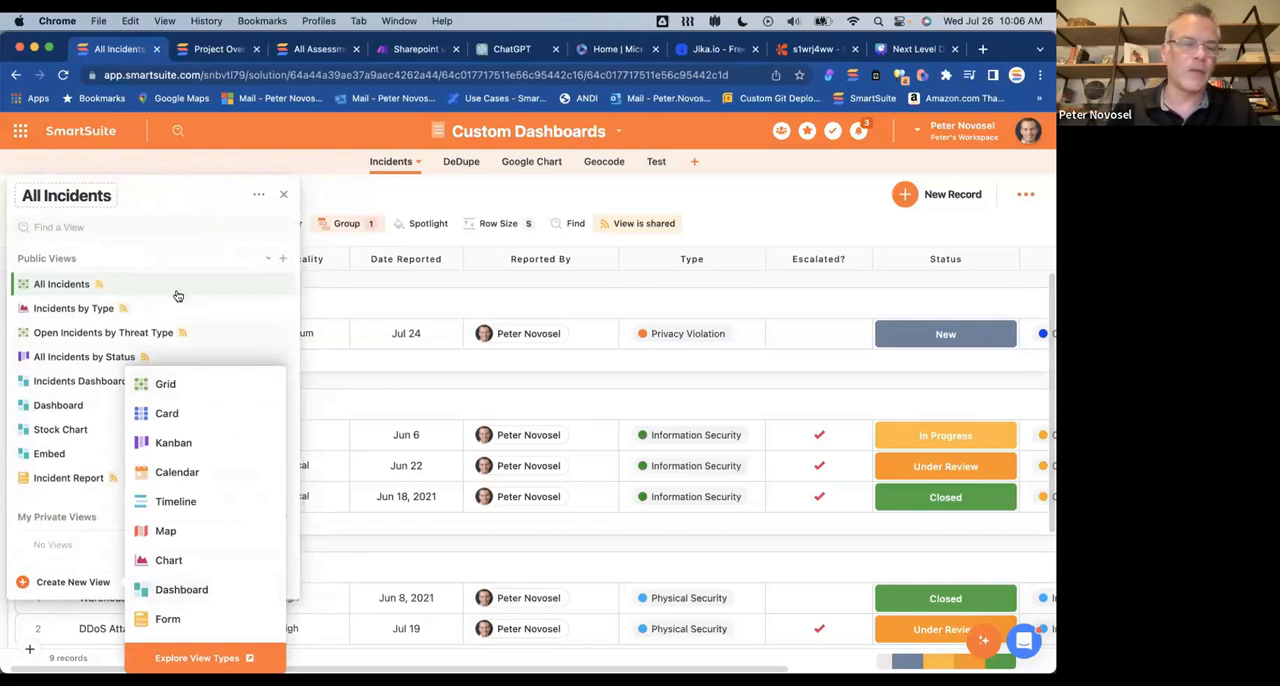
Step: Compare the view types offered for creating public views and private views in the Incidents table
{"action": "left_click", "coordinate": [226, 221]}
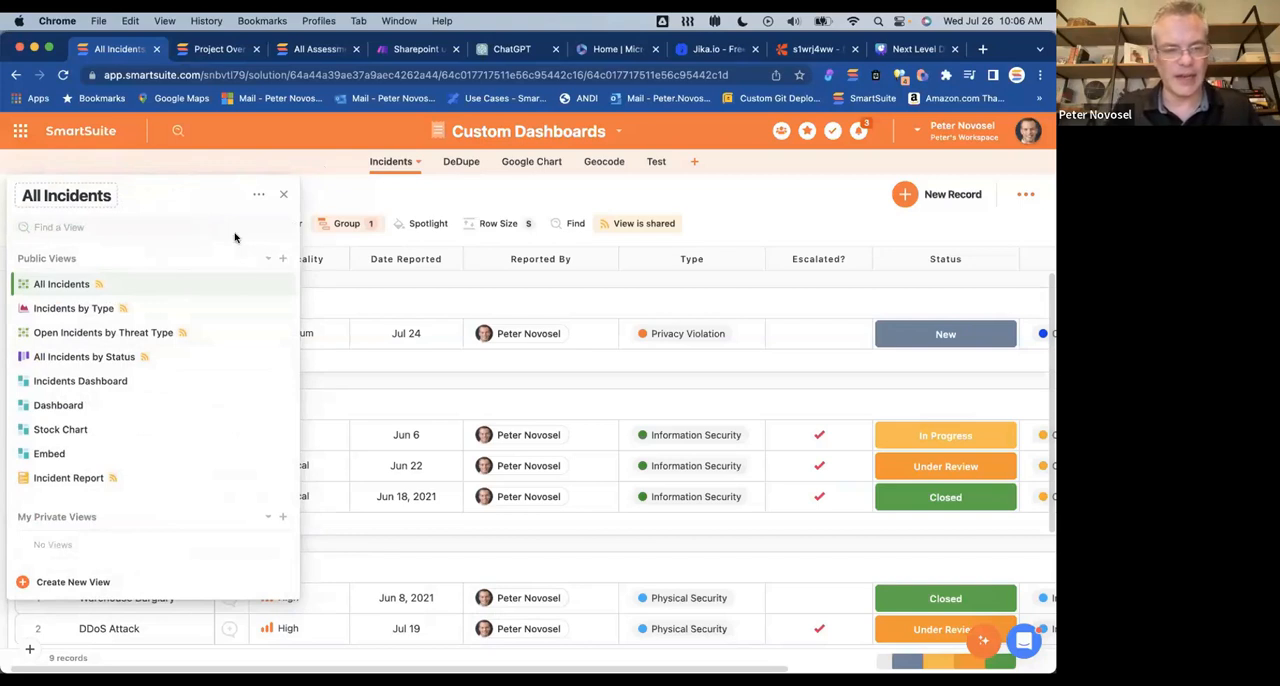
{"action": "left_click", "coordinate": [282, 259]}
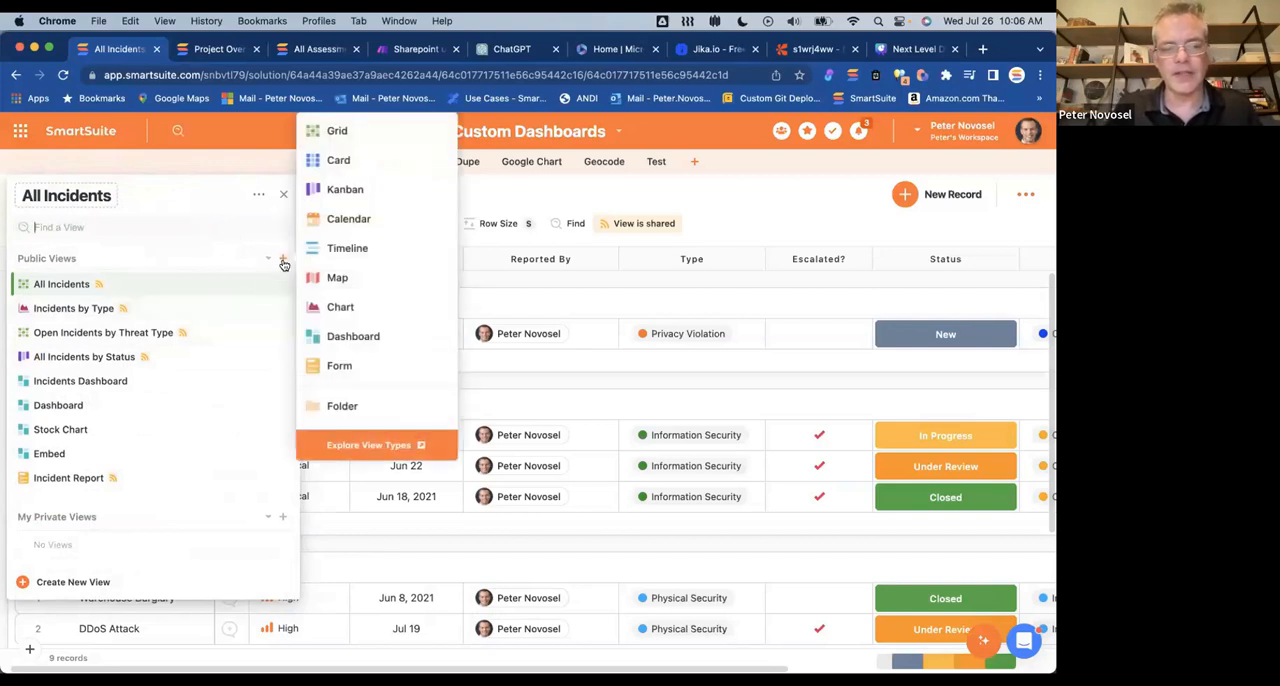
{"action": "left_click", "coordinate": [258, 506]}
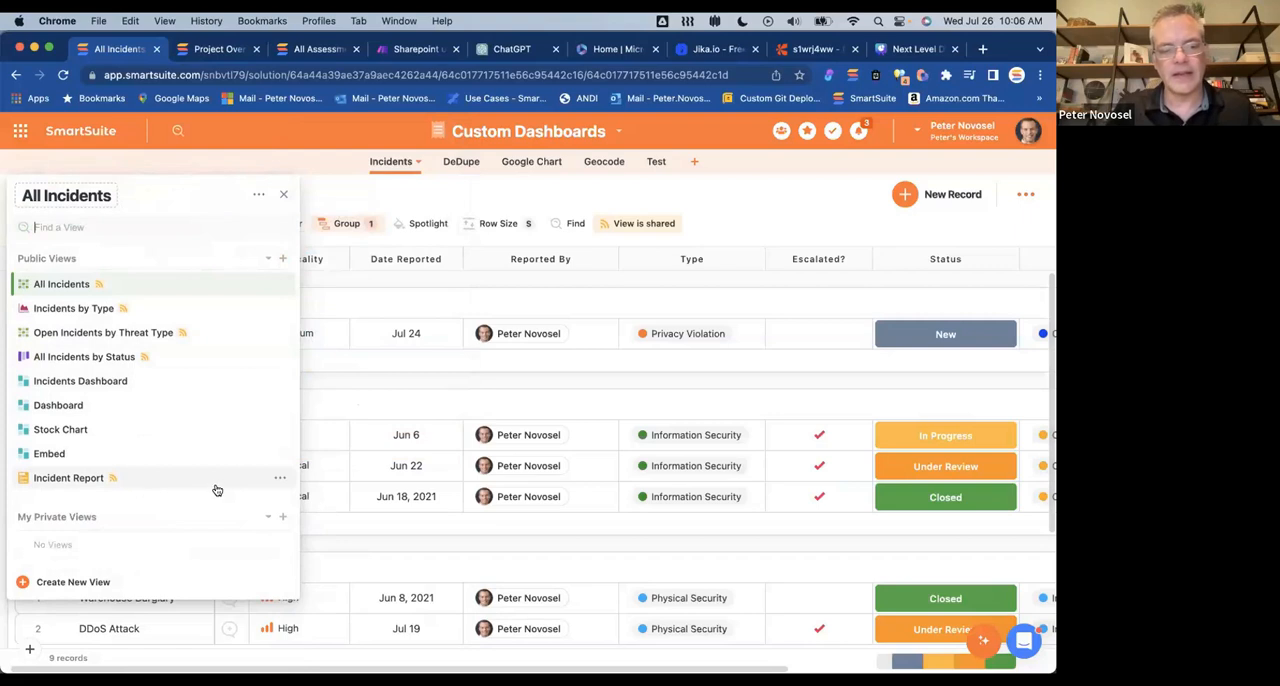
{"action": "left_click", "coordinate": [282, 516]}
{"action": "left_click", "coordinate": [65, 513]}
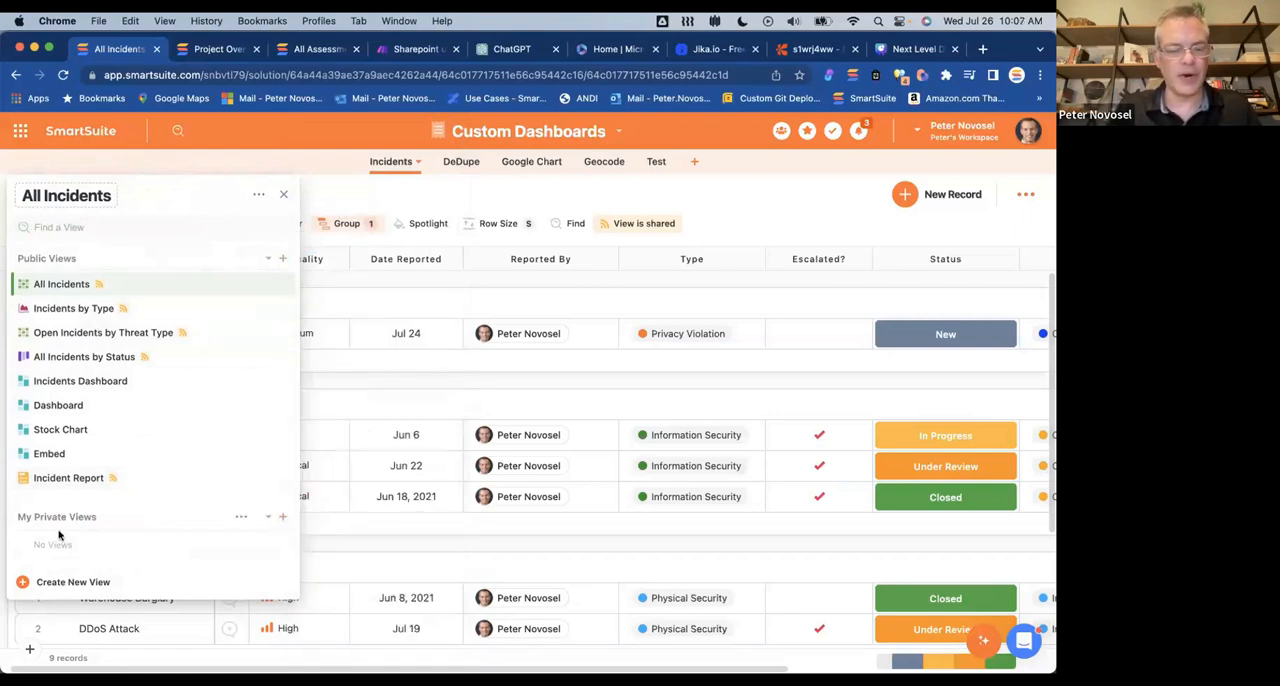
{"action": "left_click", "coordinate": [285, 518]}
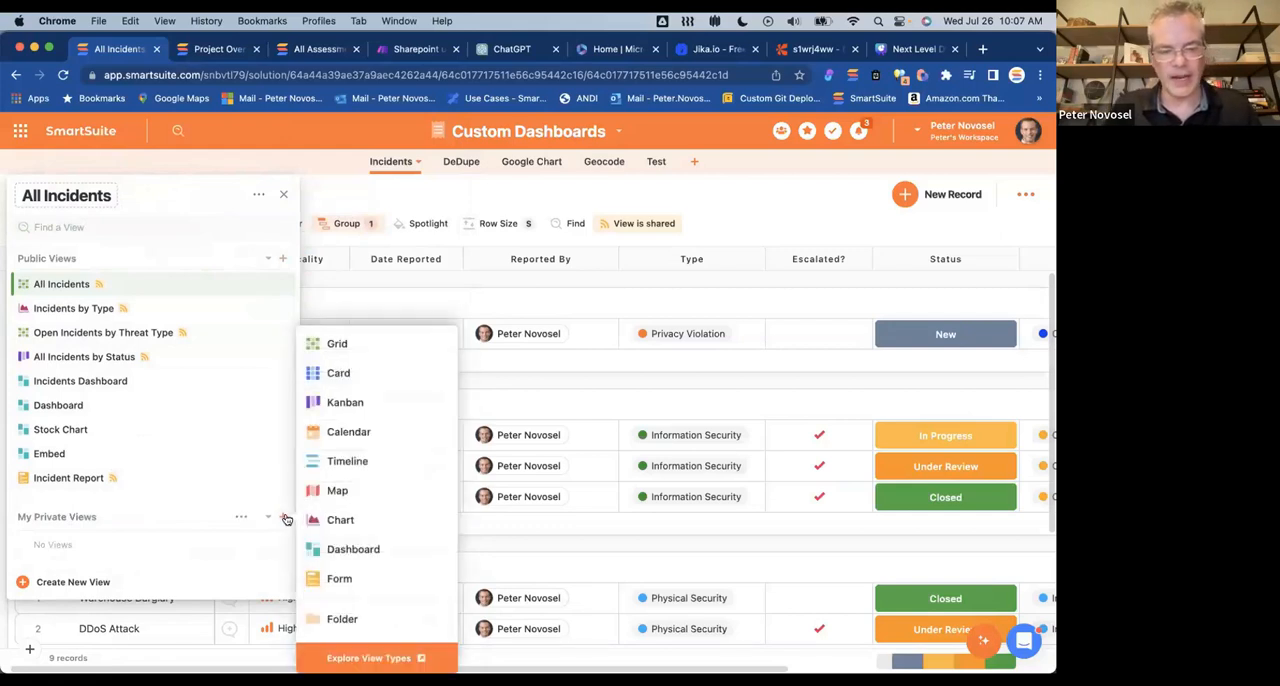
{"action": "left_click", "coordinate": [150, 522]}
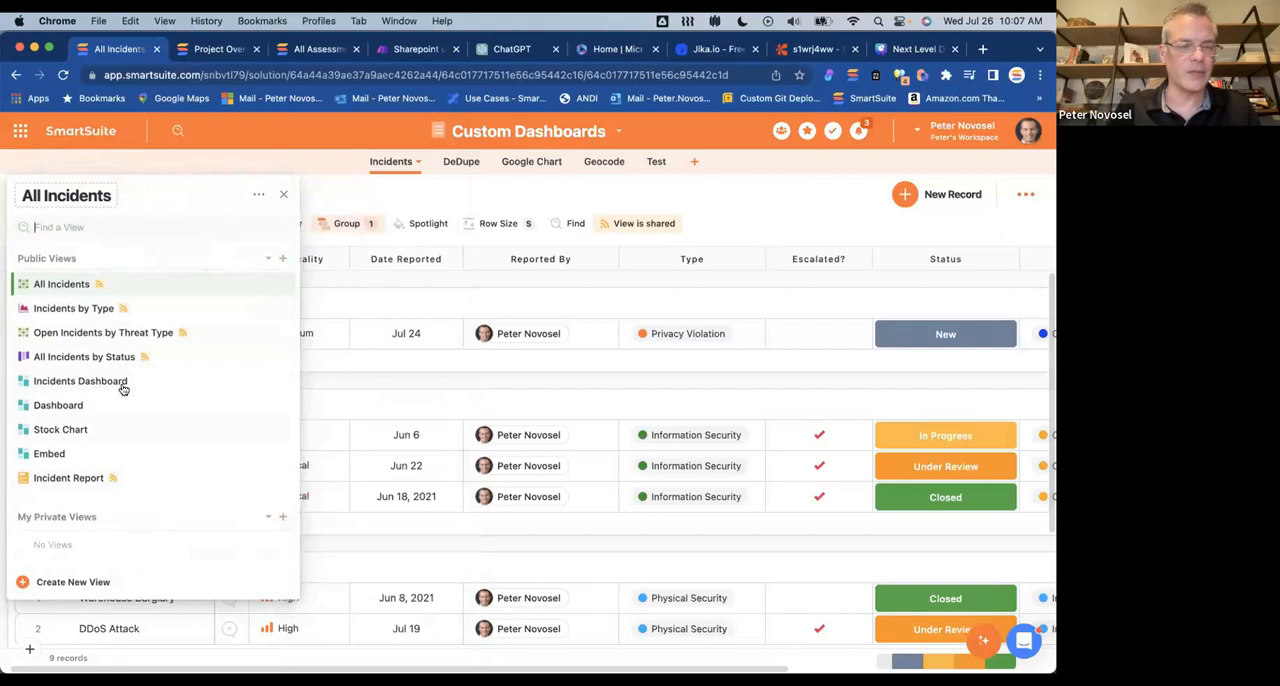
{"action": "left_click", "coordinate": [281, 518]}
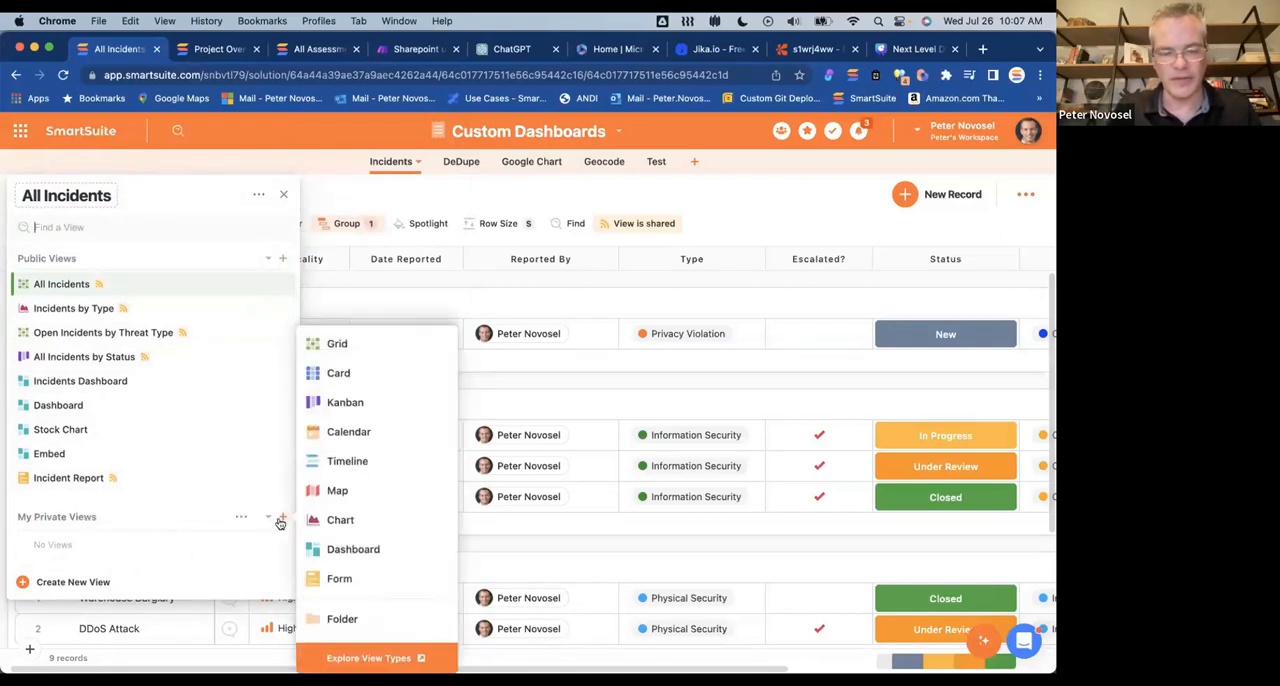
{"action": "left_click", "coordinate": [43, 516]}
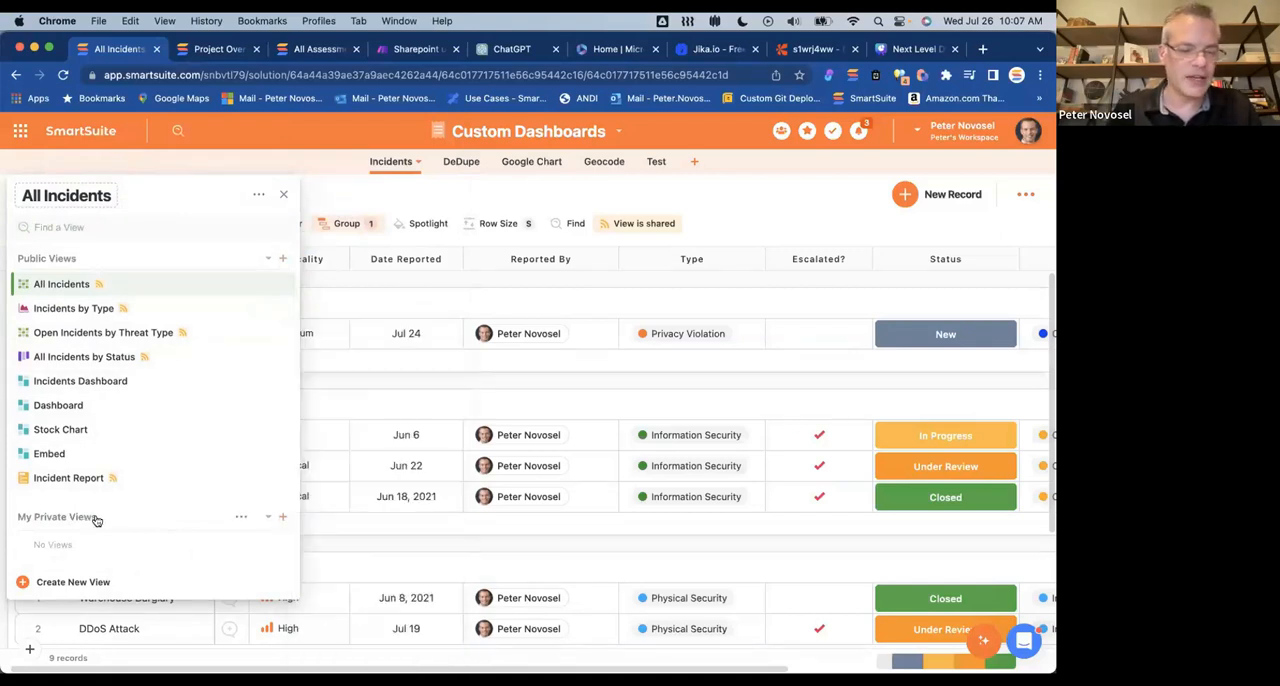
{"action": "left_click", "coordinate": [283, 518]}
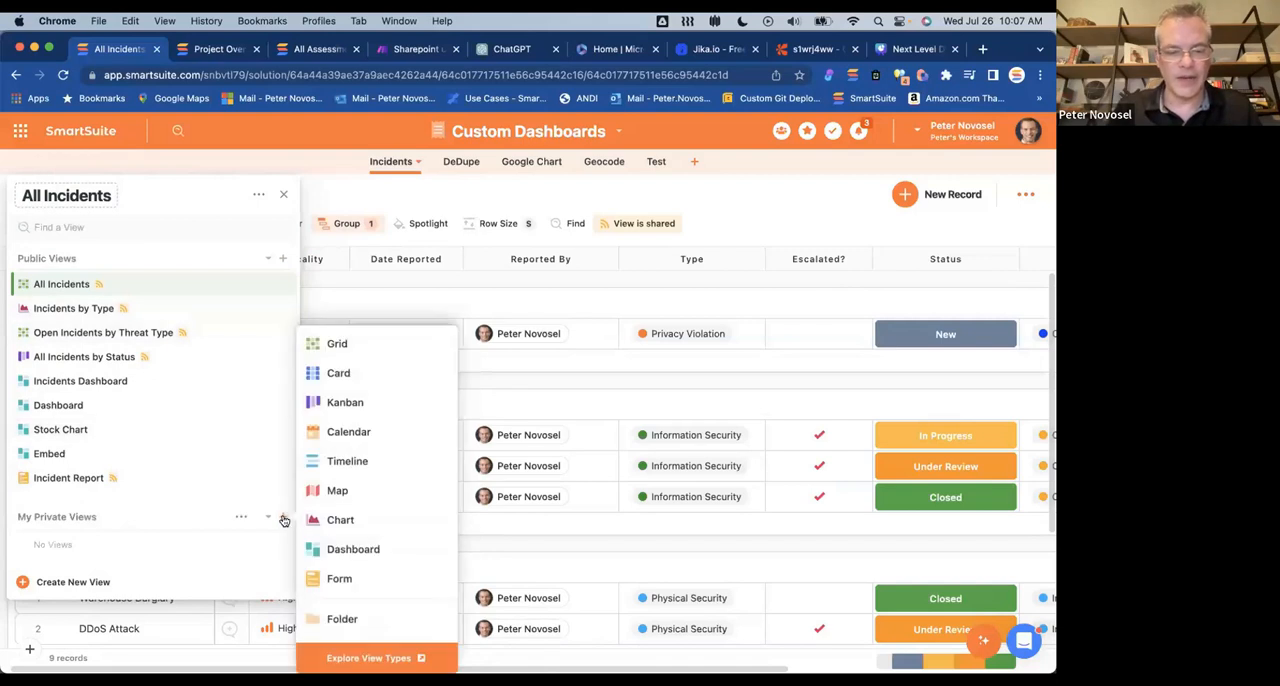
{"action": "left_click", "coordinate": [80, 513]}
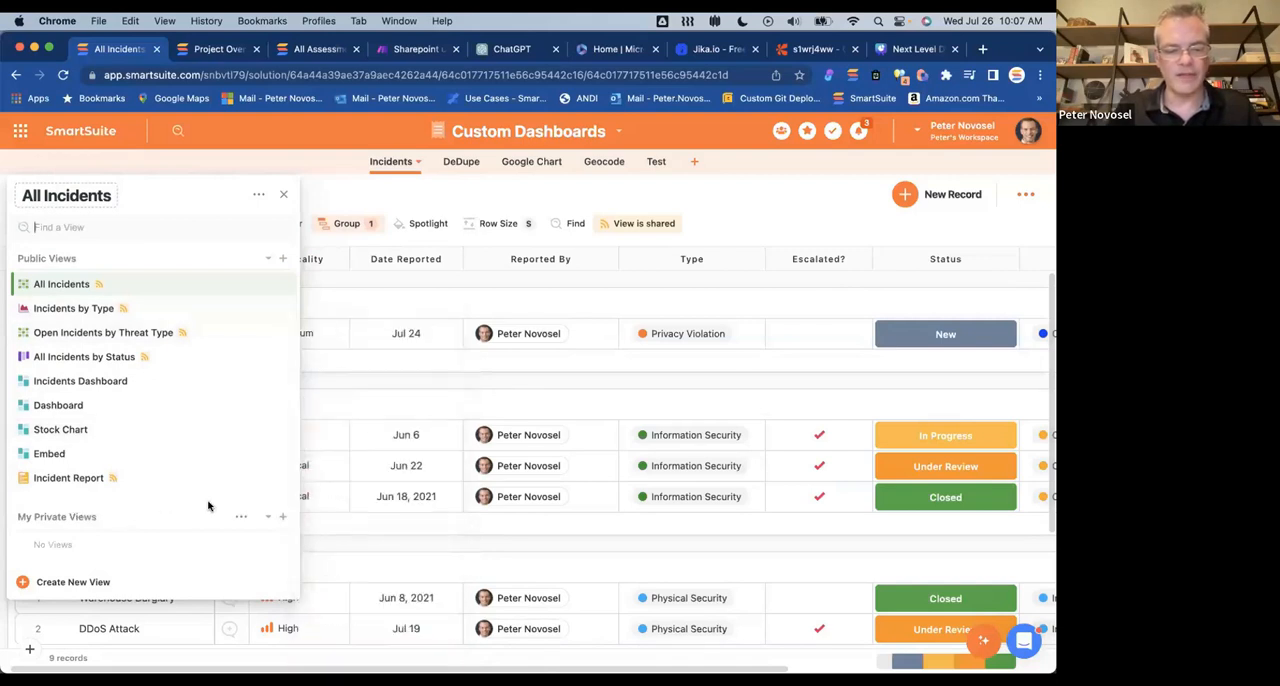
Step: Create a private dashboard view for the Incidents table, keeping the suggested name
{"action": "left_click", "coordinate": [283, 520]}
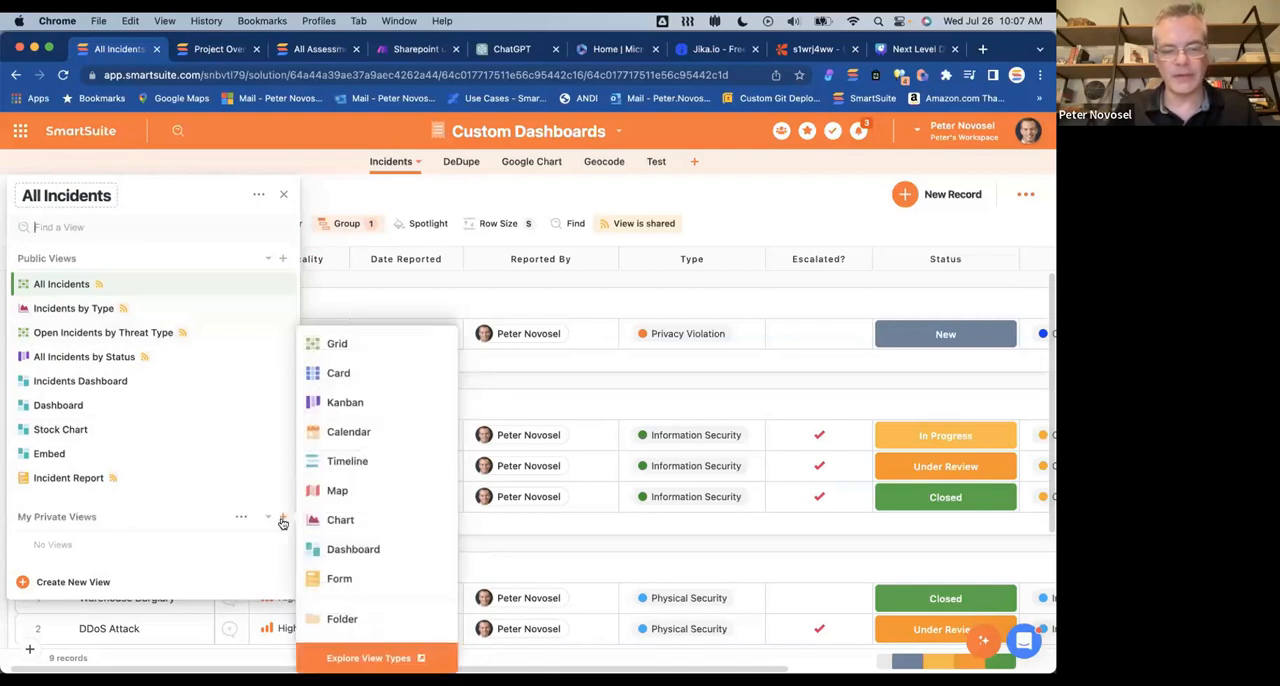
{"action": "left_click", "coordinate": [346, 550]}
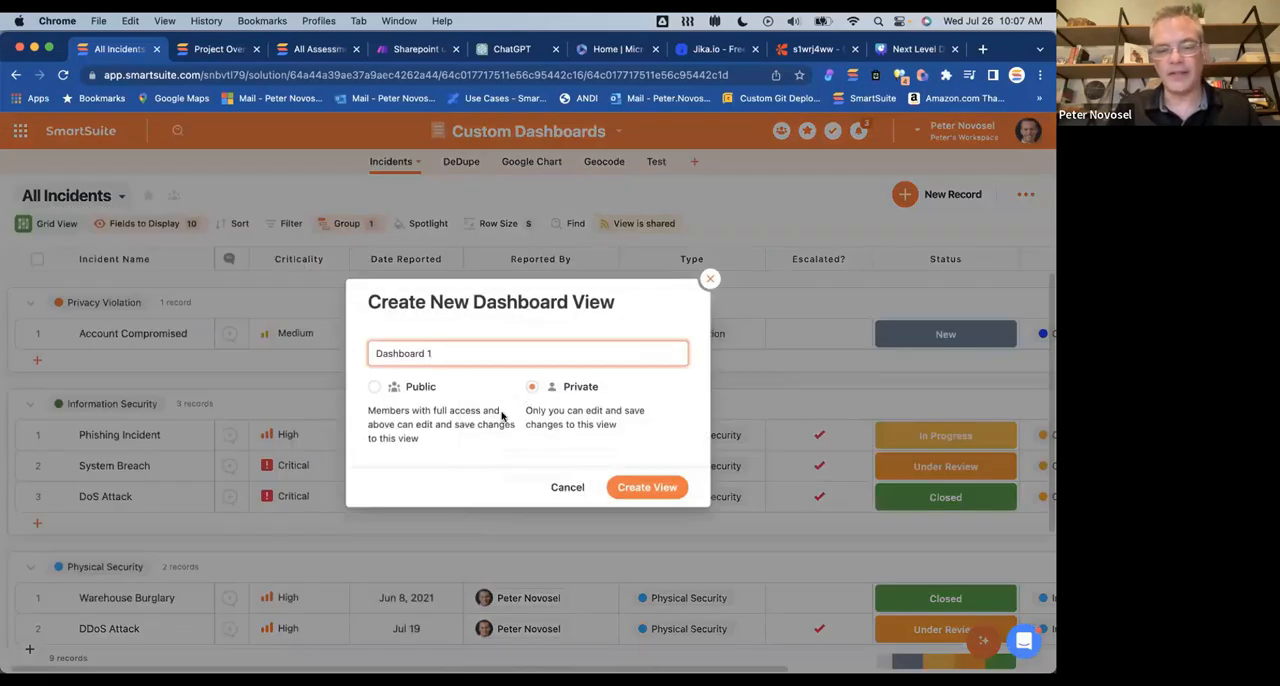
{"action": "left_click", "coordinate": [643, 500]}
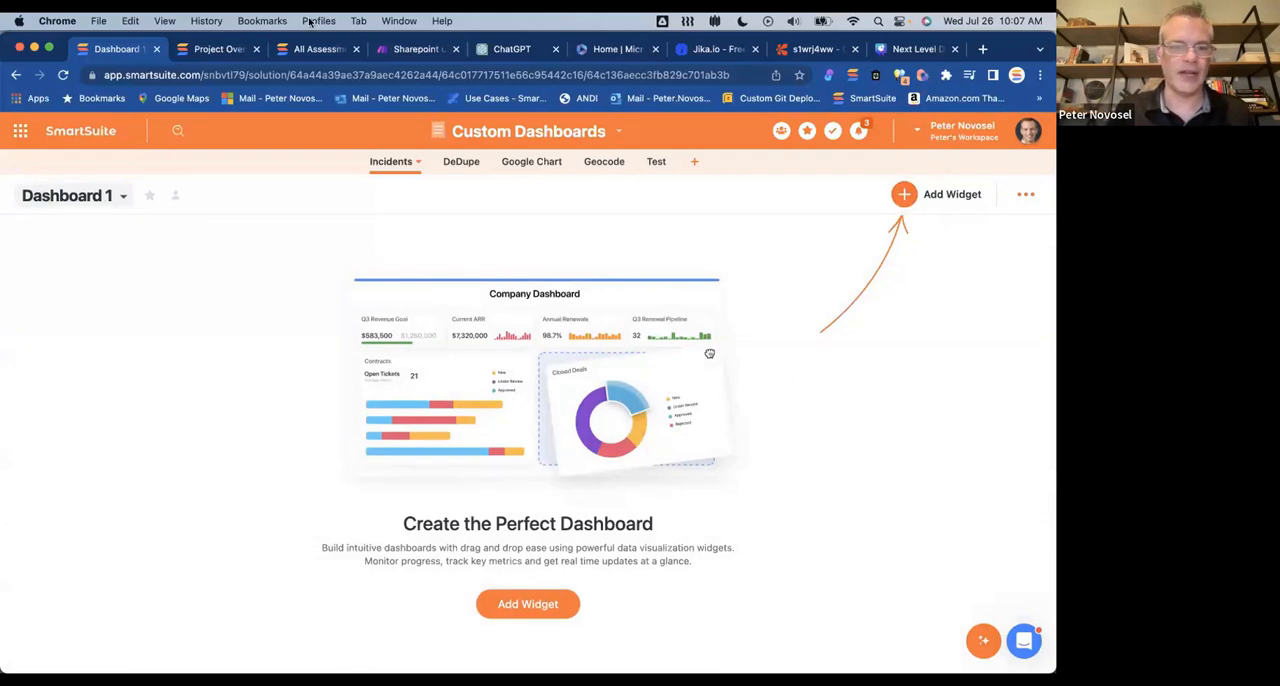
Step: Open the Project Overview Dashboard of the mnemonic agency projects solution and examine its metric, chart and project grid widgets
{"action": "left_click", "coordinate": [318, 48]}
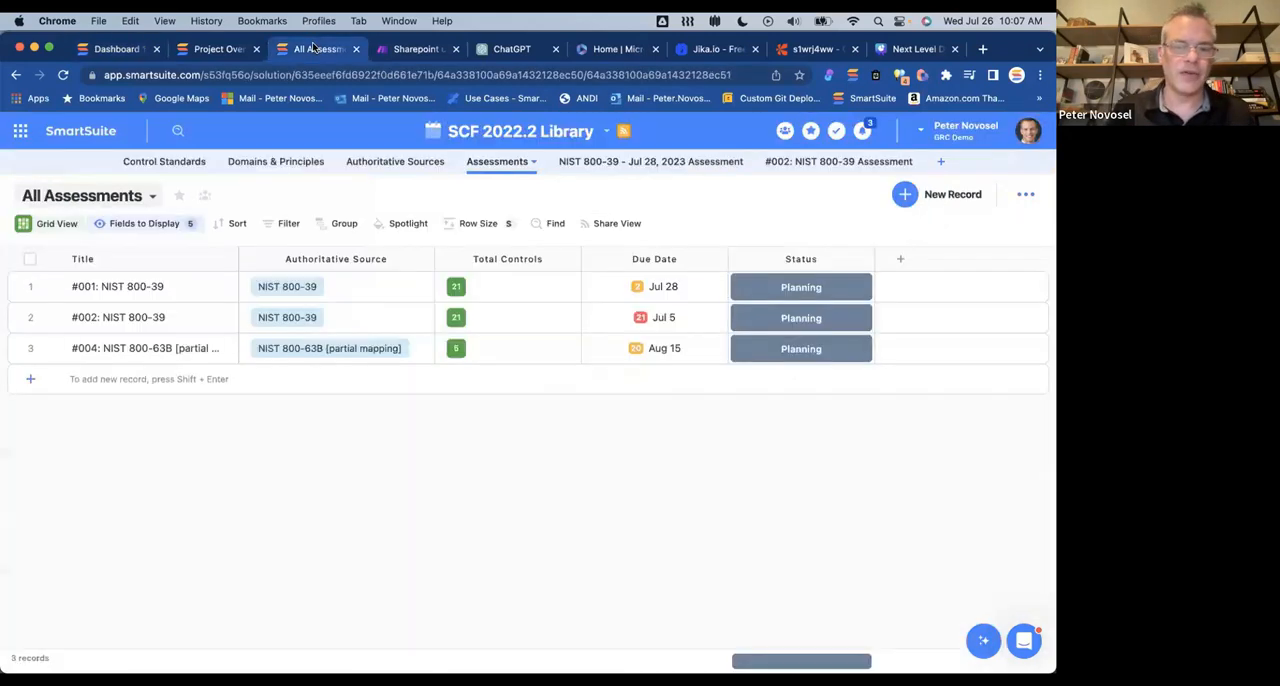
{"action": "left_click", "coordinate": [216, 46]}
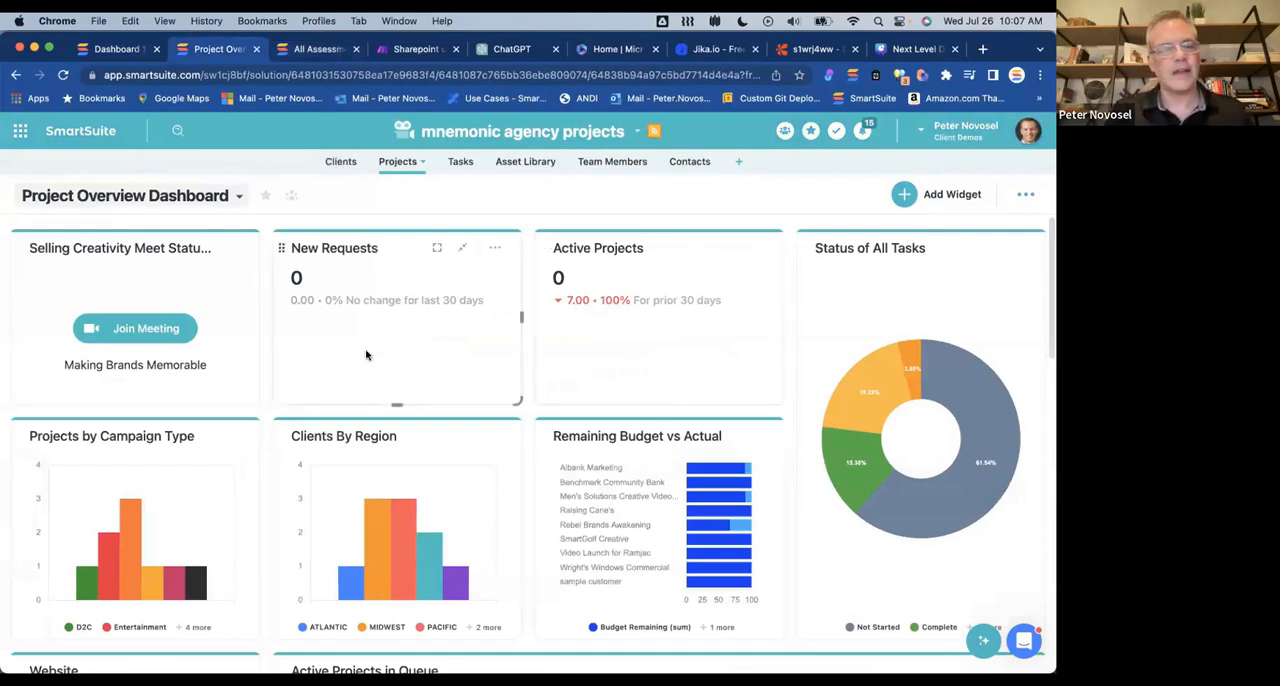
{"action": "scroll", "coordinate": [366, 355], "scroll_direction": "down", "scroll_amount": 3}
{"action": "scroll", "coordinate": [366, 355], "scroll_direction": "down", "scroll_amount": 7}
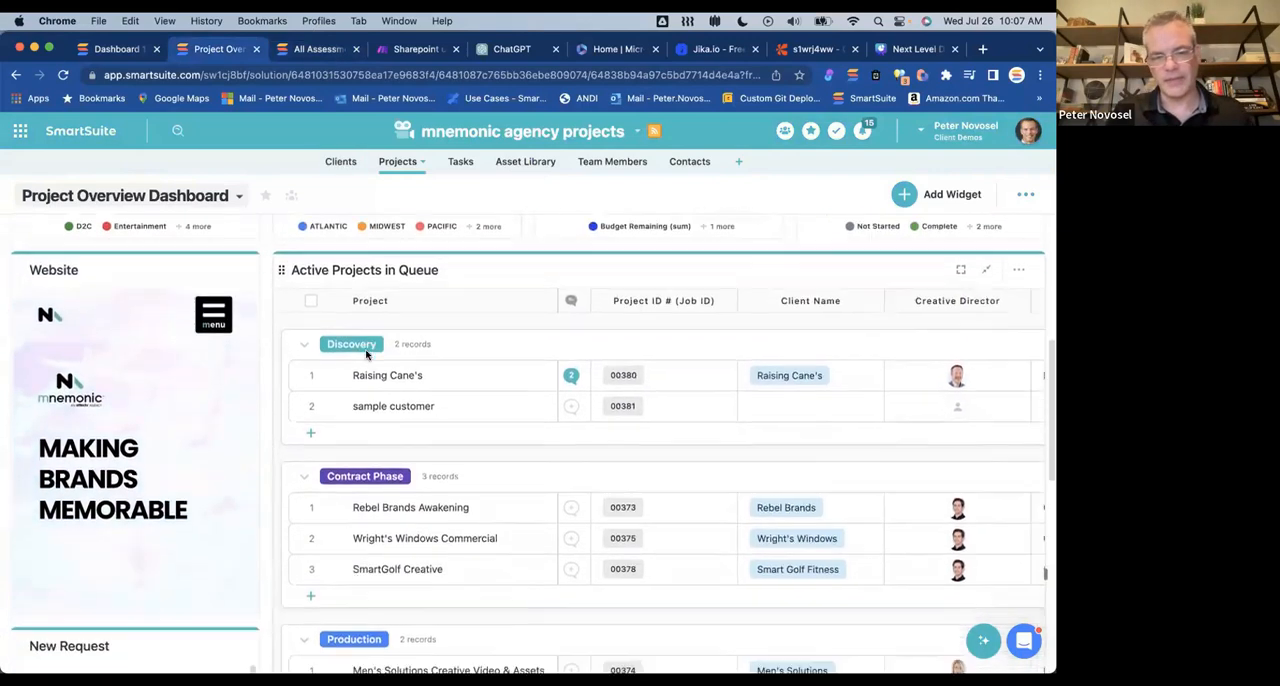
{"action": "scroll", "coordinate": [366, 355], "scroll_direction": "up", "scroll_amount": 8}
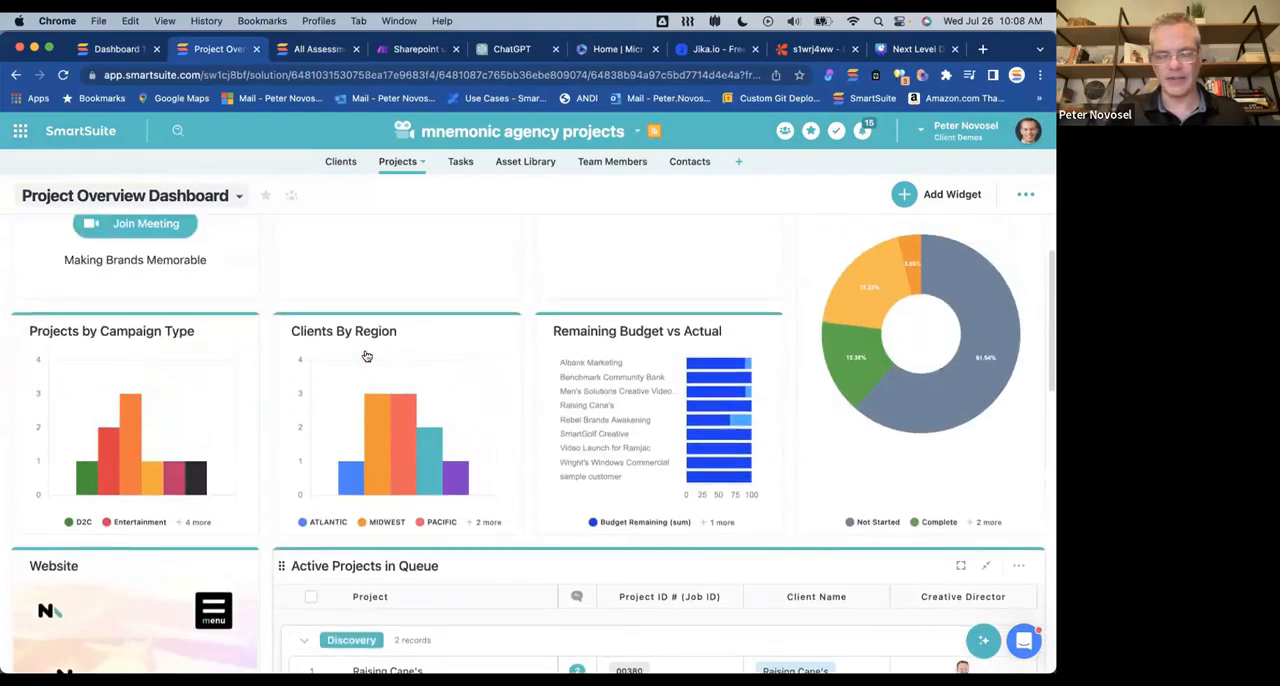
{"action": "scroll", "coordinate": [366, 355], "scroll_direction": "up", "scroll_amount": 2}
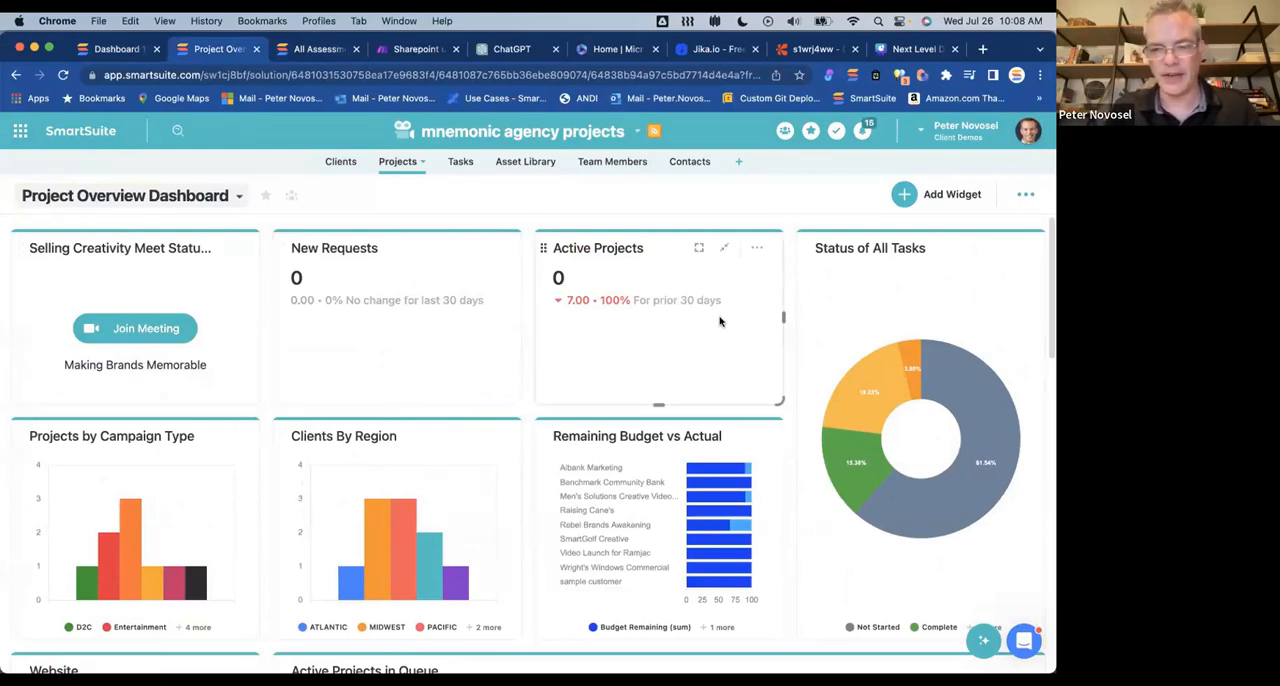
{"action": "scroll", "coordinate": [719, 322], "scroll_direction": "down", "scroll_amount": 5}
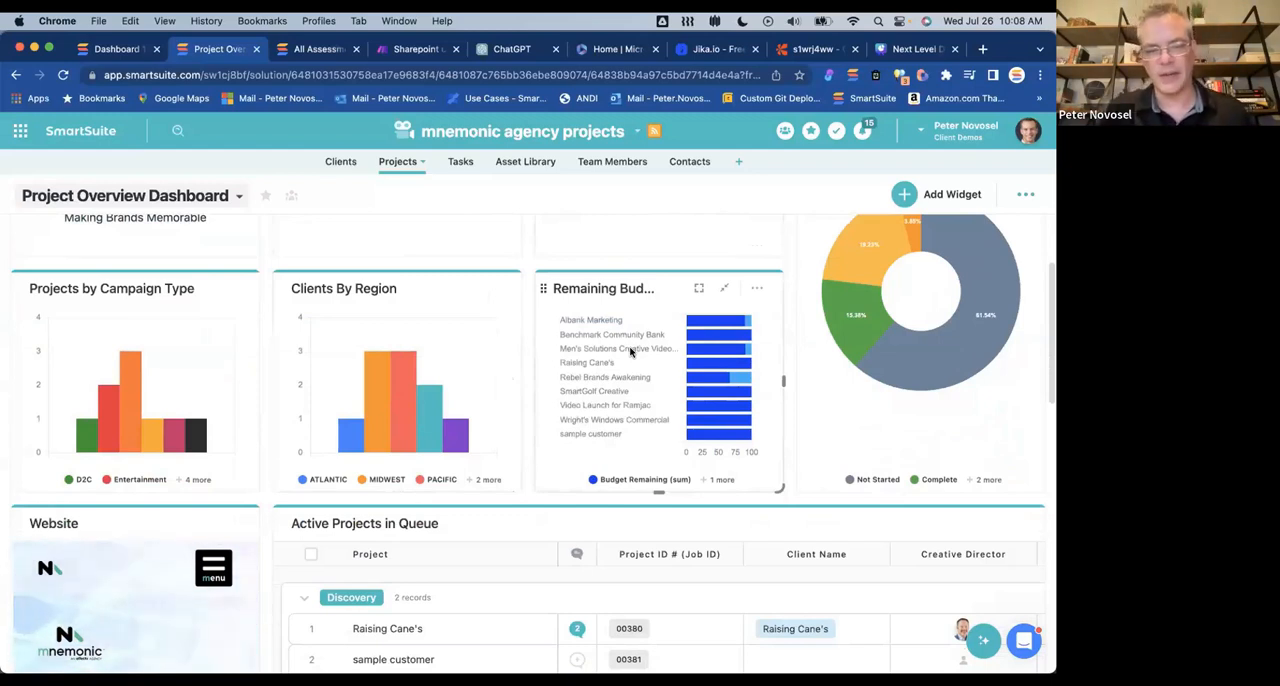
{"action": "scroll", "coordinate": [988, 378], "scroll_direction": "up", "scroll_amount": 3}
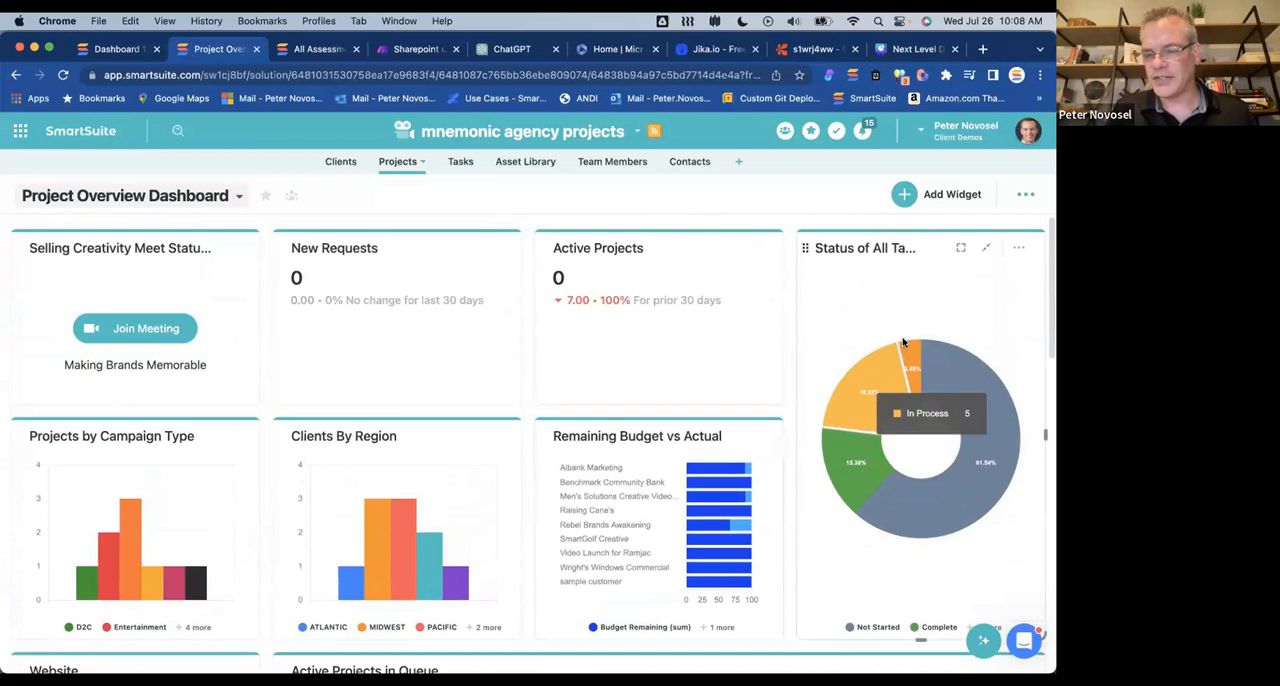
{"action": "scroll", "coordinate": [496, 420], "scroll_direction": "down", "scroll_amount": 5}
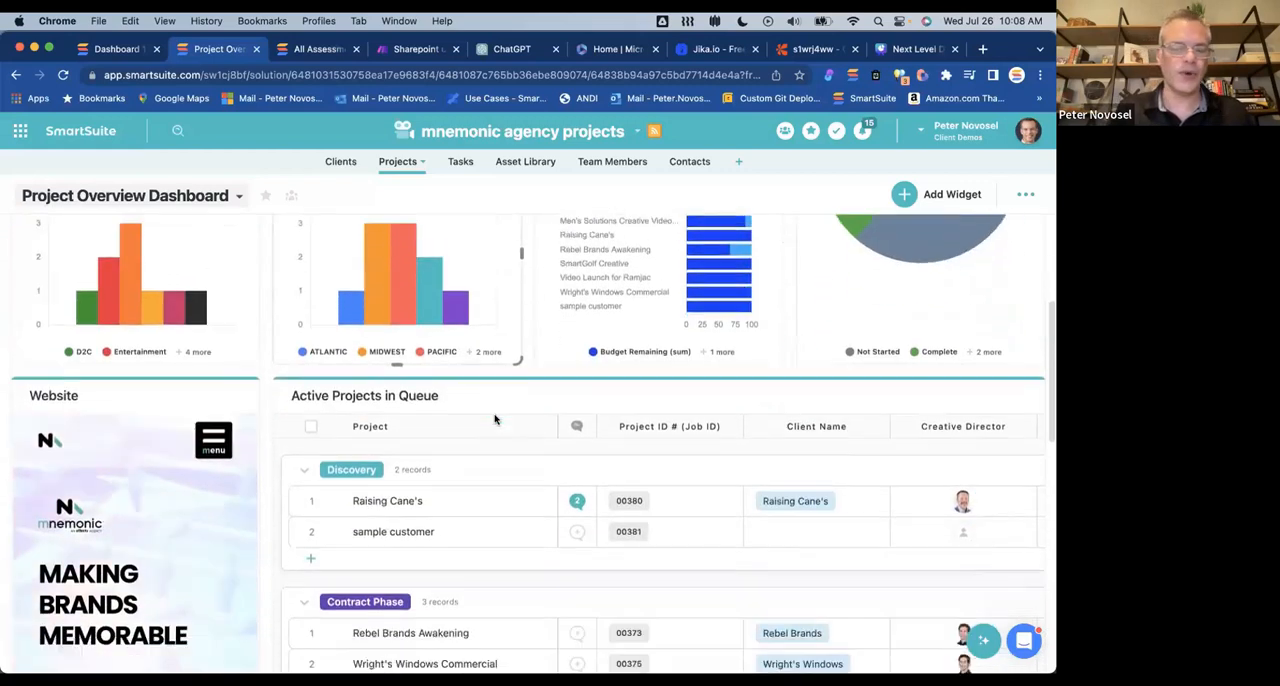
{"action": "scroll", "coordinate": [494, 418], "scroll_direction": "up", "scroll_amount": 5}
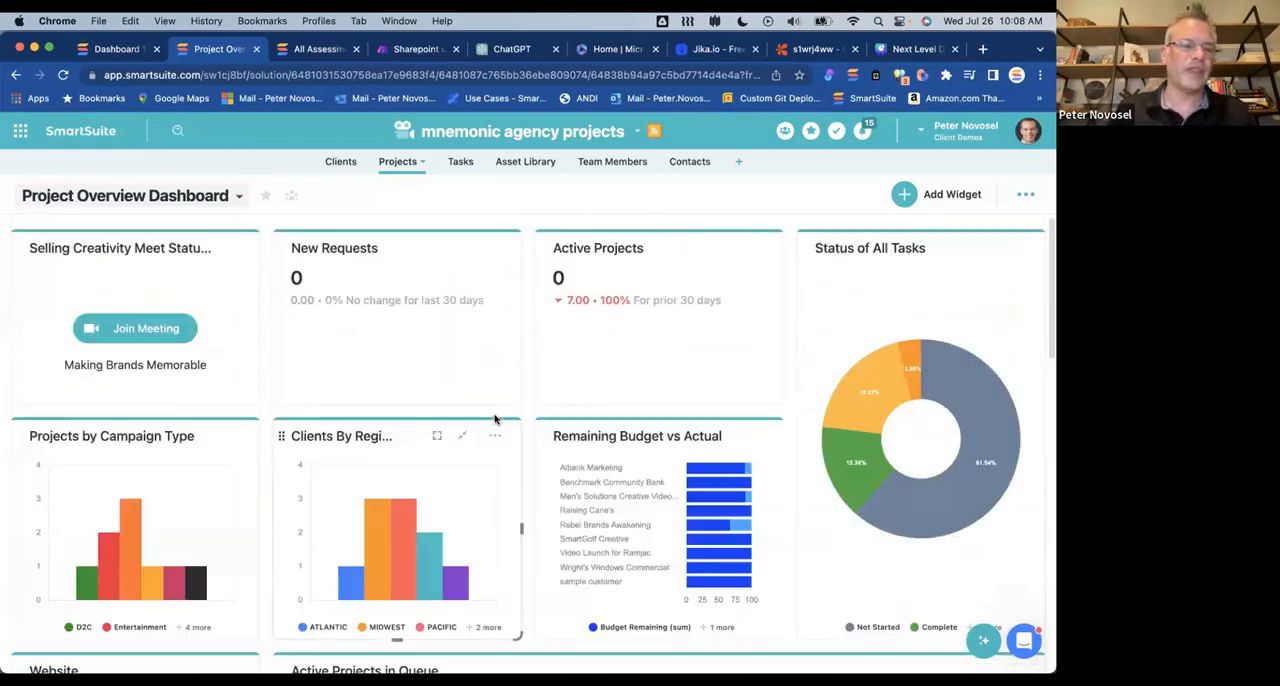
{"action": "left_click", "coordinate": [237, 196]}
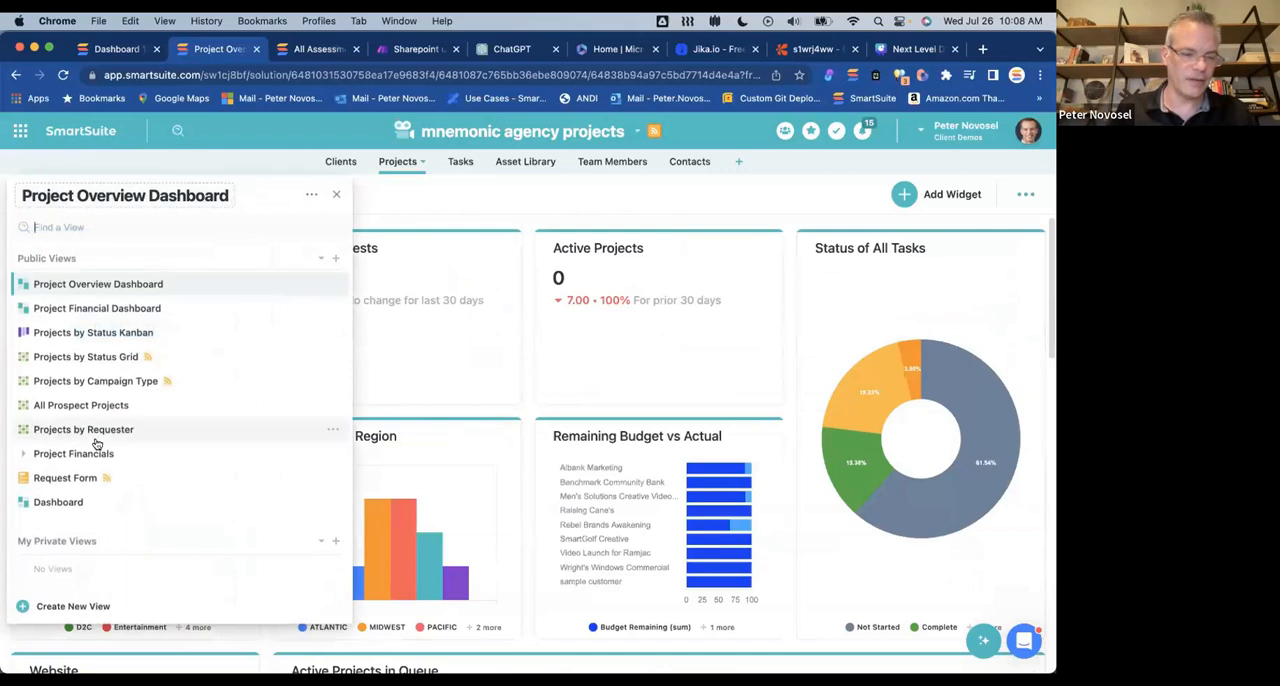
{"action": "left_click", "coordinate": [98, 606]}
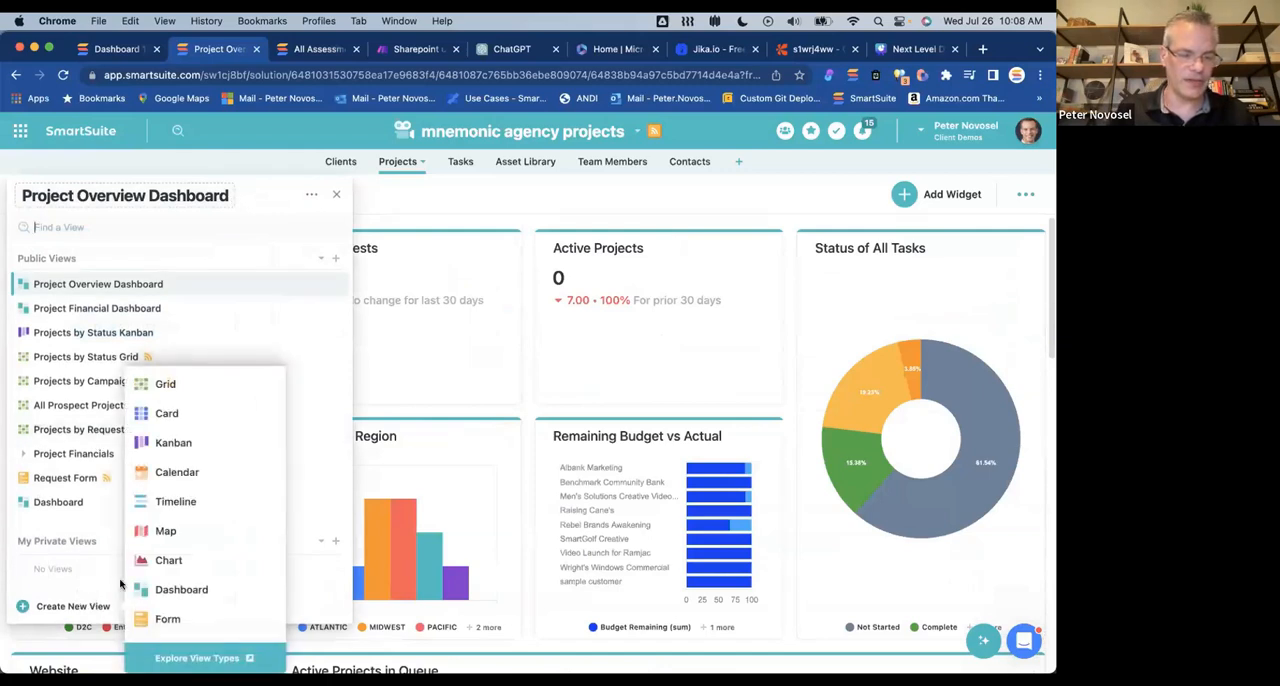
{"action": "left_click", "coordinate": [688, 210]}
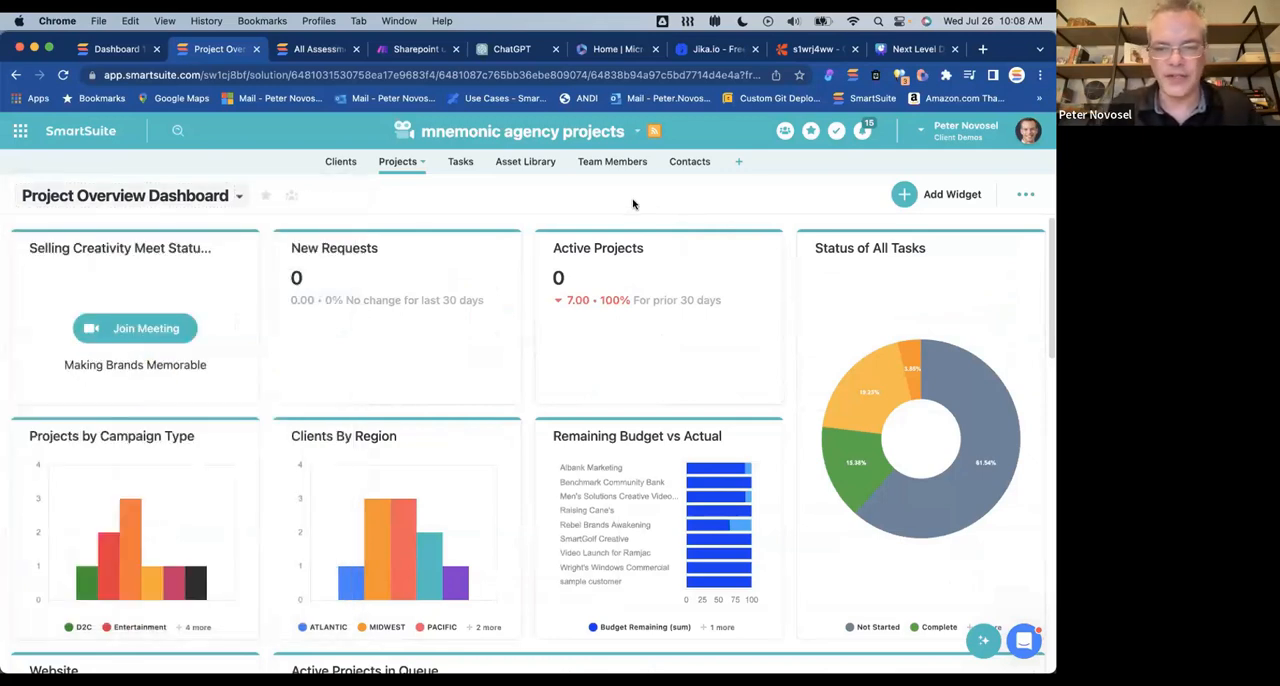
Step: Examine the dashboard's chart widgets, the embedded Website widget and the Active Projects in Queue grid
{"action": "scroll", "coordinate": [667, 357], "scroll_direction": "down", "scroll_amount": 10}
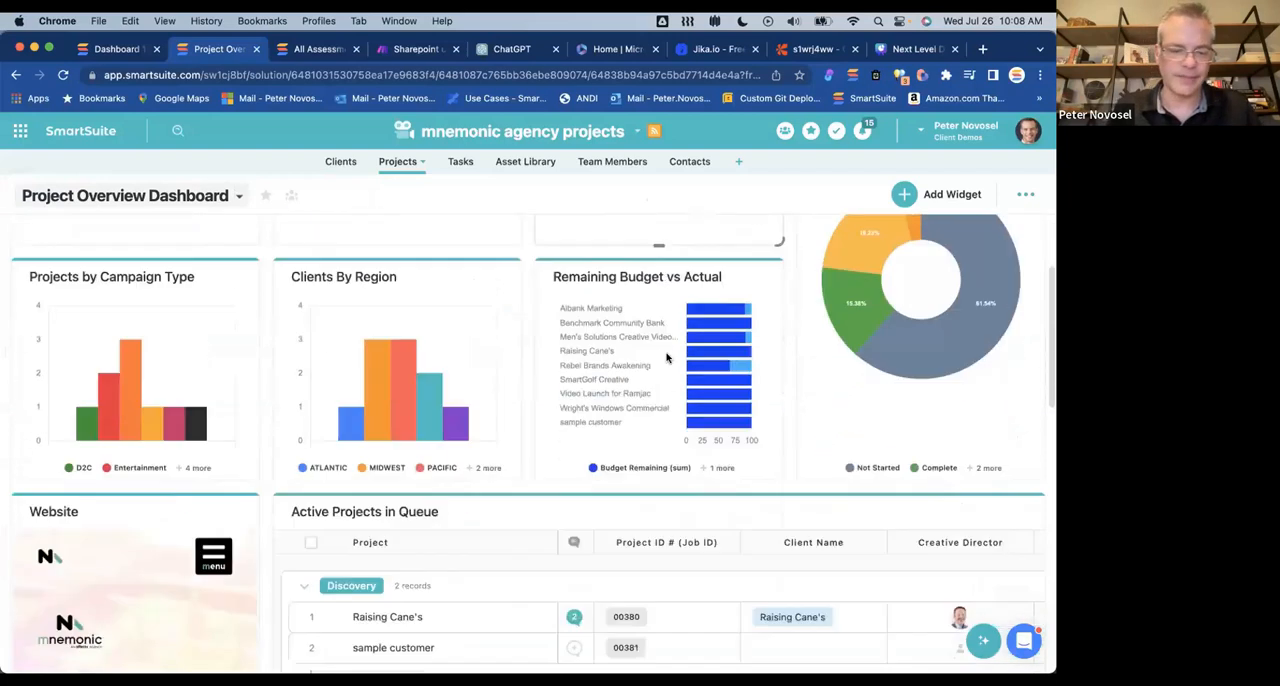
{"action": "scroll", "coordinate": [577, 374], "scroll_direction": "up", "scroll_amount": 5}
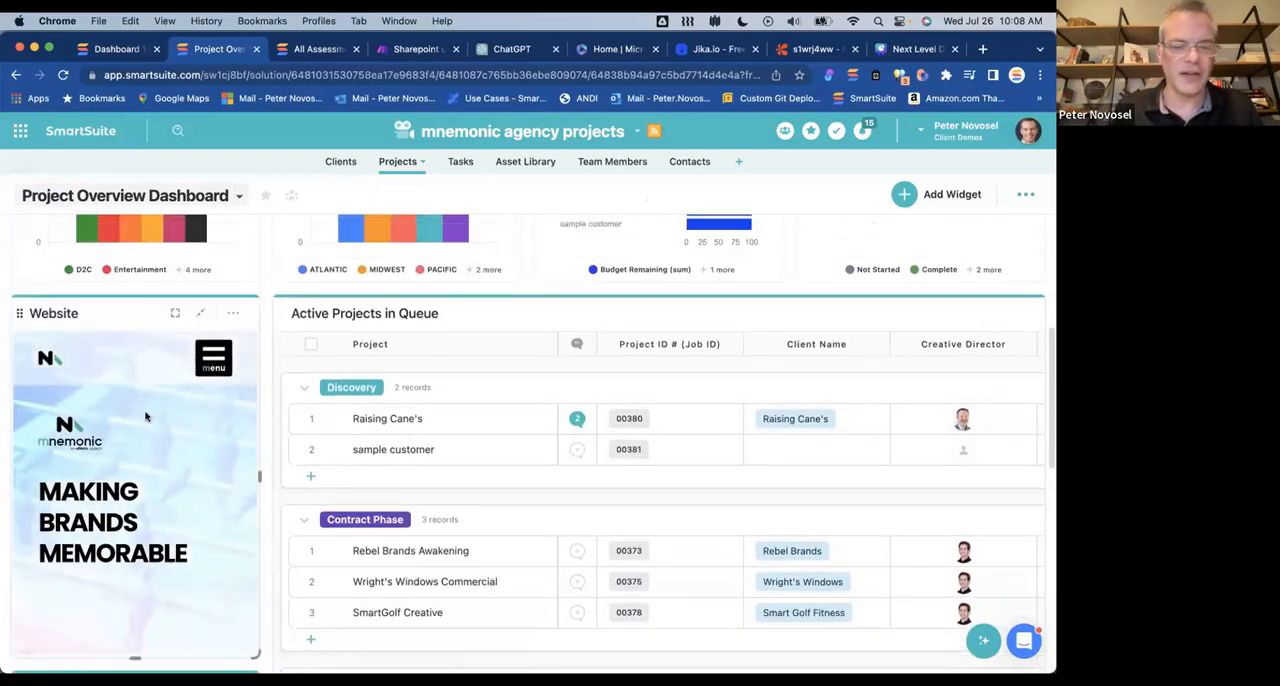
{"action": "scroll", "coordinate": [368, 422], "scroll_direction": "down", "scroll_amount": 2}
{"action": "scroll", "coordinate": [368, 422], "scroll_direction": "down", "scroll_amount": 2}
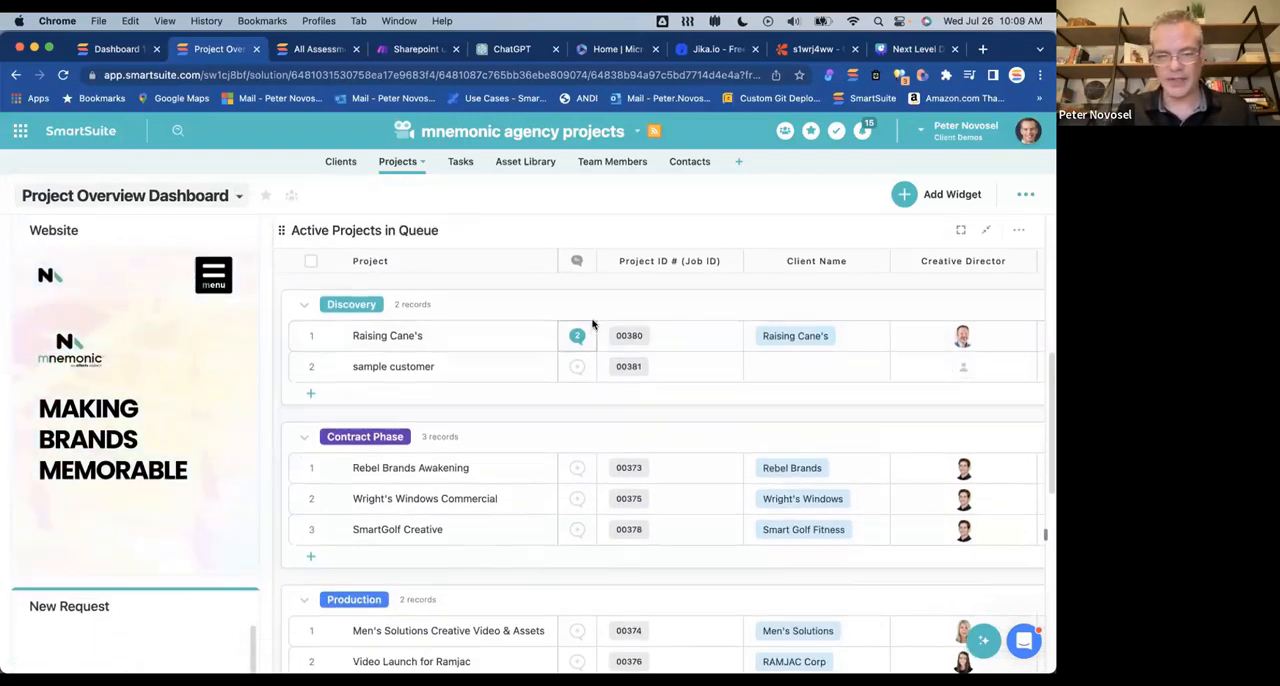
{"action": "scroll", "coordinate": [592, 325], "scroll_direction": "up", "scroll_amount": 1}
{"action": "scroll", "coordinate": [700, 356], "scroll_direction": "right", "scroll_amount": 3}
{"action": "scroll", "coordinate": [700, 356], "scroll_direction": "left", "scroll_amount": 3}
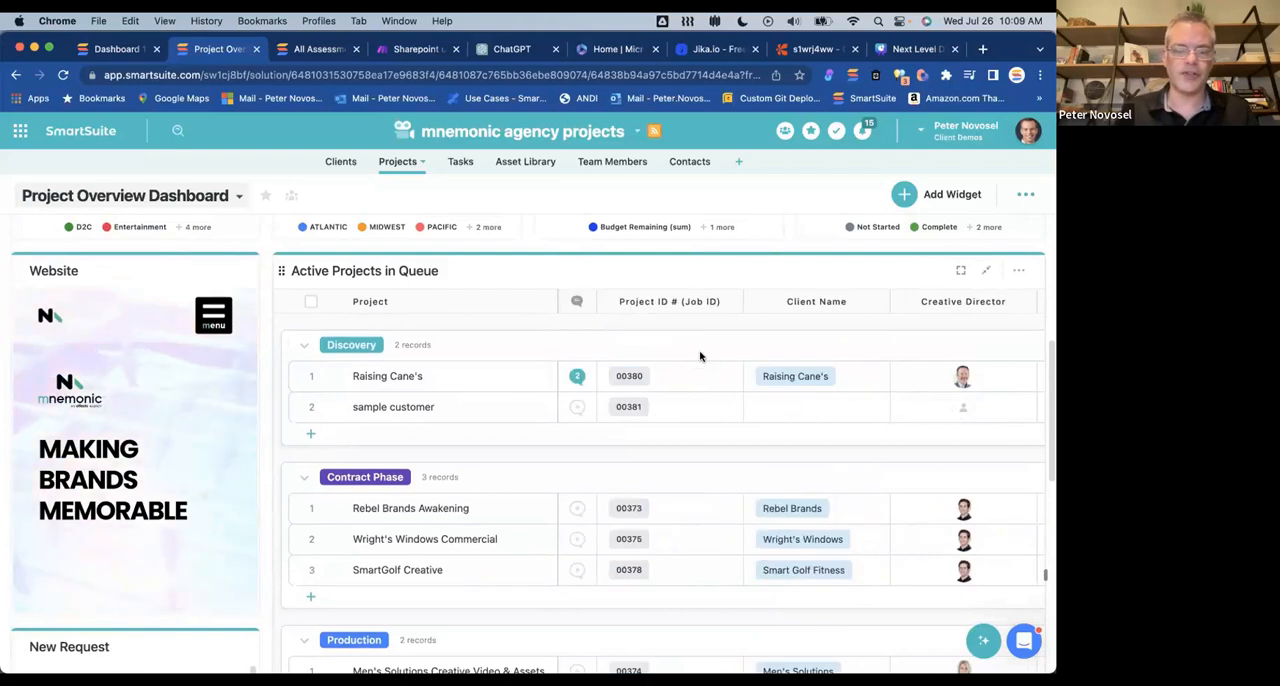
{"action": "scroll", "coordinate": [700, 356], "scroll_direction": "up", "scroll_amount": 8}
{"action": "scroll", "coordinate": [700, 356], "scroll_direction": "down", "scroll_amount": 3}
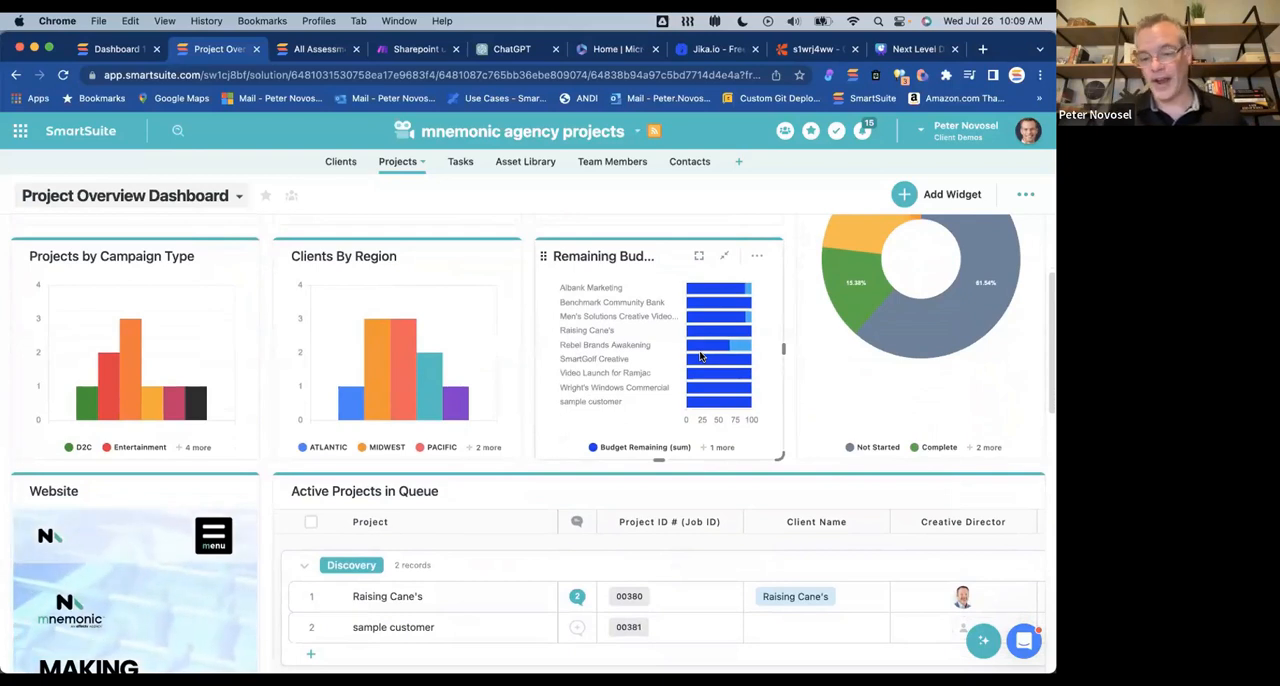
{"action": "scroll", "coordinate": [733, 450], "scroll_direction": "down", "scroll_amount": 5}
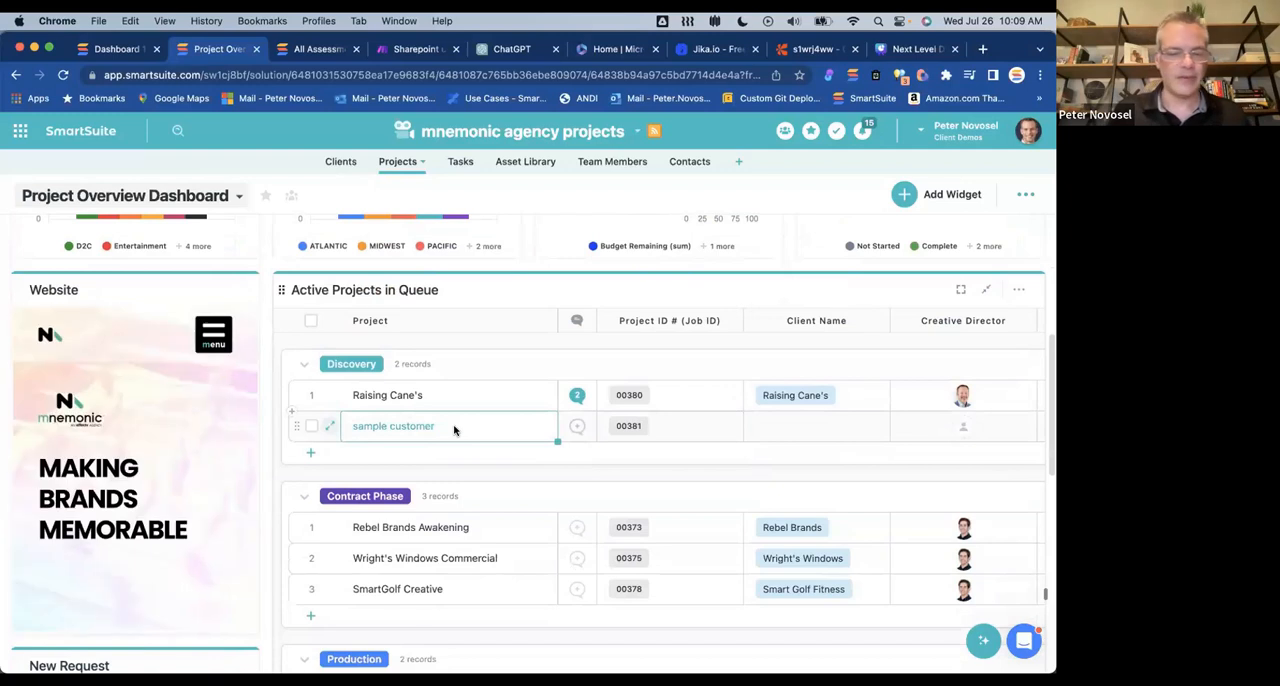
Step: Examine the embedded website's content and the fields of the Request Form in the New Request widget
{"action": "scroll", "coordinate": [720, 343], "scroll_direction": "down", "scroll_amount": 10}
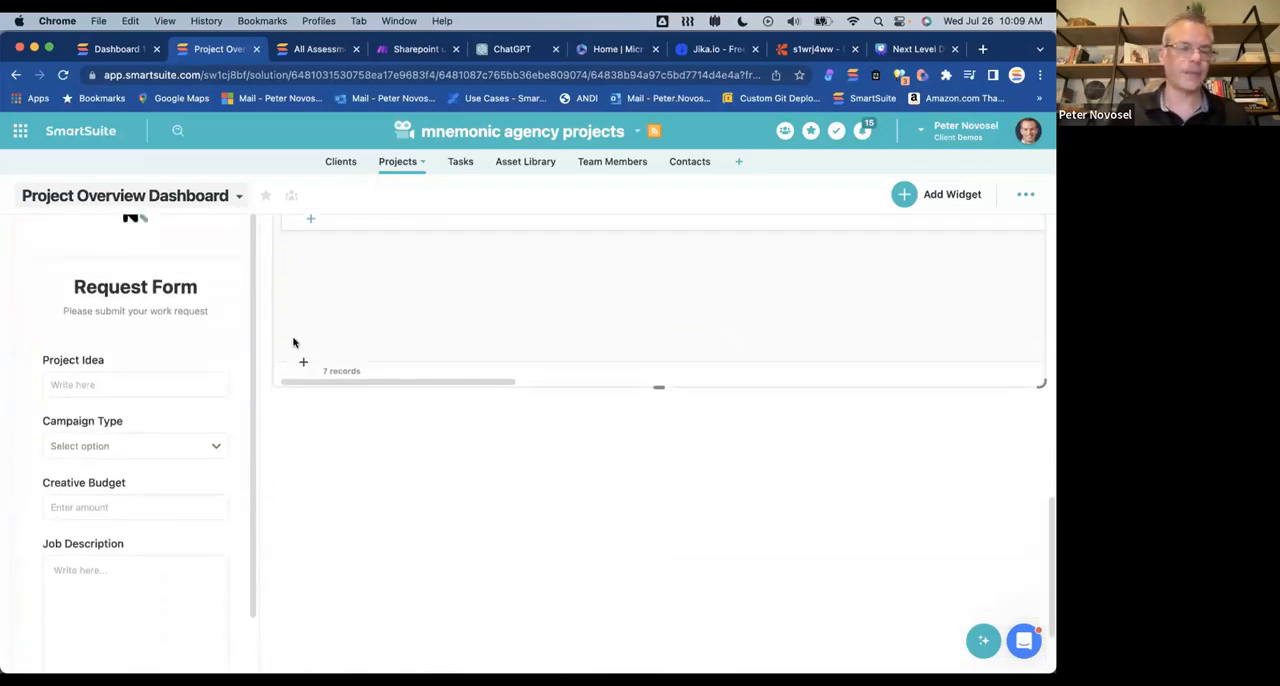
{"action": "scroll", "coordinate": [113, 309], "scroll_direction": "up", "scroll_amount": 10}
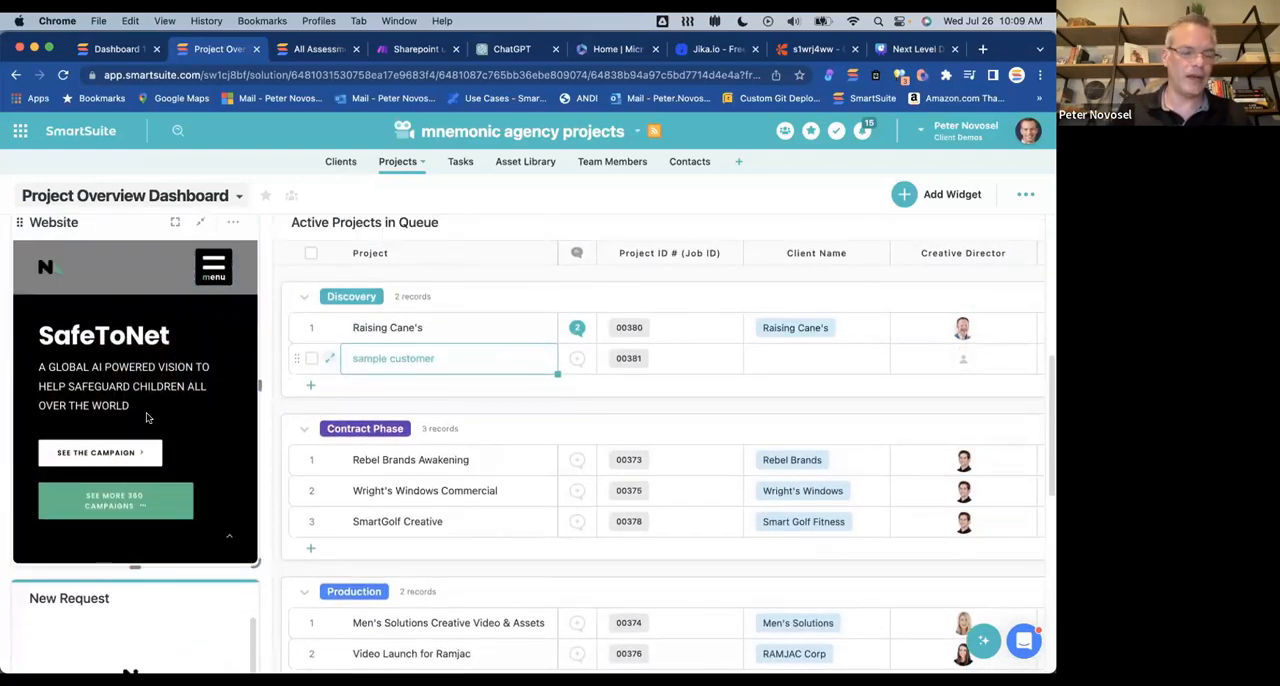
{"action": "scroll", "coordinate": [339, 556], "scroll_direction": "down", "scroll_amount": 10}
{"action": "scroll", "coordinate": [339, 556], "scroll_direction": "up", "scroll_amount": 1}
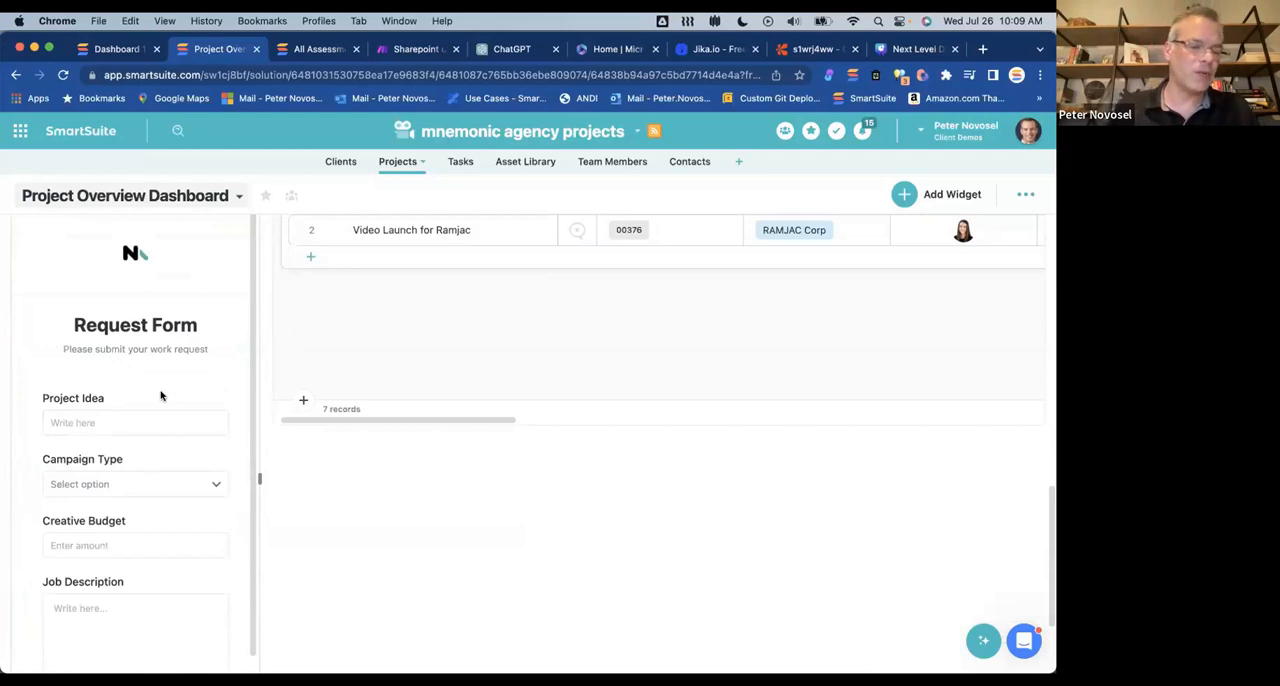
{"action": "scroll", "coordinate": [160, 396], "scroll_direction": "down", "scroll_amount": 2}
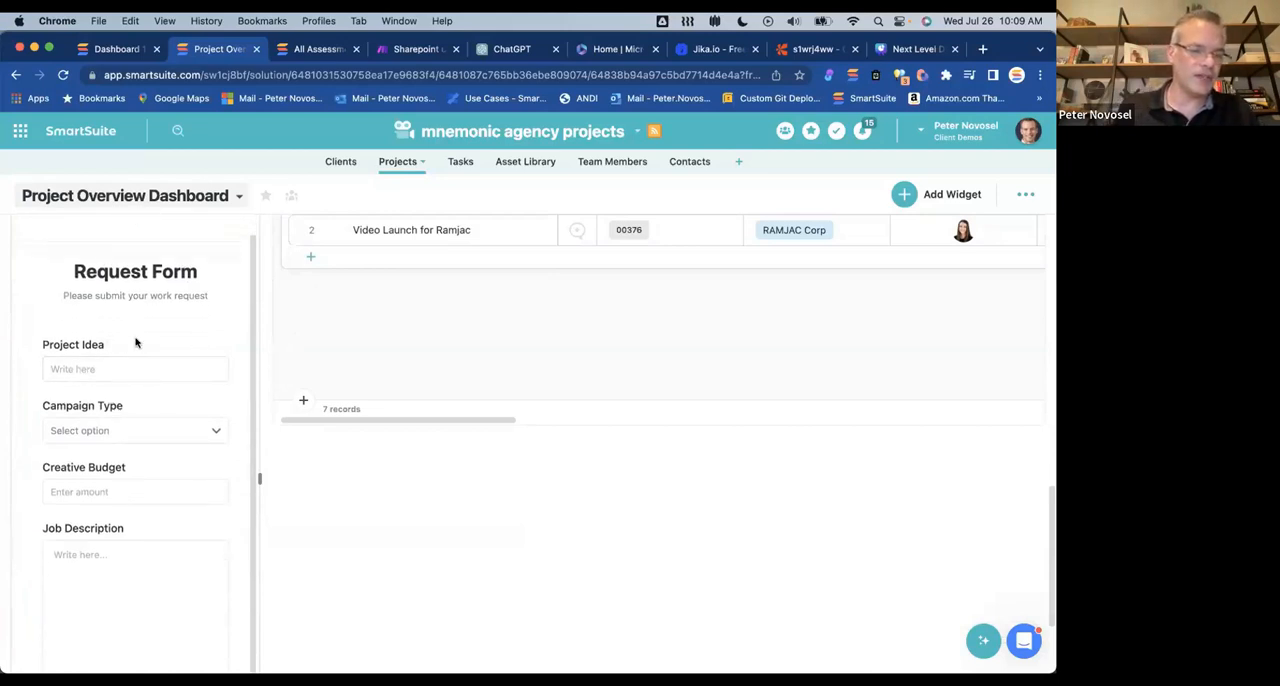
Step: Examine the remaining Request Form fields, the project grid and the charts of the Project Overview Dashboard
{"action": "scroll", "coordinate": [178, 343], "scroll_direction": "down", "scroll_amount": 4}
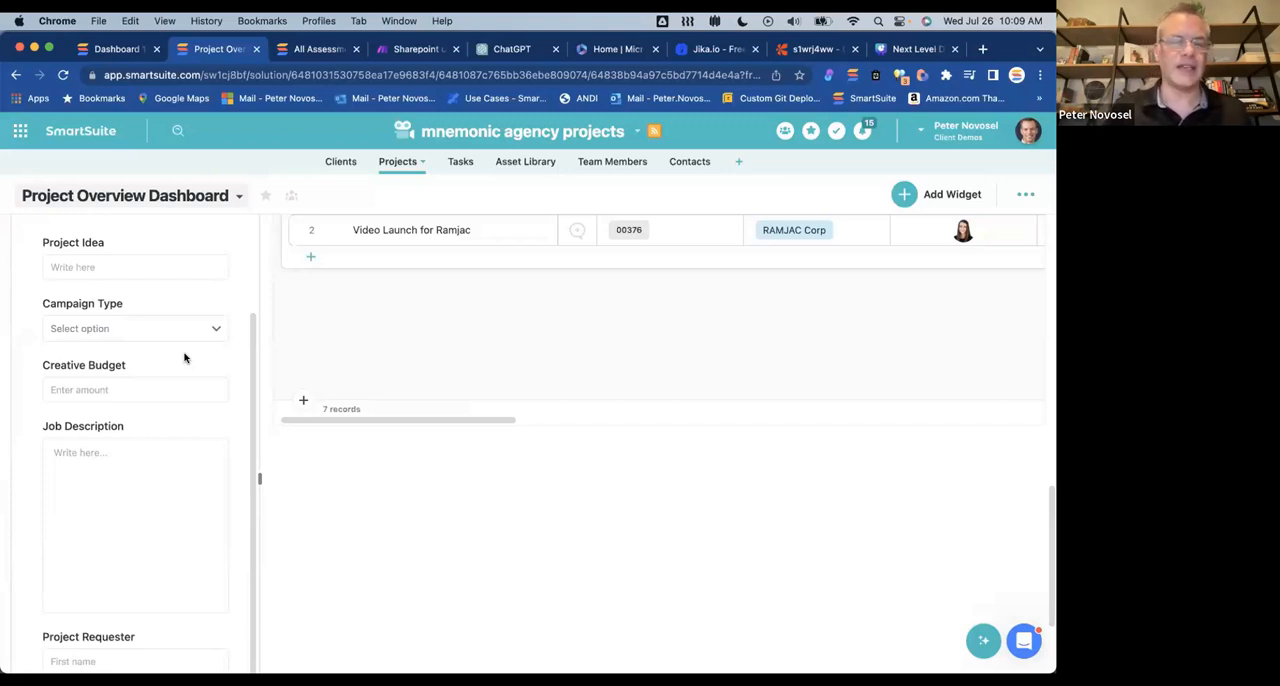
{"action": "scroll", "coordinate": [352, 329], "scroll_direction": "up", "scroll_amount": 5}
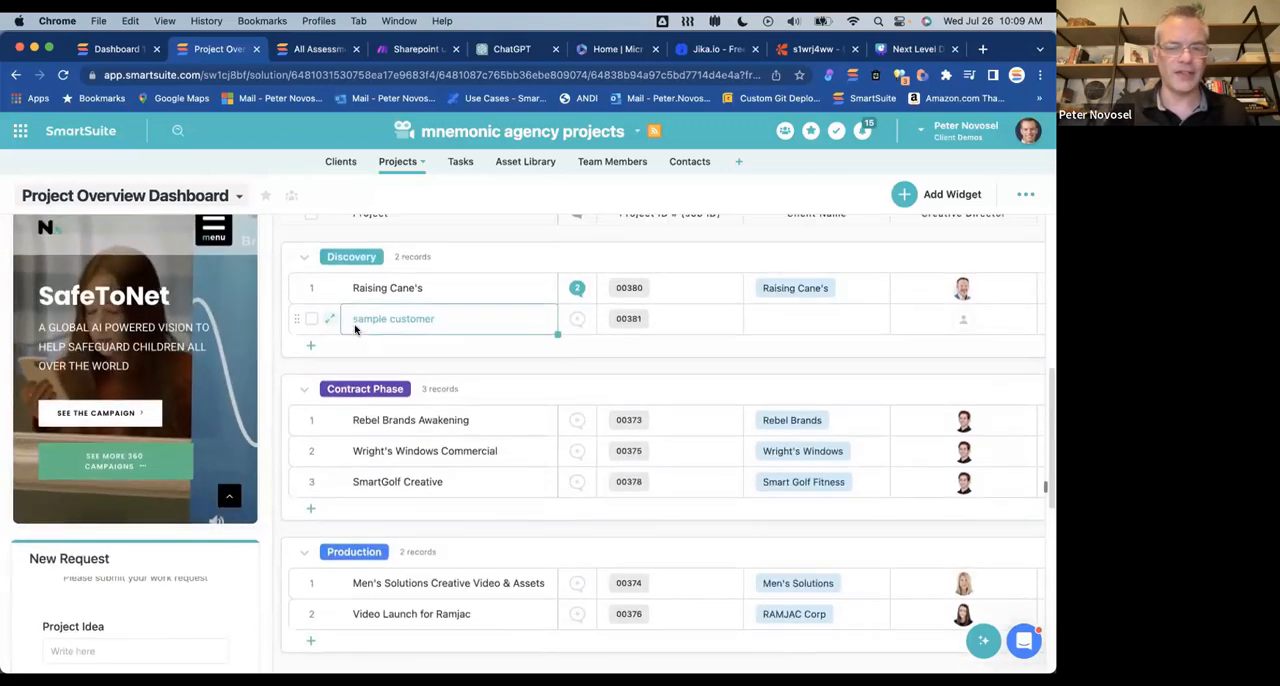
{"action": "scroll", "coordinate": [354, 329], "scroll_direction": "up", "scroll_amount": 10}
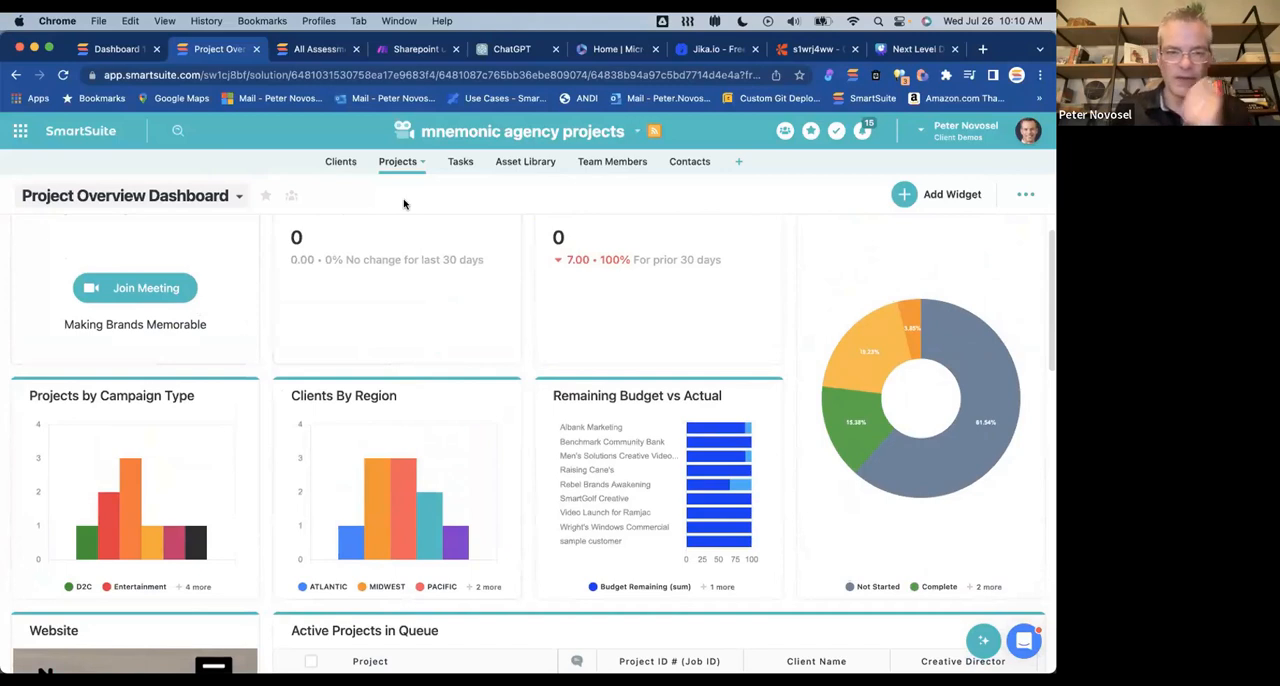
Step: From the empty Dashboard 1 in Custom Dashboards, examine the Widget Library's metrics, charts, Design, Google, Other and Utilities widgets, and close the library
{"action": "left_click", "coordinate": [104, 50]}
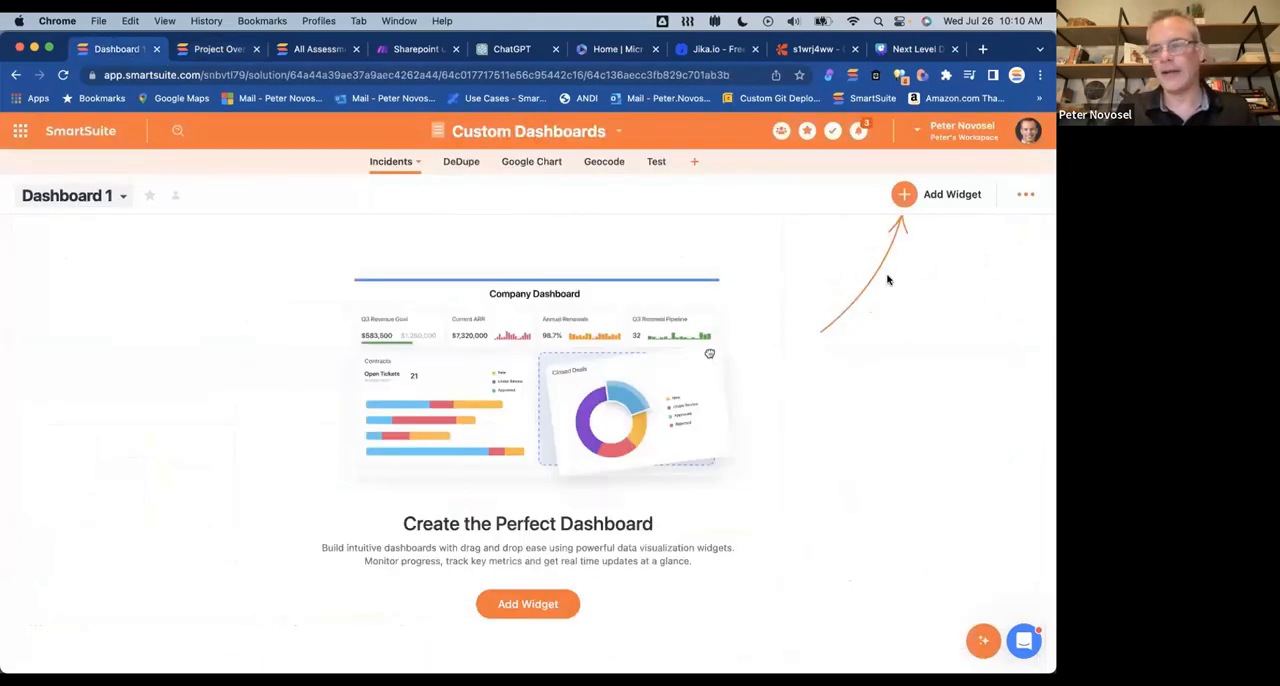
{"action": "left_click", "coordinate": [904, 196]}
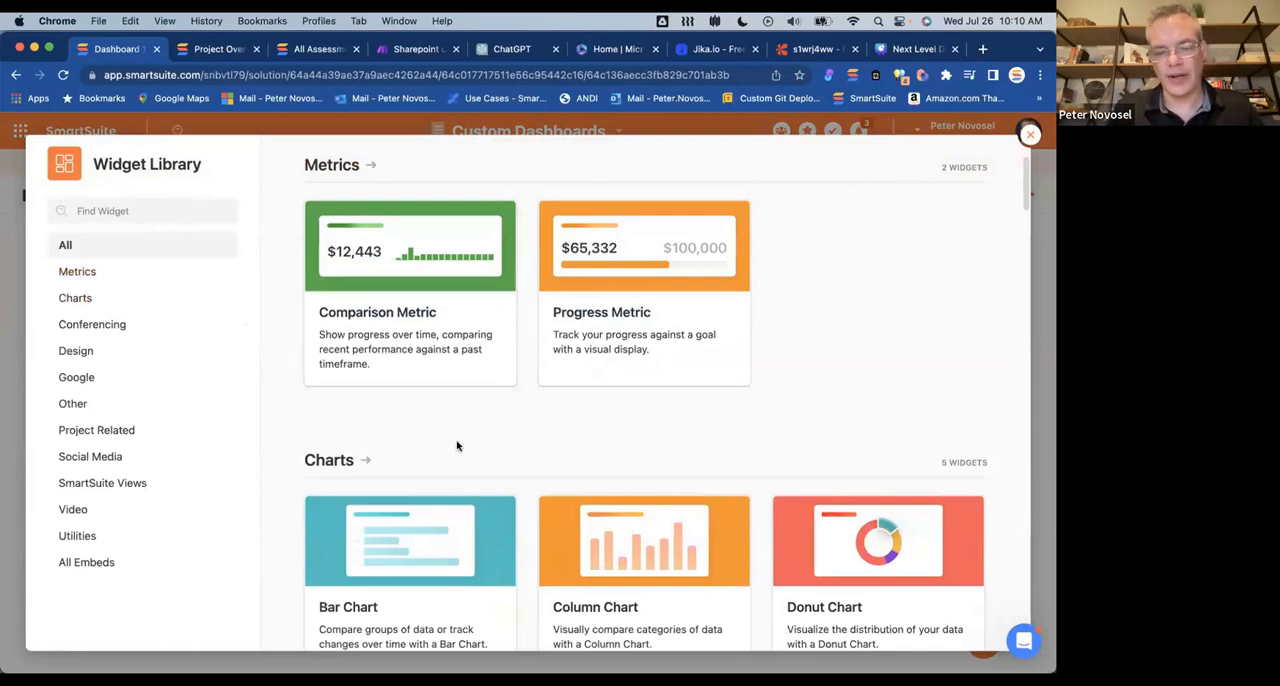
{"action": "scroll", "coordinate": [457, 446], "scroll_direction": "down", "scroll_amount": 2}
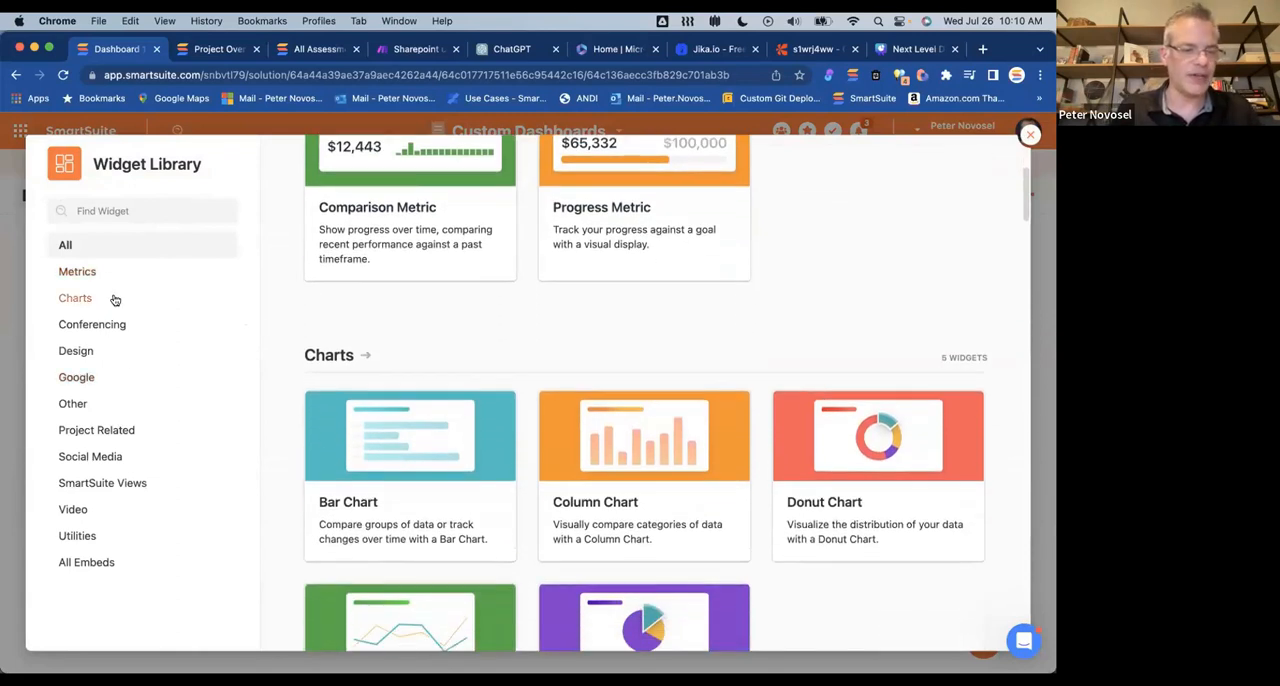
{"action": "left_click", "coordinate": [87, 355]}
{"action": "mouse_move", "coordinate": [414, 366]}
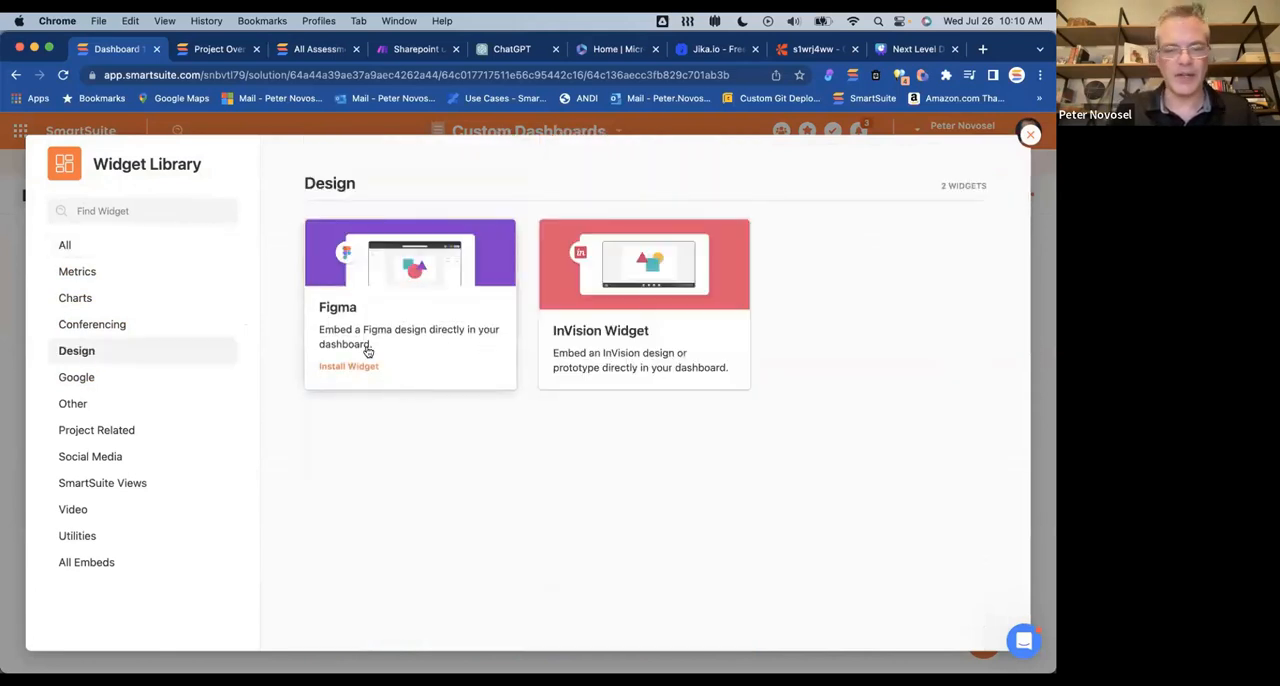
{"action": "left_click", "coordinate": [95, 375]}
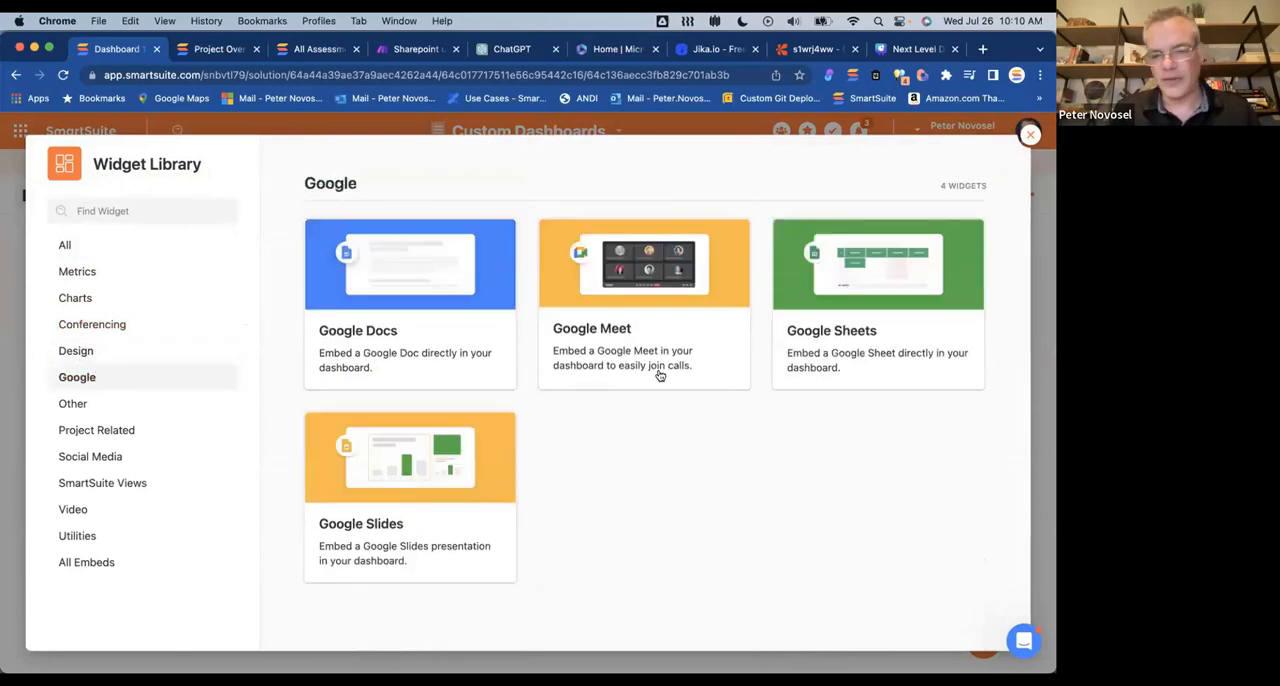
{"action": "mouse_move", "coordinate": [641, 360]}
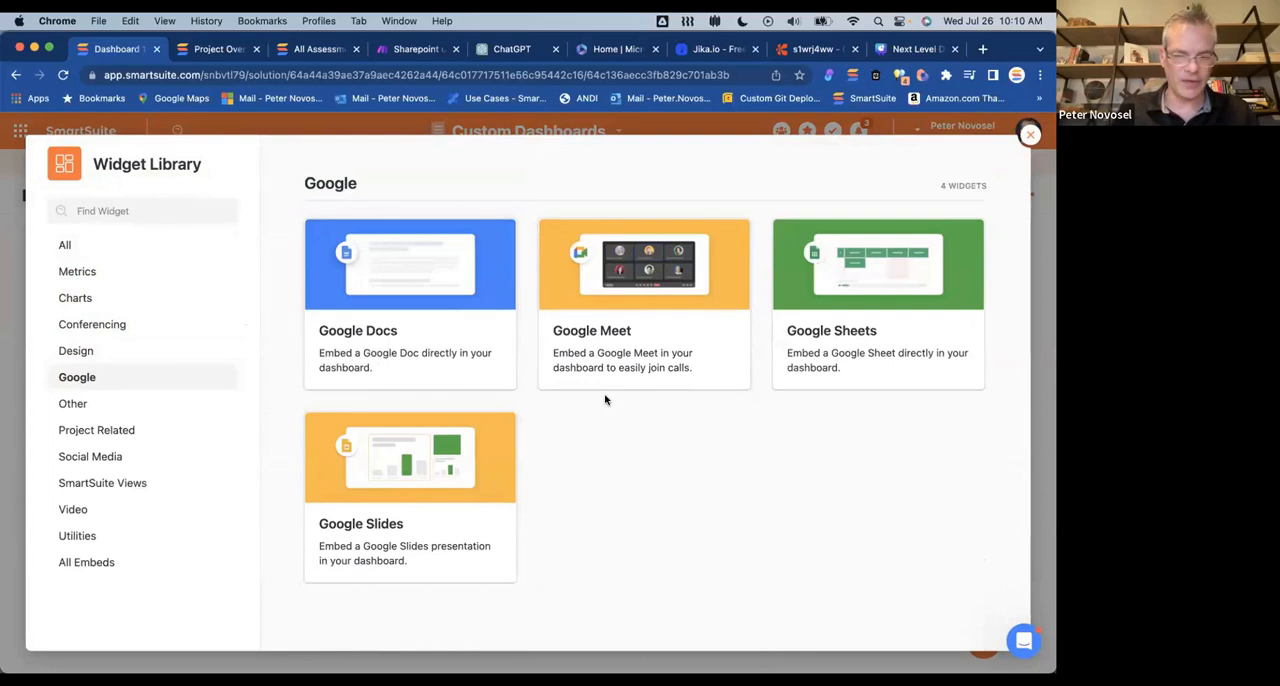
{"action": "mouse_move", "coordinate": [470, 440]}
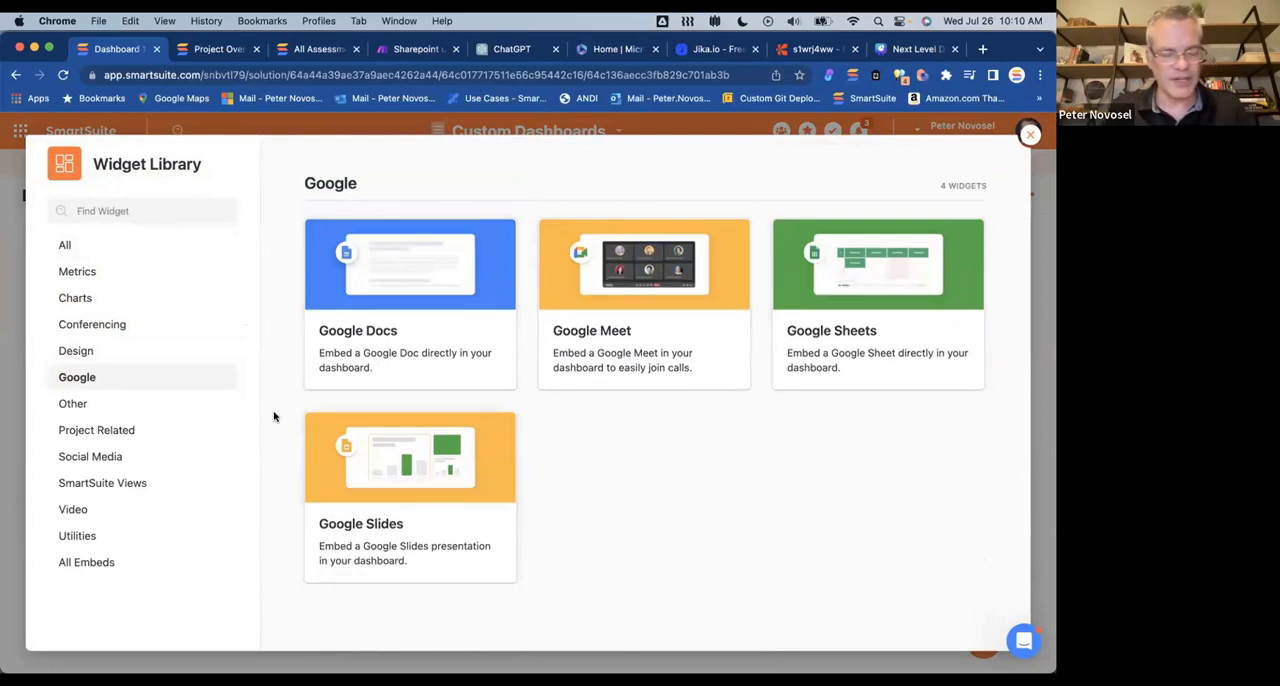
{"action": "left_click", "coordinate": [88, 410]}
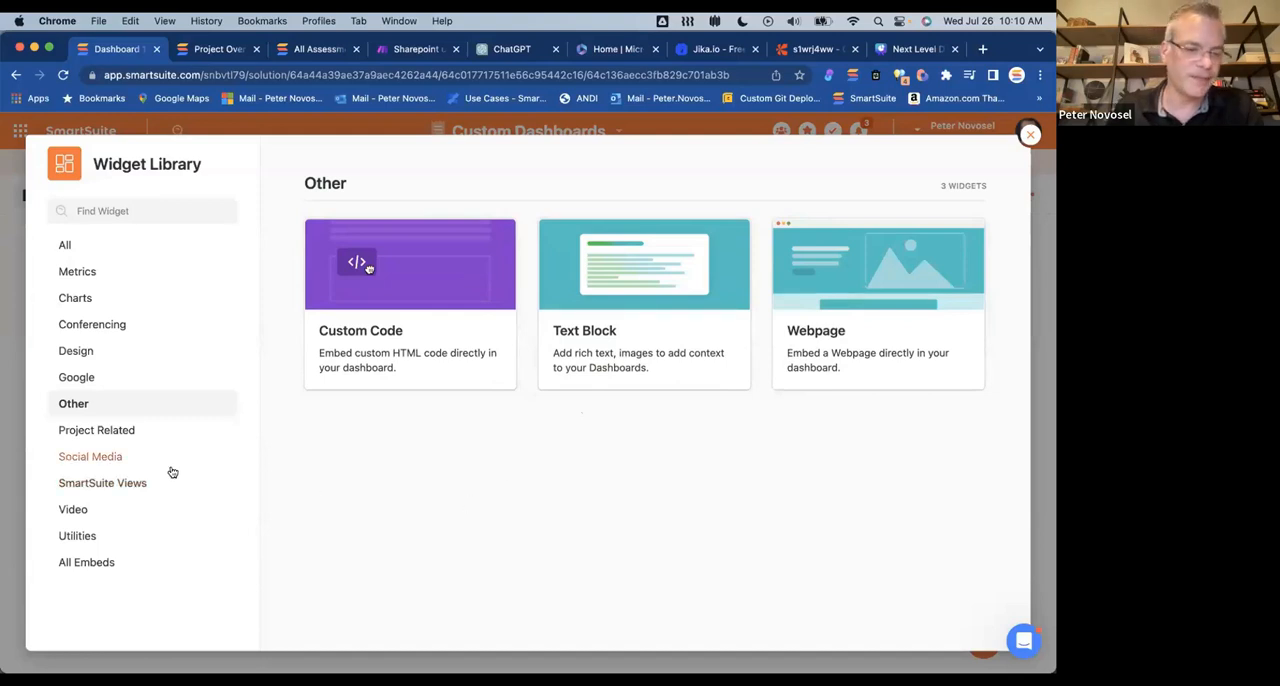
{"action": "left_click", "coordinate": [78, 536]}
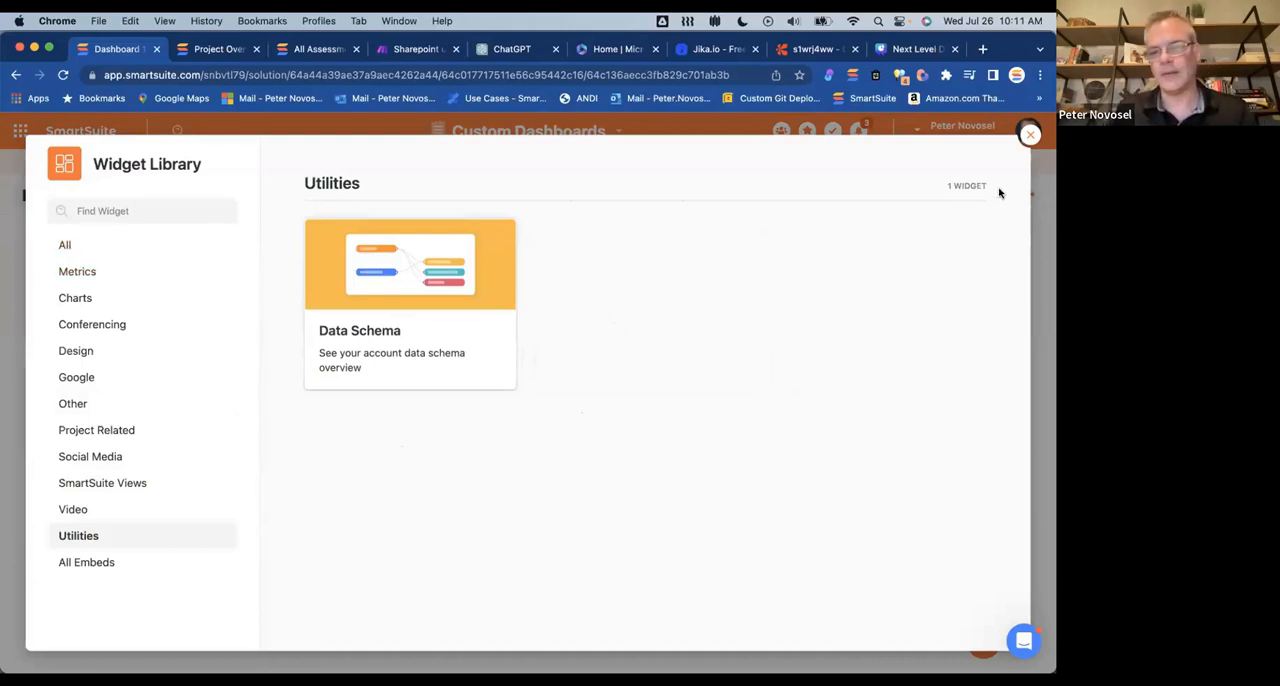
{"action": "left_click", "coordinate": [1030, 134]}
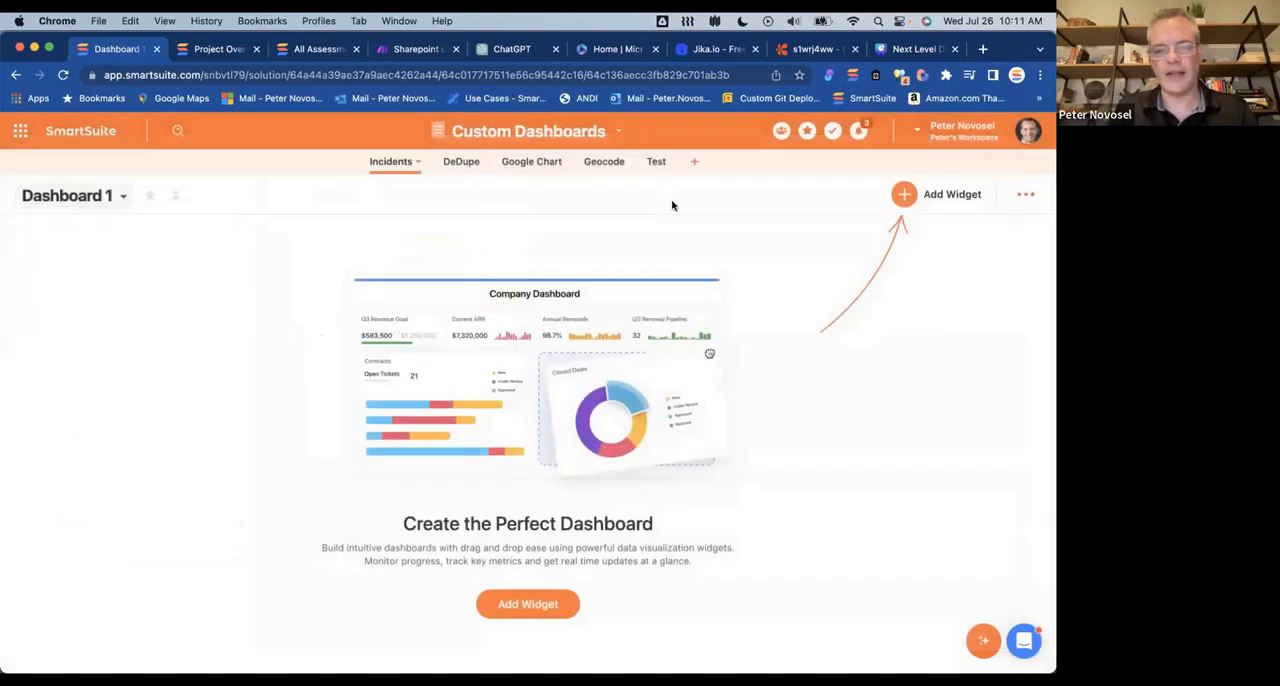
Step: View the All Incidents grid and open the Incidents Dashboard view
{"action": "left_click", "coordinate": [123, 197]}
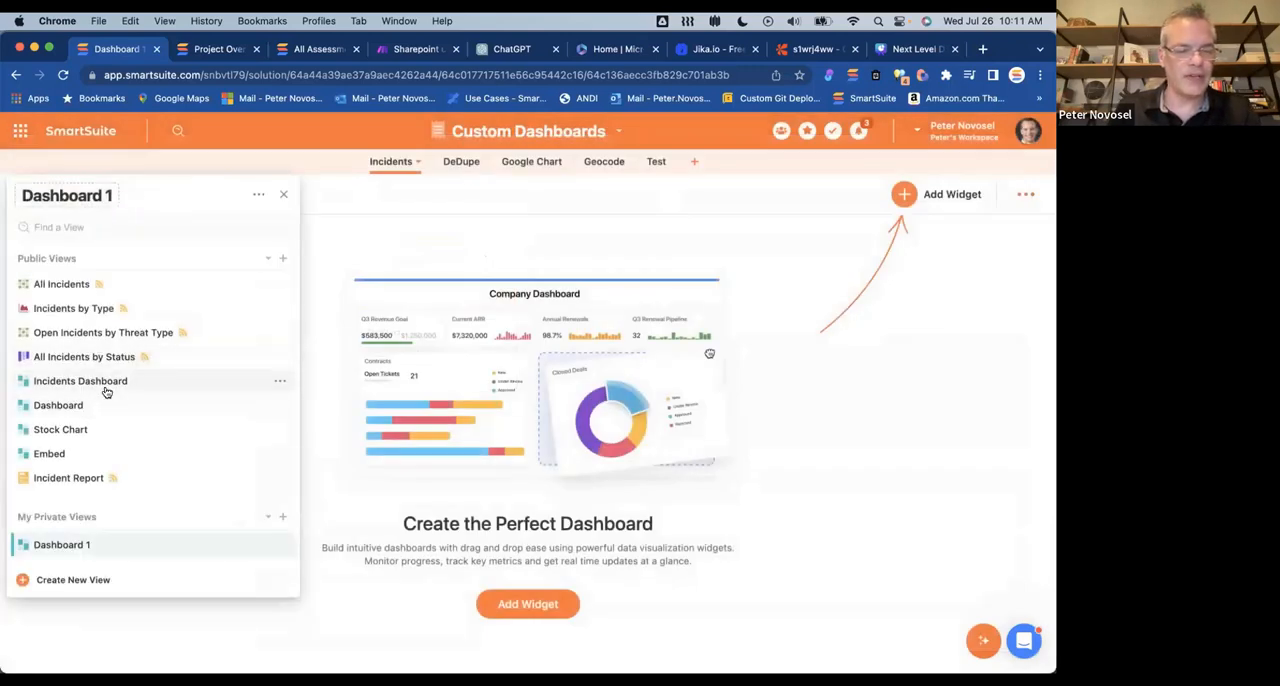
{"action": "left_click", "coordinate": [62, 285]}
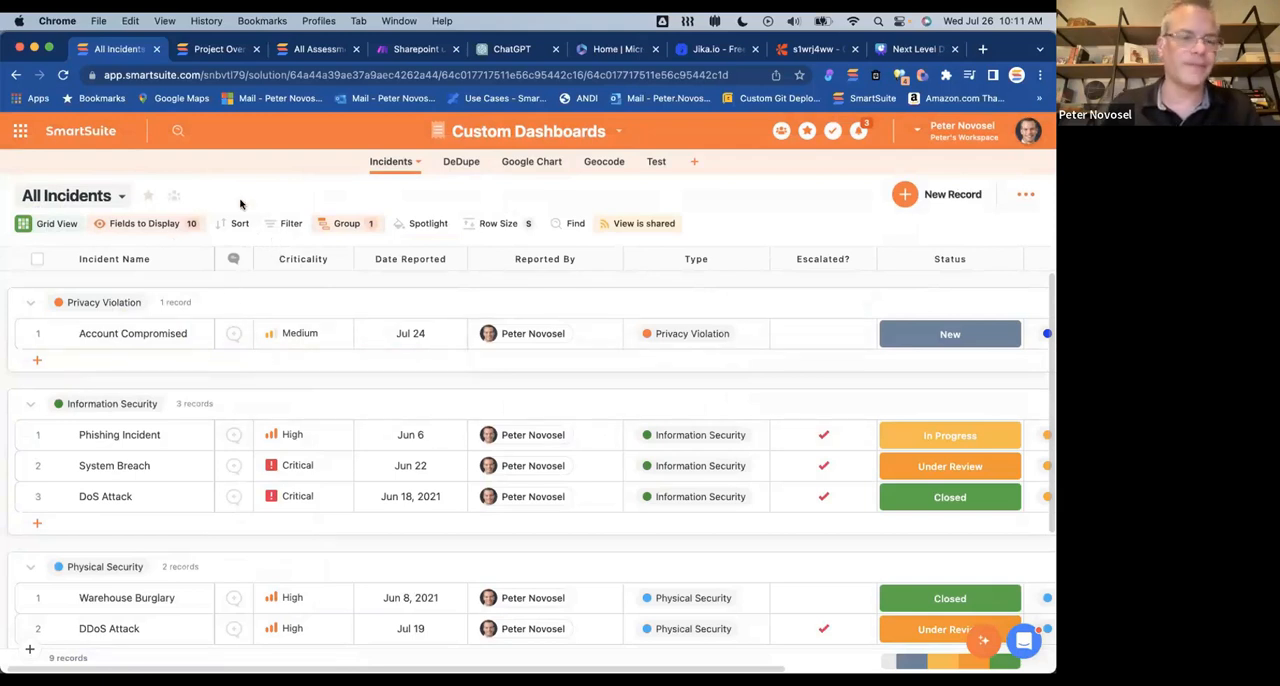
{"action": "left_click", "coordinate": [118, 203]}
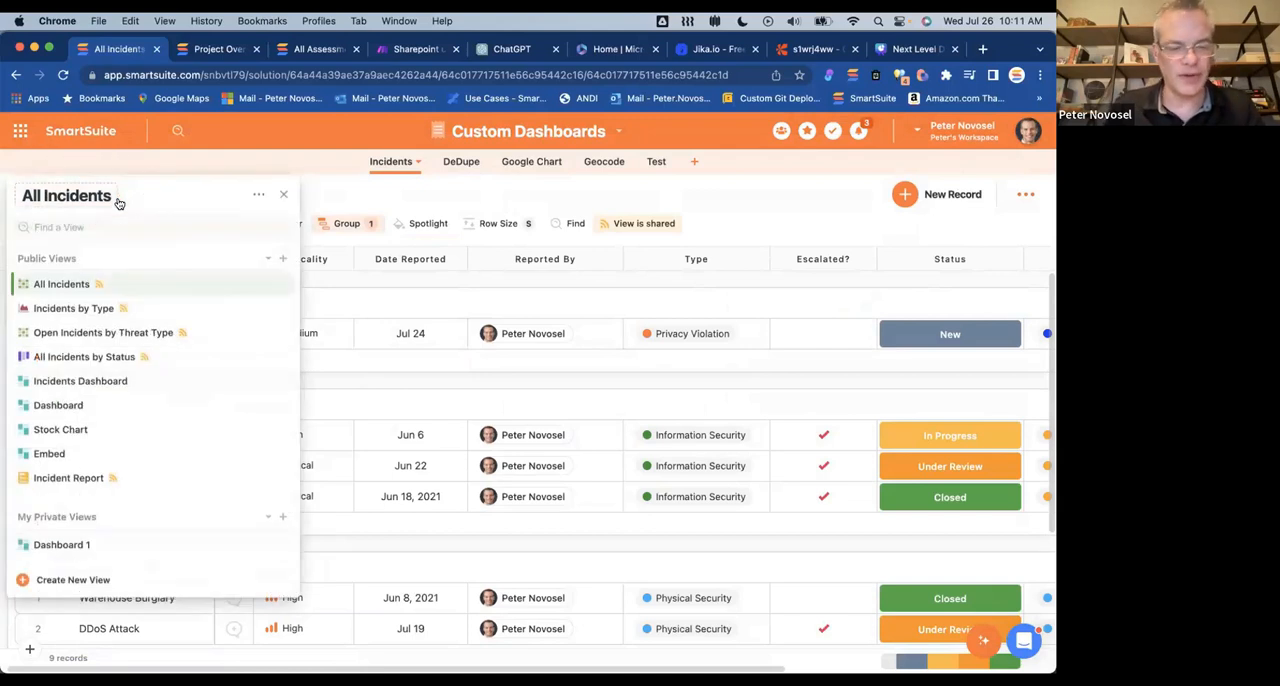
{"action": "left_click", "coordinate": [95, 386]}
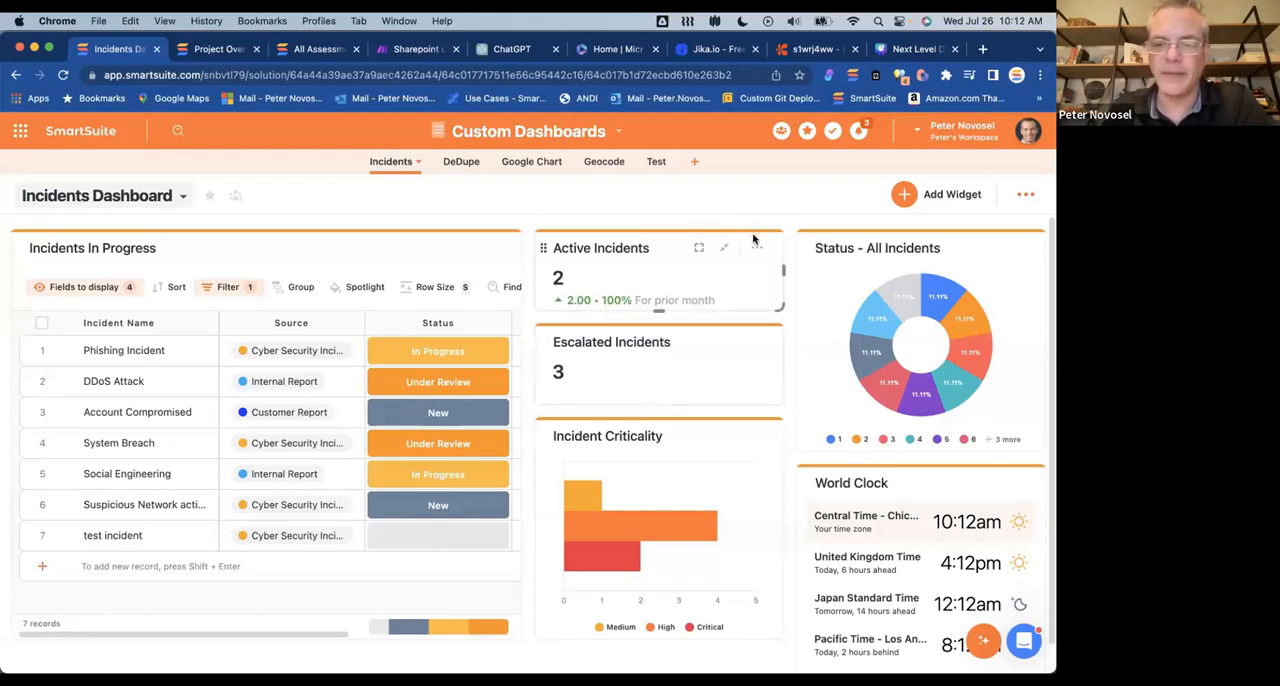
Step: Open the Active Incidents widget's settings and examine which apps can serve as its data source
{"action": "left_click", "coordinate": [756, 248]}
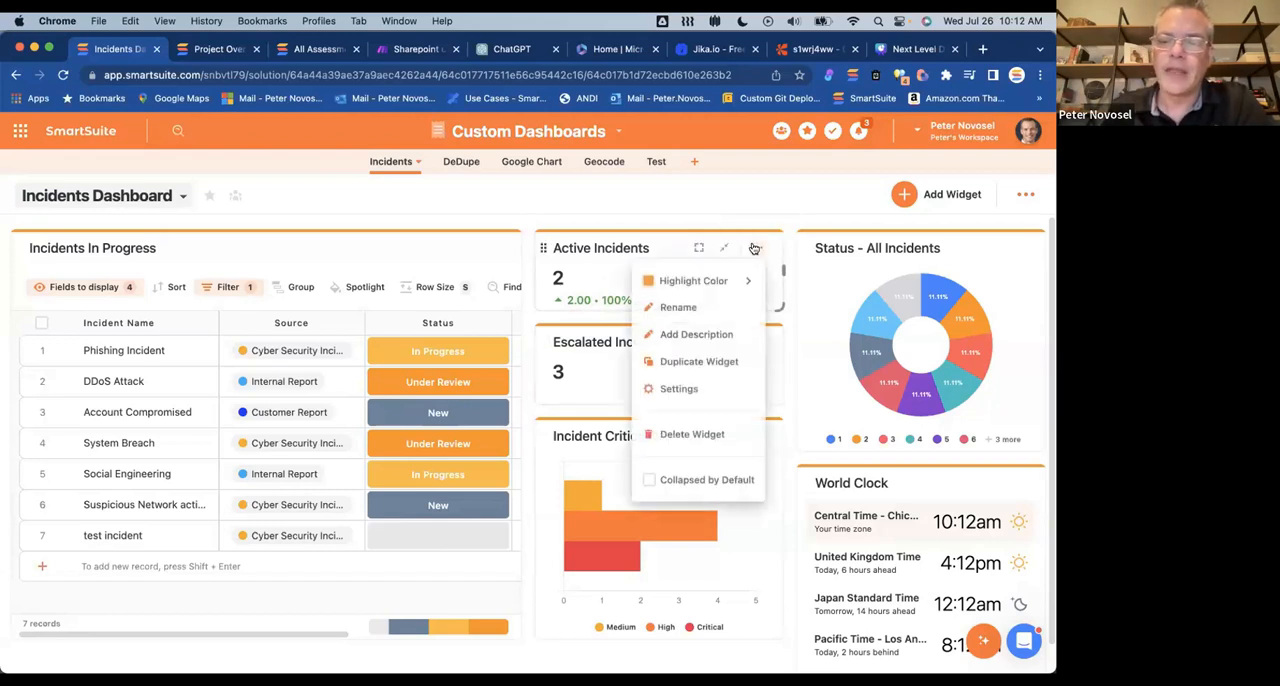
{"action": "left_click", "coordinate": [684, 388]}
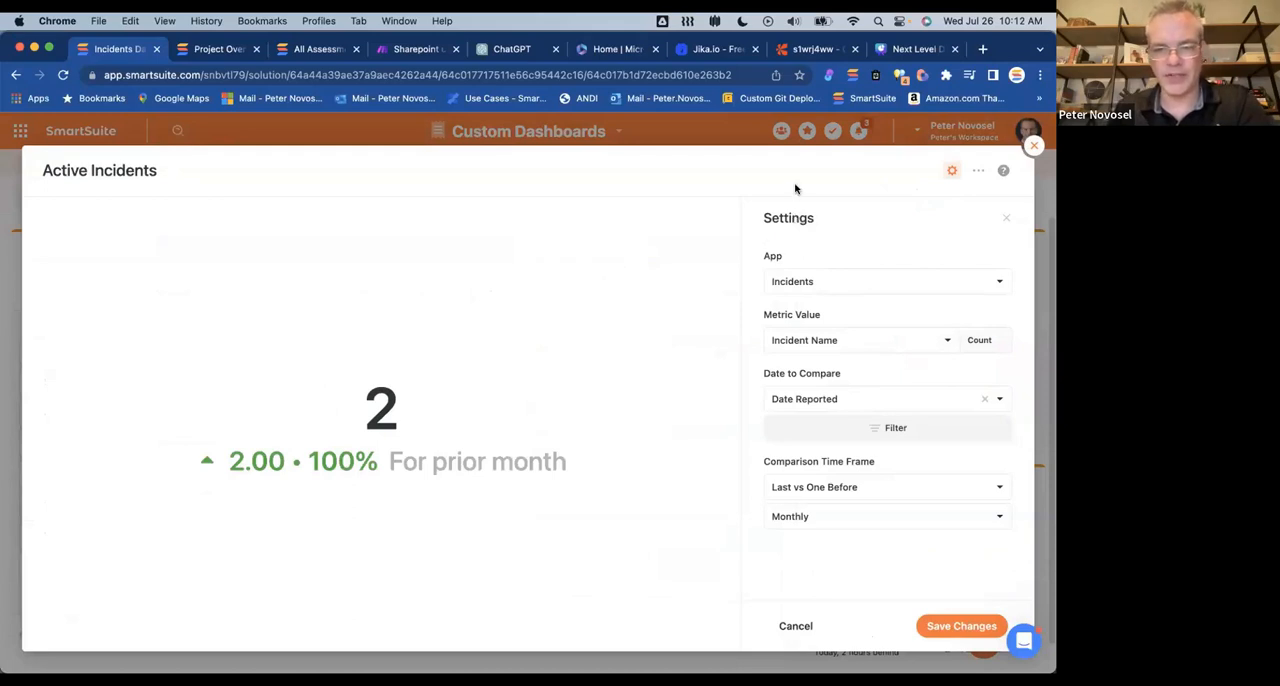
{"action": "left_click", "coordinate": [860, 274]}
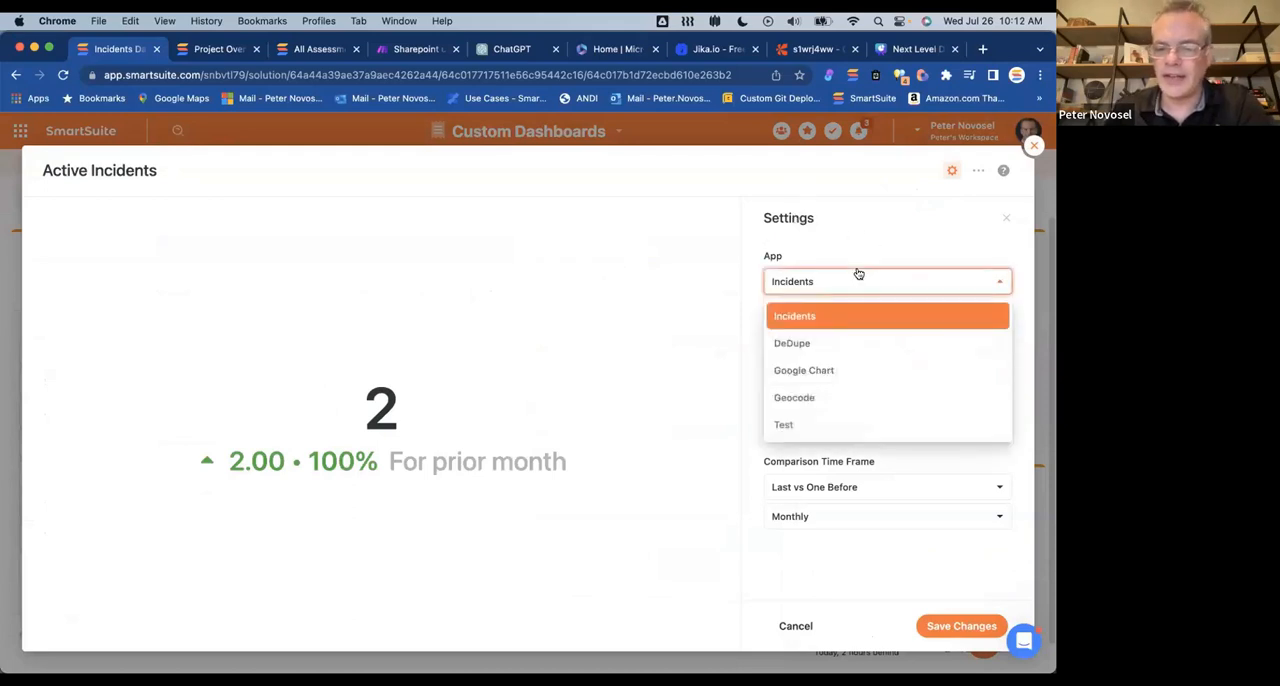
{"action": "left_click", "coordinate": [860, 238]}
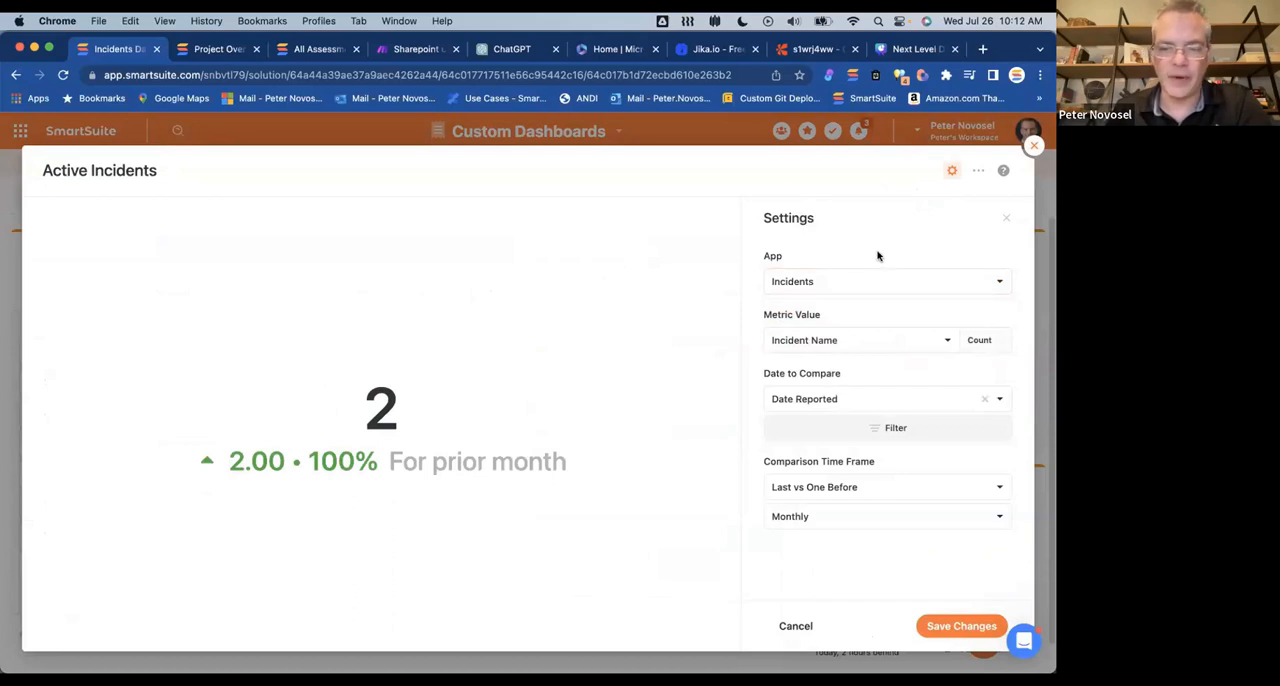
Step: Examine the available Metric Value and Date to Compare options for the Active Incidents widget
{"action": "left_click", "coordinate": [898, 344]}
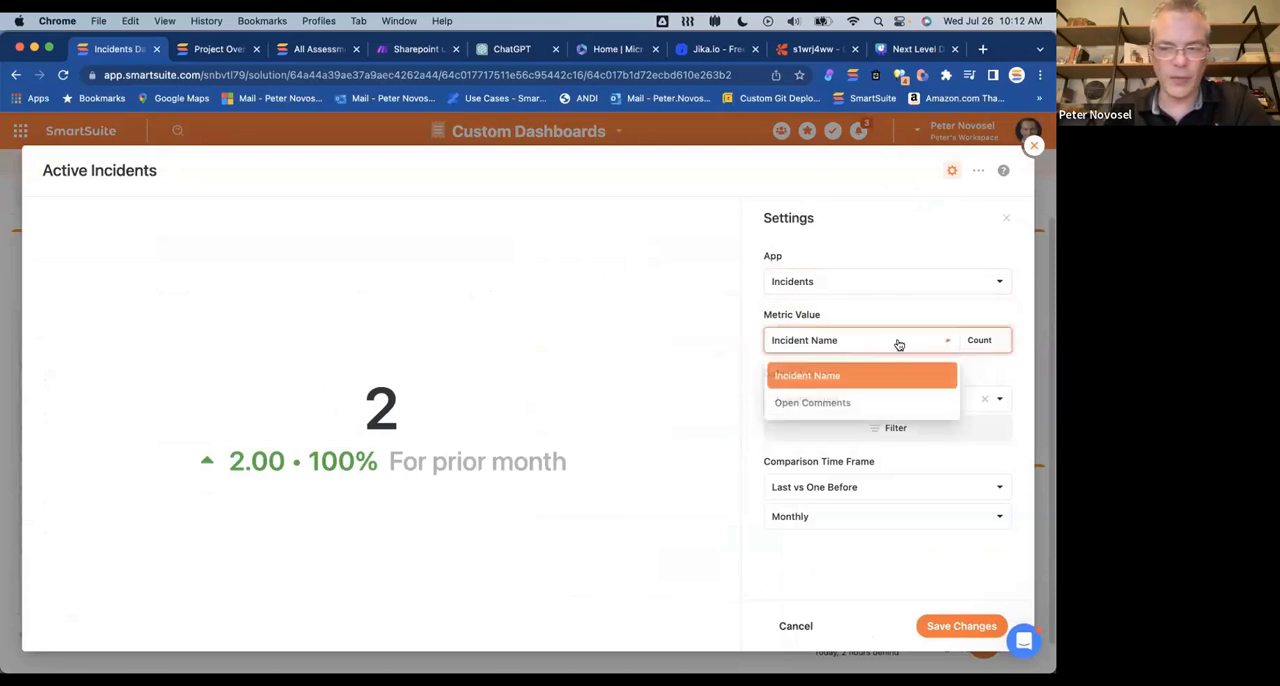
{"action": "left_click", "coordinate": [901, 313]}
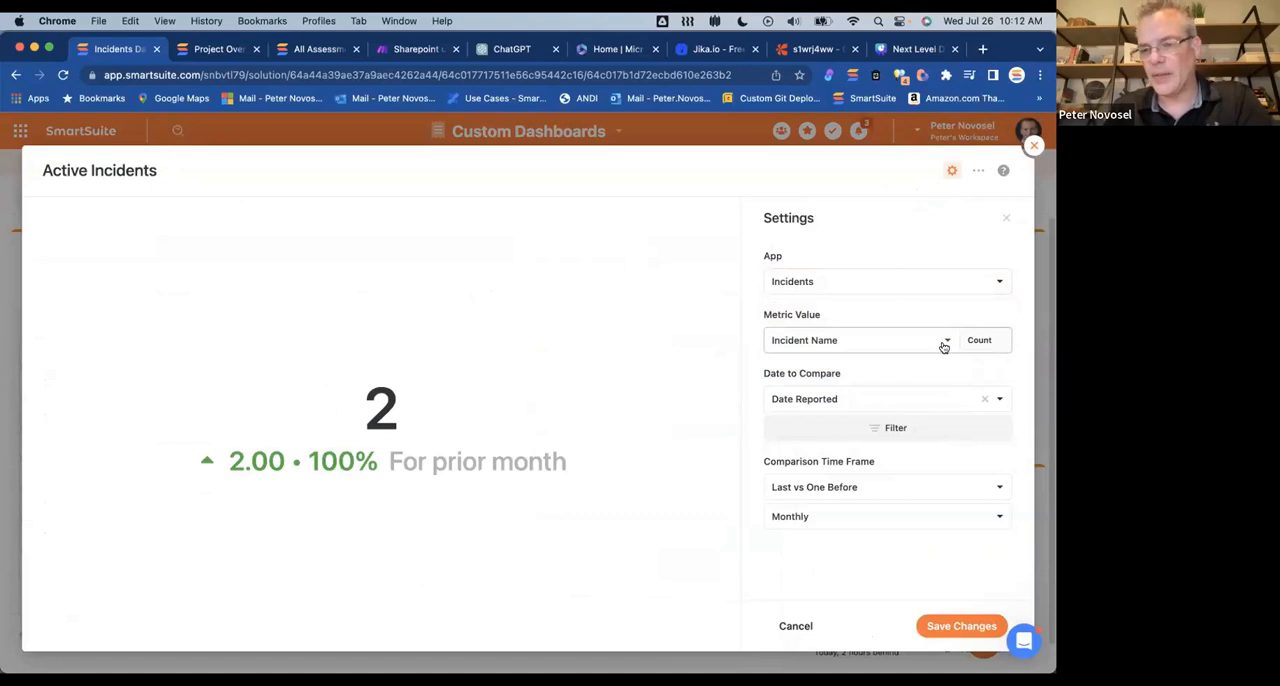
{"action": "left_click", "coordinate": [933, 341]}
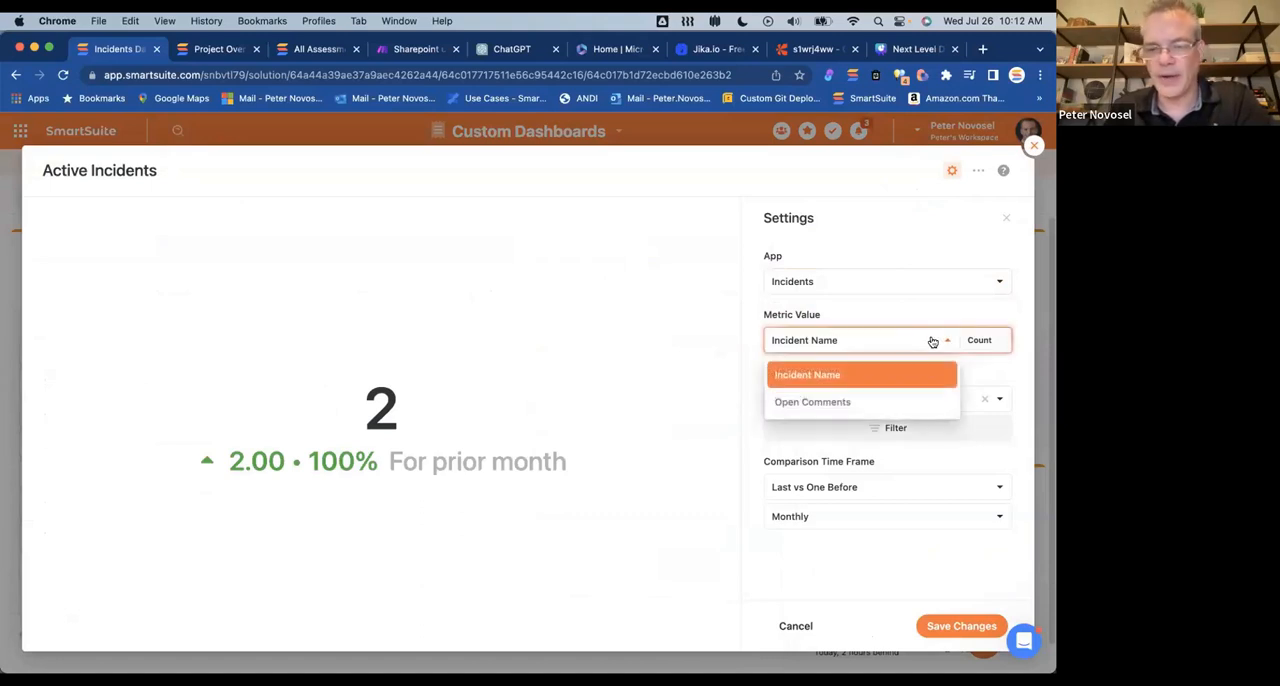
{"action": "left_click", "coordinate": [912, 305]}
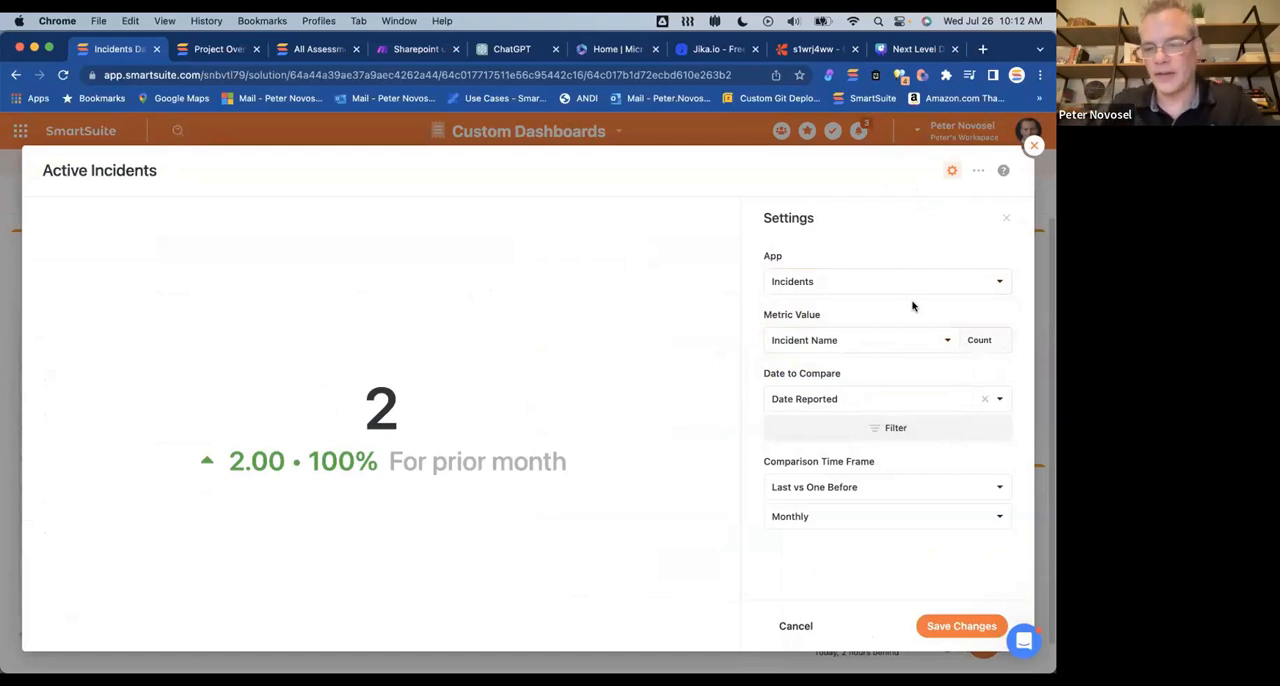
{"action": "left_click", "coordinate": [887, 338]}
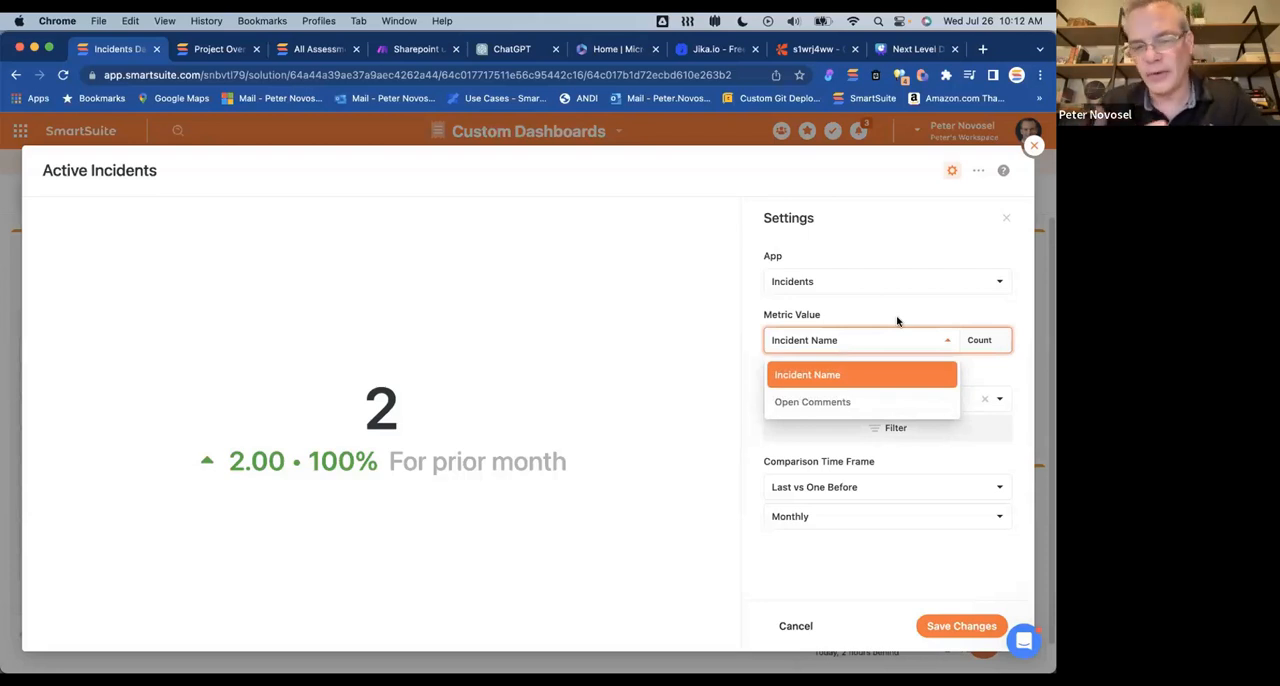
{"action": "left_click", "coordinate": [897, 321]}
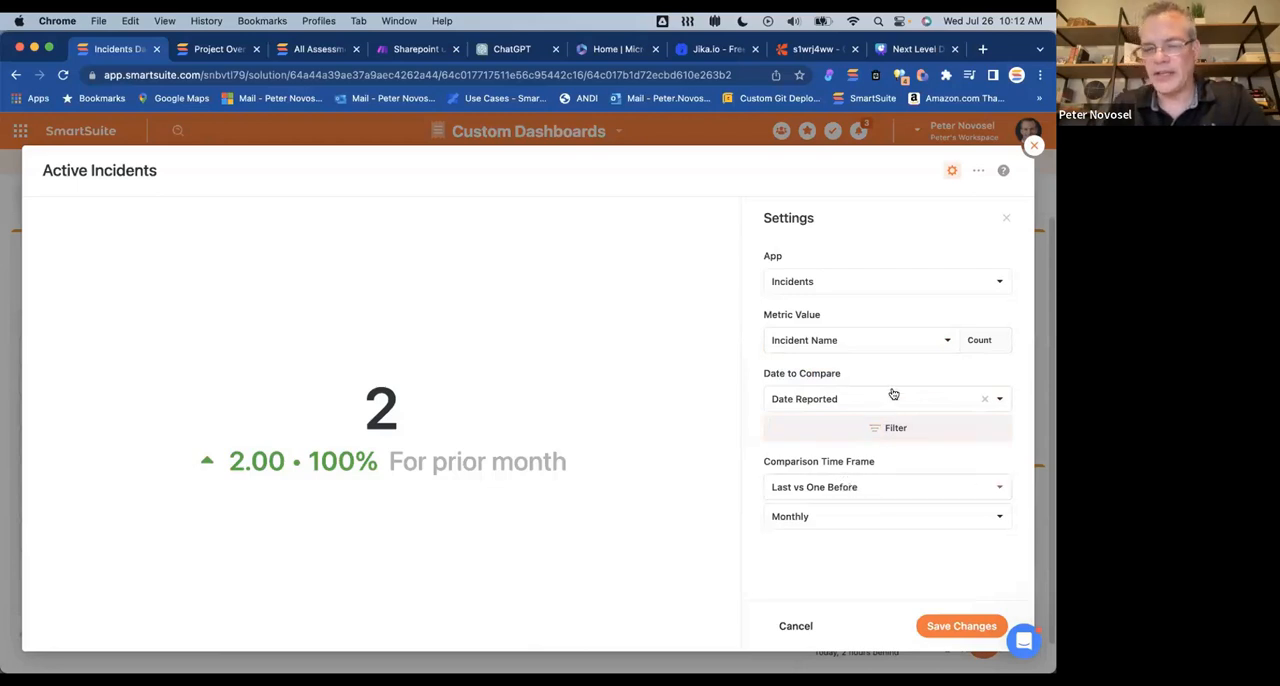
{"action": "left_click", "coordinate": [887, 395]}
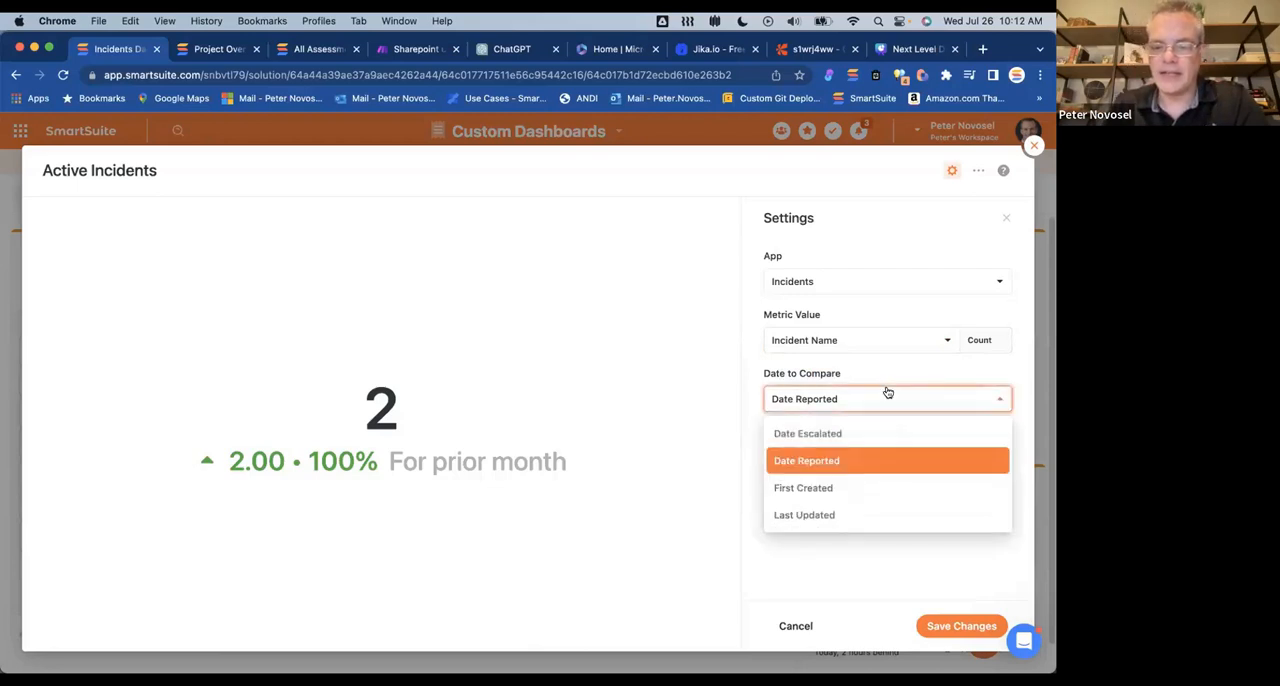
{"action": "left_click", "coordinate": [875, 368]}
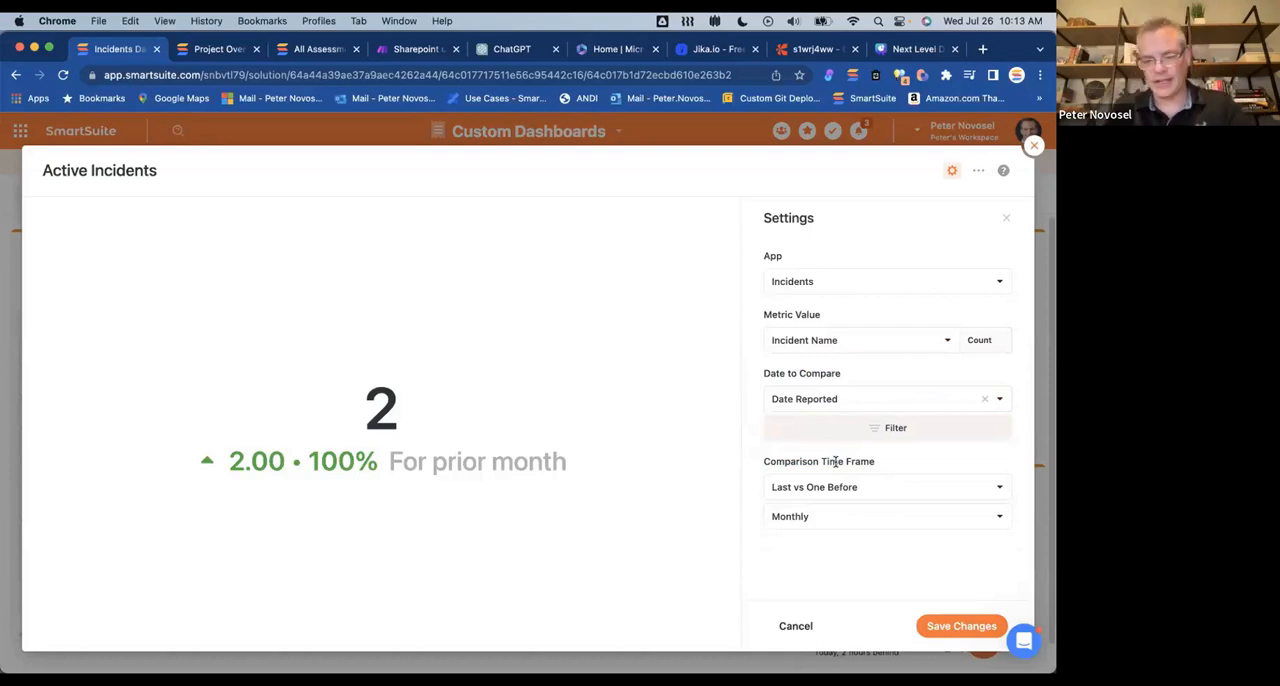
Step: Set the Active Incidents comparison time frame to Rolling Window with a 7 Days period
{"action": "left_click", "coordinate": [903, 492]}
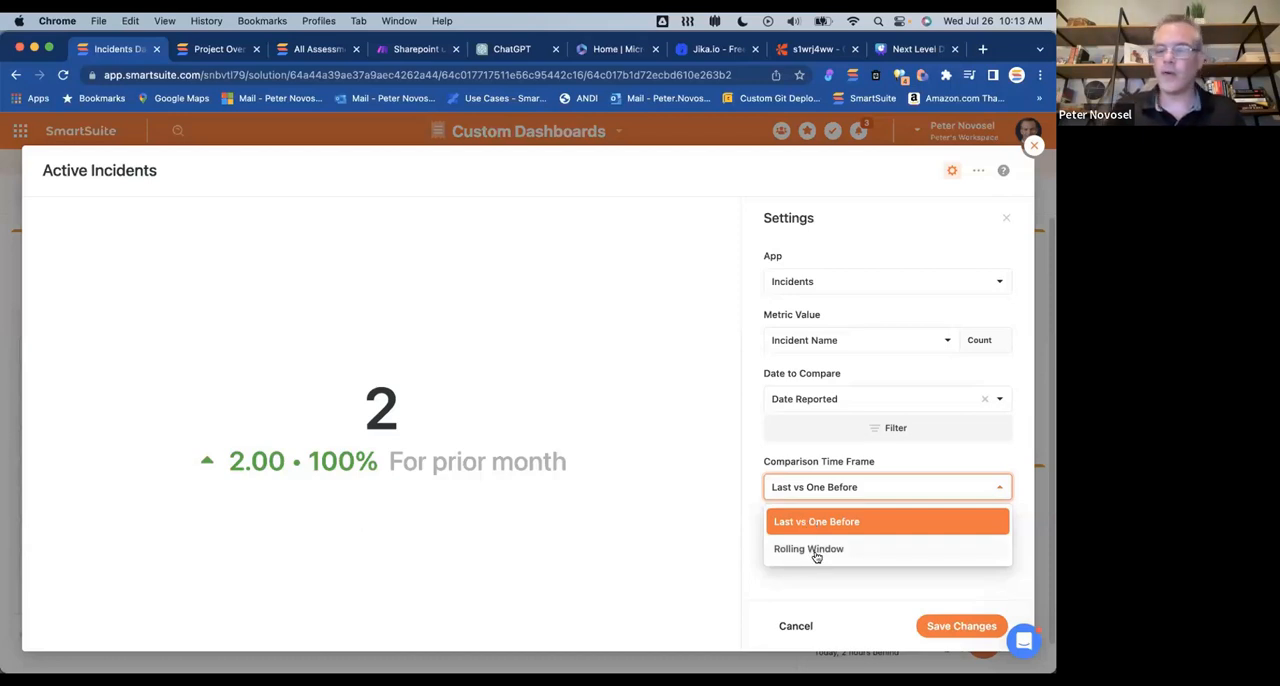
{"action": "left_click", "coordinate": [816, 550]}
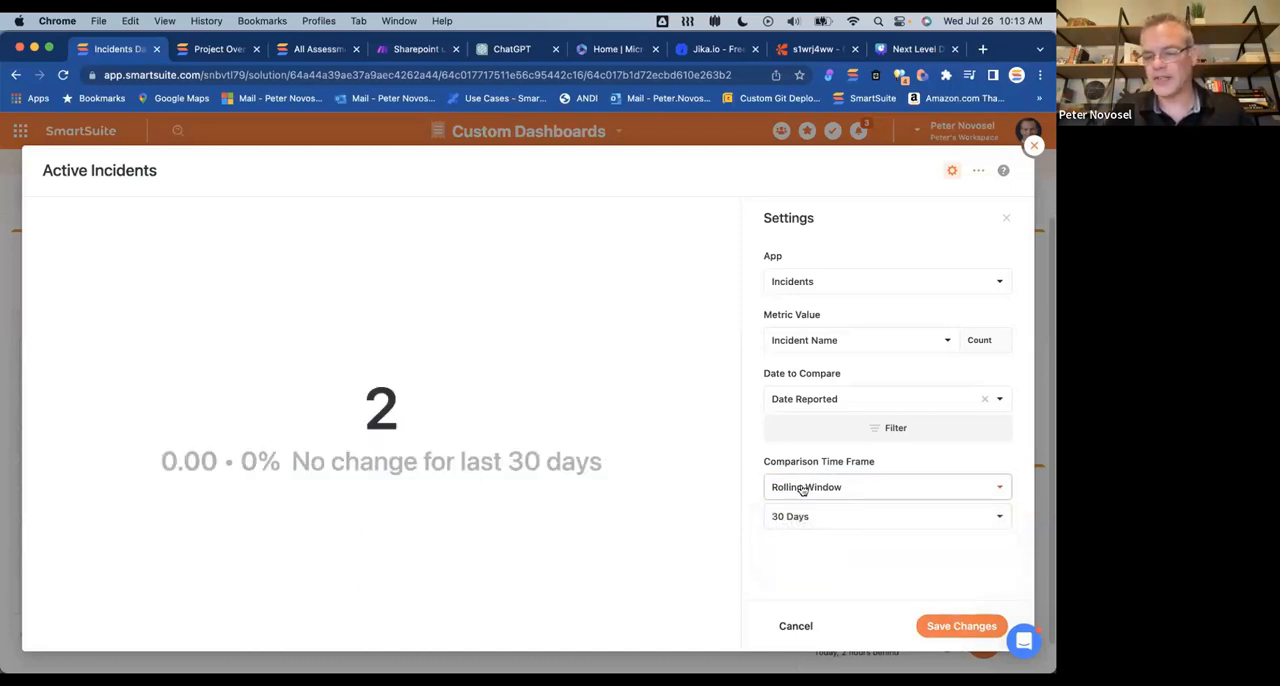
{"action": "left_click", "coordinate": [830, 517]}
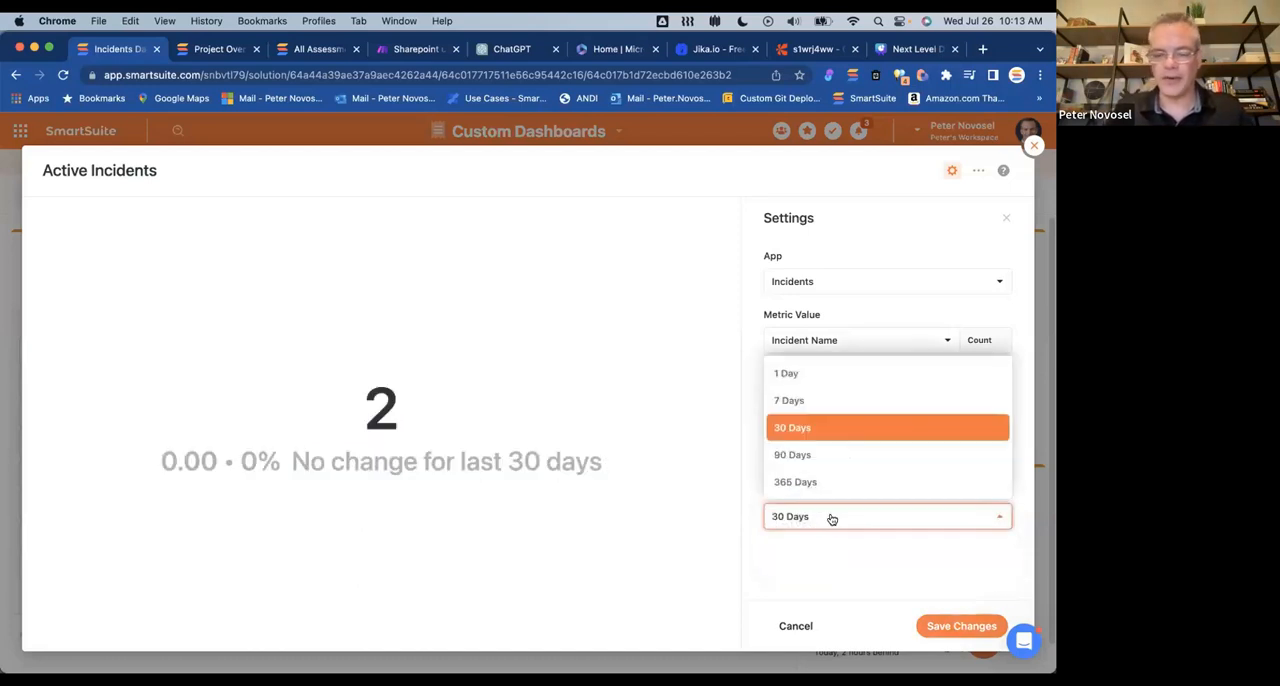
{"action": "left_click", "coordinate": [800, 401]}
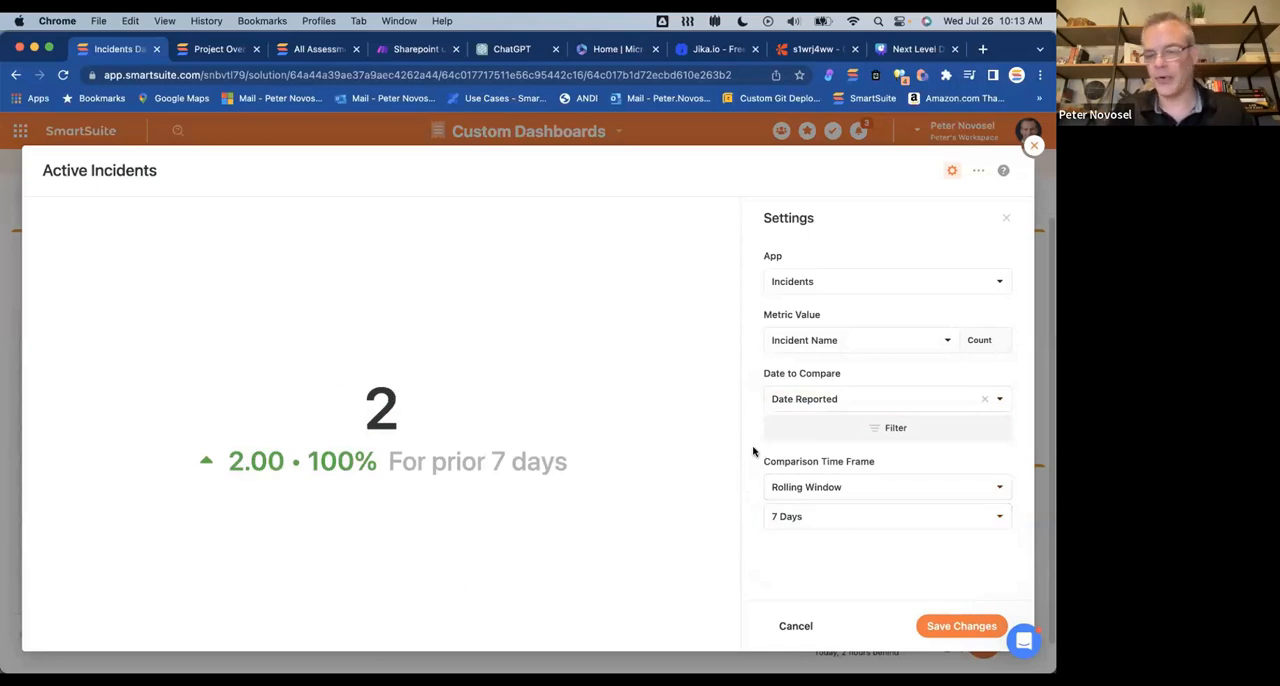
Step: Try Last vs One Before with a Weekly period for the Active Incidents comparison and review the other period options
{"action": "left_click", "coordinate": [833, 486]}
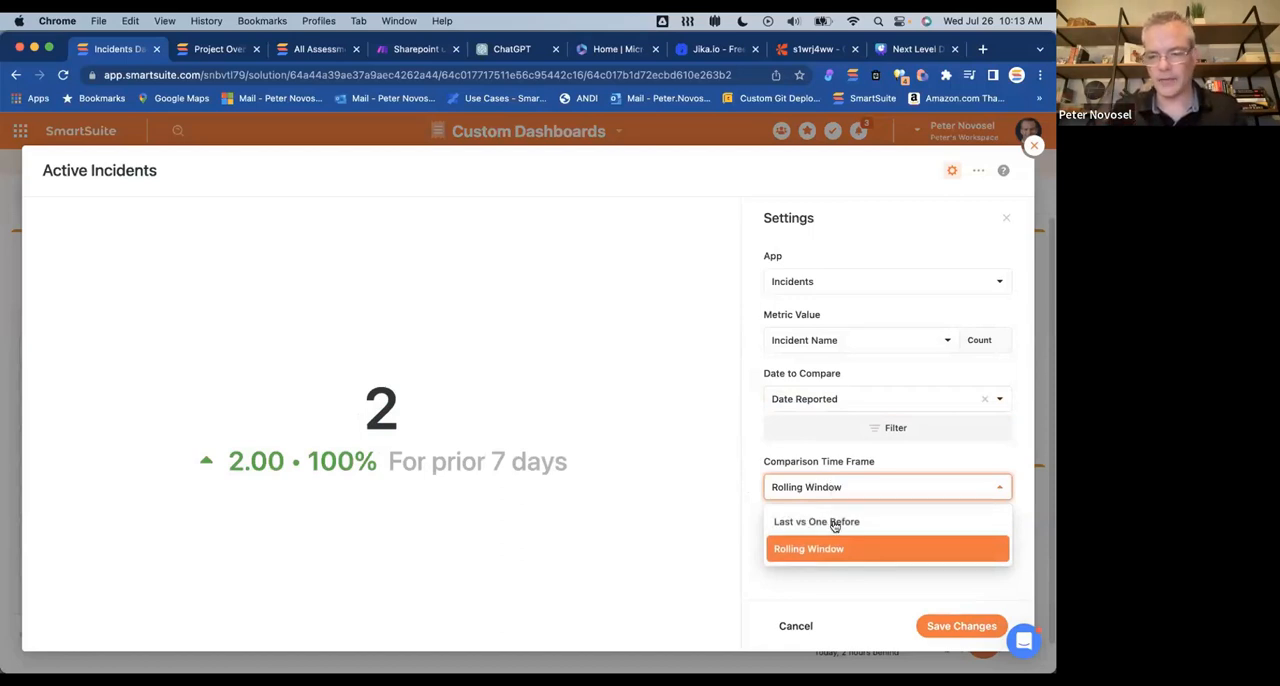
{"action": "left_click", "coordinate": [818, 521]}
{"action": "left_click", "coordinate": [822, 513]}
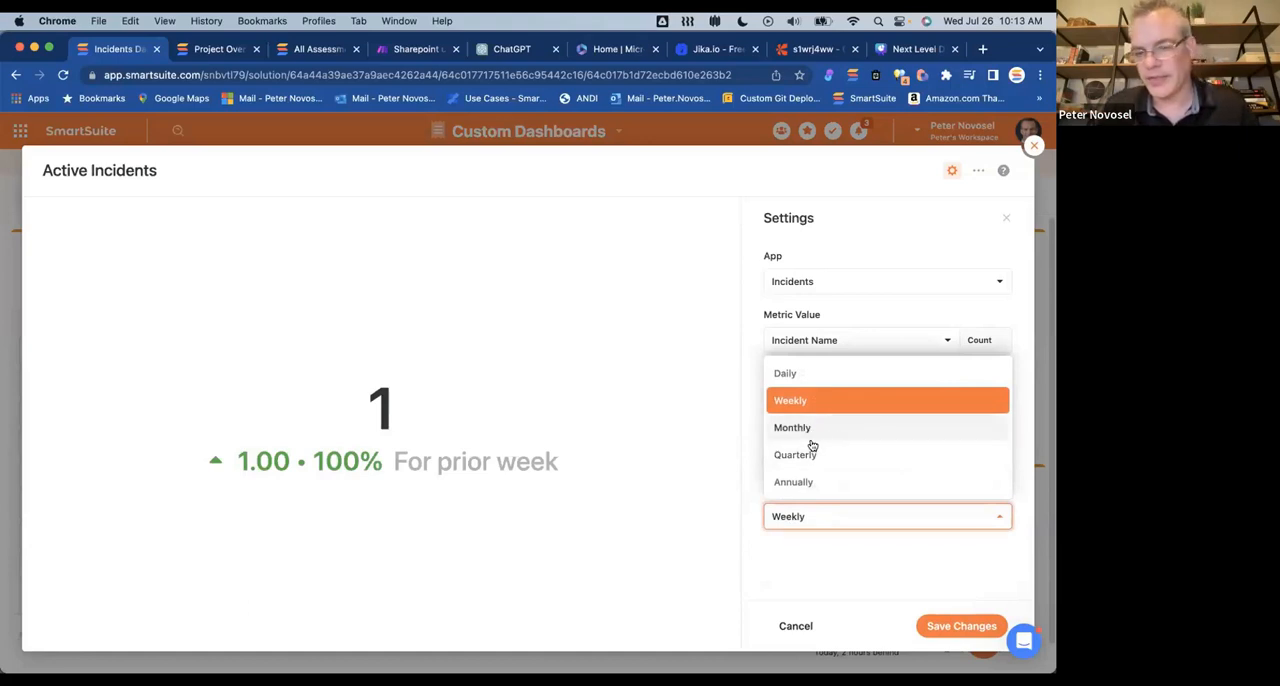
{"action": "left_click", "coordinate": [808, 401]}
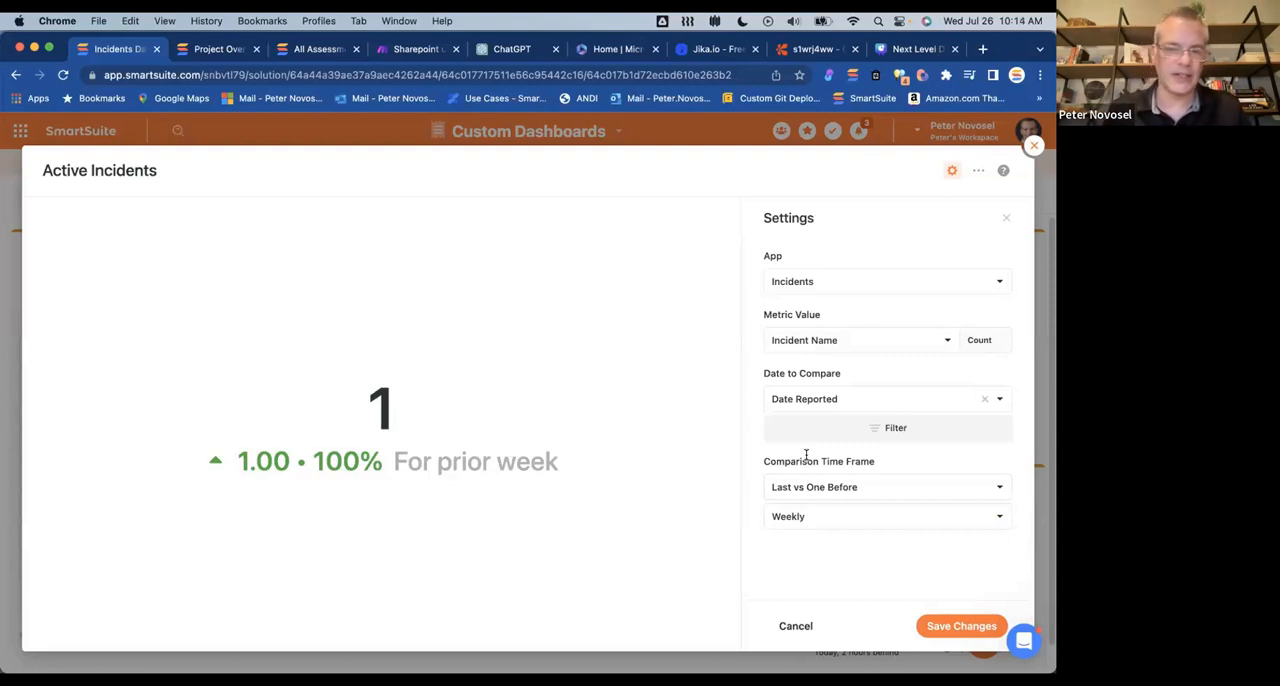
{"action": "left_click", "coordinate": [843, 511]}
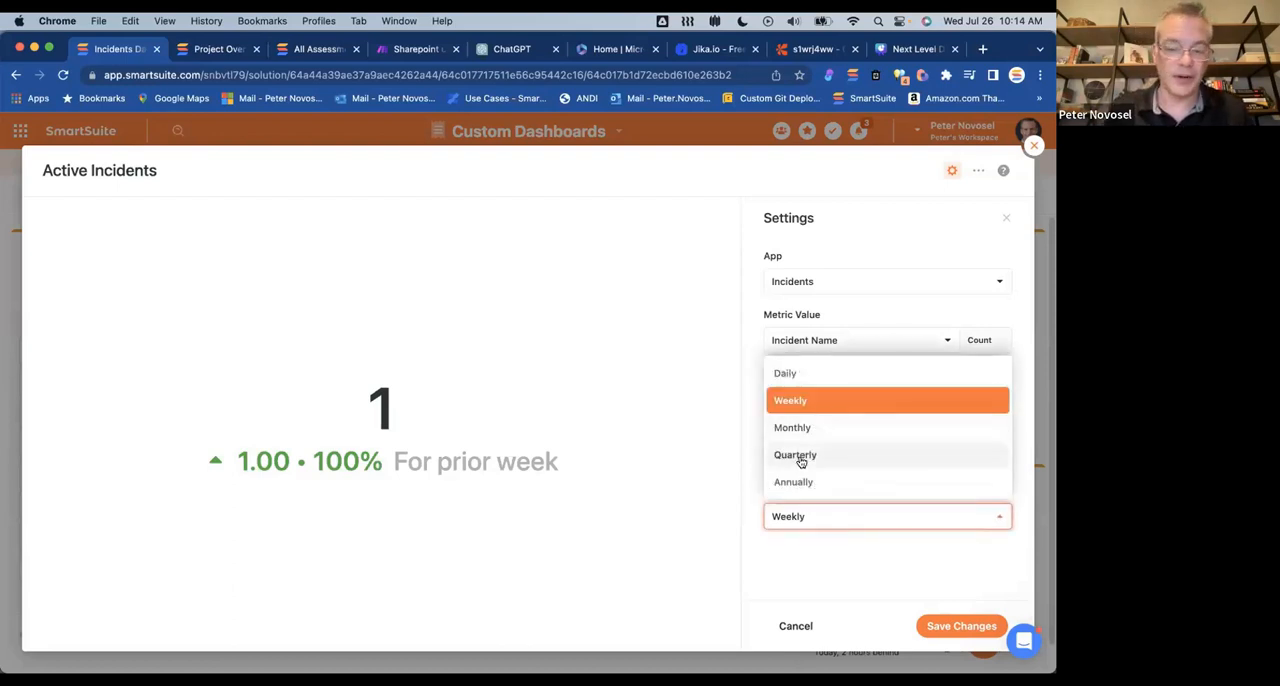
{"action": "left_click", "coordinate": [818, 540]}
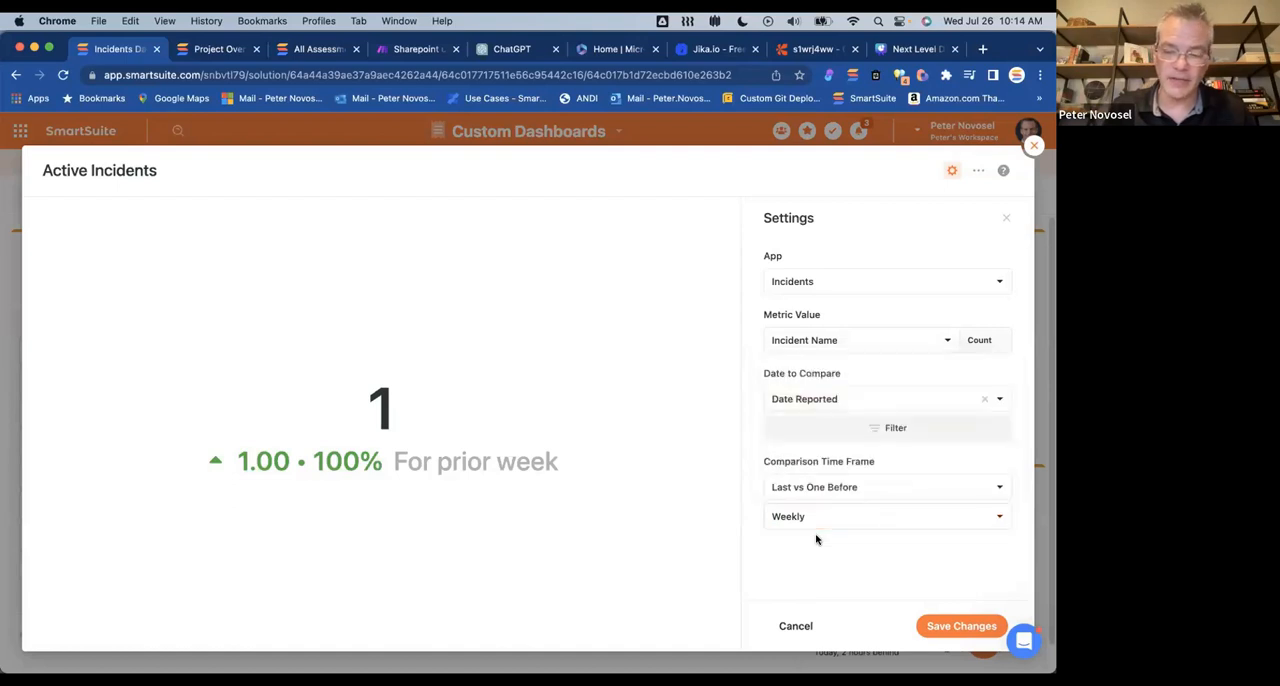
Step: Try Rolling Window with 1 Day and 7 Days for the Active Incidents comparison, and discard the widget's changes
{"action": "left_click", "coordinate": [861, 485]}
{"action": "left_click", "coordinate": [834, 546]}
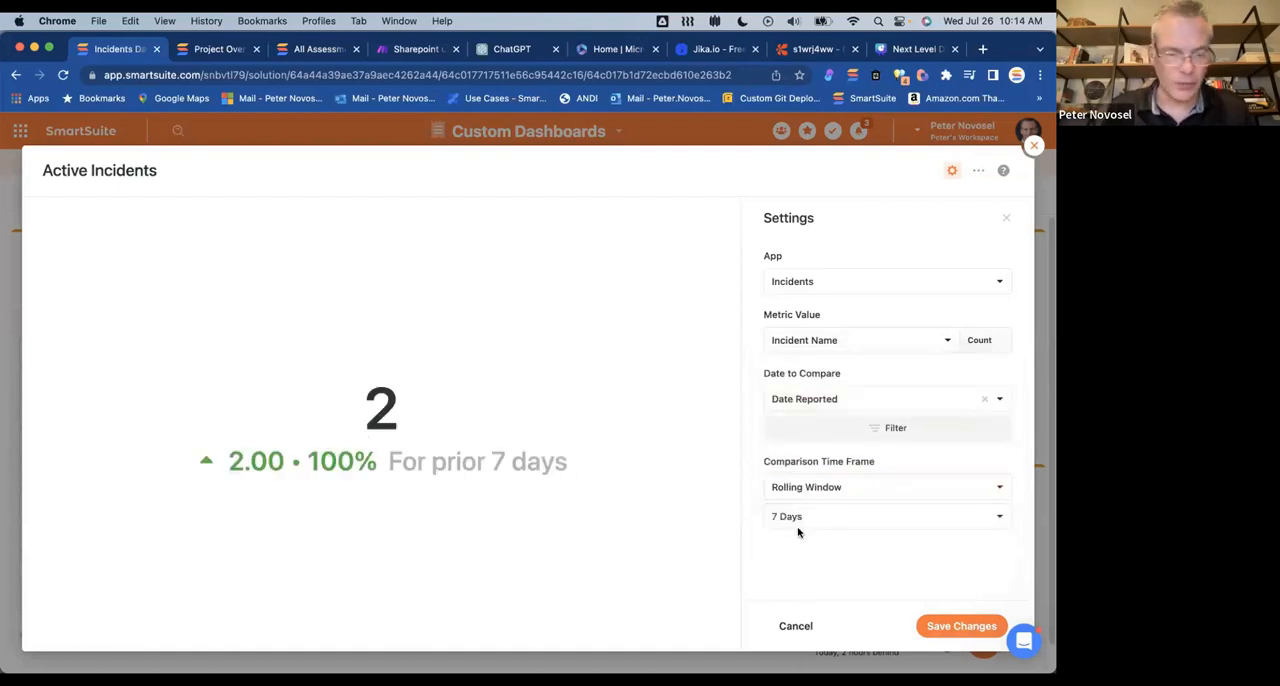
{"action": "left_click", "coordinate": [820, 514]}
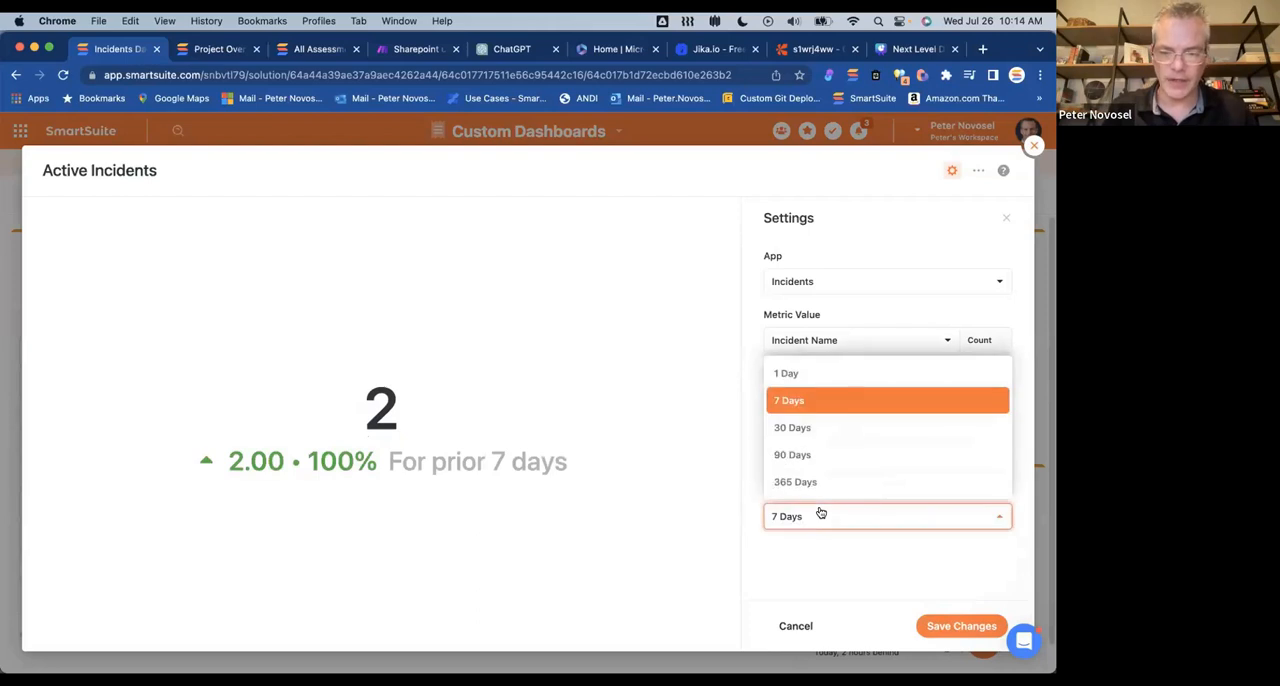
{"action": "left_click", "coordinate": [811, 372]}
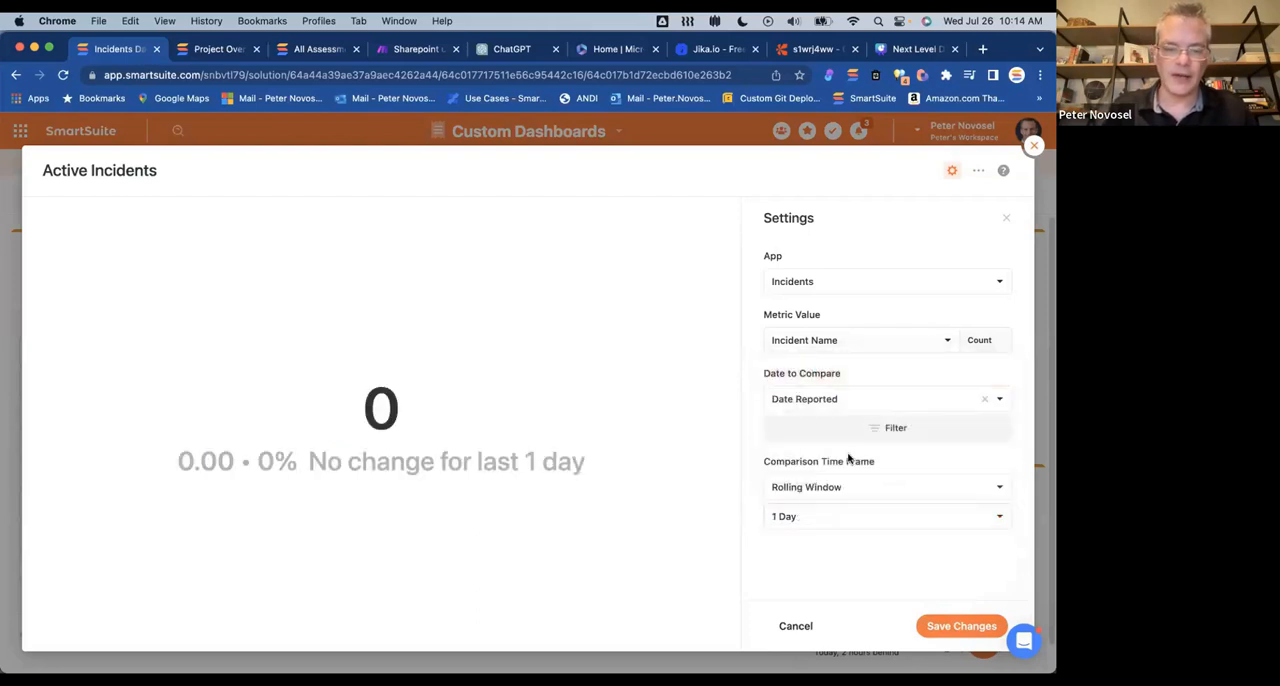
{"action": "left_click", "coordinate": [829, 514]}
{"action": "left_click", "coordinate": [831, 401]}
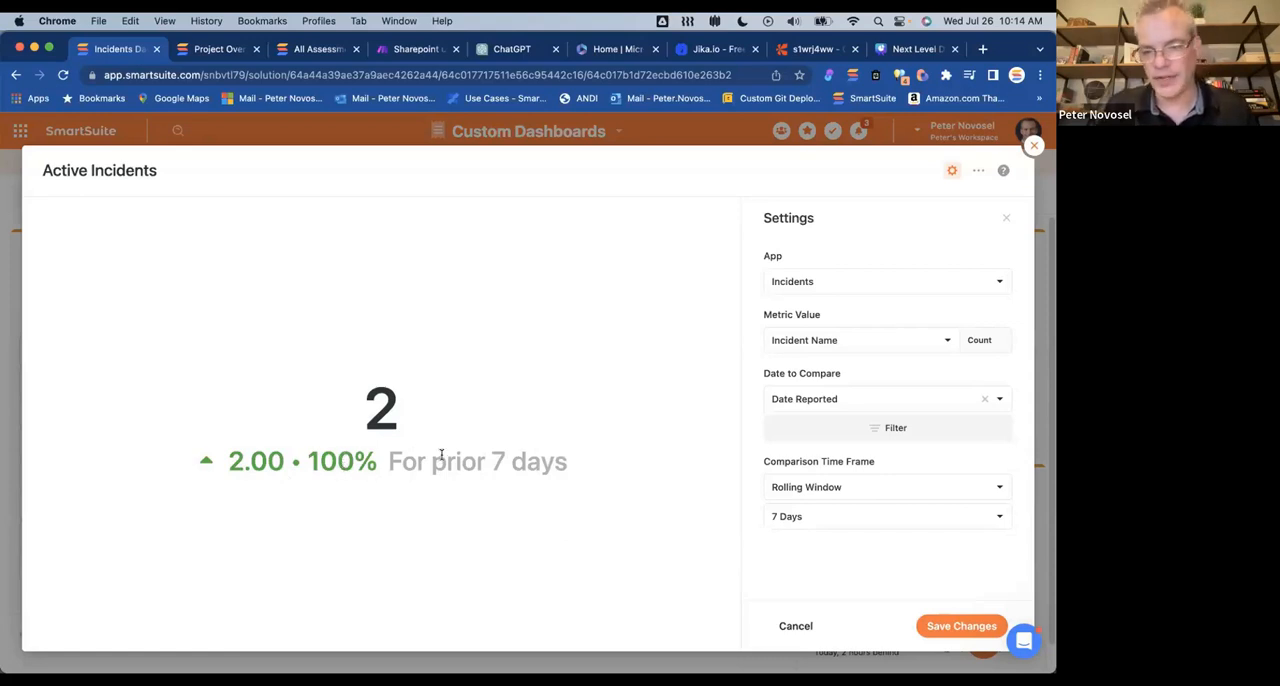
{"action": "left_click", "coordinate": [1034, 145]}
{"action": "left_click", "coordinate": [480, 442]}
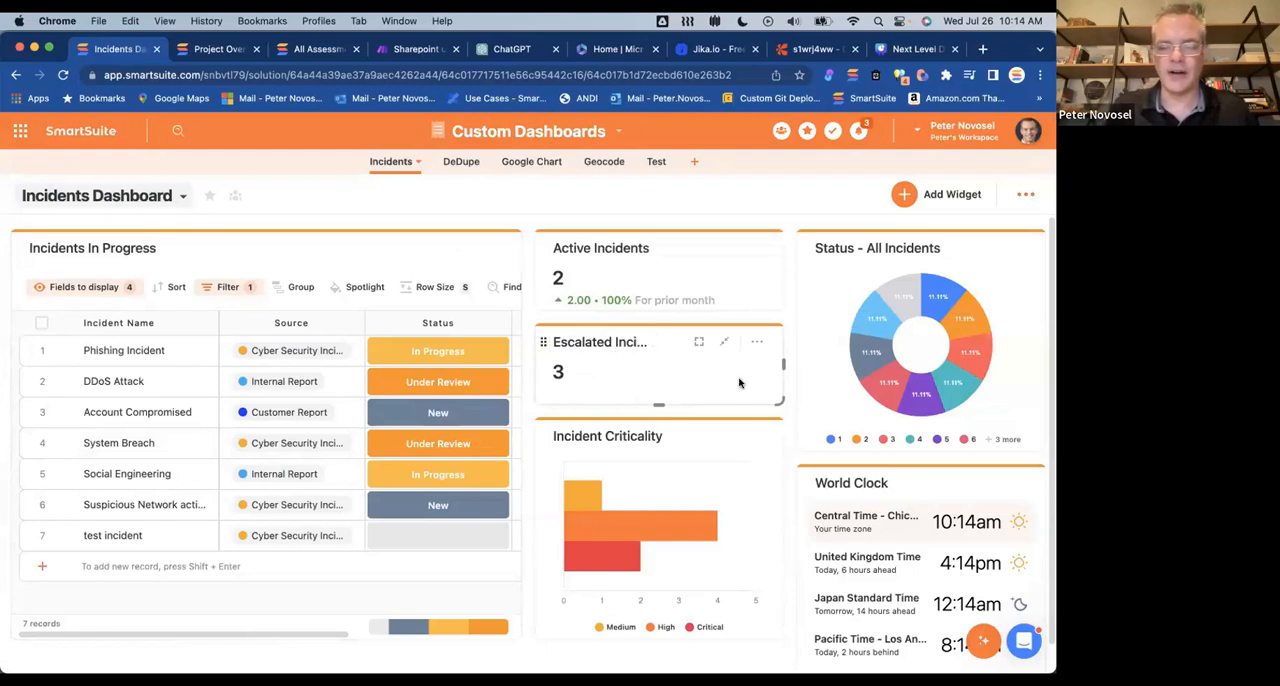
Step: Open the Escalated Incidents widget's settings and examine its filter conditions
{"action": "left_click", "coordinate": [759, 344]}
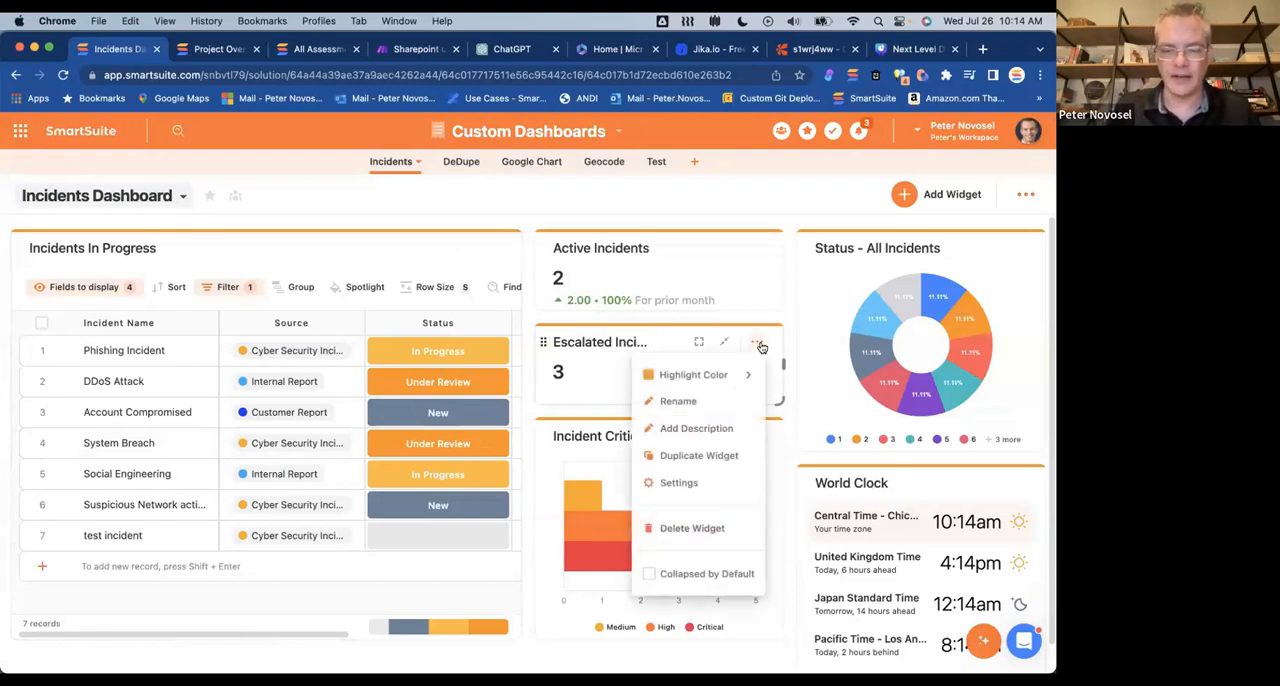
{"action": "left_click", "coordinate": [708, 482]}
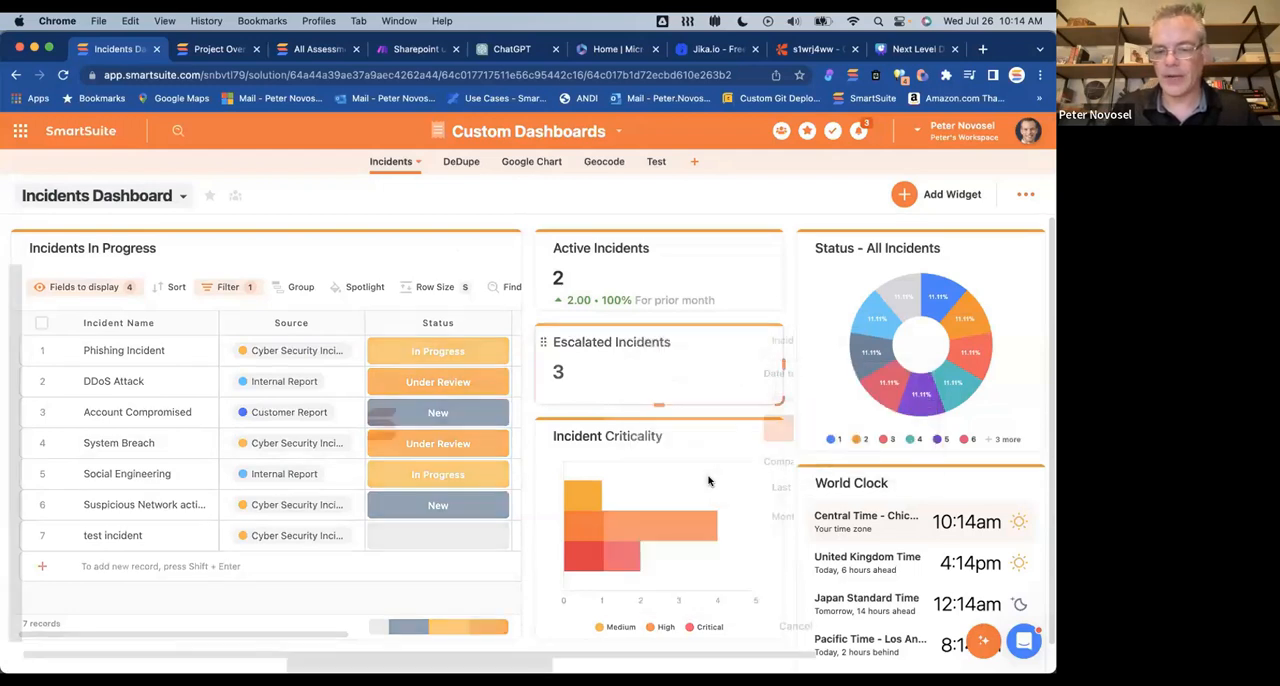
{"action": "left_click", "coordinate": [920, 436]}
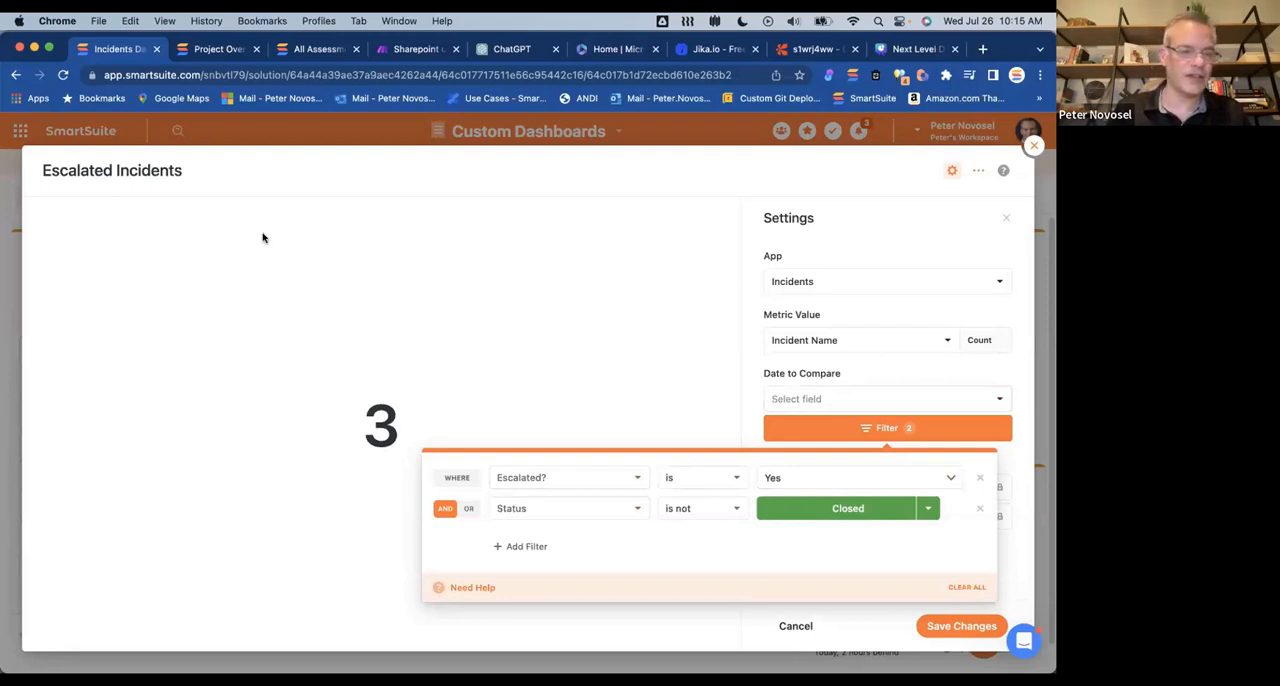
{"action": "left_click", "coordinate": [751, 389]}
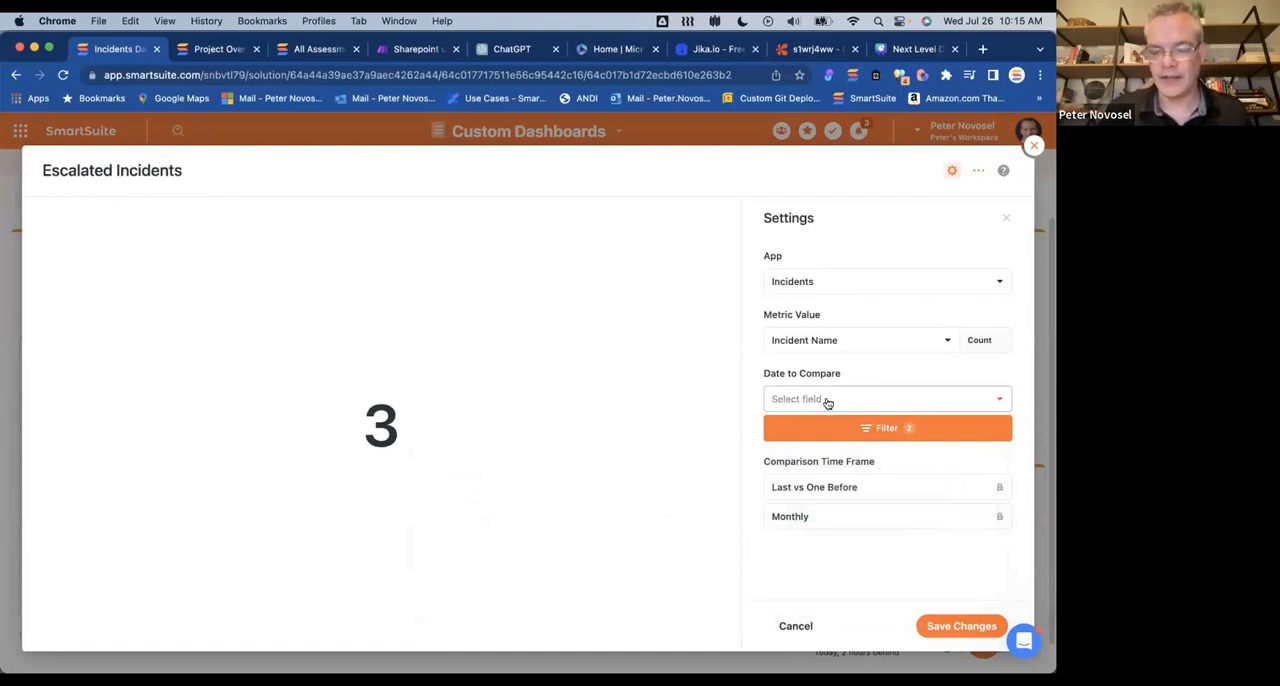
Step: Try Date Reported as the Escalated Incidents widget's Date to Compare, clear the field again, and save the widget
{"action": "left_click", "coordinate": [969, 399]}
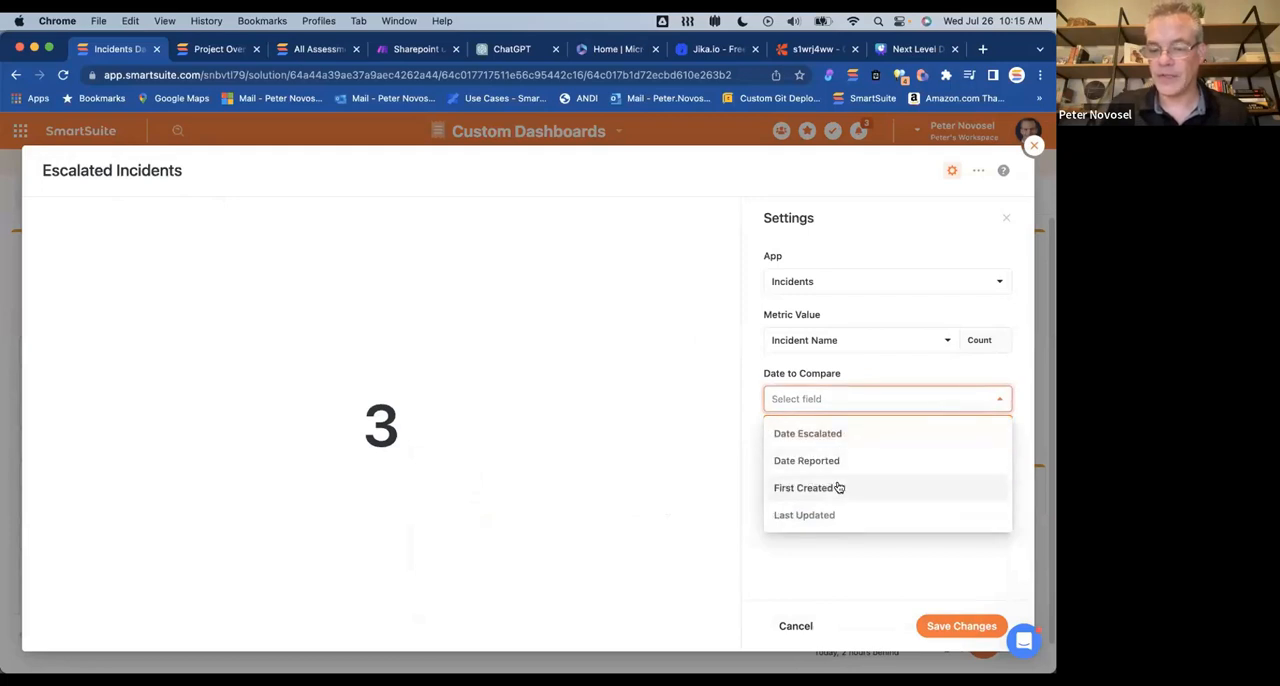
{"action": "left_click", "coordinate": [808, 461]}
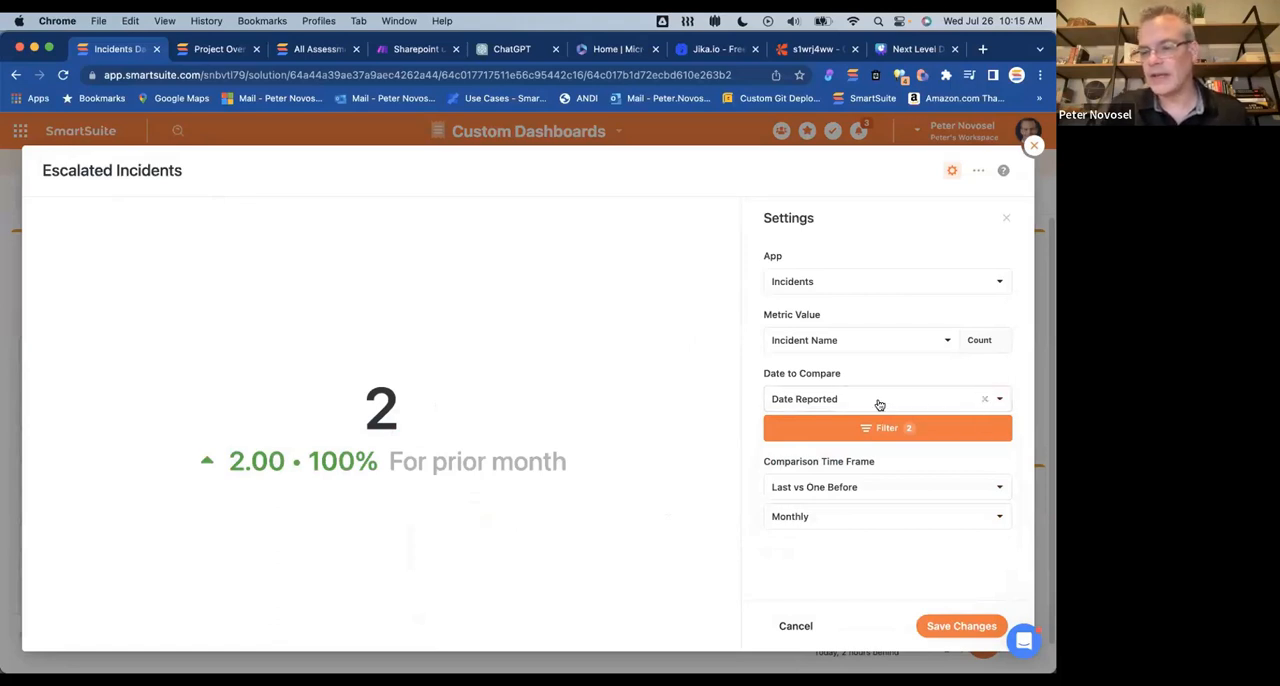
{"action": "left_click", "coordinate": [984, 400]}
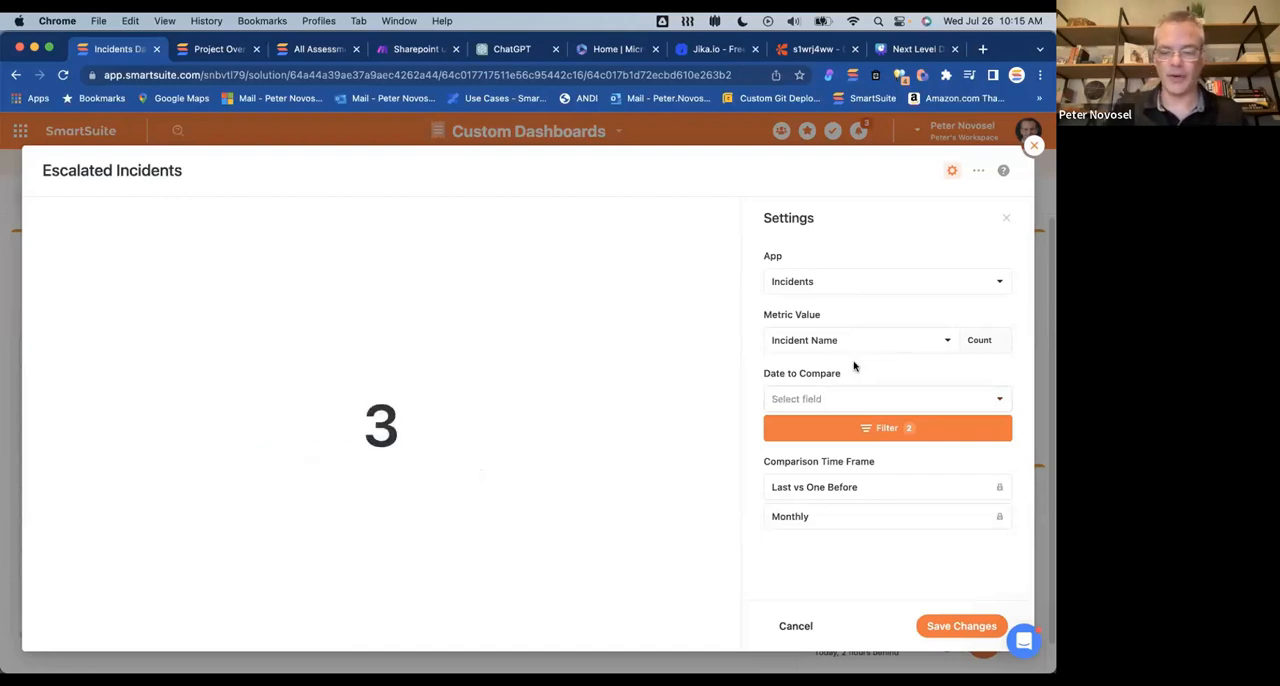
{"action": "left_click", "coordinate": [958, 622]}
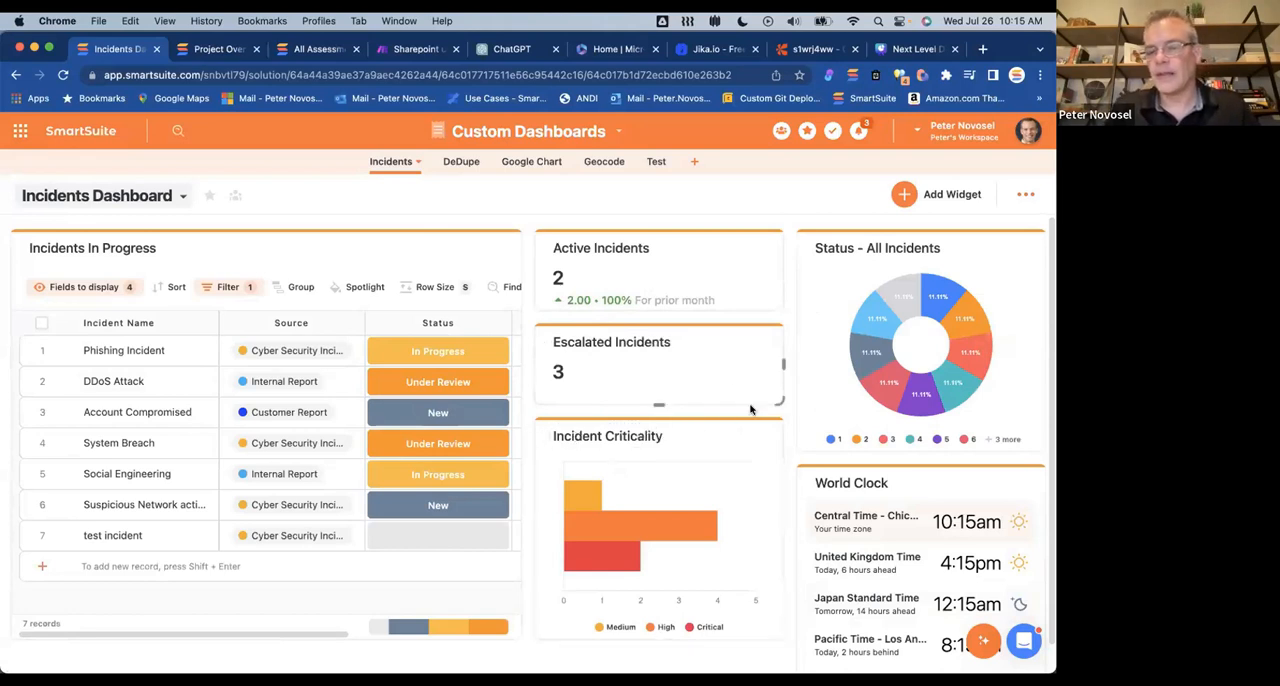
{"action": "left_click", "coordinate": [182, 196]}
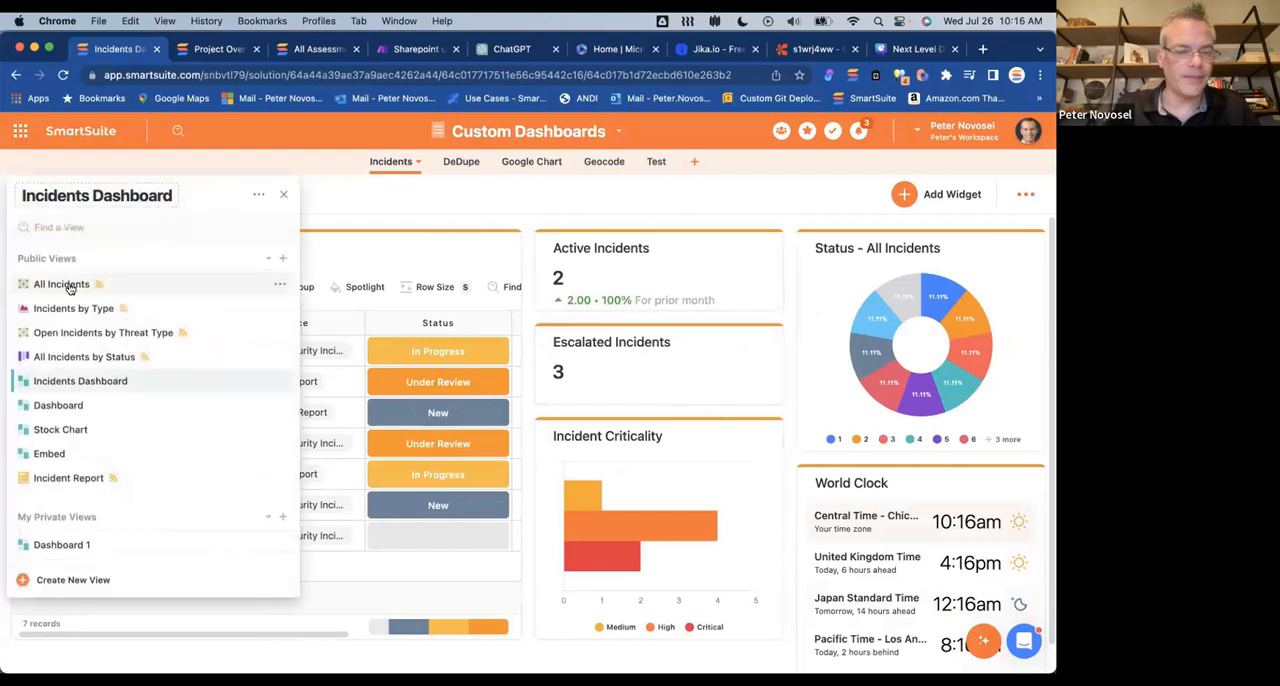
{"action": "left_click", "coordinate": [521, 201]}
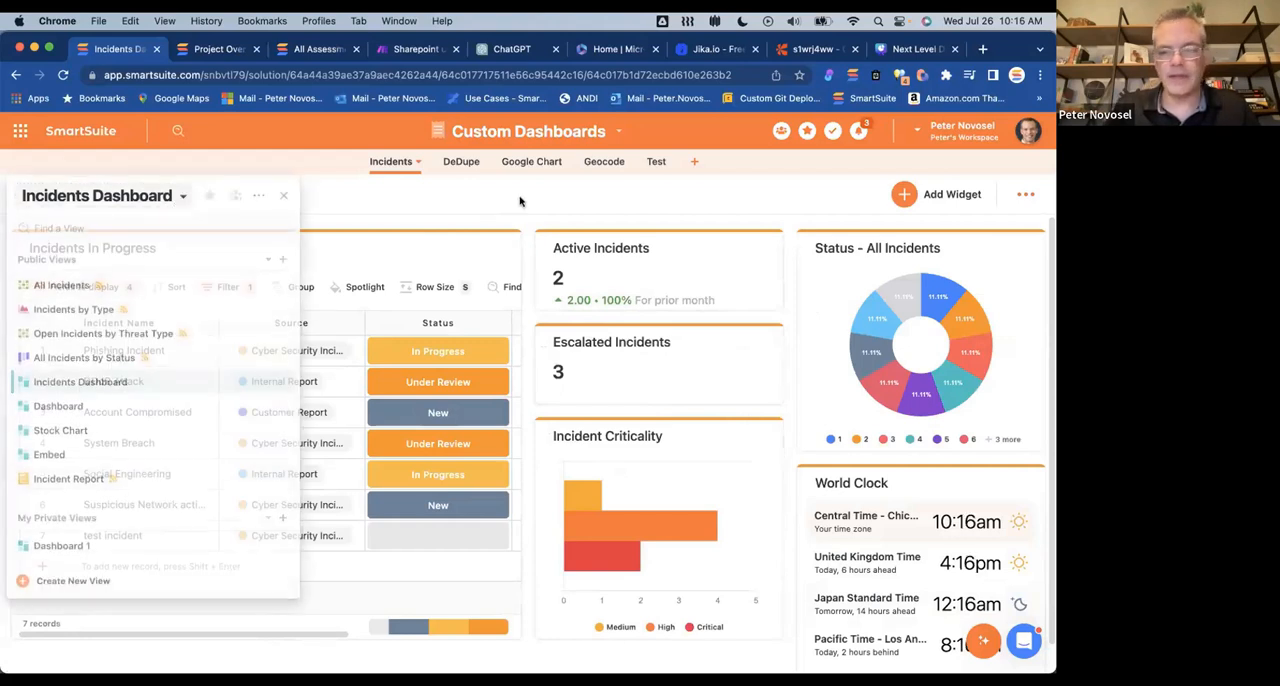
Step: Try a Progress Metric widget with a Goal of 50000, discard it, and close the Widget Library
{"action": "left_click", "coordinate": [910, 194]}
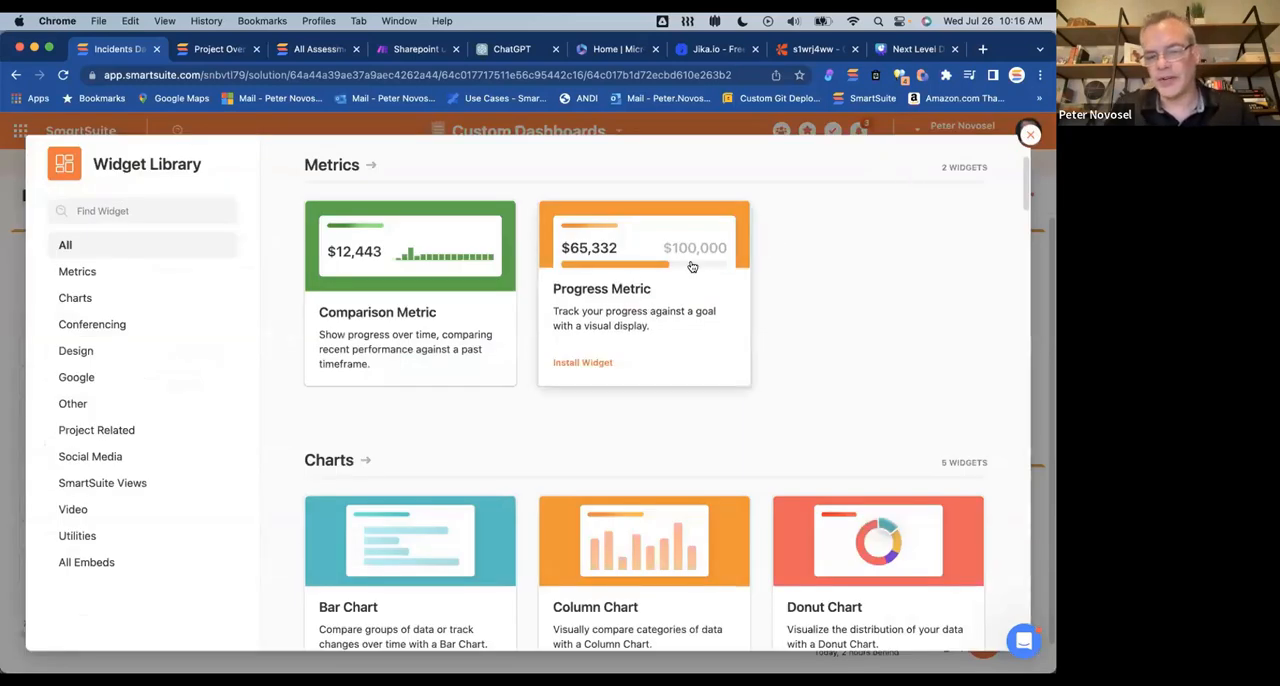
{"action": "left_click", "coordinate": [650, 300]}
{"action": "left_click", "coordinate": [829, 424]}
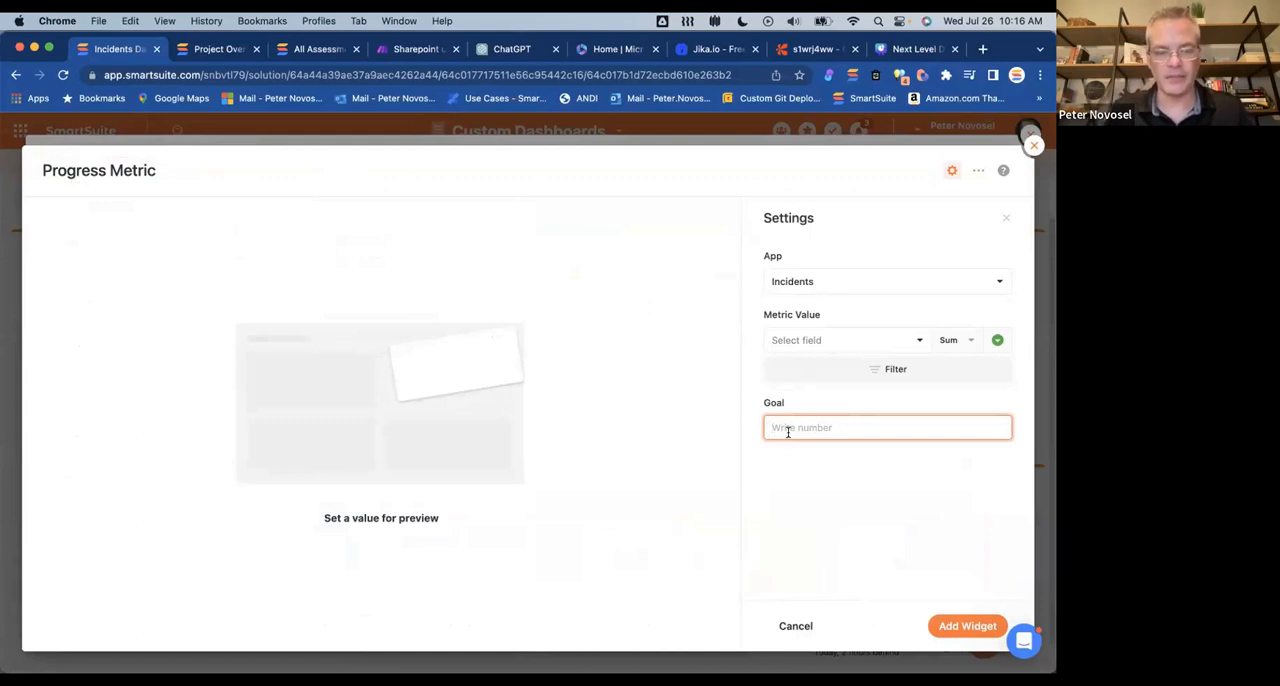
{"action": "type", "text": "50000"}
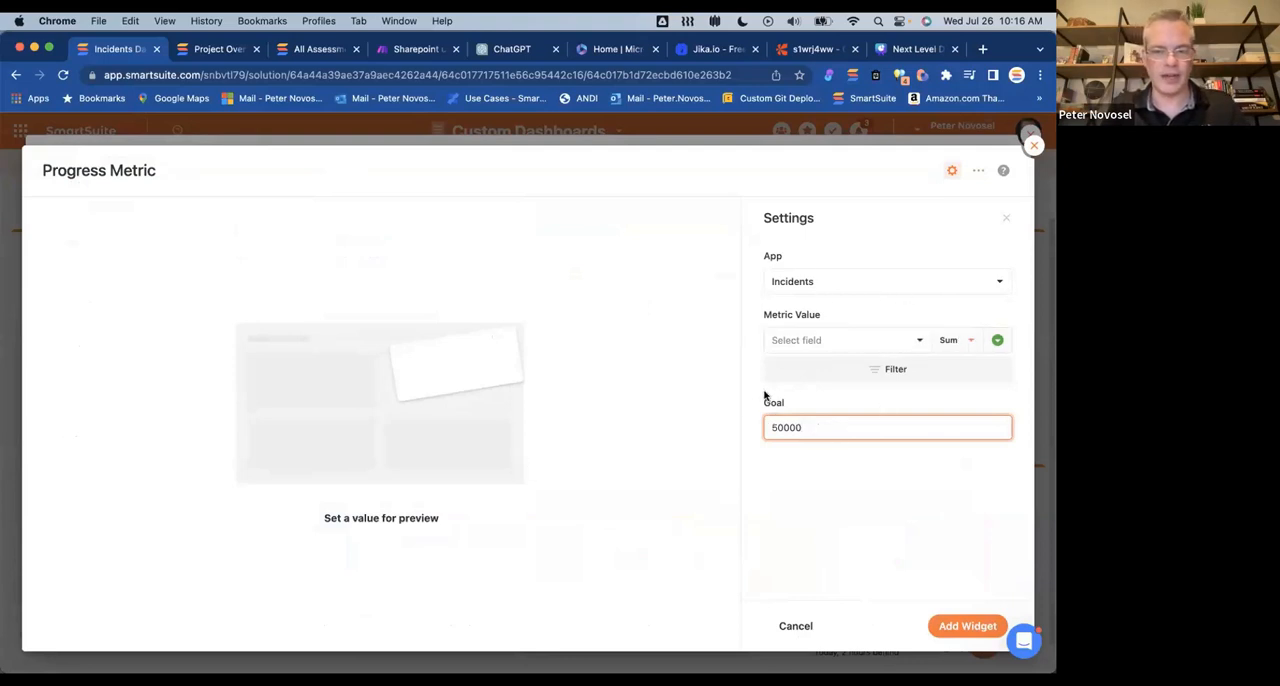
{"action": "left_click", "coordinate": [1030, 146]}
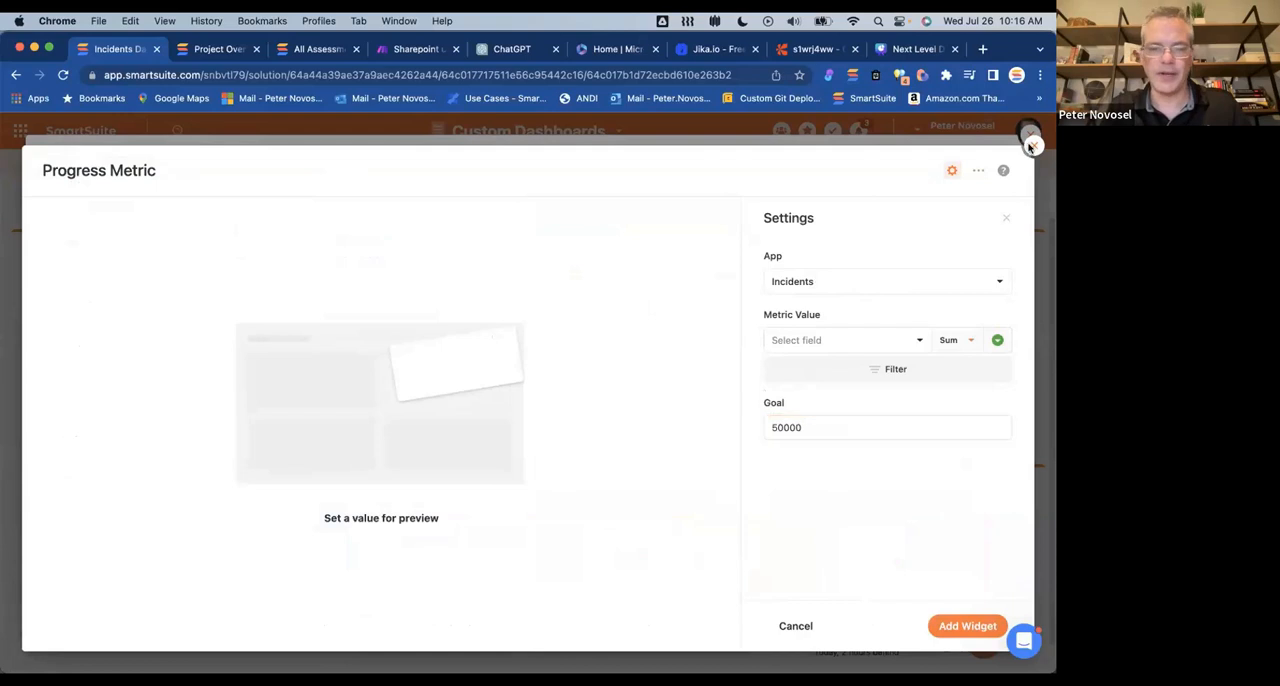
{"action": "left_click", "coordinate": [476, 443]}
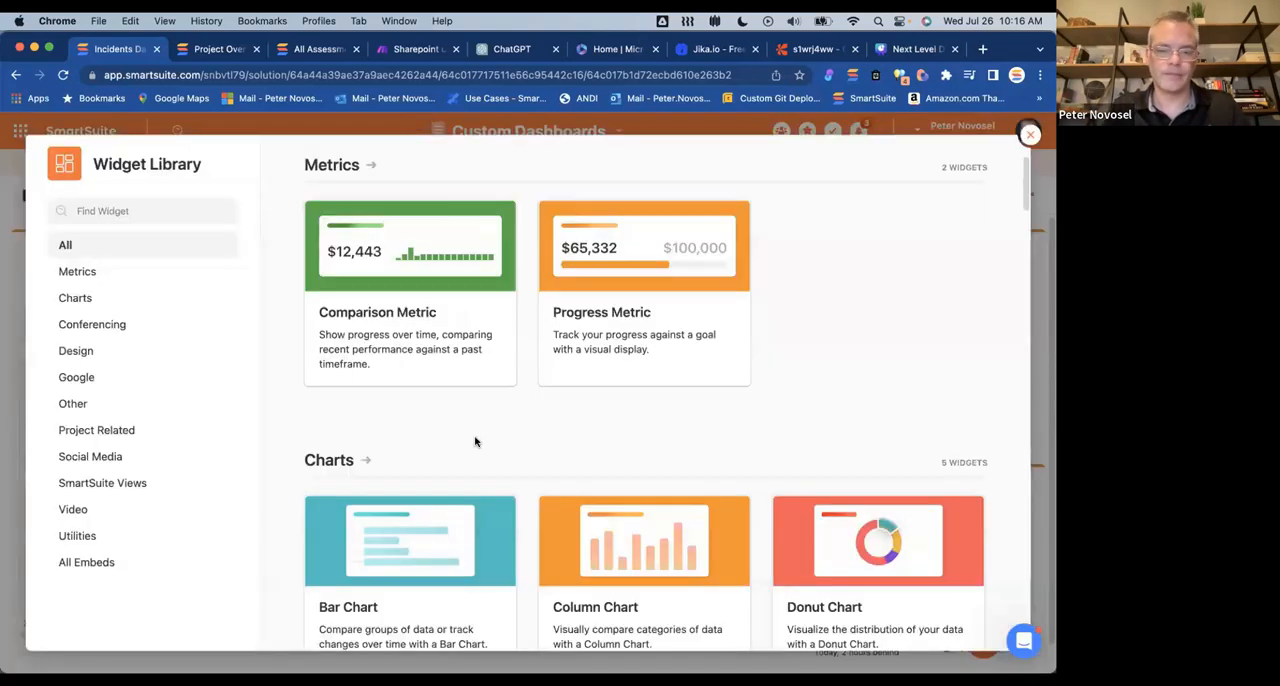
{"action": "left_click", "coordinate": [1030, 135]}
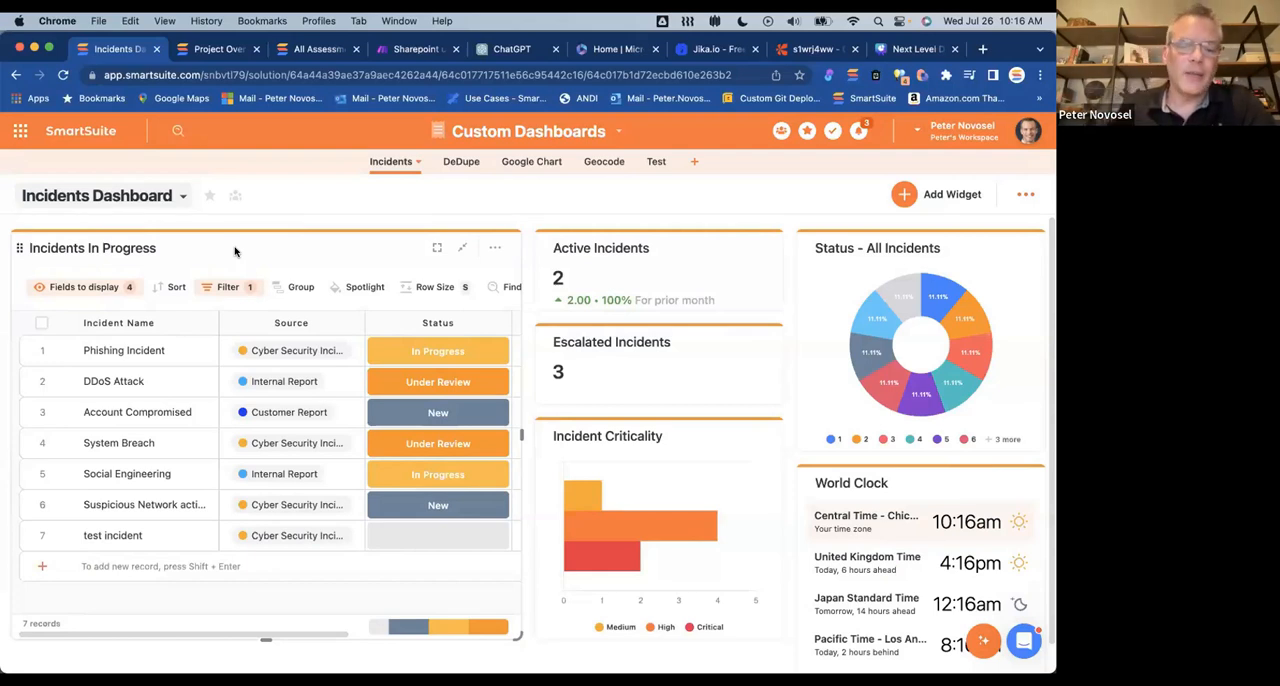
Step: Switch from the Incidents Dashboard to the public view named Dashboard
{"action": "mouse_move", "coordinate": [226, 249]}
{"action": "left_mouse_down"}
{"action": "mouse_move", "coordinate": [251, 246]}
{"action": "mouse_move", "coordinate": [217, 248]}
{"action": "left_mouse_up"}
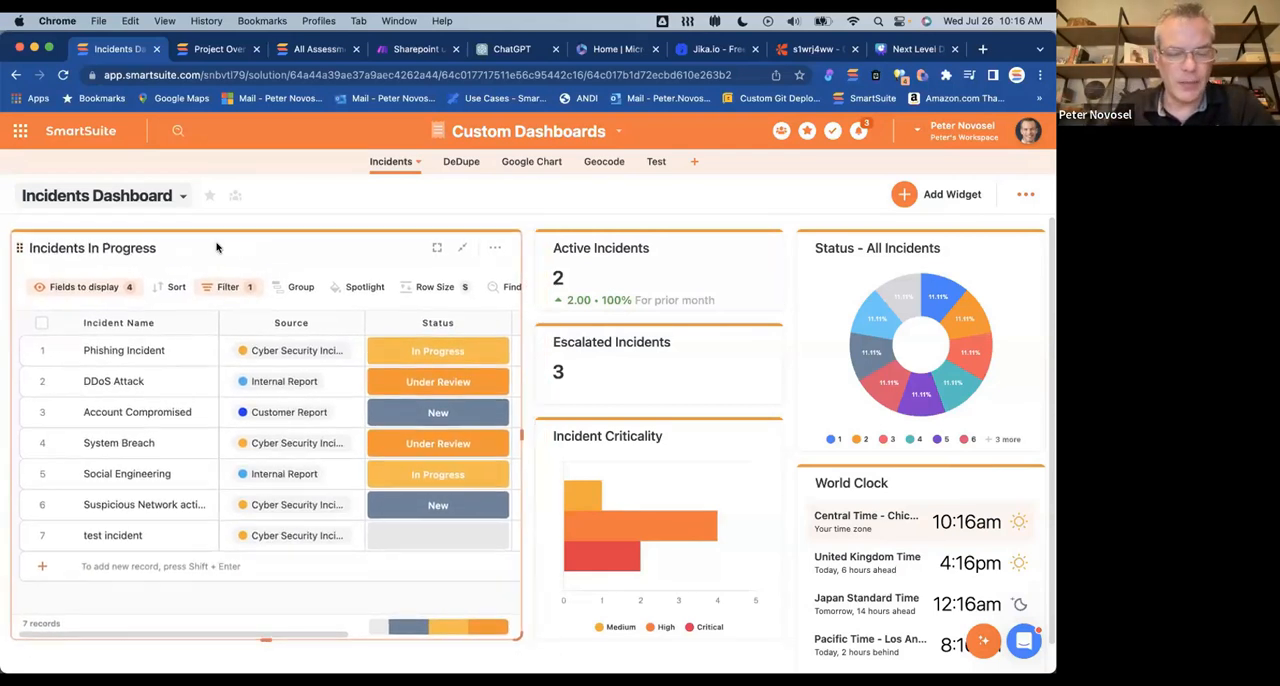
{"action": "left_click", "coordinate": [182, 196]}
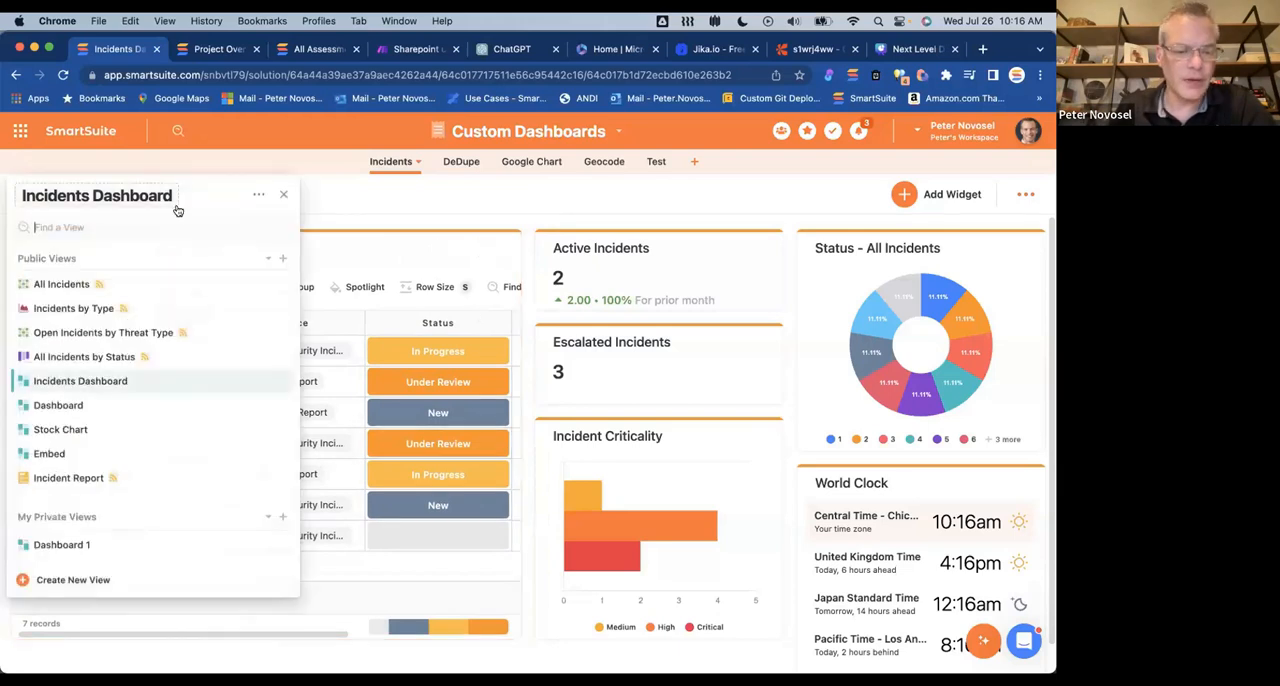
{"action": "left_click", "coordinate": [60, 405]}
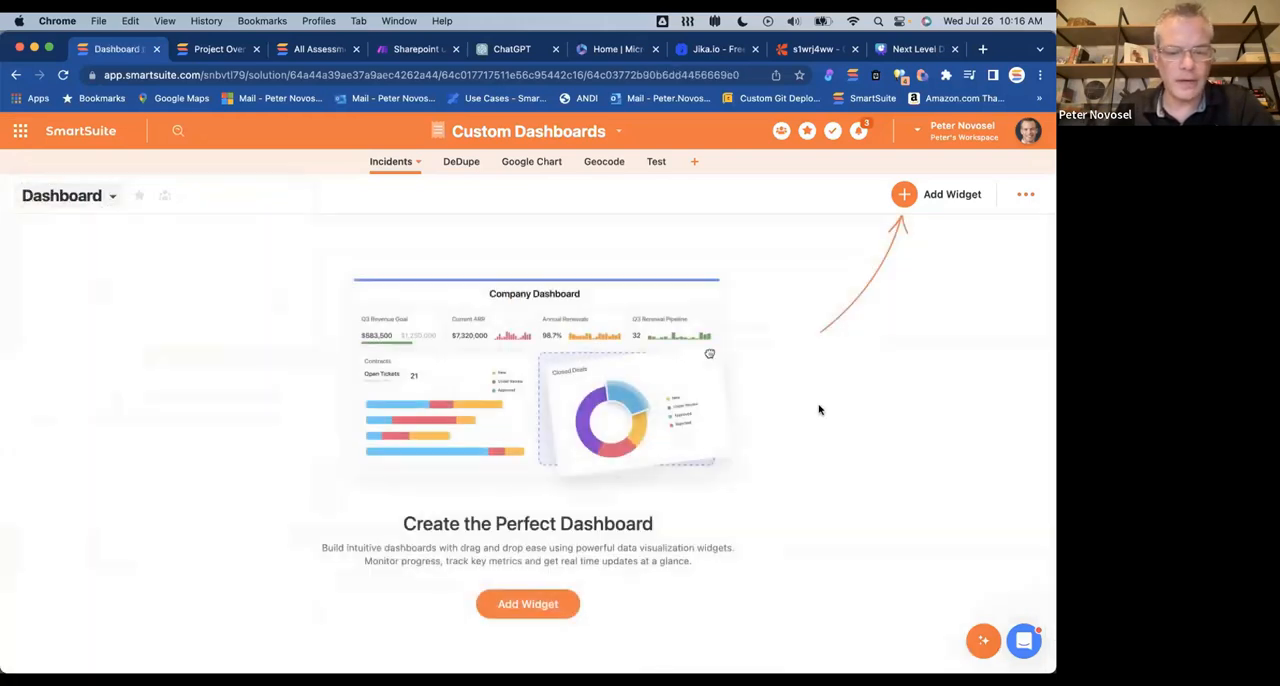
Step: Search the Widget Library for "grid" and open the Grid View widget's setup with Grid View as its view type
{"action": "left_click", "coordinate": [904, 194]}
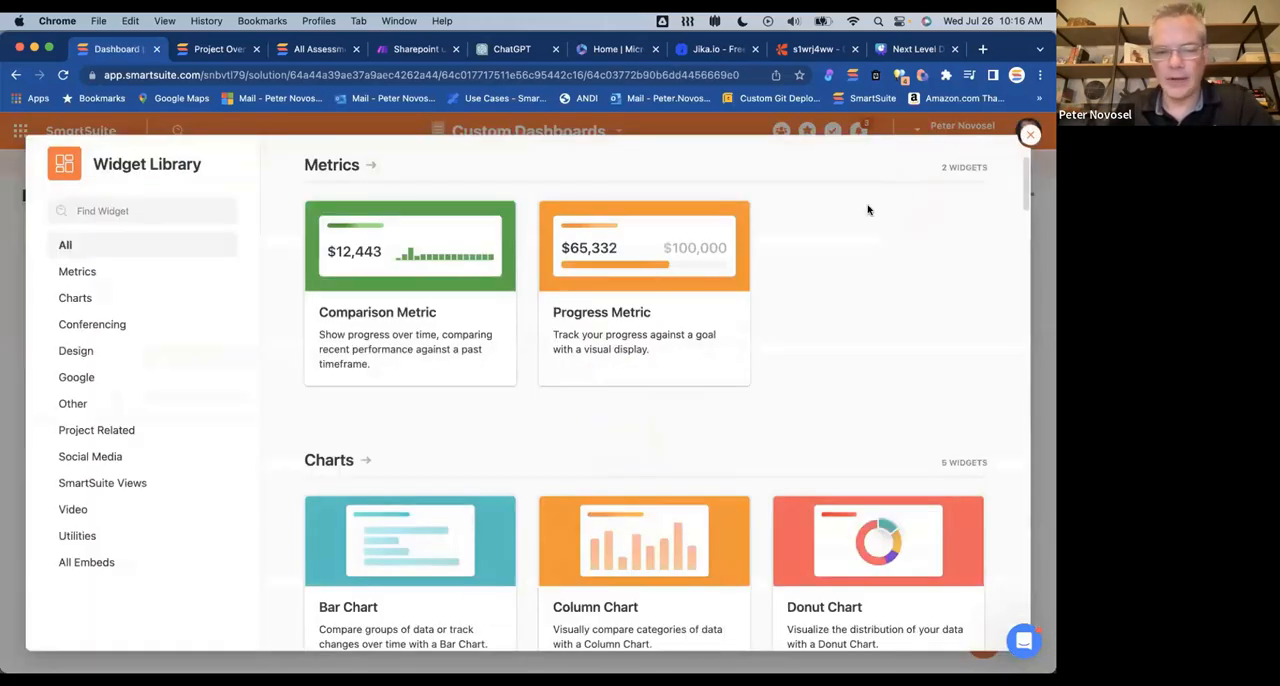
{"action": "left_click", "coordinate": [101, 211]}
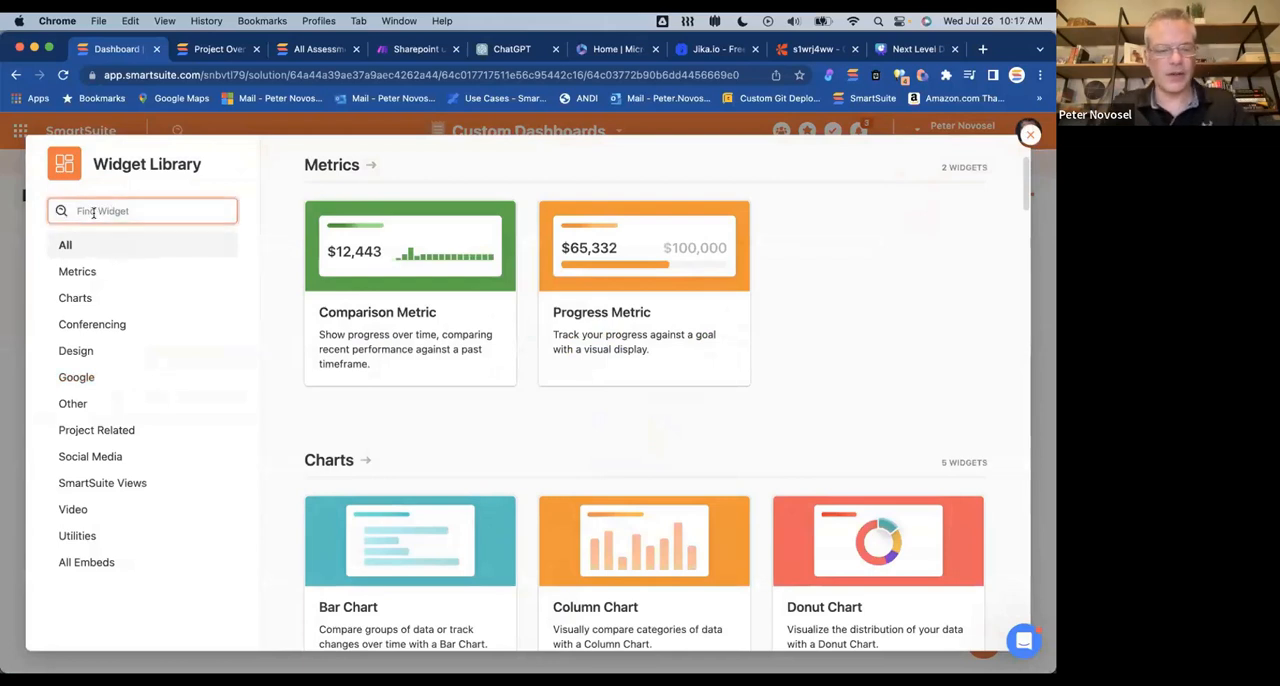
{"action": "type", "text": "grid"}
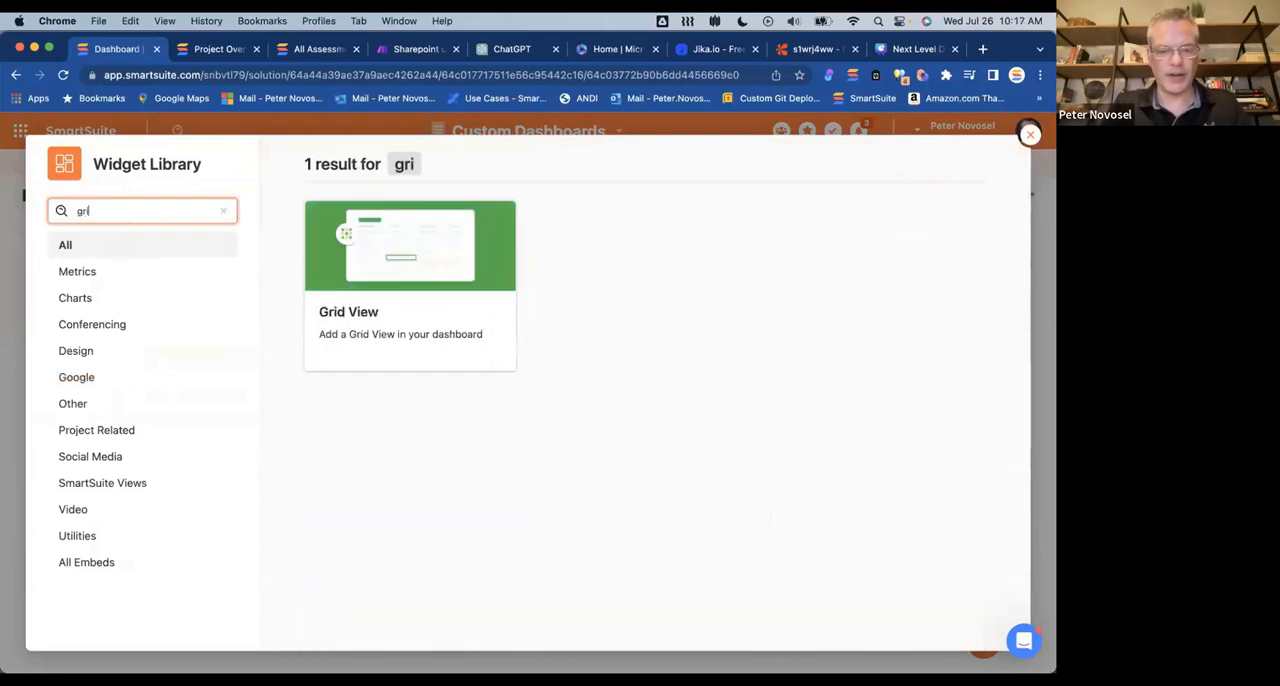
{"action": "left_click", "coordinate": [413, 310]}
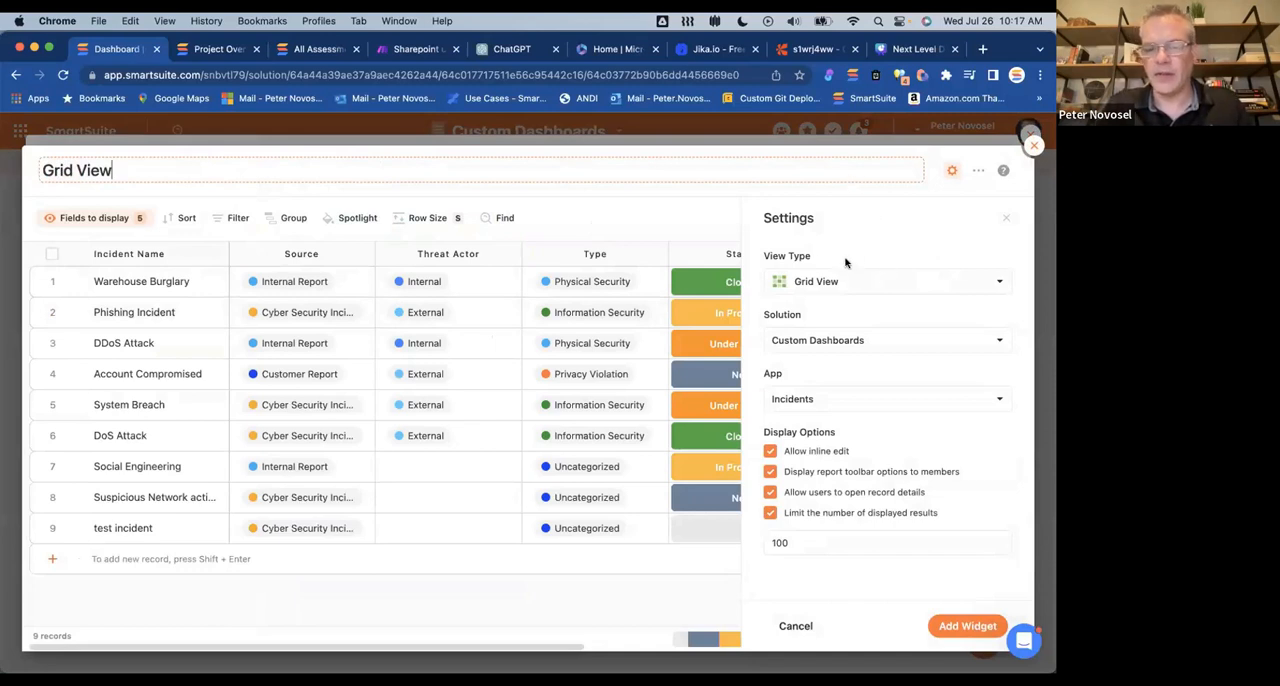
{"action": "left_click", "coordinate": [894, 286]}
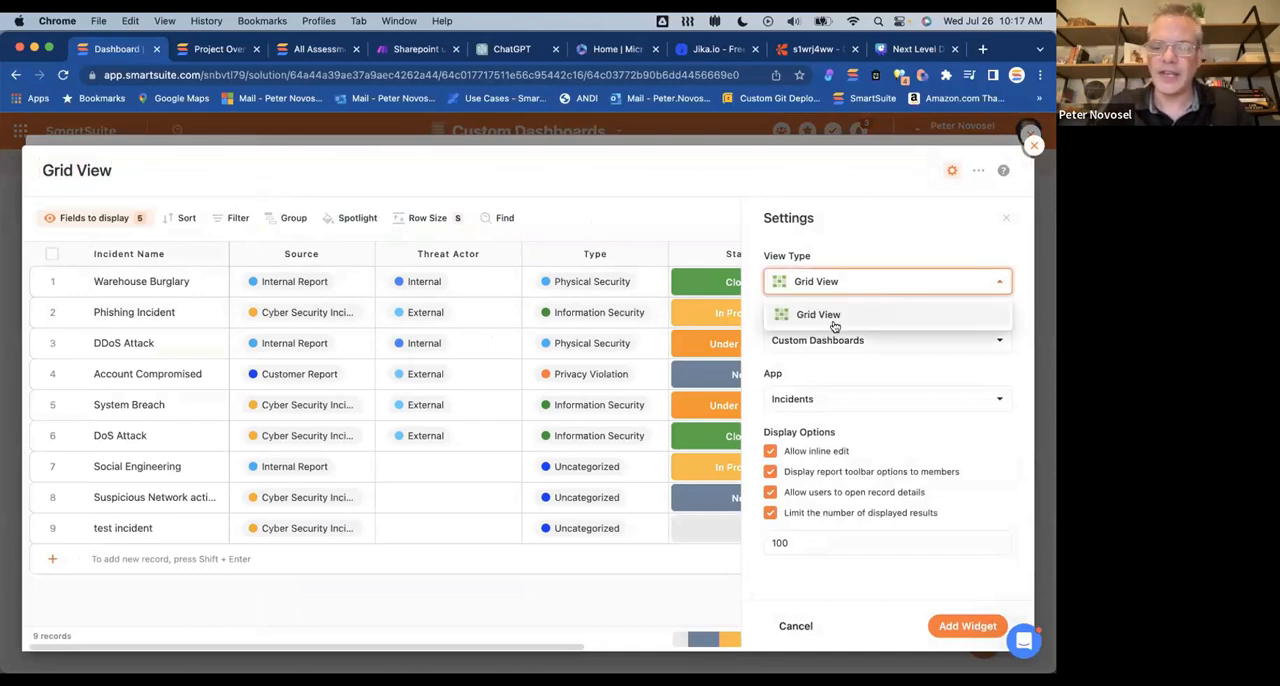
{"action": "left_click", "coordinate": [886, 317]}
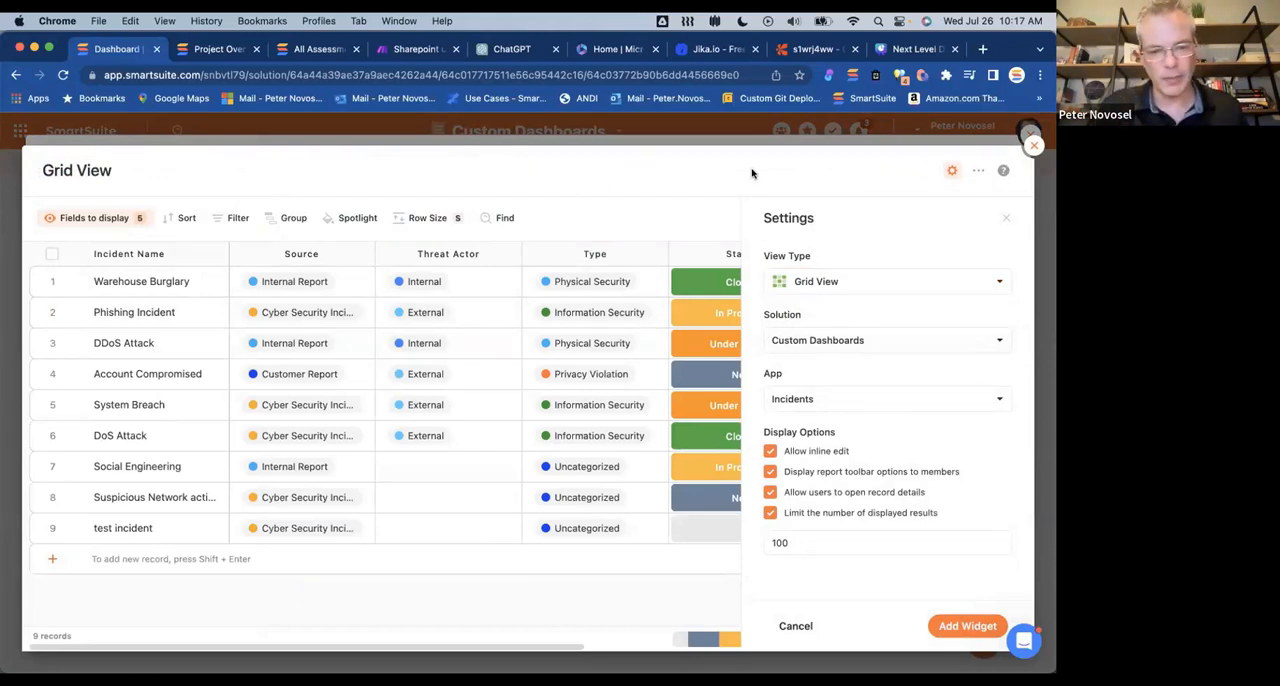
Step: Check the Grid View widget's View Type and Solution choices, then save it on the dashboard with Custom Dashboards and Incidents as its source
{"action": "left_click", "coordinate": [830, 278]}
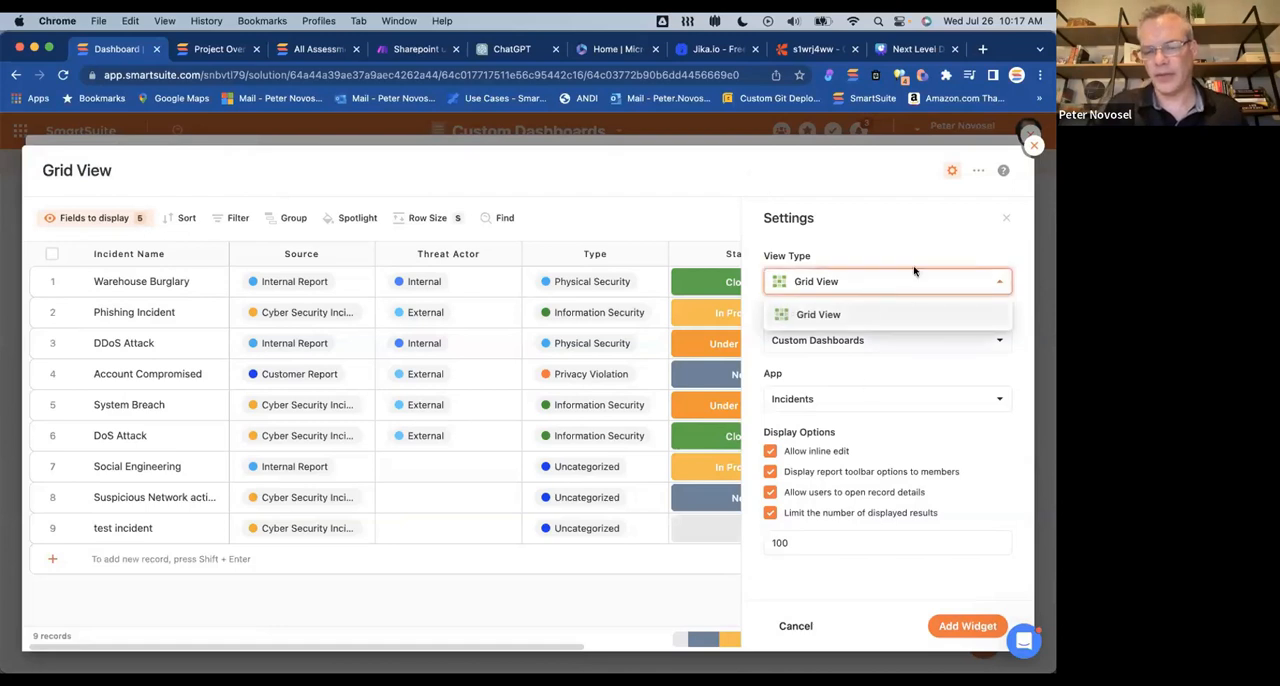
{"action": "left_click", "coordinate": [900, 200]}
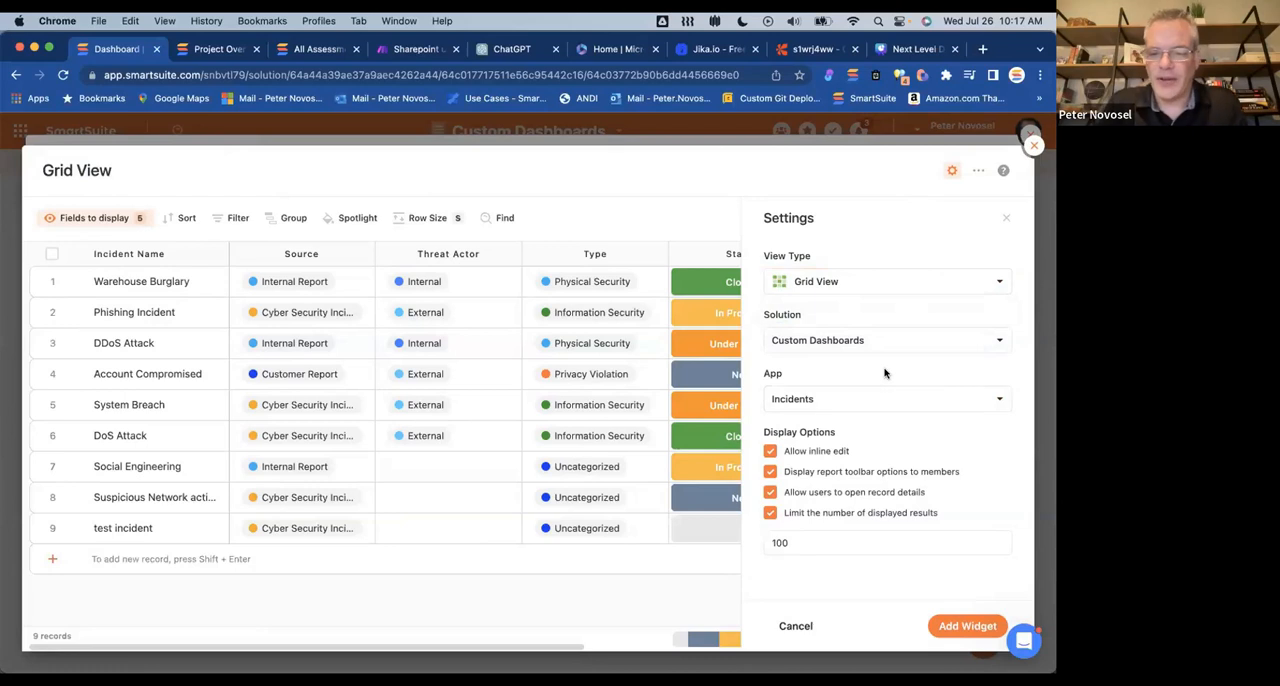
{"action": "left_click", "coordinate": [851, 342]}
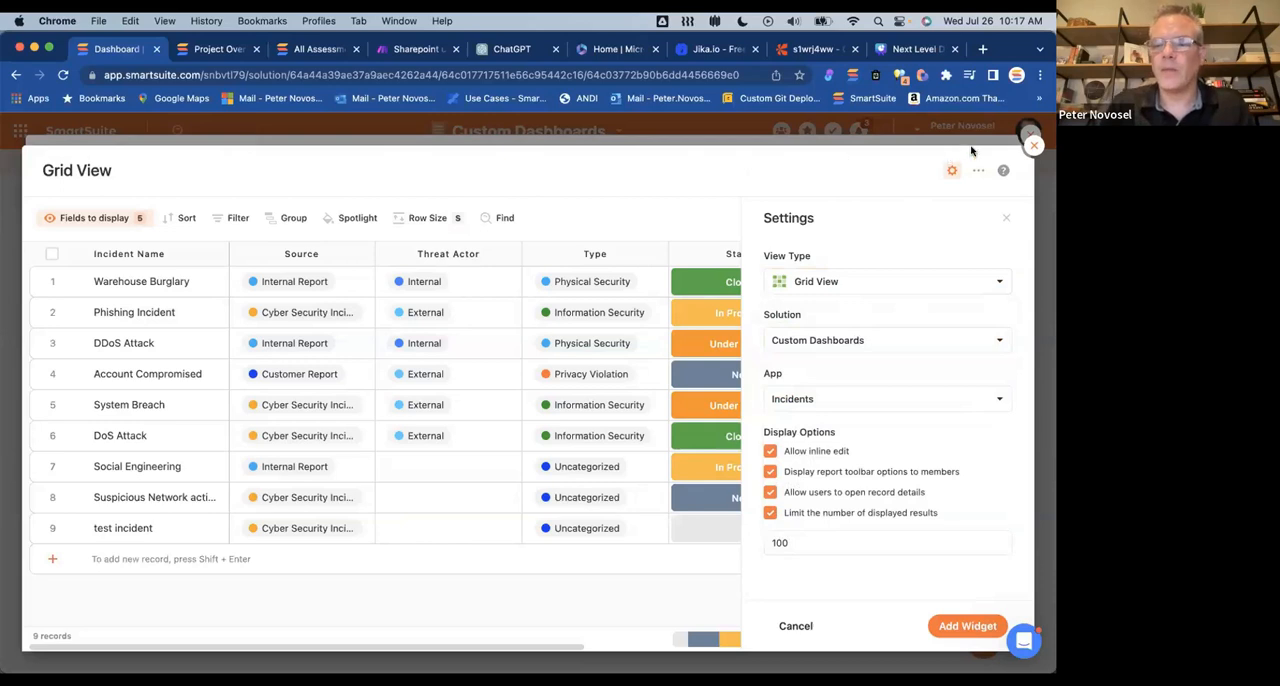
{"action": "left_click", "coordinate": [1034, 145]}
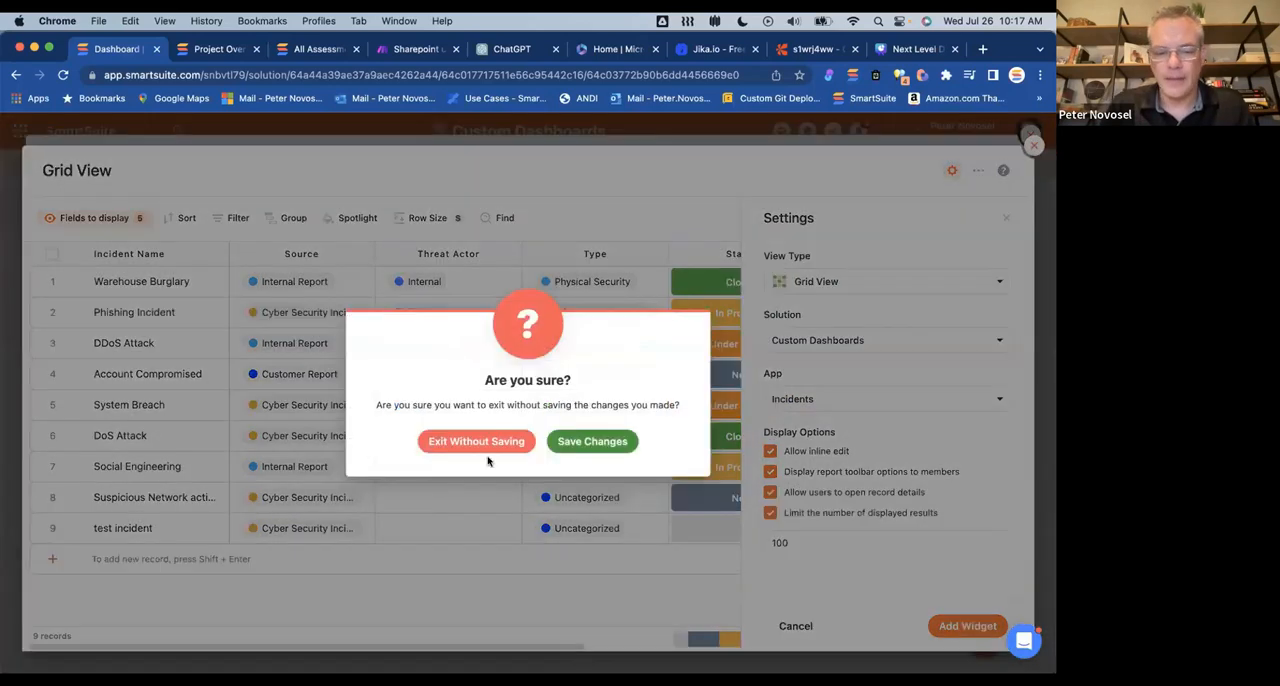
{"action": "left_click", "coordinate": [566, 450]}
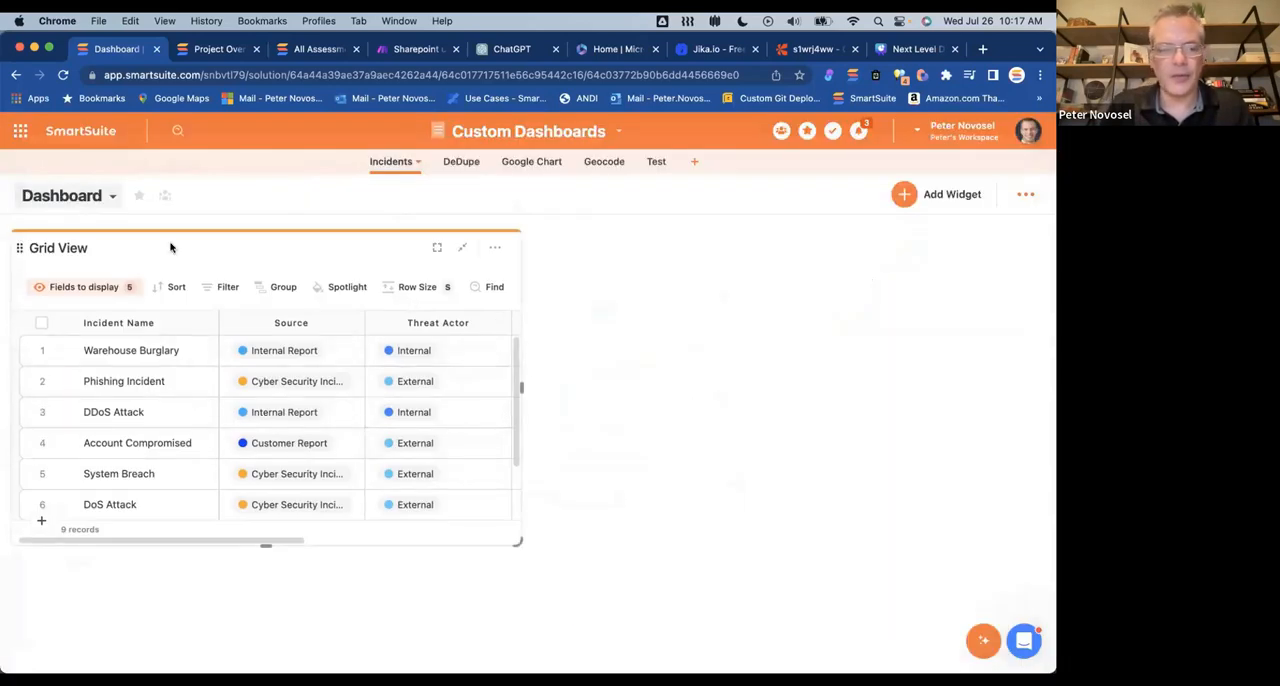
Step: Switch to the Incidents Dashboard view and open the Active Incidents widget's settings
{"action": "left_click", "coordinate": [108, 198]}
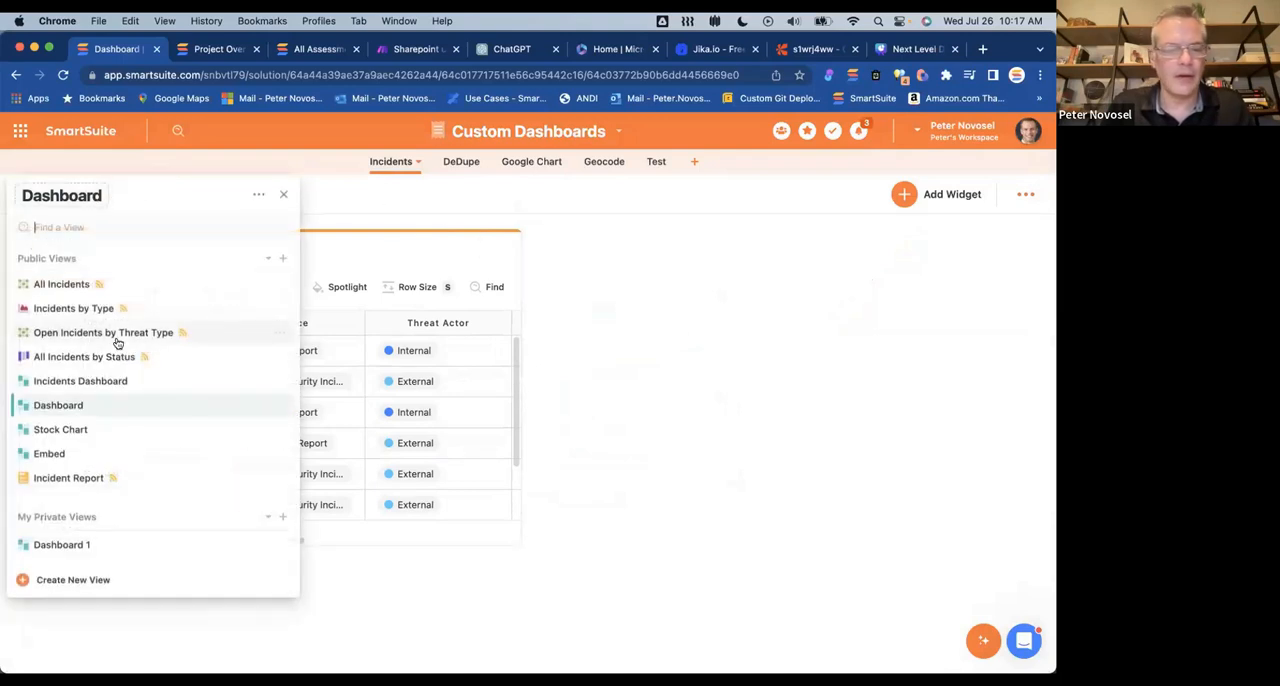
{"action": "left_click", "coordinate": [86, 288]}
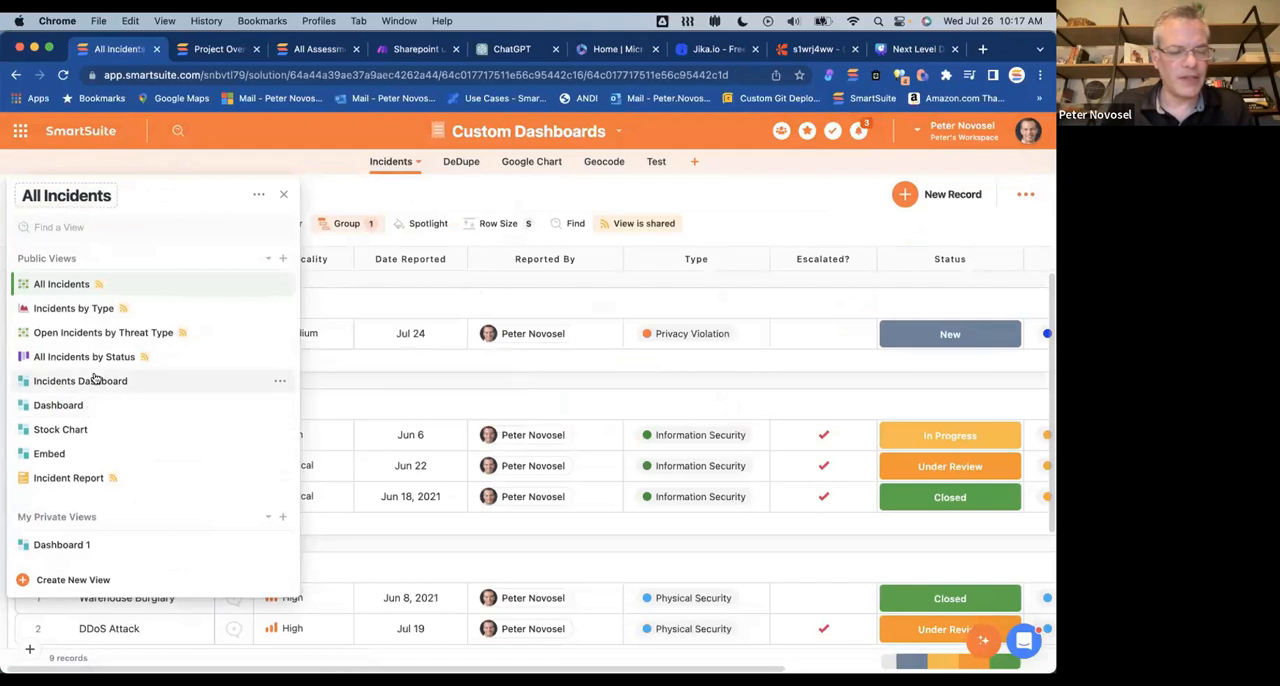
{"action": "left_click", "coordinate": [92, 380]}
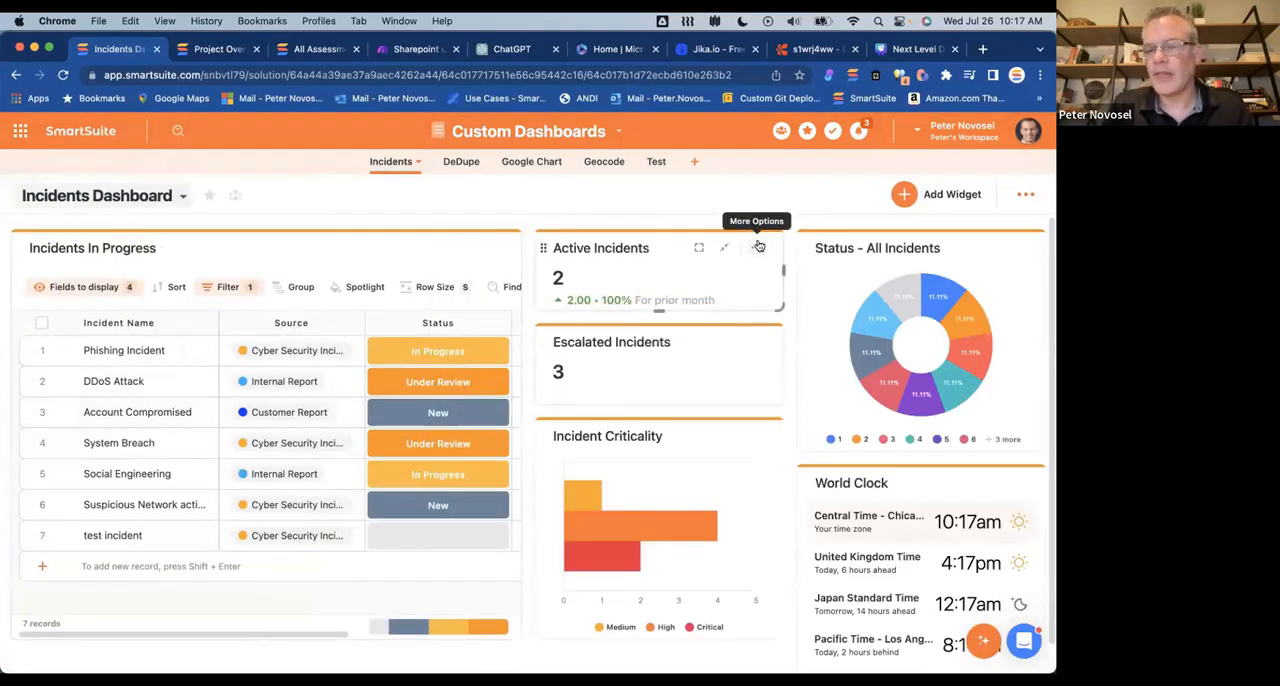
{"action": "left_click", "coordinate": [761, 249]}
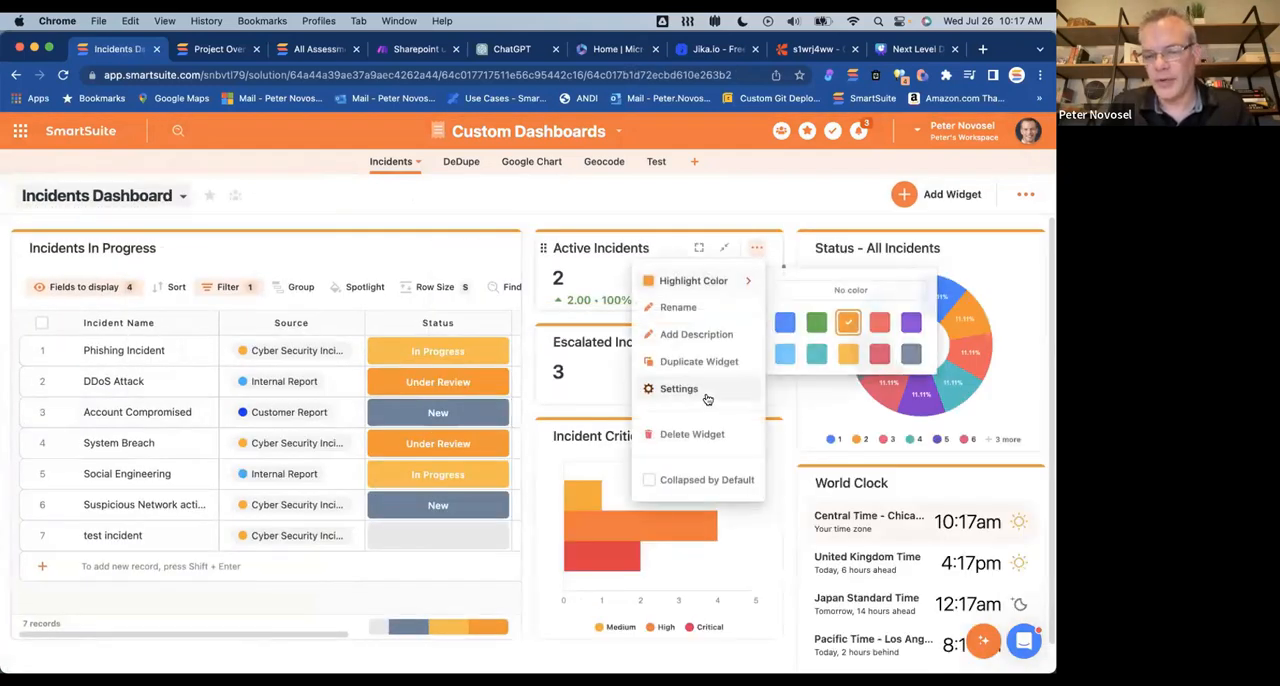
{"action": "left_click", "coordinate": [739, 386]}
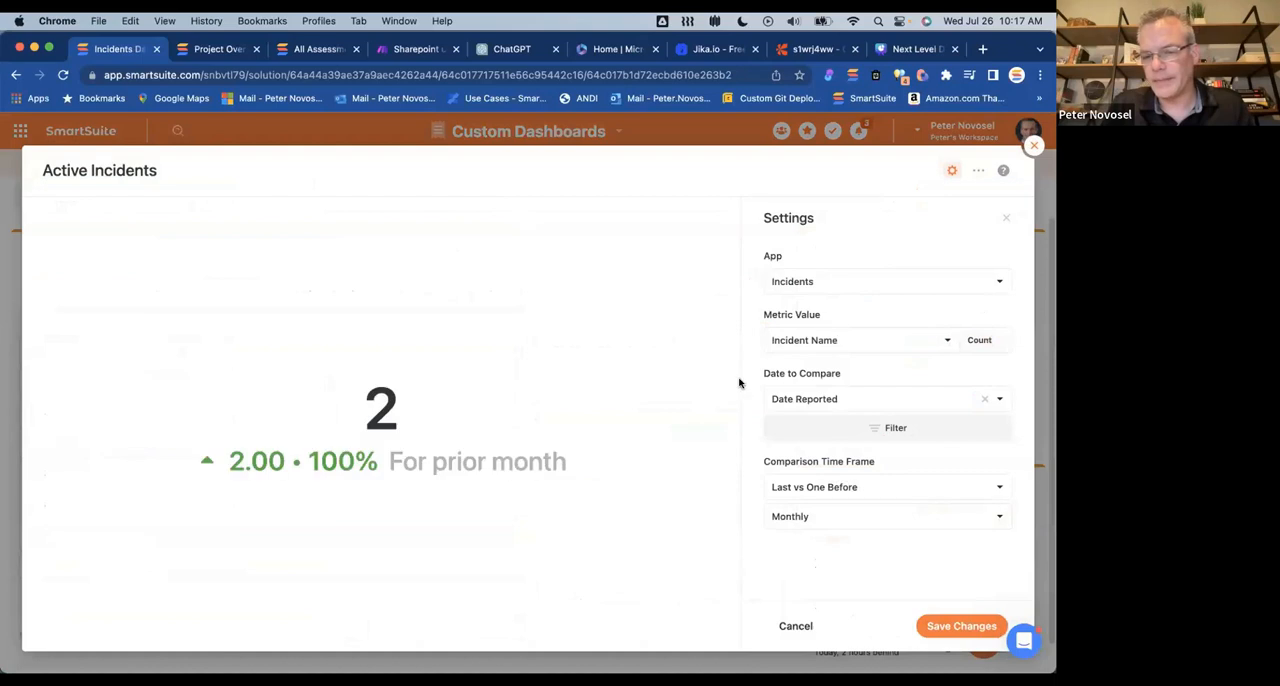
Step: Examine the App choices for the Active Incidents widget, reselect Incidents, and exit the settings without saving
{"action": "left_click", "coordinate": [884, 284]}
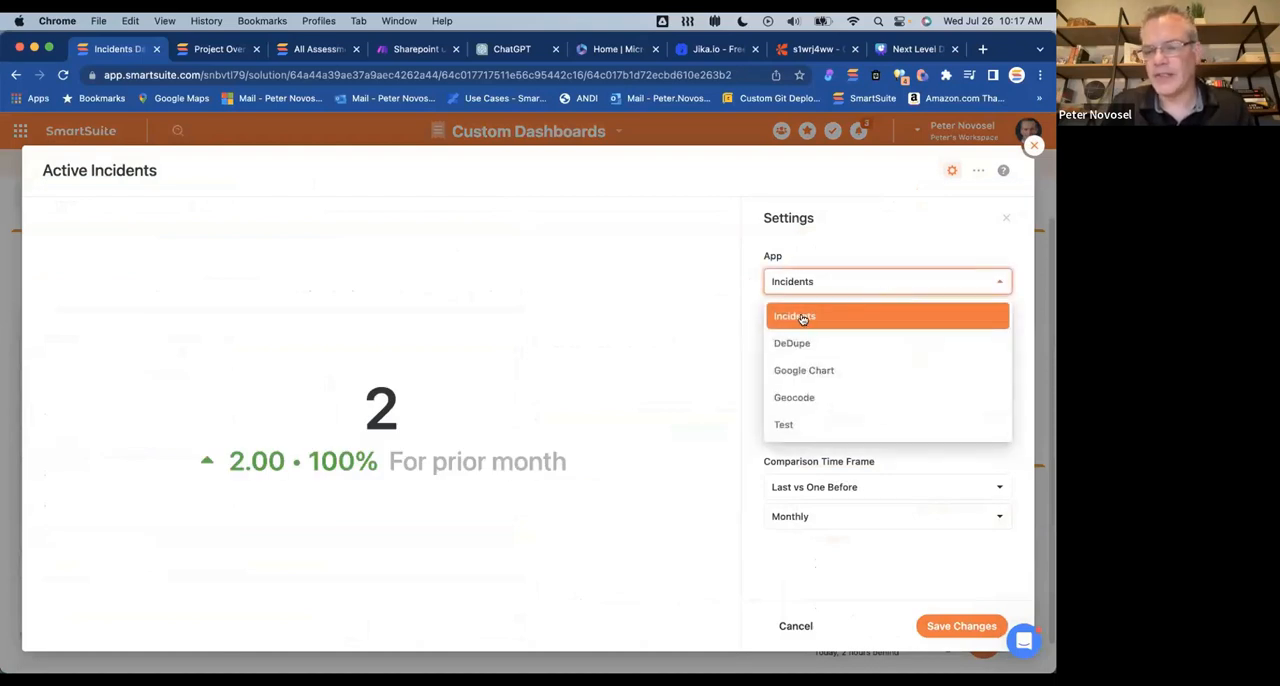
{"action": "left_click", "coordinate": [866, 244]}
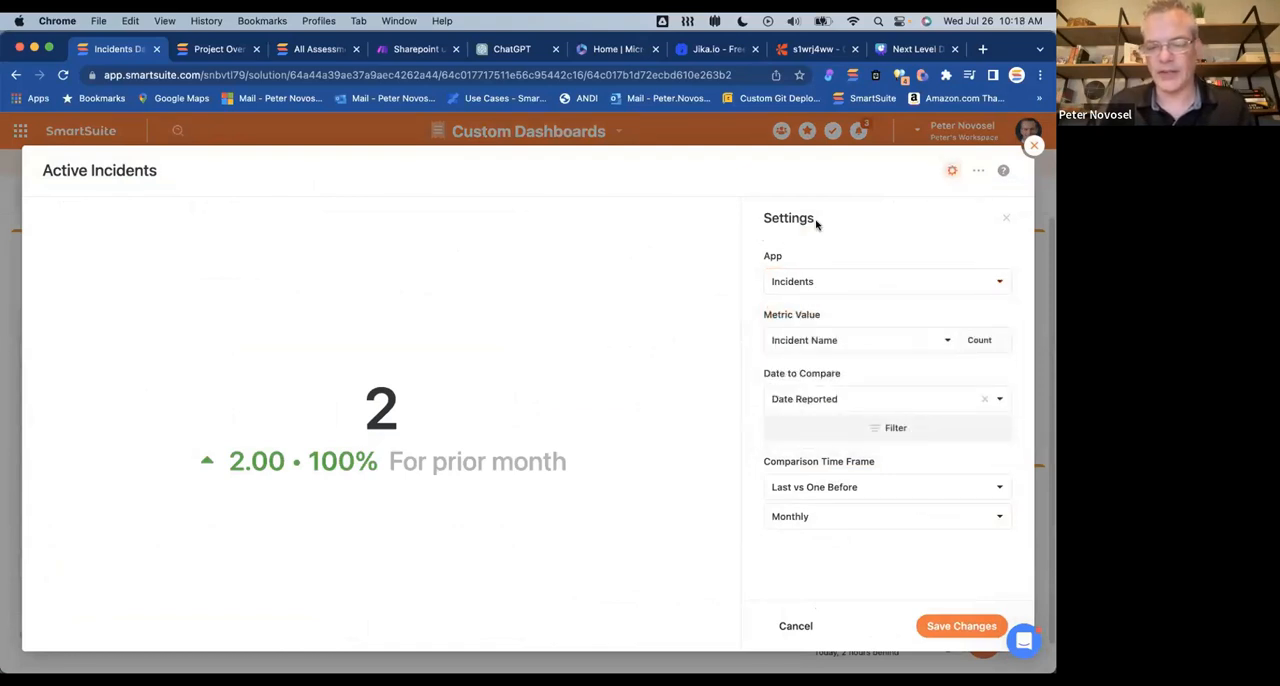
{"action": "left_click", "coordinate": [836, 282]}
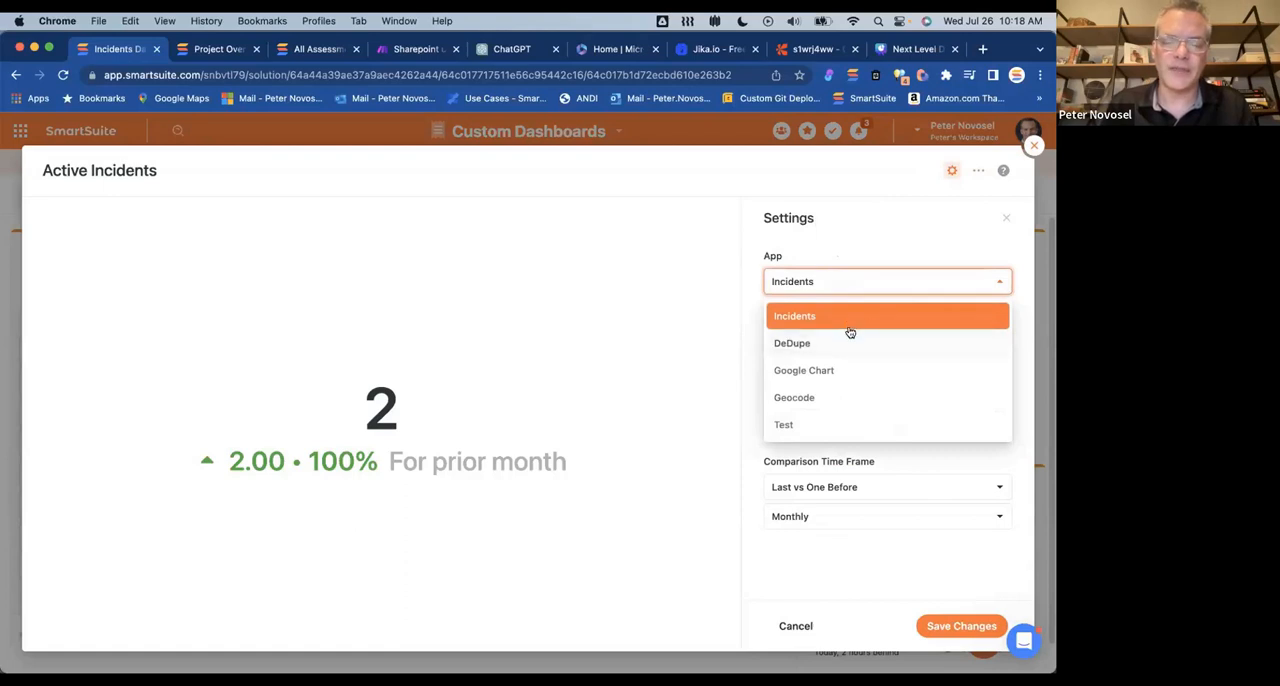
{"action": "left_click", "coordinate": [846, 317]}
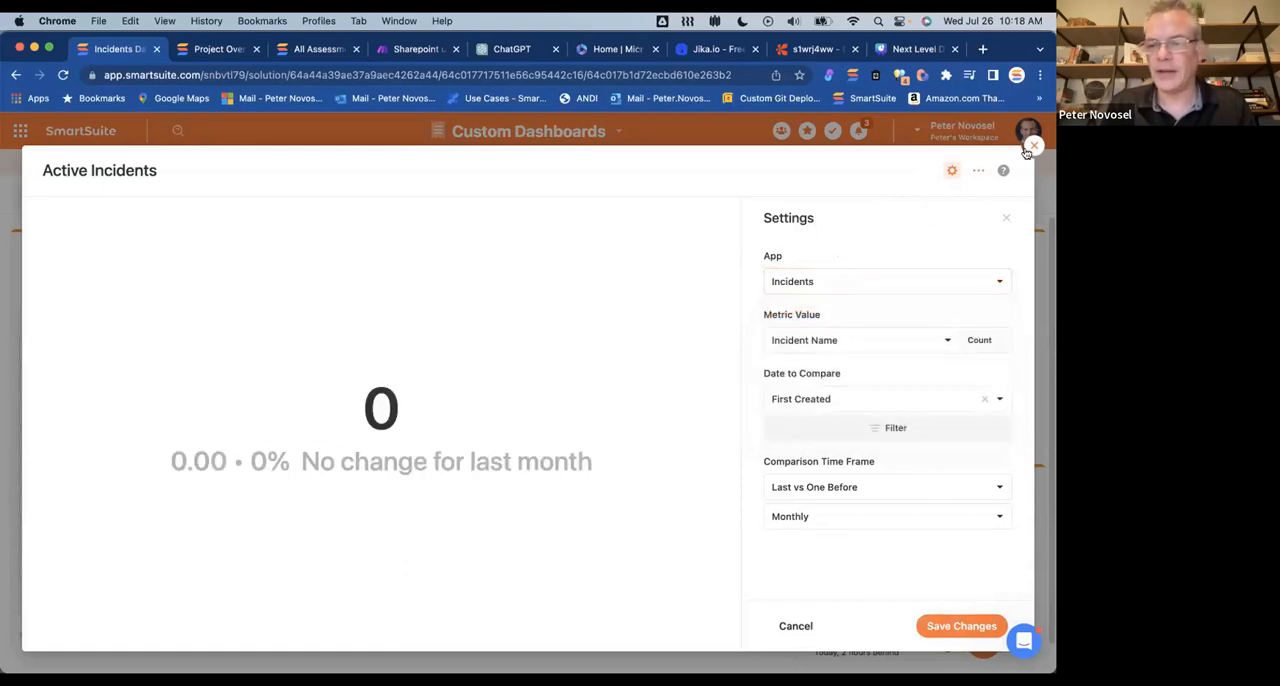
{"action": "left_click", "coordinate": [1032, 147]}
{"action": "left_click", "coordinate": [491, 440]}
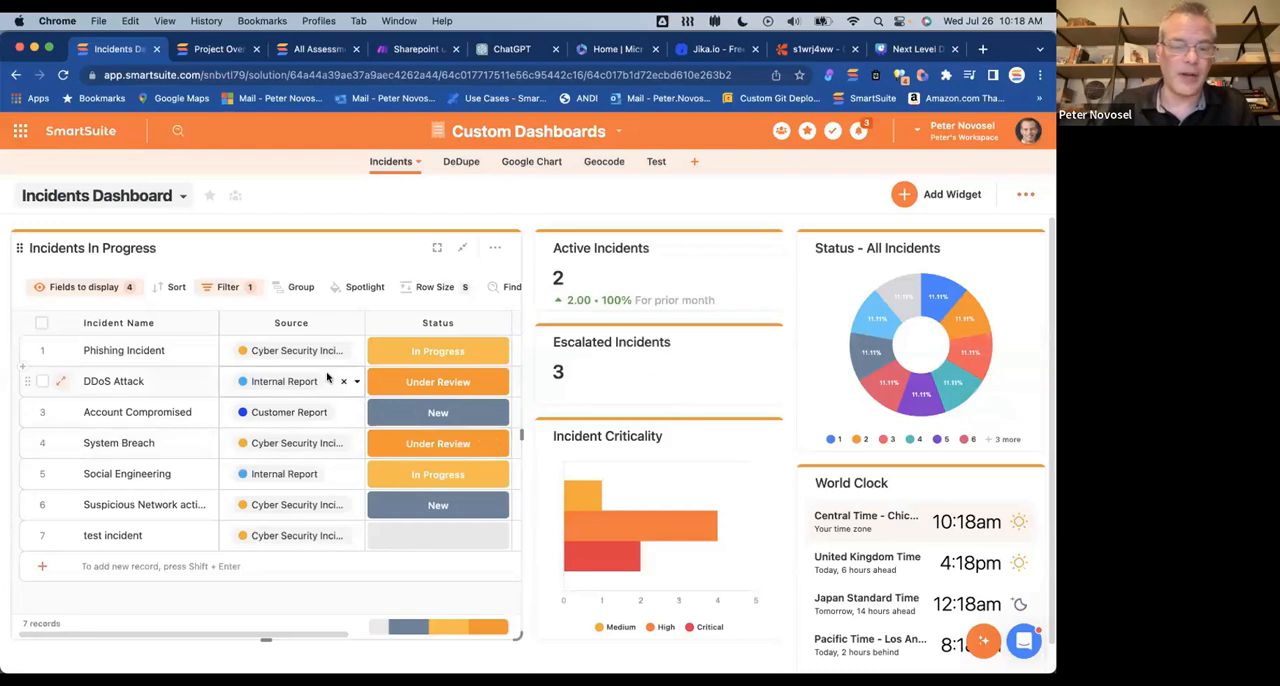
Step: Return to the public view named Dashboard and open the Grid View widget's settings
{"action": "left_click", "coordinate": [174, 198]}
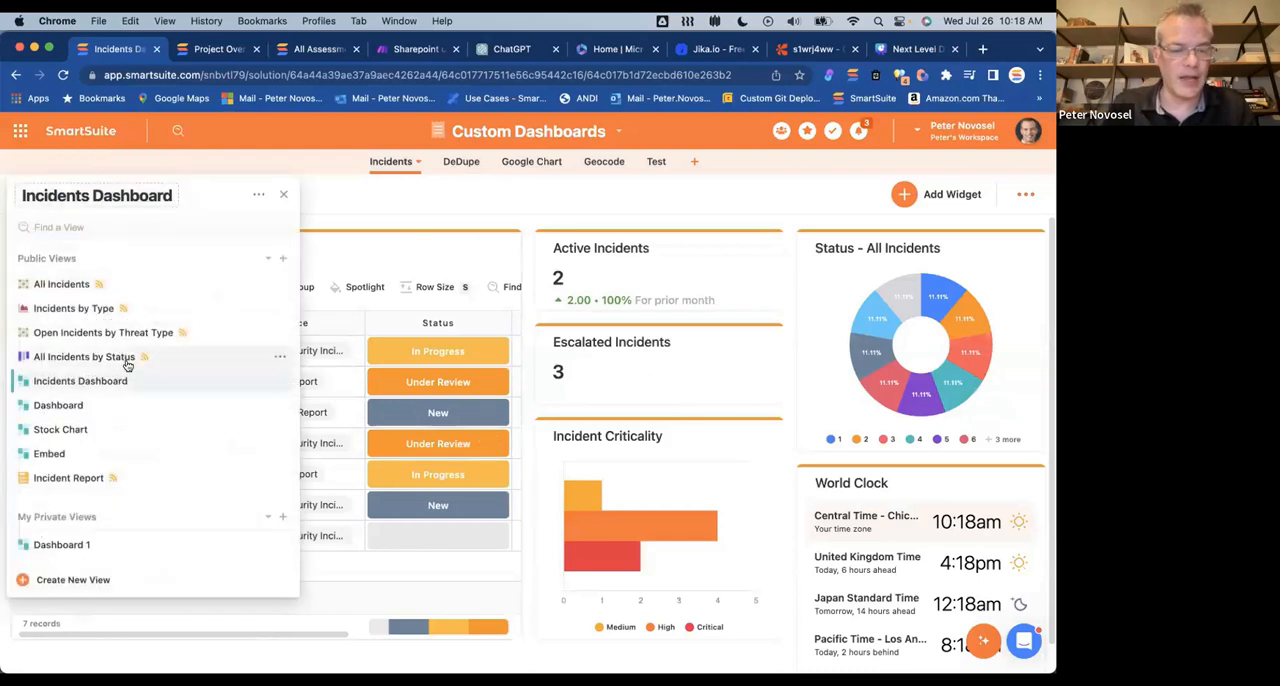
{"action": "left_click", "coordinate": [71, 405]}
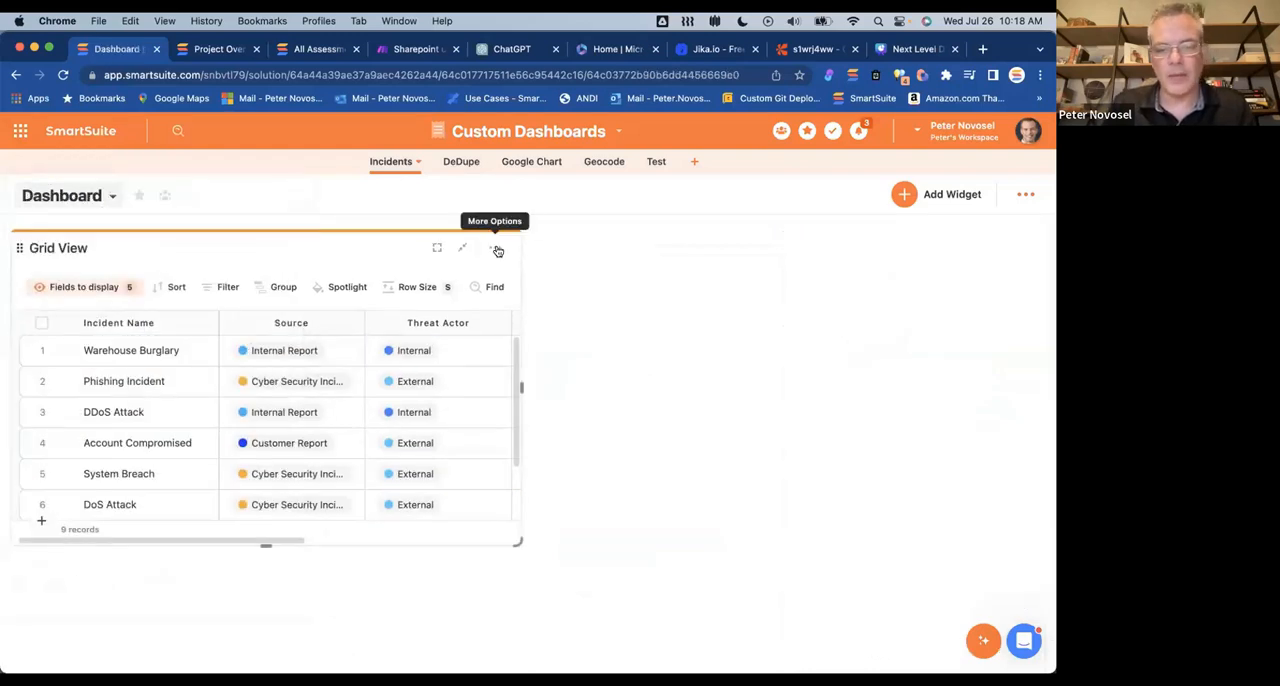
{"action": "left_click", "coordinate": [497, 250]}
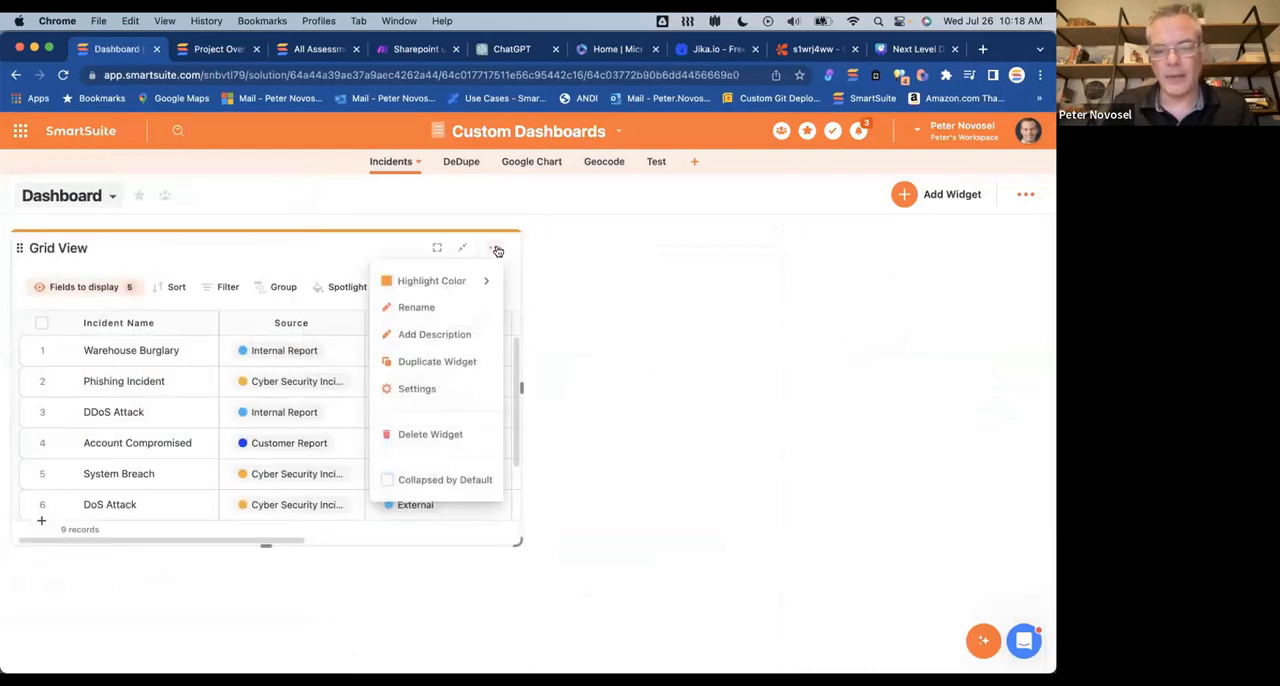
{"action": "left_click", "coordinate": [416, 389]}
Step: Set the Grid View widget's Solution to Incident Management and its App to Incident Responses
{"action": "left_click", "coordinate": [874, 344]}
{"action": "scroll", "coordinate": [873, 466], "scroll_direction": "down", "scroll_amount": 5}
{"action": "scroll", "coordinate": [873, 466], "scroll_direction": "down", "scroll_amount": 2}
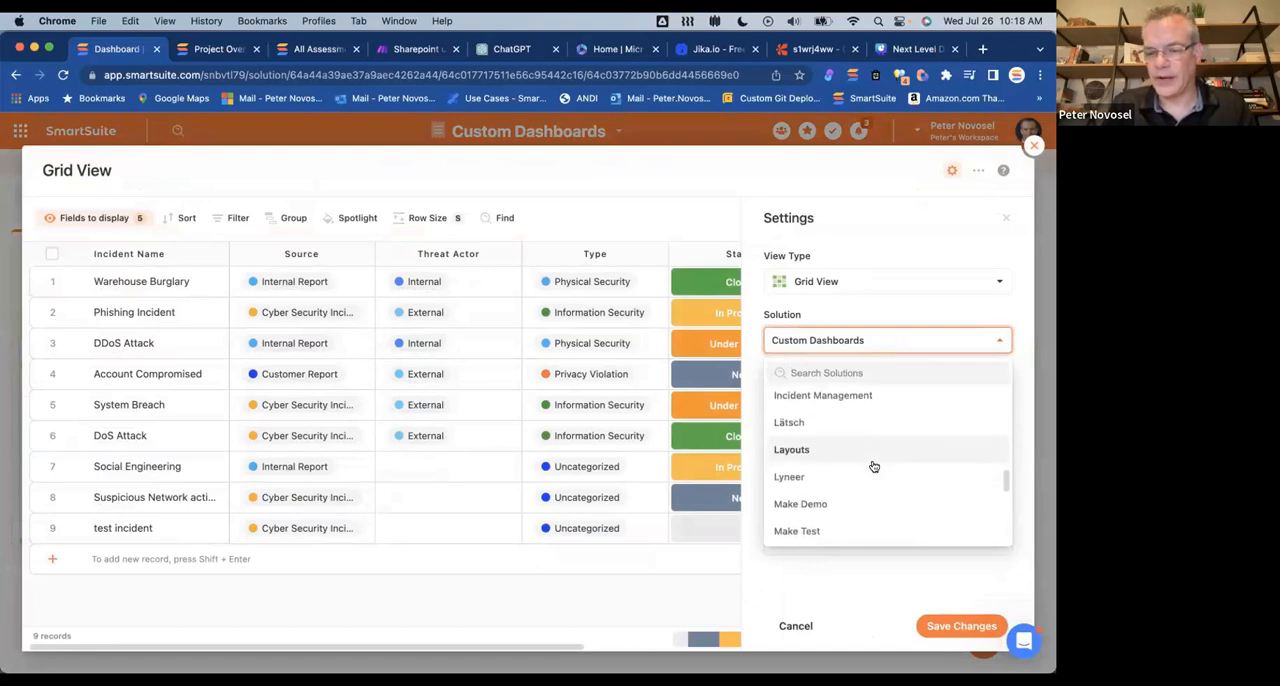
{"action": "left_click", "coordinate": [837, 398]}
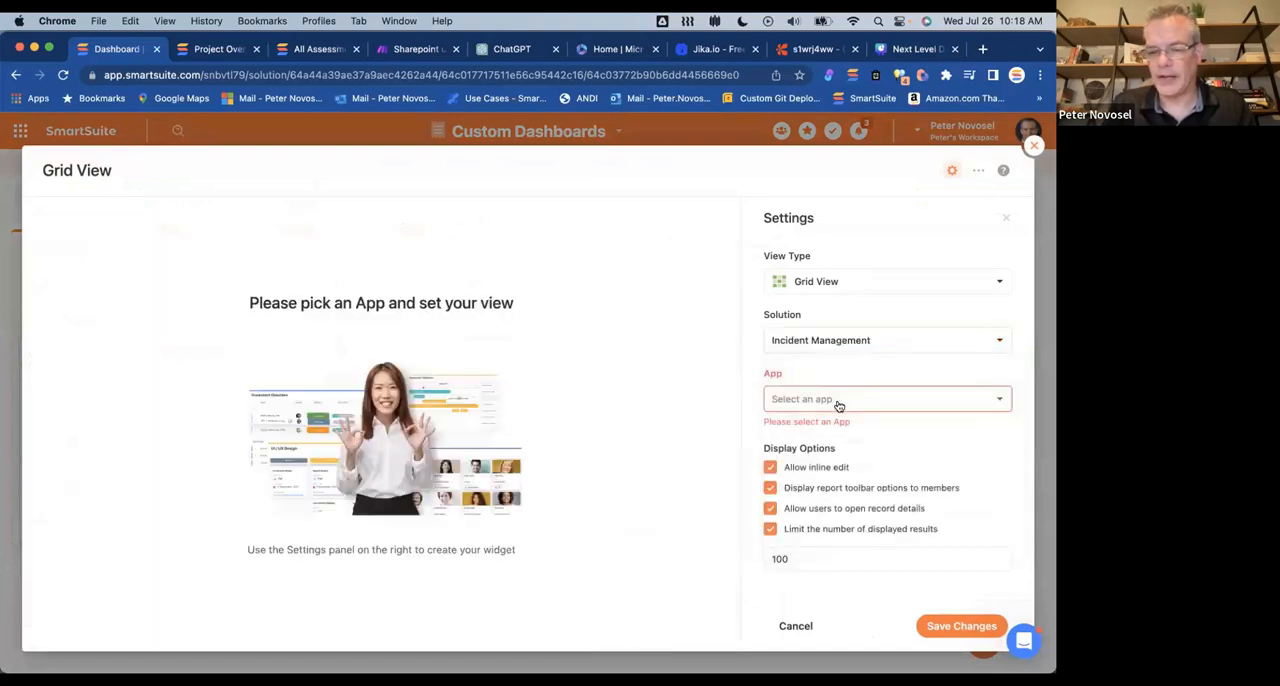
{"action": "left_click", "coordinate": [839, 400]}
{"action": "left_click", "coordinate": [840, 433]}
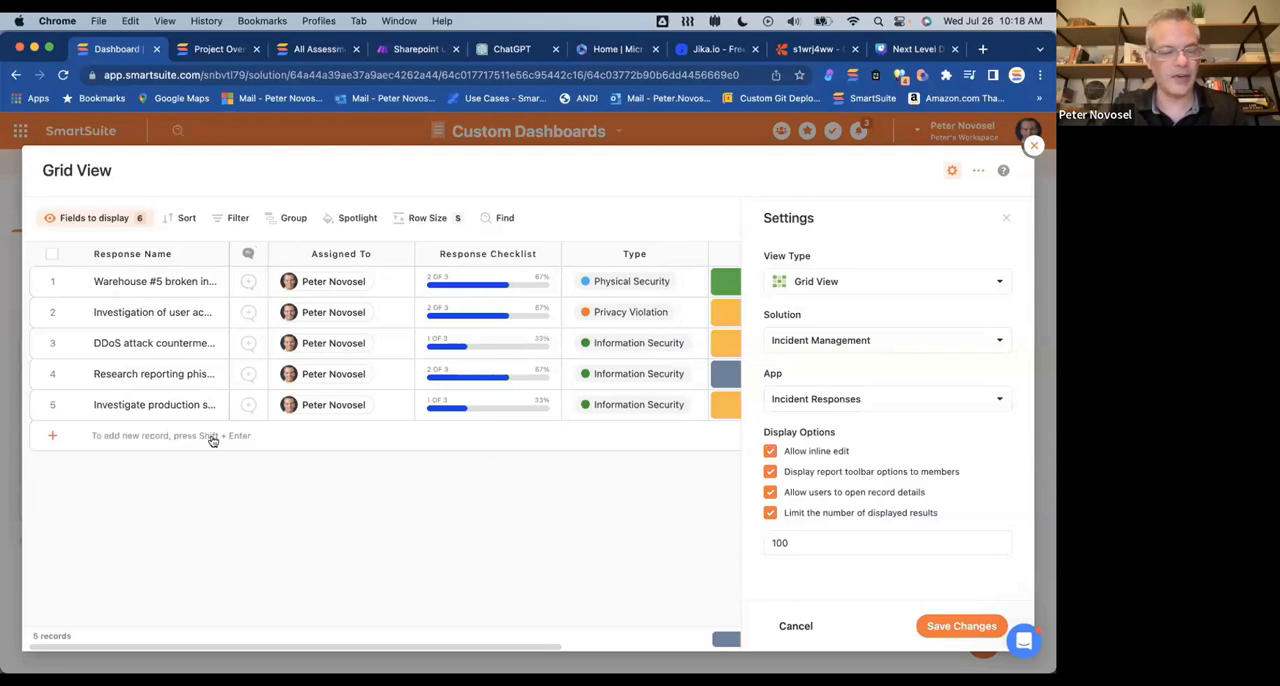
Step: Try the widget without inline edit and report toolbar options, turn both back on, and limit the displayed results to 10
{"action": "left_click", "coordinate": [769, 472]}
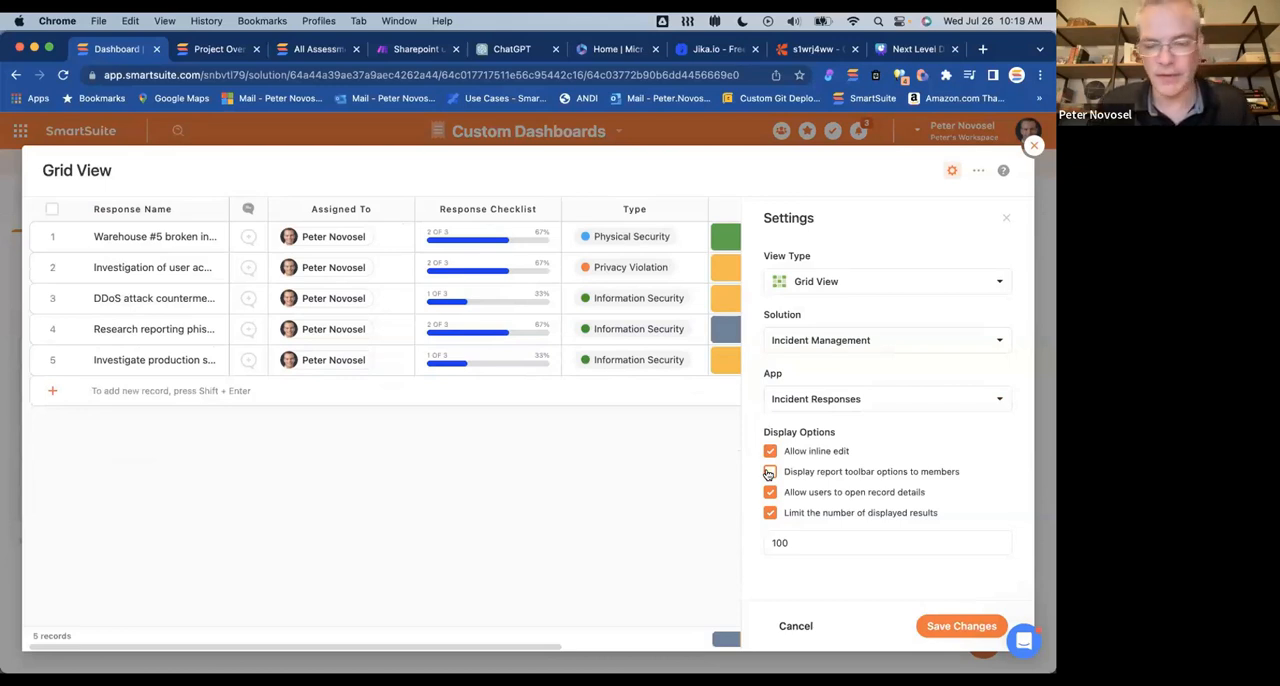
{"action": "left_click", "coordinate": [769, 452]}
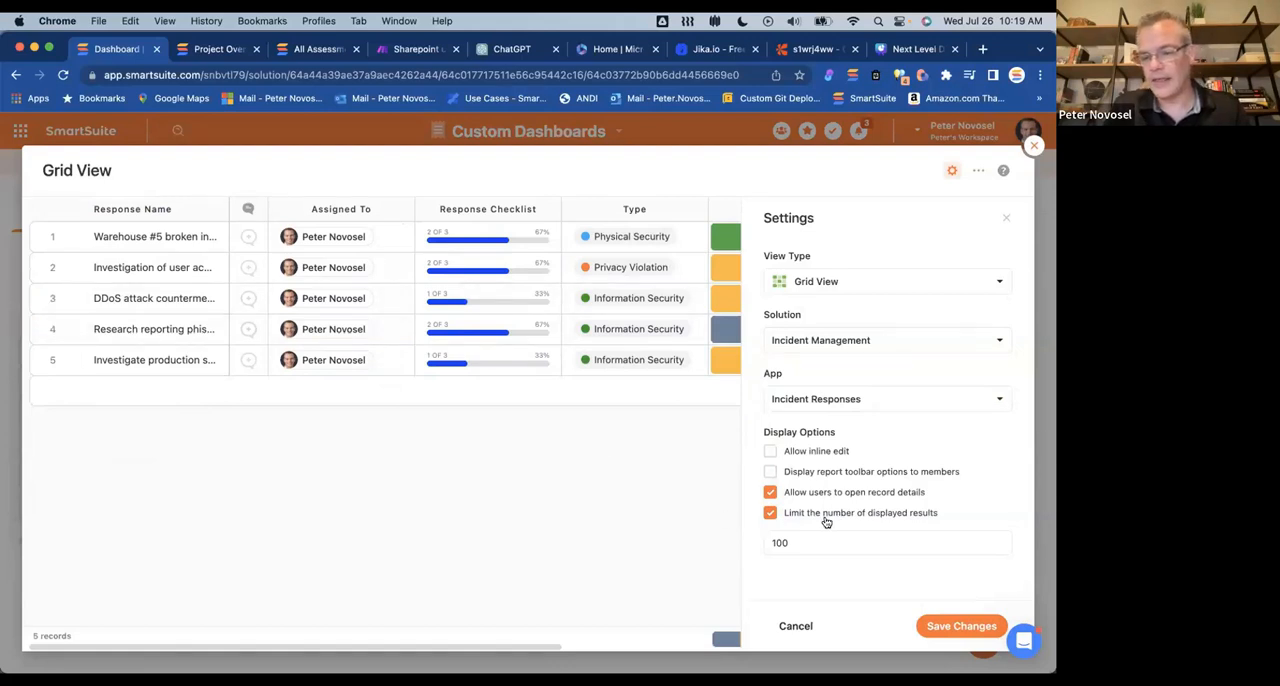
{"action": "left_click", "coordinate": [769, 514]}
{"action": "left_click", "coordinate": [769, 514]}
{"action": "left_click", "coordinate": [808, 546]}
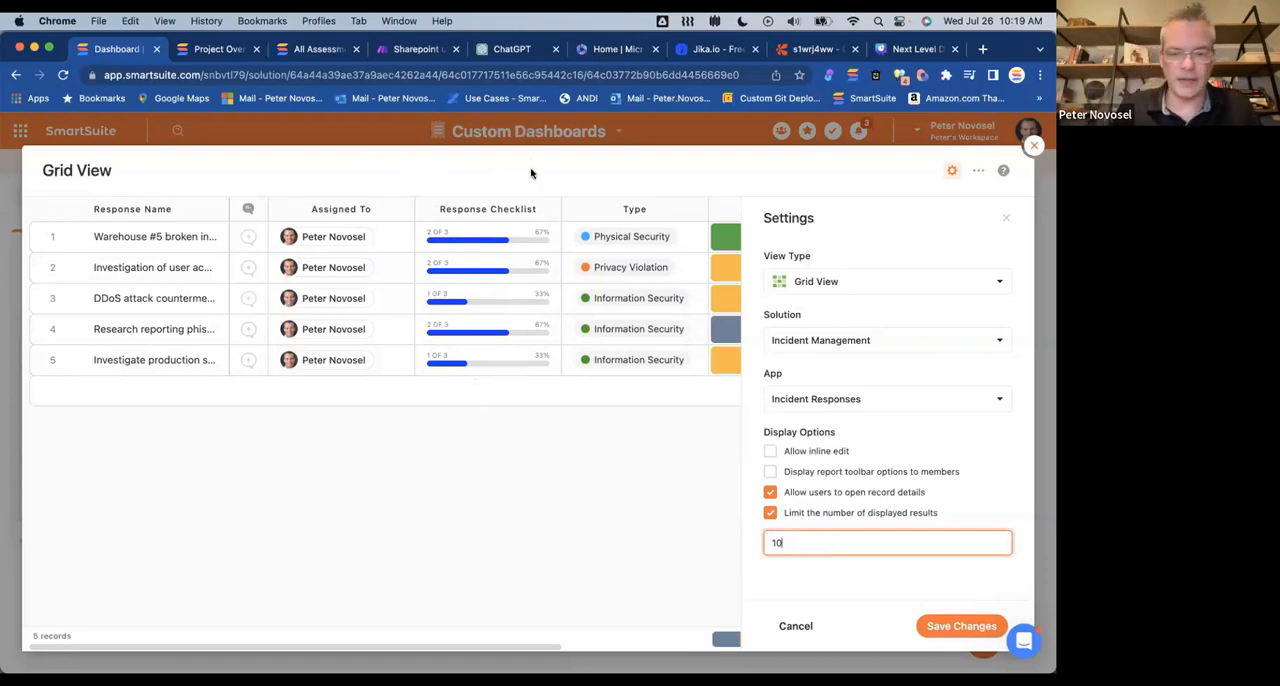
{"action": "left_click", "coordinate": [770, 451]}
{"action": "left_click", "coordinate": [770, 471]}
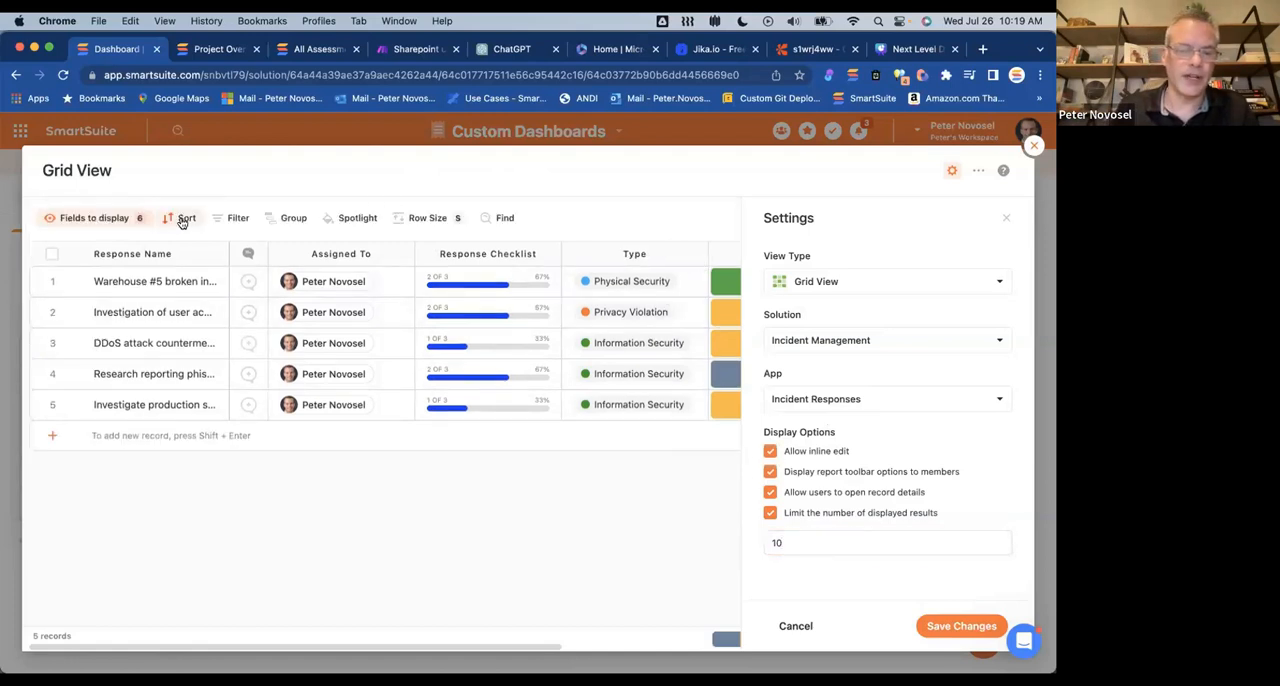
Step: Check the grid's displayed fields, set its Row Size to Auto Size, and add a blank Response Name filter
{"action": "left_click", "coordinate": [116, 220]}
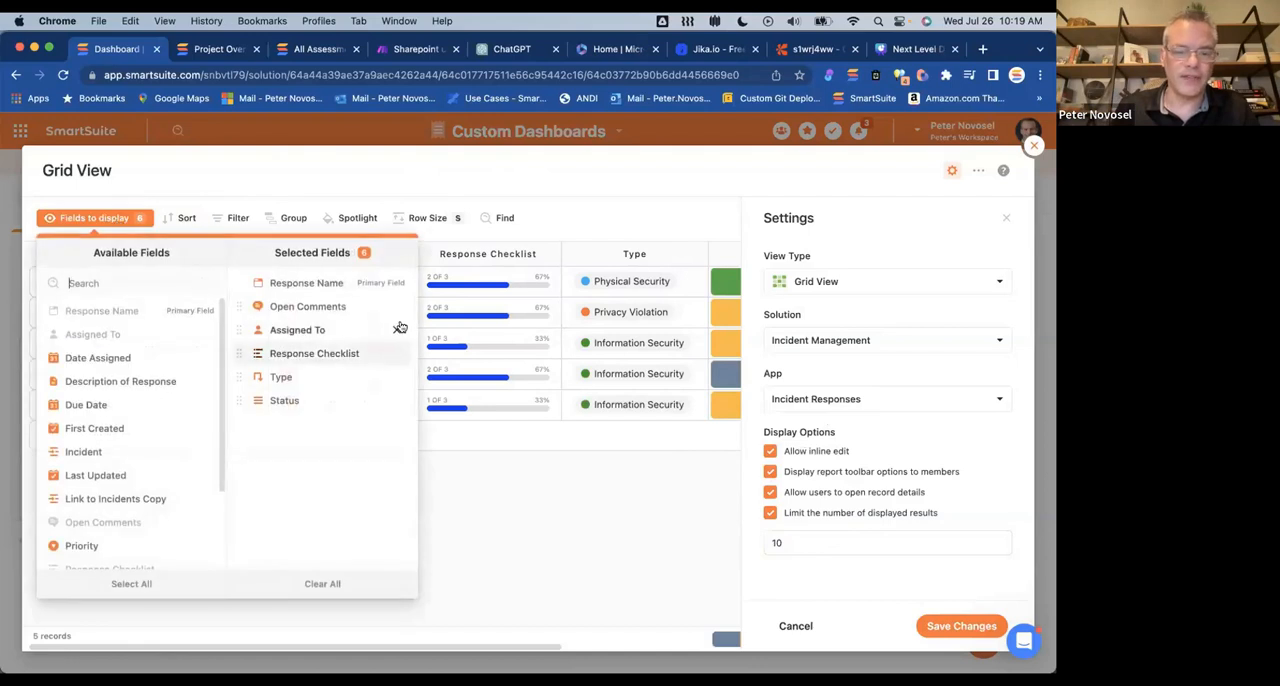
{"action": "left_click", "coordinate": [310, 203]}
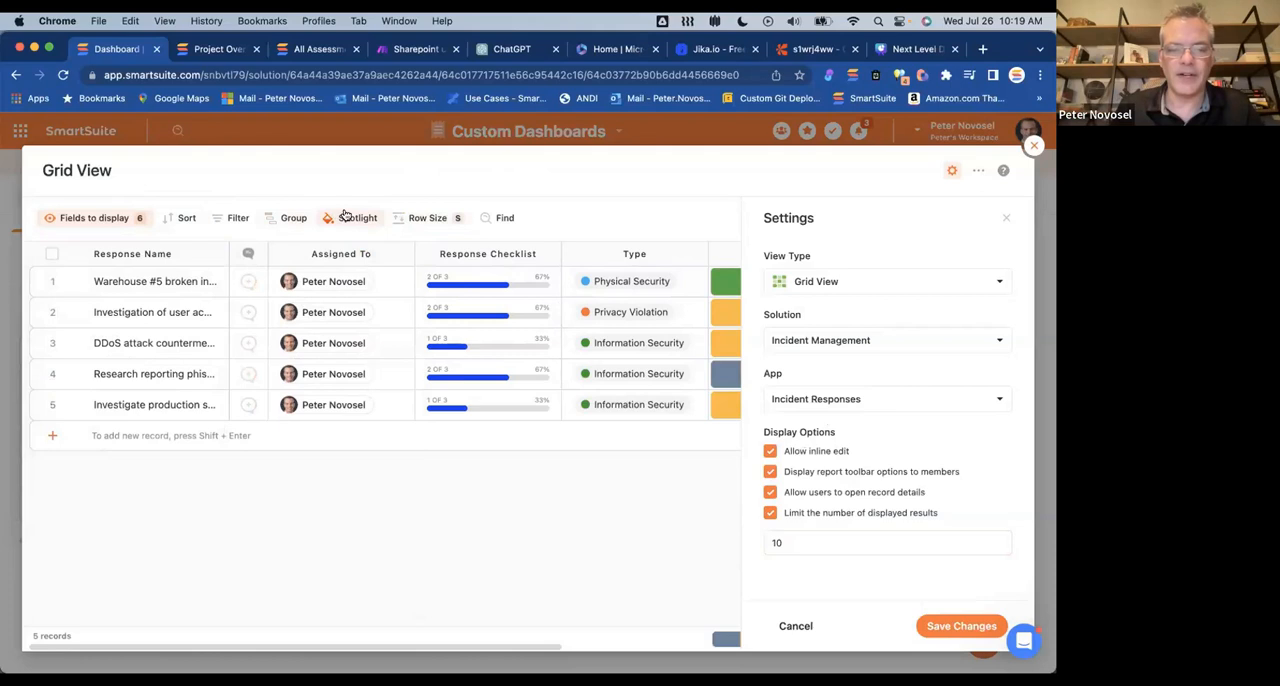
{"action": "left_click", "coordinate": [435, 218]}
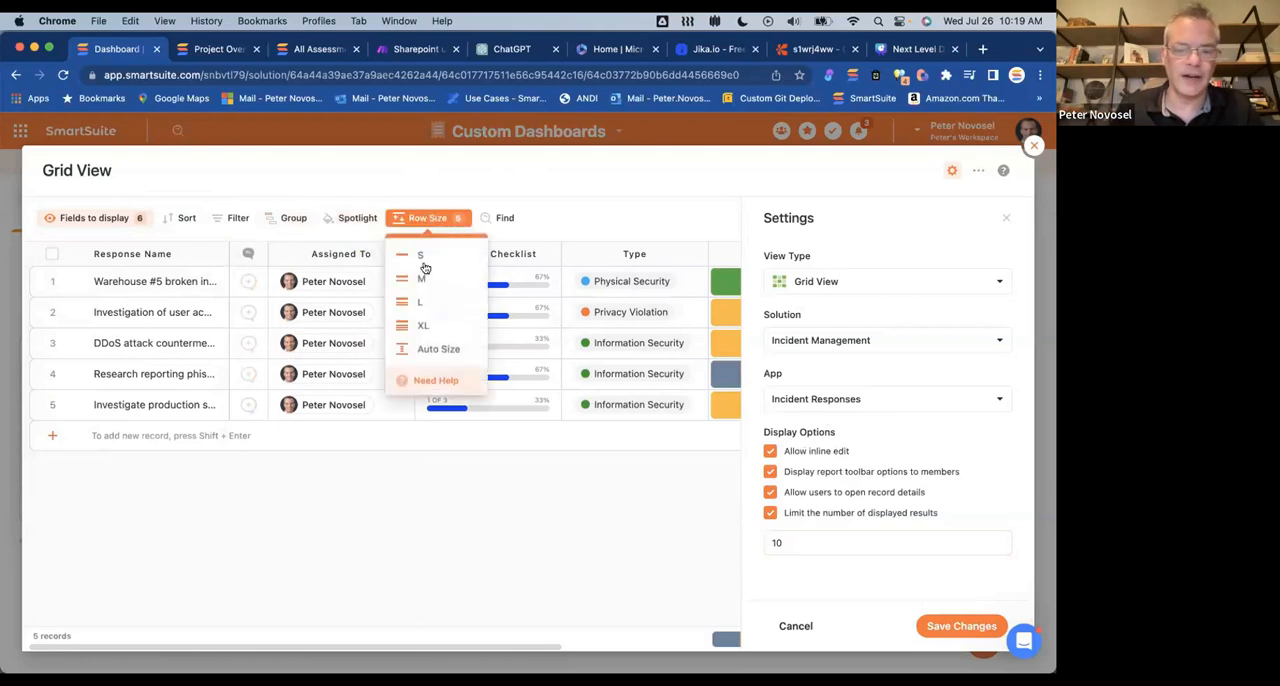
{"action": "left_click", "coordinate": [421, 278]}
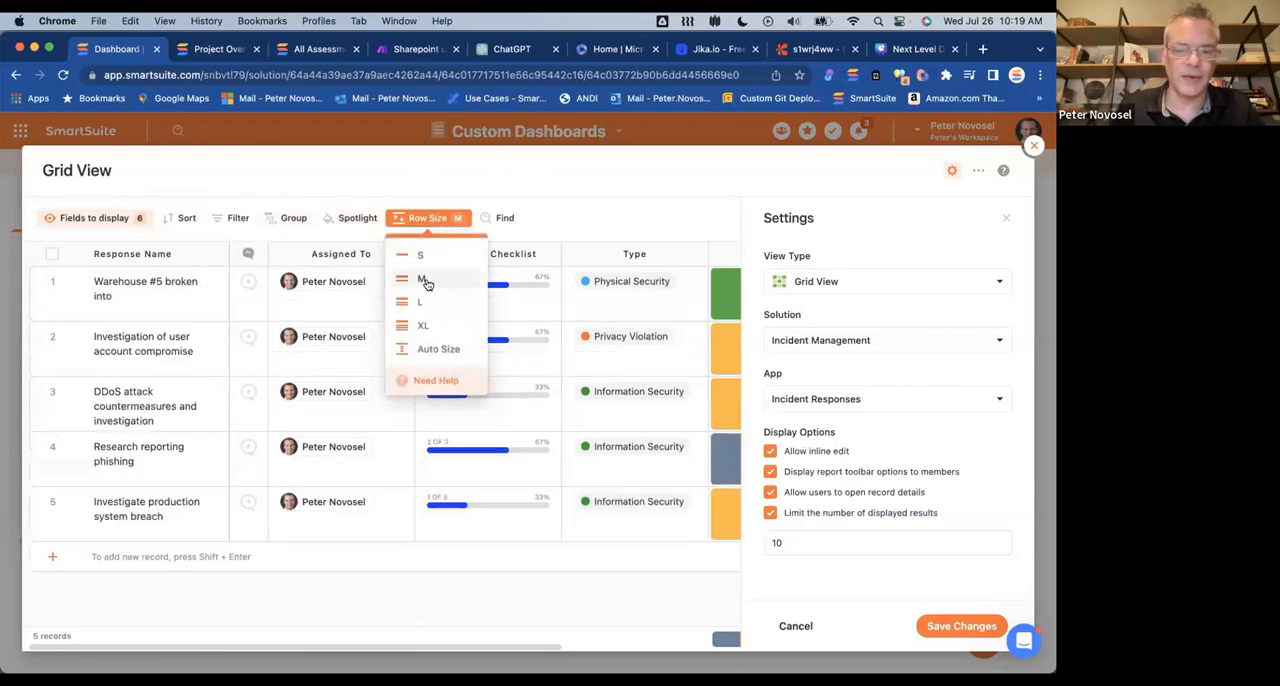
{"action": "left_click", "coordinate": [424, 348]}
{"action": "left_click", "coordinate": [231, 218]}
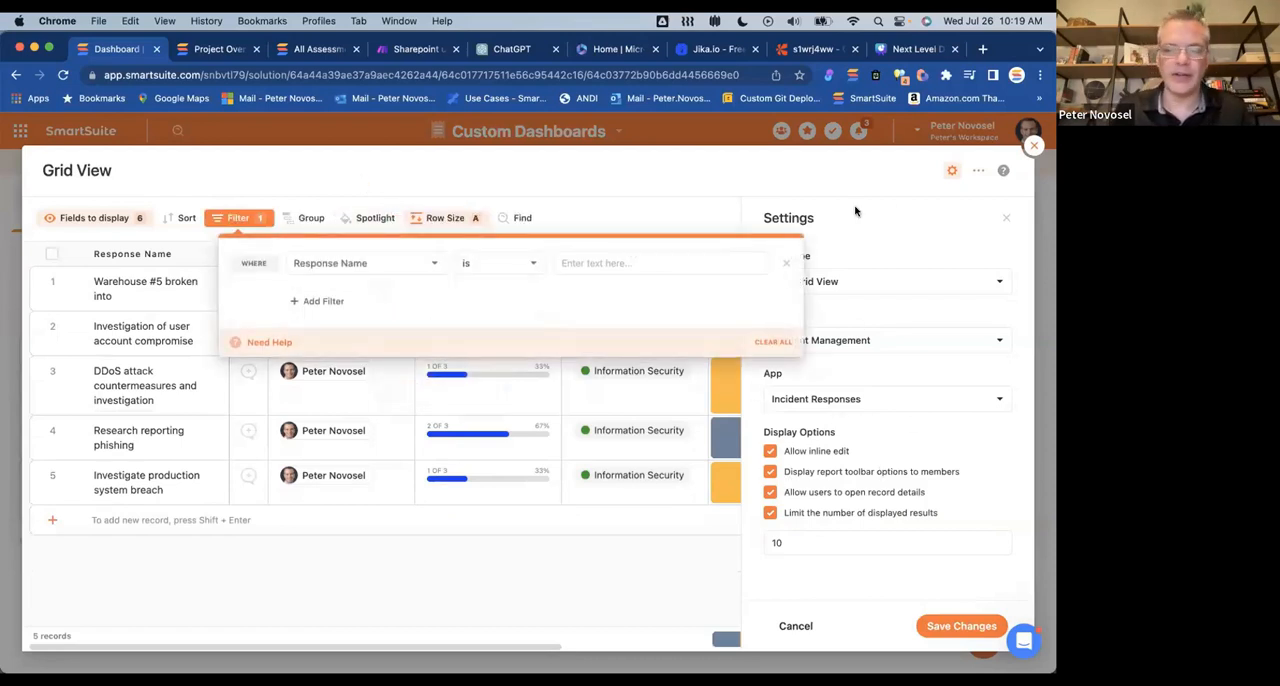
Step: Rename the Grid View widget as Sample and remove Response Checklist from its displayed fields
{"action": "left_click", "coordinate": [77, 172]}
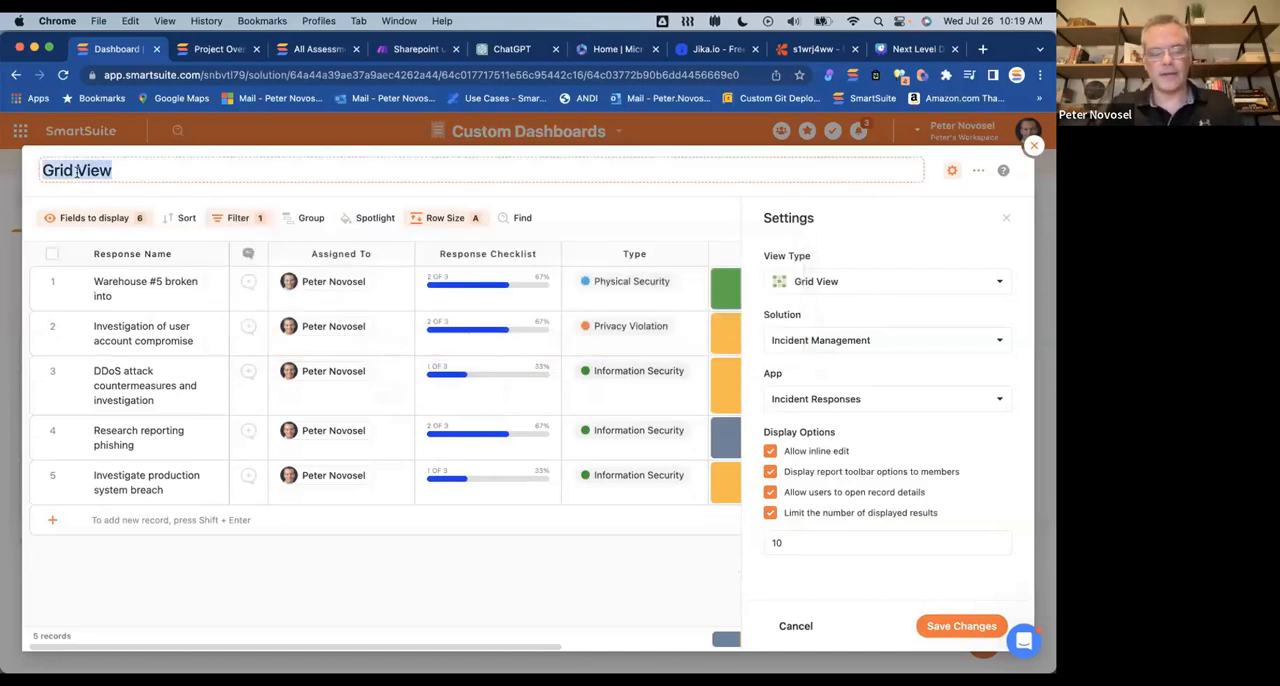
{"action": "type", "text": "Sample"}
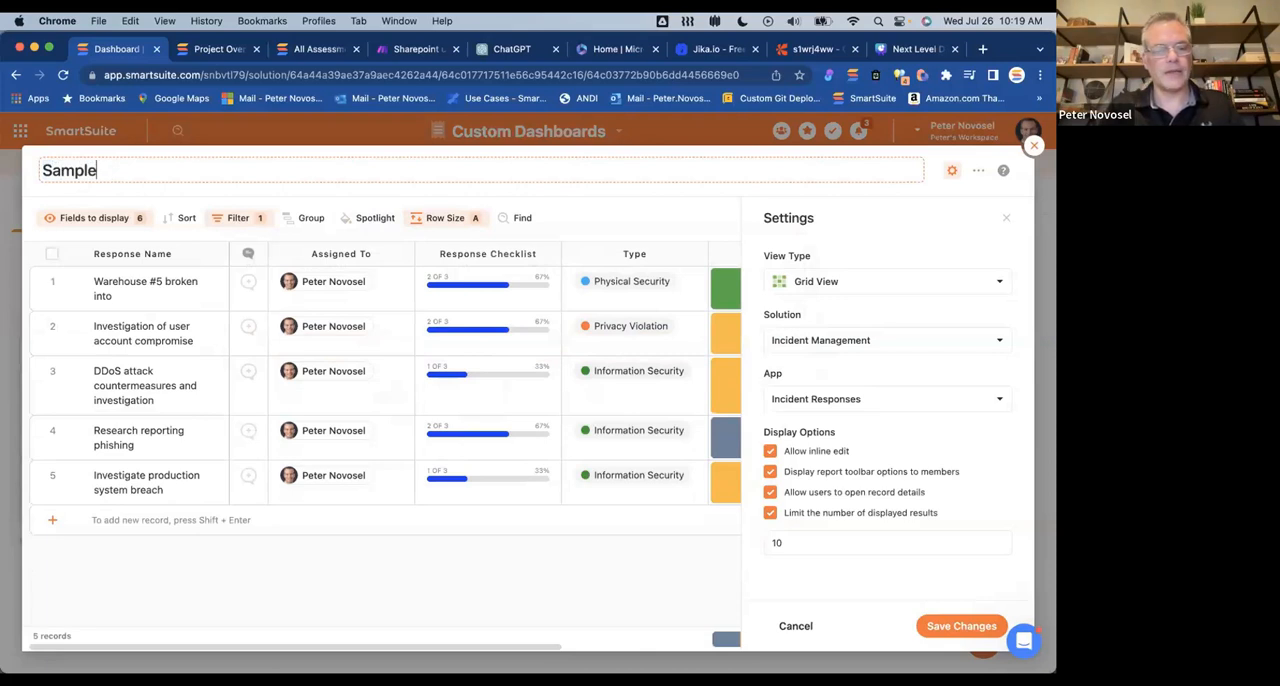
{"action": "left_click", "coordinate": [944, 223]}
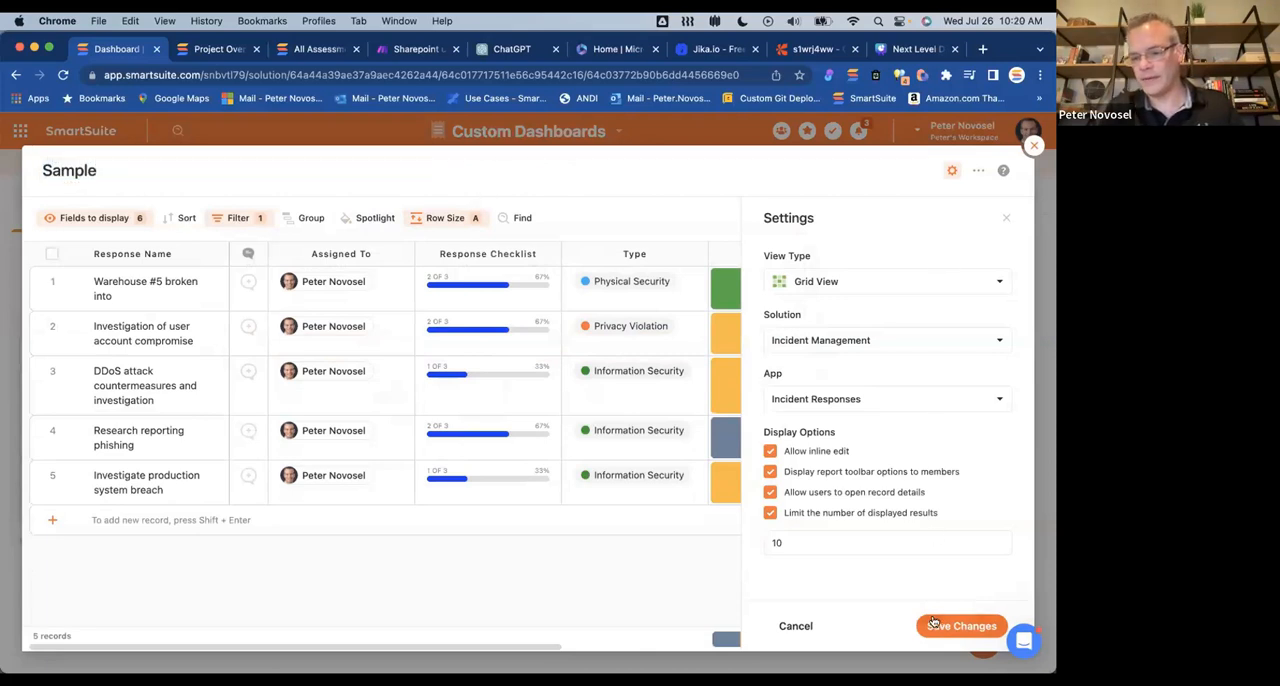
{"action": "left_click", "coordinate": [112, 222]}
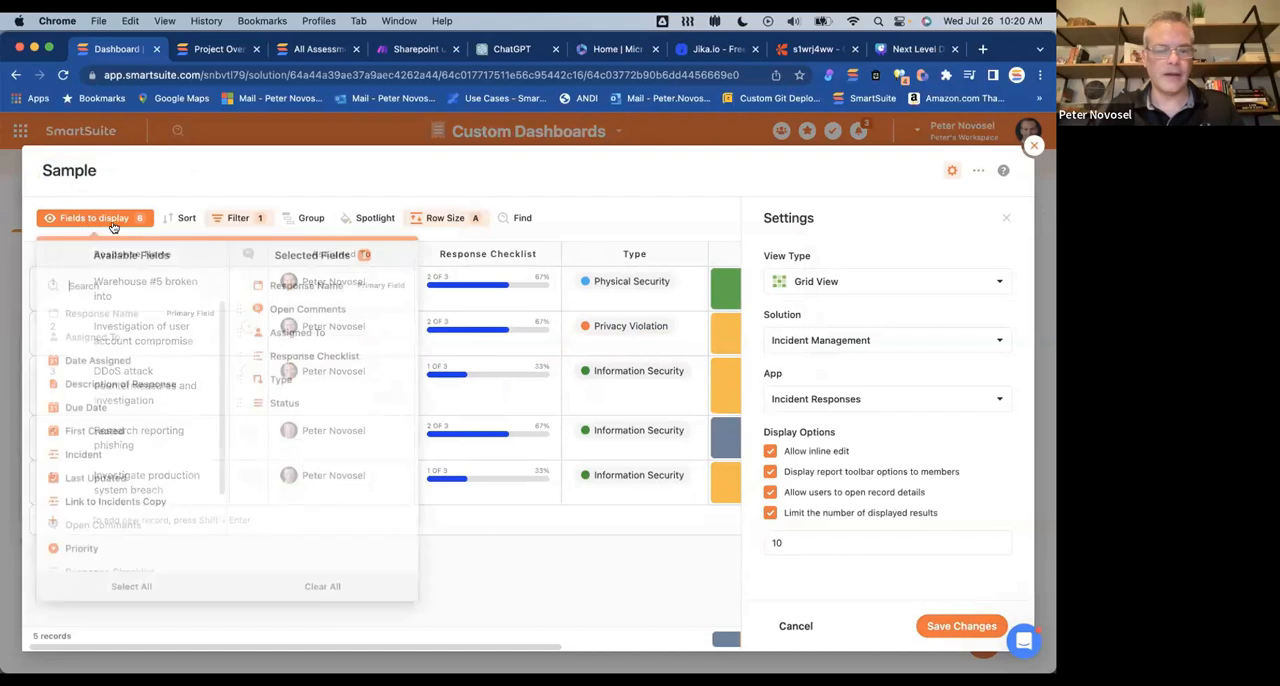
{"action": "left_click", "coordinate": [397, 355]}
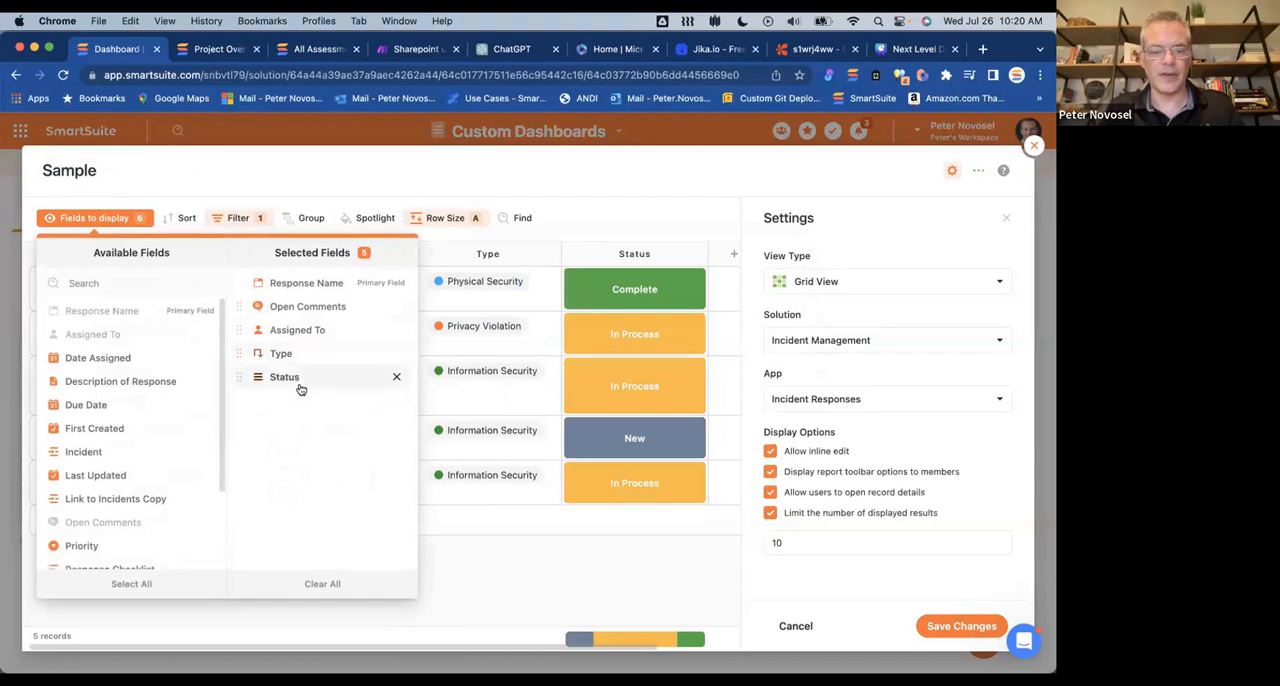
Step: Save the Sample widget's changes and widen it on the dashboard to include the Status column
{"action": "left_click", "coordinate": [960, 628]}
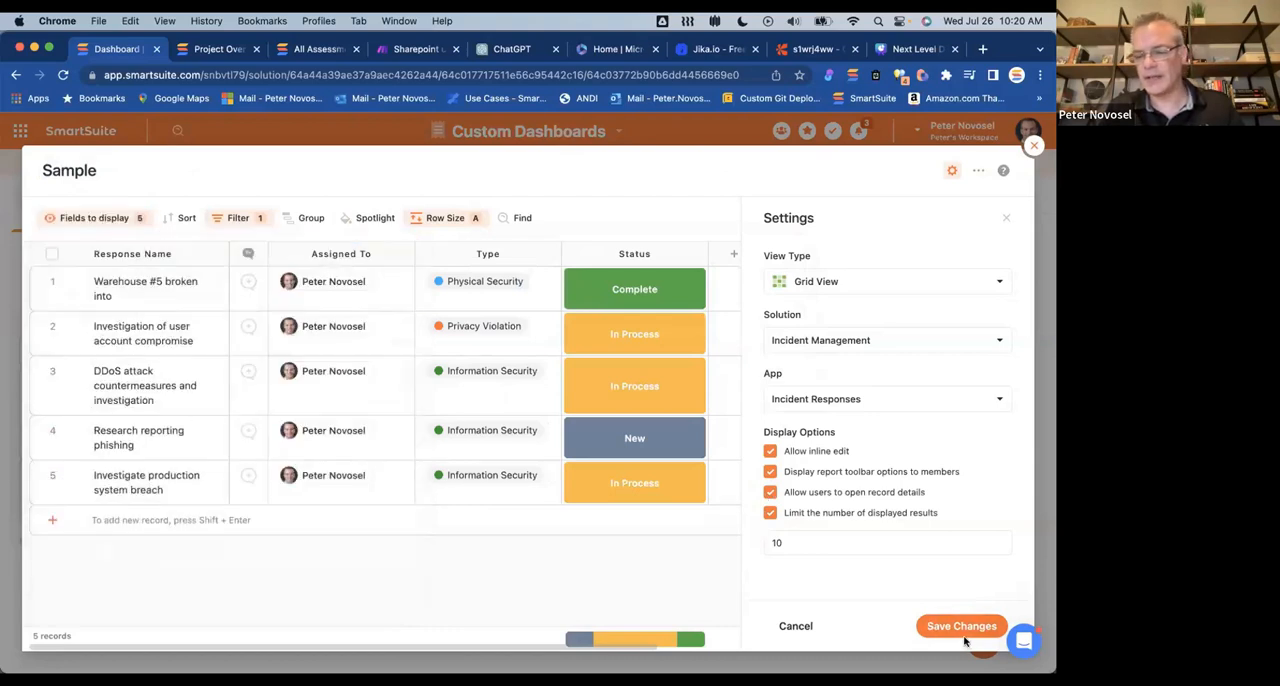
{"action": "left_click", "coordinate": [948, 620]}
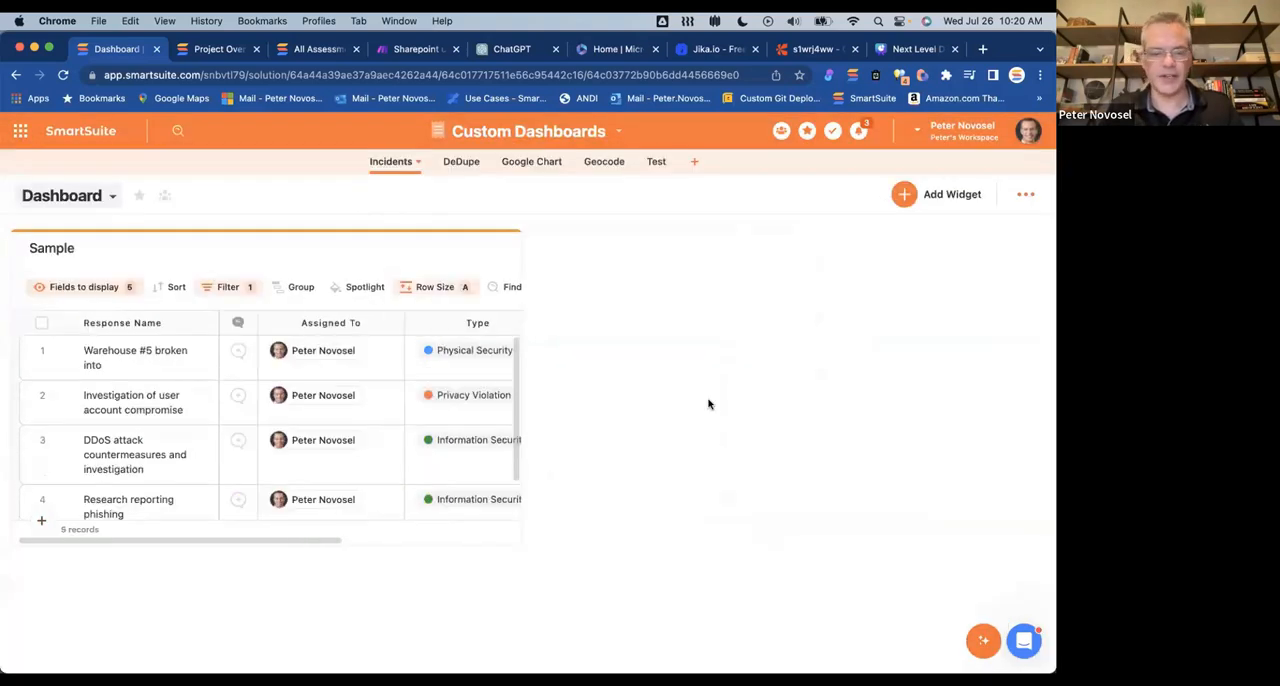
{"action": "left_click_drag", "start_coordinate": [518, 548], "coordinate": [779, 544]}
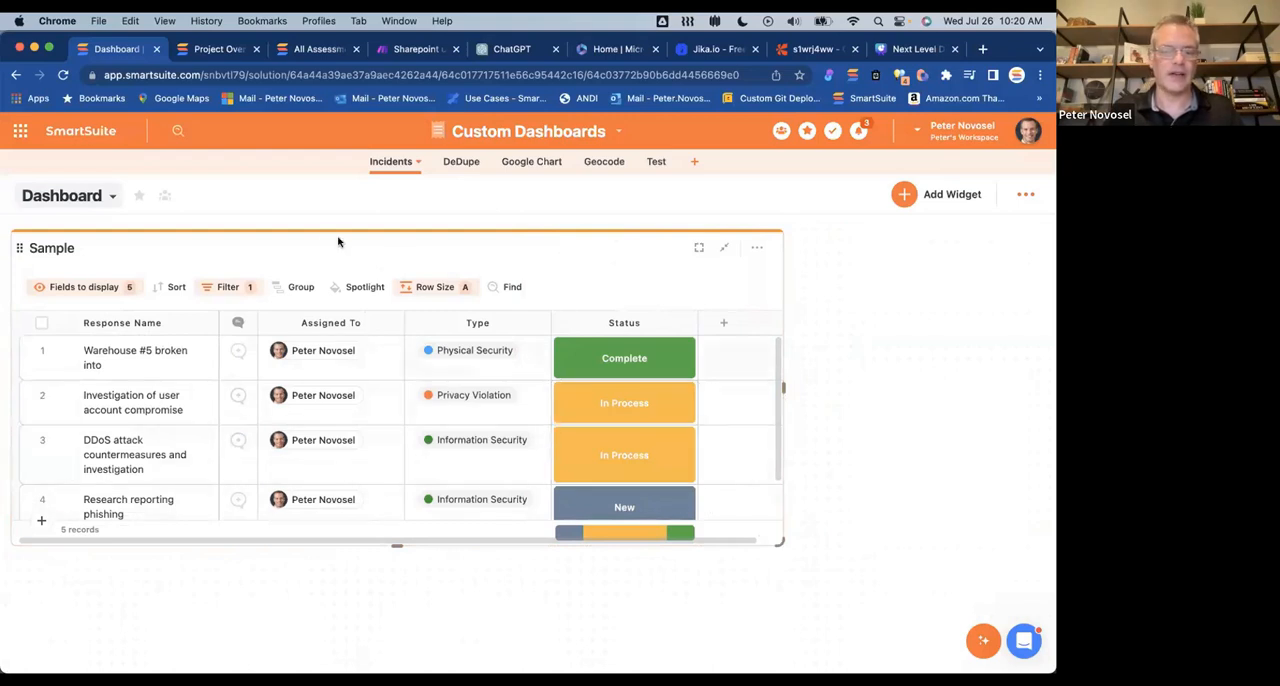
{"action": "left_click_drag", "start_coordinate": [351, 237], "coordinate": [310, 232]}
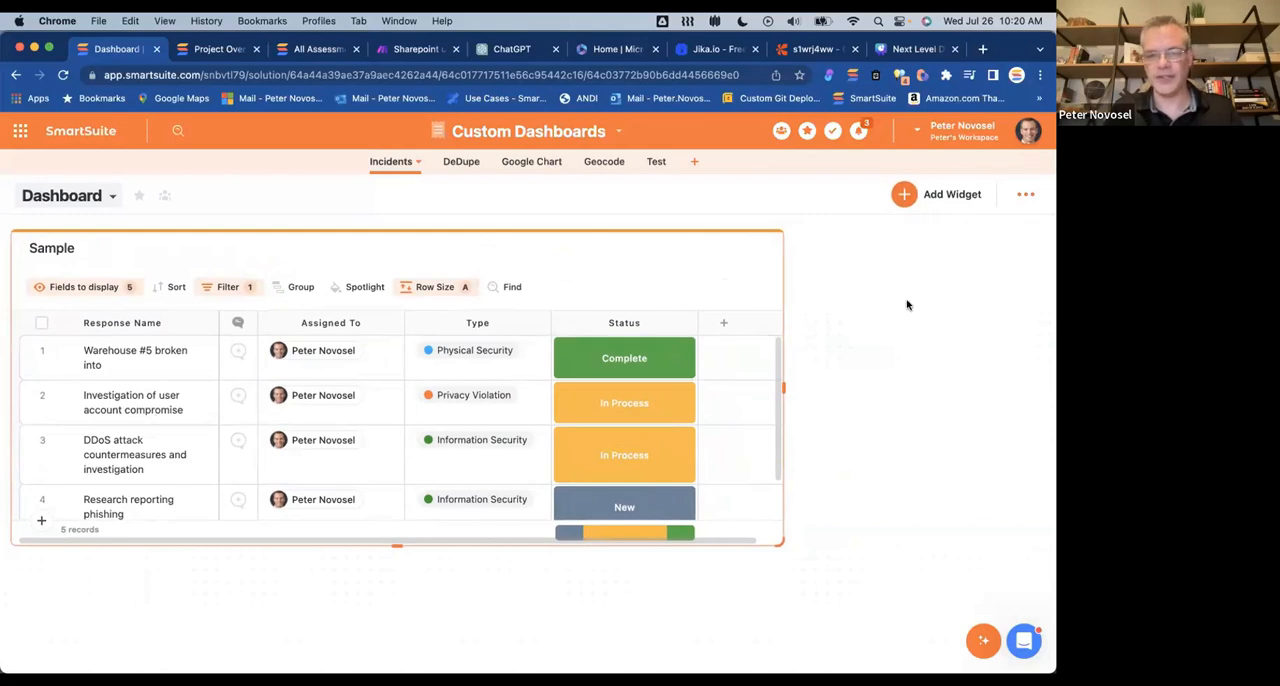
Step: Switch to the Incidents Dashboard view to look at its Status - All Incidents donut chart
{"action": "left_click", "coordinate": [97, 198]}
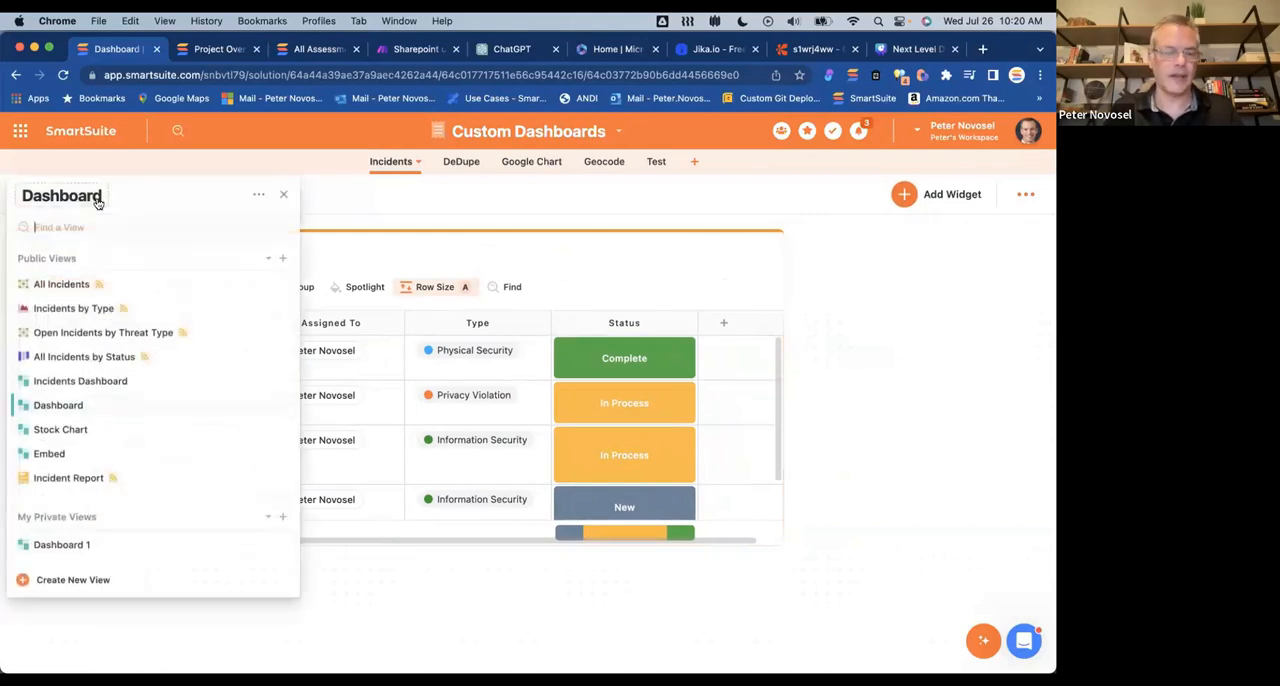
{"action": "left_click", "coordinate": [86, 380]}
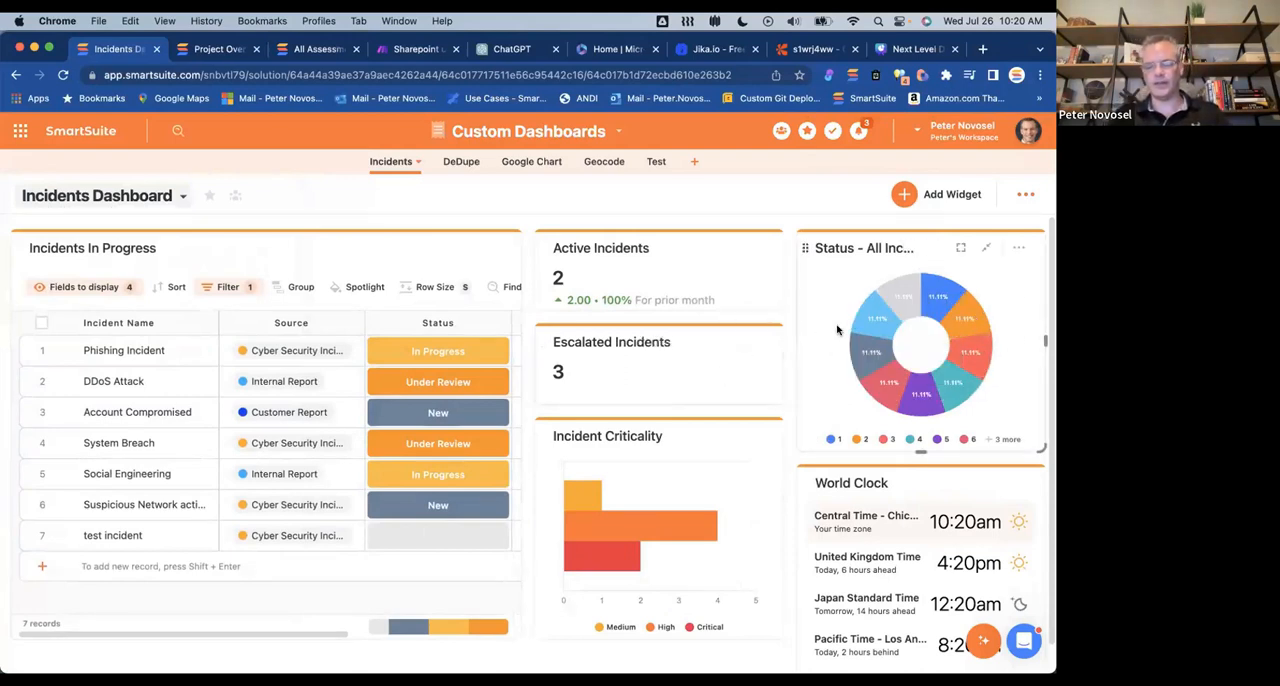
{"action": "left_click", "coordinate": [876, 325]}
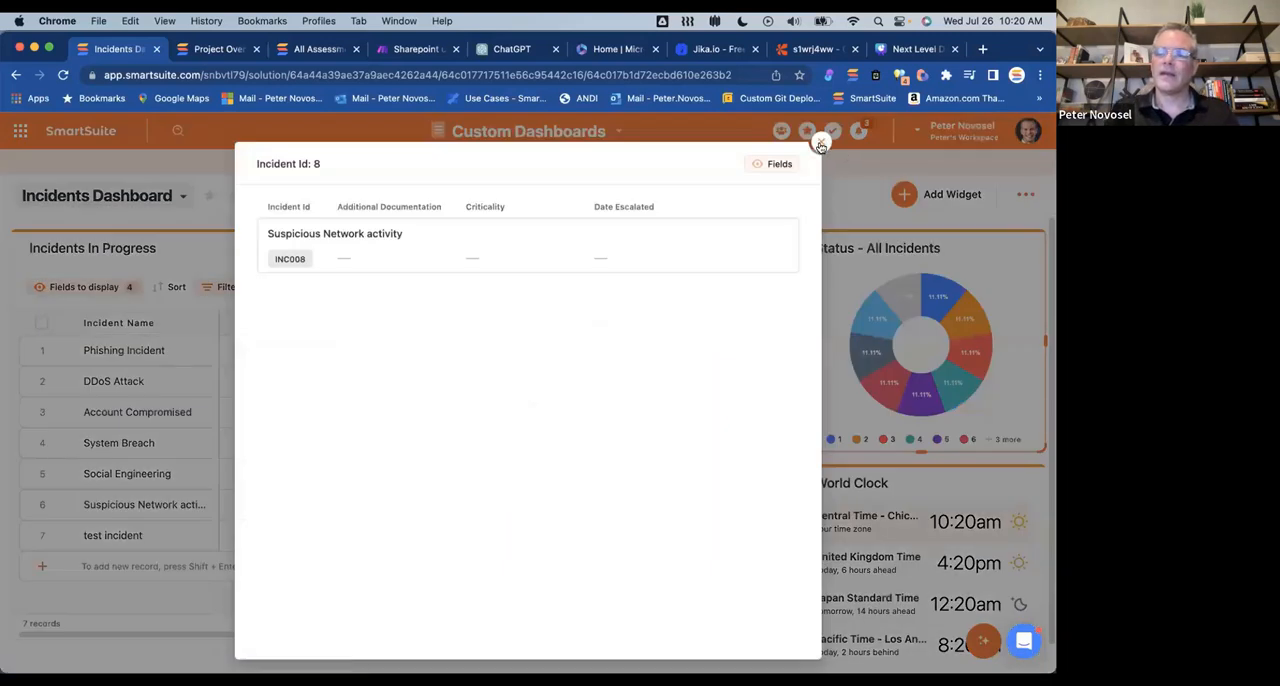
{"action": "left_click", "coordinate": [822, 145]}
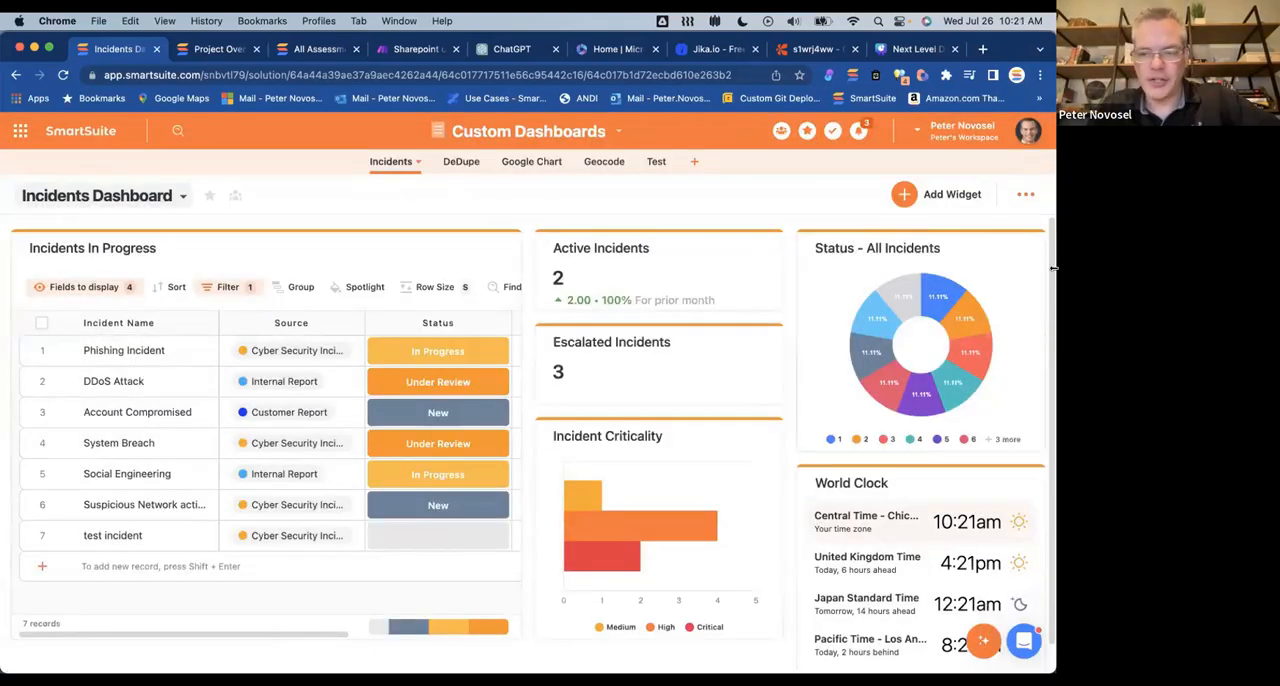
Step: Examine the App and Chart Report settings of the Status - All Incidents widget, then close them without changes
{"action": "left_click", "coordinate": [1019, 249]}
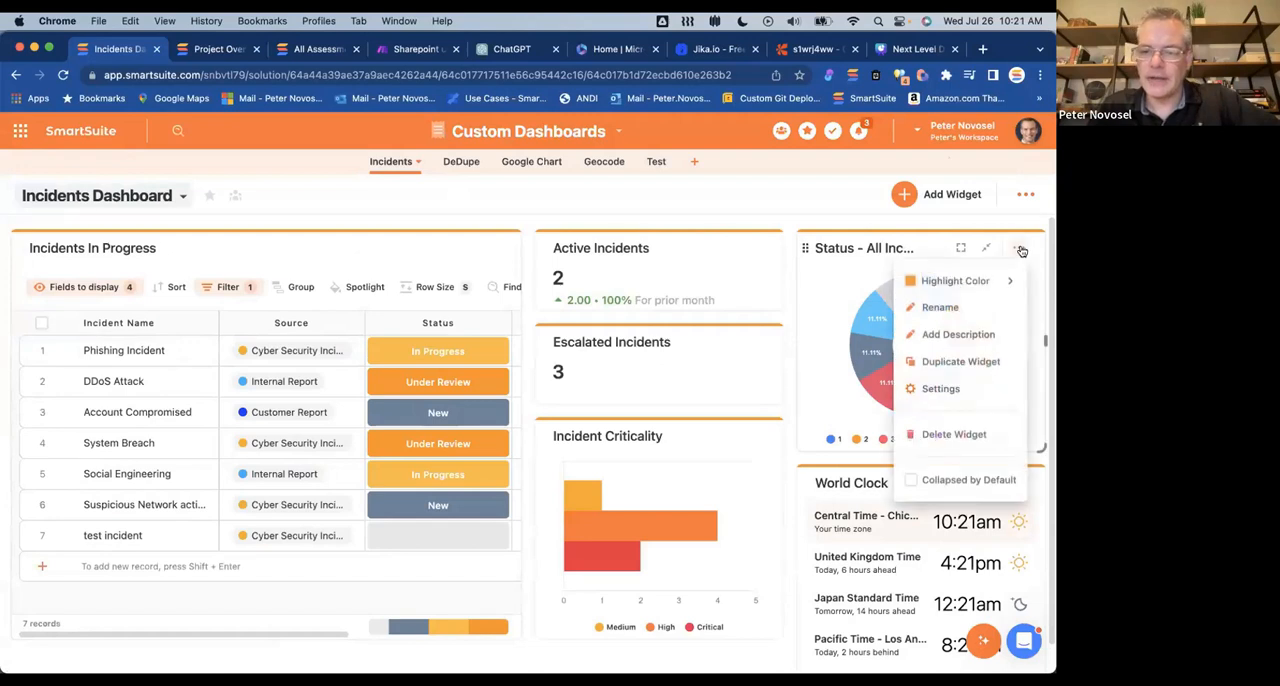
{"action": "left_click", "coordinate": [962, 388]}
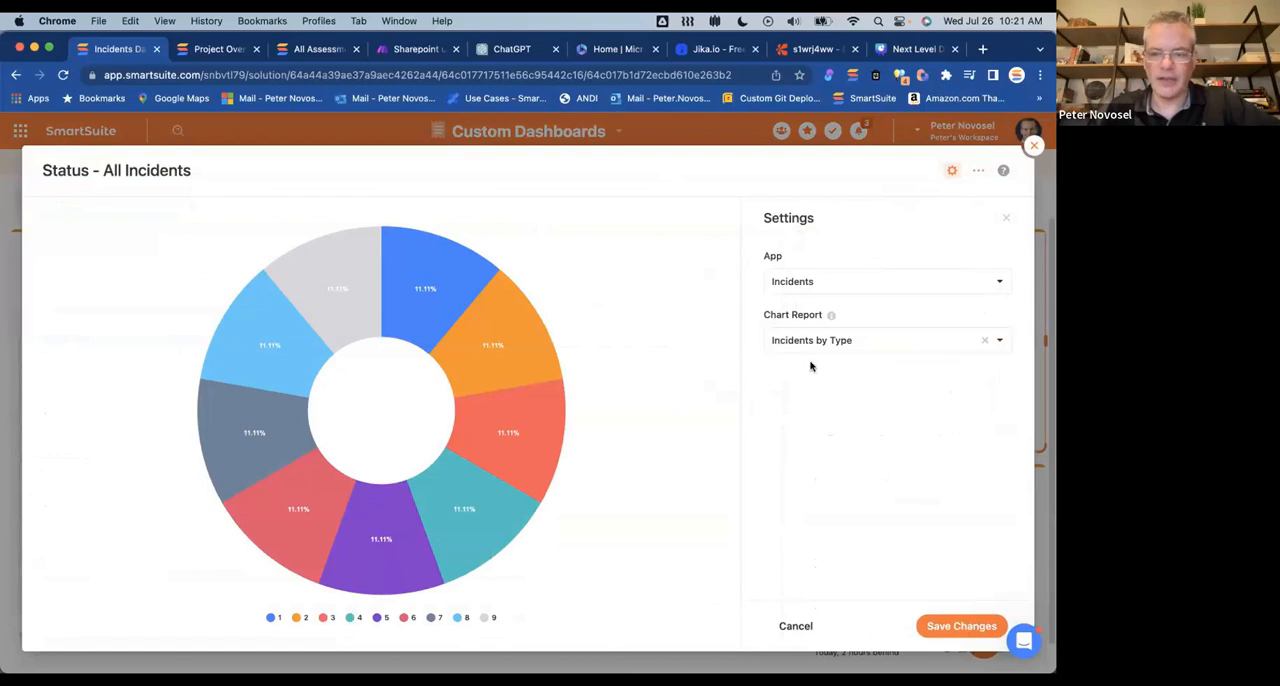
{"action": "mouse_move", "coordinate": [332, 281]}
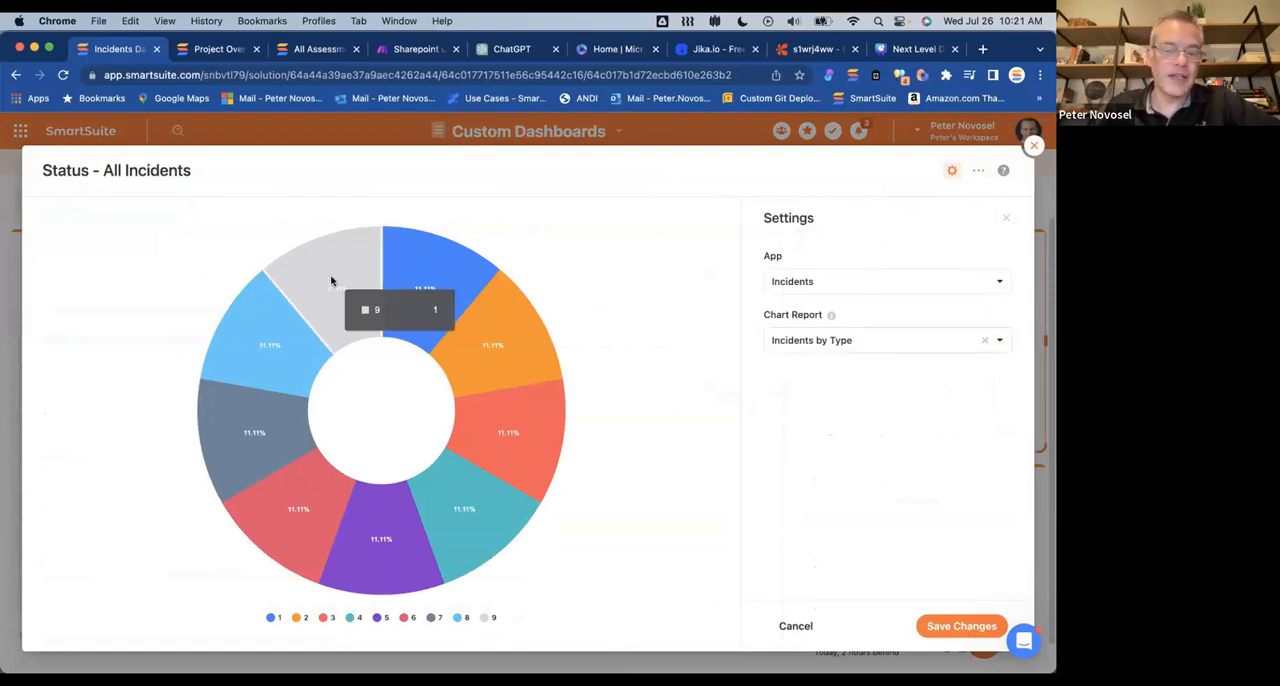
{"action": "left_click", "coordinate": [857, 350]}
{"action": "left_click", "coordinate": [808, 464]}
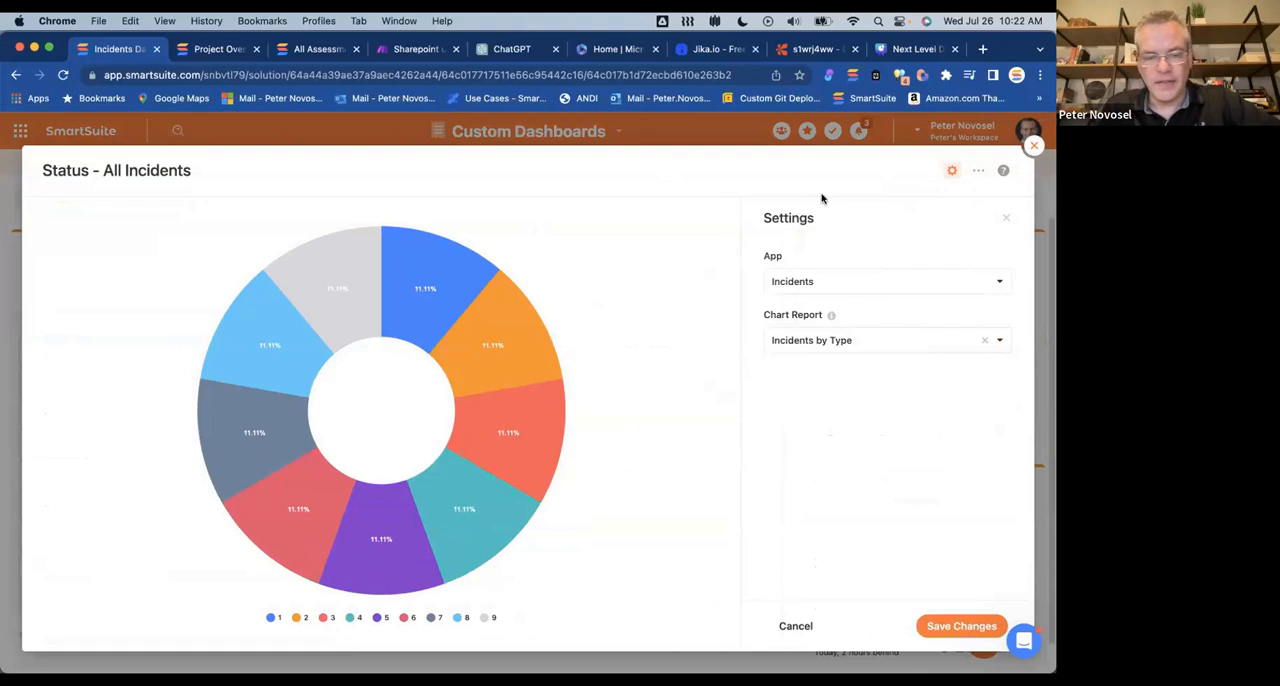
{"action": "left_click", "coordinate": [1034, 146]}
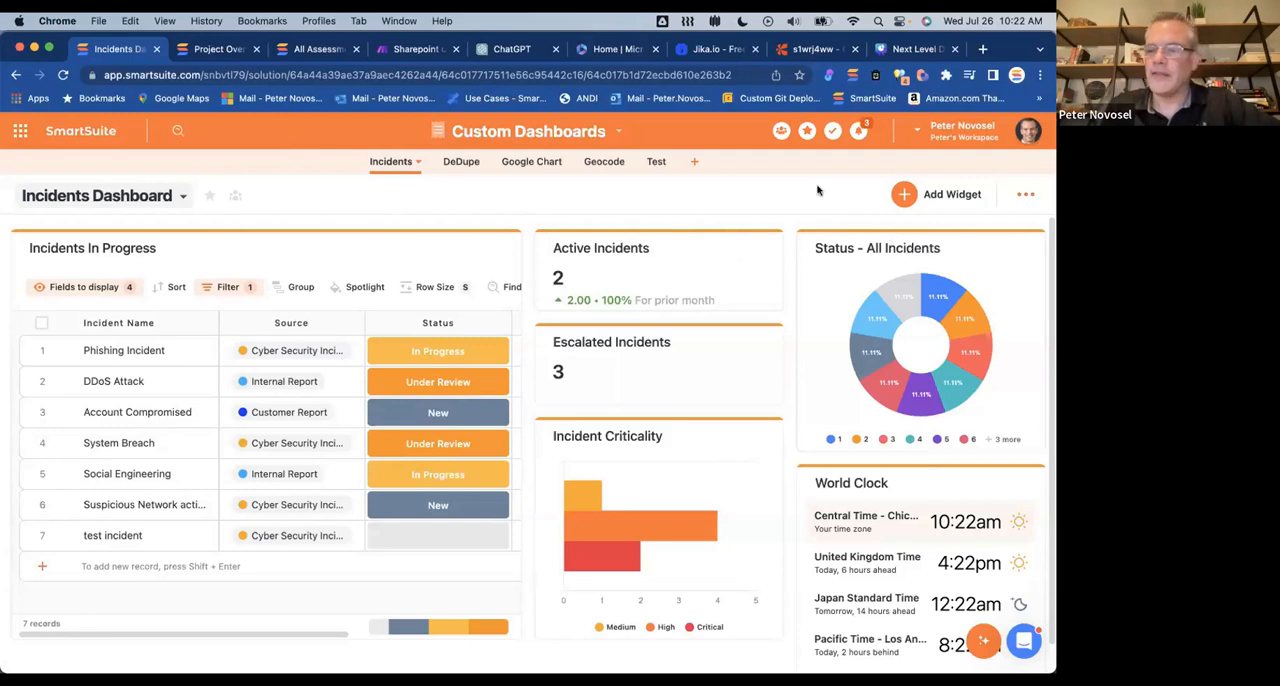
Step: Return to the view named Dashboard and narrow the Sample widget to about its Response Name and comments columns
{"action": "left_click", "coordinate": [165, 196]}
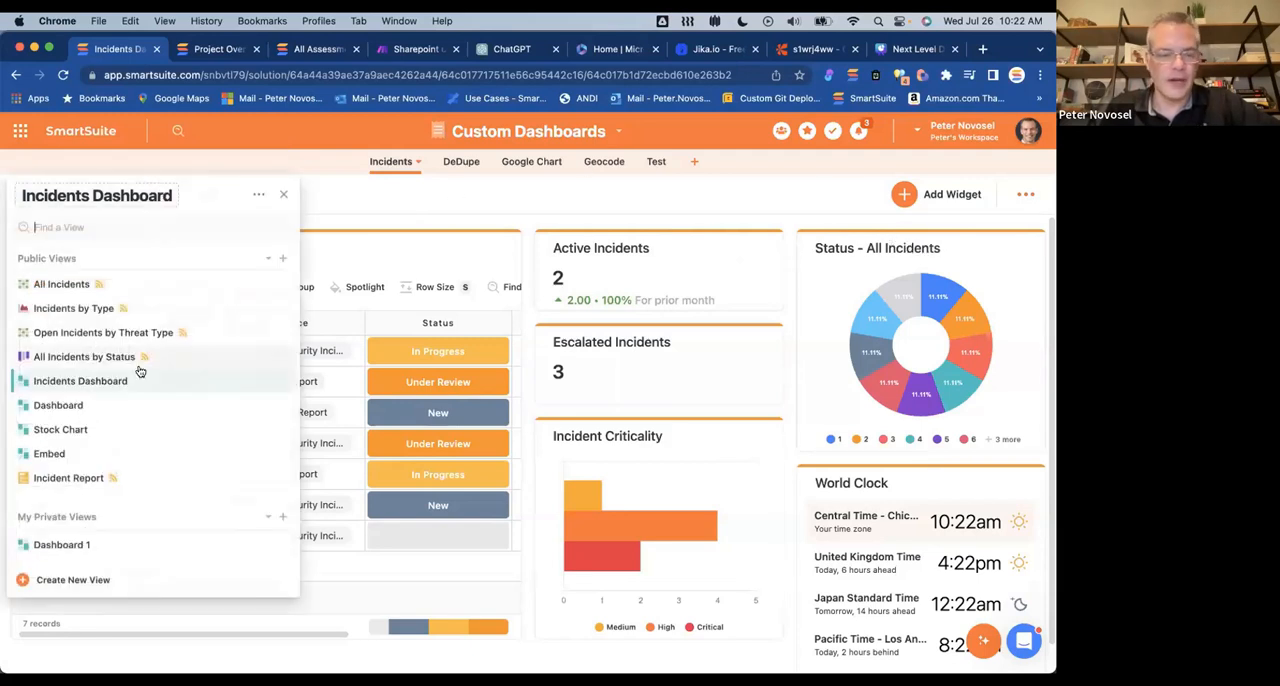
{"action": "left_click", "coordinate": [85, 405]}
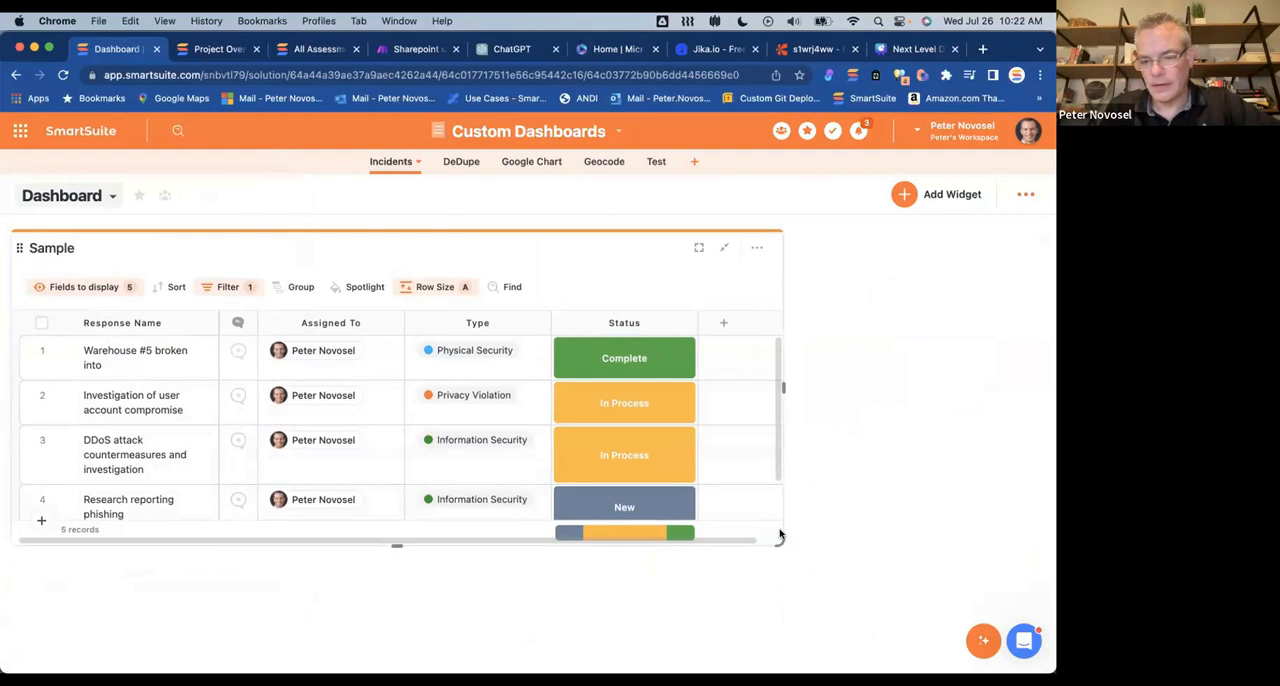
{"action": "left_click_drag", "start_coordinate": [775, 538], "coordinate": [369, 560]}
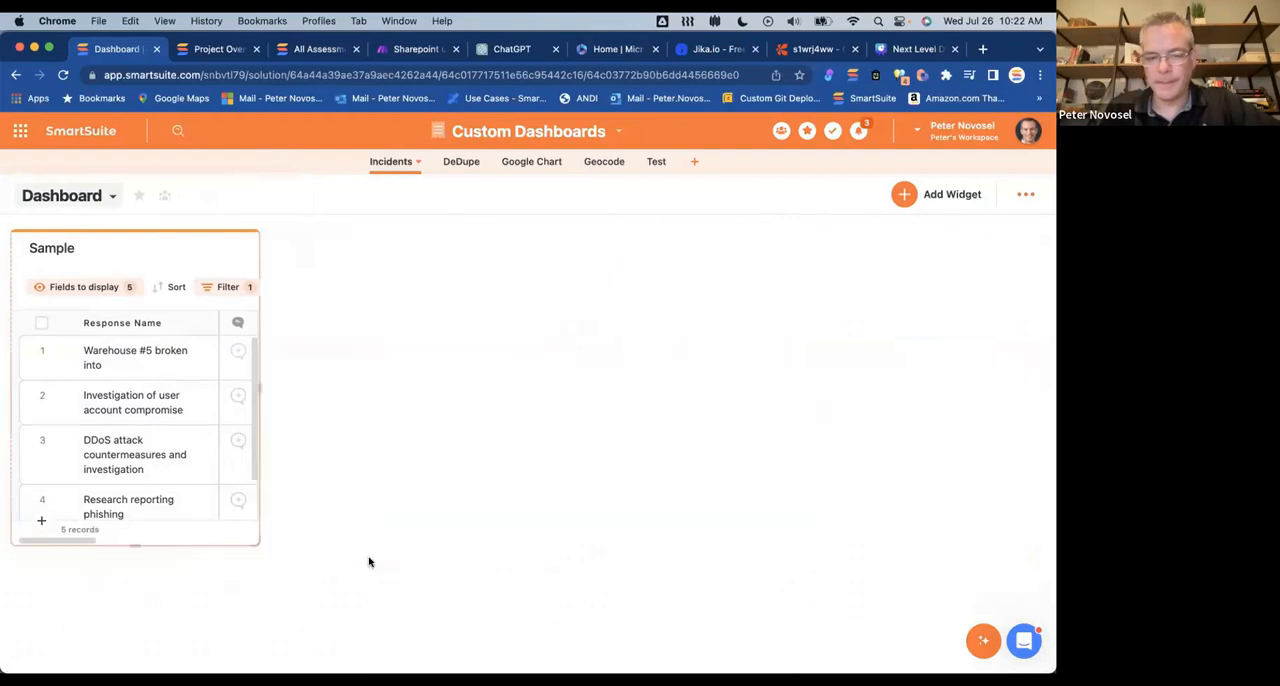
Step: Start a Bar Chart widget from the library's Charts category and check its Solution choices
{"action": "left_click", "coordinate": [904, 195]}
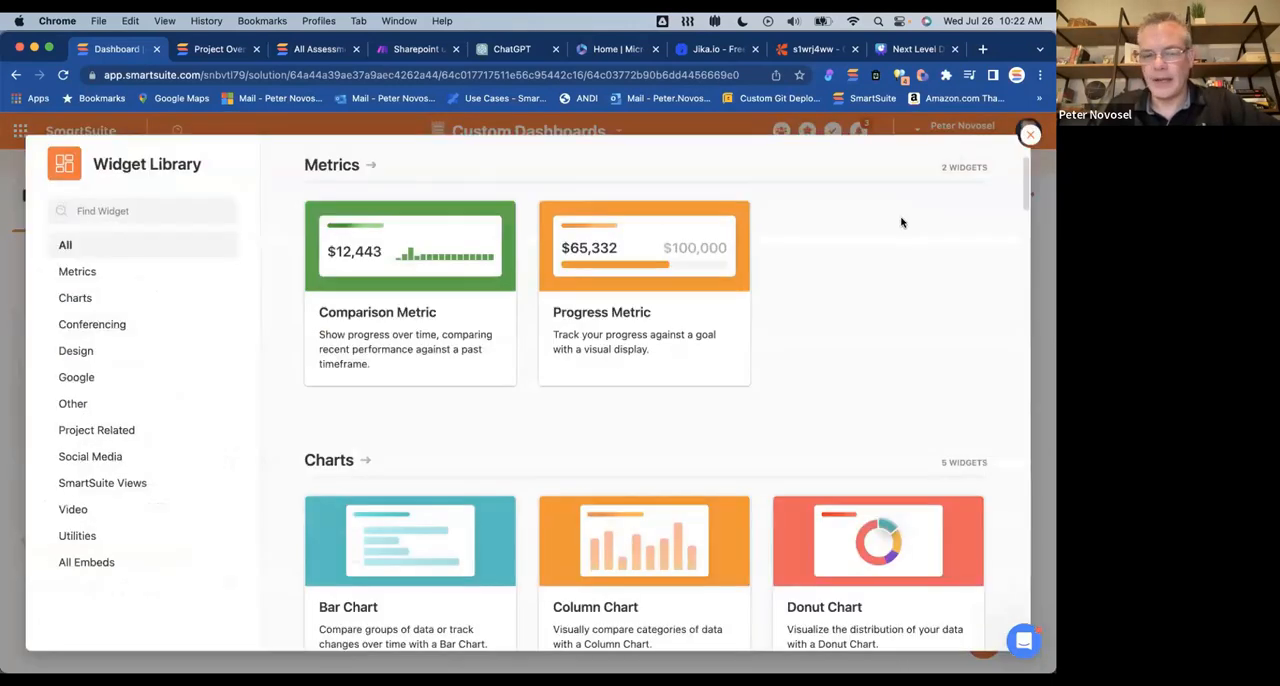
{"action": "left_click", "coordinate": [76, 298]}
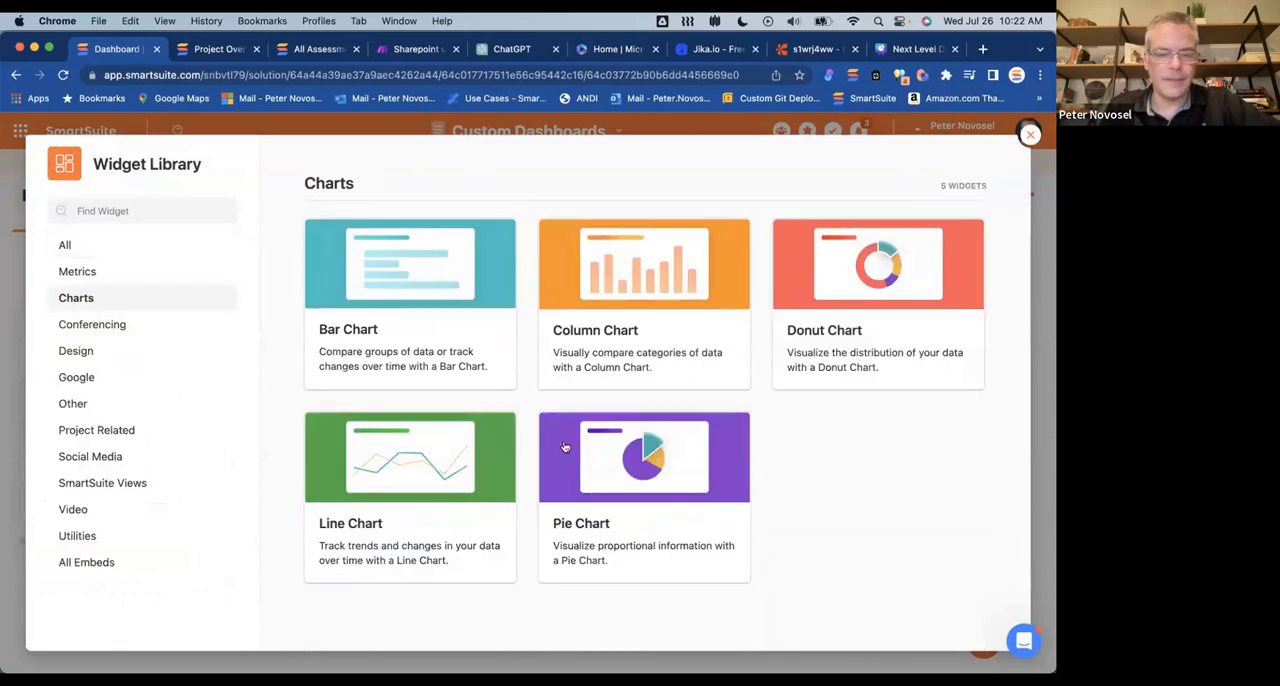
{"action": "left_click", "coordinate": [457, 368]}
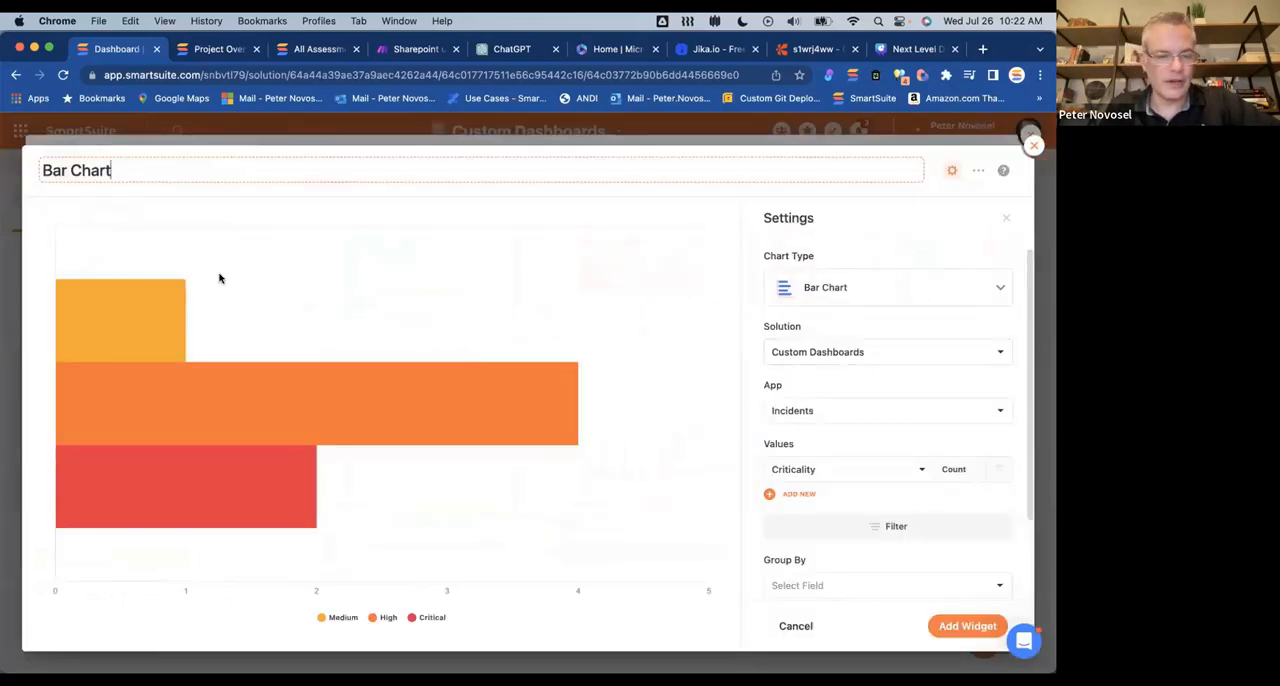
{"action": "left_click", "coordinate": [828, 354]}
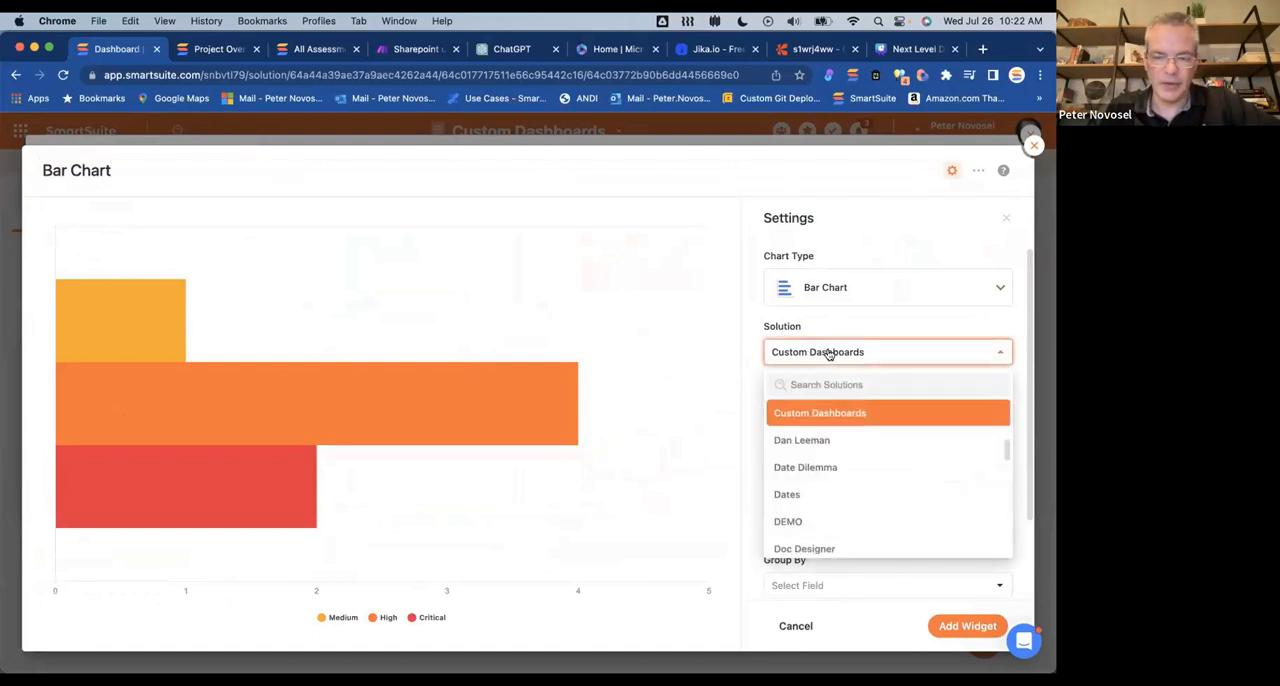
{"action": "left_click", "coordinate": [828, 354]}
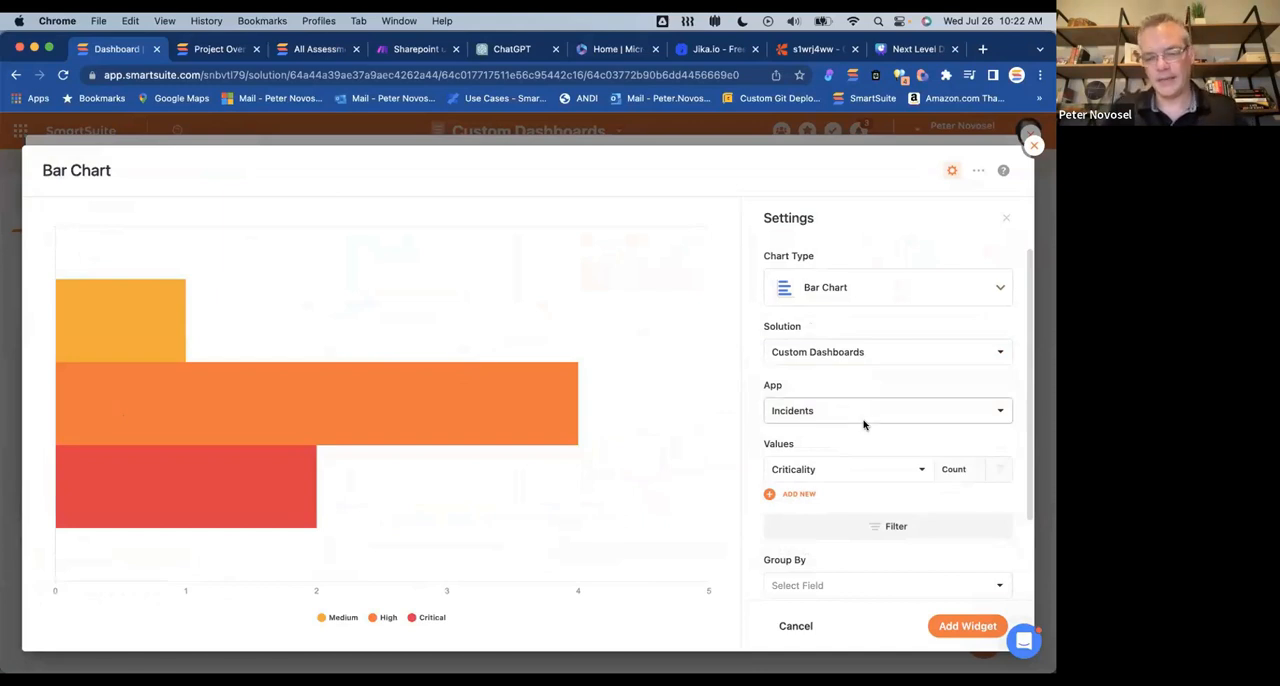
Step: Add a blank Incident Name filter to the bar chart and expand its Chart Total and Benchmark Line settings
{"action": "scroll", "coordinate": [864, 425], "scroll_direction": "down", "scroll_amount": 3}
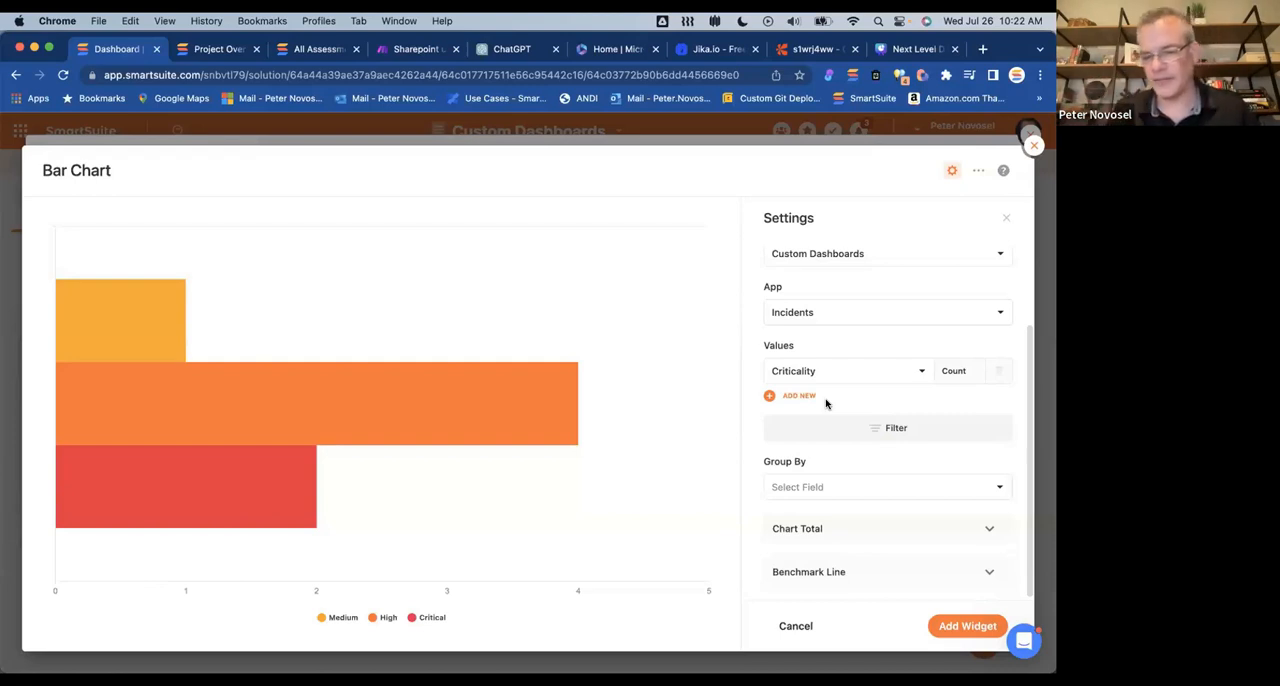
{"action": "left_click", "coordinate": [884, 436]}
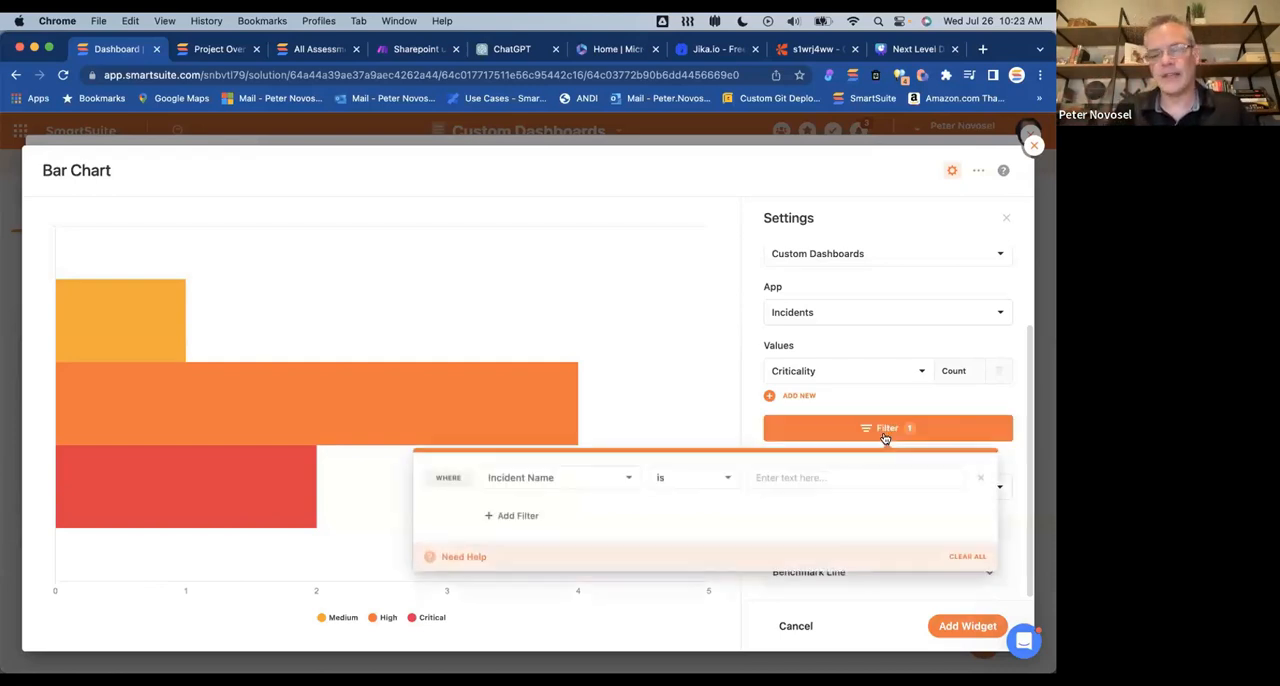
{"action": "left_click", "coordinate": [748, 420]}
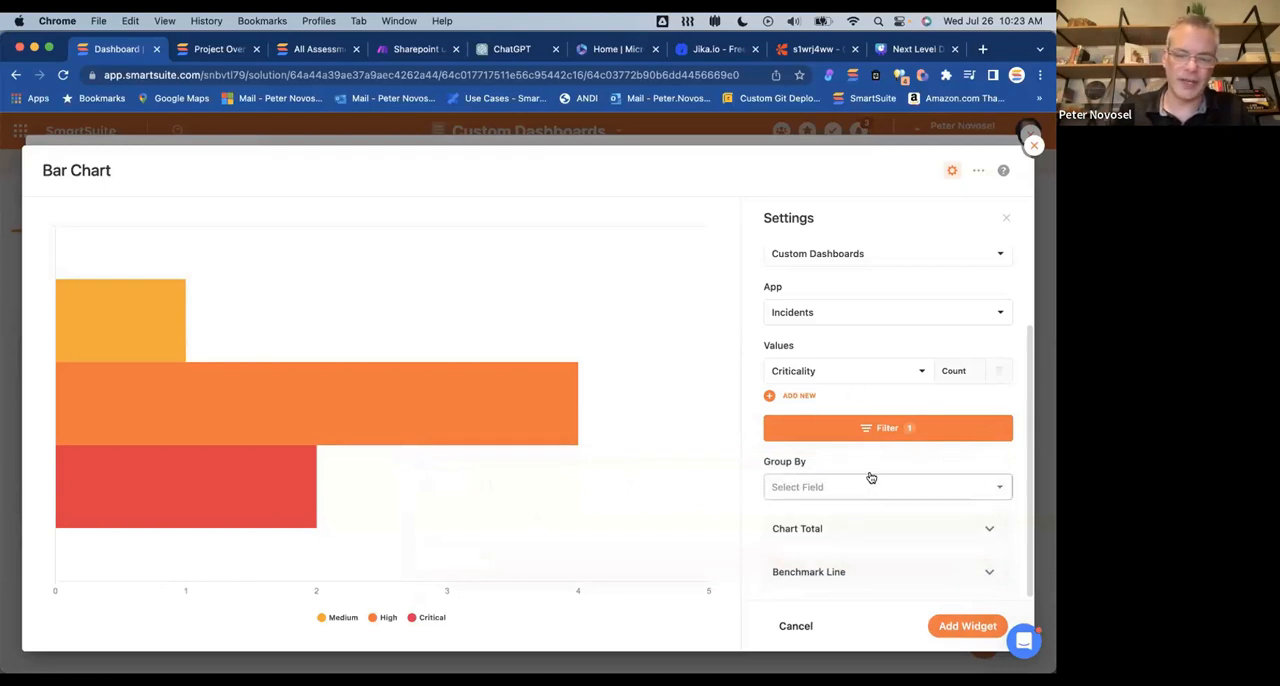
{"action": "left_click", "coordinate": [847, 538]}
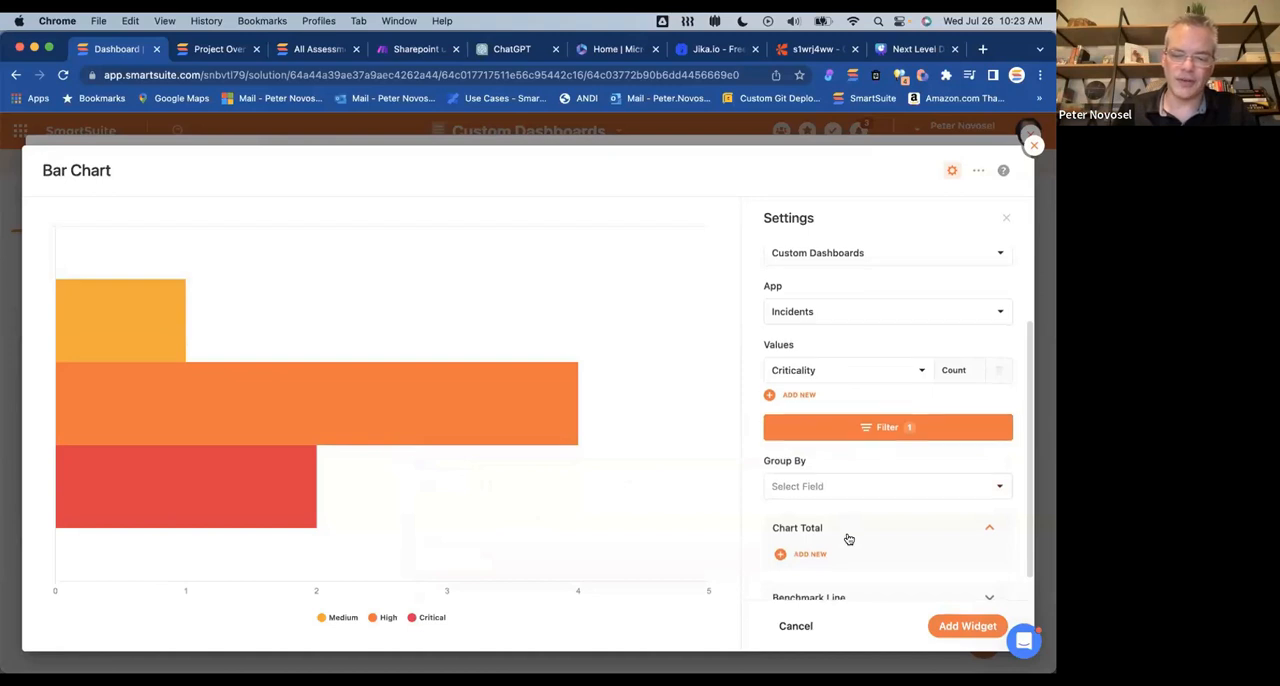
{"action": "scroll", "coordinate": [845, 550], "scroll_direction": "down", "scroll_amount": 1}
{"action": "left_click", "coordinate": [833, 571]}
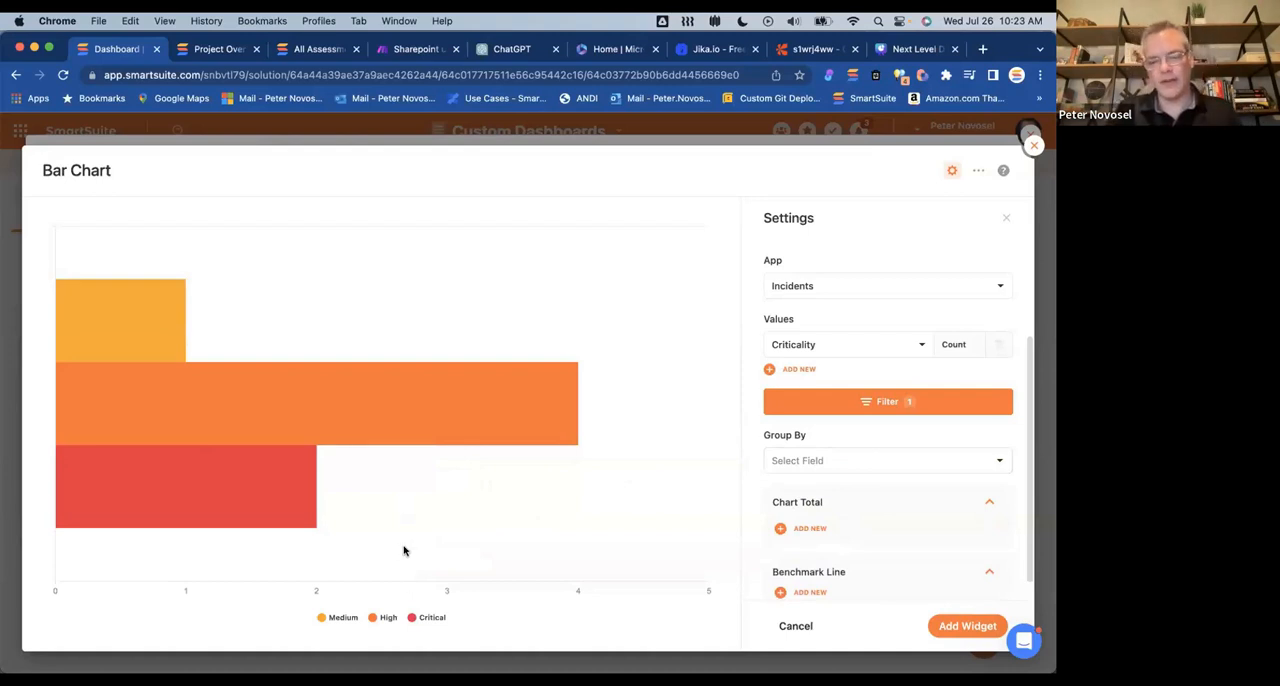
{"action": "scroll", "coordinate": [920, 320], "scroll_direction": "down", "scroll_amount": 1}
{"action": "scroll", "coordinate": [920, 320], "scroll_direction": "down", "scroll_amount": 1}
{"action": "scroll", "coordinate": [919, 321], "scroll_direction": "up", "scroll_amount": 2}
{"action": "scroll", "coordinate": [919, 321], "scroll_direction": "down", "scroll_amount": 2}
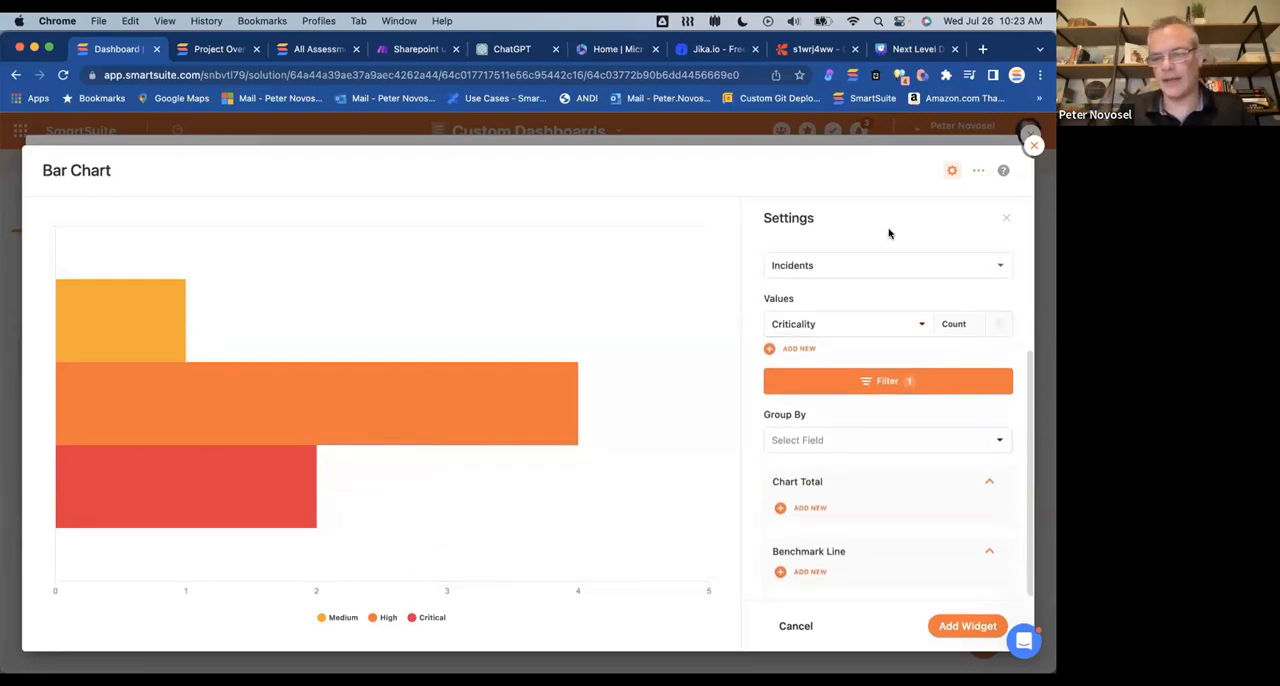
Step: Set the bar chart's Solution to Vulnerability Management
{"action": "mouse_move", "coordinate": [527, 430]}
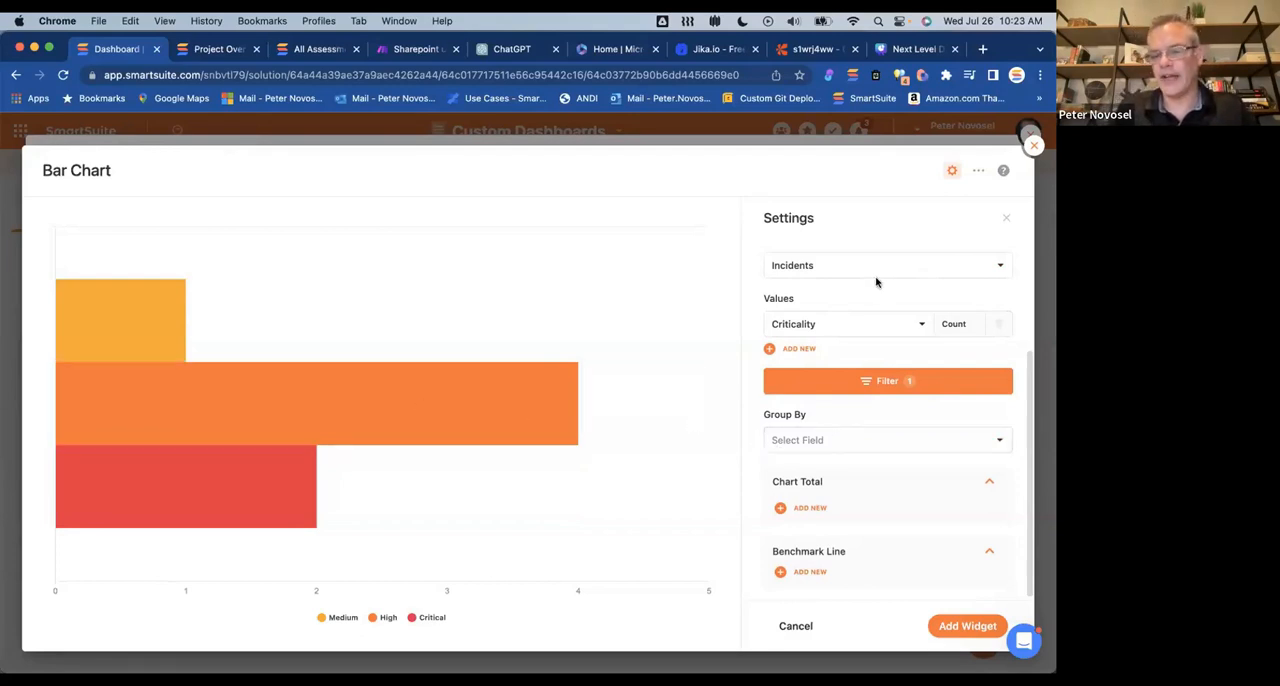
{"action": "left_click", "coordinate": [842, 274]}
{"action": "left_click", "coordinate": [842, 275]}
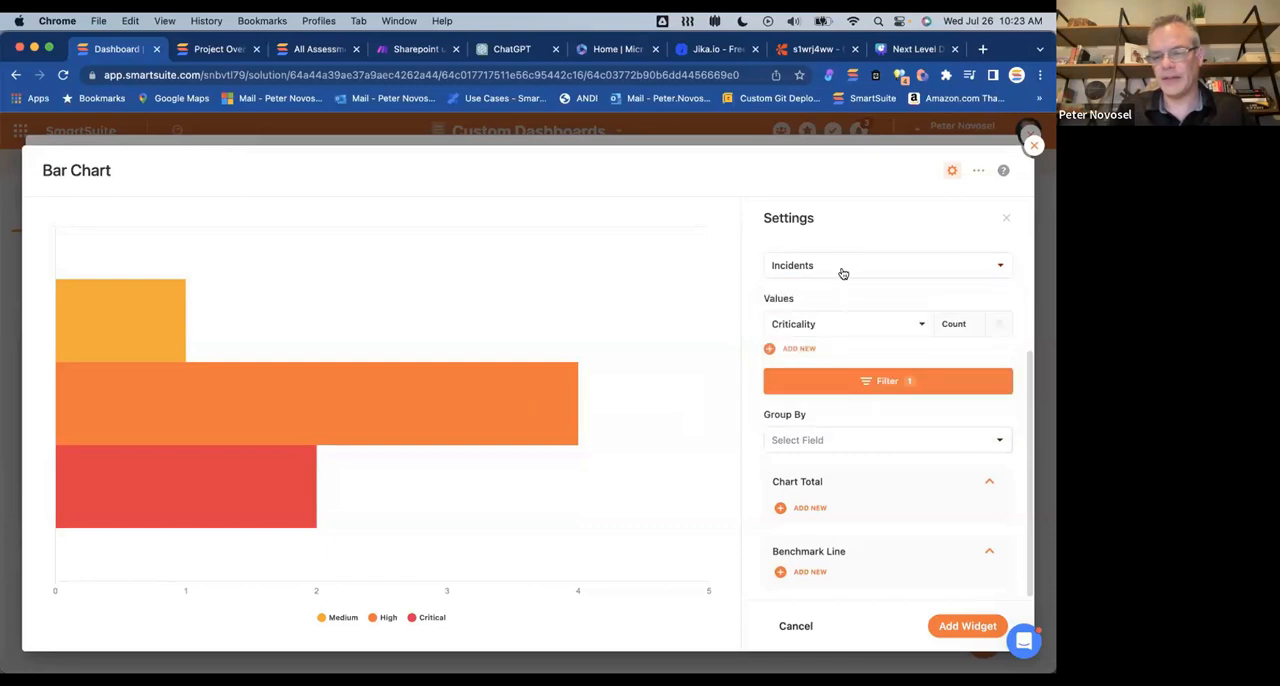
{"action": "scroll", "coordinate": [843, 276], "scroll_direction": "up", "scroll_amount": 2}
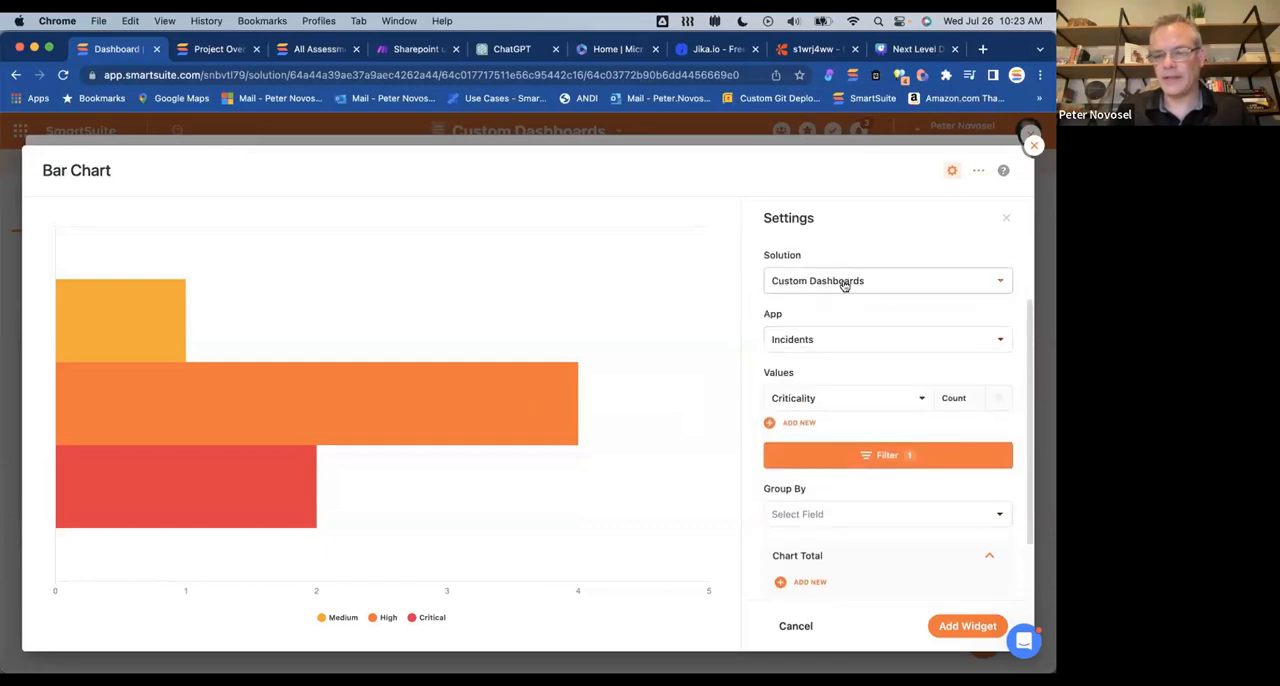
{"action": "left_click", "coordinate": [845, 282]}
{"action": "scroll", "coordinate": [848, 457], "scroll_direction": "down", "scroll_amount": 10}
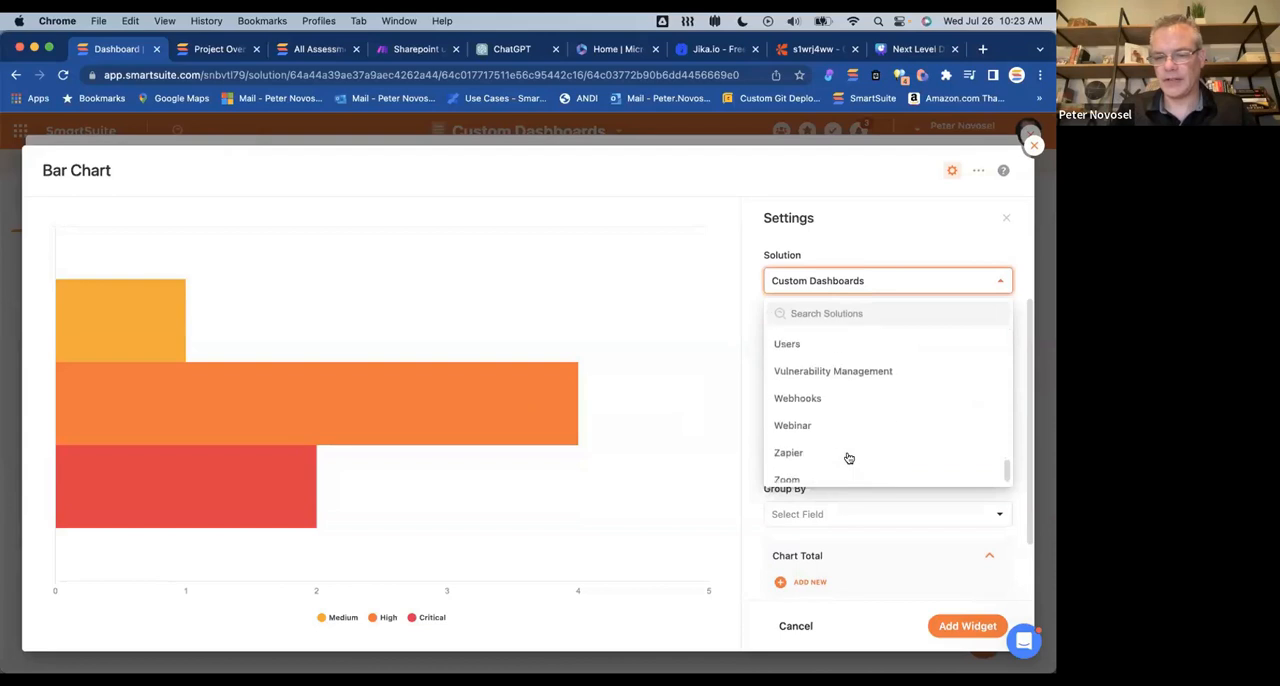
{"action": "left_click", "coordinate": [822, 362]}
{"action": "left_click", "coordinate": [822, 374]}
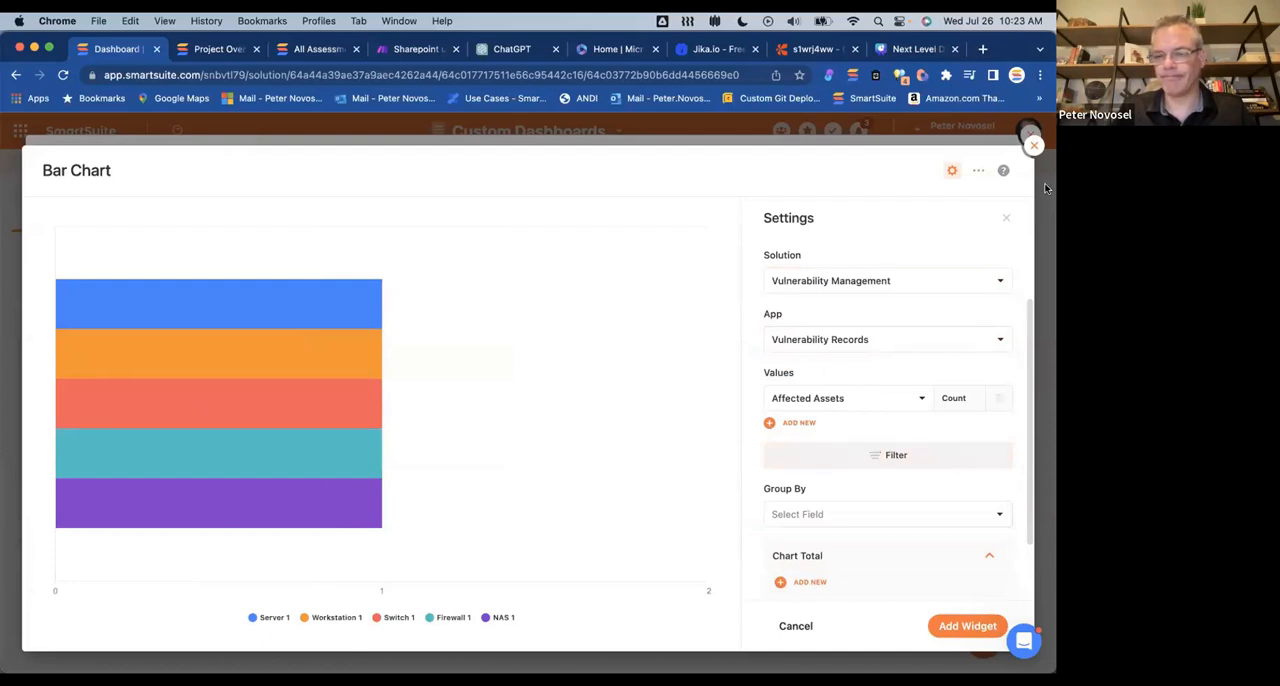
Step: Exit the bar chart setup without saving and close the Widget Library
{"action": "left_click", "coordinate": [1034, 146]}
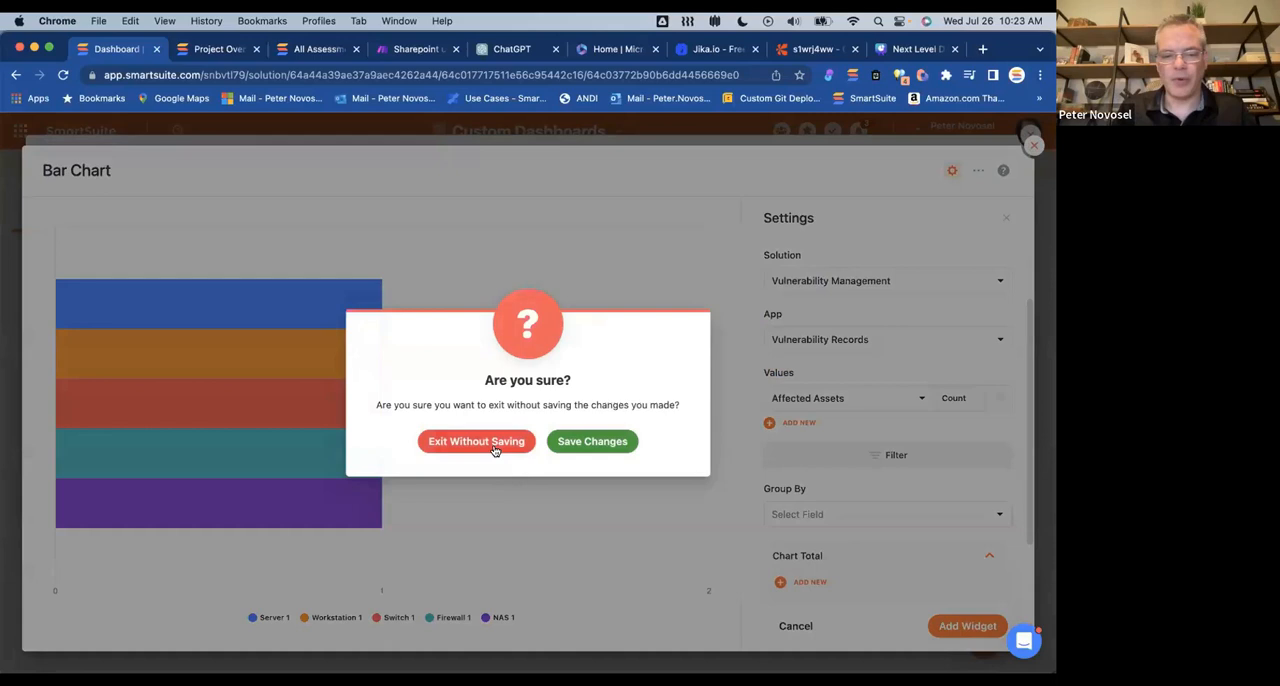
{"action": "left_click", "coordinate": [496, 442]}
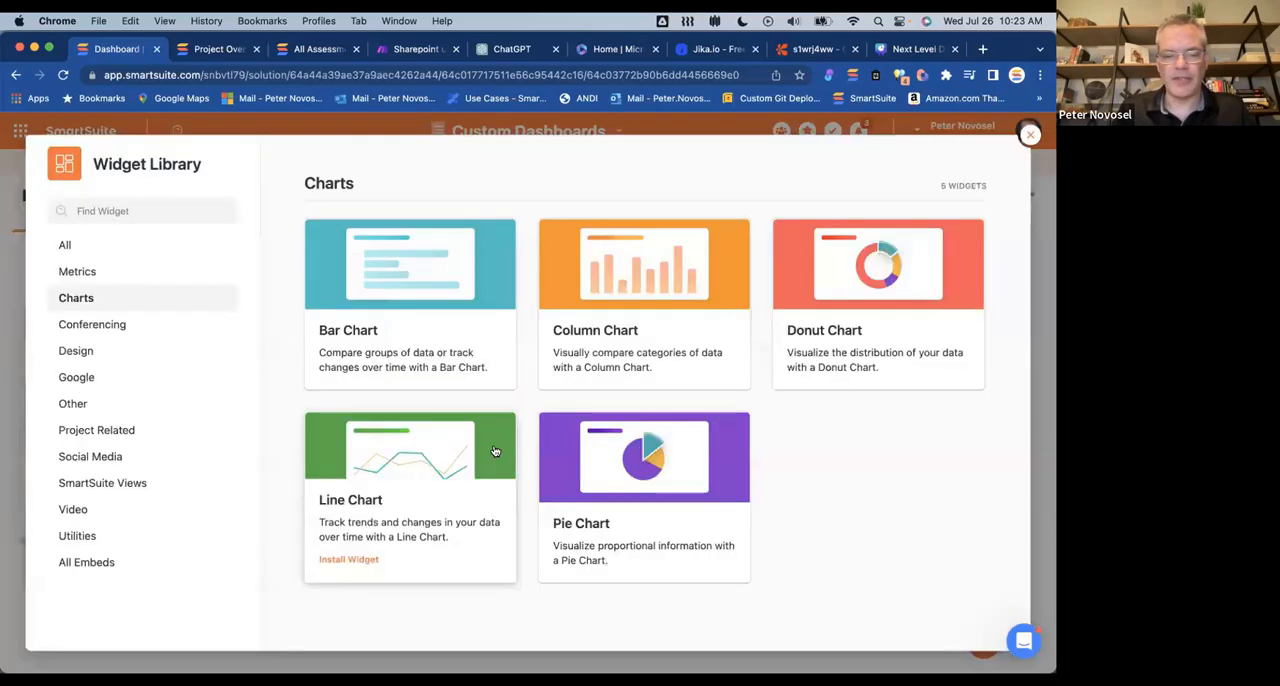
{"action": "left_click", "coordinate": [1030, 134]}
Step: Switch to the Incidents Dashboard view and check the Incidents In Progress widget's options and highlight colors
{"action": "left_click", "coordinate": [114, 194]}
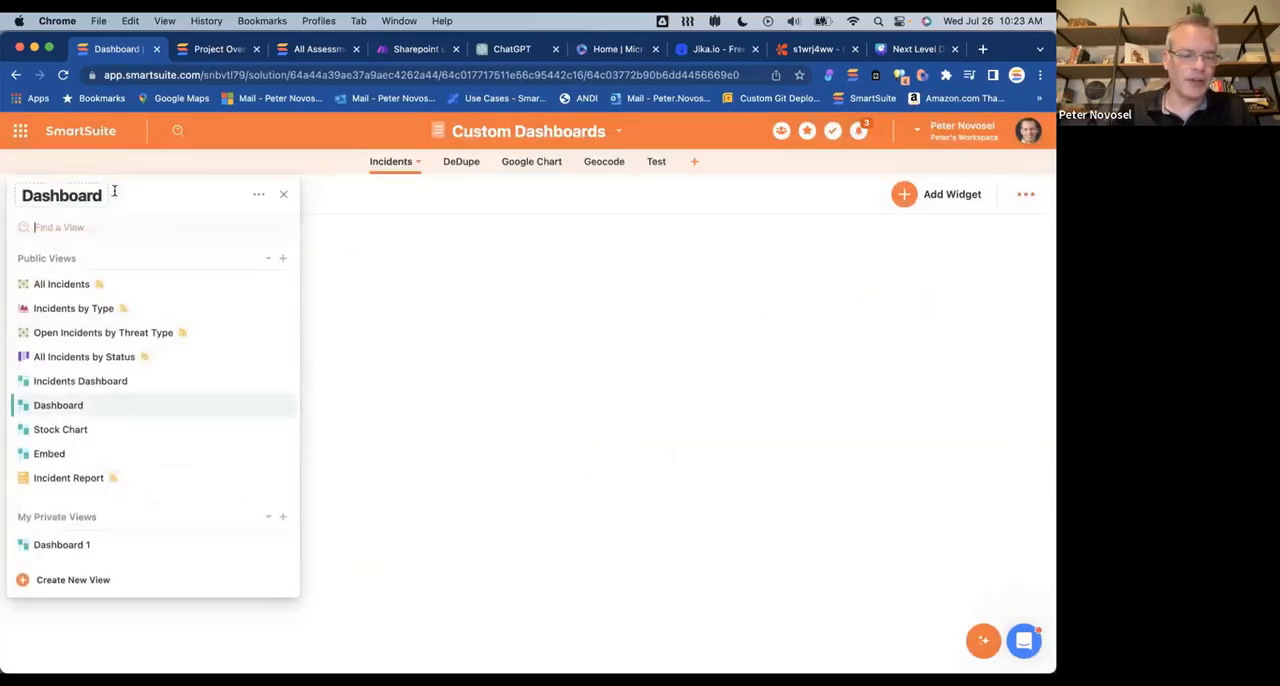
{"action": "left_click", "coordinate": [112, 379]}
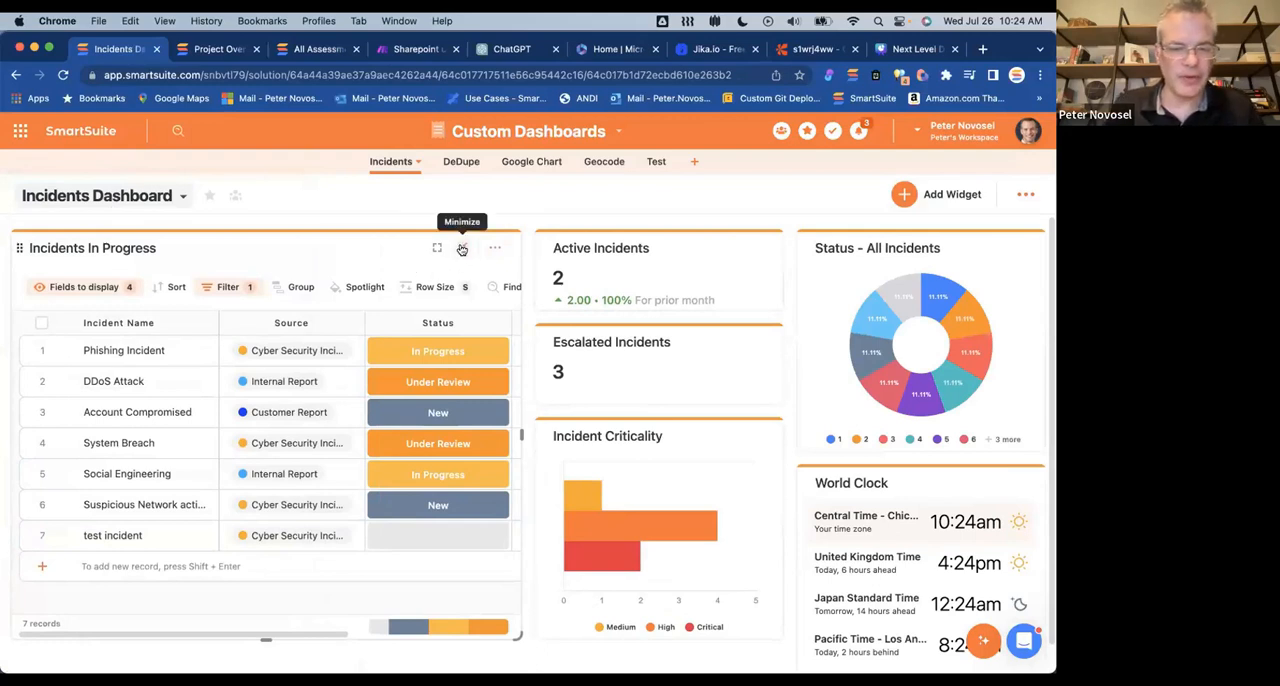
{"action": "left_click", "coordinate": [495, 247]}
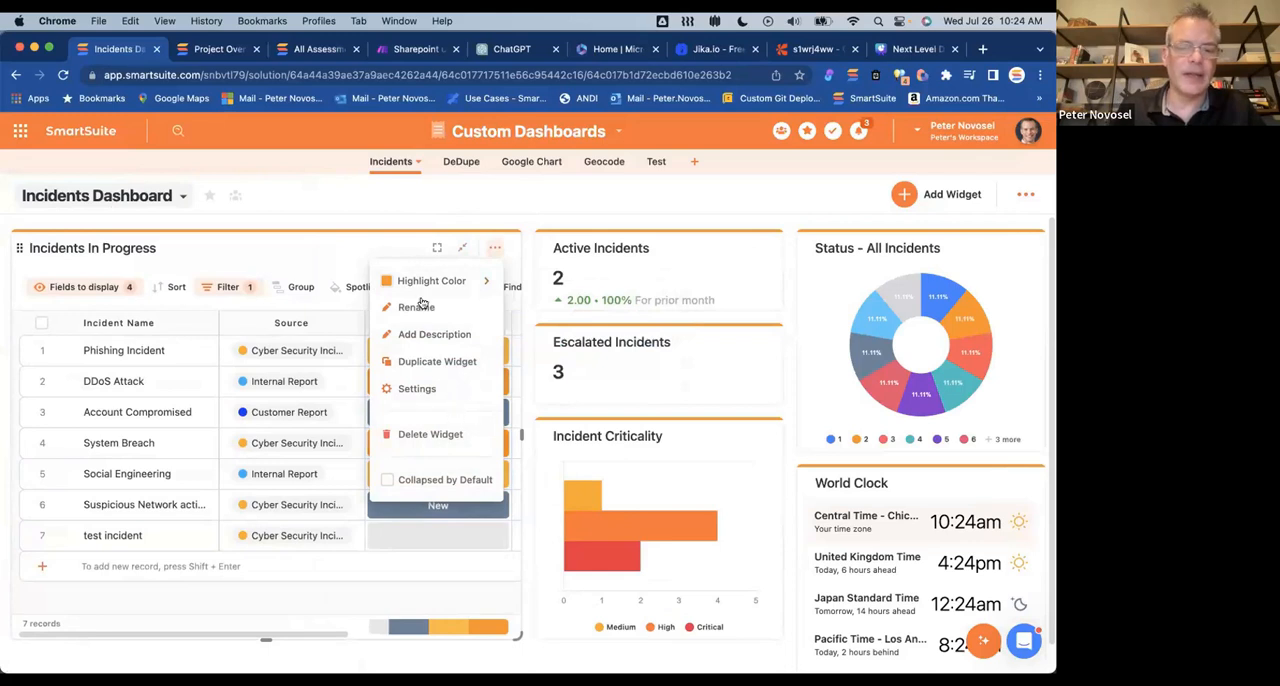
{"action": "mouse_move", "coordinate": [385, 280]}
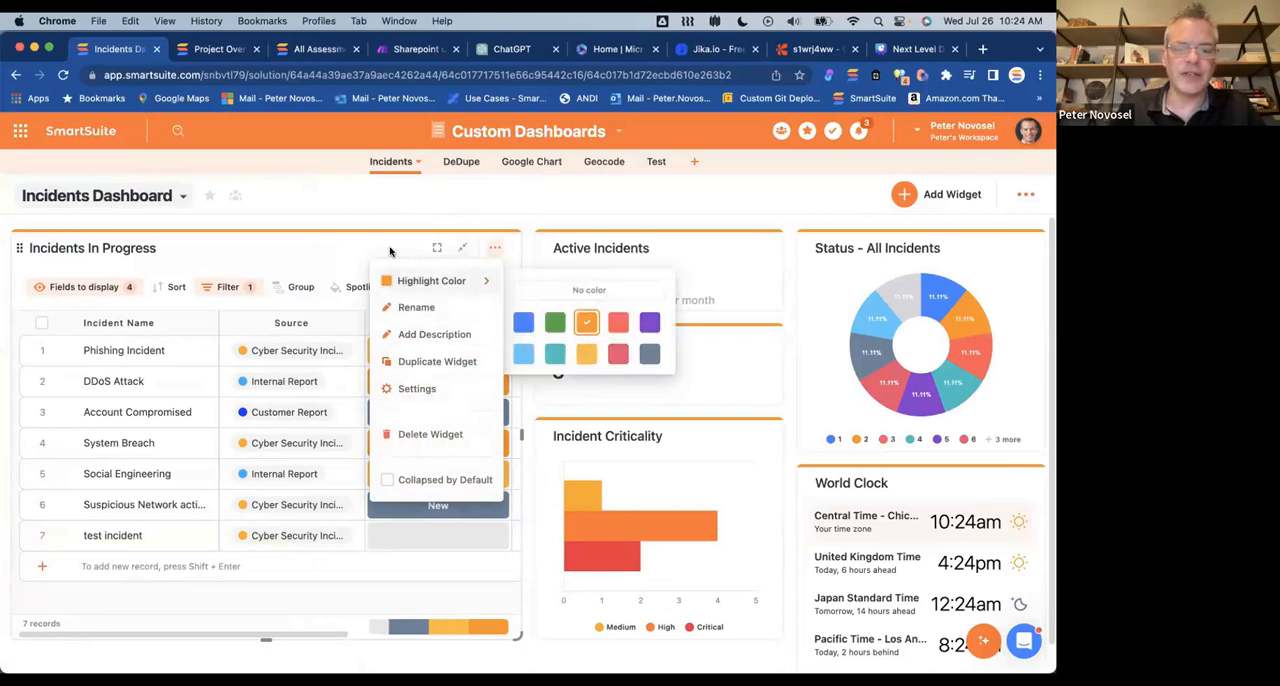
{"action": "left_click", "coordinate": [392, 251]}
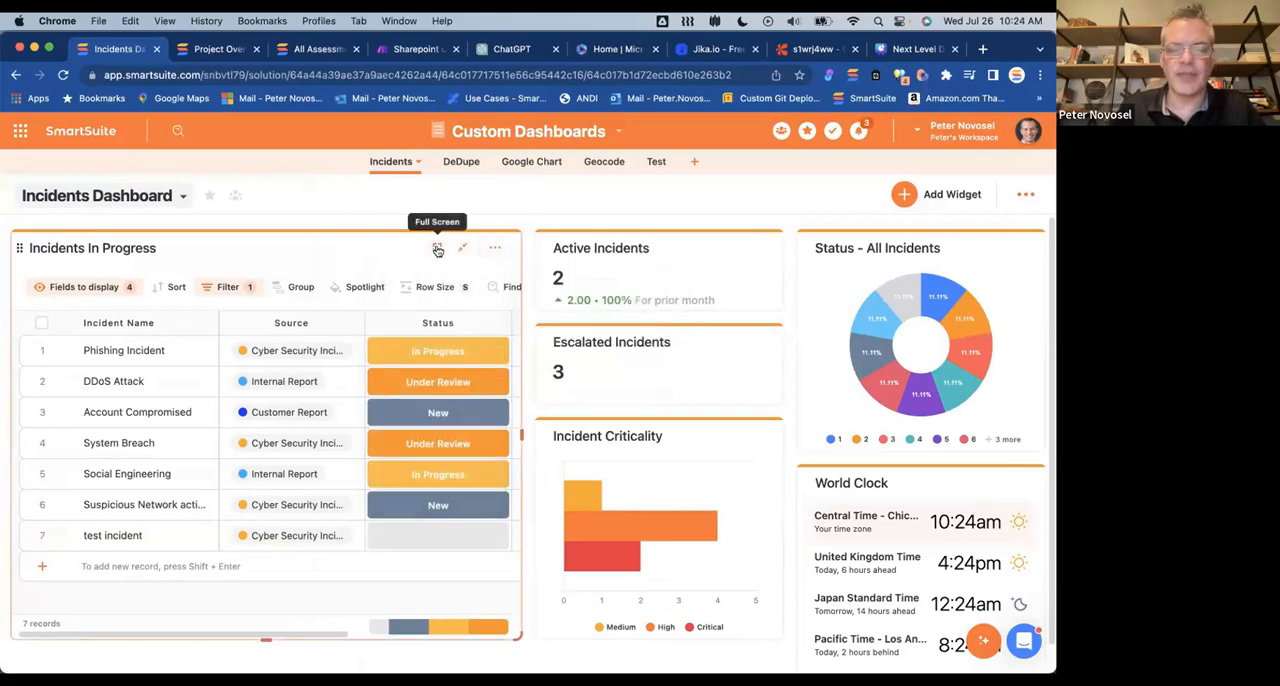
Step: View the Incidents In Progress widget in full screen and return to the dashboard
{"action": "left_click", "coordinate": [437, 251]}
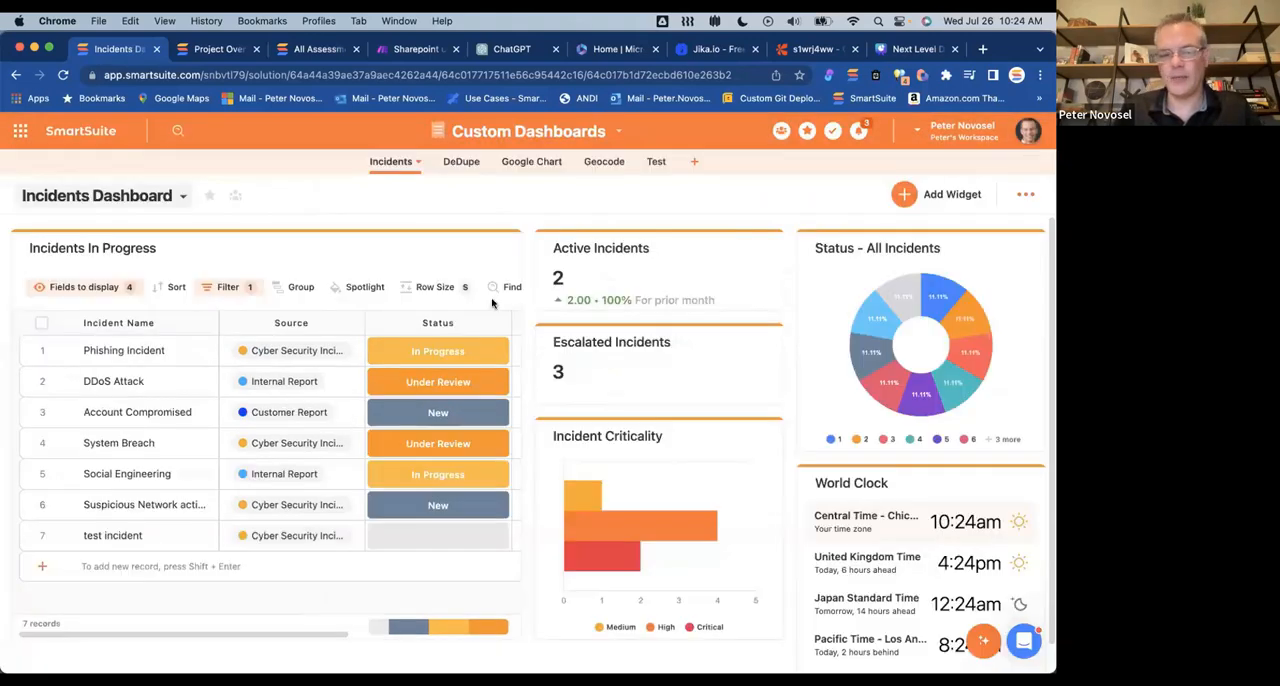
{"action": "left_click", "coordinate": [1034, 145]}
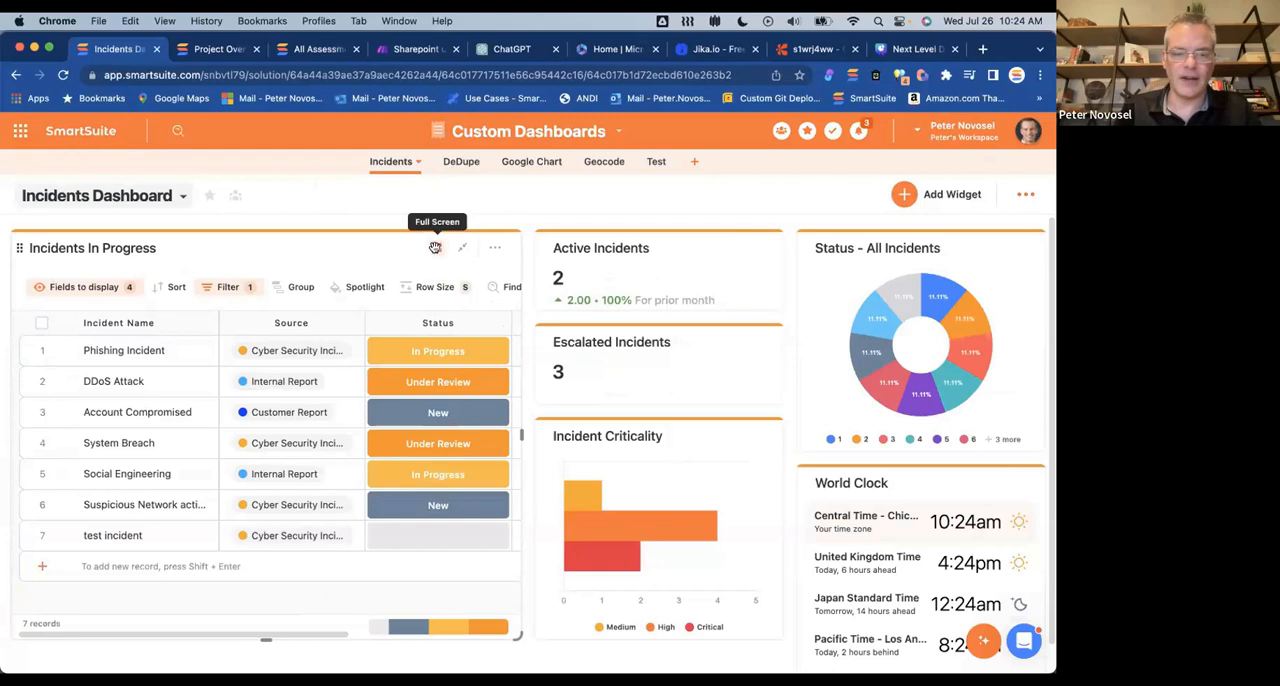
{"action": "left_click", "coordinate": [435, 247]}
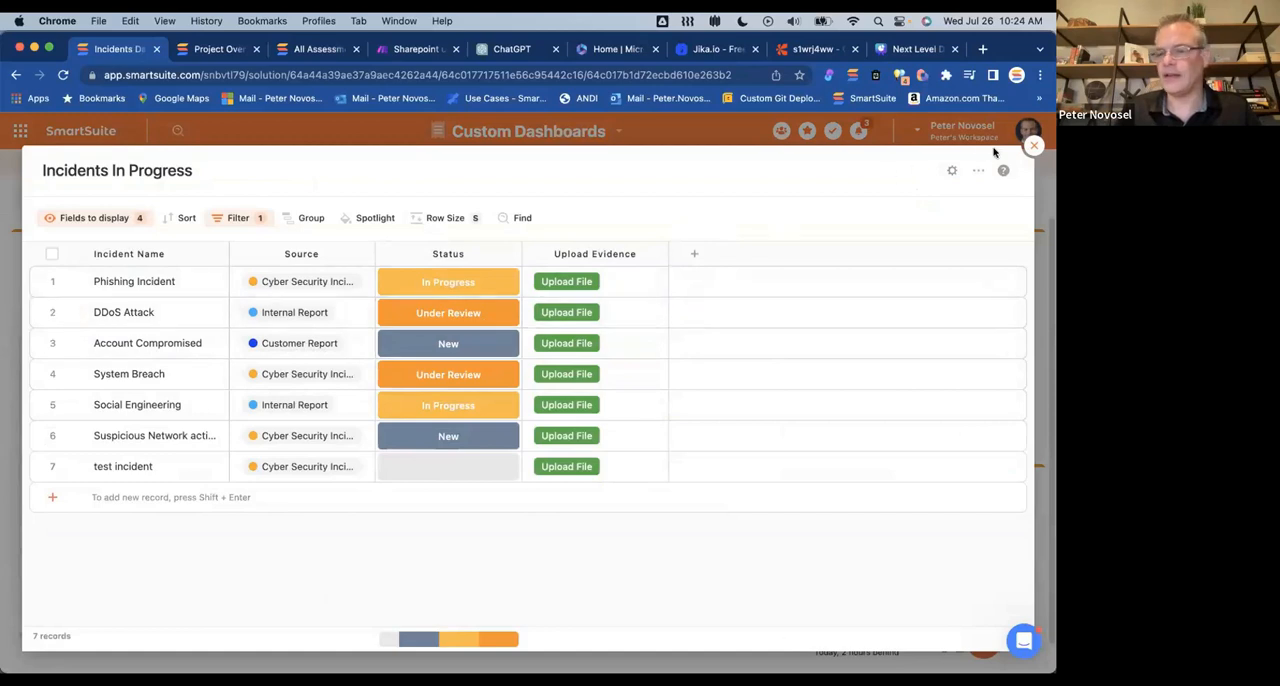
{"action": "left_click", "coordinate": [1034, 147]}
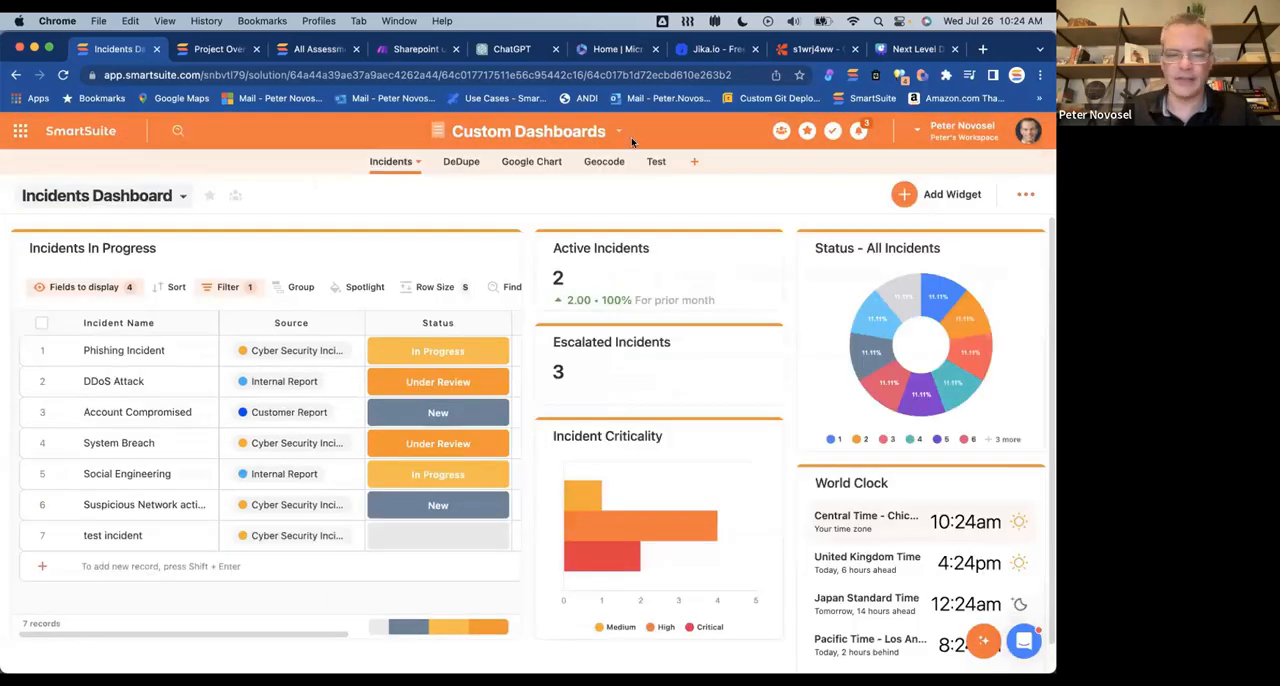
Step: Minimize the Incidents In Progress, Active Incidents and Escalated Incidents widgets
{"action": "left_click", "coordinate": [463, 249]}
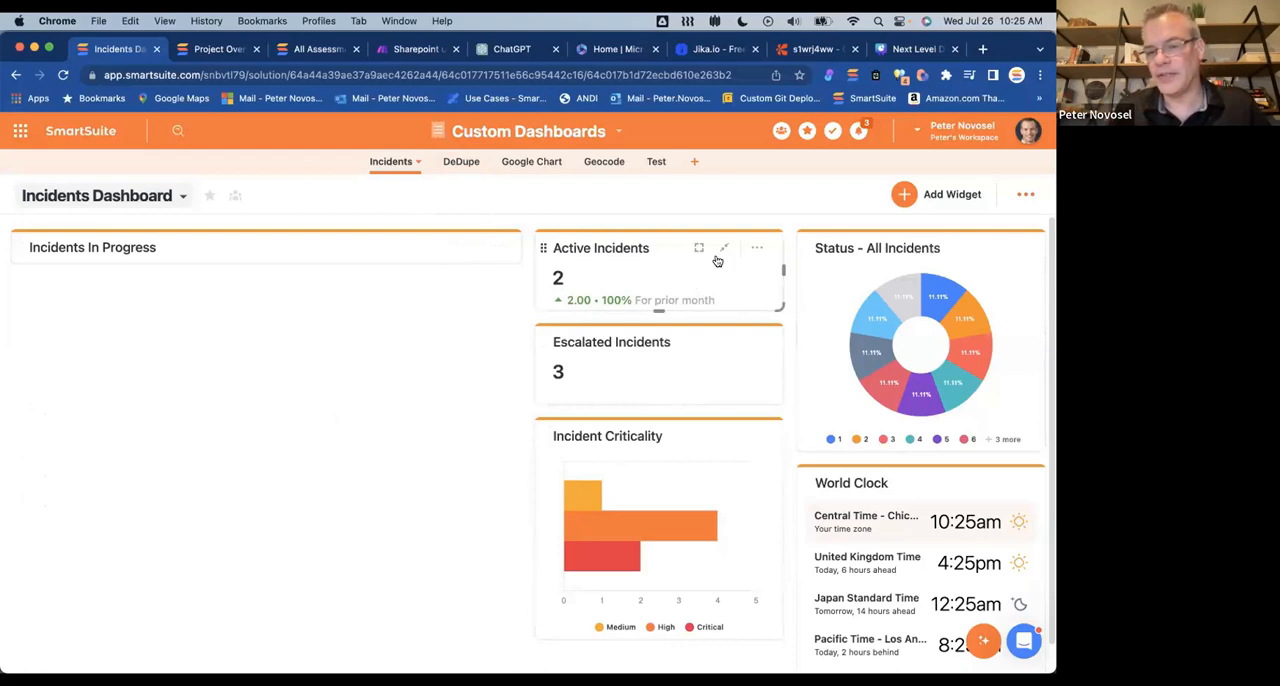
{"action": "left_click", "coordinate": [724, 248]}
{"action": "left_click", "coordinate": [726, 295]}
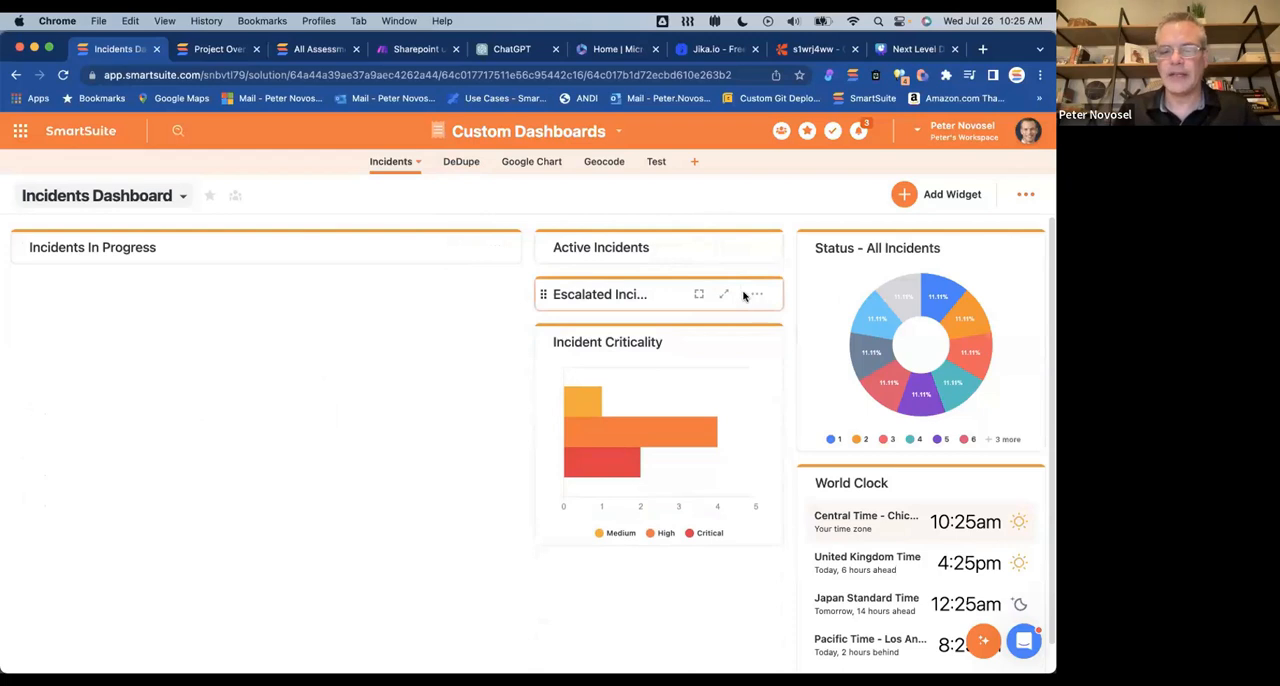
Step: Set the Incidents In Progress widget to Collapsed by Default
{"action": "left_click", "coordinate": [495, 247]}
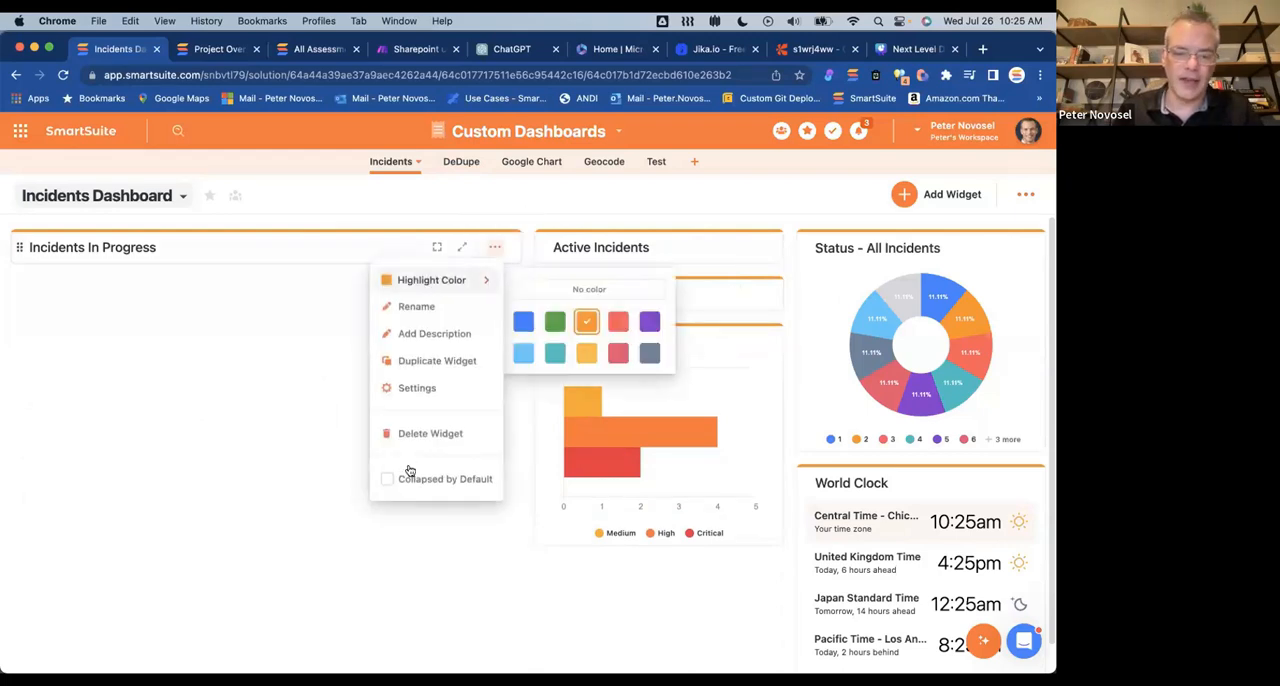
{"action": "left_click", "coordinate": [387, 479]}
{"action": "left_click", "coordinate": [297, 466]}
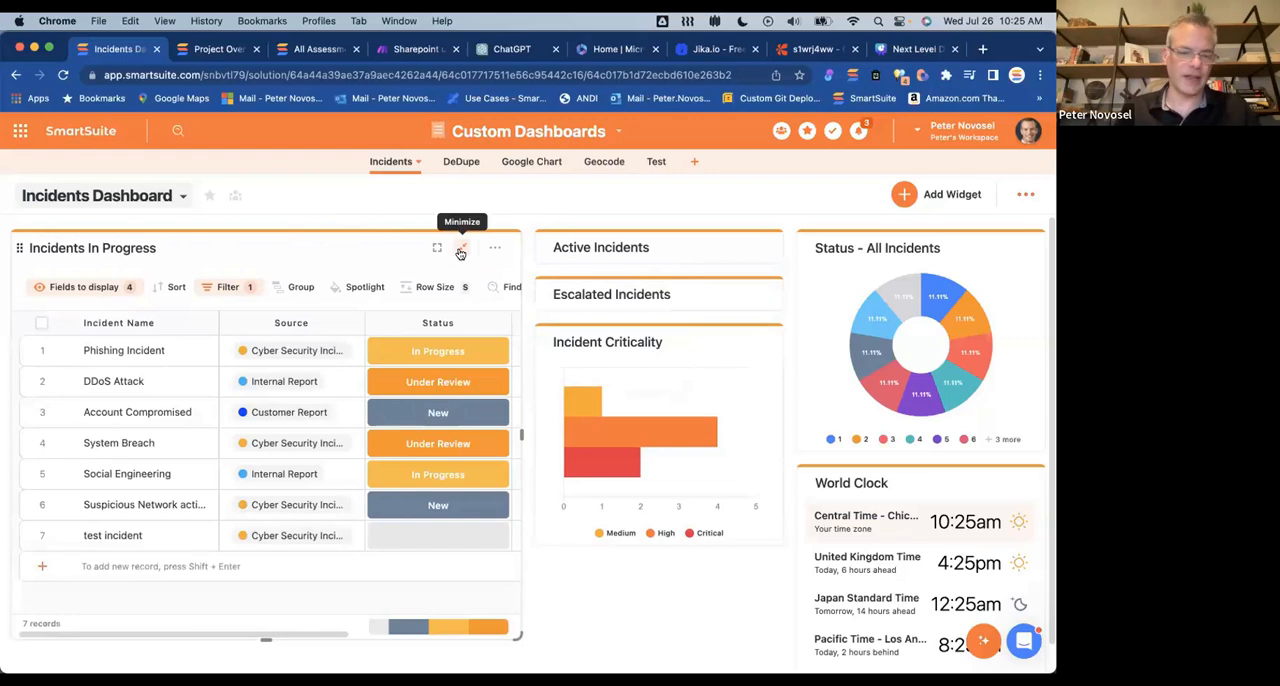
Step: Turn off Collapsed by Default for the Incidents In Progress widget
{"action": "left_click", "coordinate": [495, 251]}
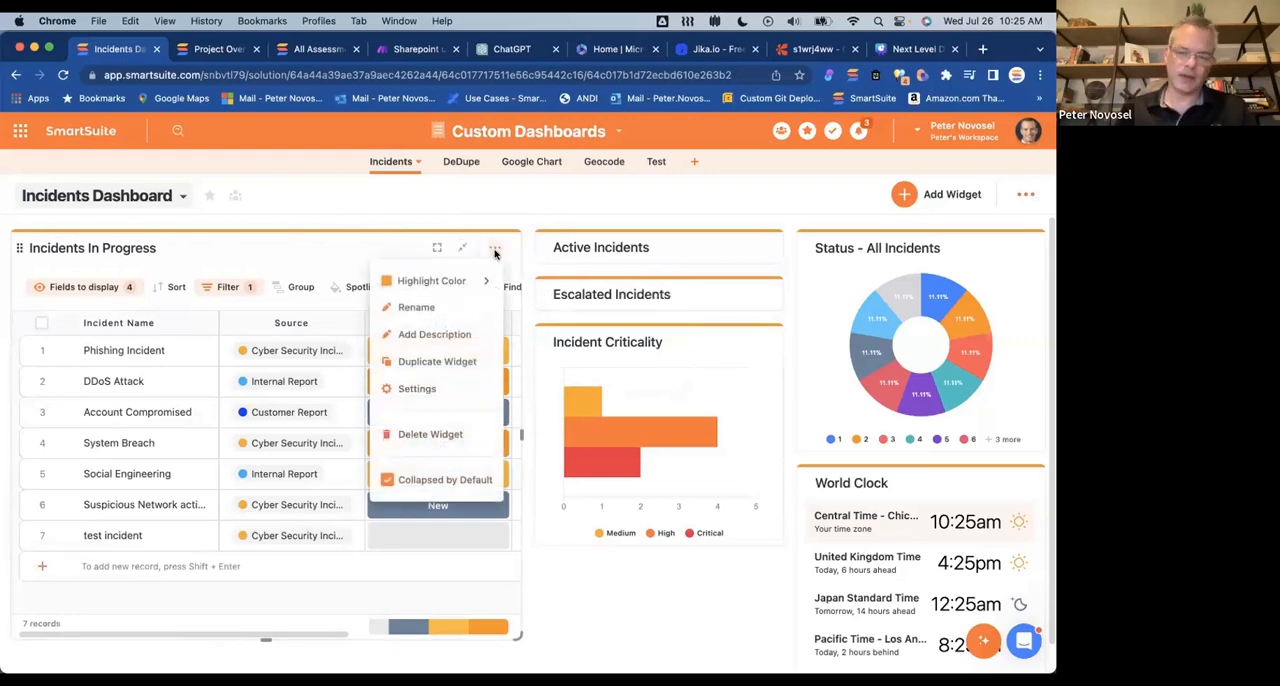
{"action": "left_click", "coordinate": [389, 480]}
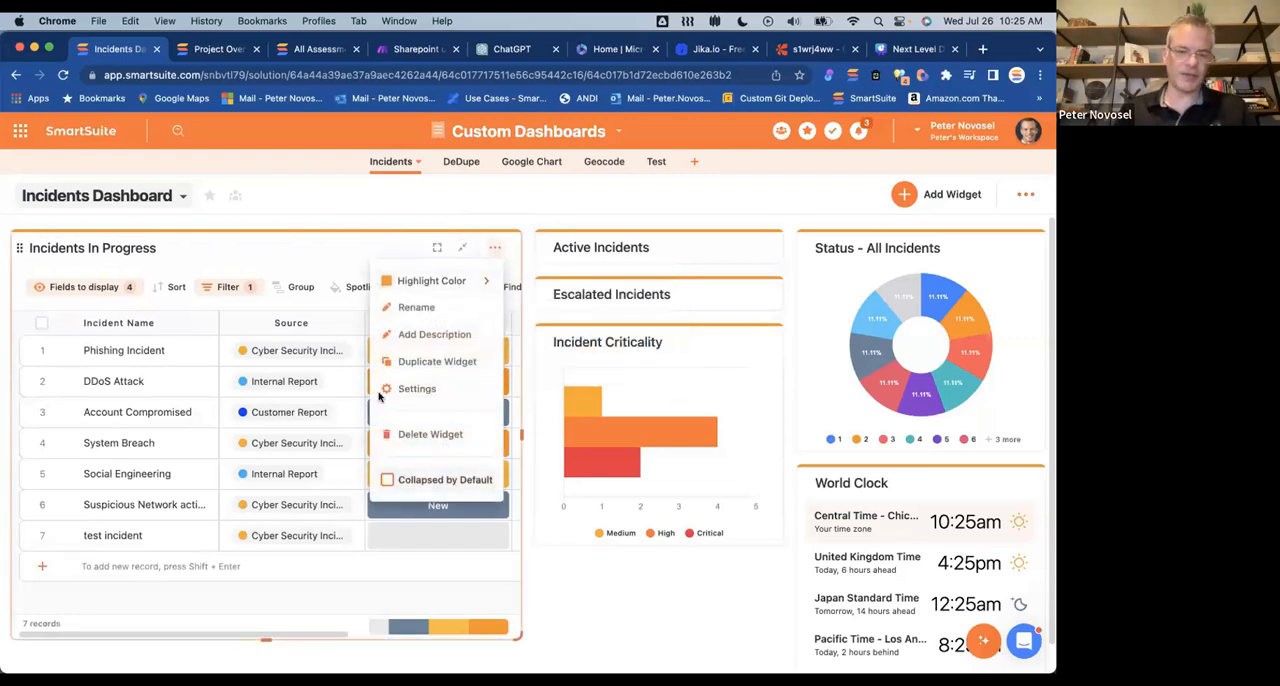
{"action": "left_click", "coordinate": [377, 215]}
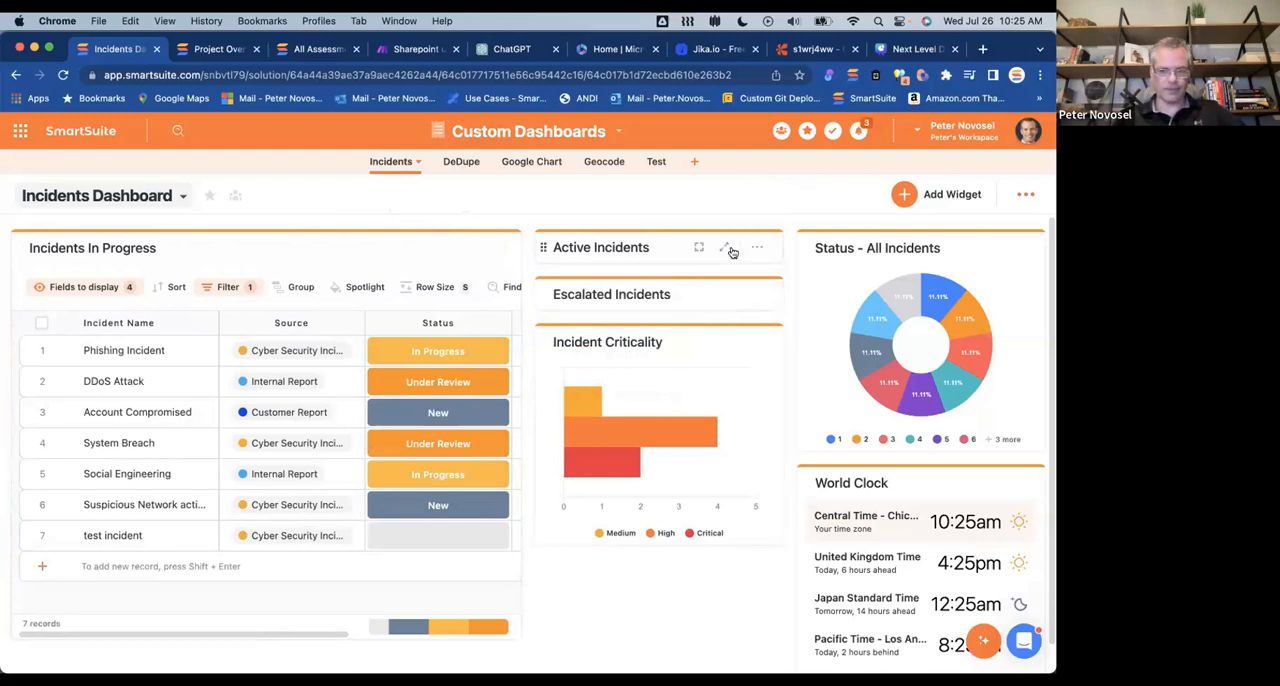
{"action": "left_click", "coordinate": [724, 249]}
{"action": "left_click", "coordinate": [724, 249]}
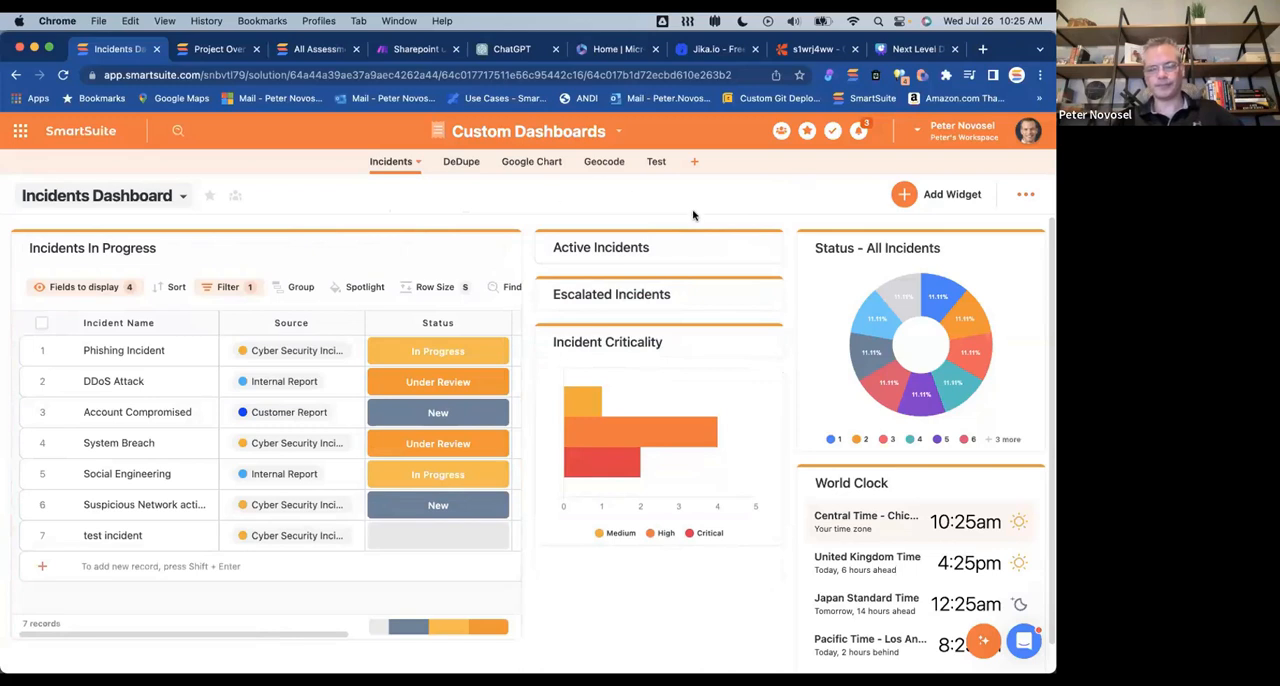
{"action": "left_click", "coordinate": [182, 196]}
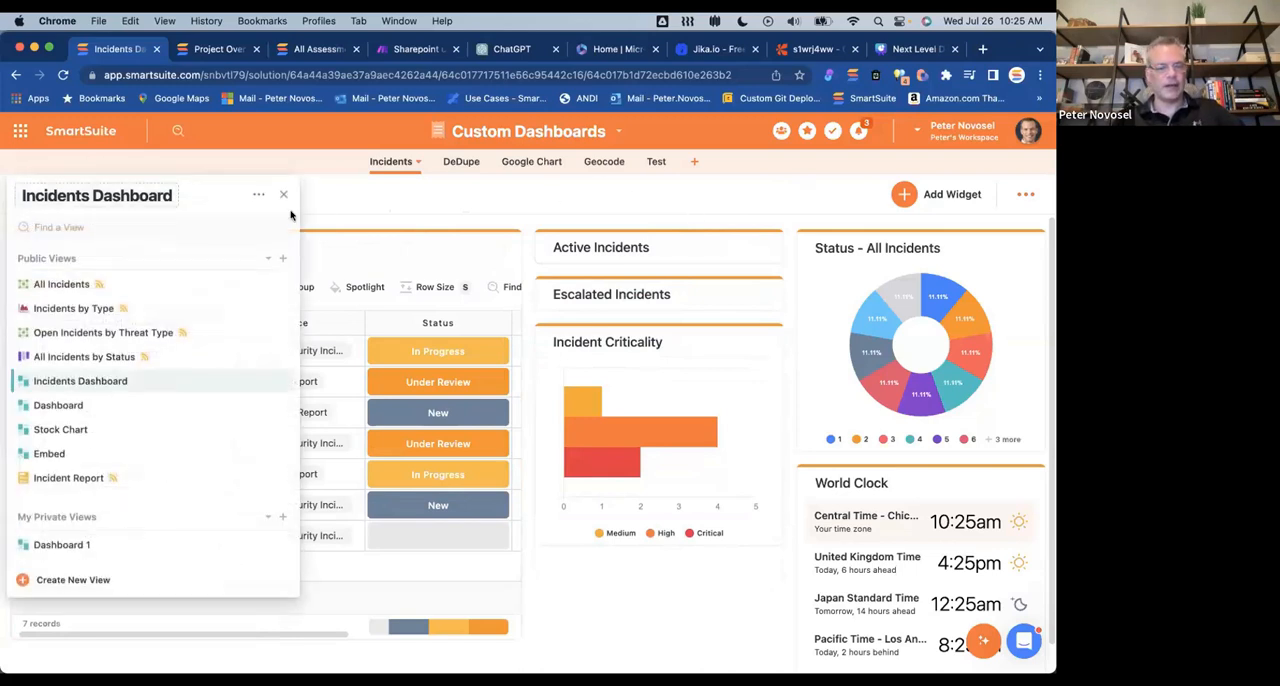
{"action": "left_click", "coordinate": [365, 211]}
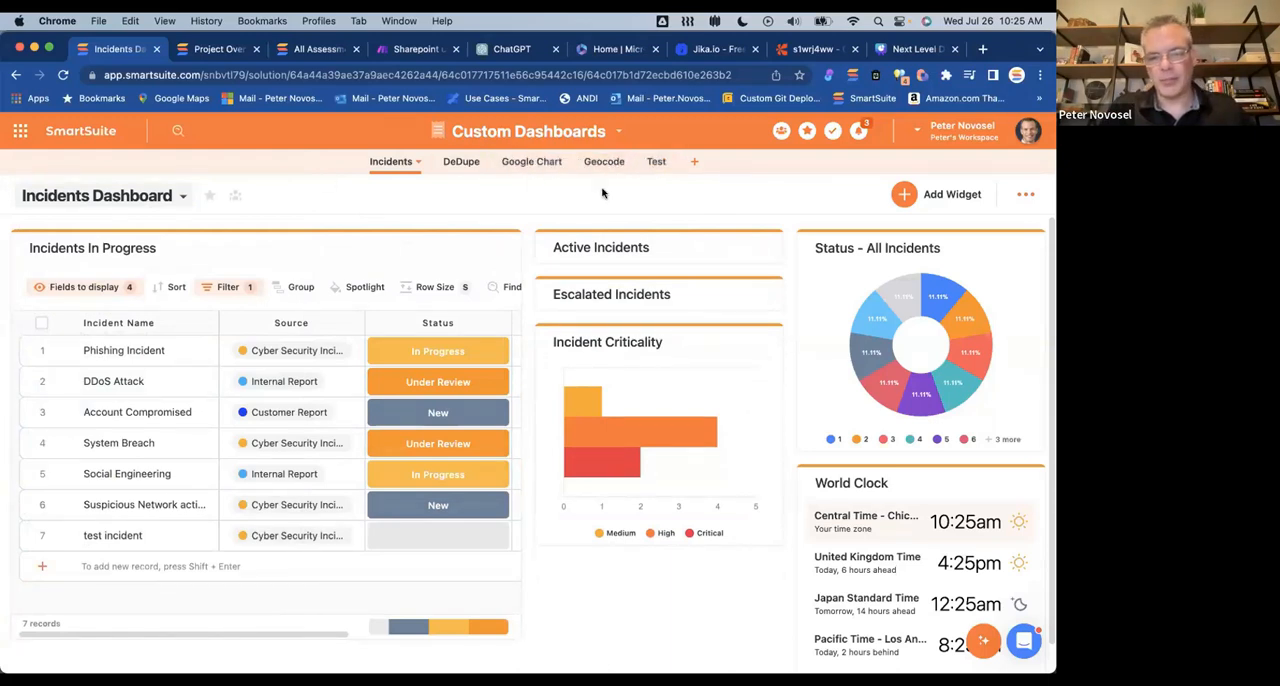
Step: Create a new app in the Custom Dashboards solution and name it Dashboard
{"action": "left_click", "coordinate": [695, 163]}
{"action": "left_click", "coordinate": [679, 163]}
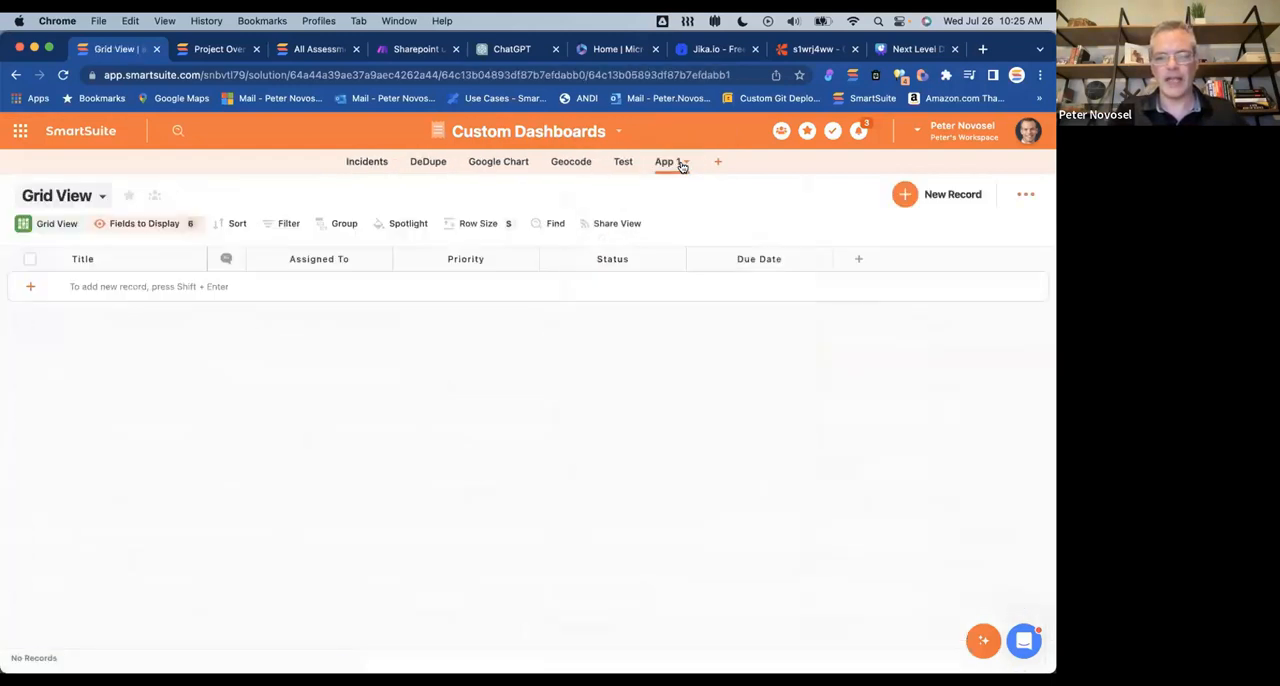
{"action": "left_click", "coordinate": [670, 166]}
{"action": "key", "text": "super+a"}
{"action": "type", "text": "Dashboard"}
{"action": "left_click", "coordinate": [452, 397]}
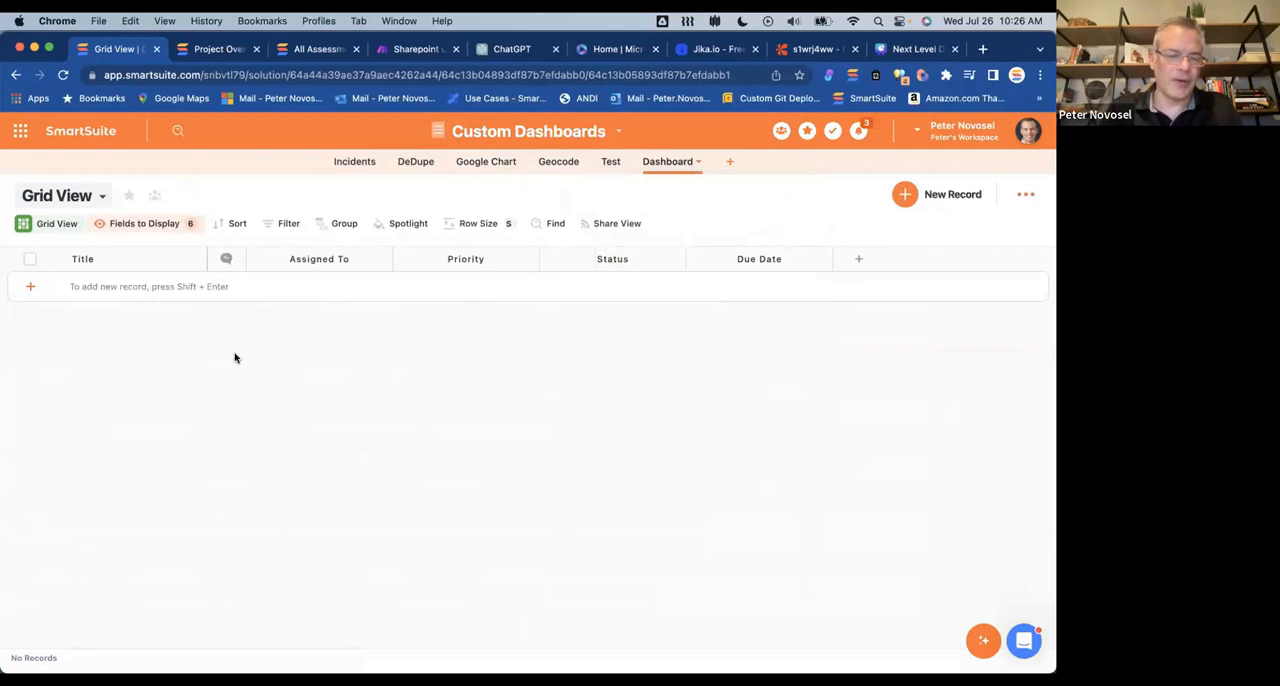
Step: Create a public Dashboard view in the new Dashboard app
{"action": "left_click", "coordinate": [97, 197]}
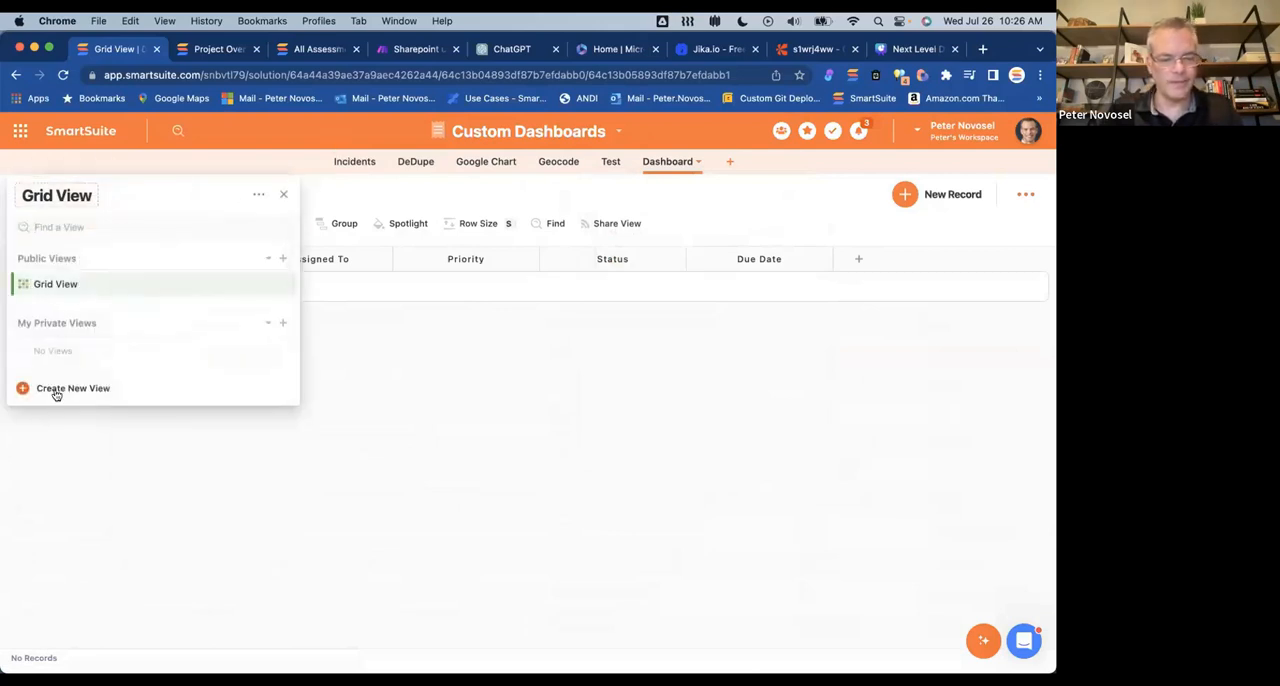
{"action": "left_click", "coordinate": [283, 258]}
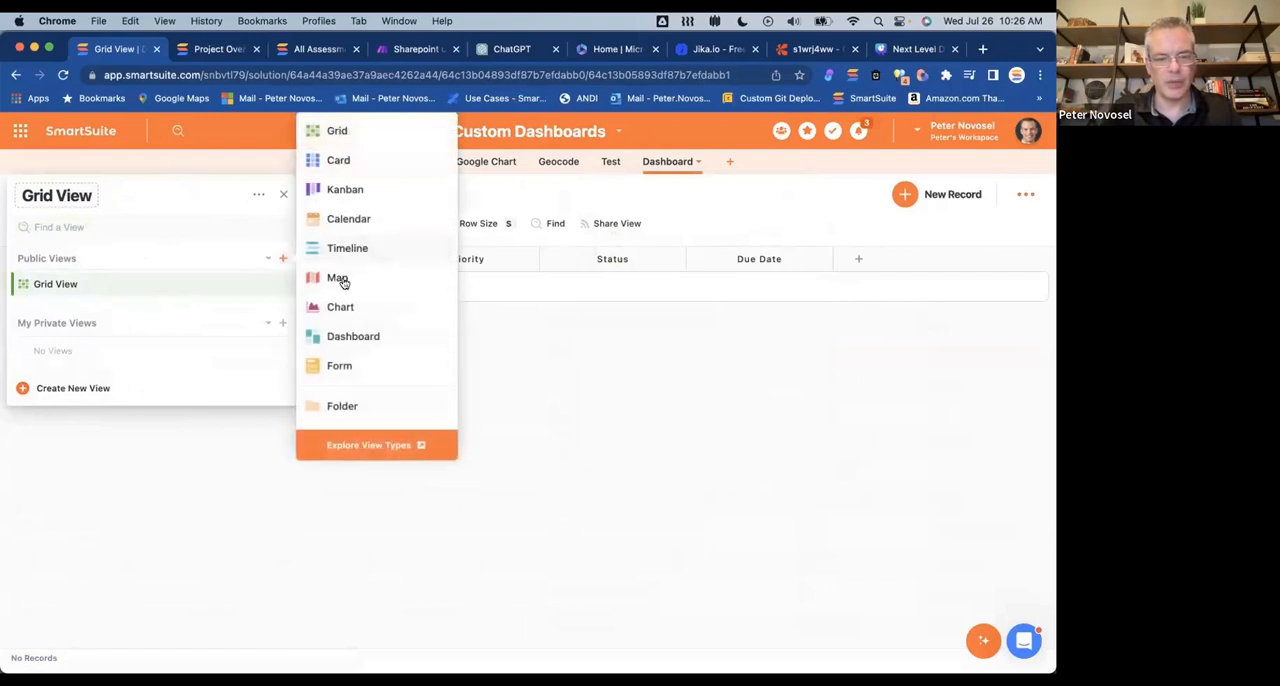
{"action": "left_click", "coordinate": [345, 336]}
{"action": "left_click", "coordinate": [634, 485]}
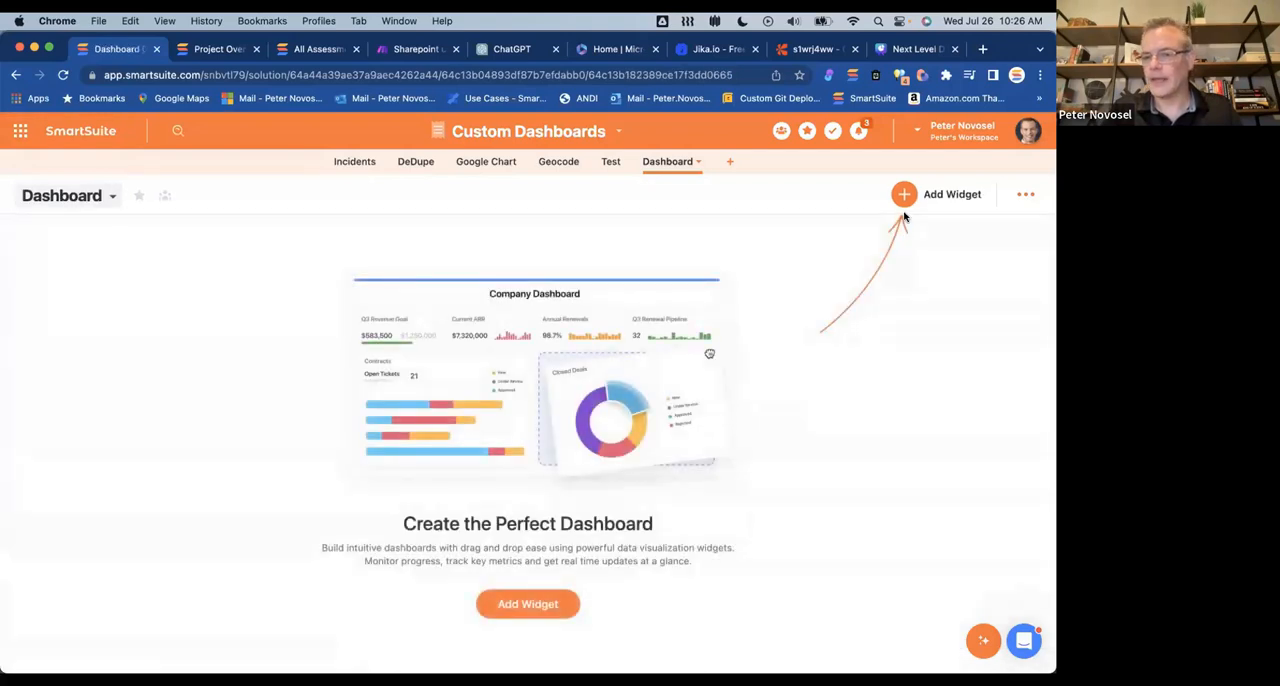
Step: Search the Widget Library for "grid" and start a Grid View widget on the empty dashboard
{"action": "left_click", "coordinate": [903, 195]}
{"action": "left_click", "coordinate": [117, 212]}
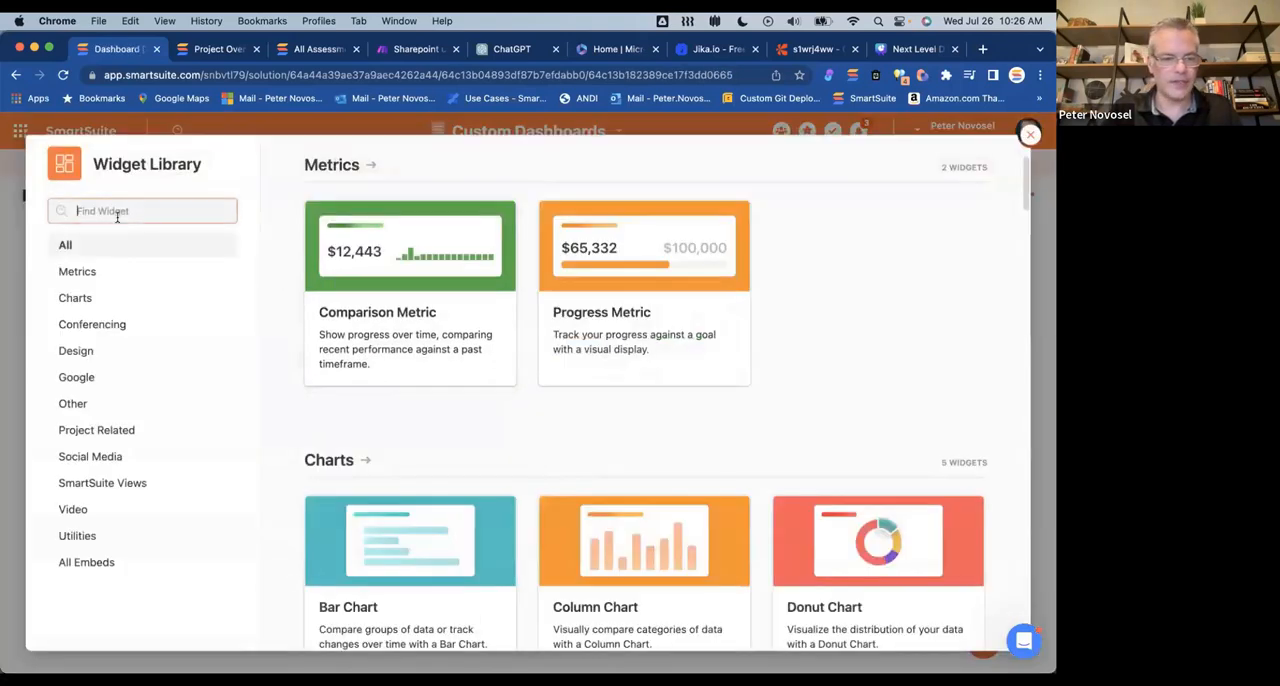
{"action": "type", "text": "gird"}
{"action": "key", "text": "BackSpace"}
{"action": "key", "text": "BackSpace"}
{"action": "key", "text": "BackSpace"}
{"action": "type", "text": "r"}
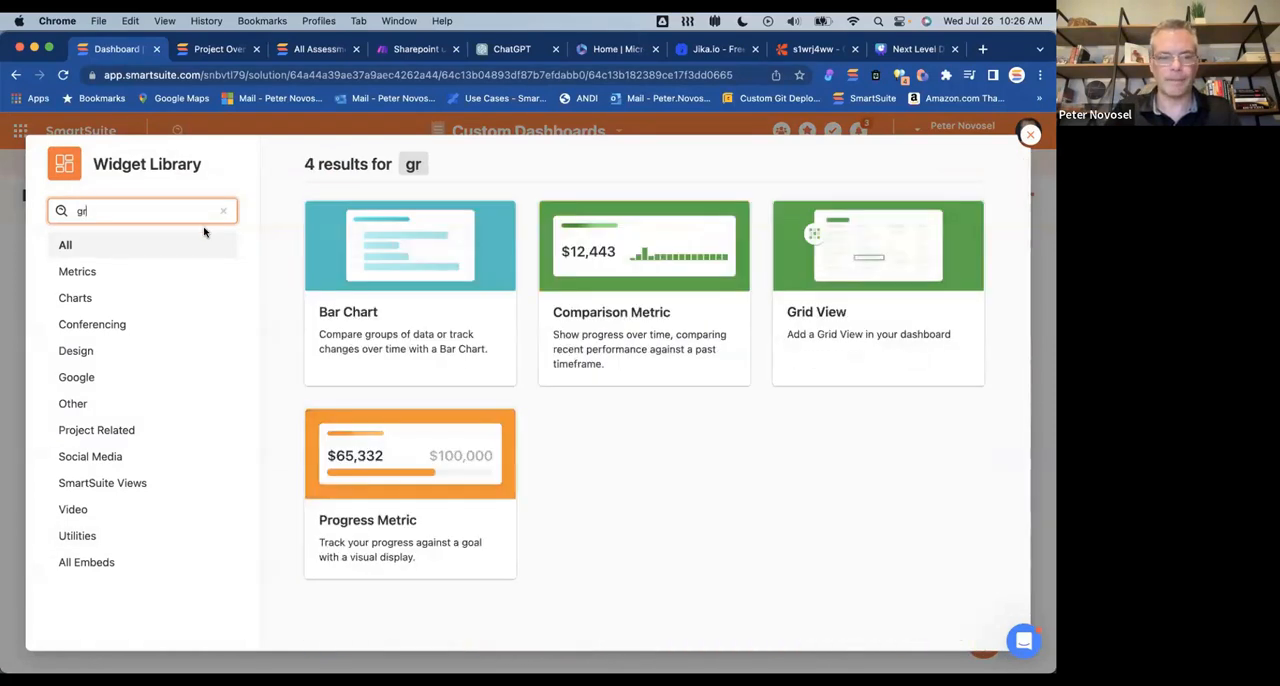
{"action": "type", "text": "id"}
{"action": "left_click", "coordinate": [451, 285]}
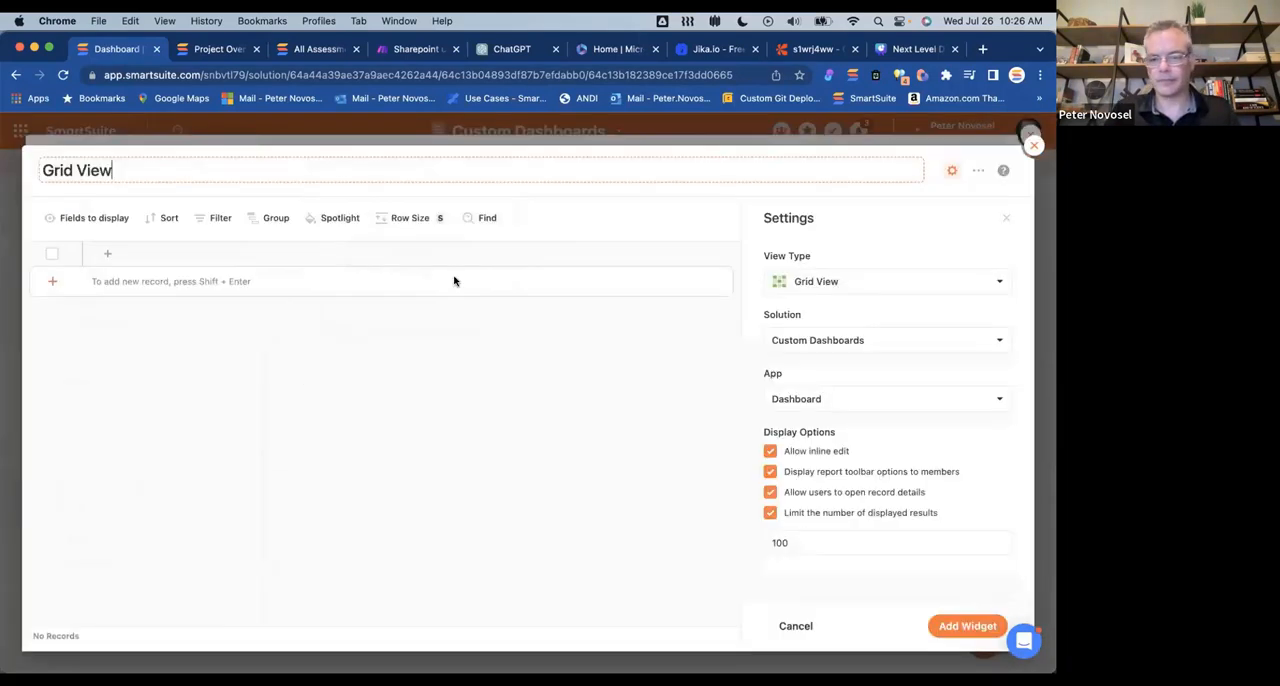
Step: Keep Custom Dashboards as the grid widget's Solution, set its App to Incidents, and add the widget to the dashboard
{"action": "left_click", "coordinate": [857, 340]}
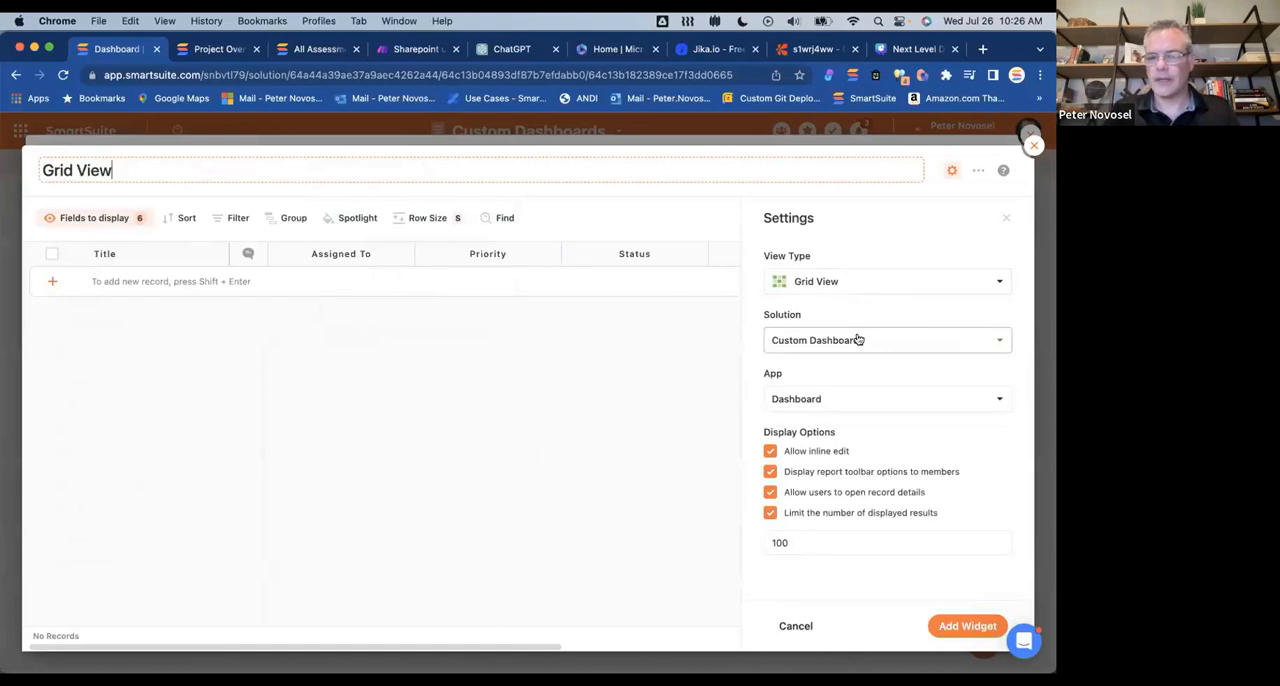
{"action": "scroll", "coordinate": [847, 449], "scroll_direction": "down", "scroll_amount": 2}
{"action": "scroll", "coordinate": [847, 449], "scroll_direction": "up", "scroll_amount": 3}
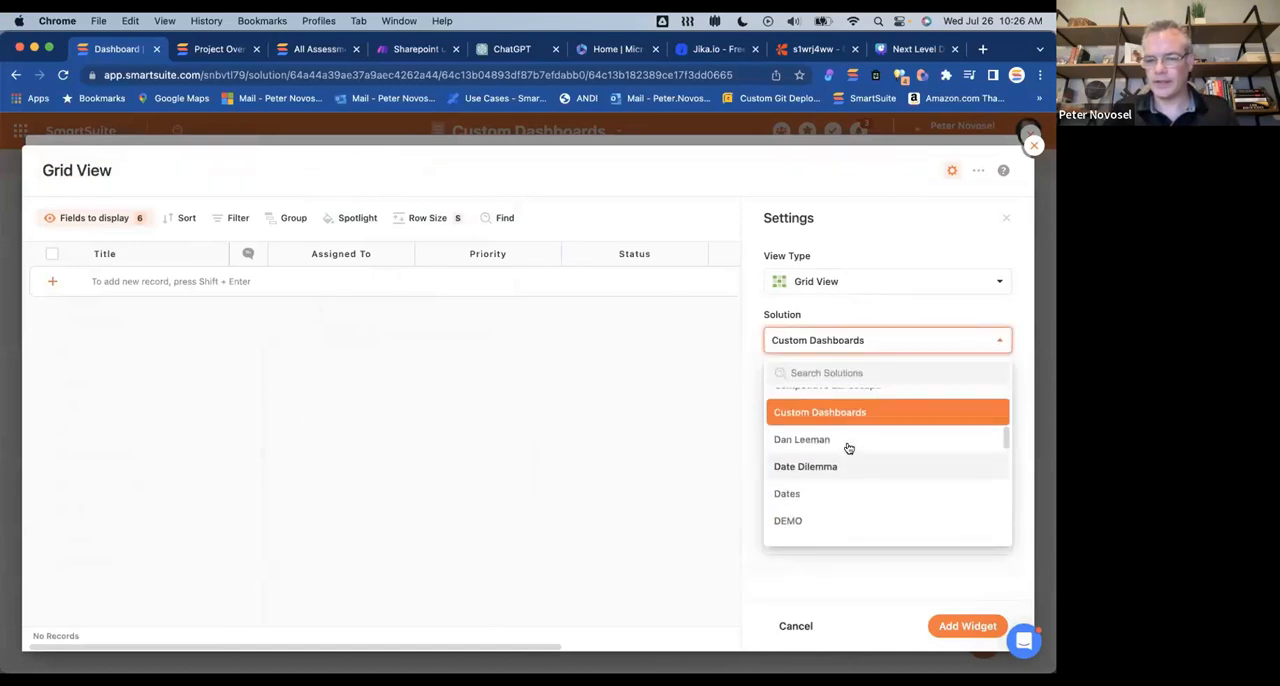
{"action": "left_click", "coordinate": [848, 448]}
{"action": "left_click", "coordinate": [817, 396]}
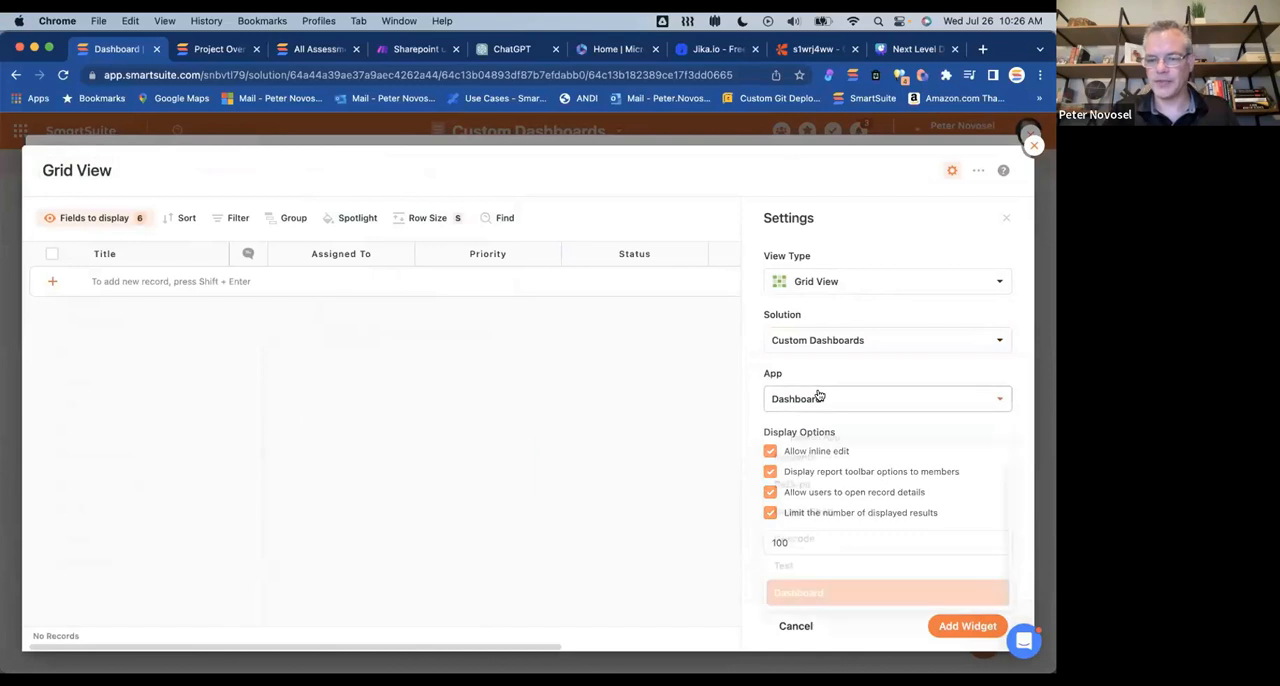
{"action": "left_click", "coordinate": [808, 455]}
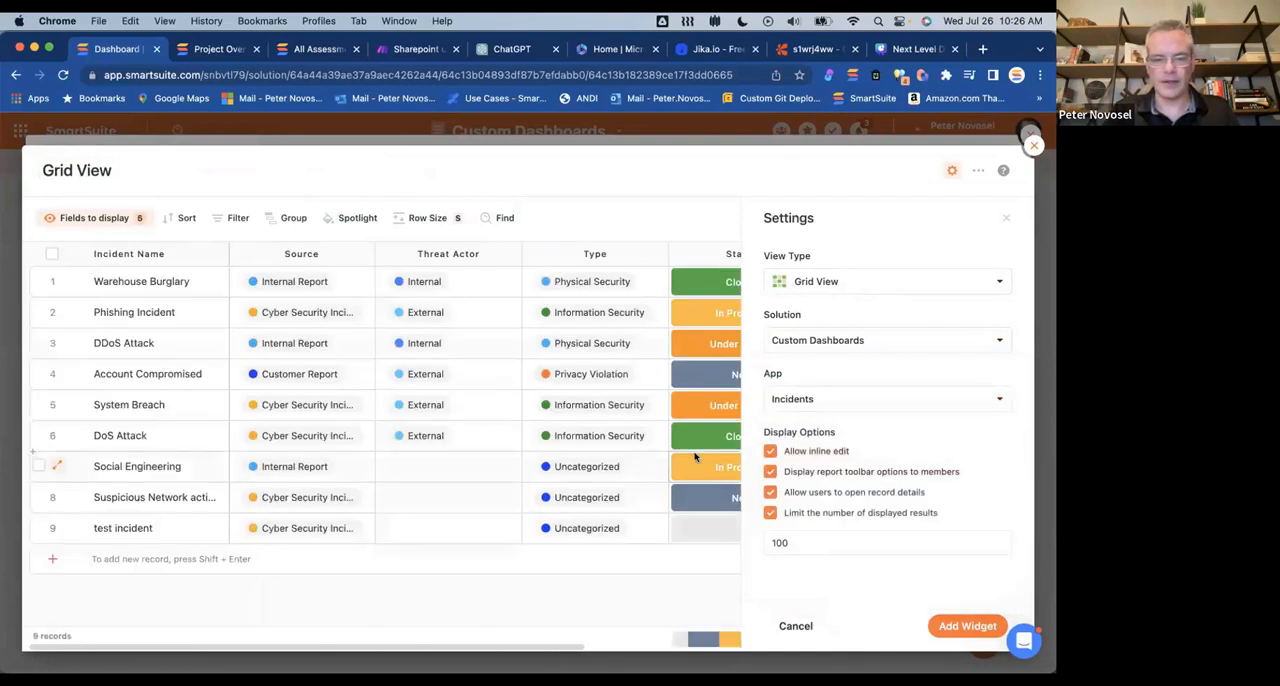
{"action": "left_click", "coordinate": [975, 632]}
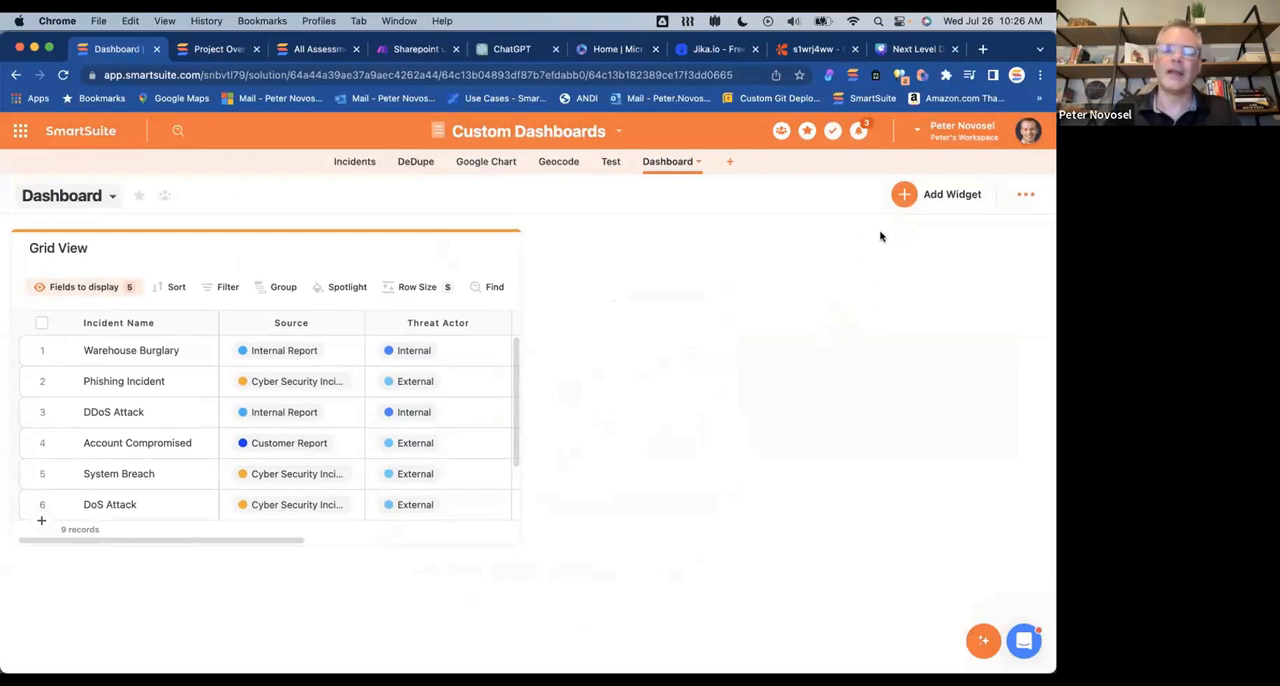
Step: Check the Dashboard app's list of views and move the app ahead of Incidents in the solution's app order
{"action": "left_click", "coordinate": [113, 196]}
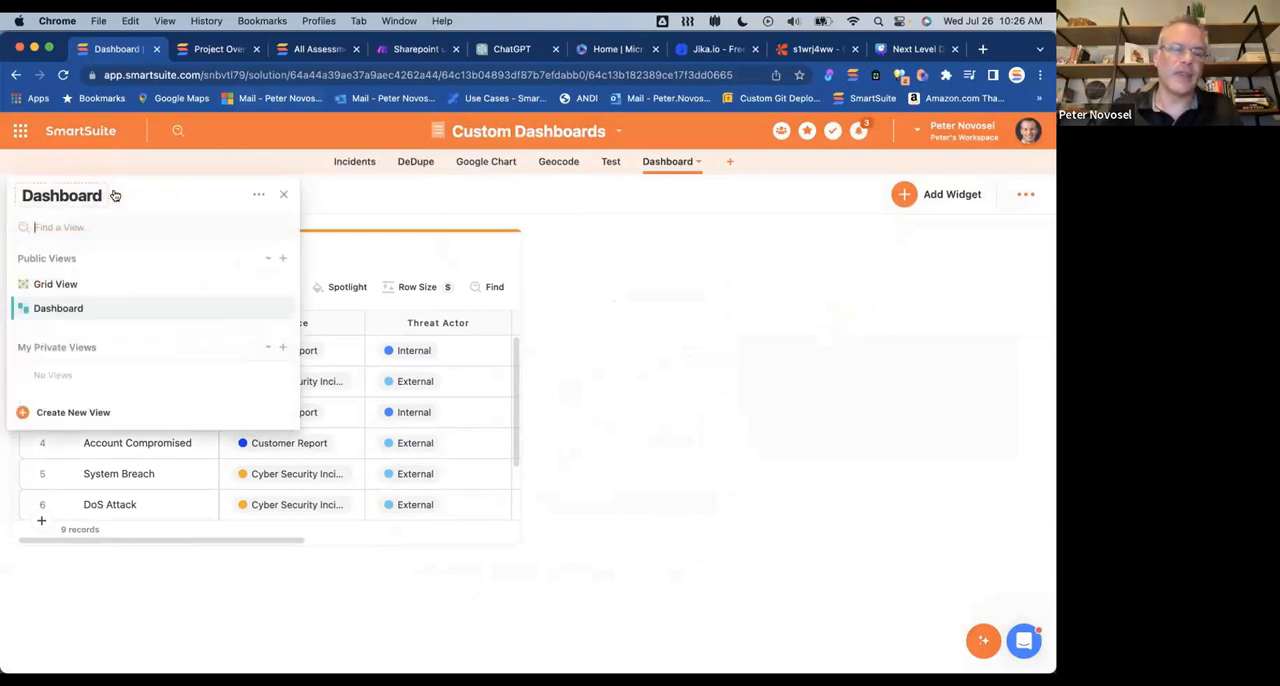
{"action": "left_click", "coordinate": [508, 203]}
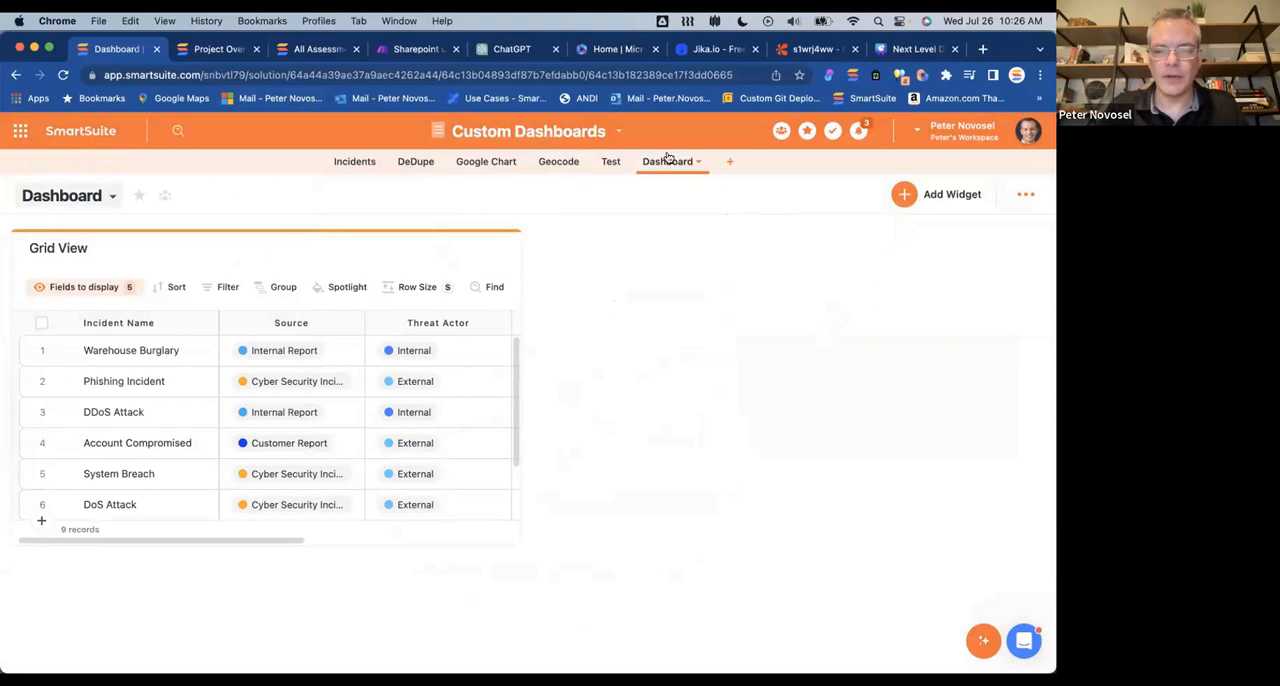
{"action": "left_click_drag", "start_coordinate": [668, 159], "coordinate": [359, 165]}
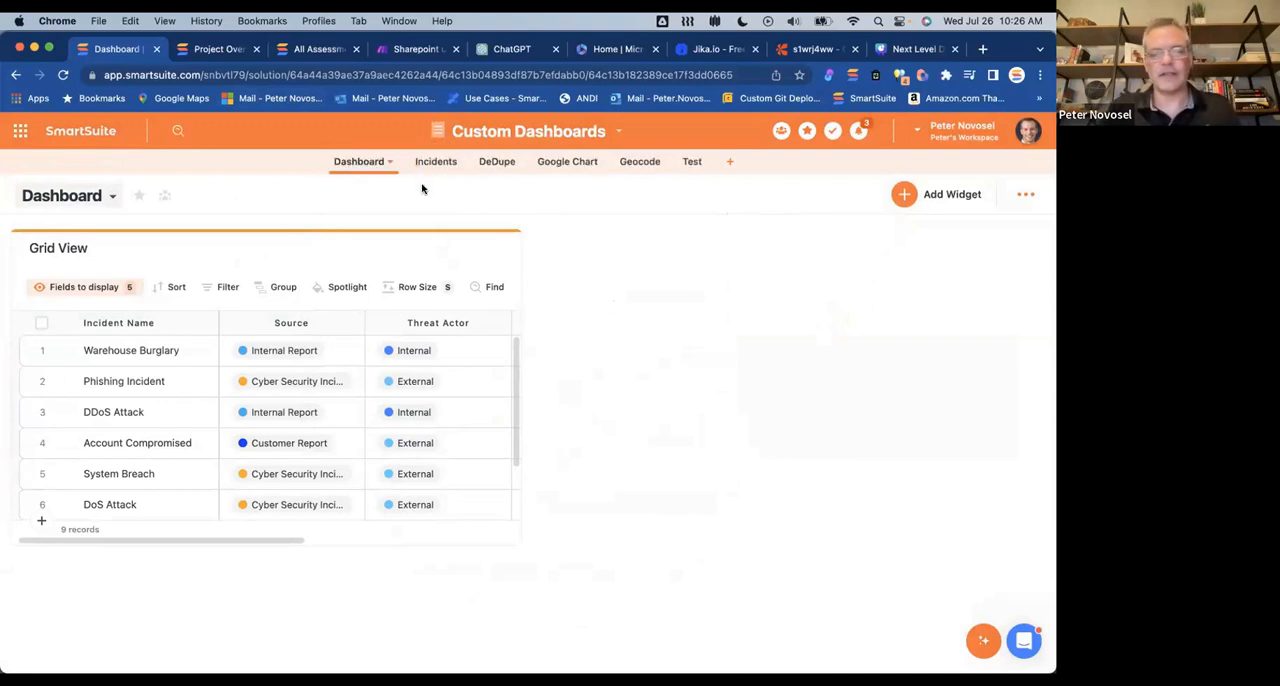
Step: Move the Dashboard view above Grid View in the Dashboard app's public views and check the new order
{"action": "left_click", "coordinate": [111, 195]}
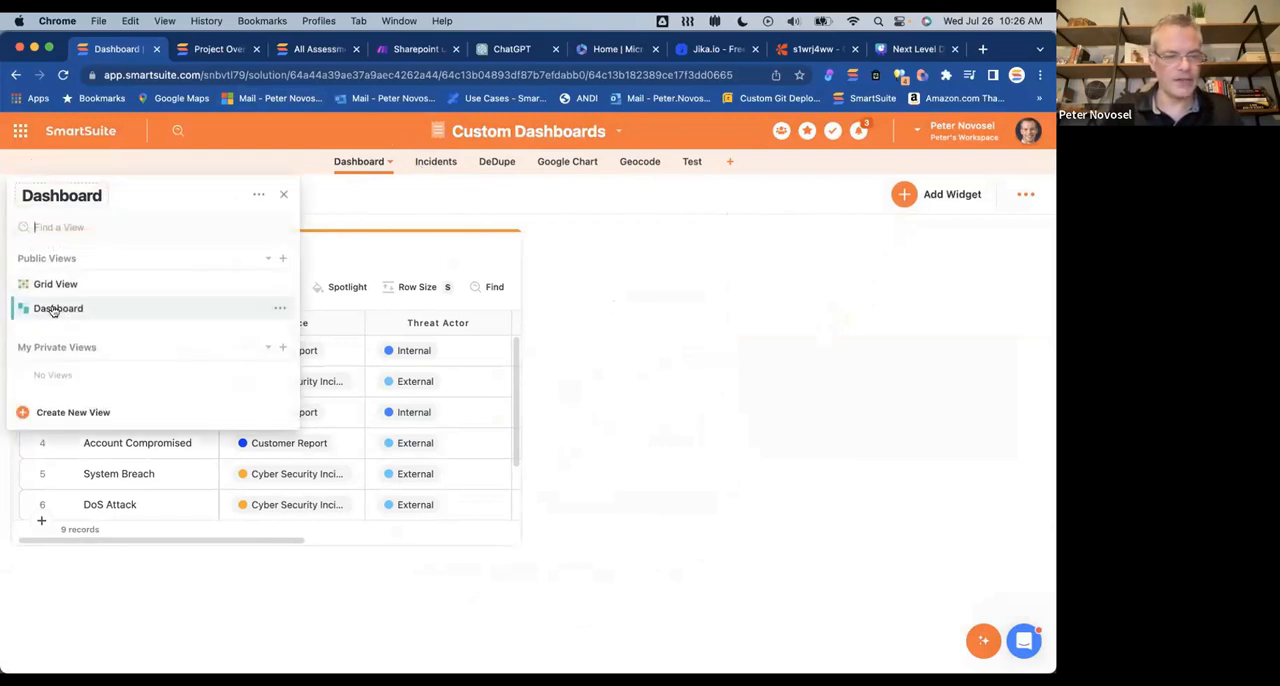
{"action": "left_click_drag", "start_coordinate": [53, 311], "coordinate": [48, 284]}
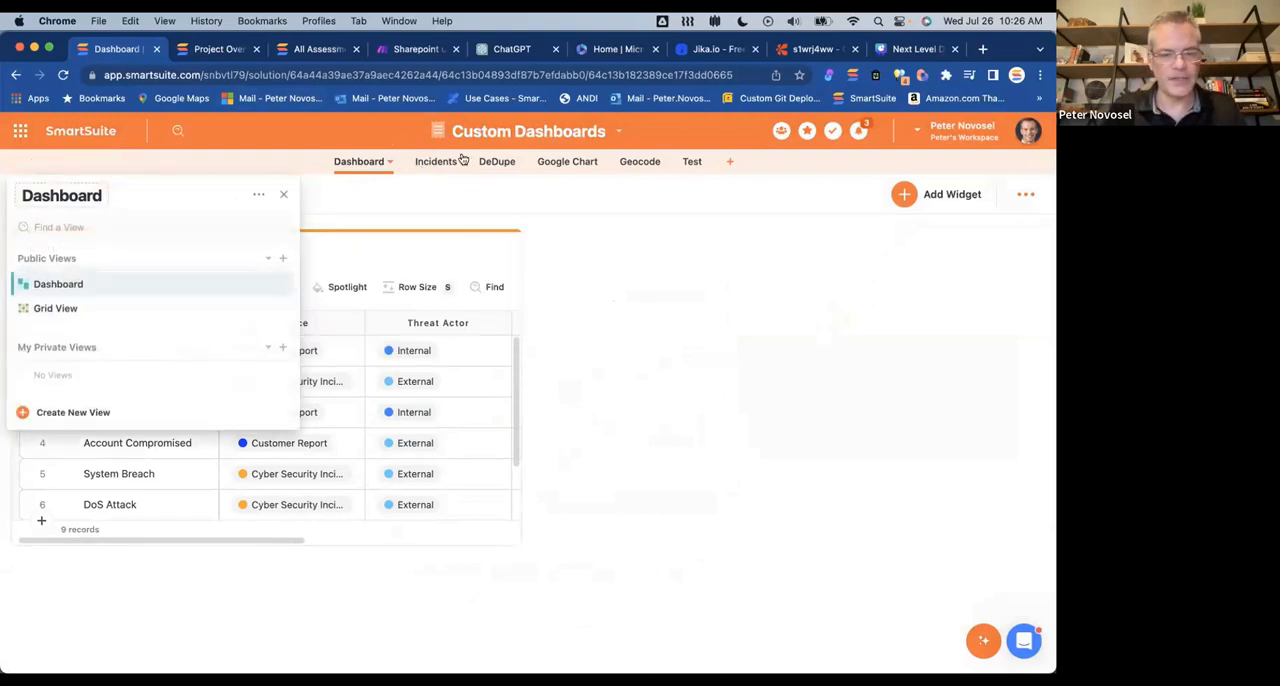
{"action": "left_click", "coordinate": [398, 222]}
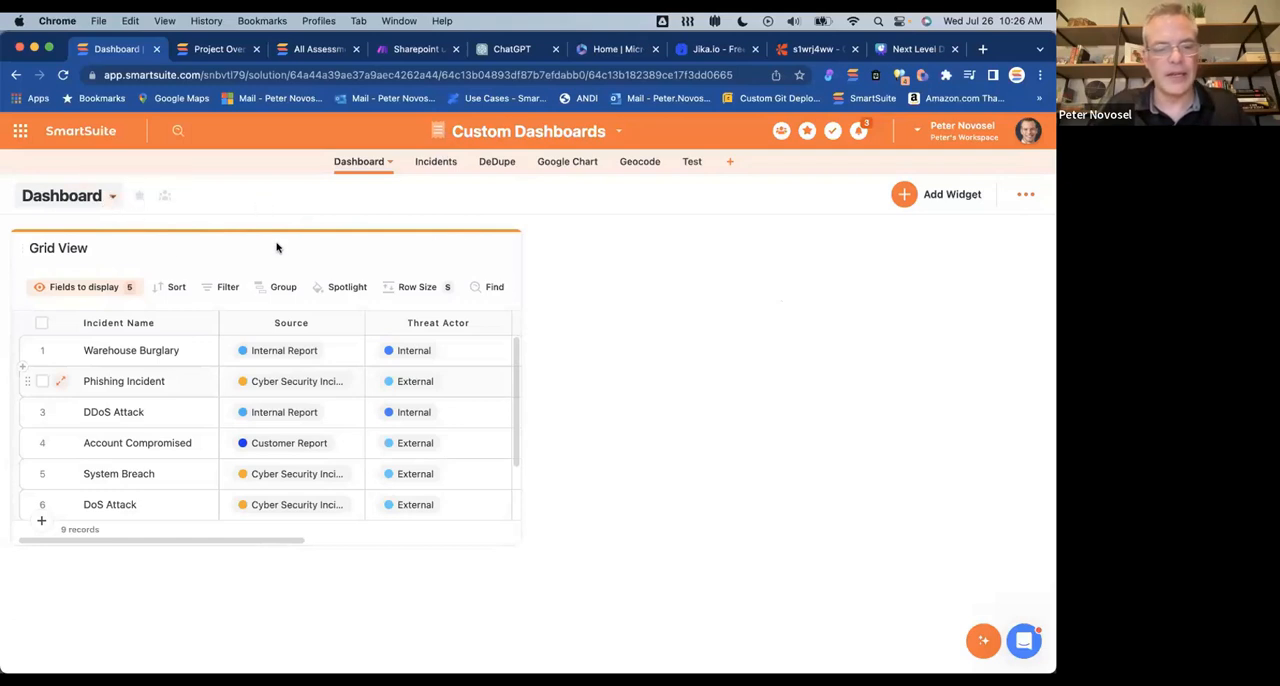
{"action": "left_click", "coordinate": [115, 199]}
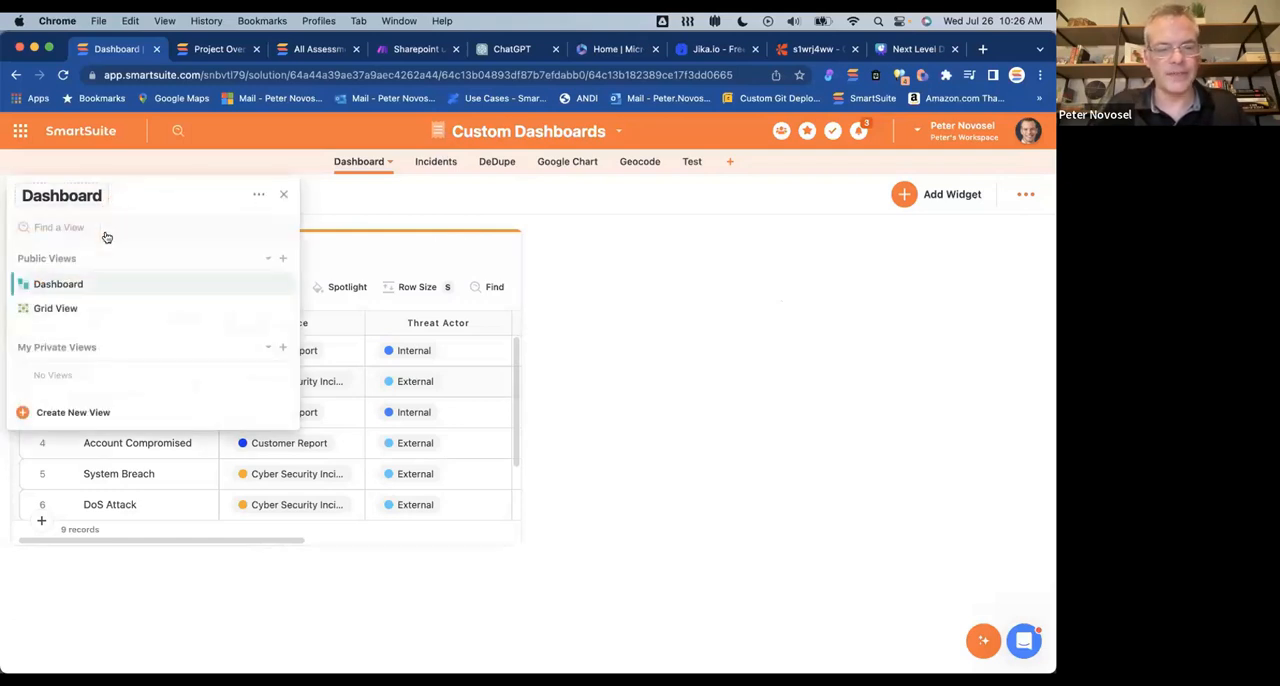
{"action": "left_click", "coordinate": [428, 272]}
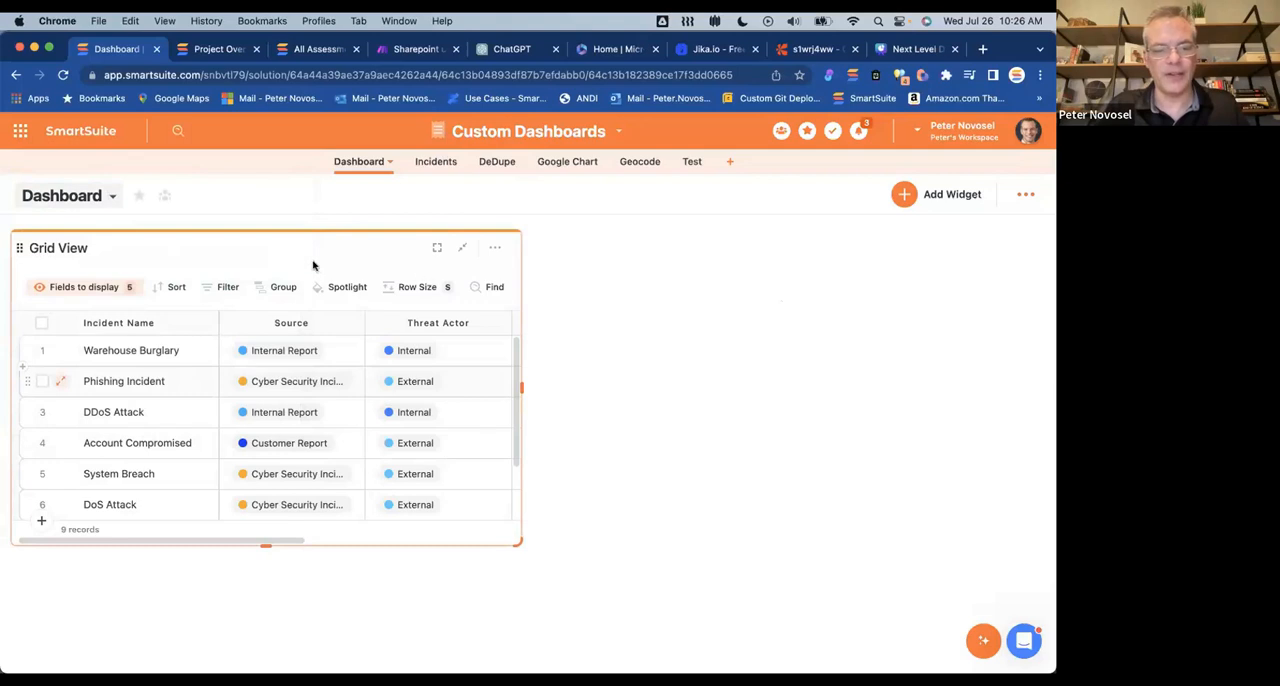
Step: Delete the Grid View view from the Dashboard app's public views
{"action": "left_click", "coordinate": [114, 195]}
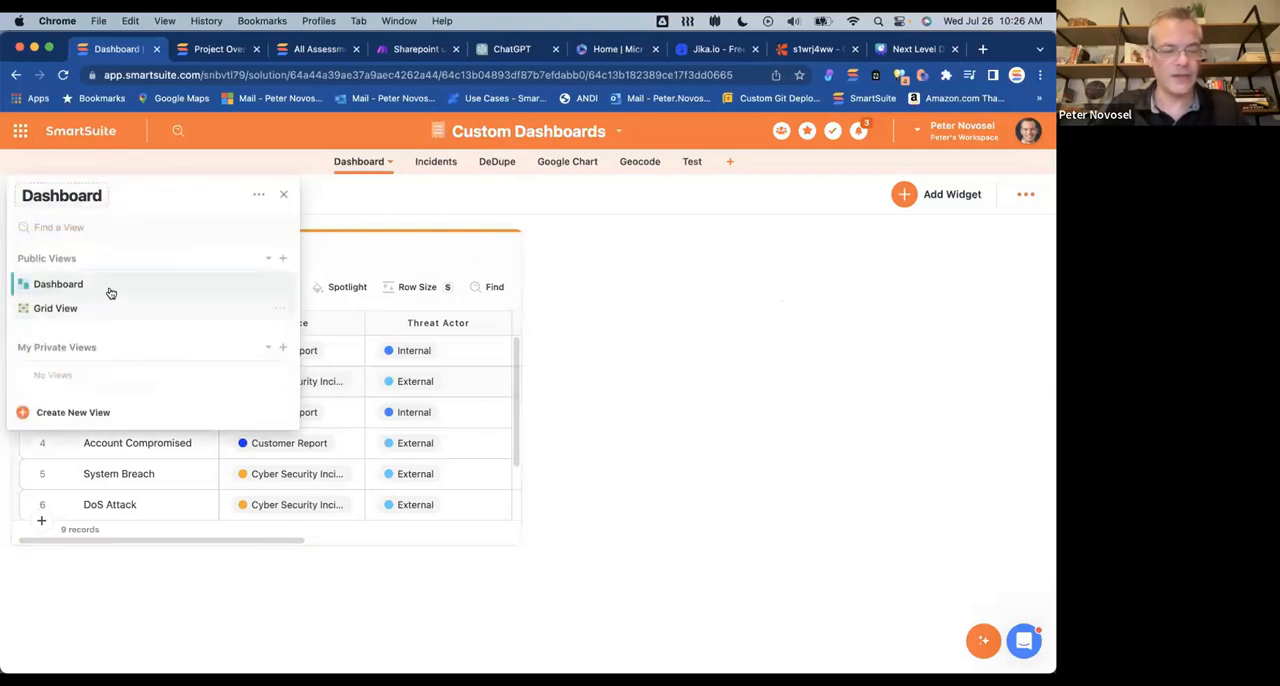
{"action": "left_click", "coordinate": [280, 308]}
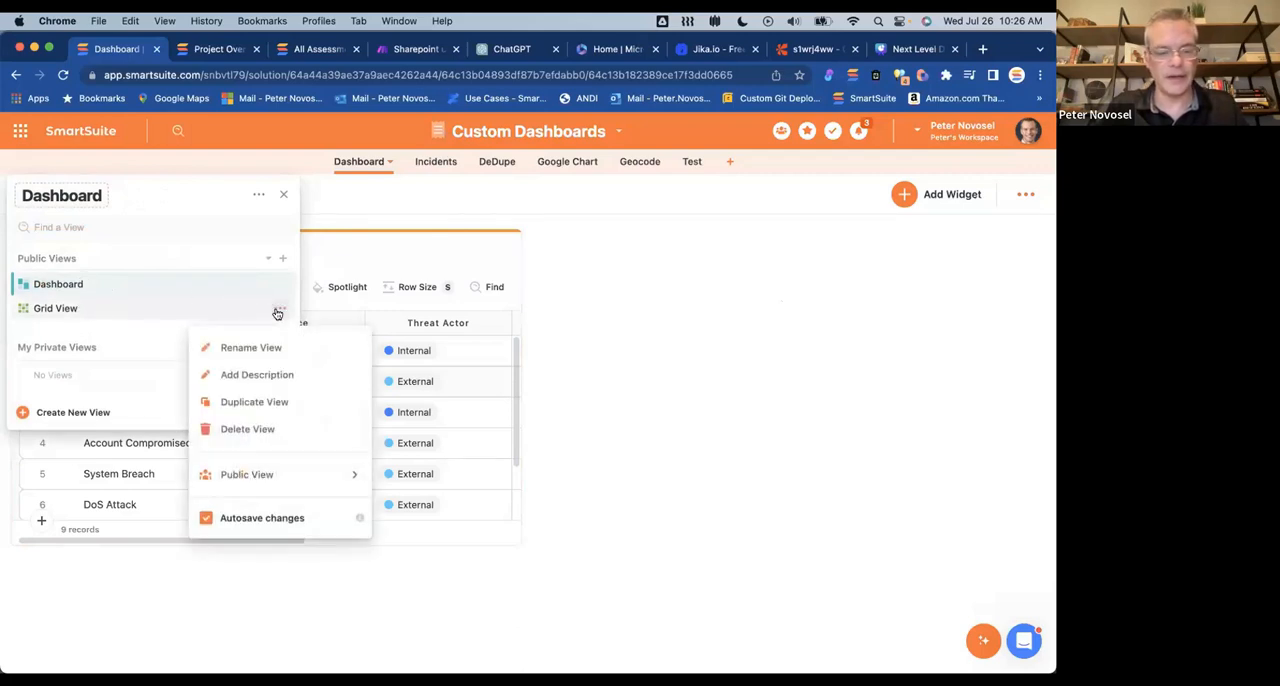
{"action": "left_click", "coordinate": [237, 430]}
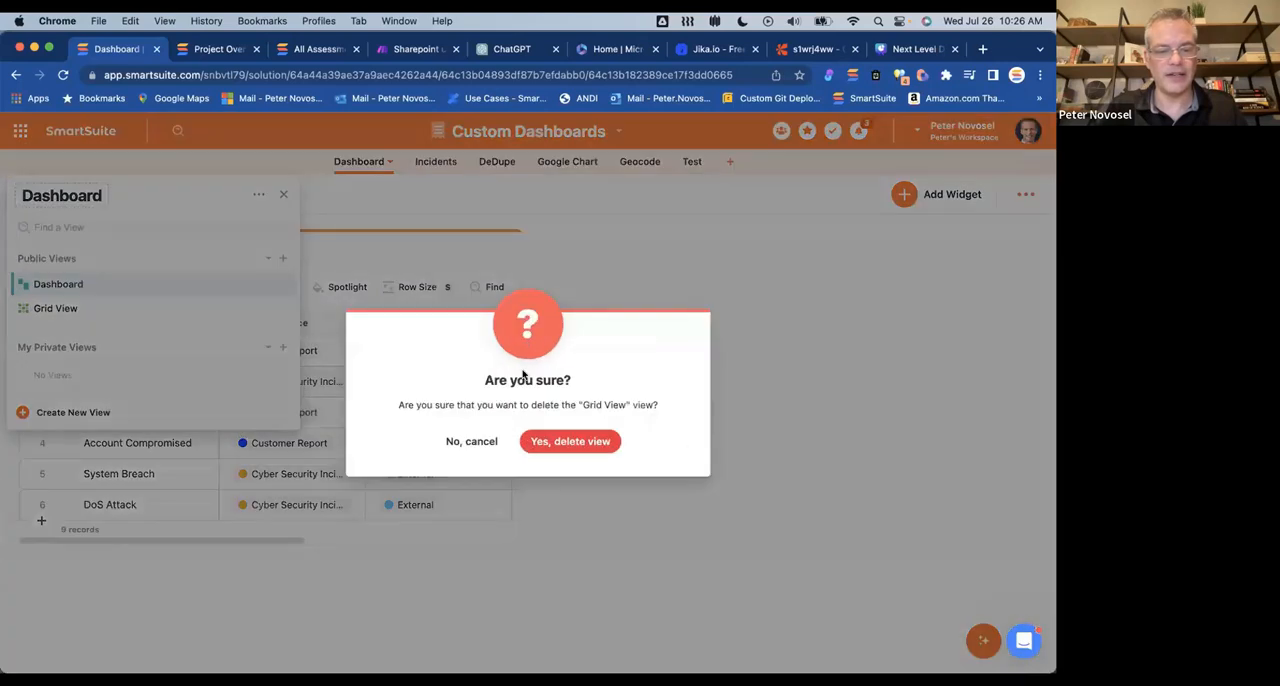
{"action": "left_click", "coordinate": [561, 442]}
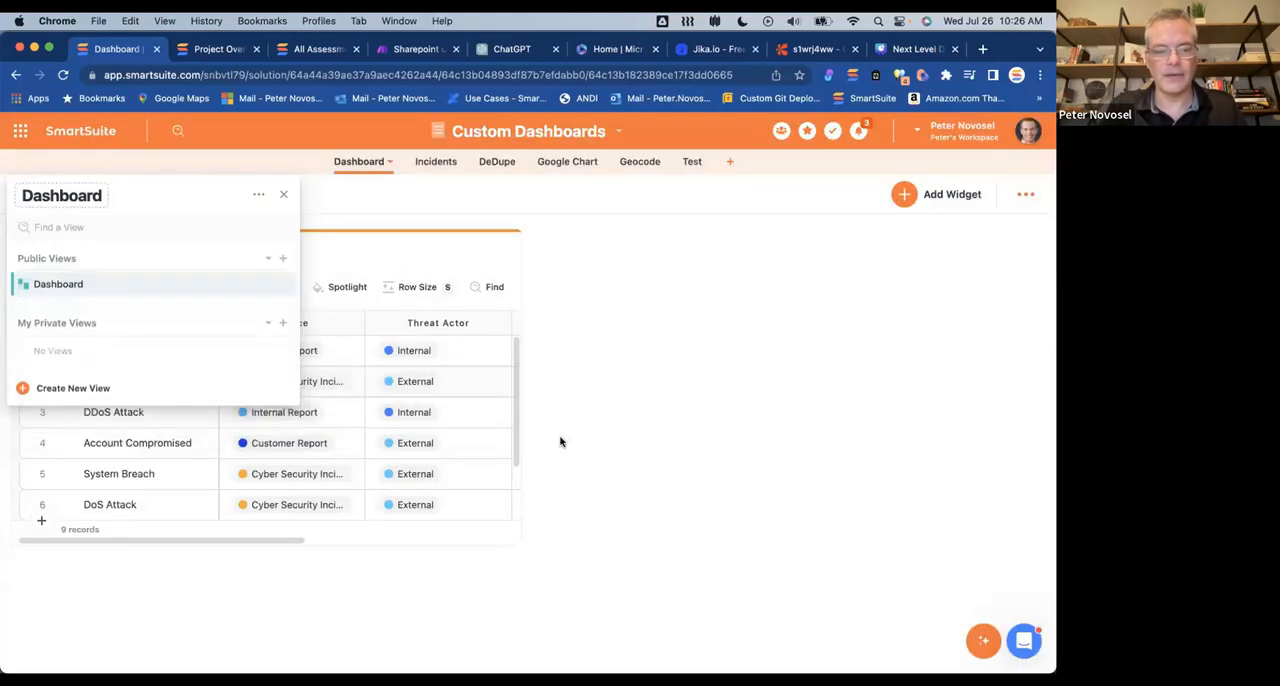
{"action": "left_click", "coordinate": [392, 217]}
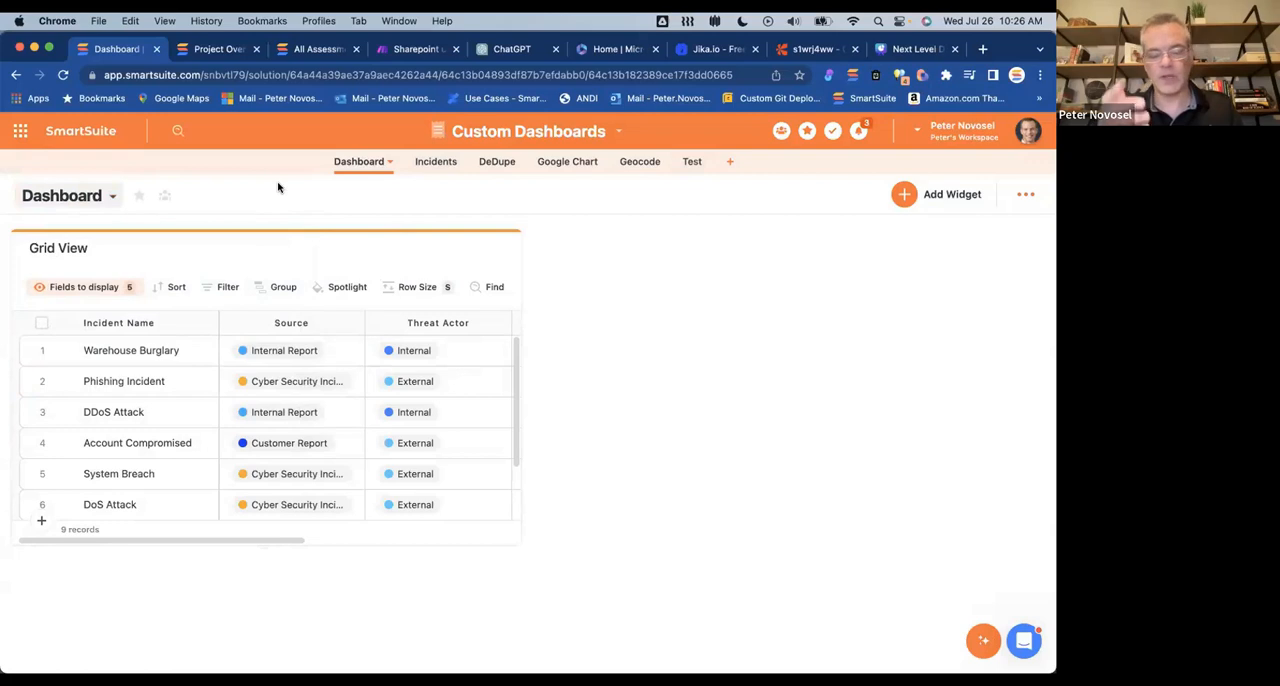
Step: Compare the Dashboard app with the Incidents app and select Incidents Dashboard among the Incidents app's views
{"action": "left_click", "coordinate": [388, 162]}
{"action": "left_click", "coordinate": [428, 164]}
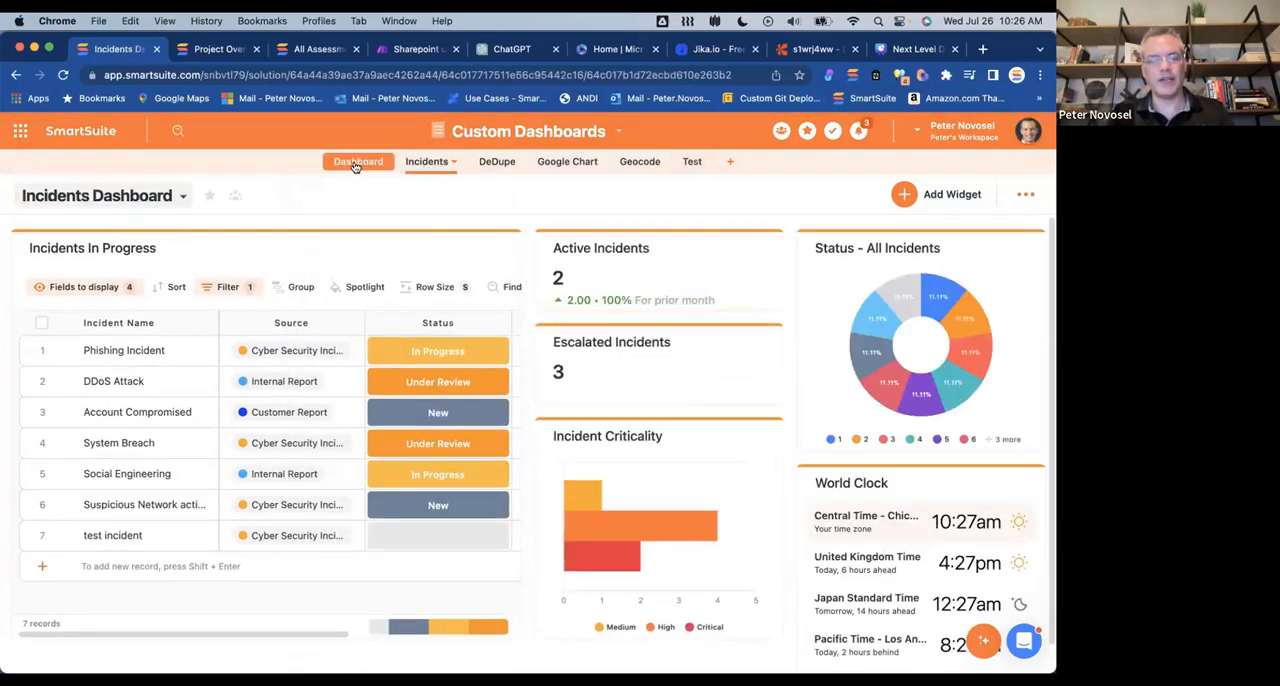
{"action": "left_click", "coordinate": [358, 161]}
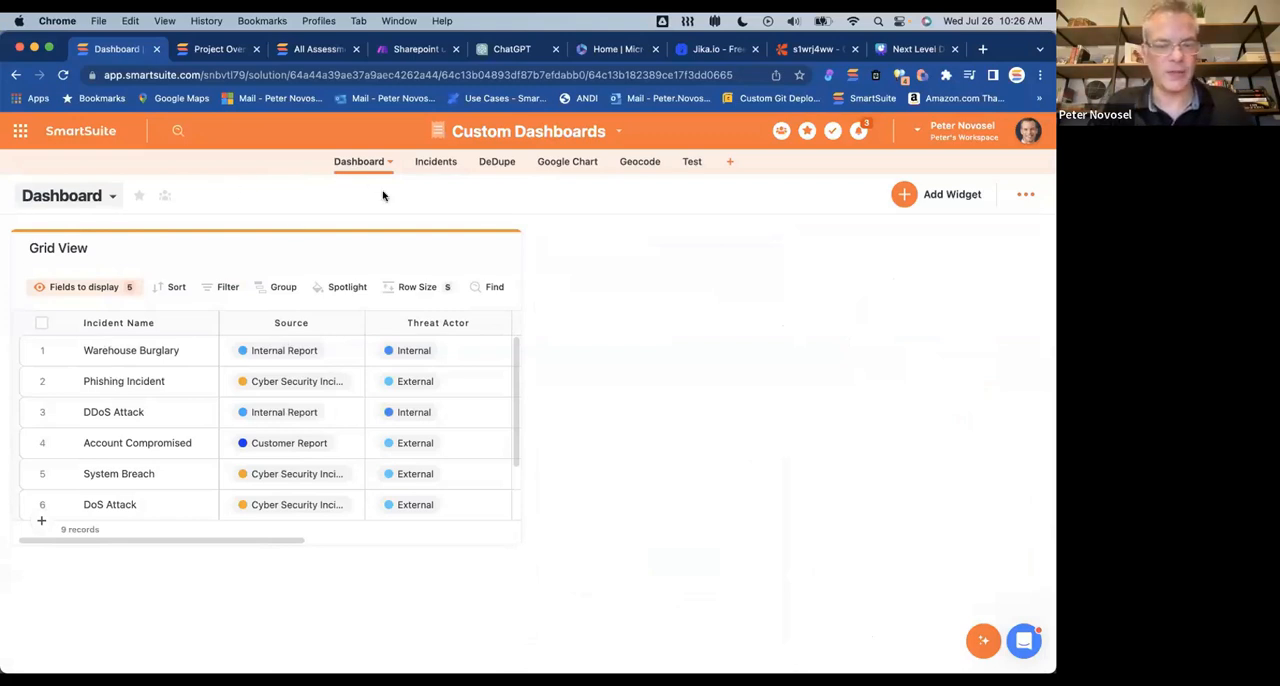
{"action": "left_click", "coordinate": [436, 163]}
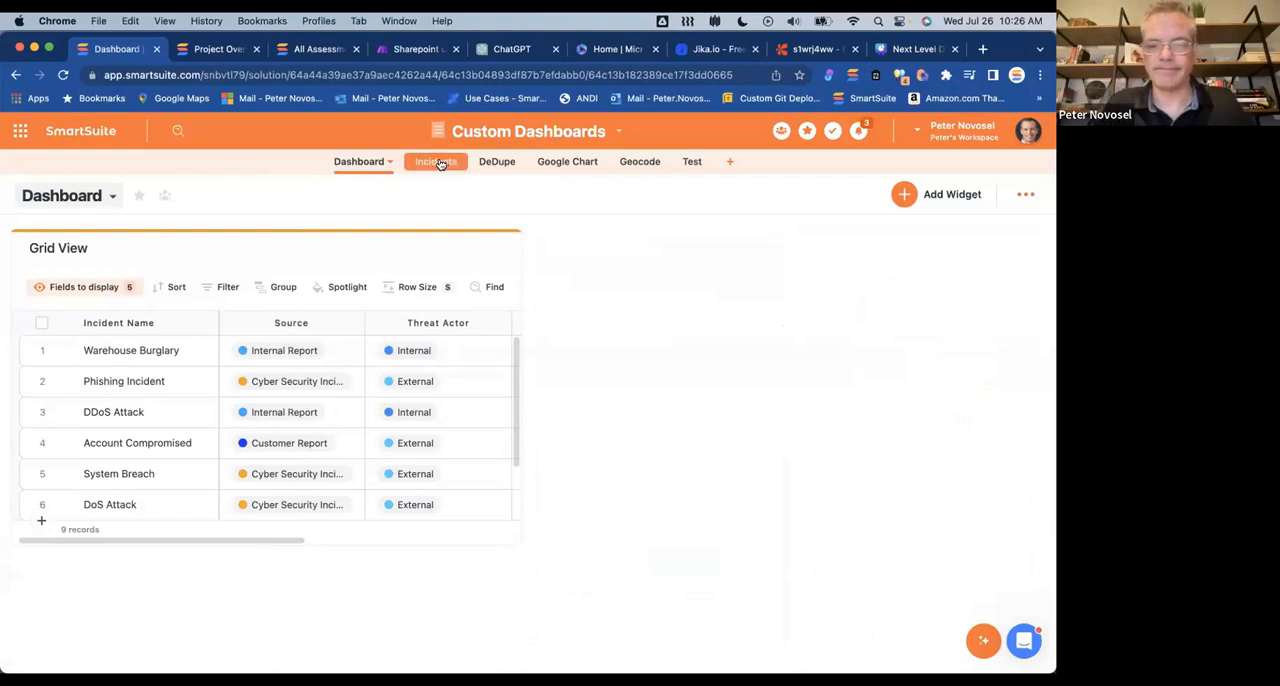
{"action": "left_click", "coordinate": [183, 196]}
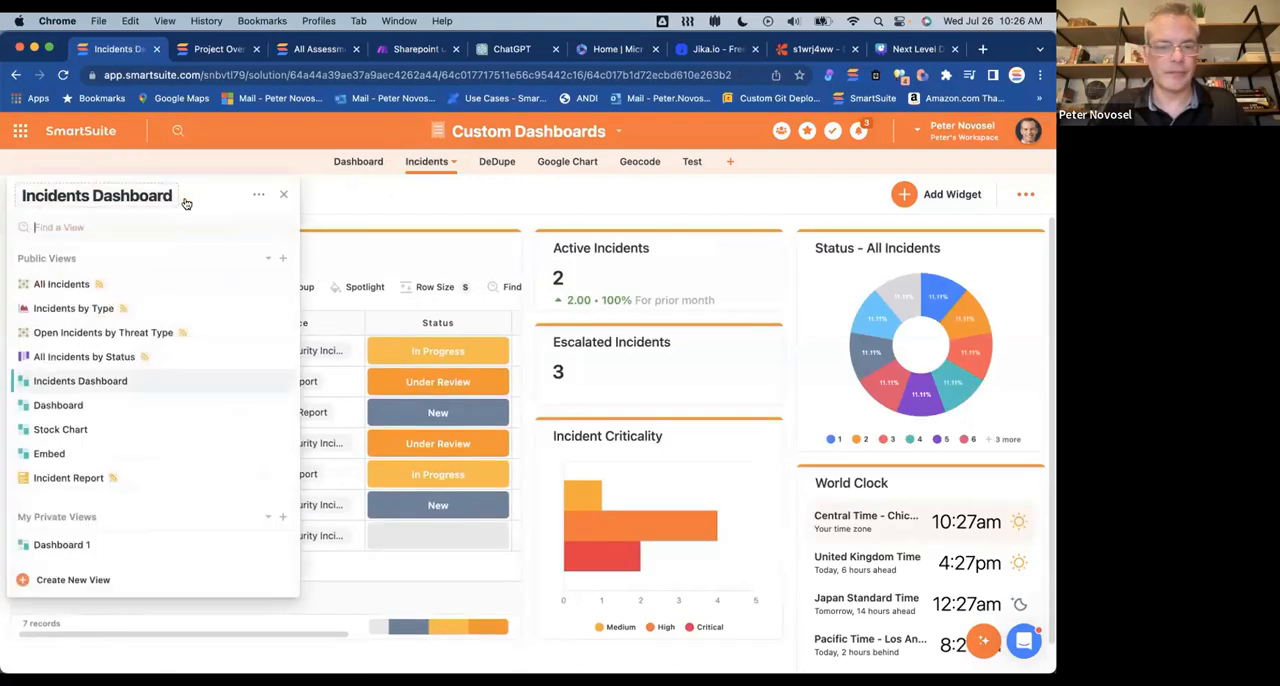
{"action": "left_click", "coordinate": [114, 381]}
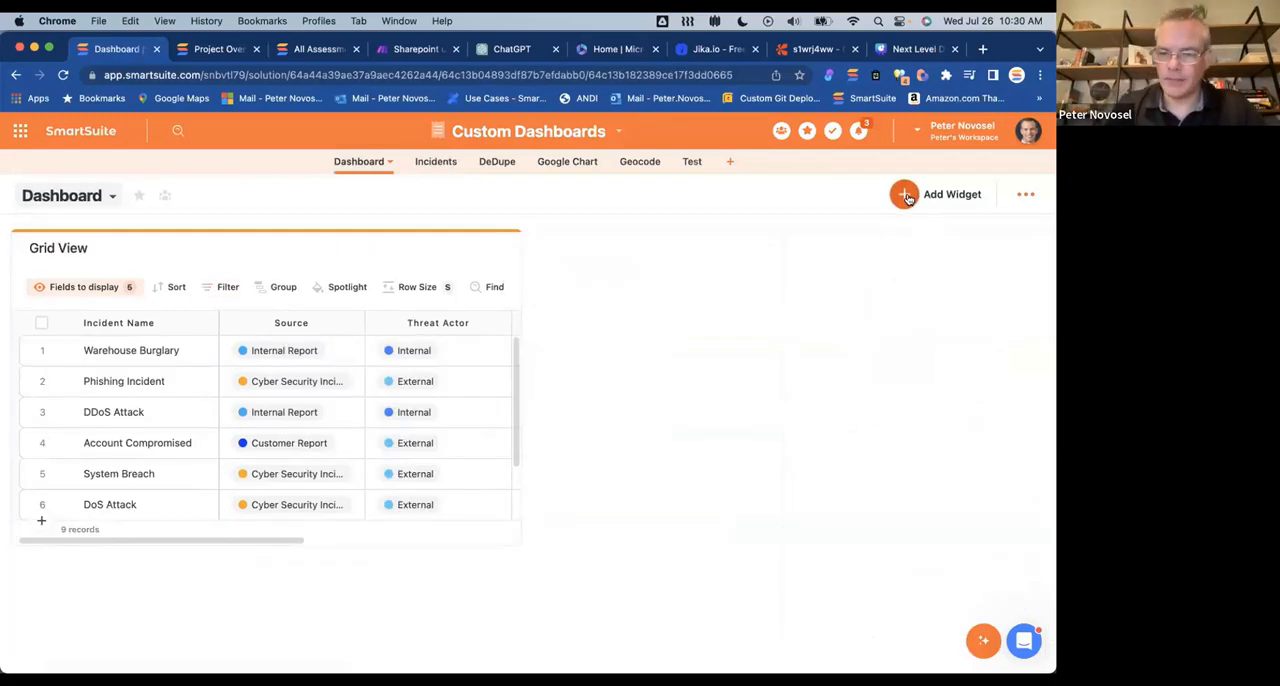
Step: Start a Text Block widget from the Other category on the Dashboard app's dashboard, insert a two-by-two table, and discard the widget
{"action": "left_click", "coordinate": [904, 194]}
{"action": "left_click", "coordinate": [73, 403]}
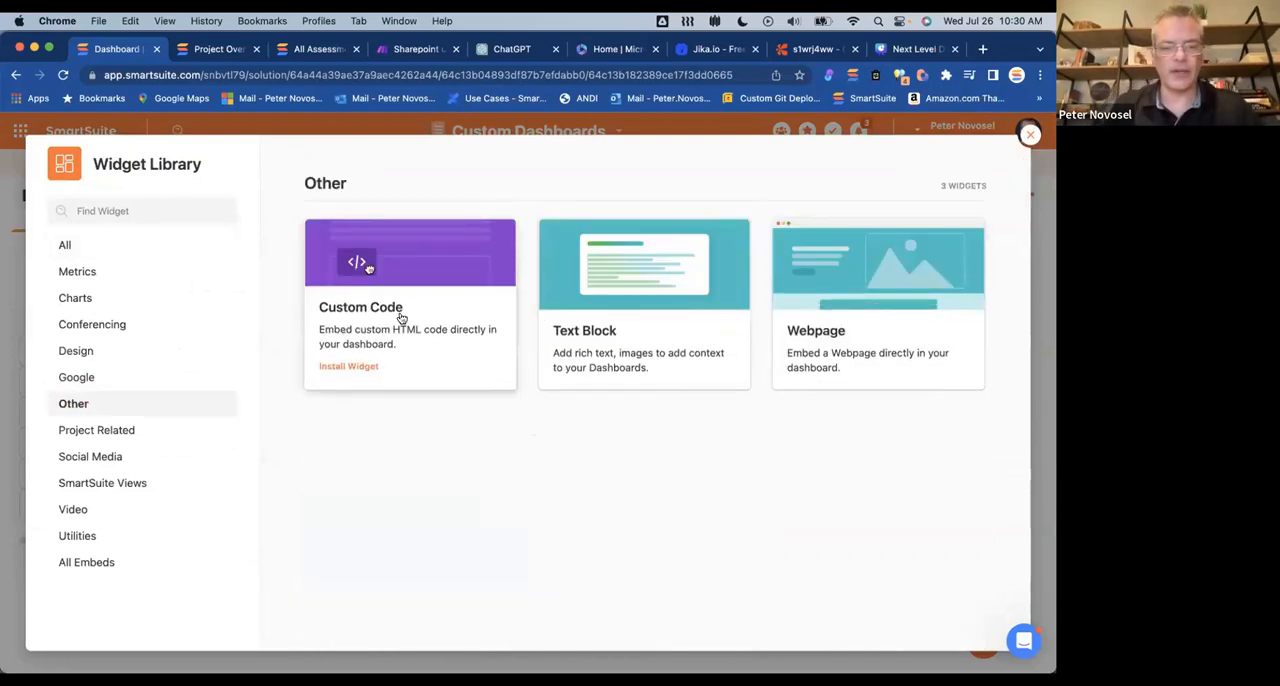
{"action": "left_click", "coordinate": [611, 327]}
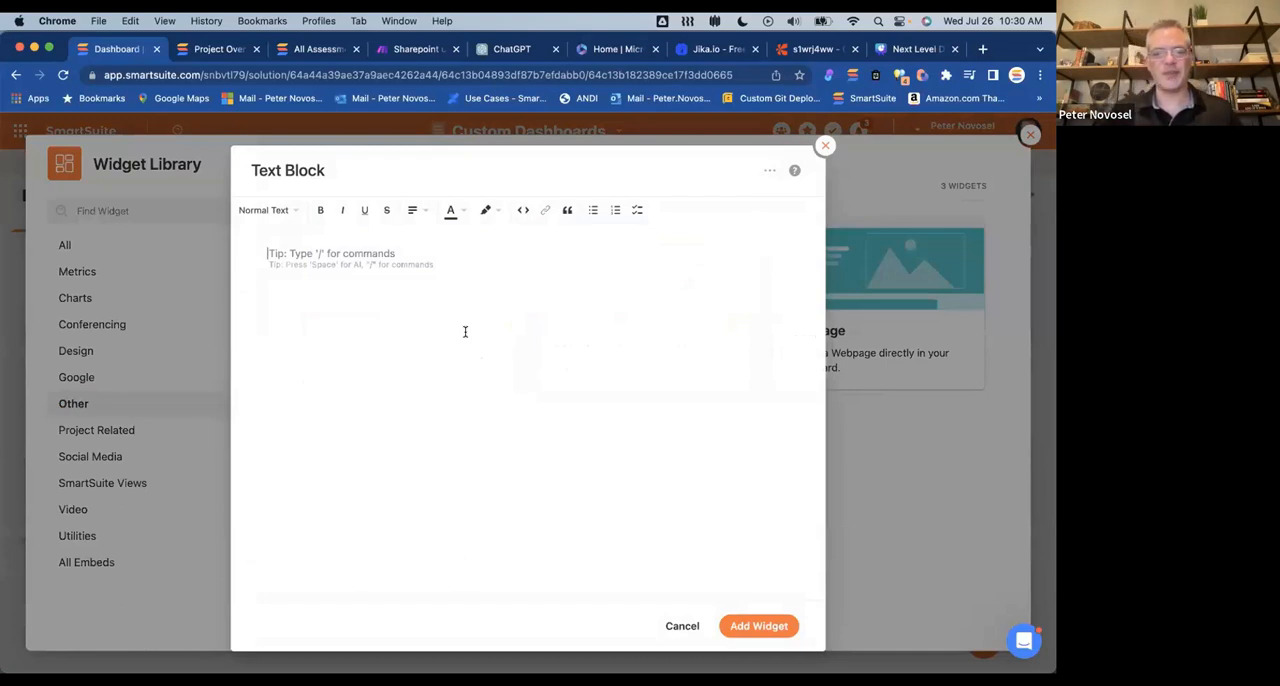
{"action": "type", "text": "/"}
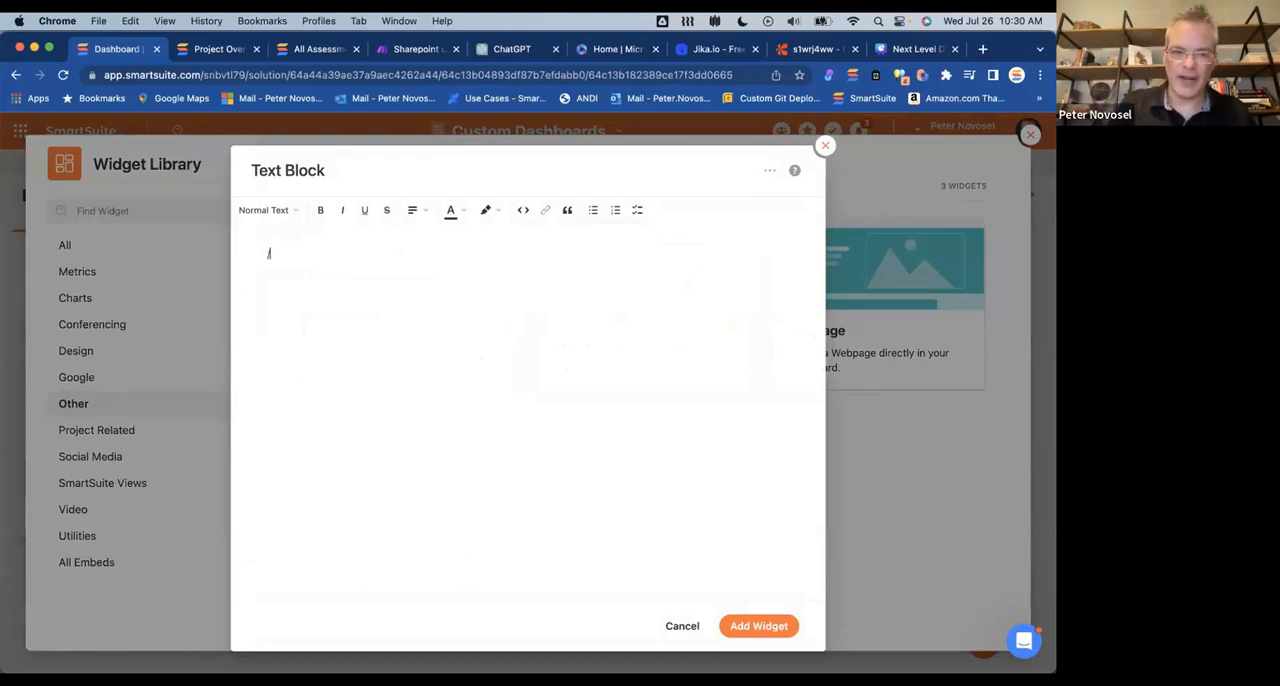
{"action": "type", "text": "tab"}
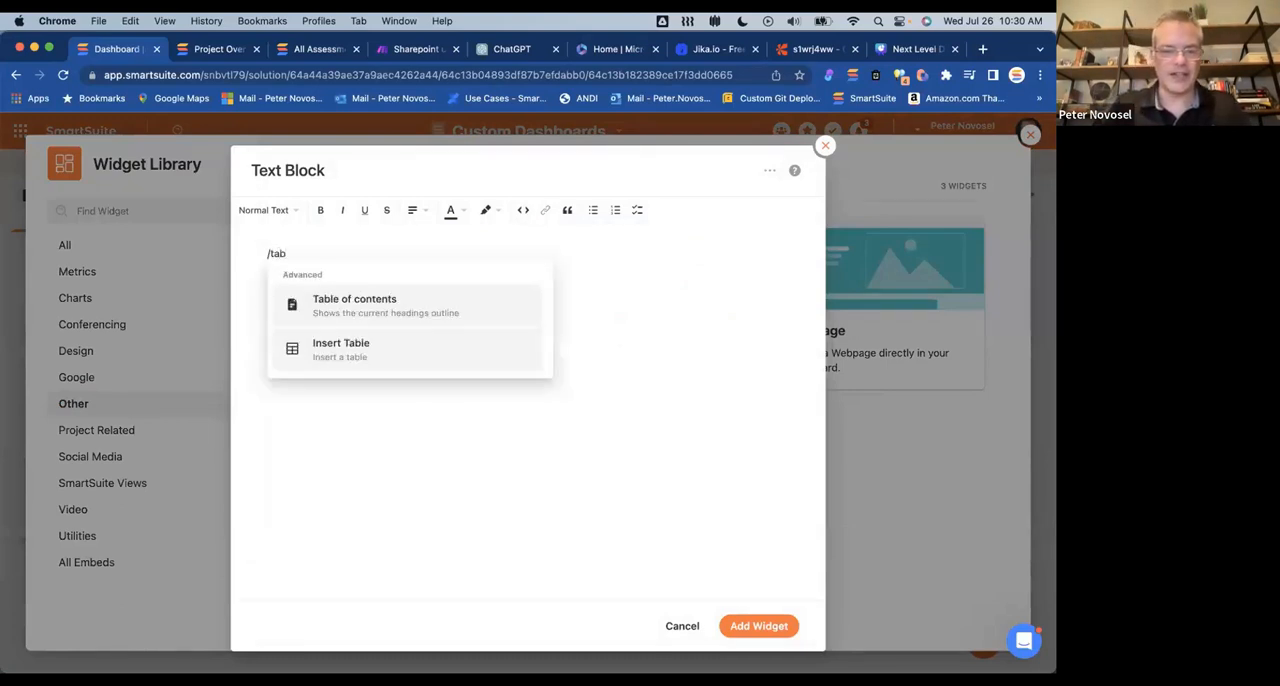
{"action": "left_click", "coordinate": [365, 360]}
{"action": "left_click", "coordinate": [384, 403]}
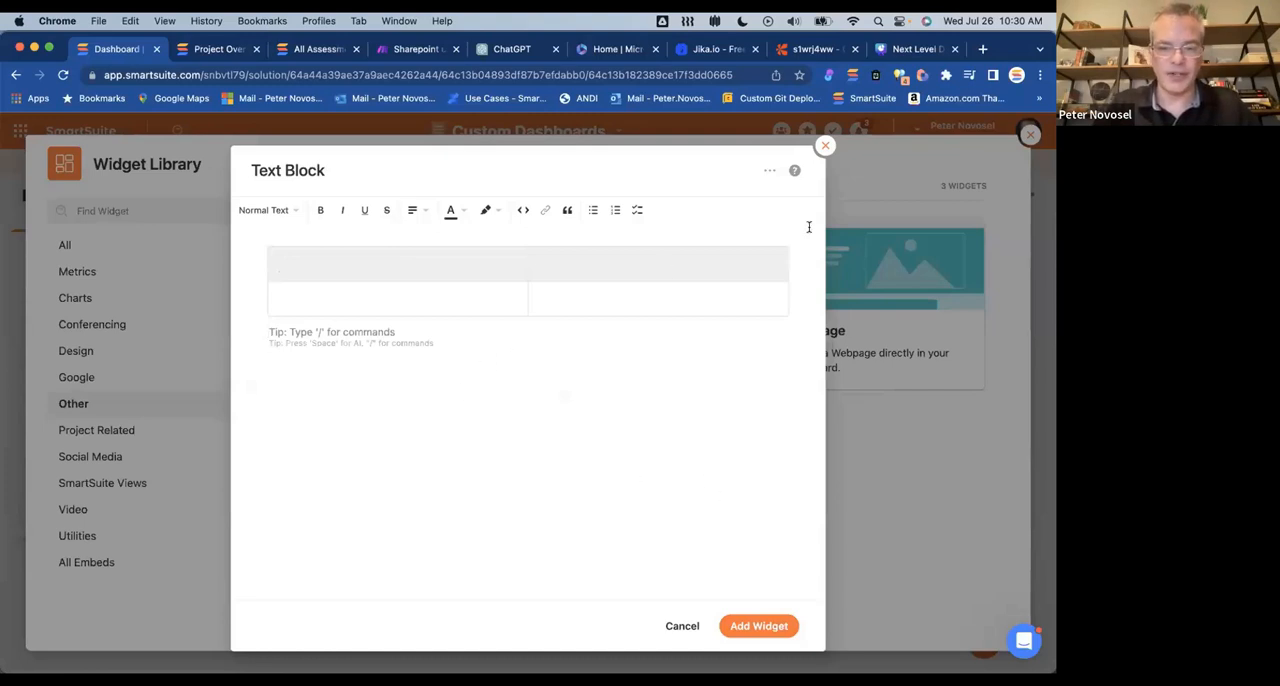
{"action": "left_click", "coordinate": [826, 146]}
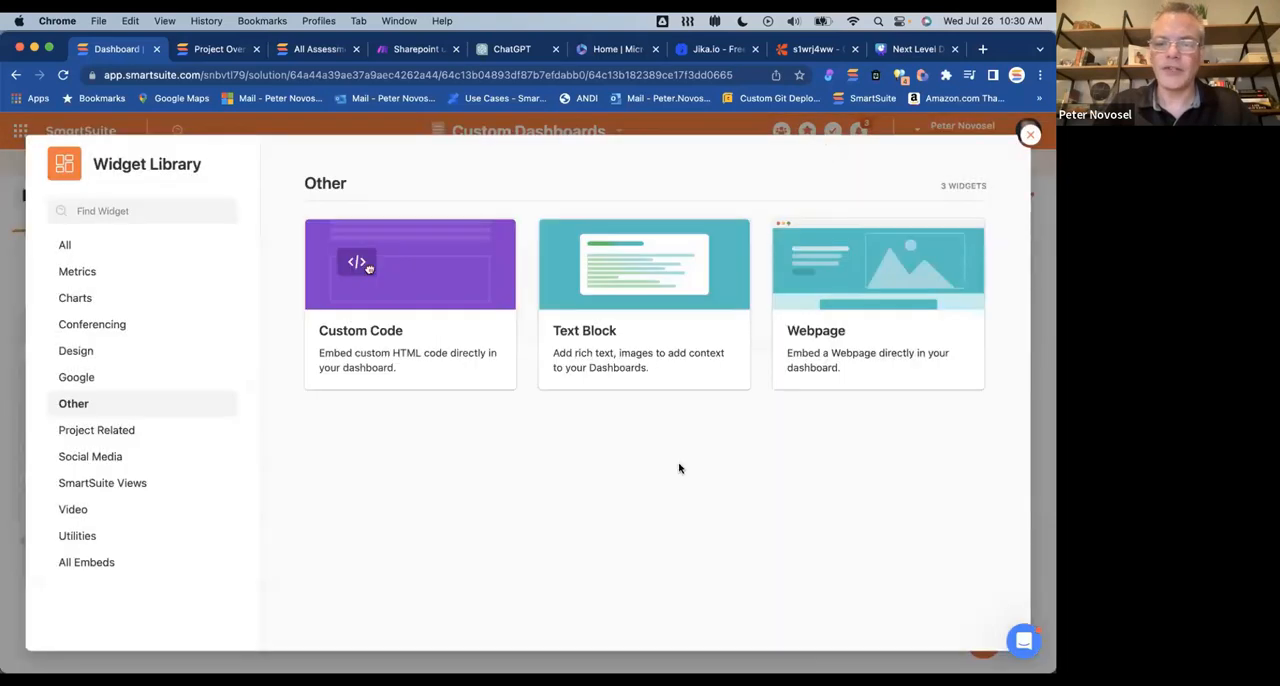
Step: Look over the Custom Code widget among the Other widgets and close the Widget Library
{"action": "mouse_move", "coordinate": [649, 334]}
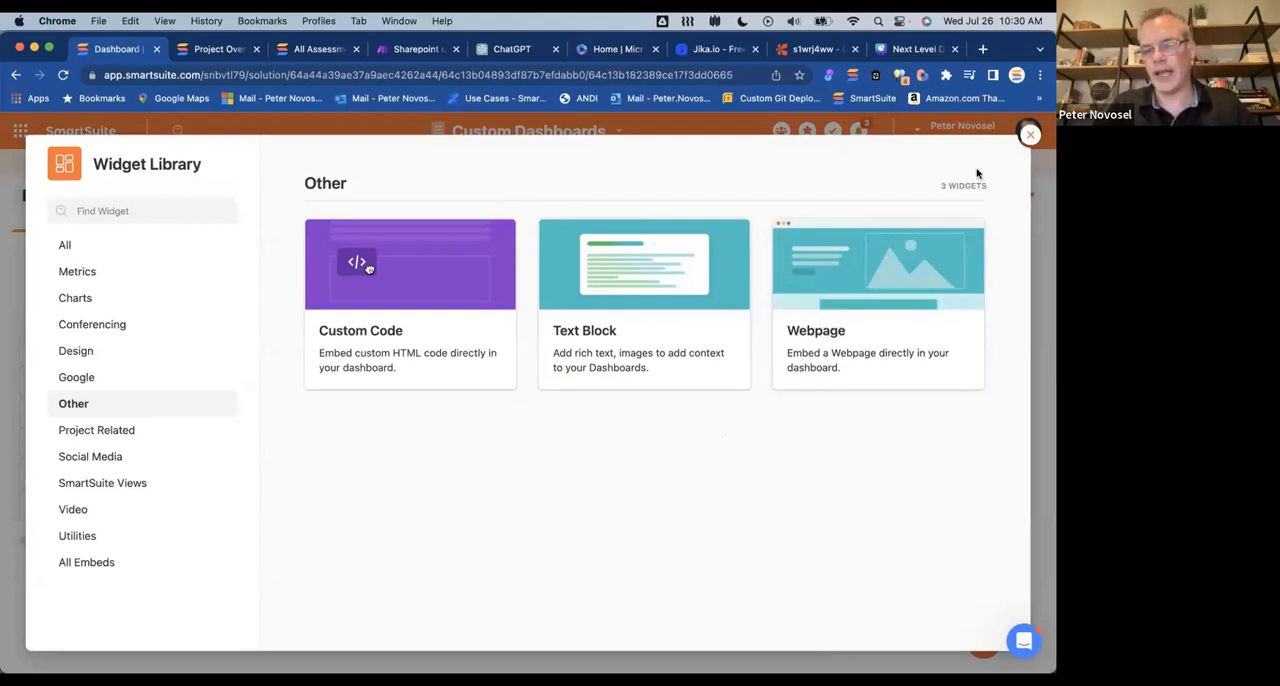
{"action": "mouse_move", "coordinate": [367, 365]}
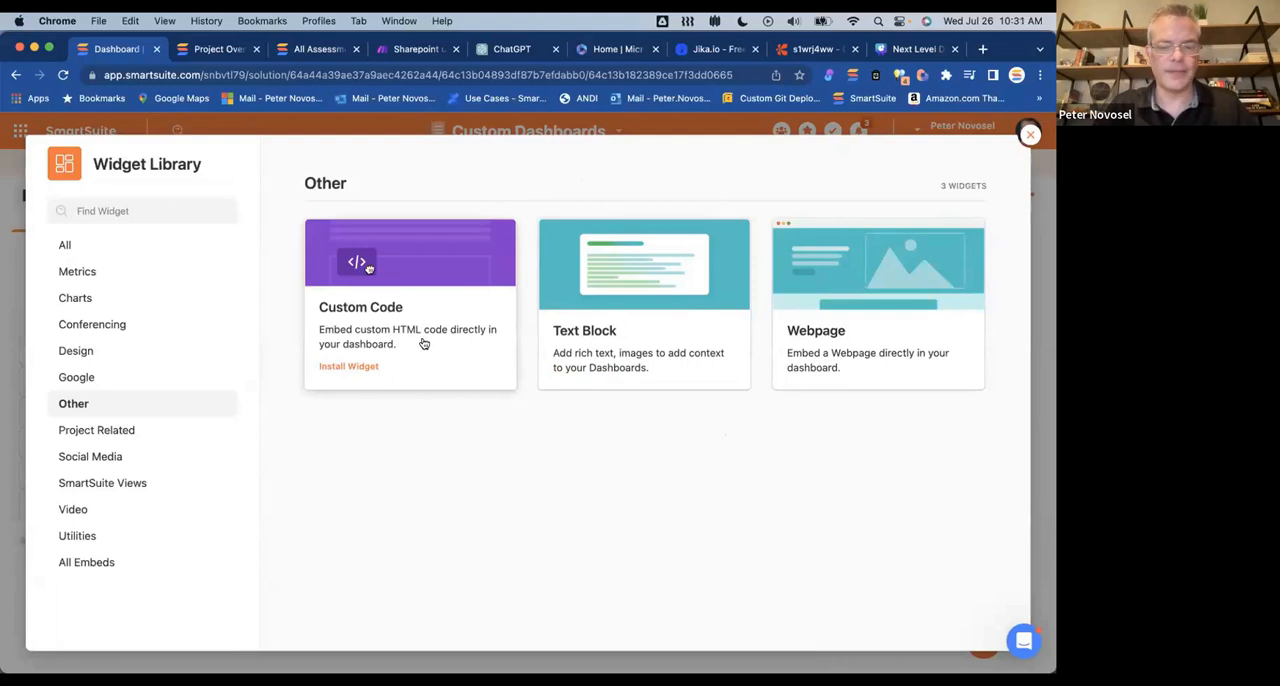
{"action": "left_click", "coordinate": [1029, 134]}
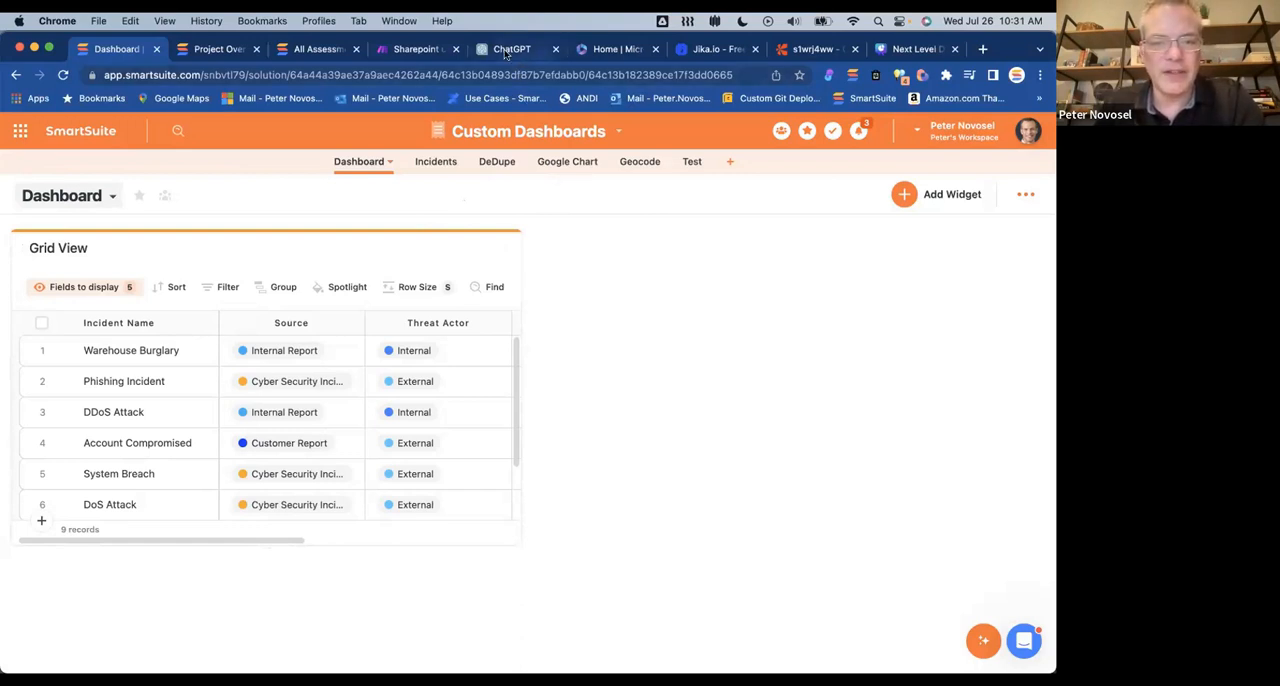
Step: Open the Google Chart app and inspect the bar values in the Custom Google Chart widget
{"action": "left_click", "coordinate": [563, 168]}
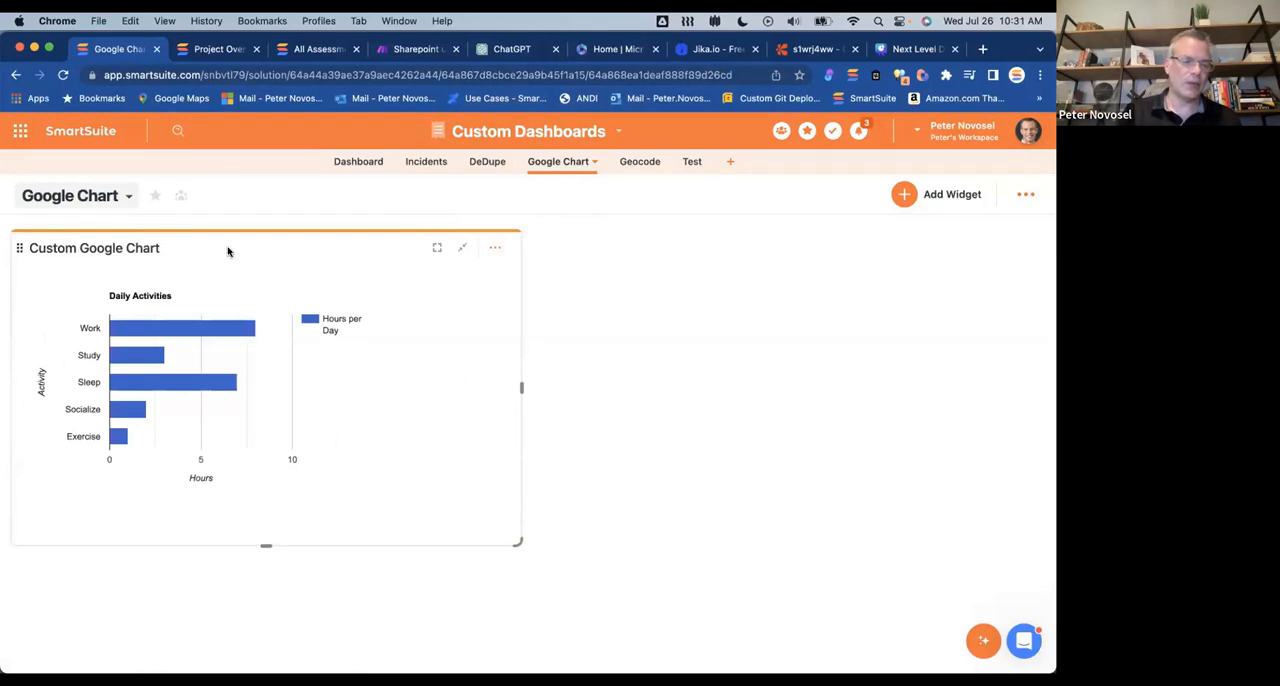
{"action": "mouse_move", "coordinate": [113, 357]}
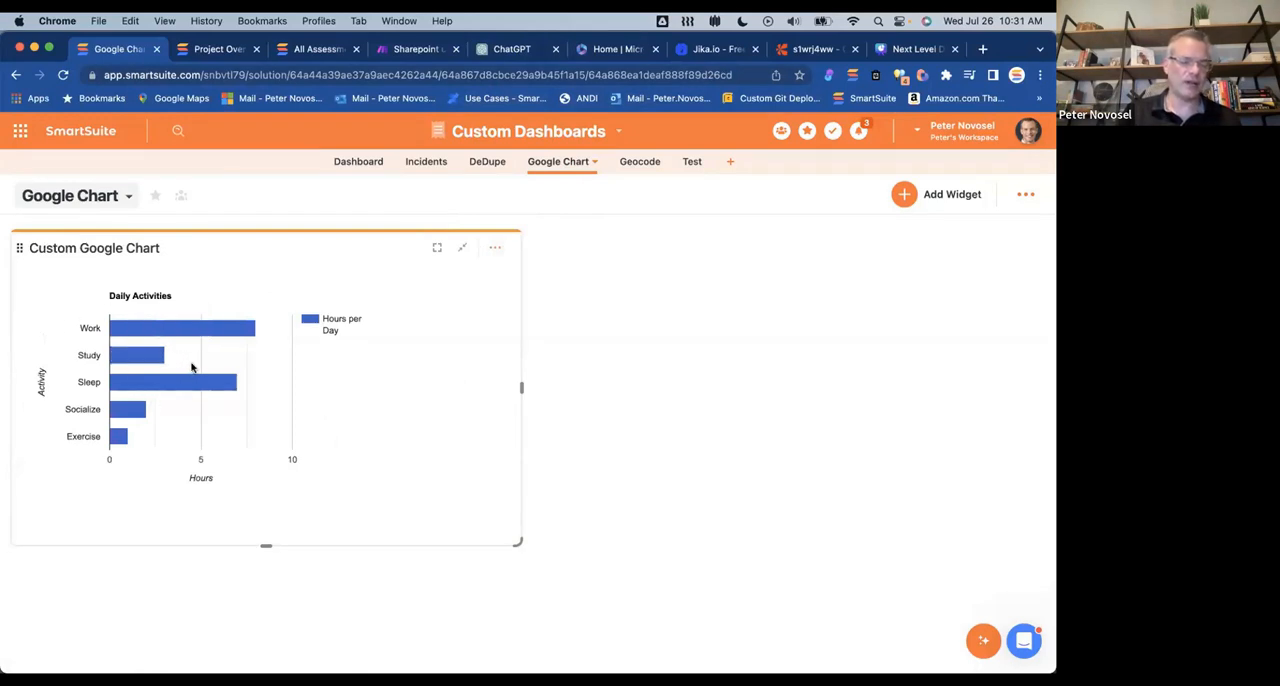
{"action": "mouse_move", "coordinate": [184, 383]}
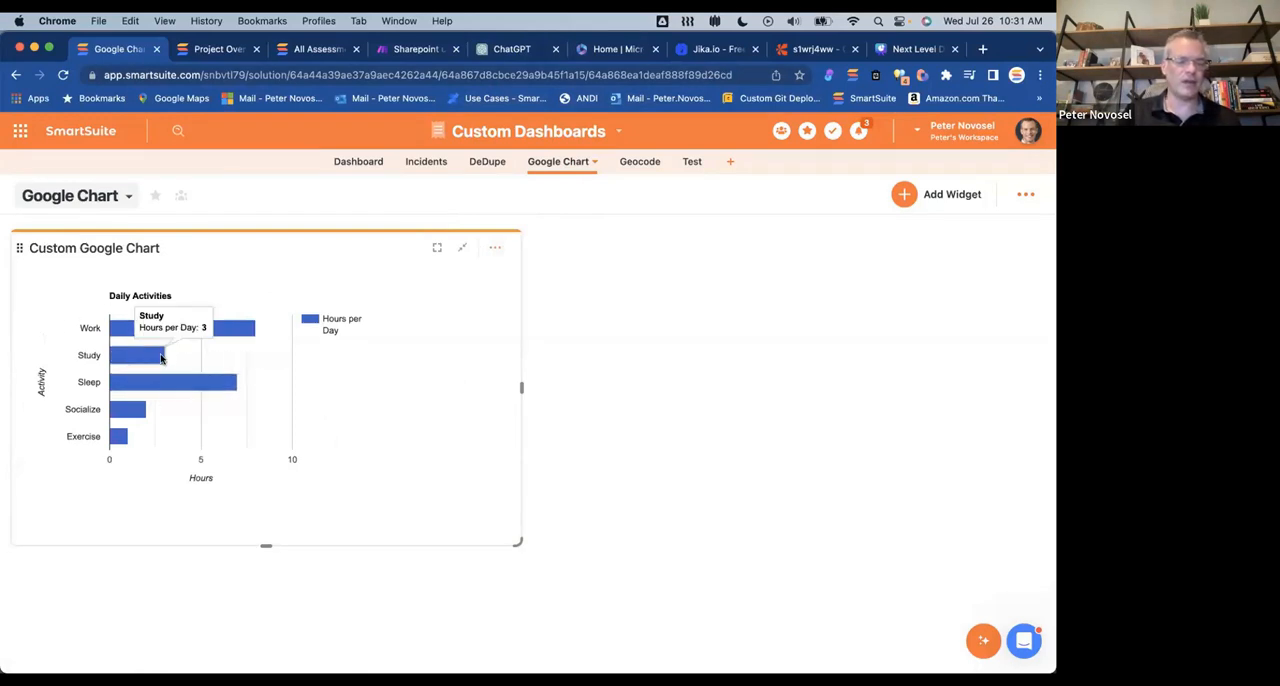
{"action": "mouse_move", "coordinate": [129, 333]}
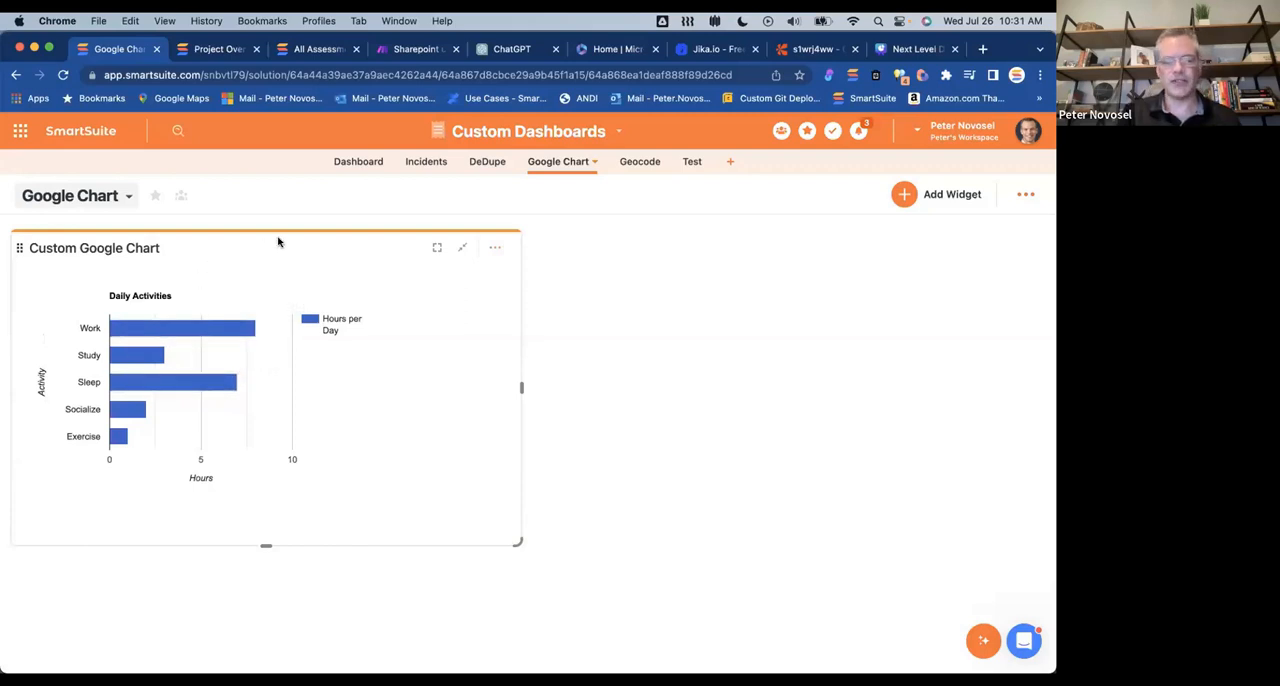
Step: Open the Custom Google Chart widget's settings and read through its Embed HTML code down to the chart's sample data points
{"action": "left_click", "coordinate": [494, 247]}
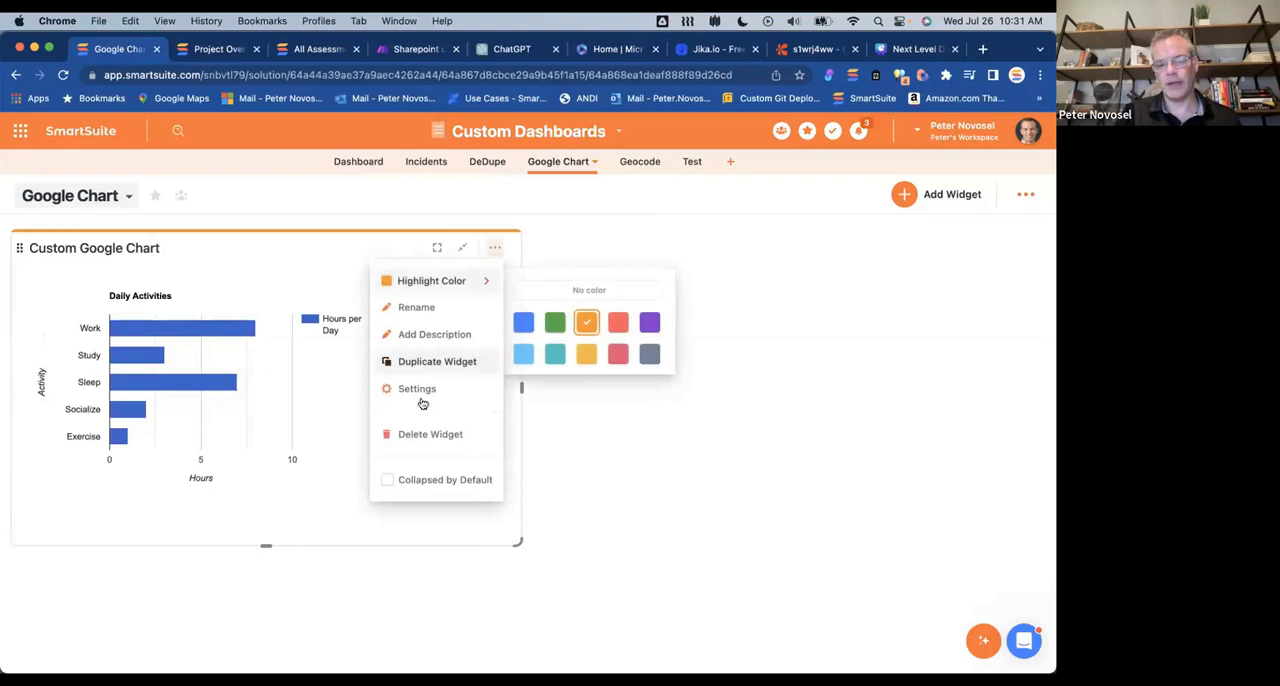
{"action": "left_click", "coordinate": [421, 393]}
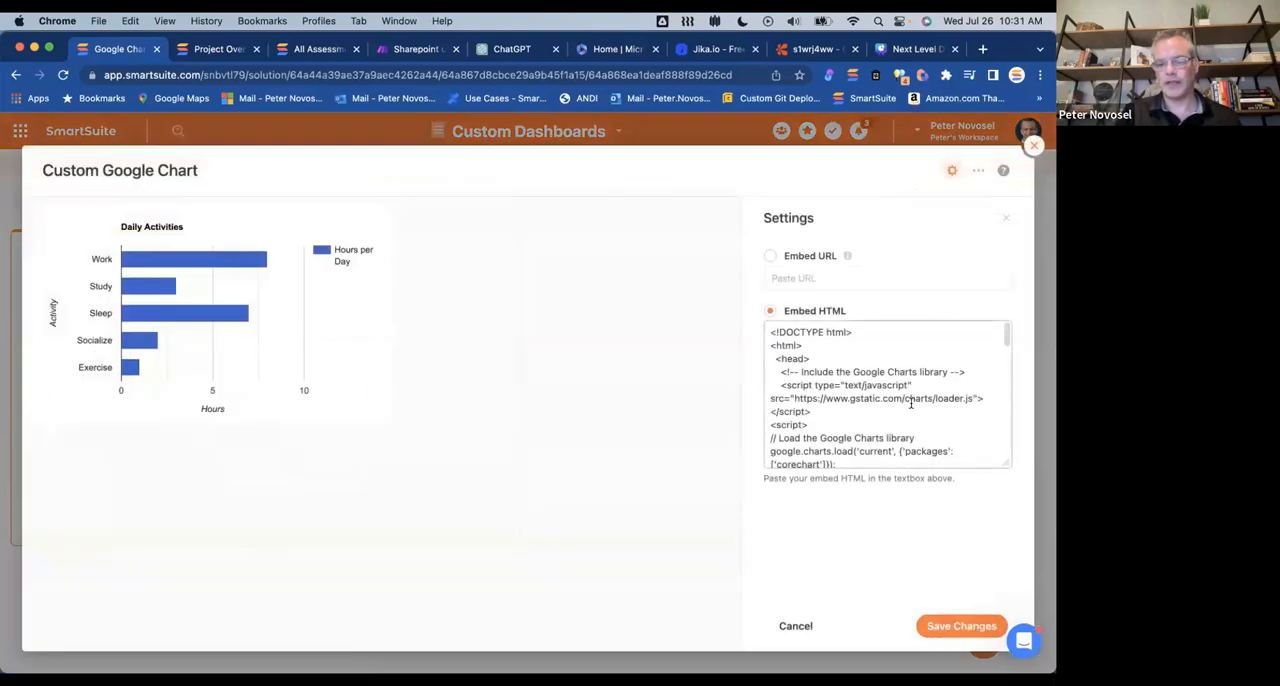
{"action": "scroll", "coordinate": [910, 404], "scroll_direction": "down", "scroll_amount": 1}
{"action": "scroll", "coordinate": [910, 404], "scroll_direction": "up", "scroll_amount": 1}
{"action": "scroll", "coordinate": [940, 369], "scroll_direction": "down", "scroll_amount": 10}
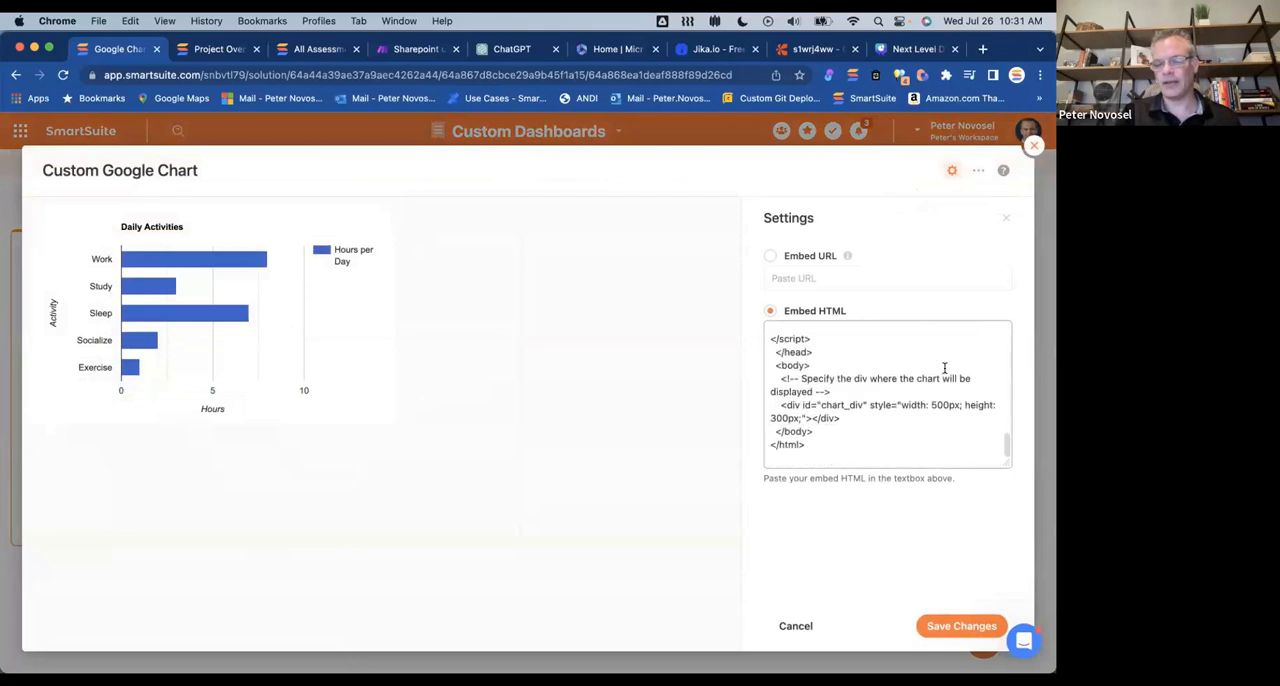
{"action": "scroll", "coordinate": [944, 369], "scroll_direction": "up", "scroll_amount": 6}
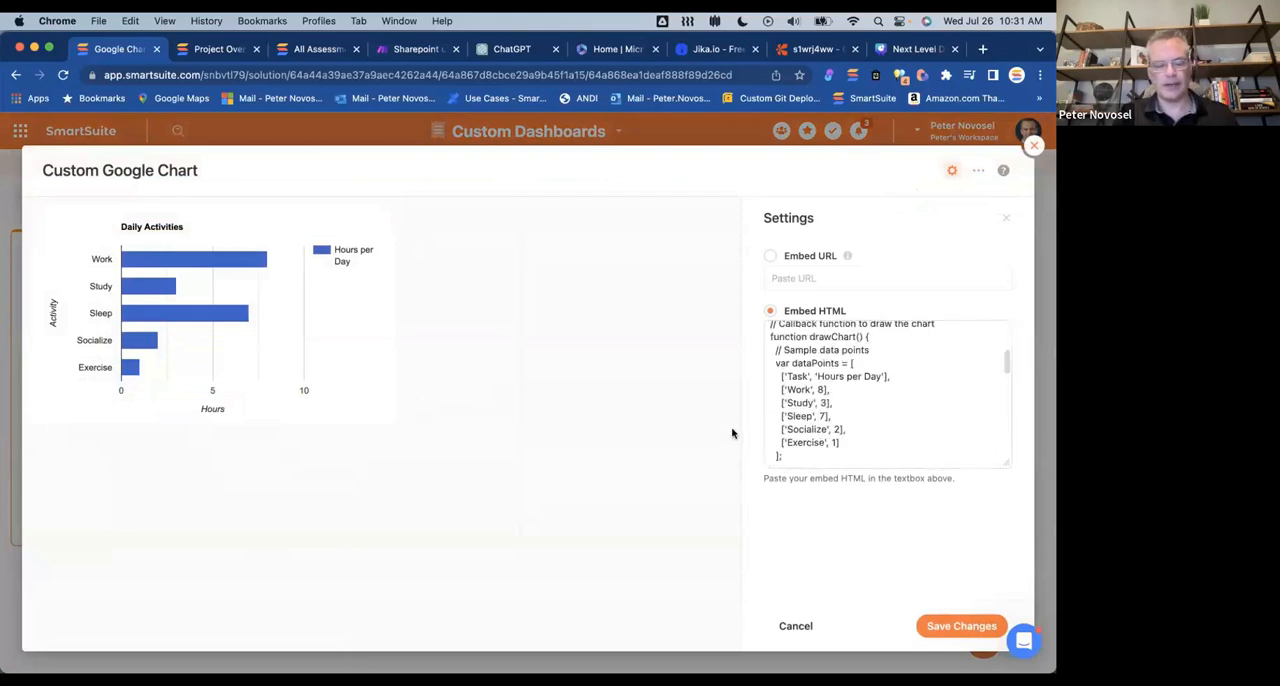
Step: Switch to Visual Studio Code and examine the Google Charts code in charts.html
{"action": "key", "text": "super+Tab"}
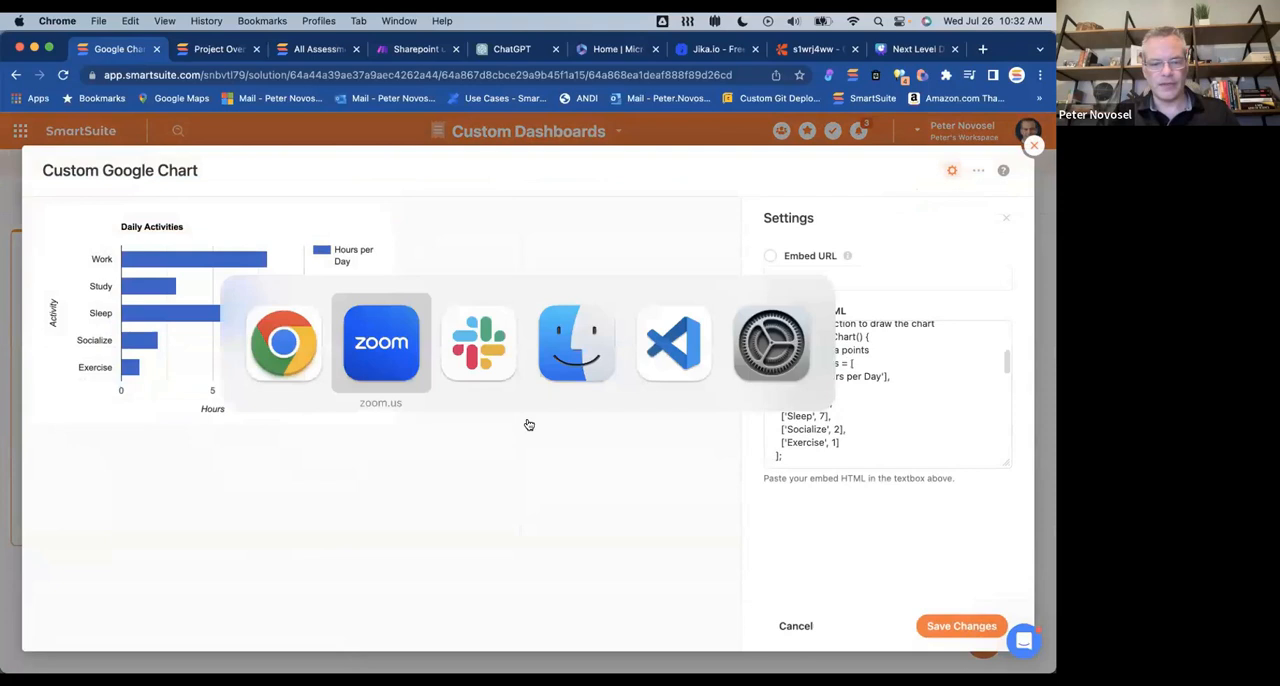
{"action": "key", "text": "super+Tab"}
{"action": "key", "text": "super+Tab"}
{"action": "key", "text": "super+Tab"}
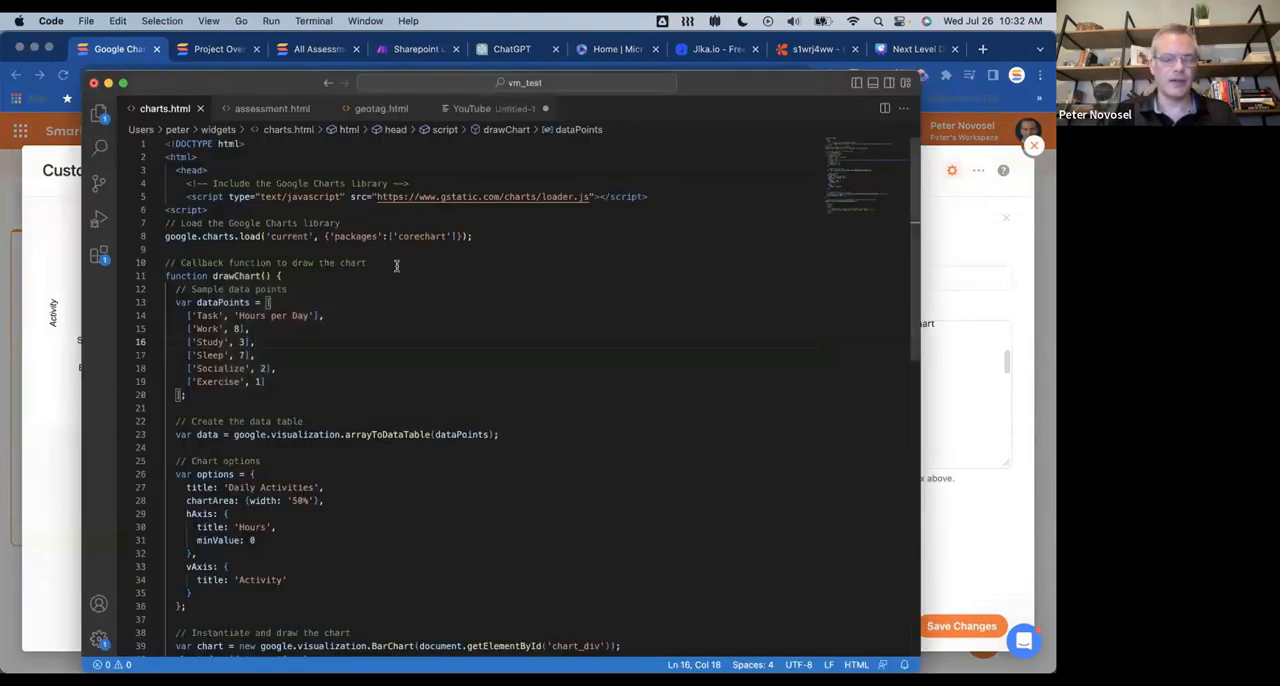
{"action": "scroll", "coordinate": [396, 265], "scroll_direction": "down", "scroll_amount": 1}
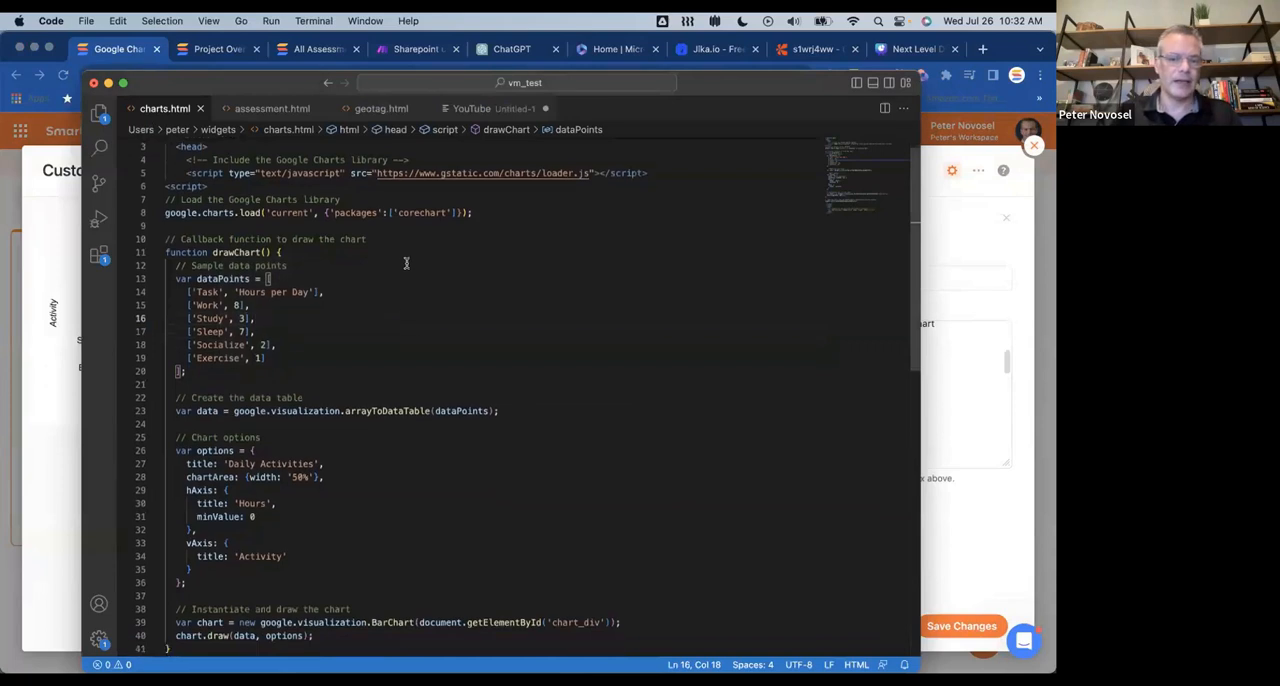
Step: Read through charts.html from the library loading and data points to the chart options, drawing code and chart_div element
{"action": "scroll", "coordinate": [406, 263], "scroll_direction": "up", "scroll_amount": 1}
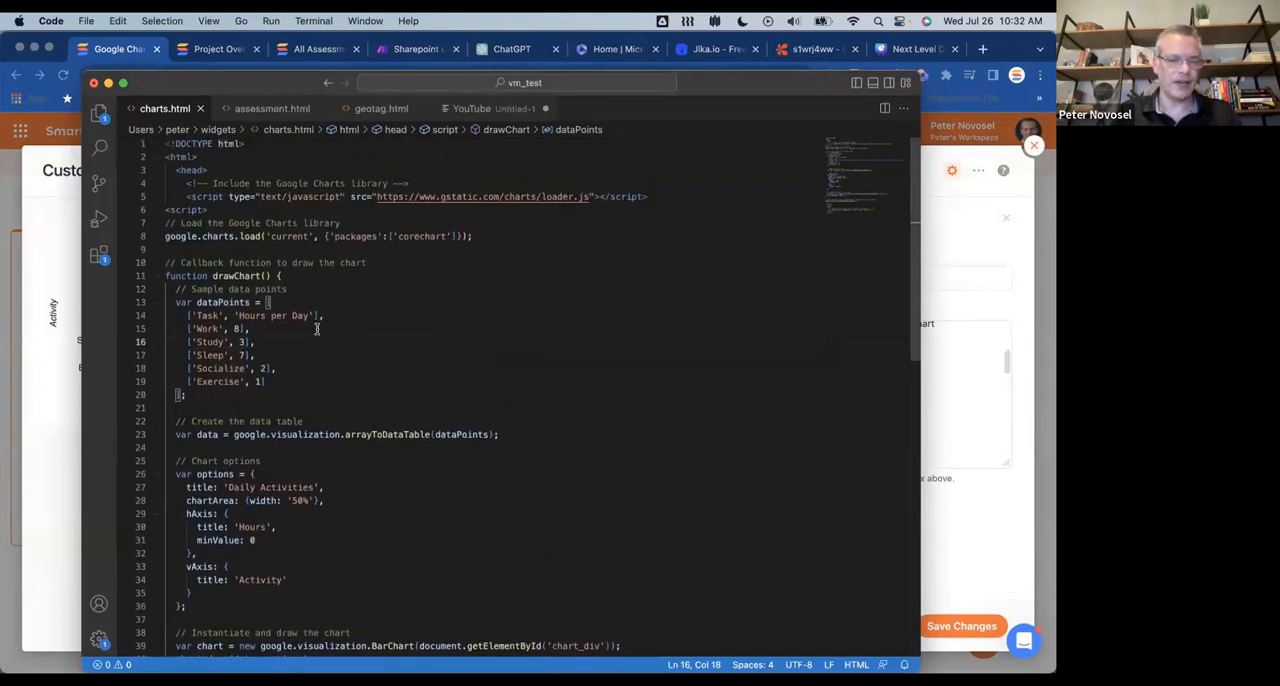
{"action": "scroll", "coordinate": [317, 328], "scroll_direction": "down", "scroll_amount": 3}
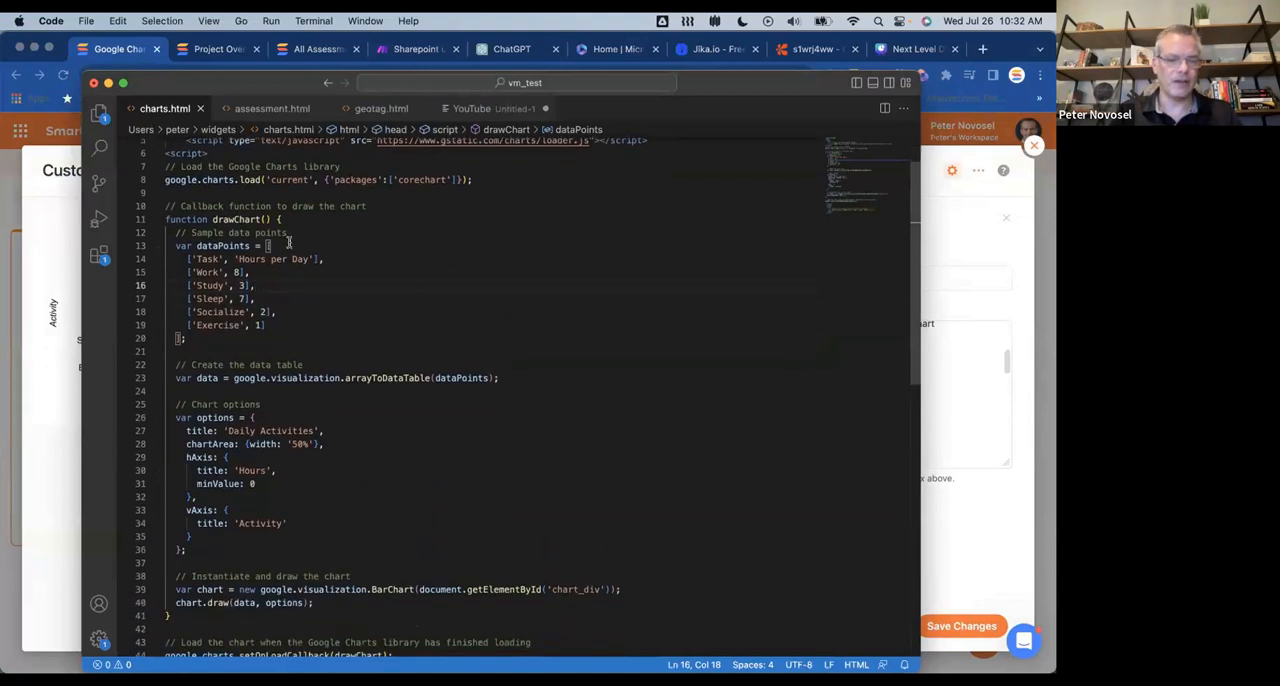
{"action": "scroll", "coordinate": [285, 365], "scroll_direction": "down", "scroll_amount": 3}
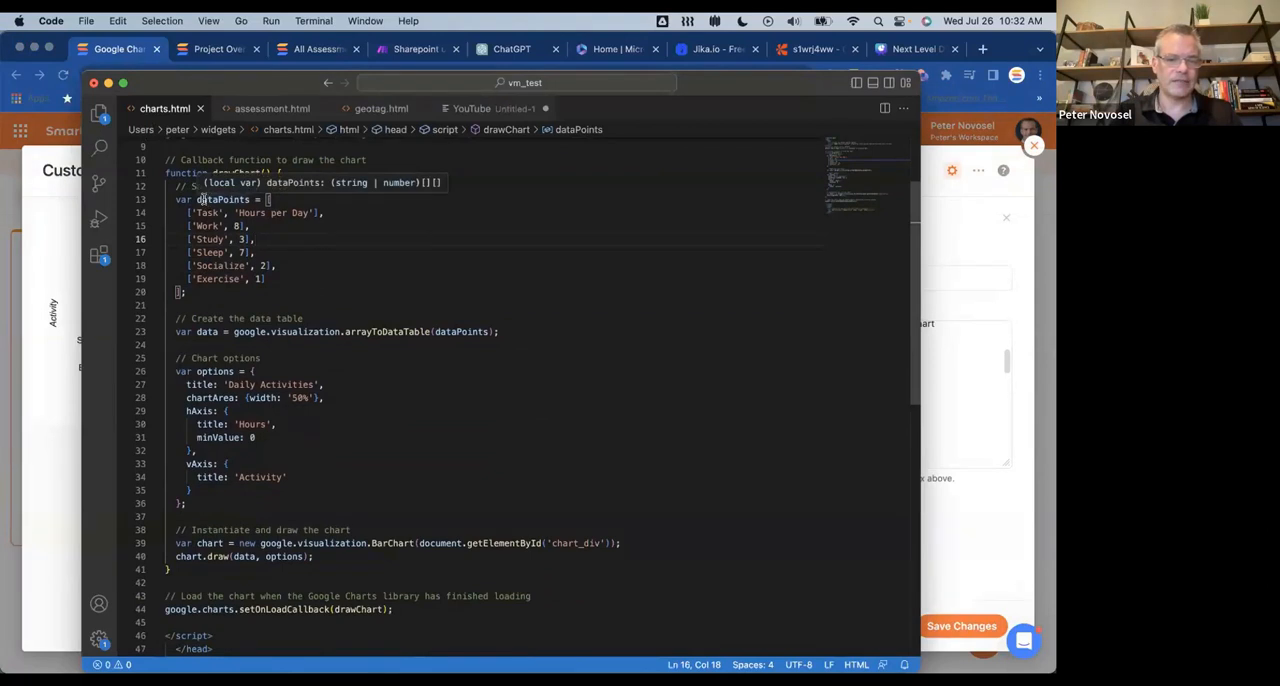
{"action": "scroll", "coordinate": [266, 304], "scroll_direction": "down", "scroll_amount": 3}
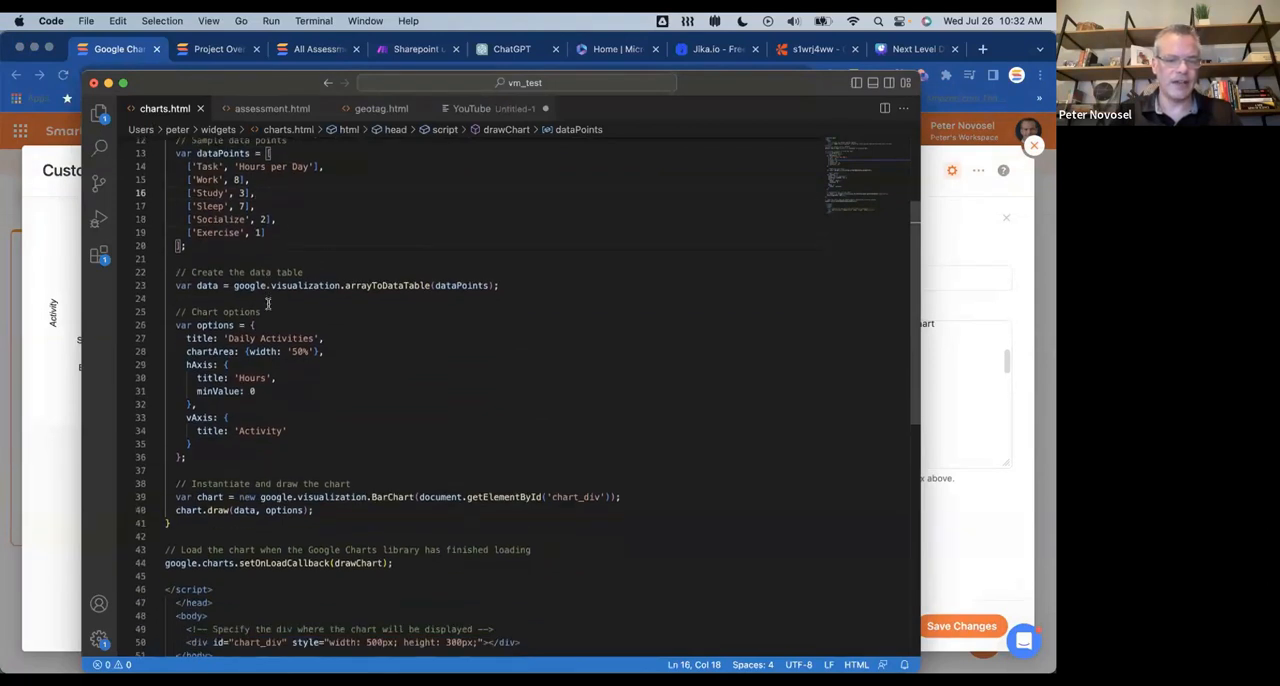
{"action": "scroll", "coordinate": [267, 304], "scroll_direction": "down", "scroll_amount": 5}
{"action": "scroll", "coordinate": [265, 300], "scroll_direction": "up", "scroll_amount": 15}
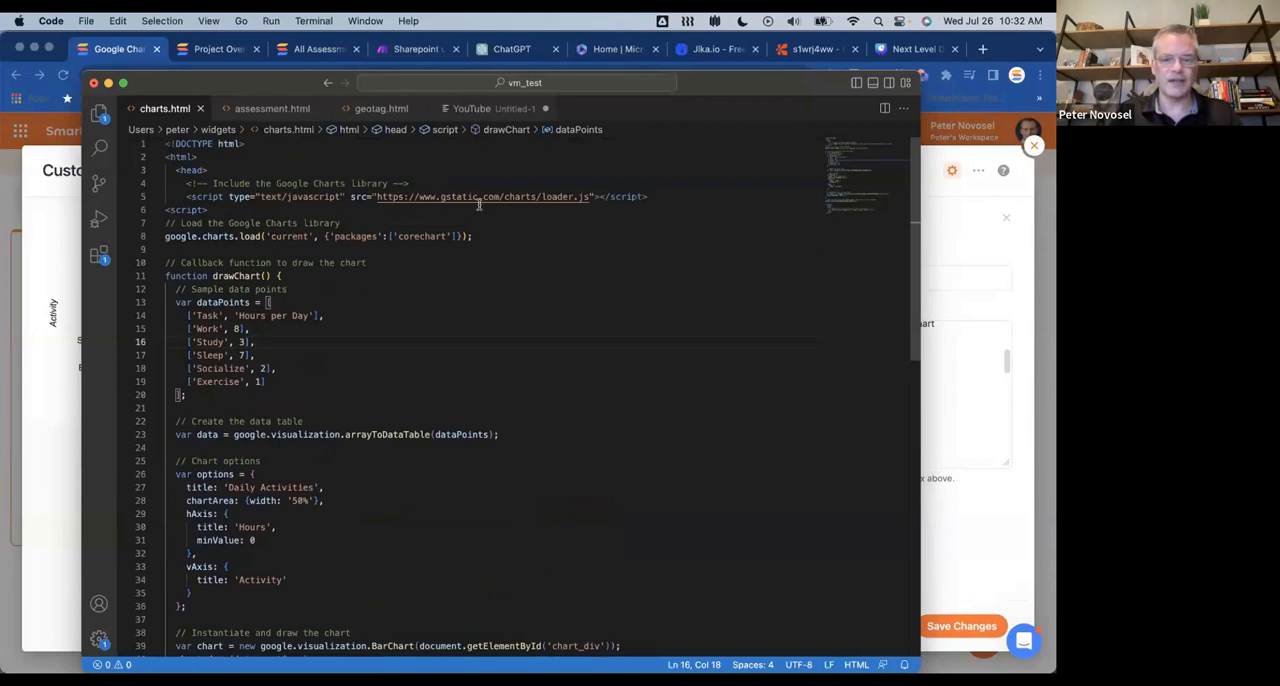
{"action": "scroll", "coordinate": [346, 306], "scroll_direction": "down", "scroll_amount": 6}
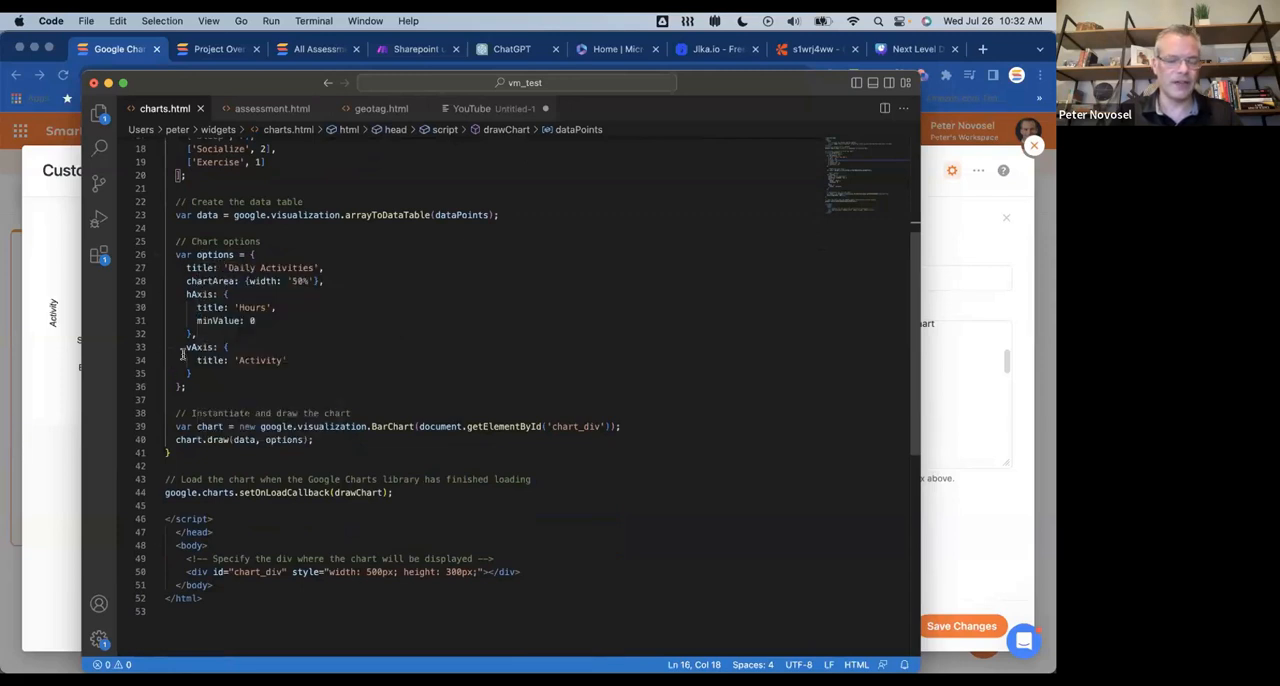
{"action": "scroll", "coordinate": [331, 511], "scroll_direction": "down", "scroll_amount": 3}
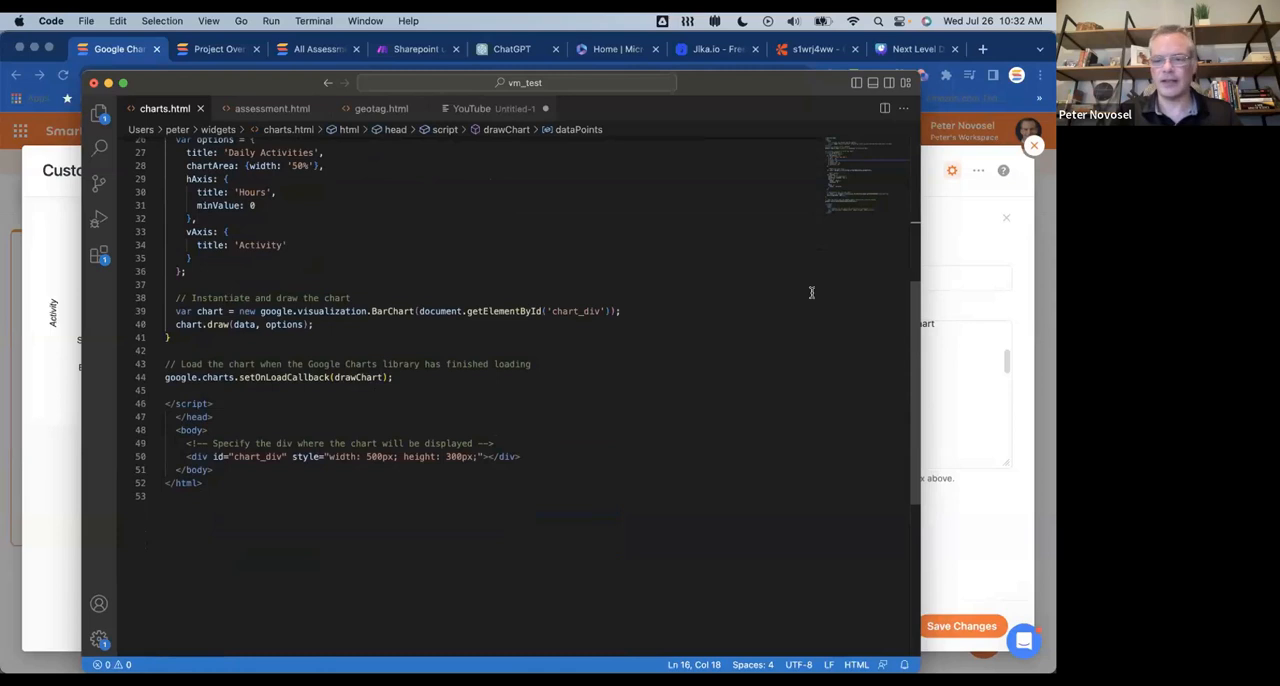
Step: Select all the code in charts.html, then switch to Chrome and place the cursor in the widget's Embed HTML code
{"action": "left_click", "coordinate": [409, 408]}
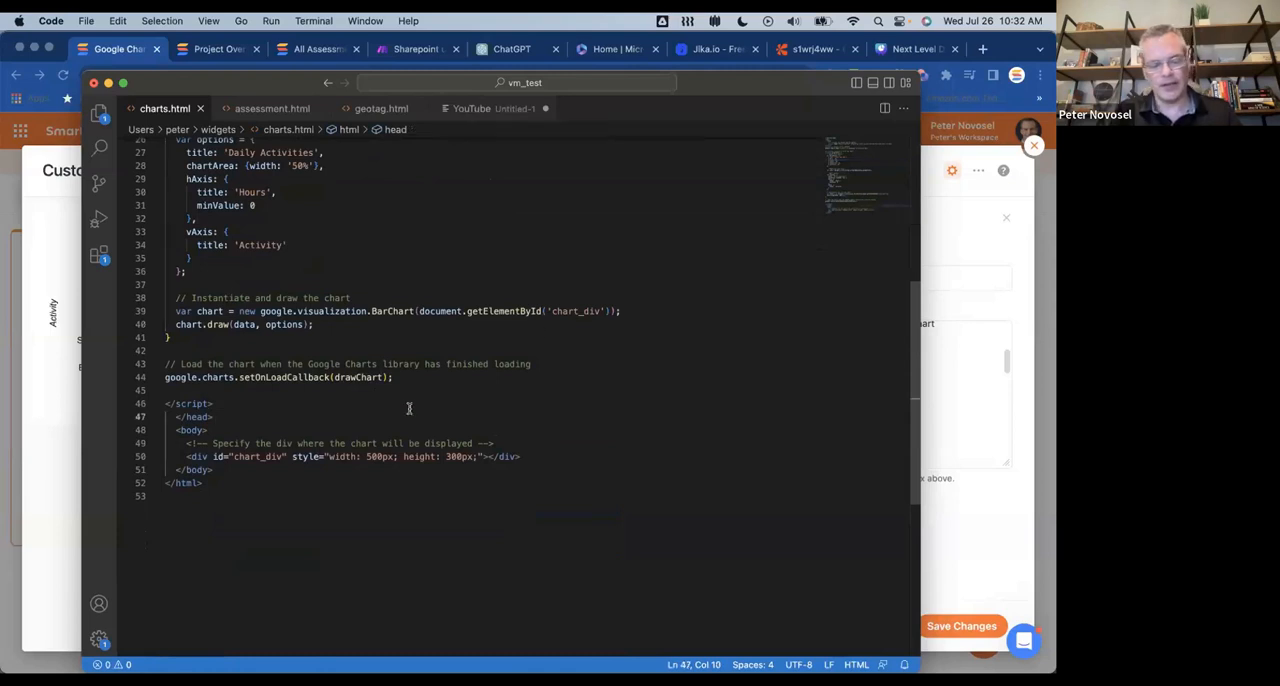
{"action": "key", "text": "super+a"}
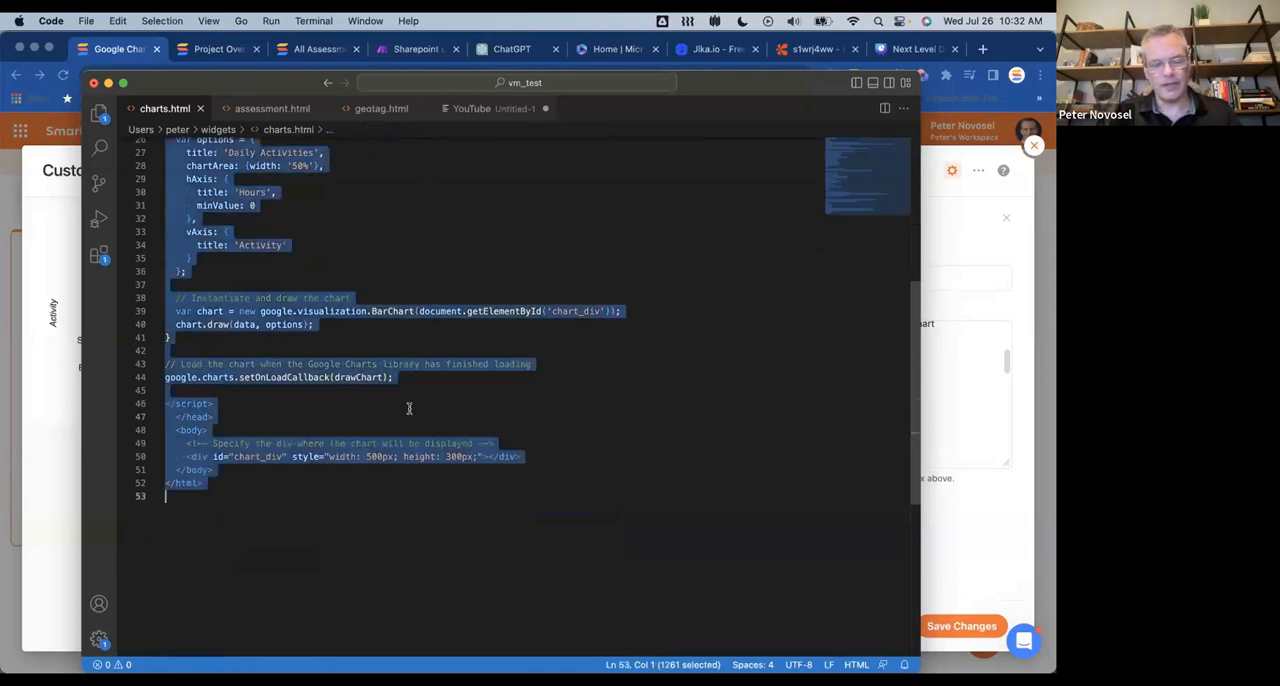
{"action": "left_click", "coordinate": [957, 290]}
{"action": "left_click", "coordinate": [831, 389]}
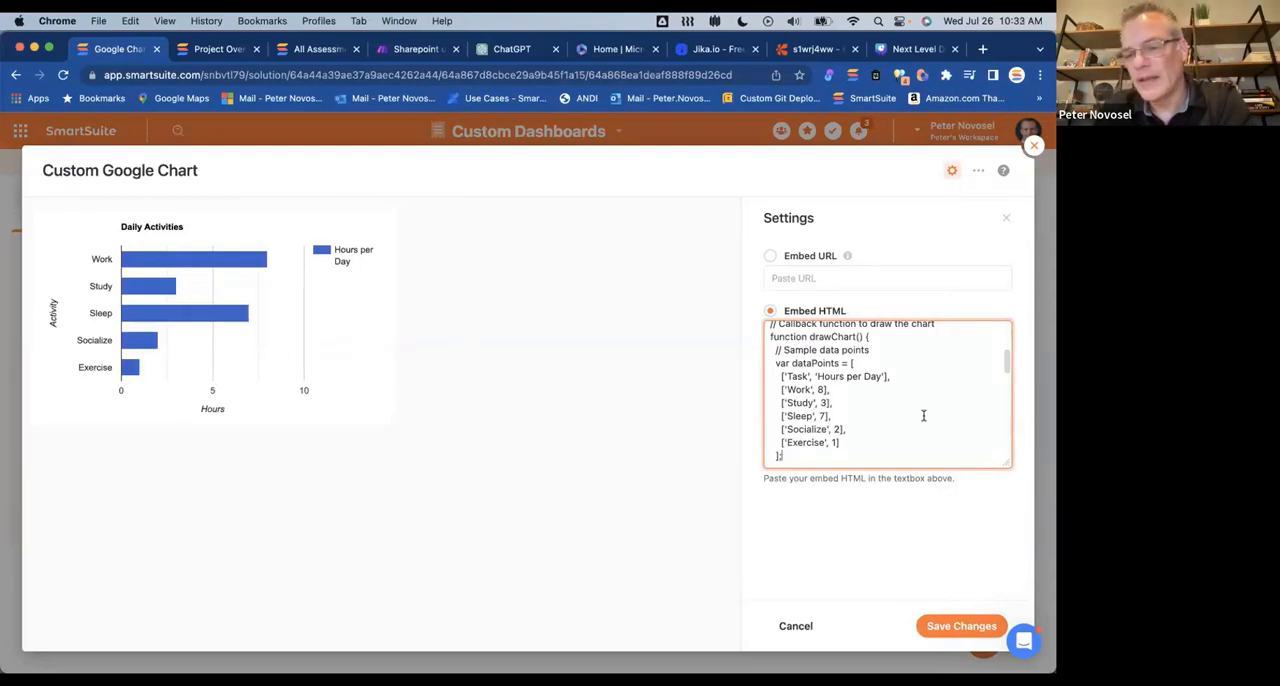
Step: Review the data points, chart options and drawing code in the Embed HTML, then close the Custom Google Chart widget without saving
{"action": "scroll", "coordinate": [897, 397], "scroll_direction": "down", "scroll_amount": 5}
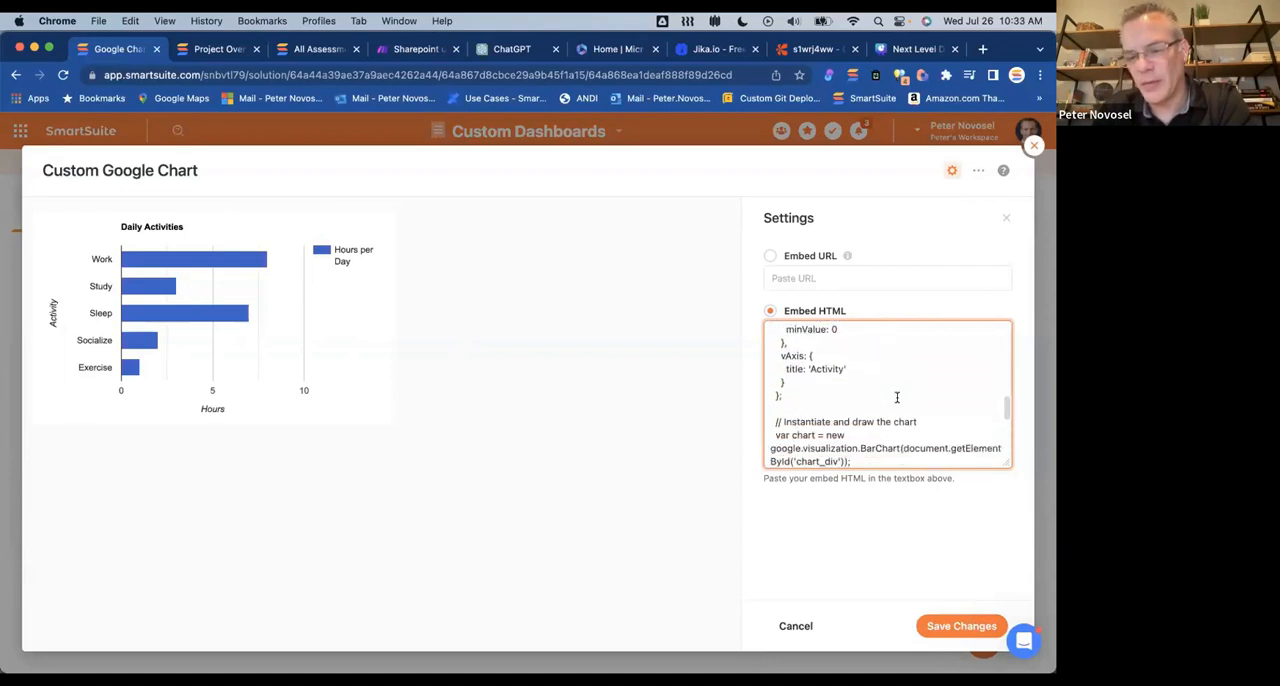
{"action": "scroll", "coordinate": [897, 397], "scroll_direction": "up", "scroll_amount": 2}
{"action": "scroll", "coordinate": [809, 367], "scroll_direction": "up", "scroll_amount": 3}
{"action": "scroll", "coordinate": [844, 405], "scroll_direction": "down", "scroll_amount": 4}
{"action": "scroll", "coordinate": [844, 405], "scroll_direction": "down", "scroll_amount": 4}
{"action": "scroll", "coordinate": [844, 405], "scroll_direction": "down", "scroll_amount": 2}
{"action": "scroll", "coordinate": [840, 406], "scroll_direction": "up", "scroll_amount": 6}
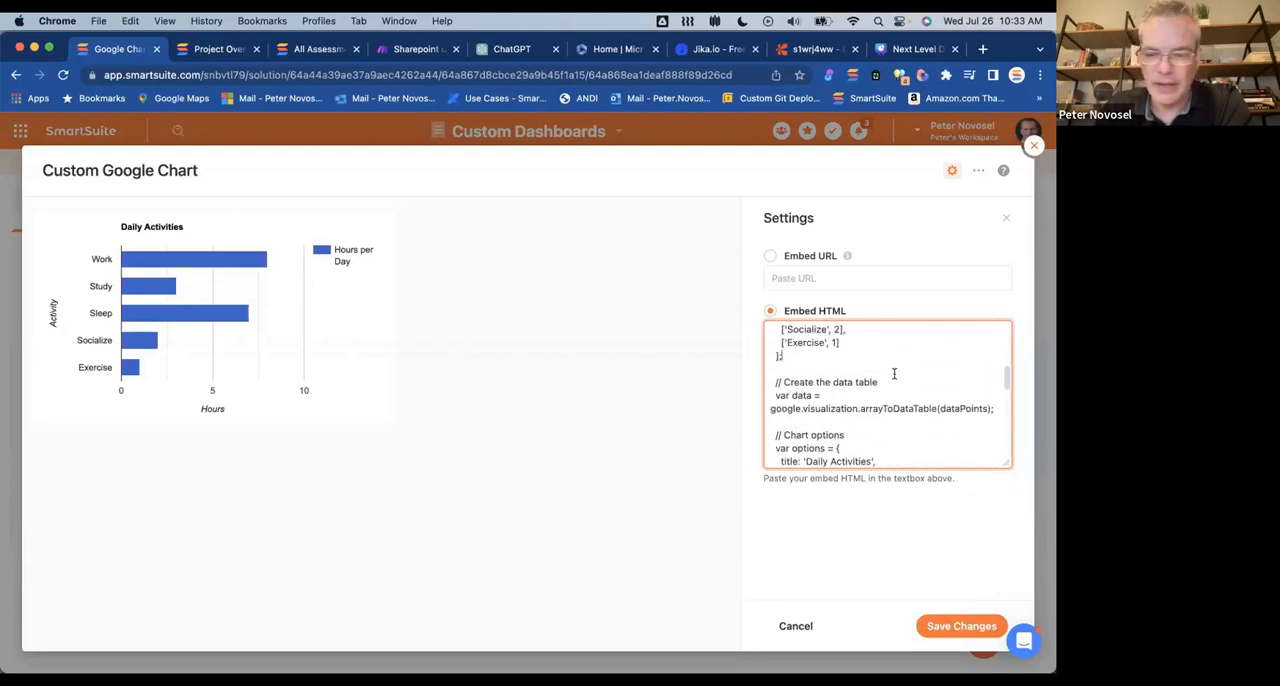
{"action": "scroll", "coordinate": [894, 371], "scroll_direction": "up", "scroll_amount": 2}
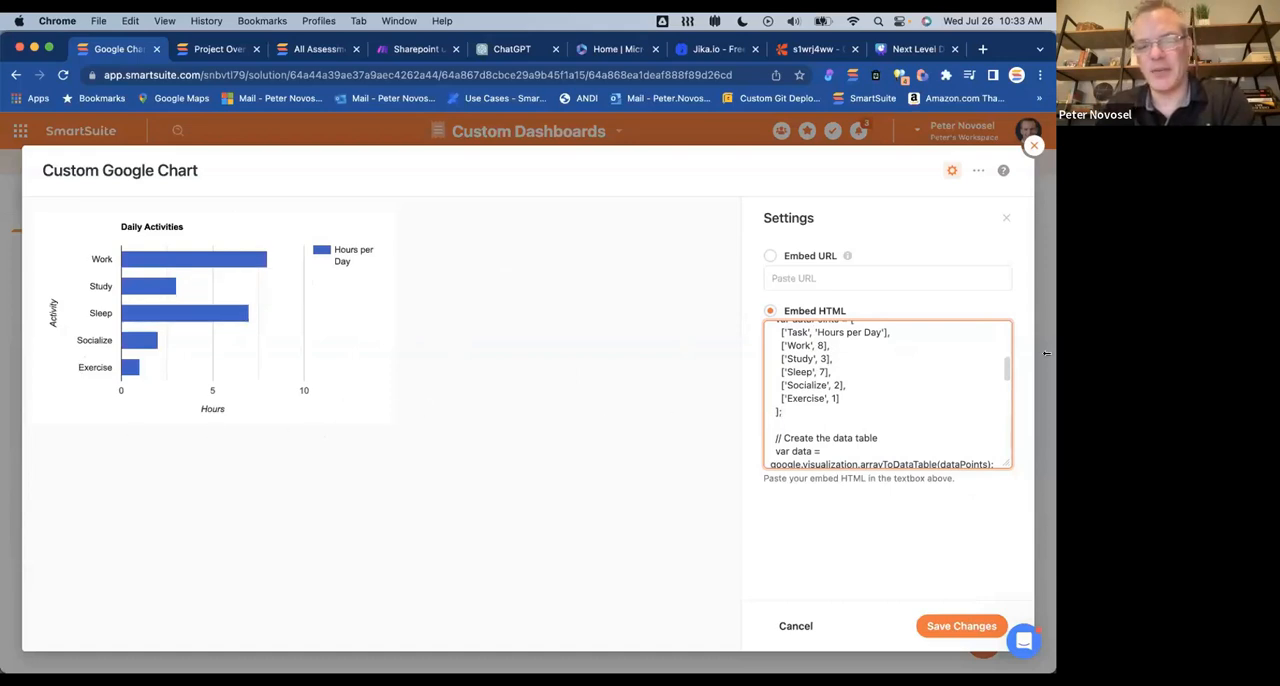
{"action": "left_click", "coordinate": [1034, 146]}
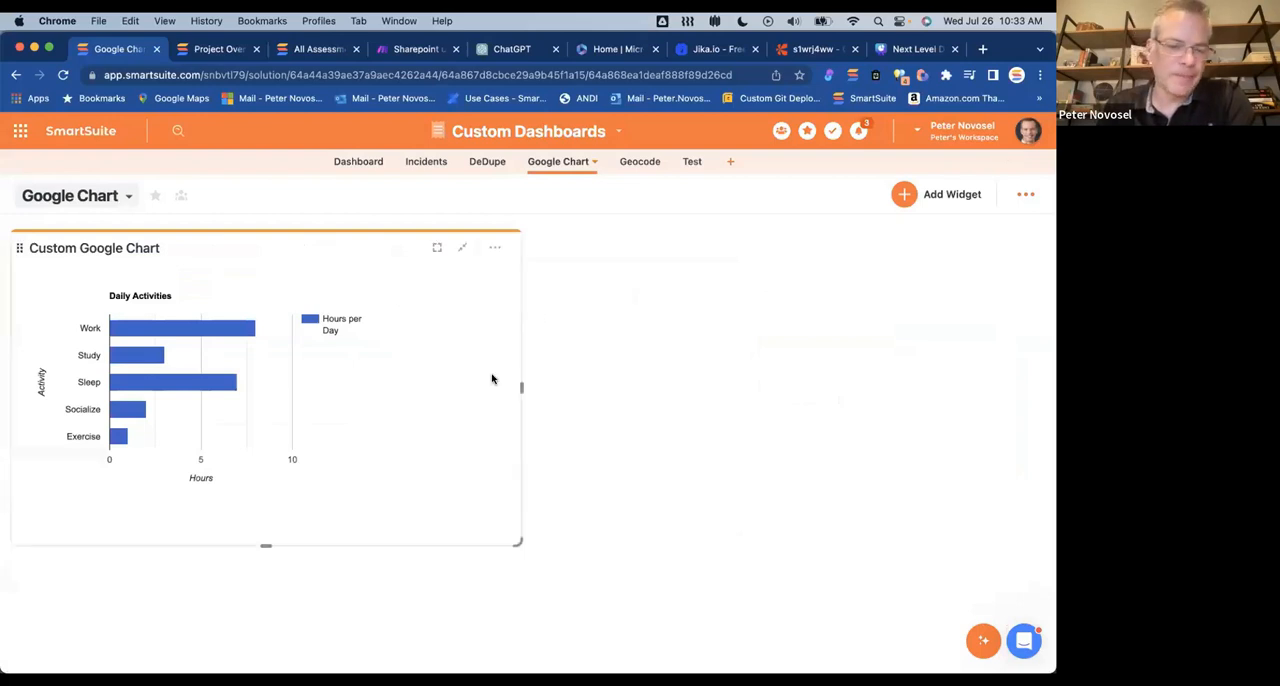
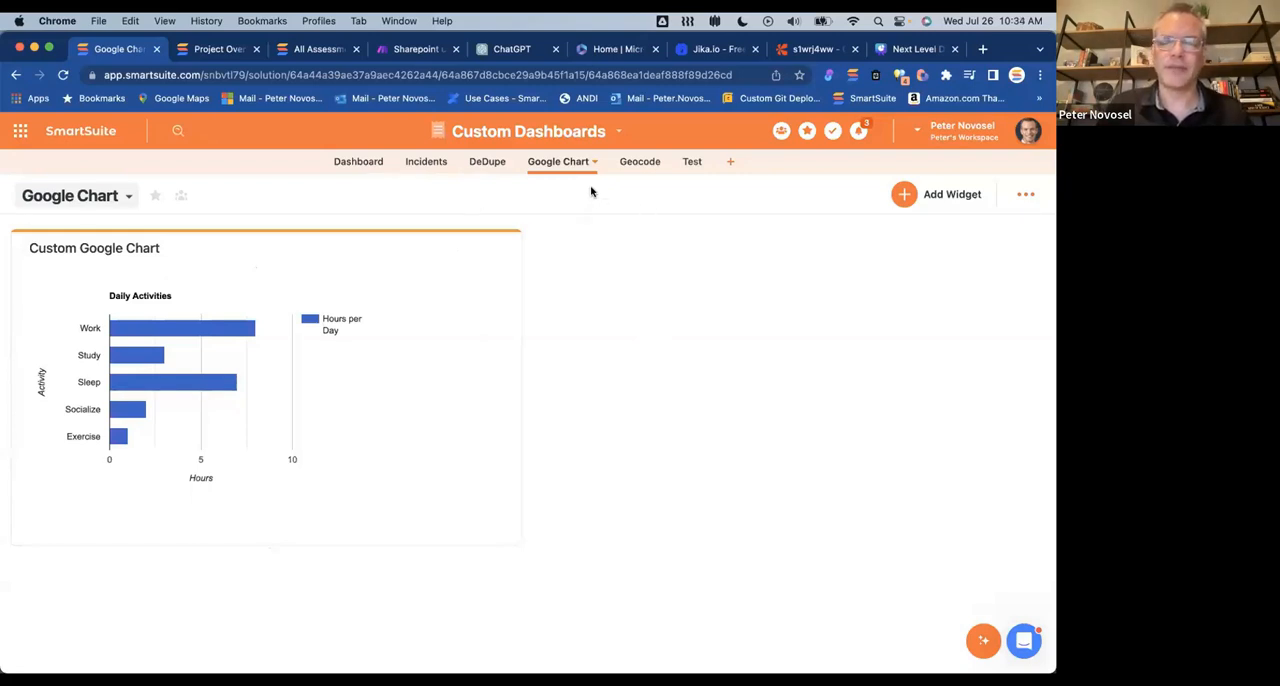
Step: Open the DeDupe app and switch from its Grid View to the DeDuplicator dashboard view
{"action": "left_click", "coordinate": [489, 163]}
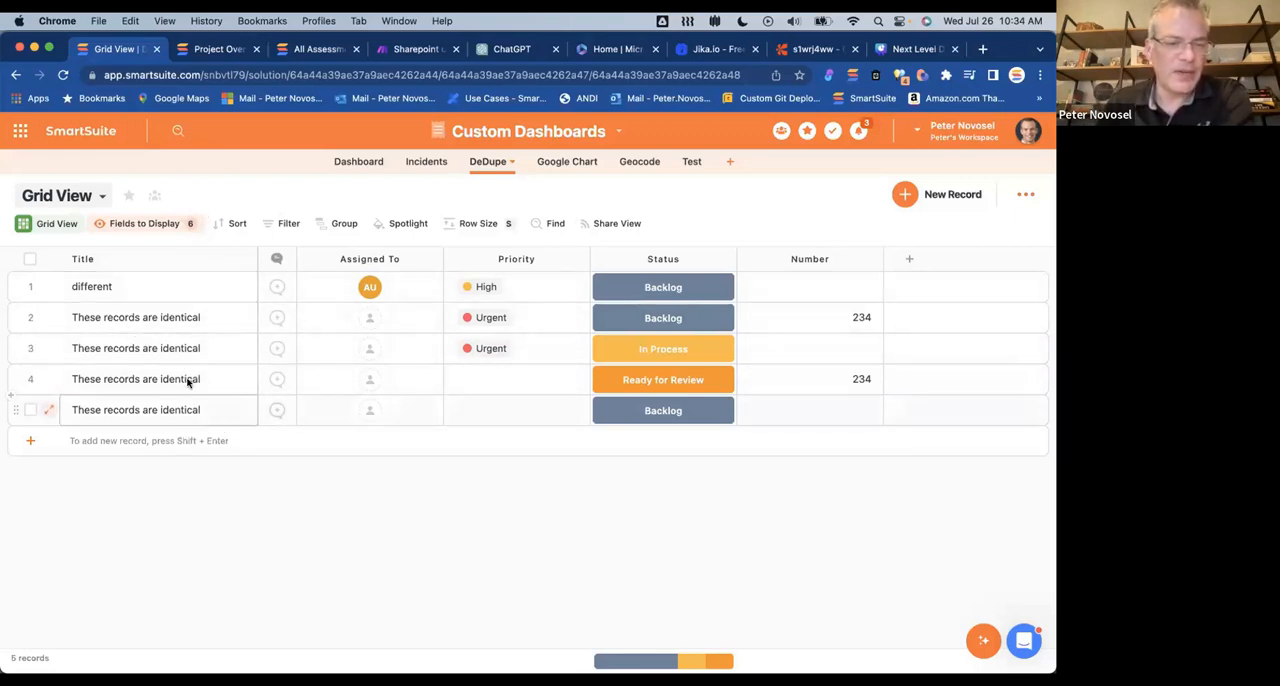
{"action": "left_click", "coordinate": [100, 198]}
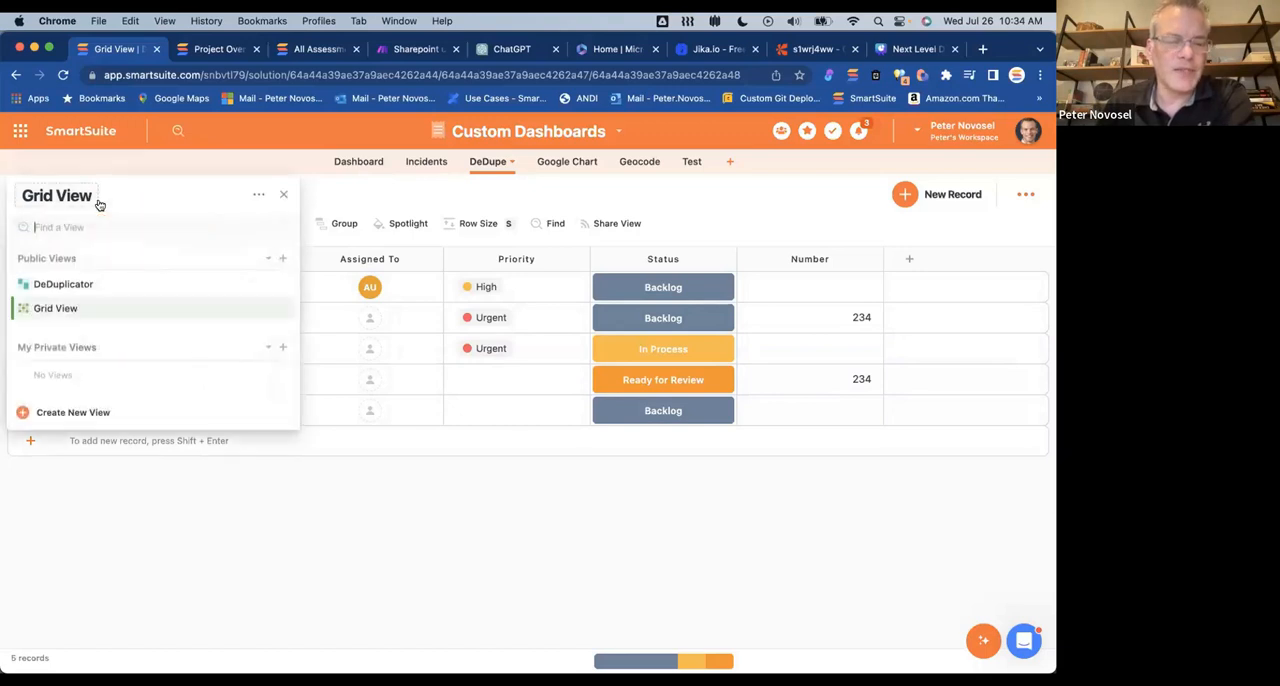
{"action": "left_click", "coordinate": [62, 284]}
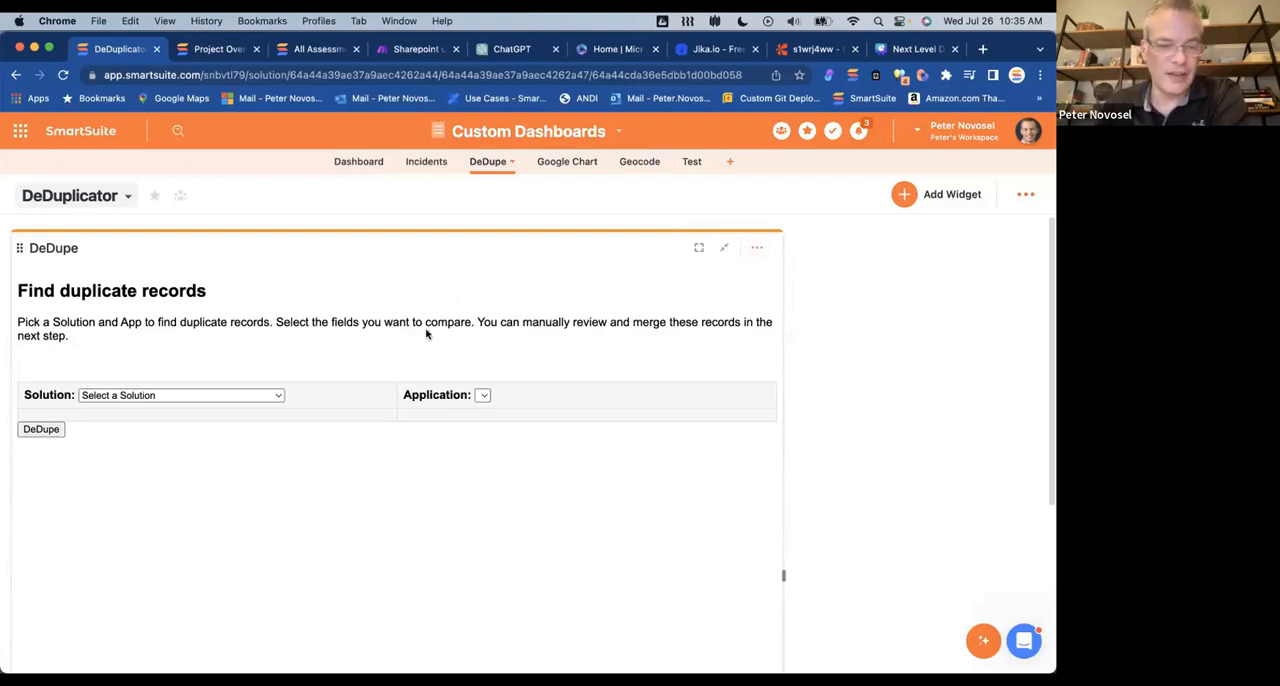
{"action": "scroll", "coordinate": [294, 396], "scroll_direction": "down", "scroll_amount": 1}
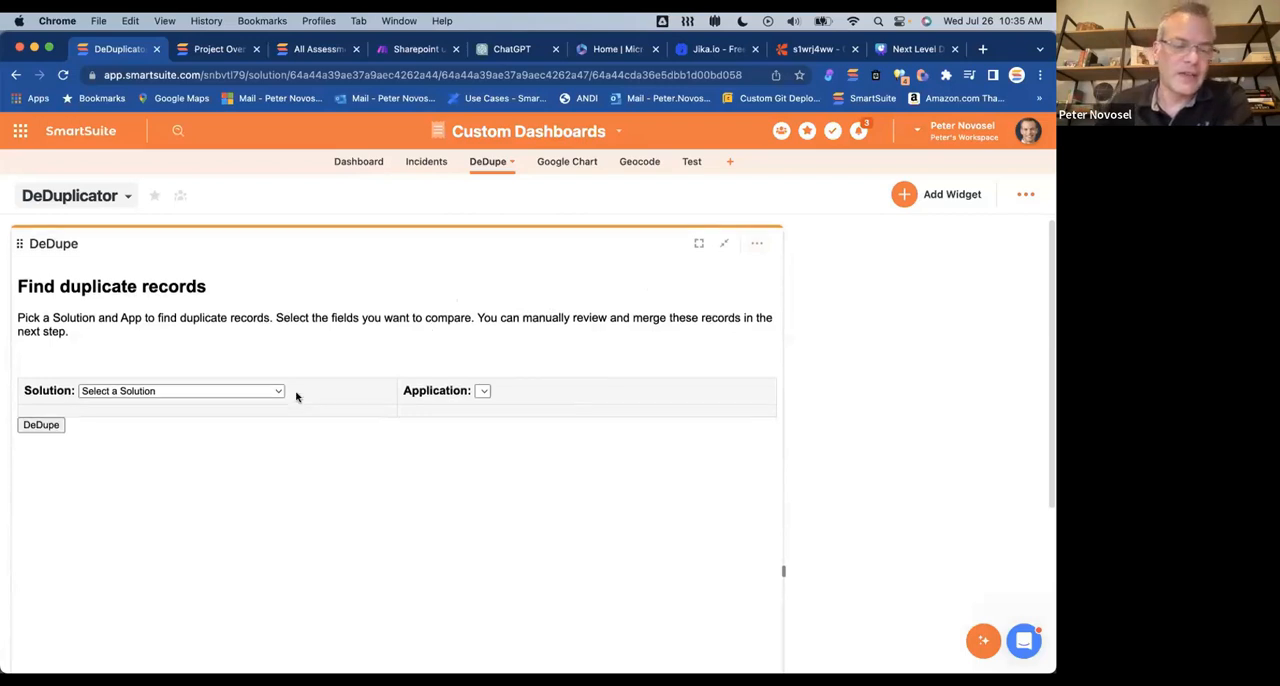
{"action": "left_click", "coordinate": [278, 379]}
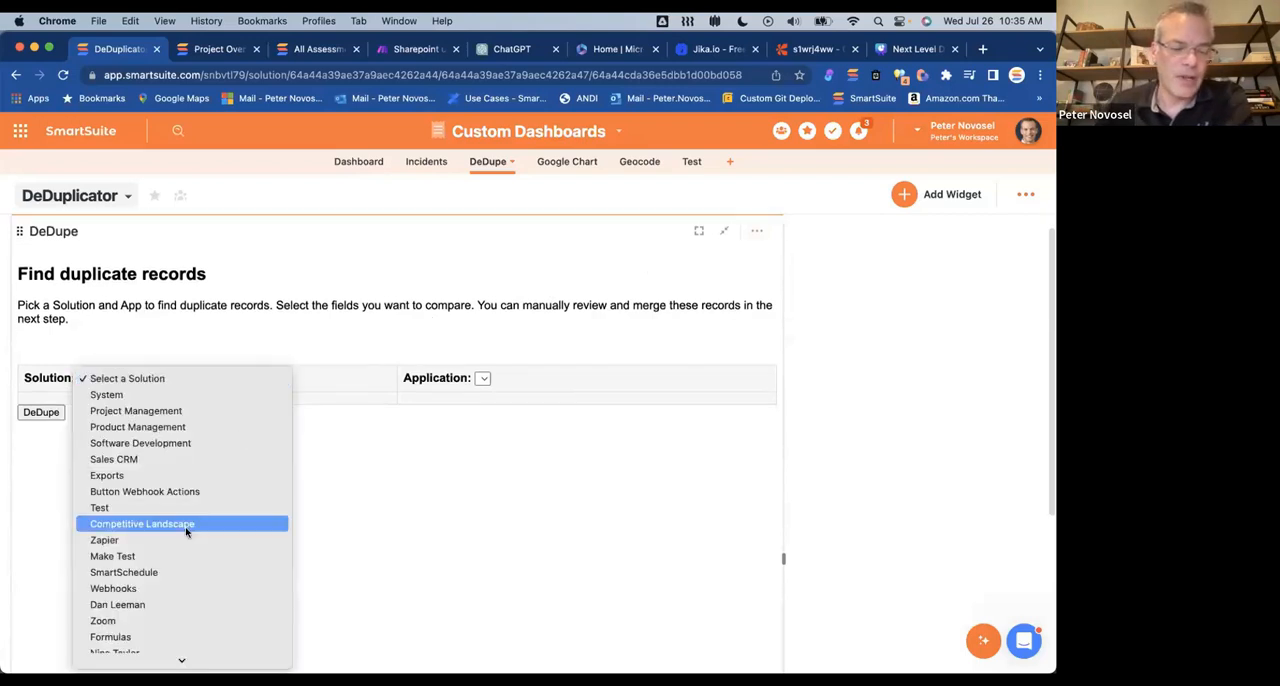
{"action": "scroll", "coordinate": [186, 532], "scroll_direction": "down", "scroll_amount": 5}
{"action": "scroll", "coordinate": [186, 532], "scroll_direction": "down", "scroll_amount": 3}
{"action": "left_click", "coordinate": [331, 378]}
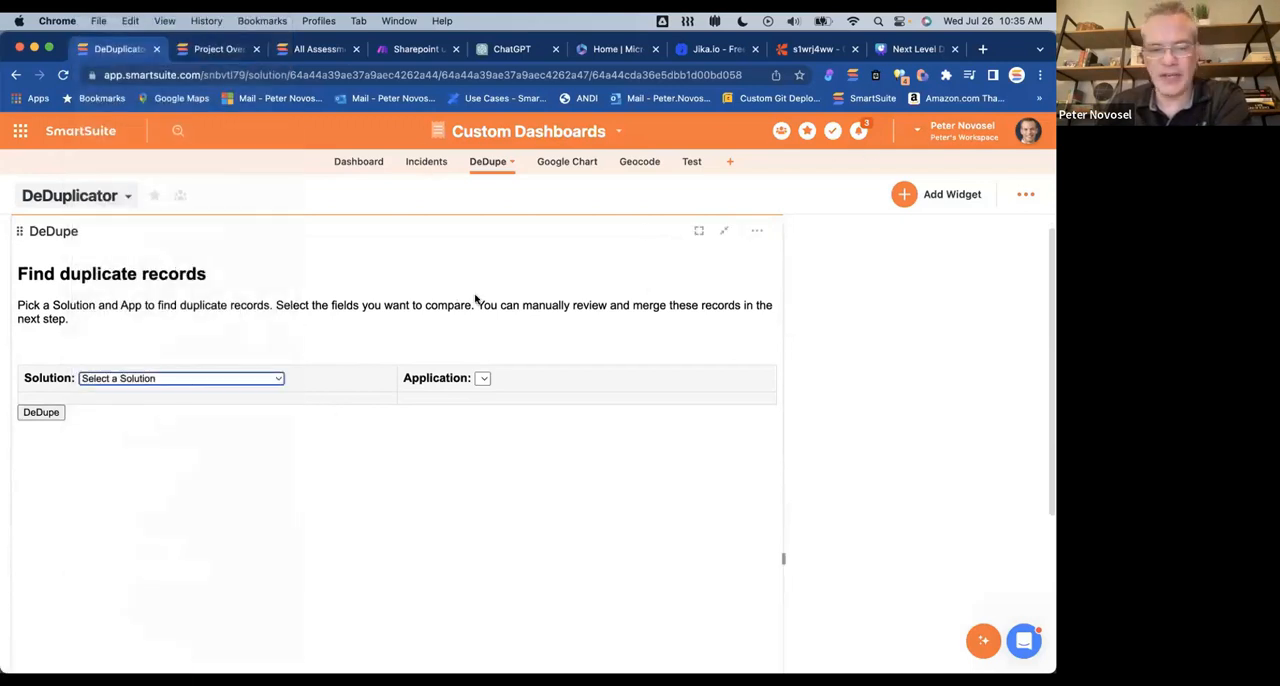
{"action": "left_click", "coordinate": [276, 383]}
{"action": "scroll", "coordinate": [236, 513], "scroll_direction": "down", "scroll_amount": 5}
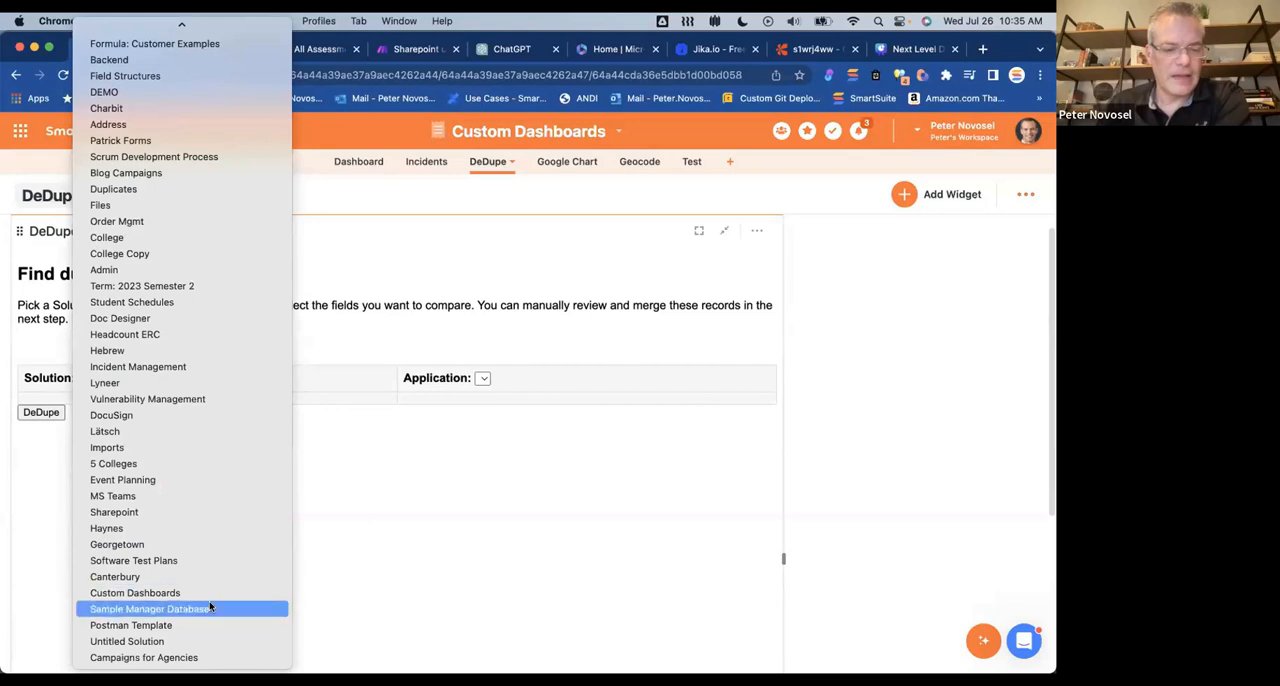
{"action": "left_click", "coordinate": [383, 543]}
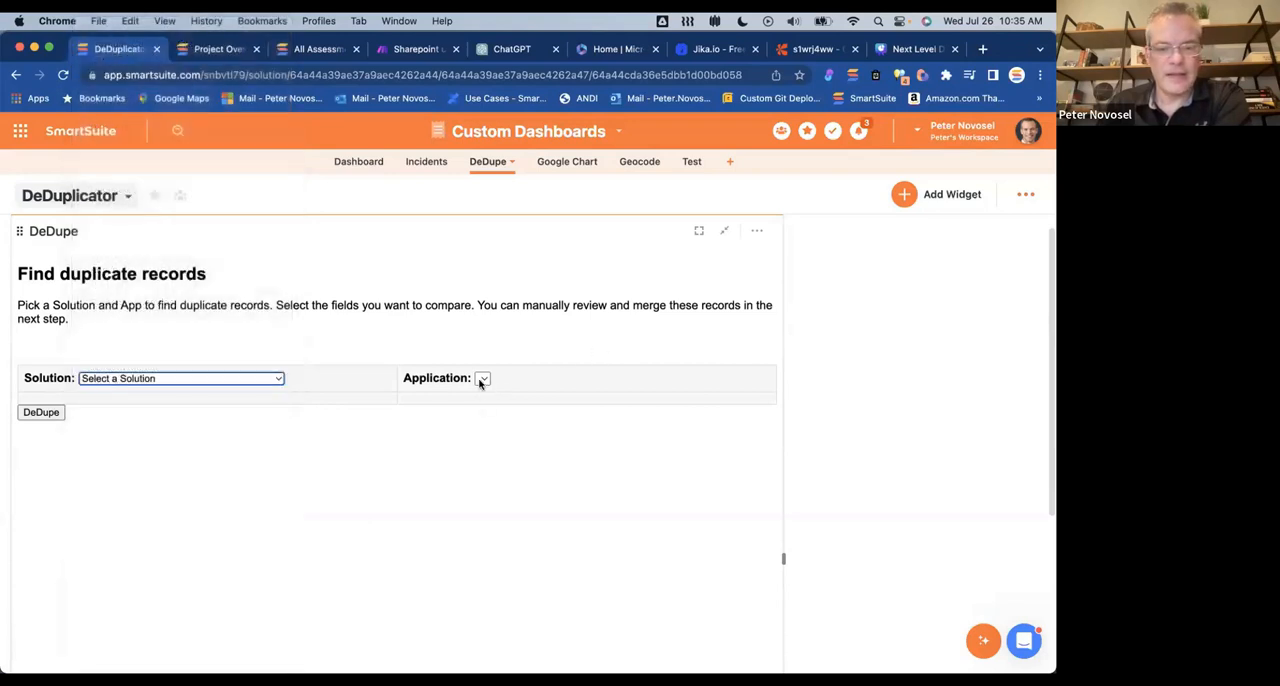
Step: Choose the Custom Dashboards solution and the DeDupe application in the DeDupe widget
{"action": "left_click", "coordinate": [280, 380]}
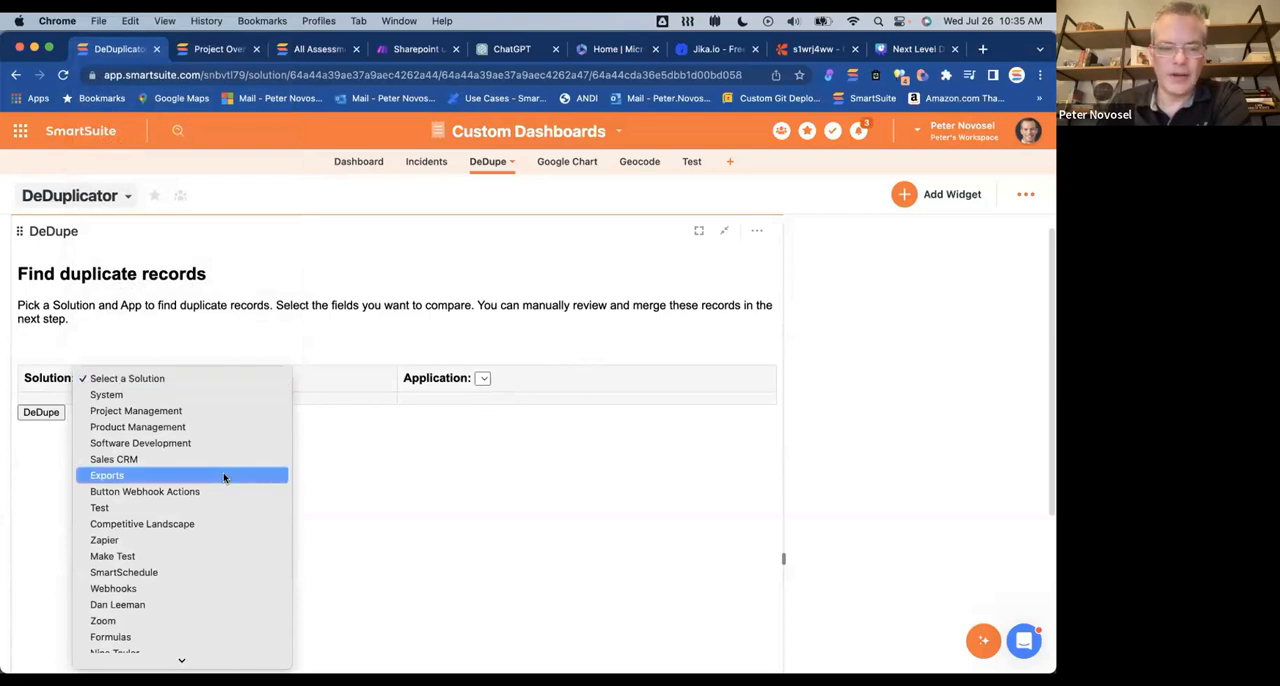
{"action": "scroll", "coordinate": [223, 478], "scroll_direction": "down", "scroll_amount": 15}
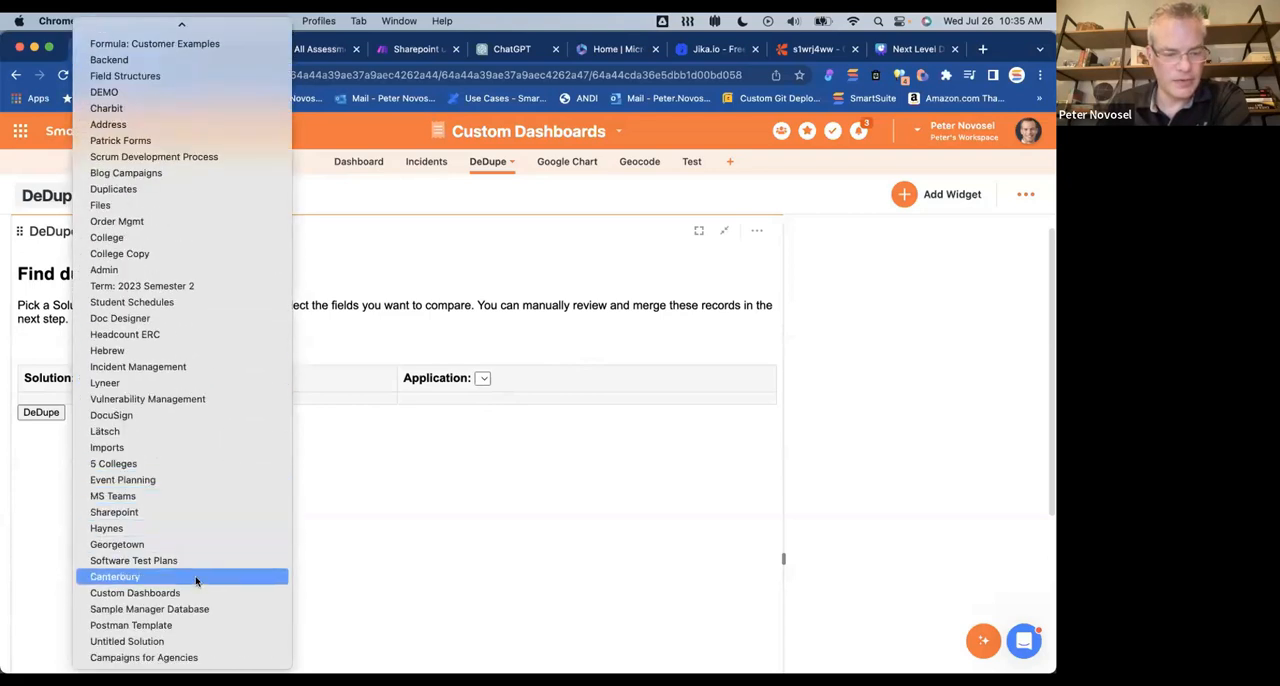
{"action": "left_click", "coordinate": [192, 593]}
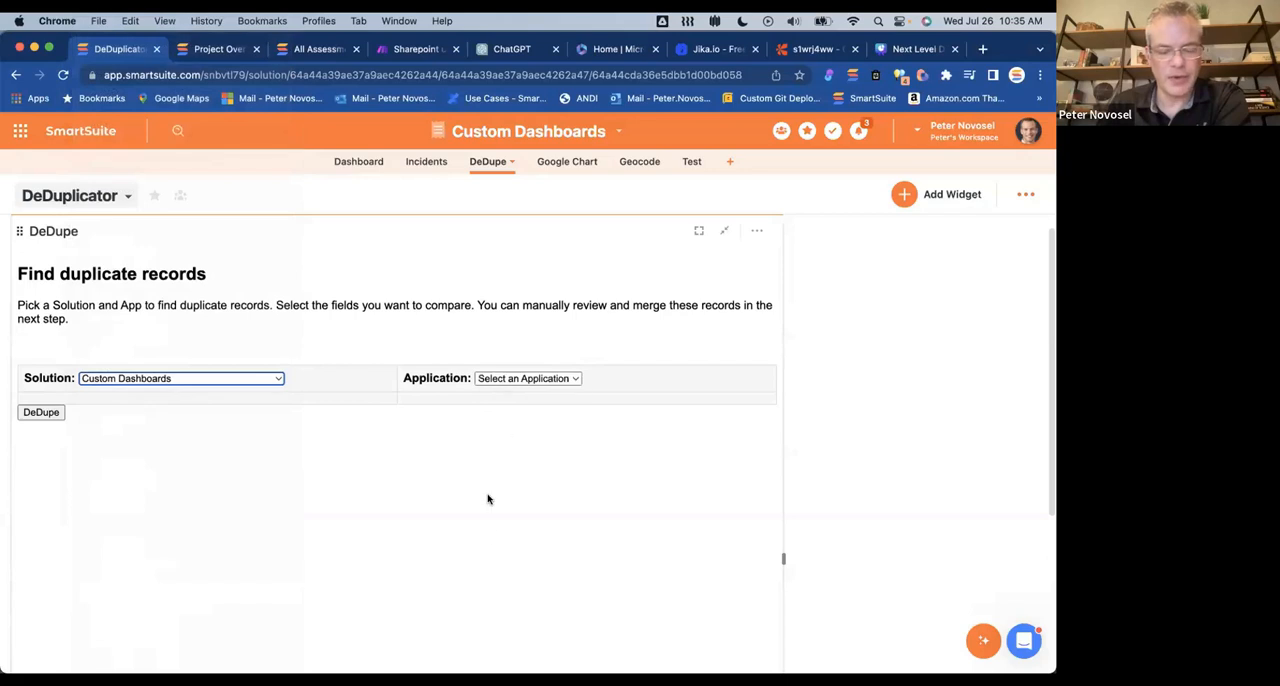
{"action": "left_click", "coordinate": [551, 378]}
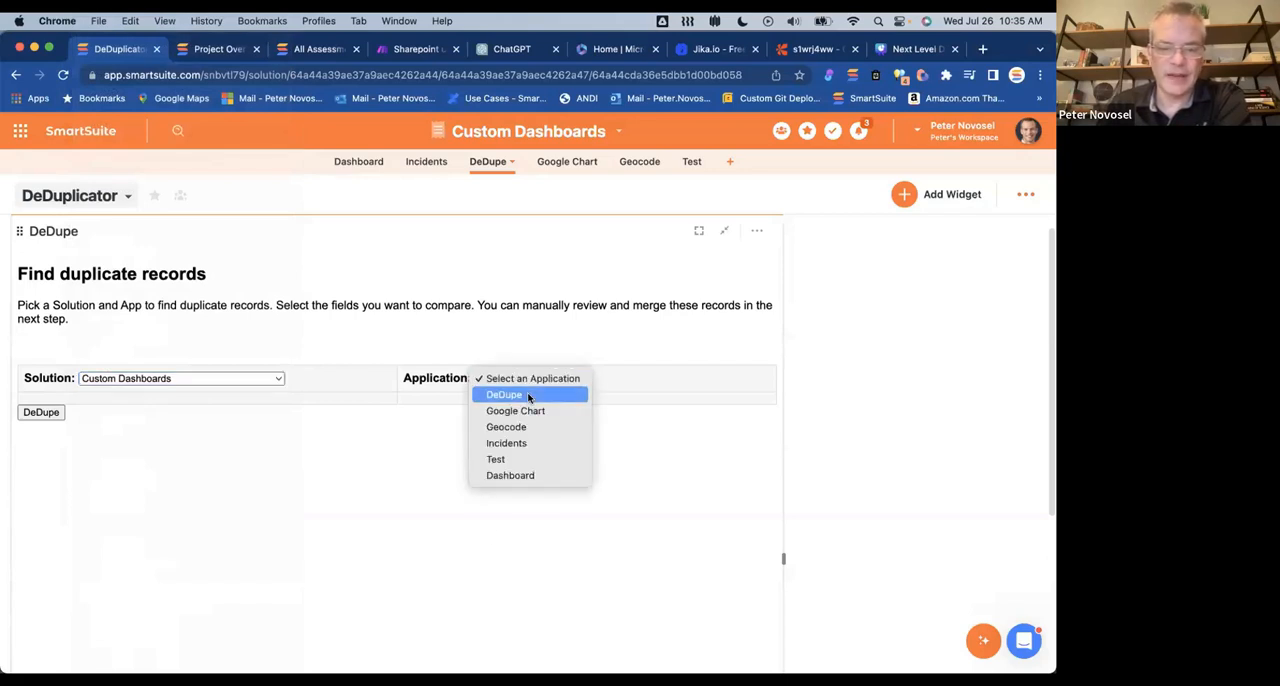
{"action": "left_click", "coordinate": [529, 396]}
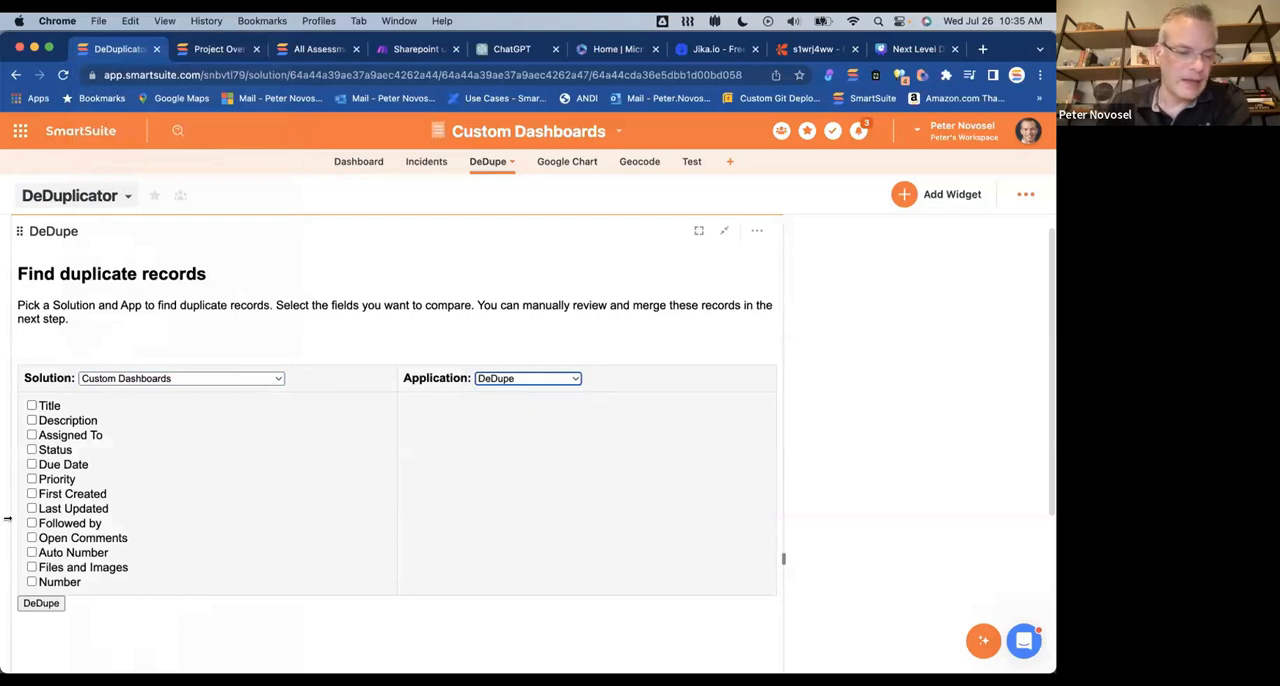
Step: Select Title as the field to compare for duplicate records
{"action": "scroll", "coordinate": [84, 507], "scroll_direction": "down", "scroll_amount": 1}
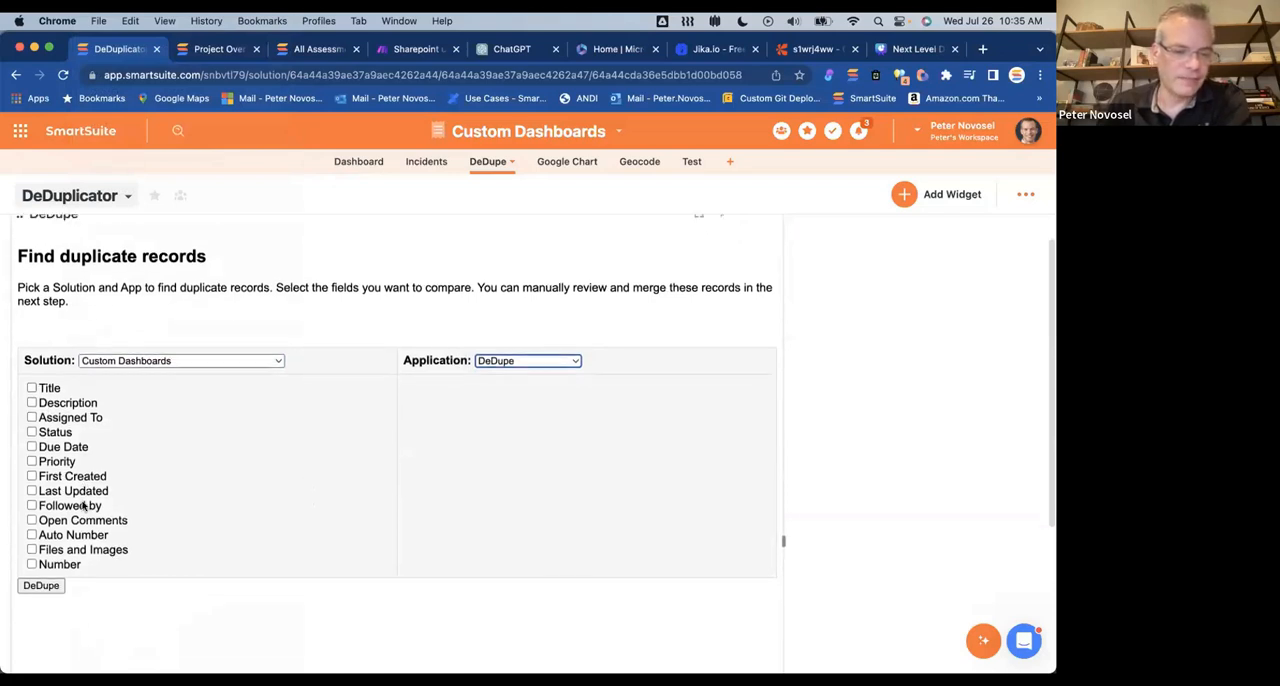
{"action": "scroll", "coordinate": [84, 507], "scroll_direction": "down", "scroll_amount": 1}
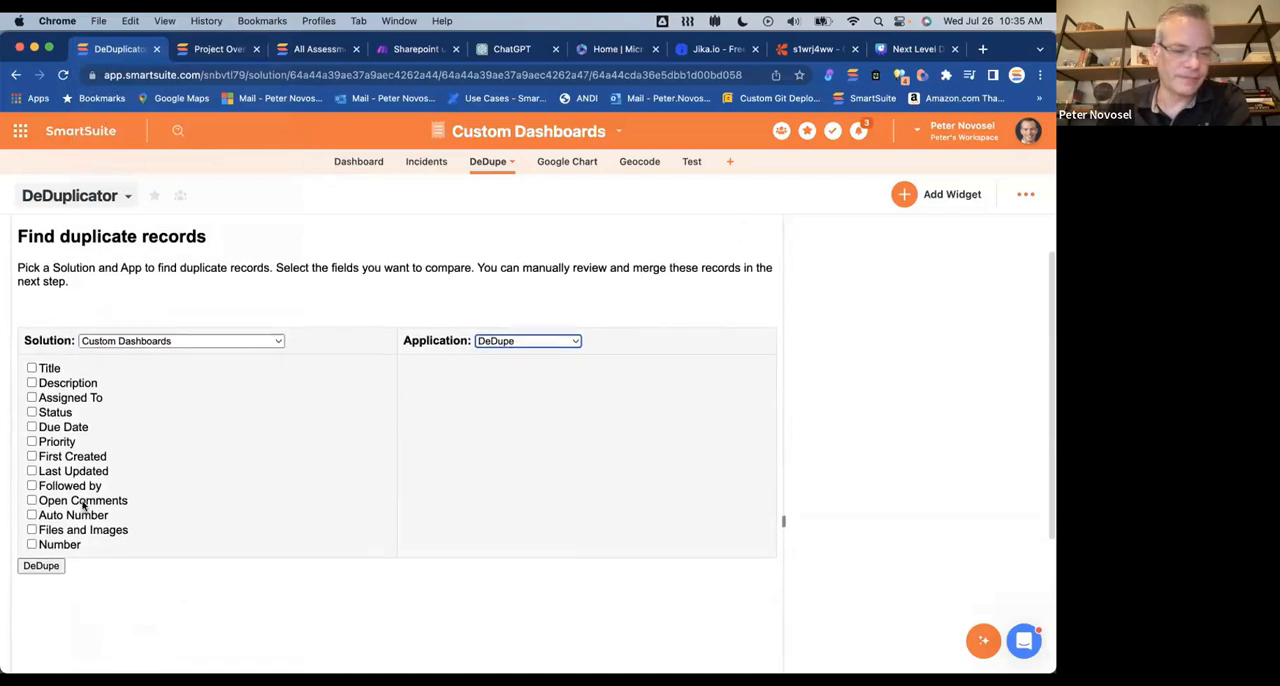
{"action": "left_click", "coordinate": [31, 369]}
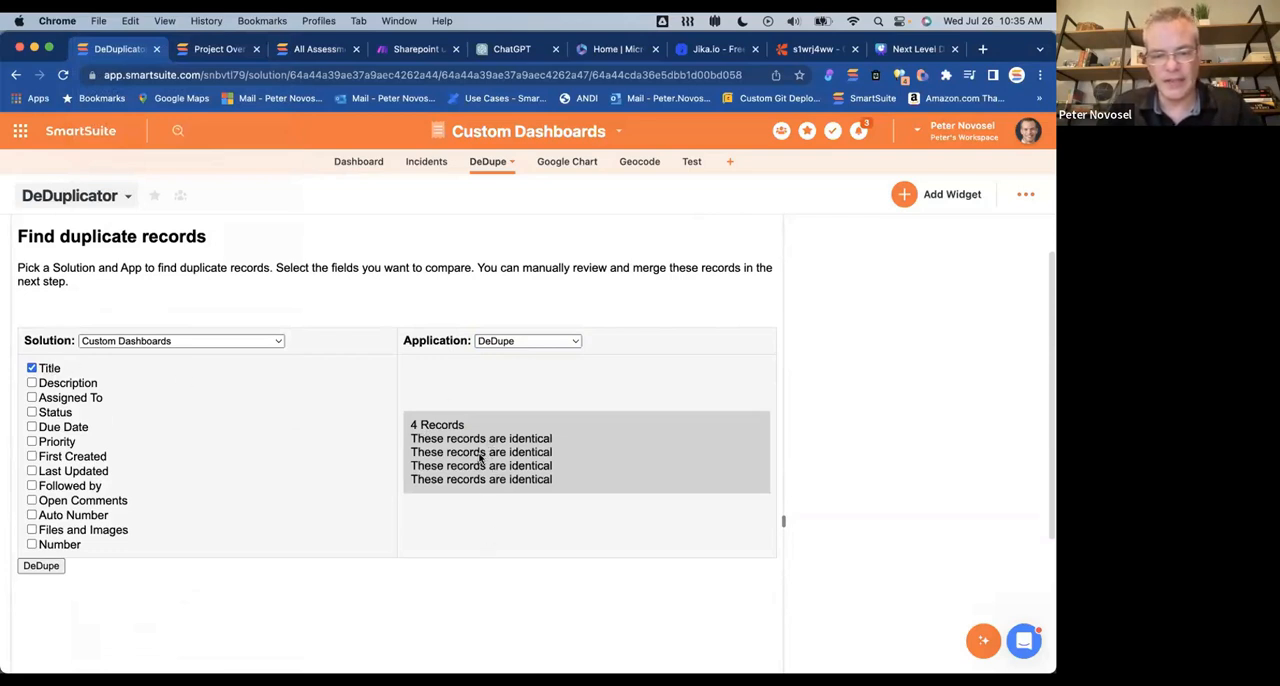
Step: Look over the source records in the DeDupe app's Grid View and return to the DeDuplicator view
{"action": "left_click", "coordinate": [127, 196]}
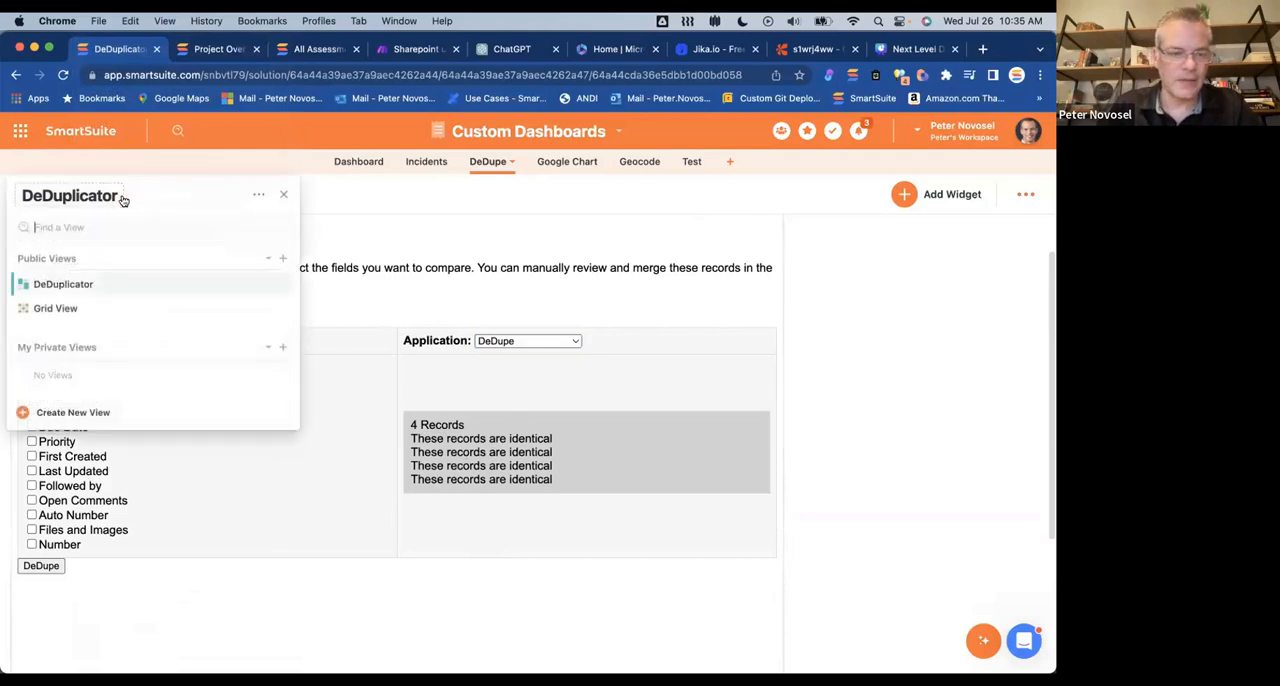
{"action": "left_click", "coordinate": [65, 308]}
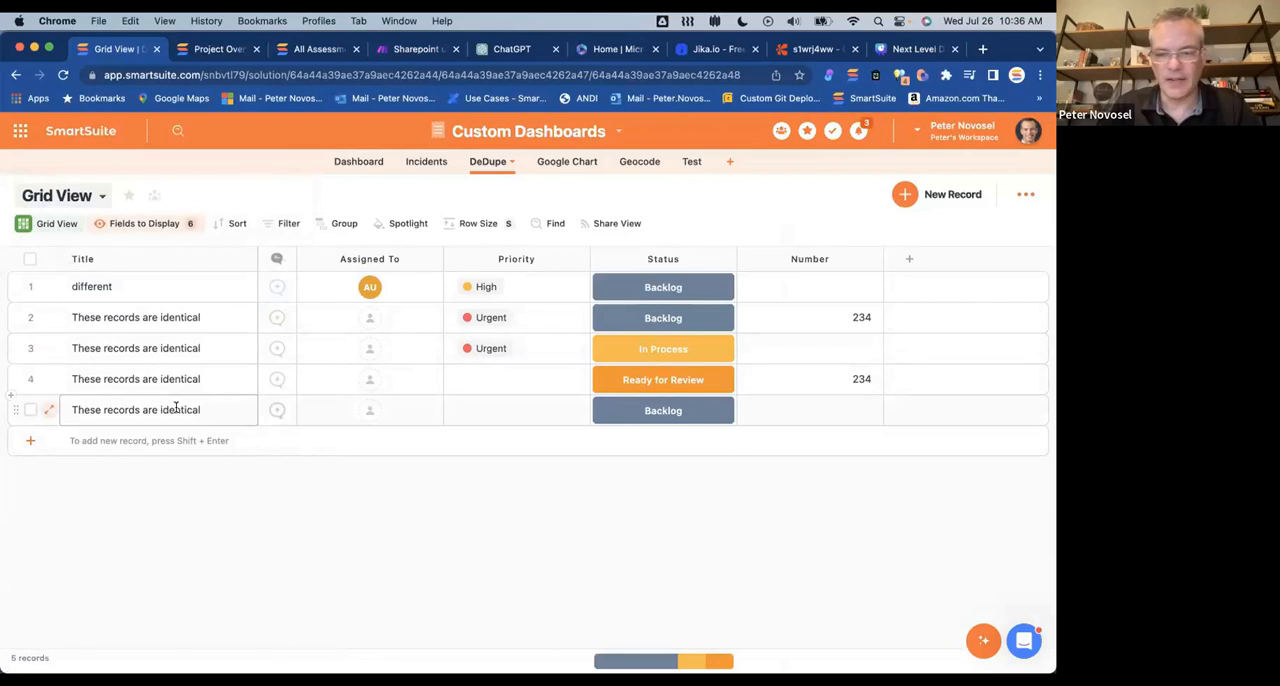
{"action": "left_click", "coordinate": [90, 197]}
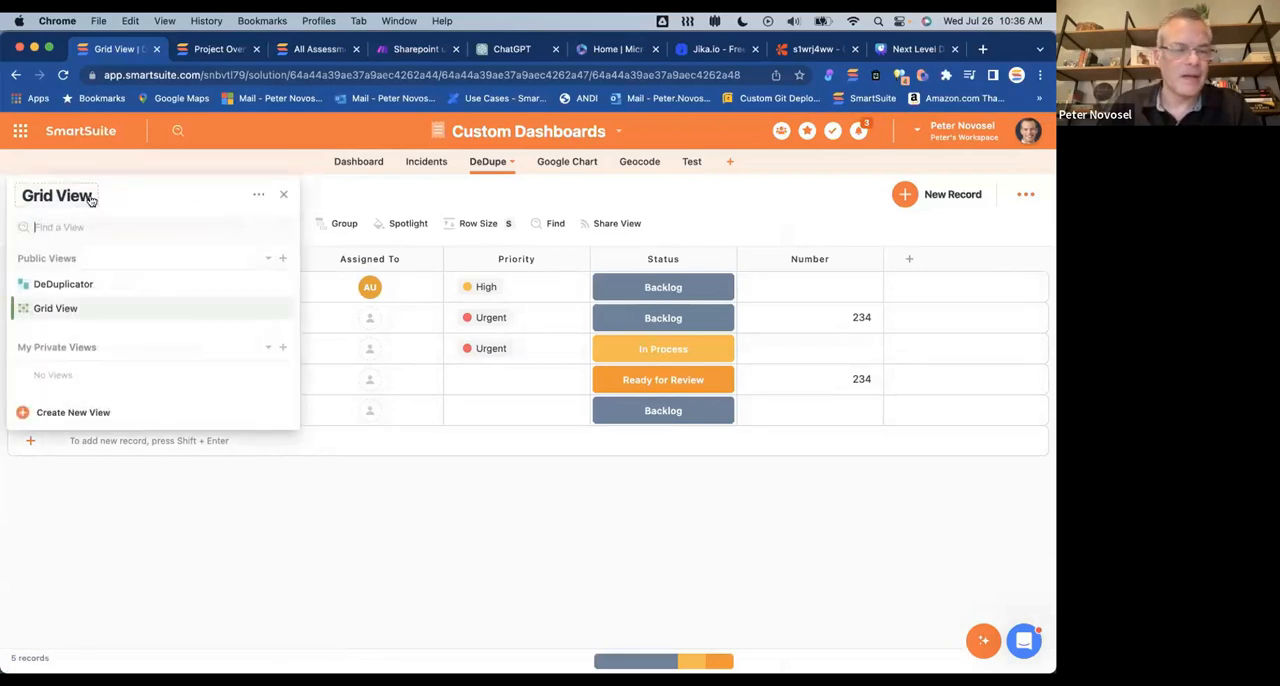
{"action": "left_click", "coordinate": [70, 284]}
Step: Set the duplicate finder's solution to Custom Dashboards and its application to DeDupe
{"action": "left_click", "coordinate": [180, 397]}
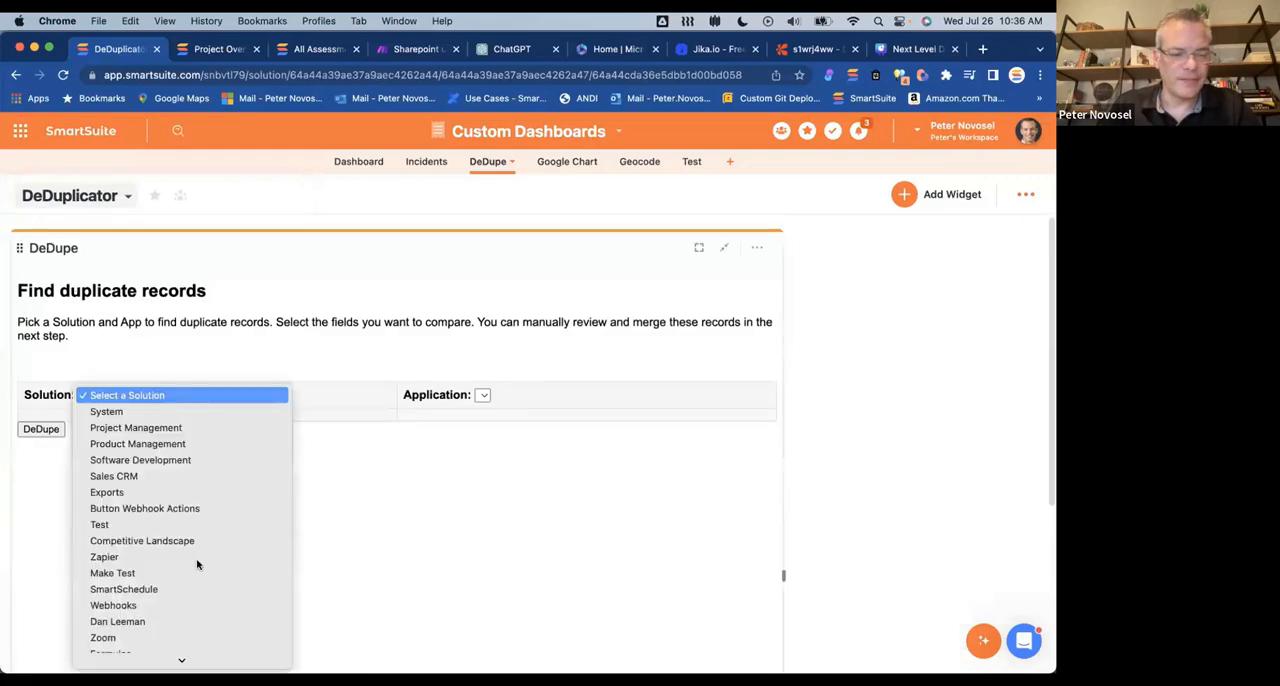
{"action": "scroll", "coordinate": [206, 628], "scroll_direction": "down", "scroll_amount": 10}
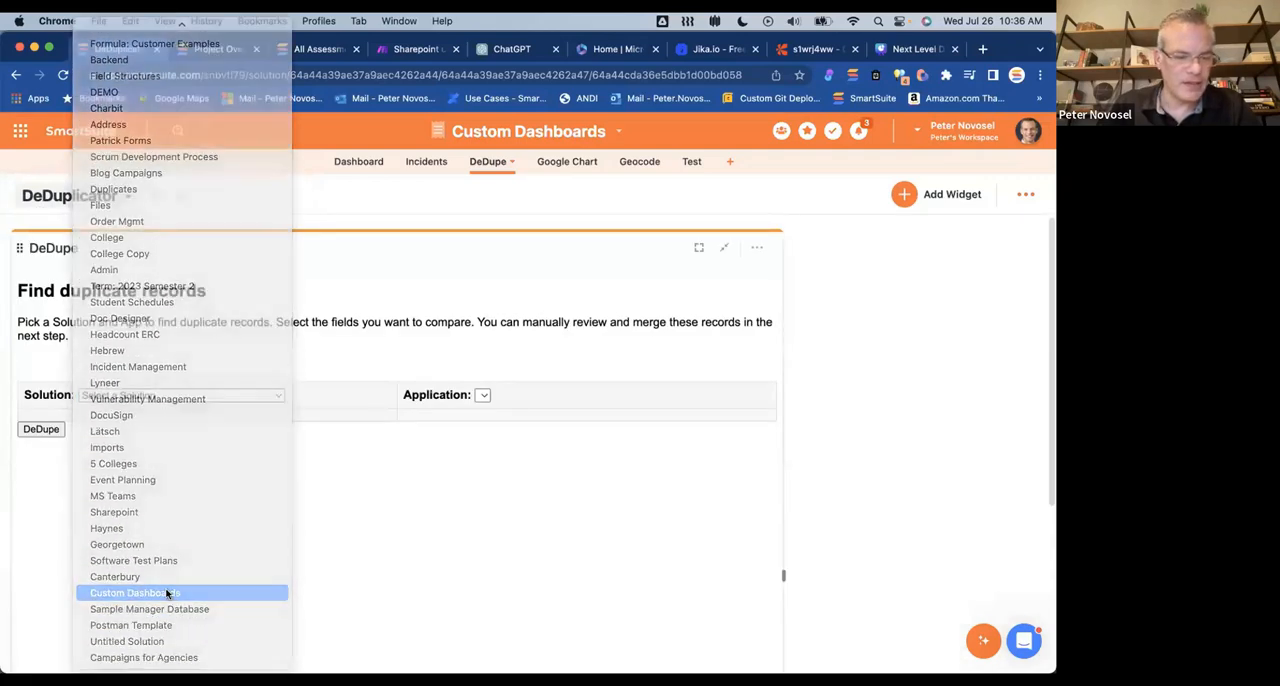
{"action": "left_click", "coordinate": [164, 593]}
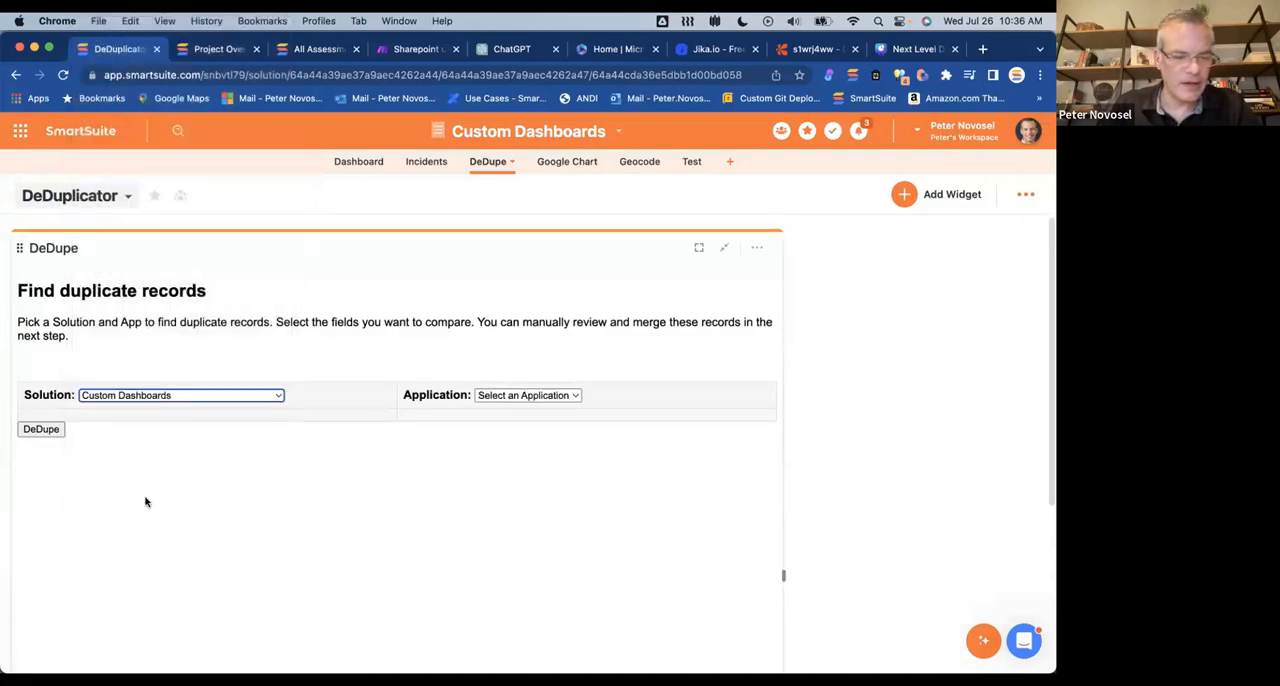
{"action": "left_click", "coordinate": [573, 396]}
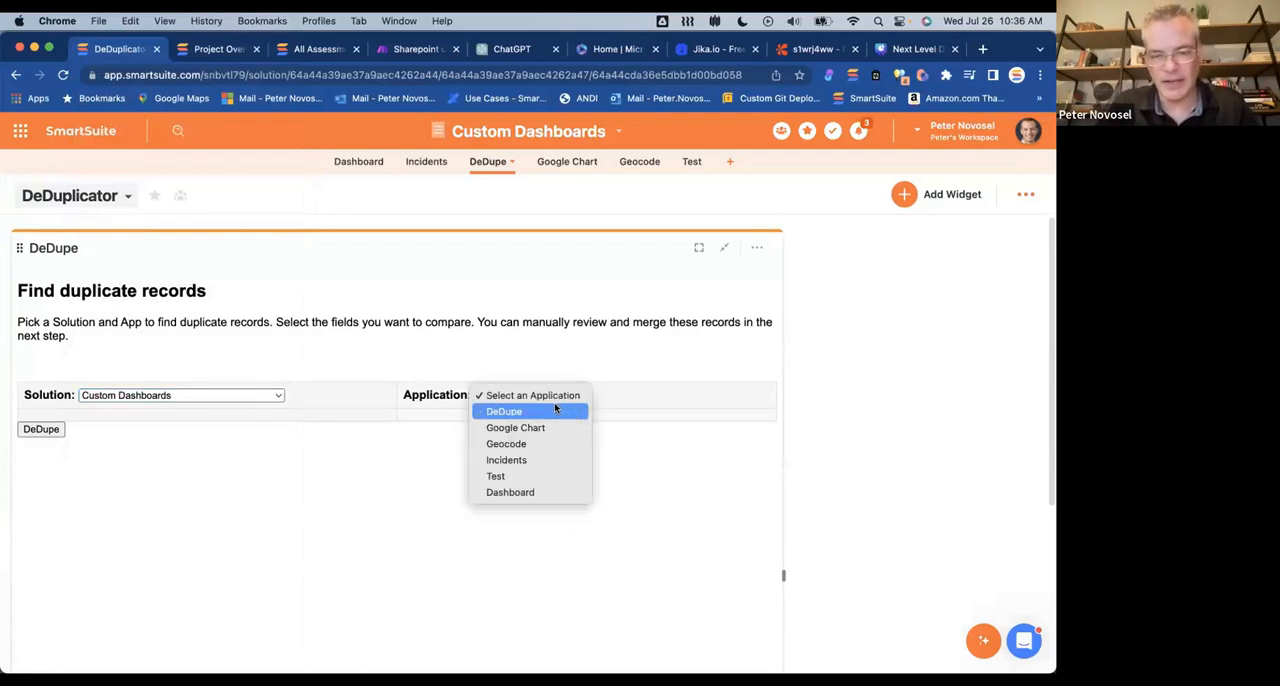
{"action": "left_click", "coordinate": [554, 410]}
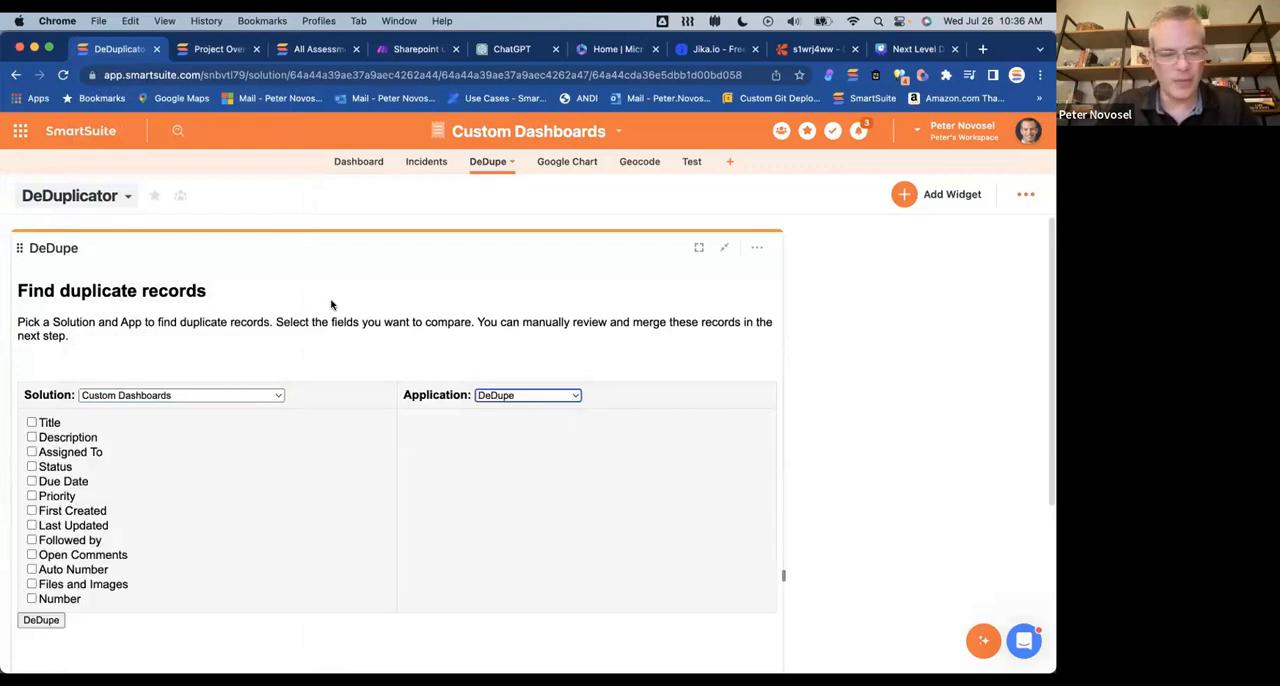
Step: Compare the records by Title and Number and start the DeDupe review of the matching sets
{"action": "left_click", "coordinate": [31, 423]}
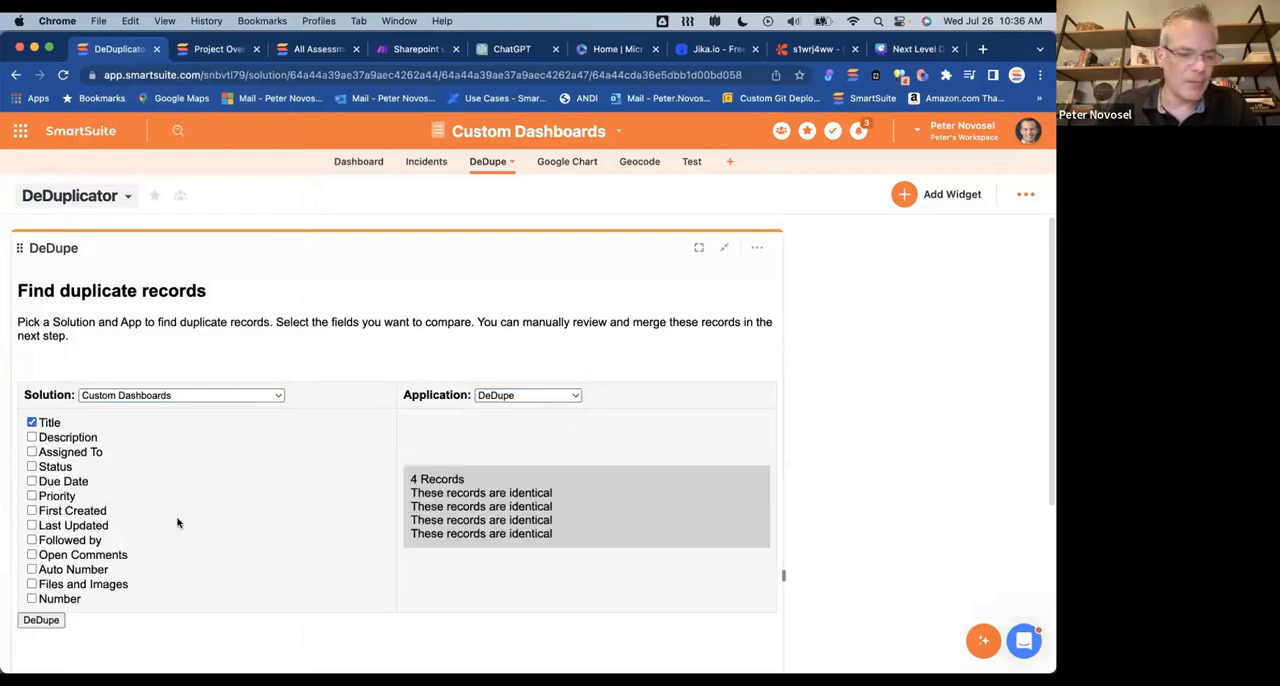
{"action": "scroll", "coordinate": [177, 523], "scroll_direction": "down", "scroll_amount": 1}
{"action": "left_click", "coordinate": [31, 577]}
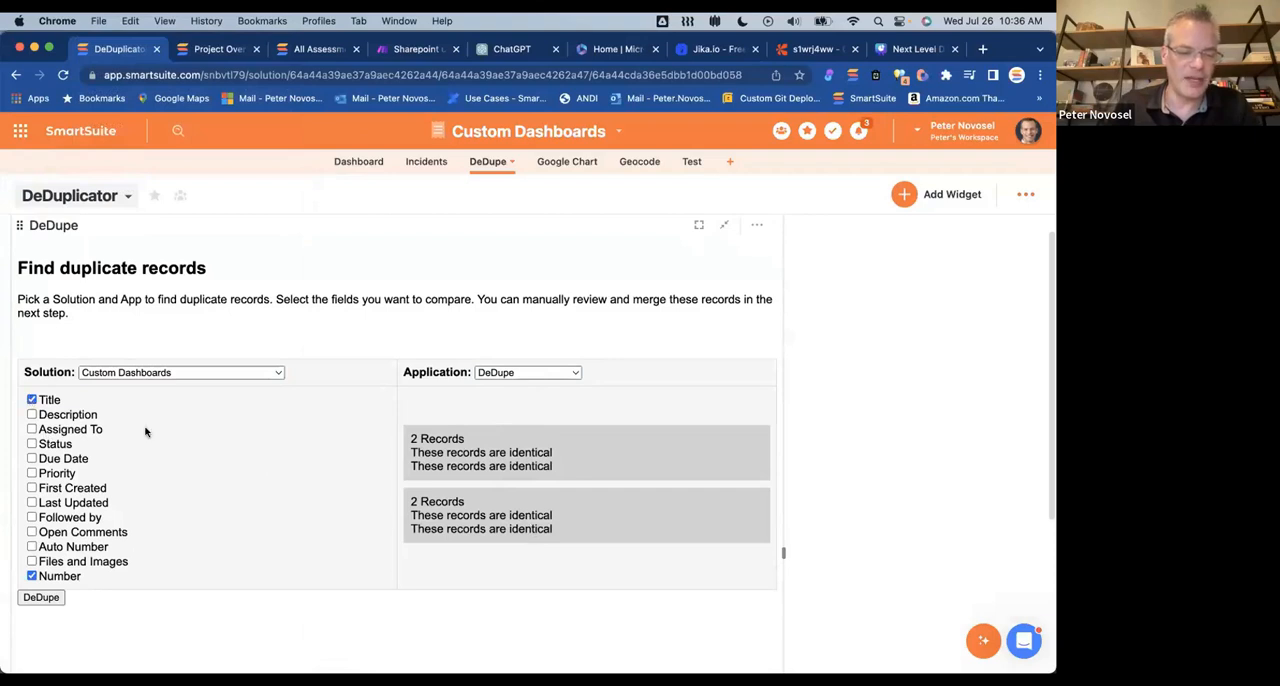
{"action": "left_click", "coordinate": [41, 597]}
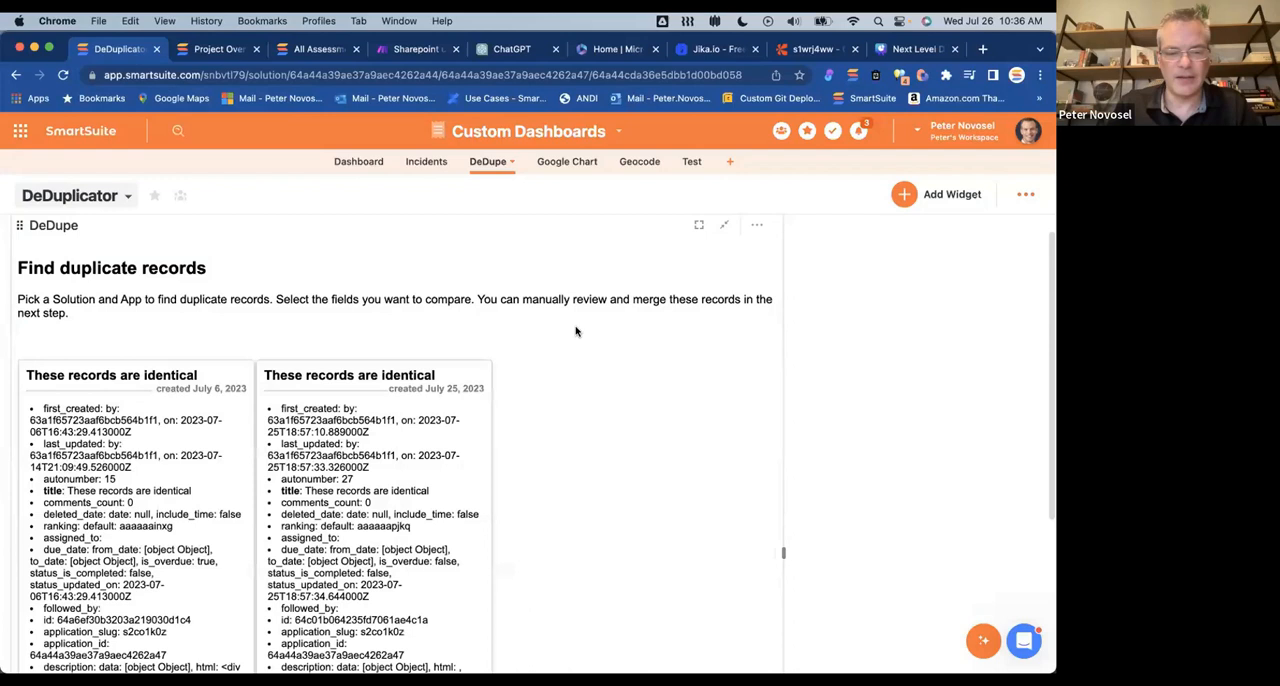
Step: Review the first duplicate pair, mark the record created July 6, 2023 as the one to keep, and delete the other
{"action": "scroll", "coordinate": [572, 330], "scroll_direction": "down", "scroll_amount": 2}
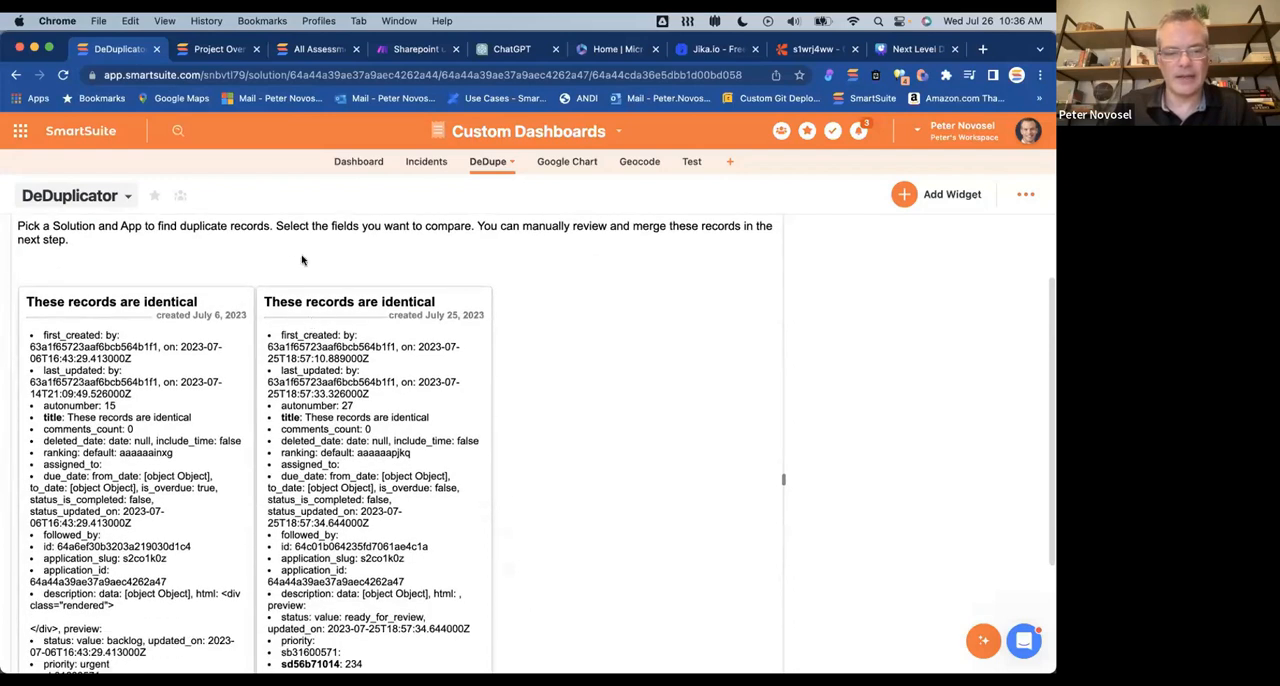
{"action": "scroll", "coordinate": [304, 261], "scroll_direction": "up", "scroll_amount": 2}
{"action": "scroll", "coordinate": [295, 285], "scroll_direction": "down", "scroll_amount": 5}
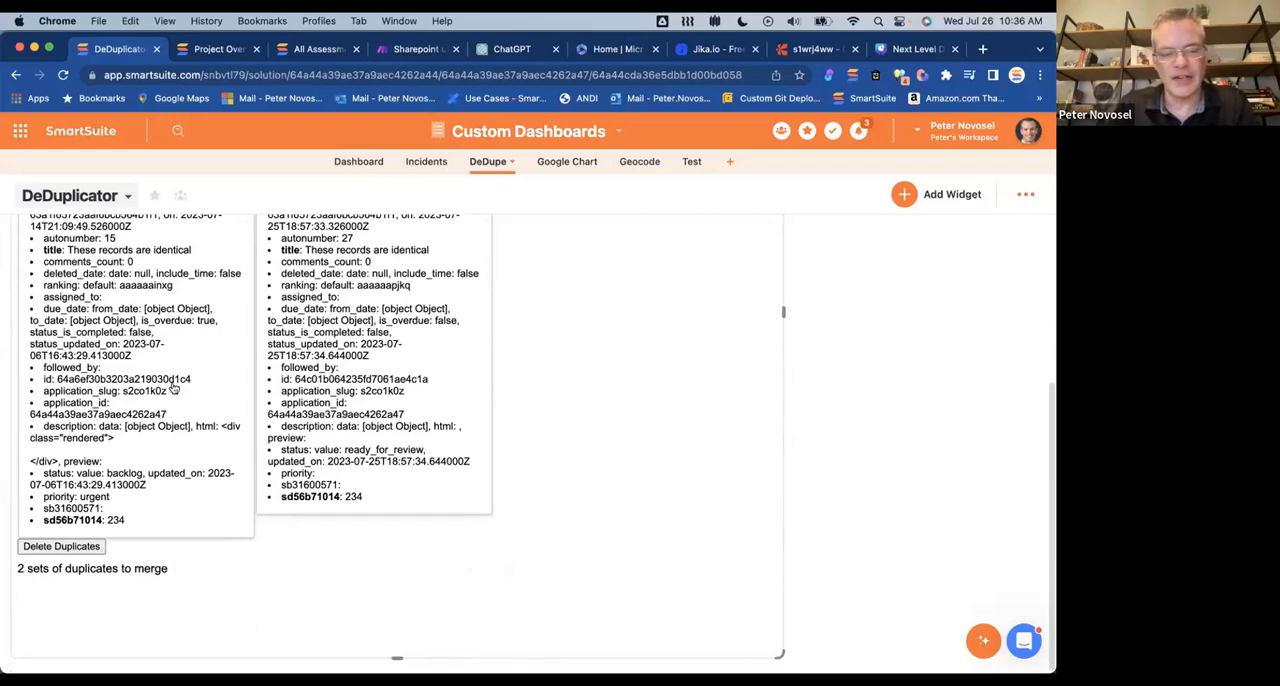
{"action": "left_click", "coordinate": [174, 389]}
{"action": "left_click", "coordinate": [386, 385]}
{"action": "left_click", "coordinate": [180, 378]}
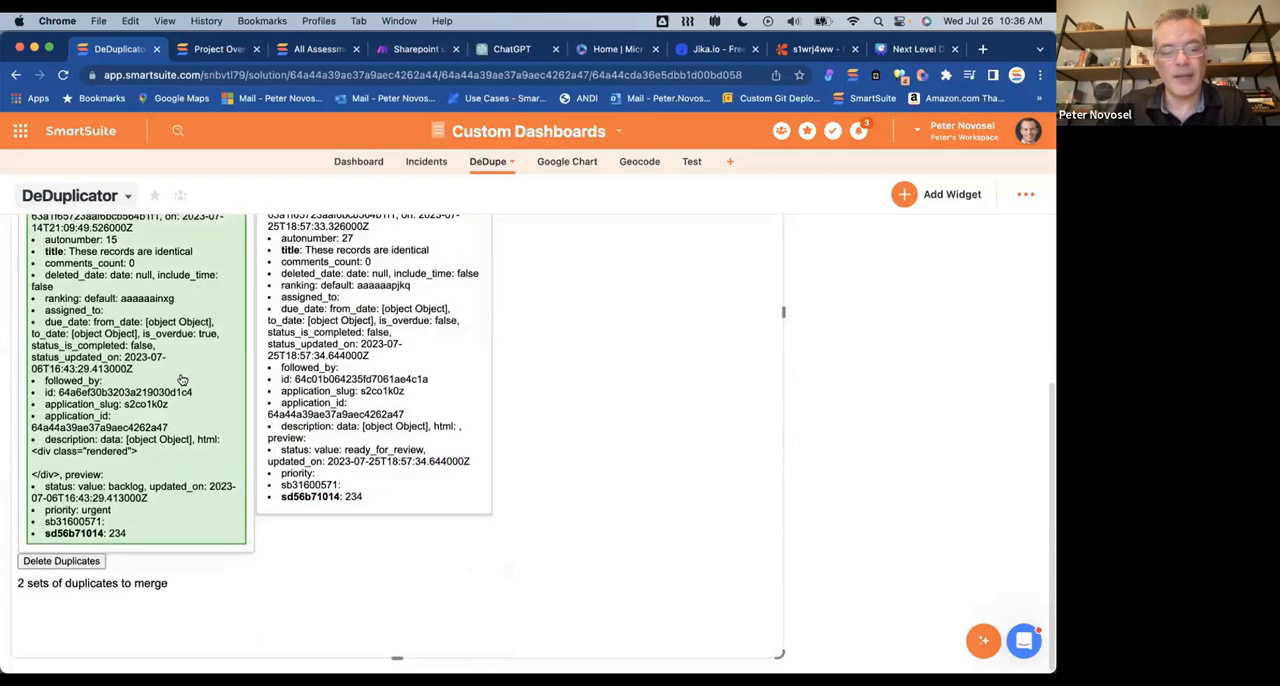
{"action": "left_click", "coordinate": [86, 564]}
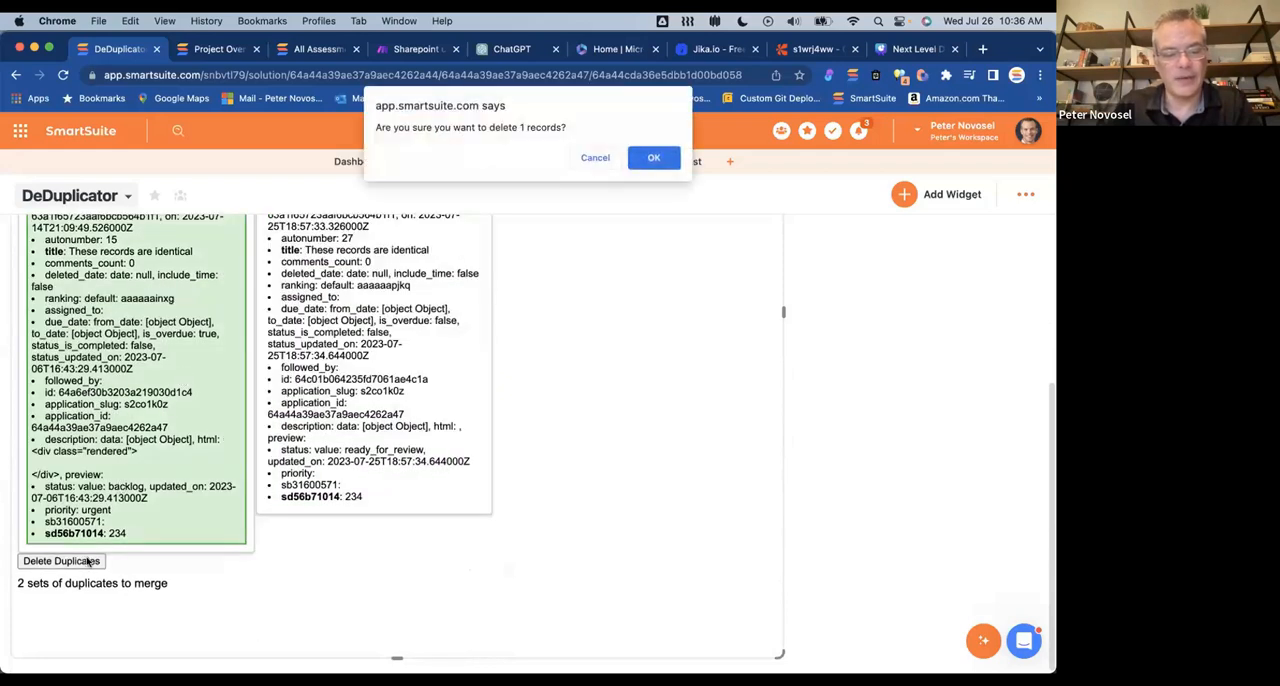
{"action": "left_click", "coordinate": [656, 156]}
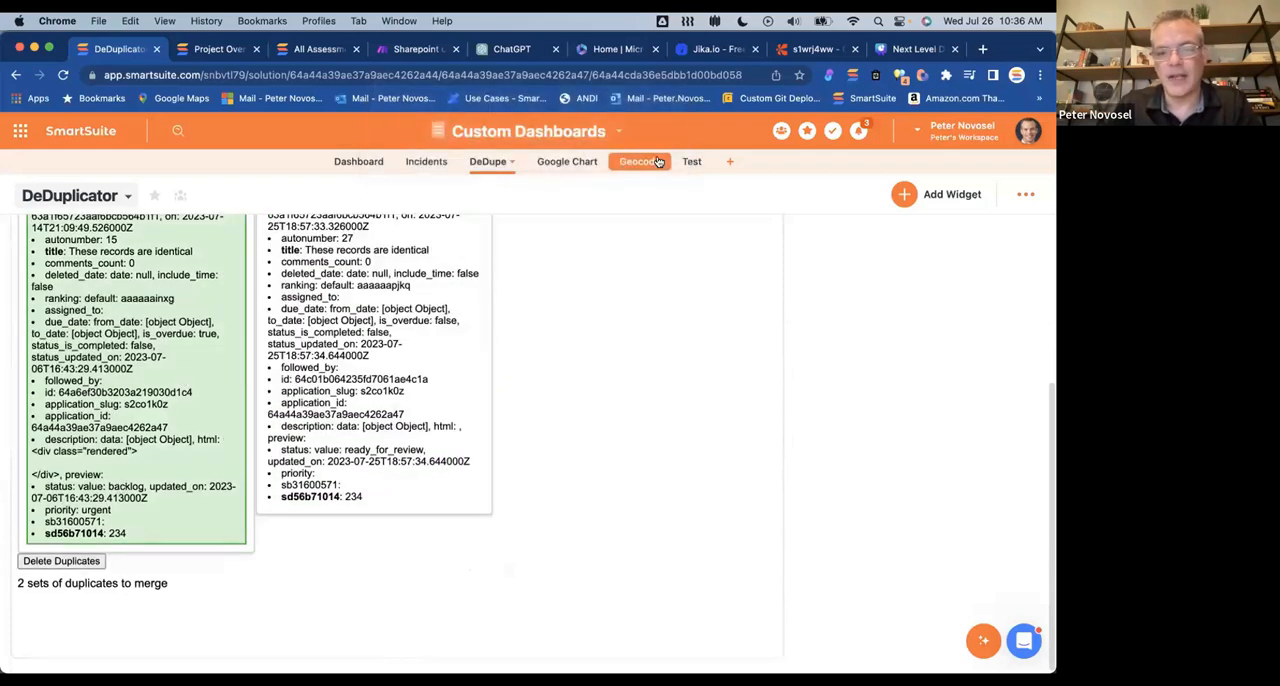
{"action": "left_click", "coordinate": [657, 157]}
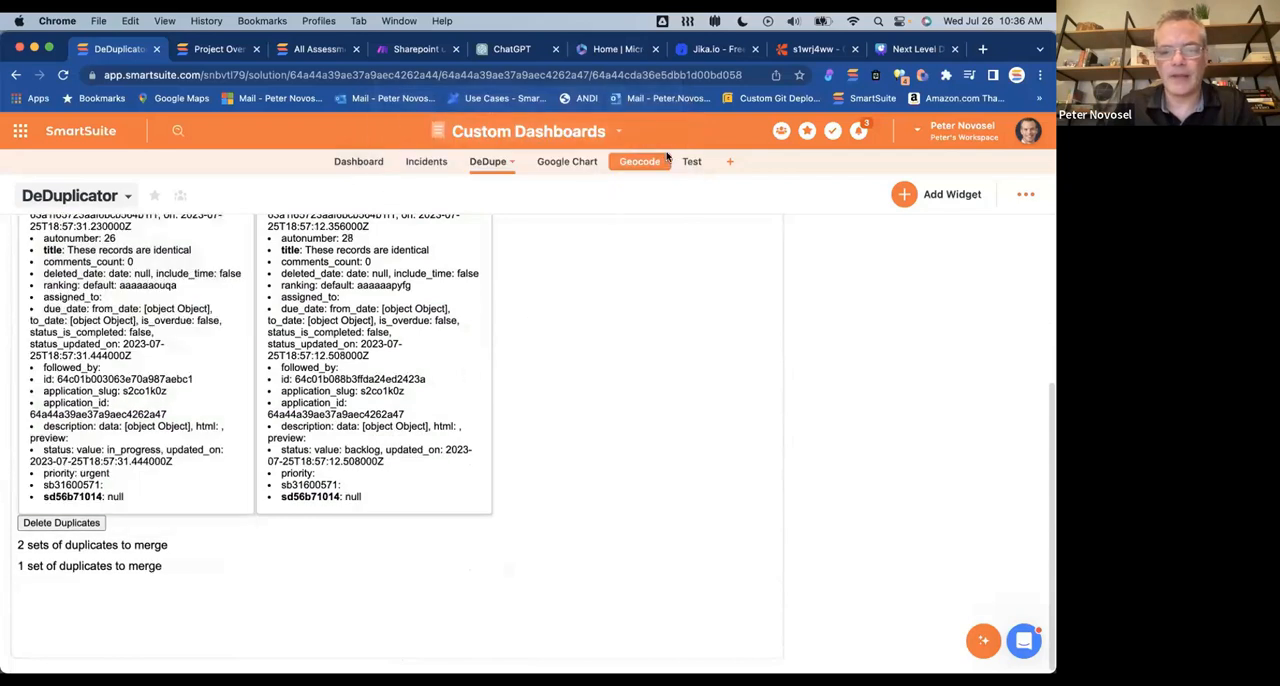
Step: Examine the field values of the remaining duplicate record pair
{"action": "scroll", "coordinate": [457, 472], "scroll_direction": "up", "scroll_amount": 1}
{"action": "scroll", "coordinate": [457, 472], "scroll_direction": "up", "scroll_amount": 1}
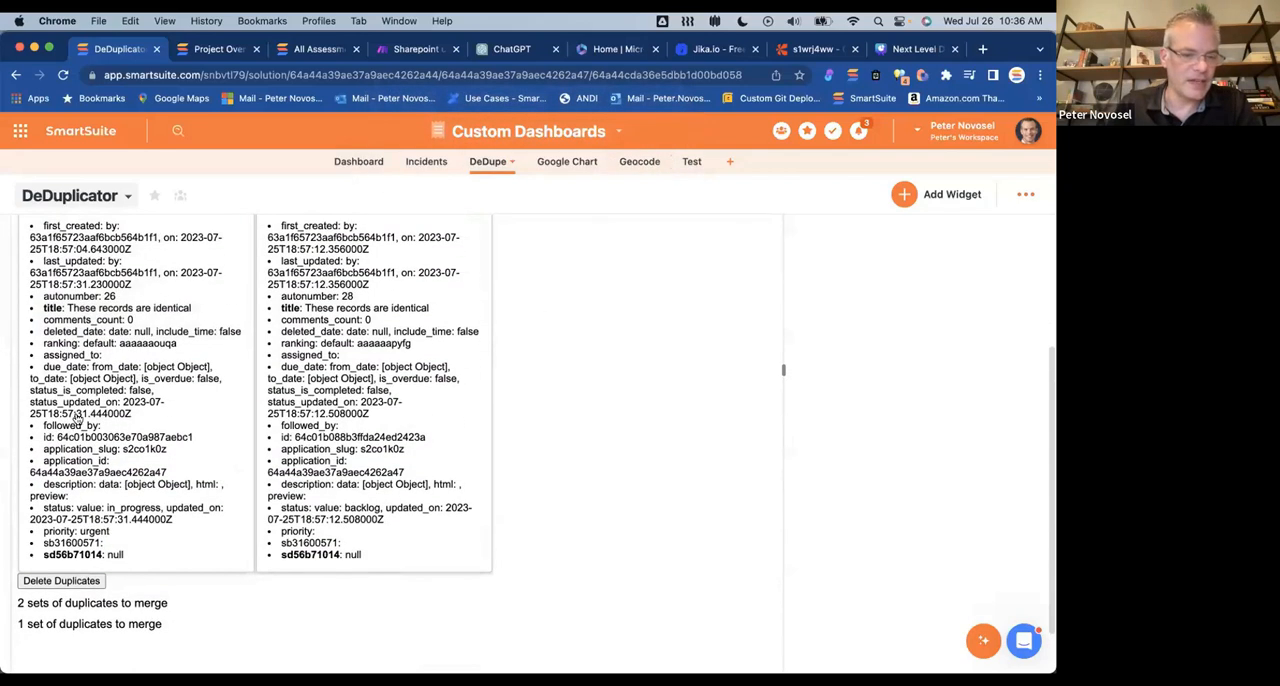
{"action": "scroll", "coordinate": [120, 464], "scroll_direction": "down", "scroll_amount": 1}
{"action": "scroll", "coordinate": [135, 369], "scroll_direction": "up", "scroll_amount": 3}
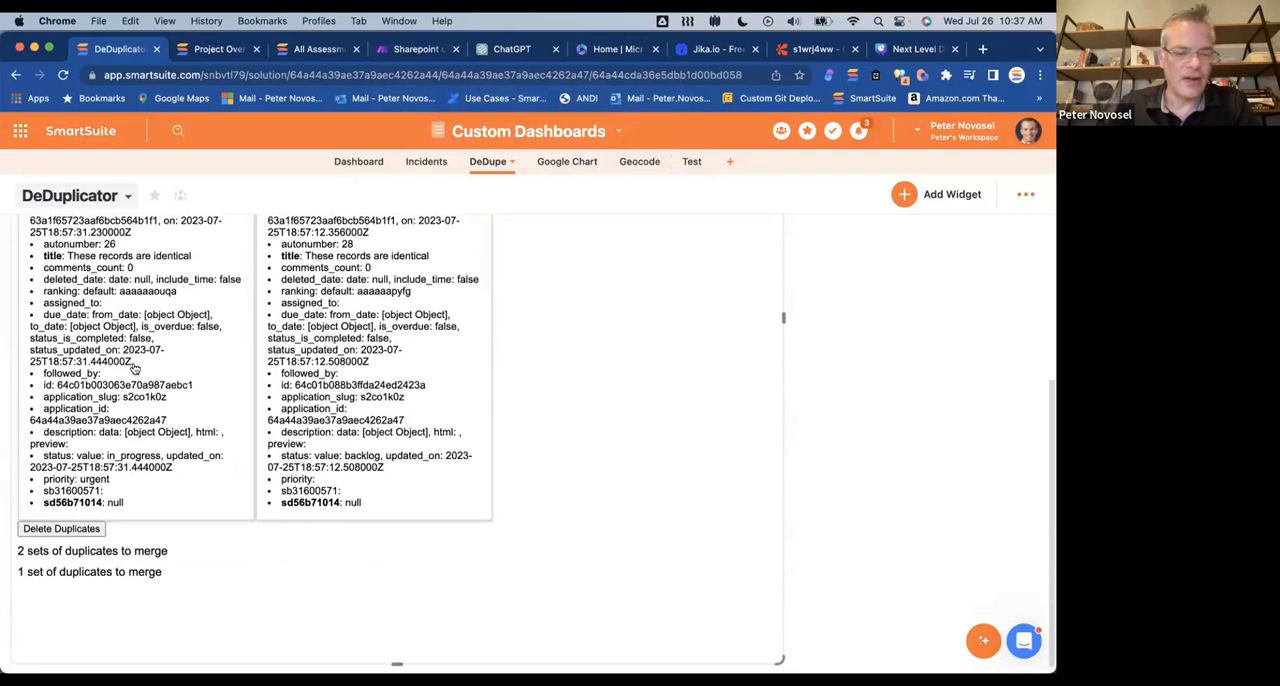
Step: Keep the in-progress, urgent record of the remaining identical pair, delete the other, and open the DeDupe Grid View
{"action": "left_click", "coordinate": [139, 387]}
{"action": "scroll", "coordinate": [137, 389], "scroll_direction": "down", "scroll_amount": 3}
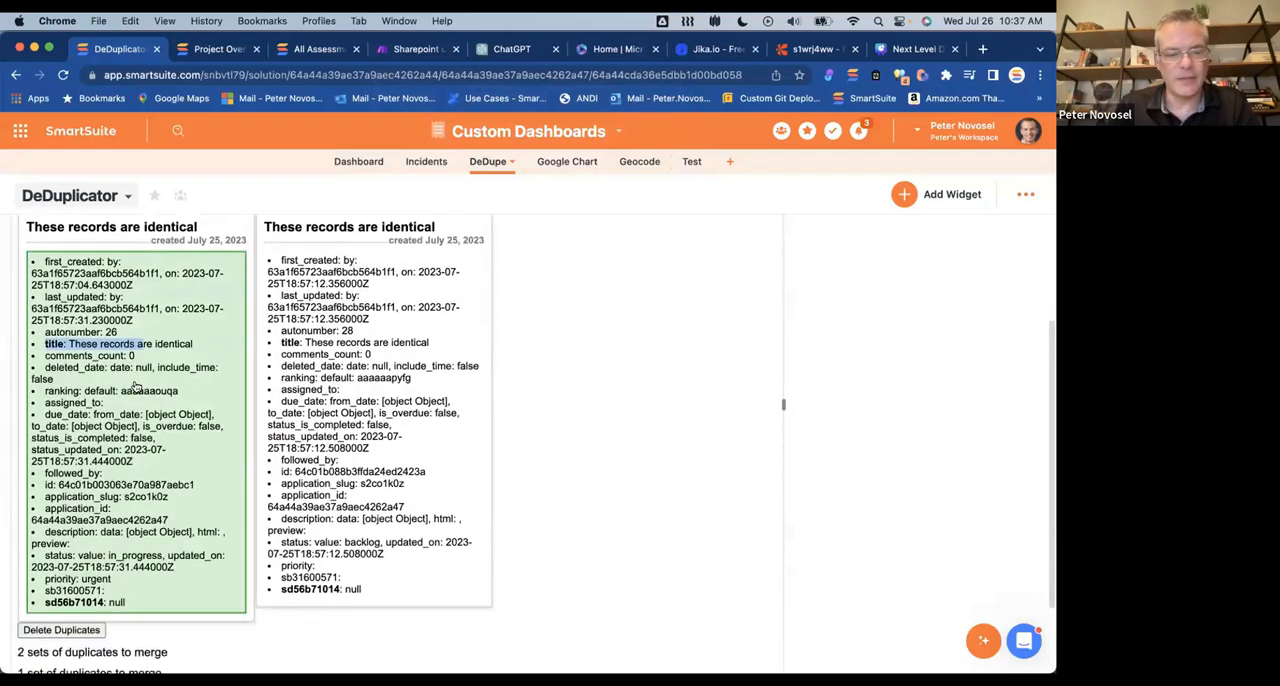
{"action": "left_click", "coordinate": [78, 537]}
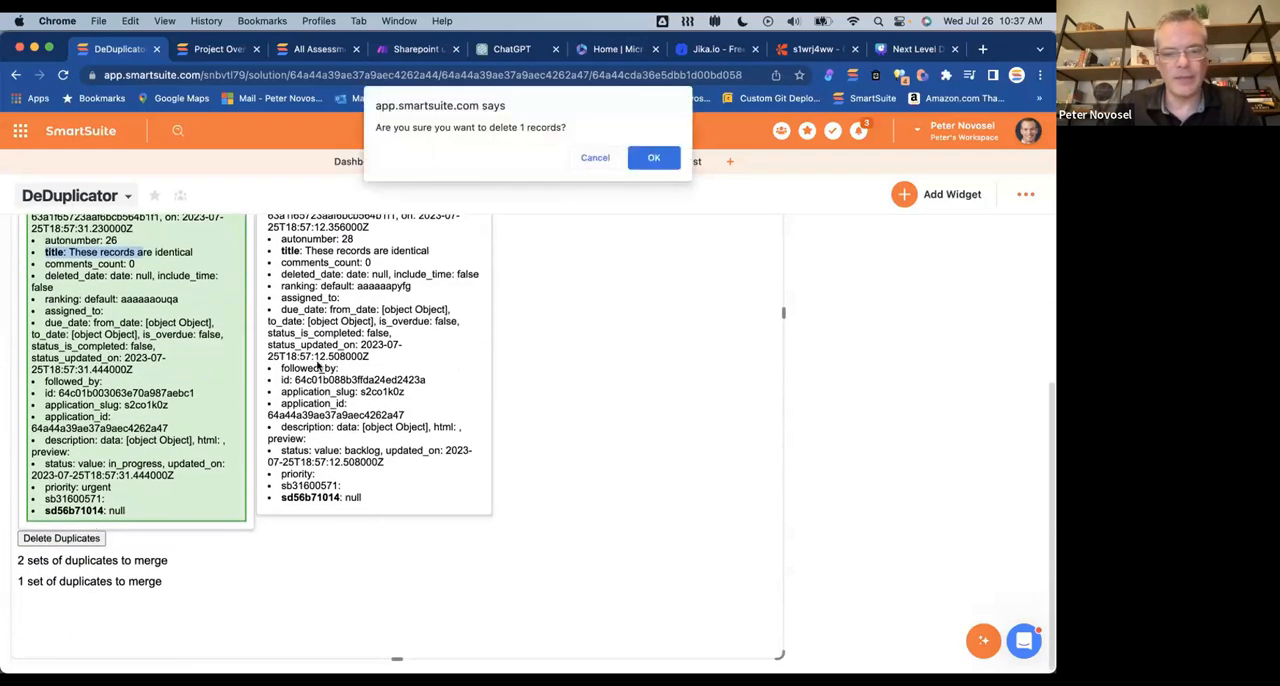
{"action": "left_click", "coordinate": [653, 158]}
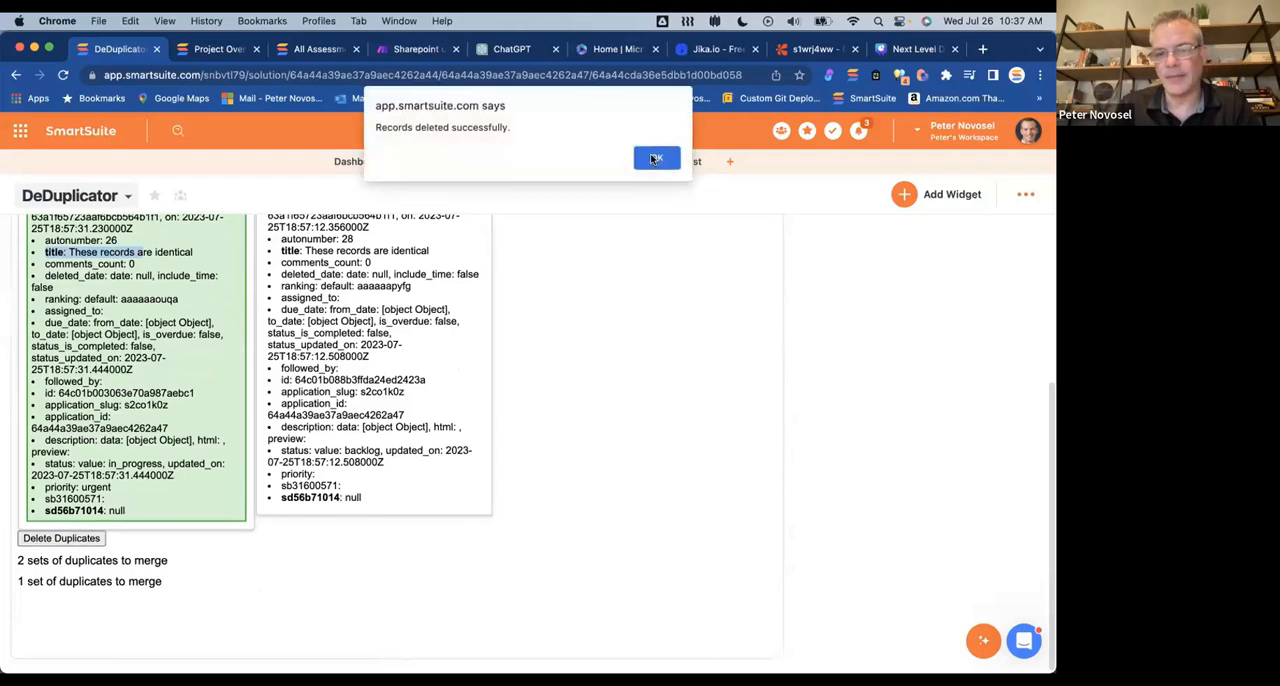
{"action": "left_click", "coordinate": [655, 157]}
{"action": "left_click", "coordinate": [127, 196]}
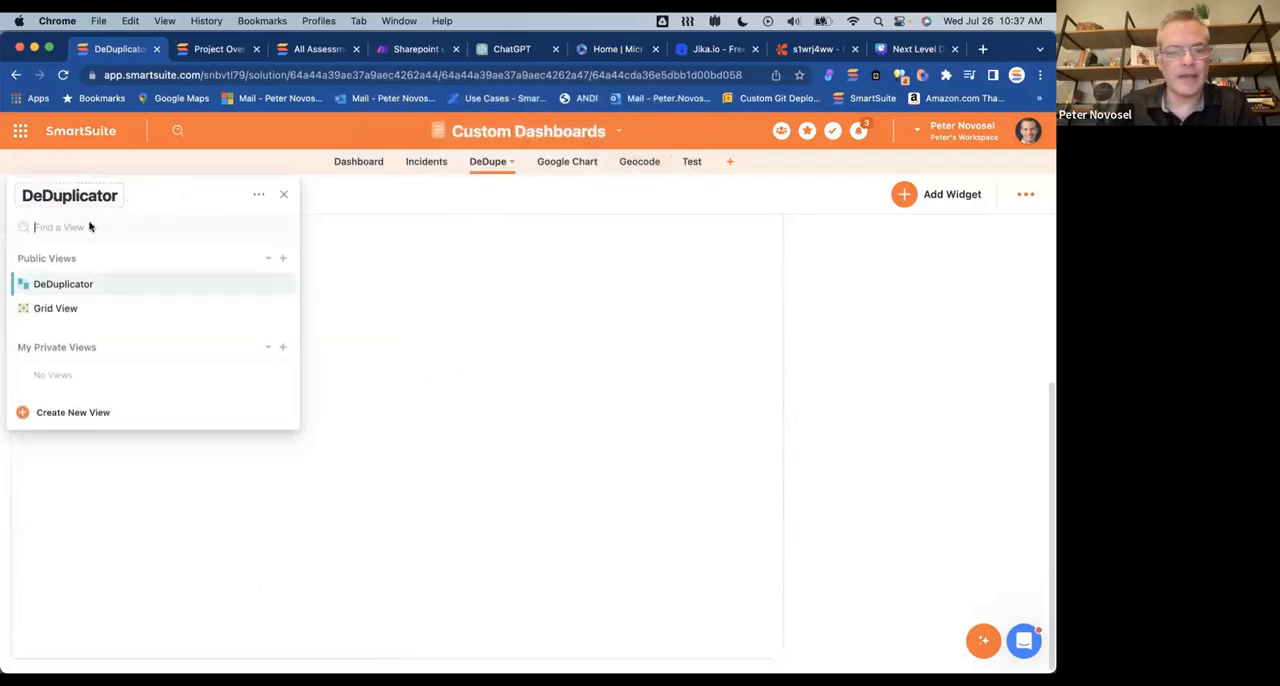
{"action": "left_click", "coordinate": [76, 306]}
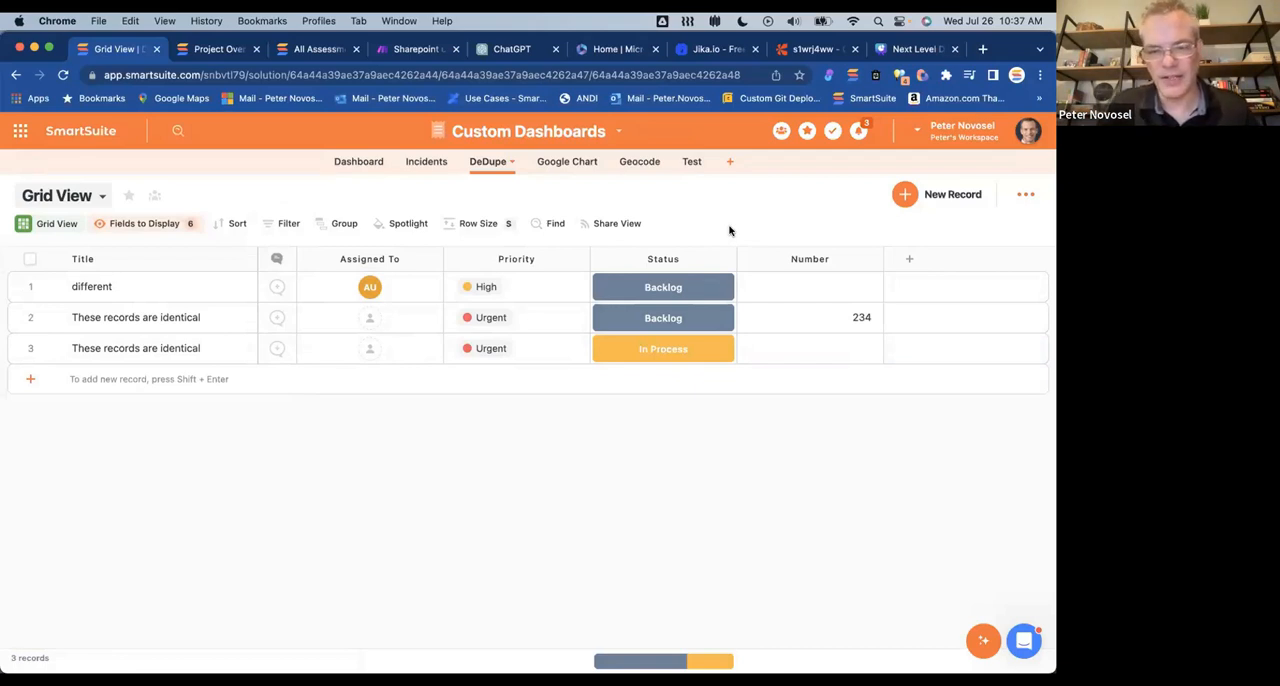
Step: Switch to Visual Studio Code, look through the geotag.html widget code, and minimize the editor
{"action": "key", "text": "super+Tab"}
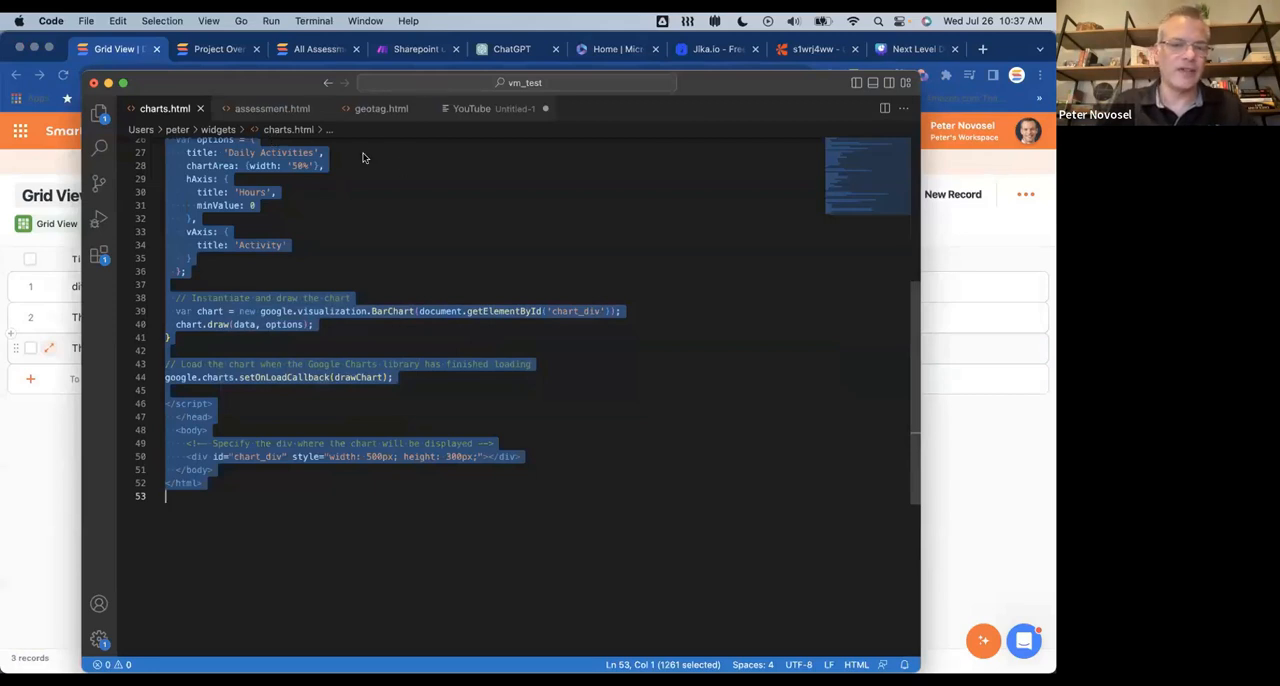
{"action": "left_click", "coordinate": [381, 109]}
{"action": "scroll", "coordinate": [380, 305], "scroll_direction": "down", "scroll_amount": 5}
{"action": "scroll", "coordinate": [381, 309], "scroll_direction": "up", "scroll_amount": 3}
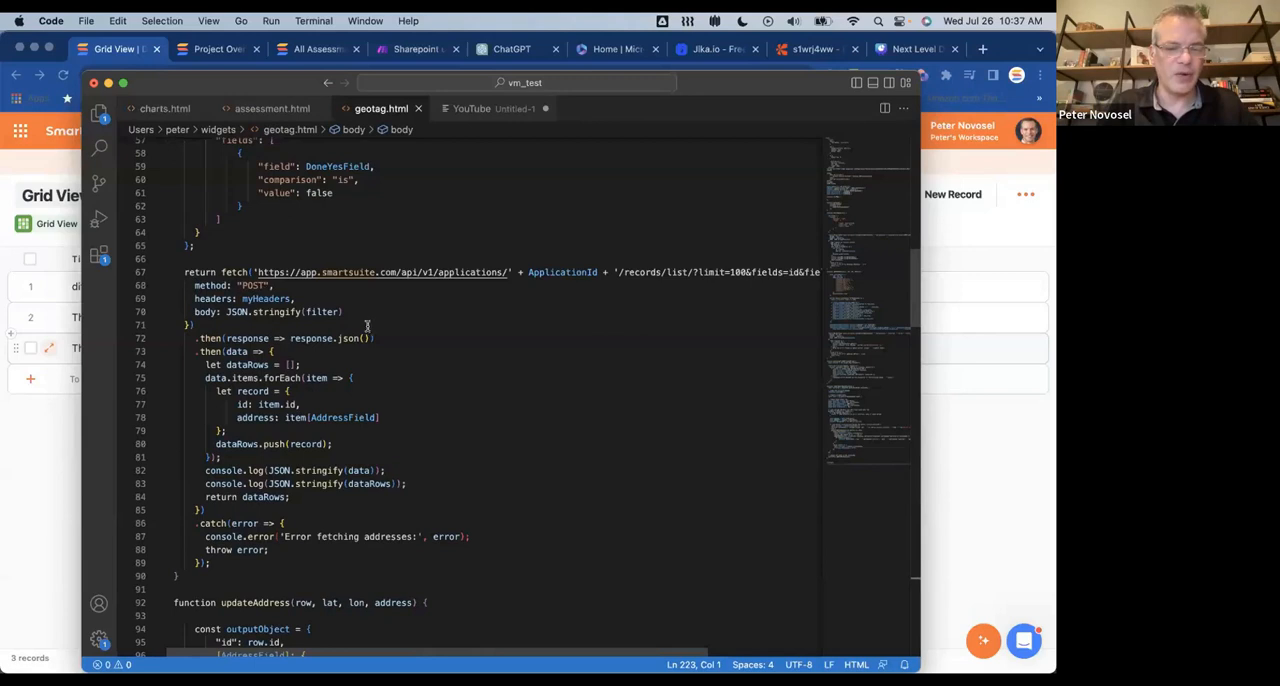
{"action": "scroll", "coordinate": [410, 335], "scroll_direction": "down", "scroll_amount": 6}
{"action": "scroll", "coordinate": [386, 354], "scroll_direction": "up", "scroll_amount": 20}
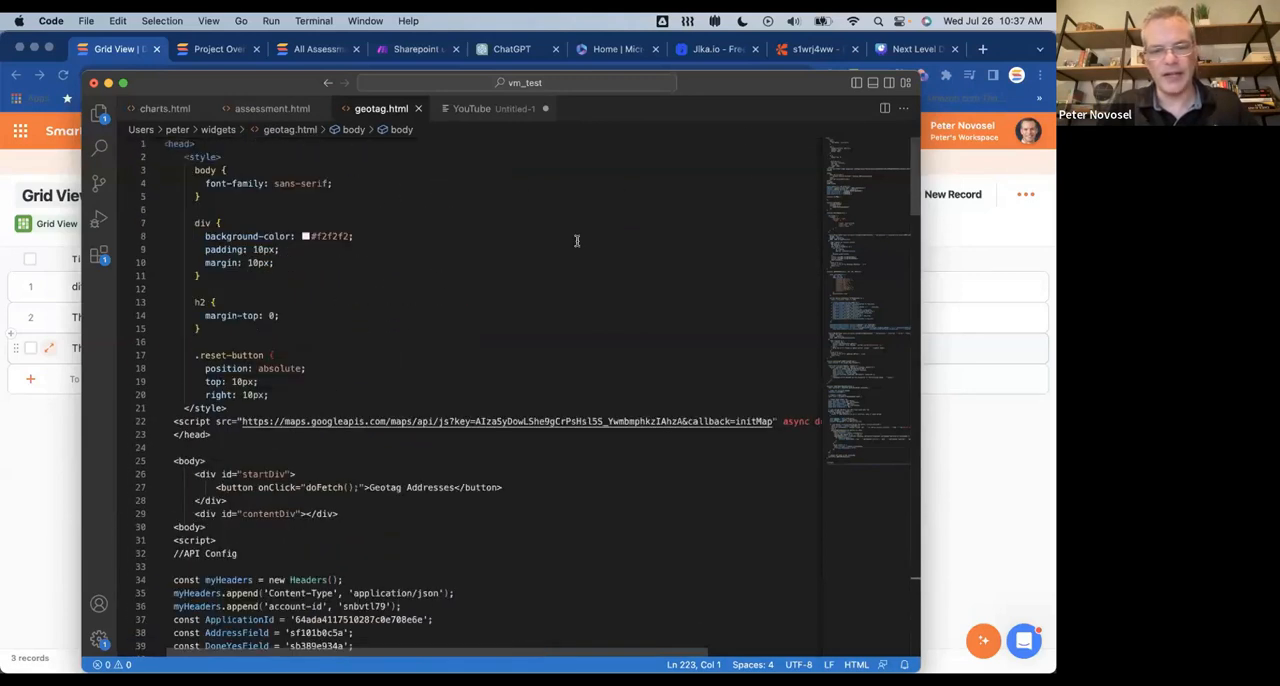
{"action": "left_click", "coordinate": [108, 82]}
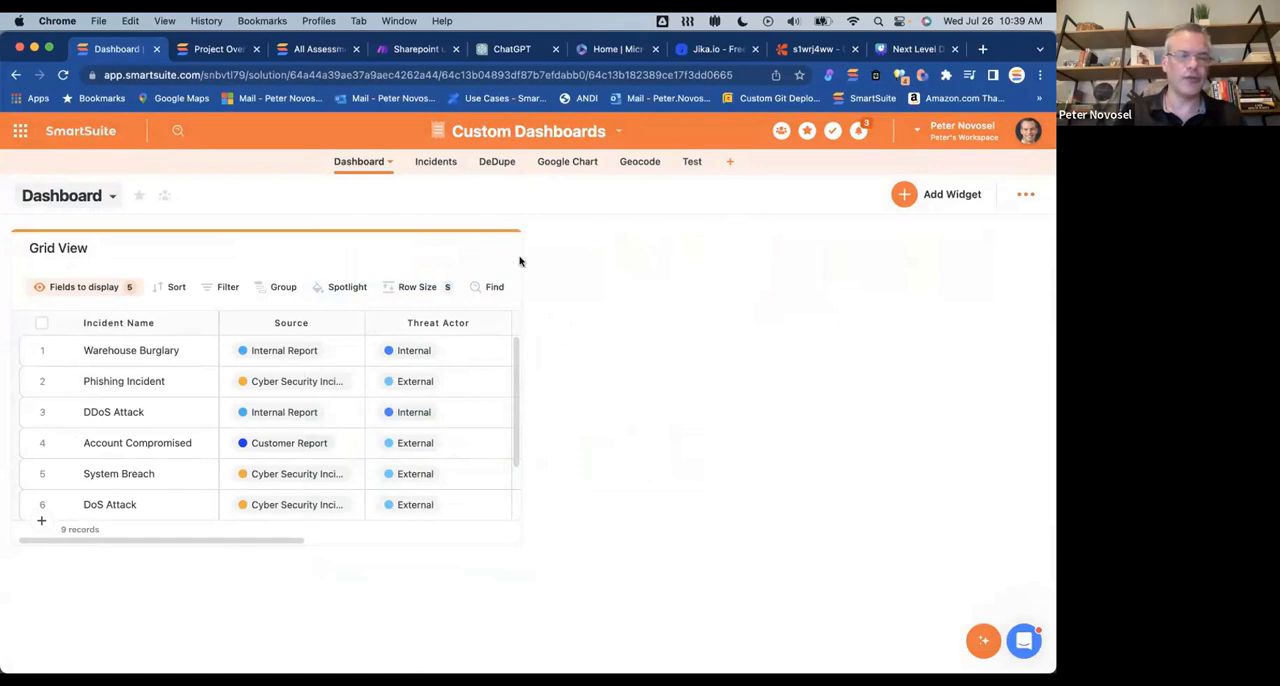
Step: Compare the Incidents Dashboard with the separate Dashboard app, and open the All Incidents view
{"action": "left_click", "coordinate": [437, 162]}
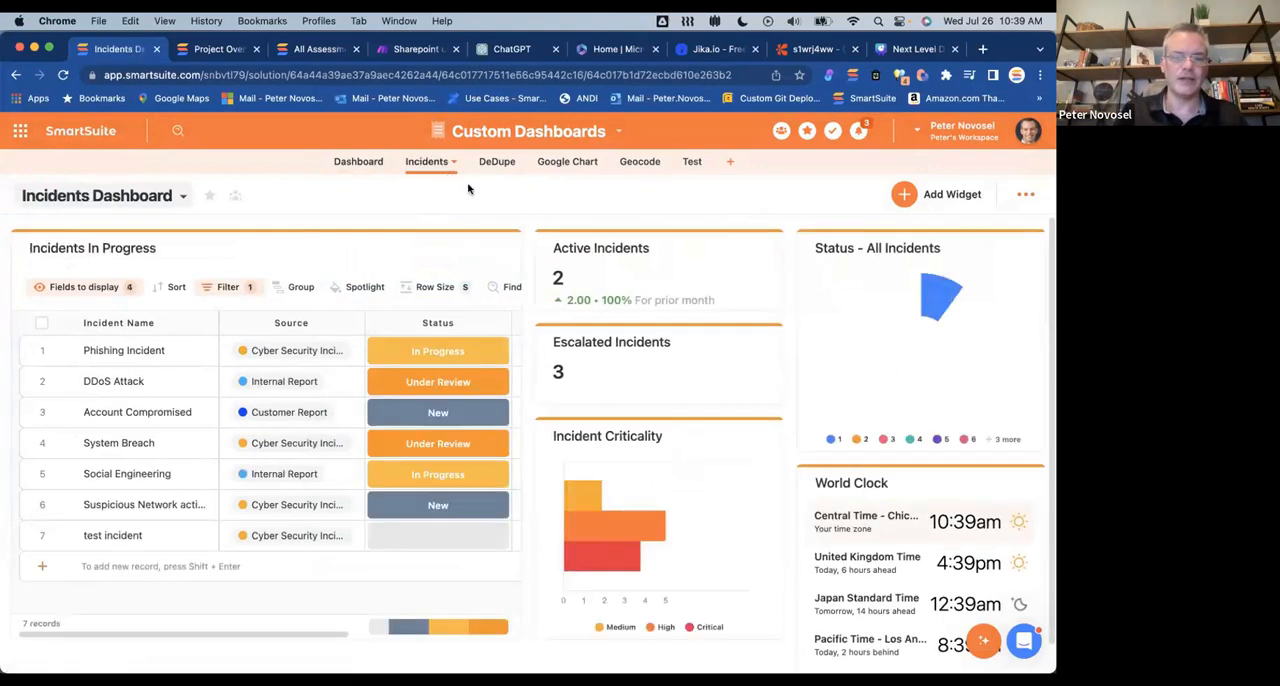
{"action": "left_click", "coordinate": [364, 166]}
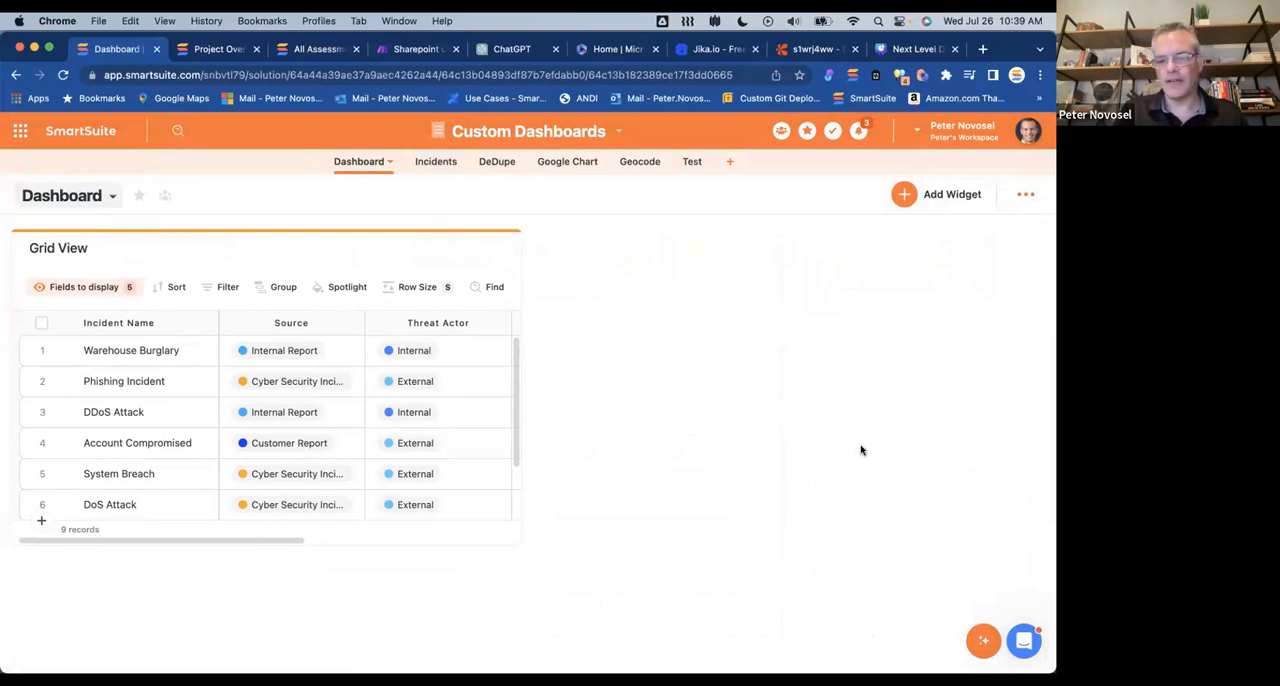
{"action": "left_click", "coordinate": [438, 166]}
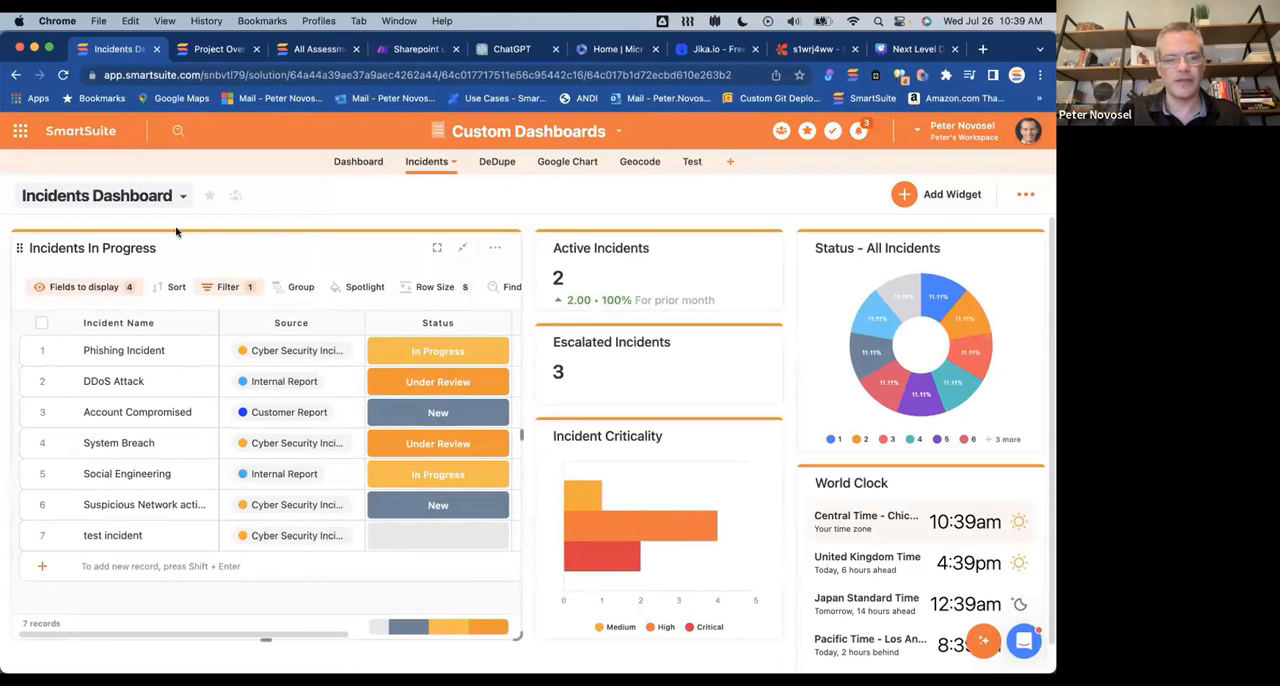
{"action": "left_click", "coordinate": [182, 196]}
{"action": "left_click", "coordinate": [262, 290]}
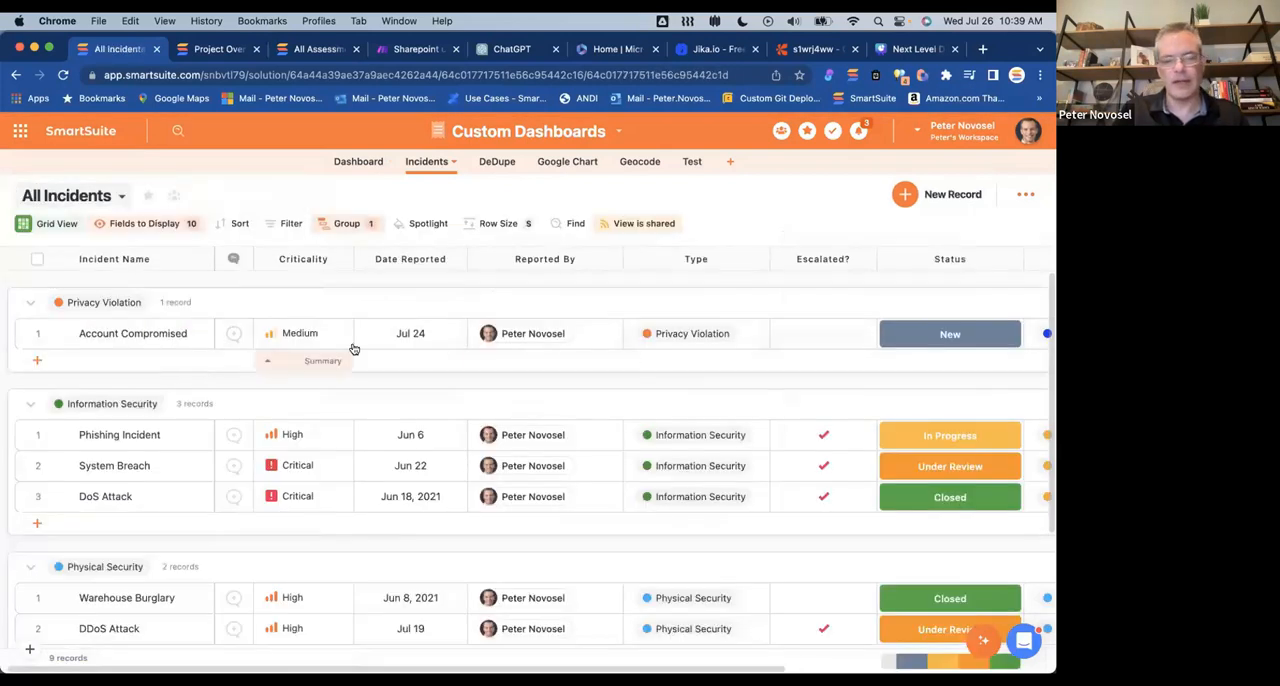
Step: Bring up the AI drafting options in the Account Compromised record's description, close the record, and open the AI assistant chat
{"action": "left_click", "coordinate": [54, 334]}
{"action": "scroll", "coordinate": [386, 420], "scroll_direction": "down", "scroll_amount": 10}
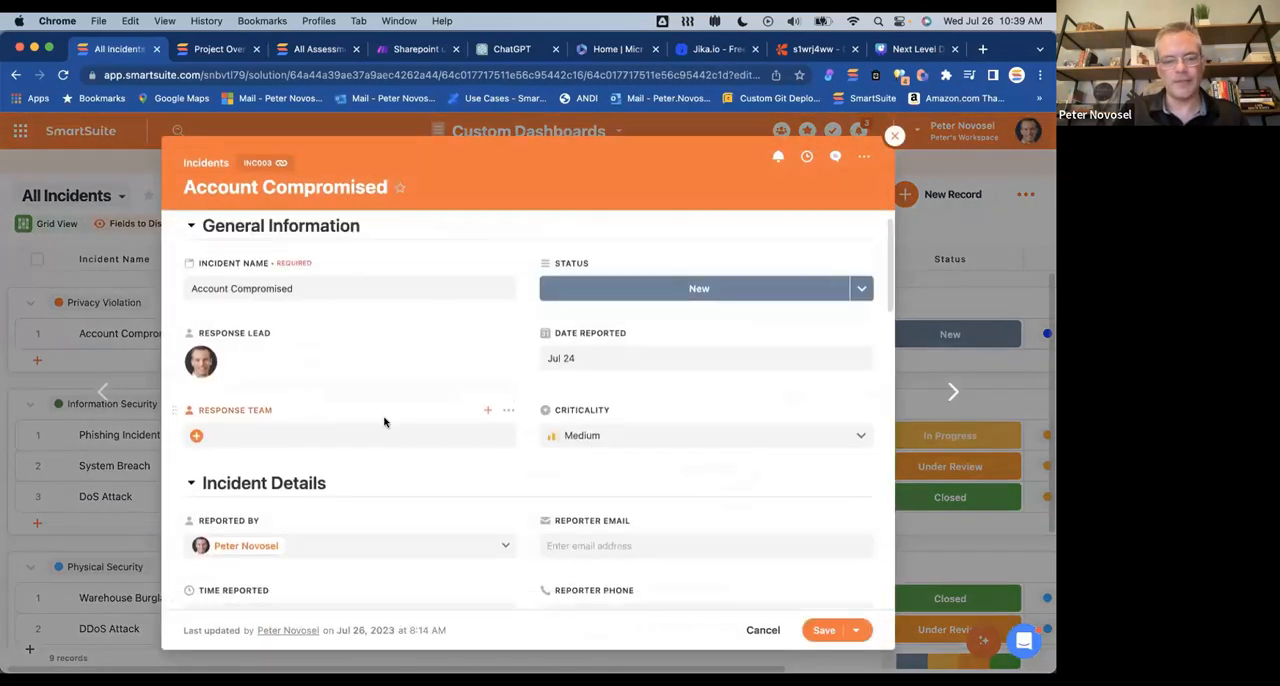
{"action": "scroll", "coordinate": [385, 421], "scroll_direction": "down", "scroll_amount": 2}
{"action": "left_click", "coordinate": [383, 417]}
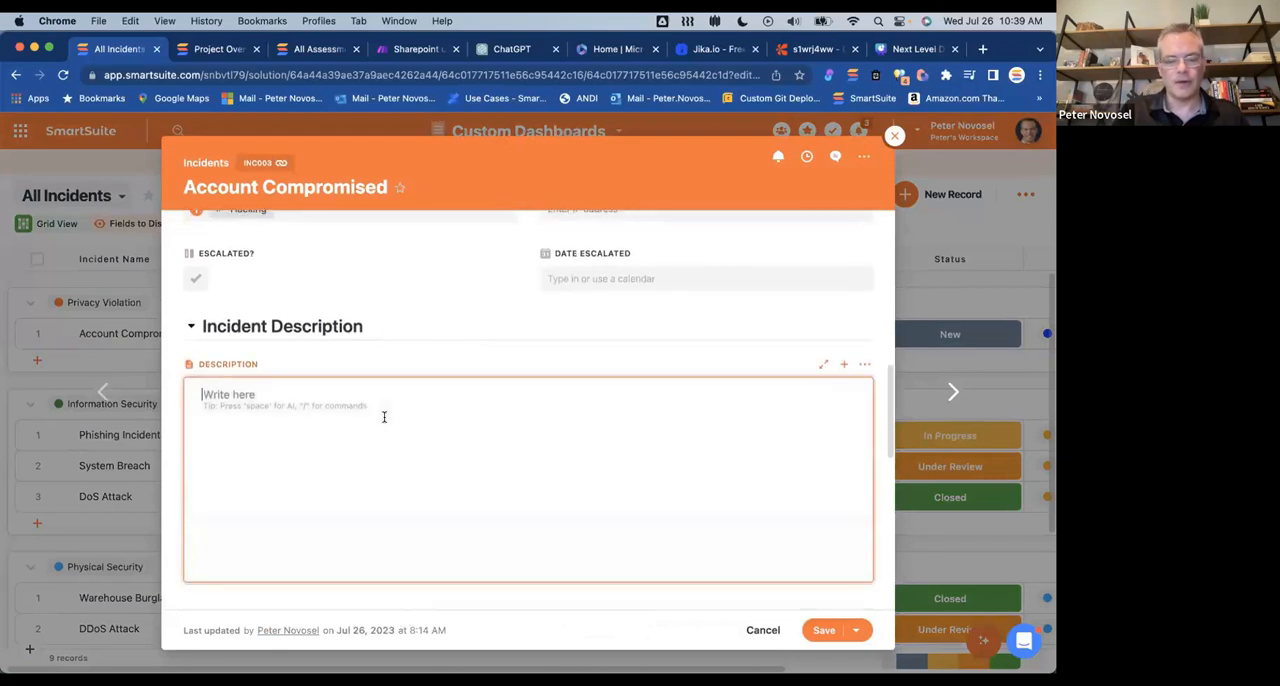
{"action": "key", "text": "space"}
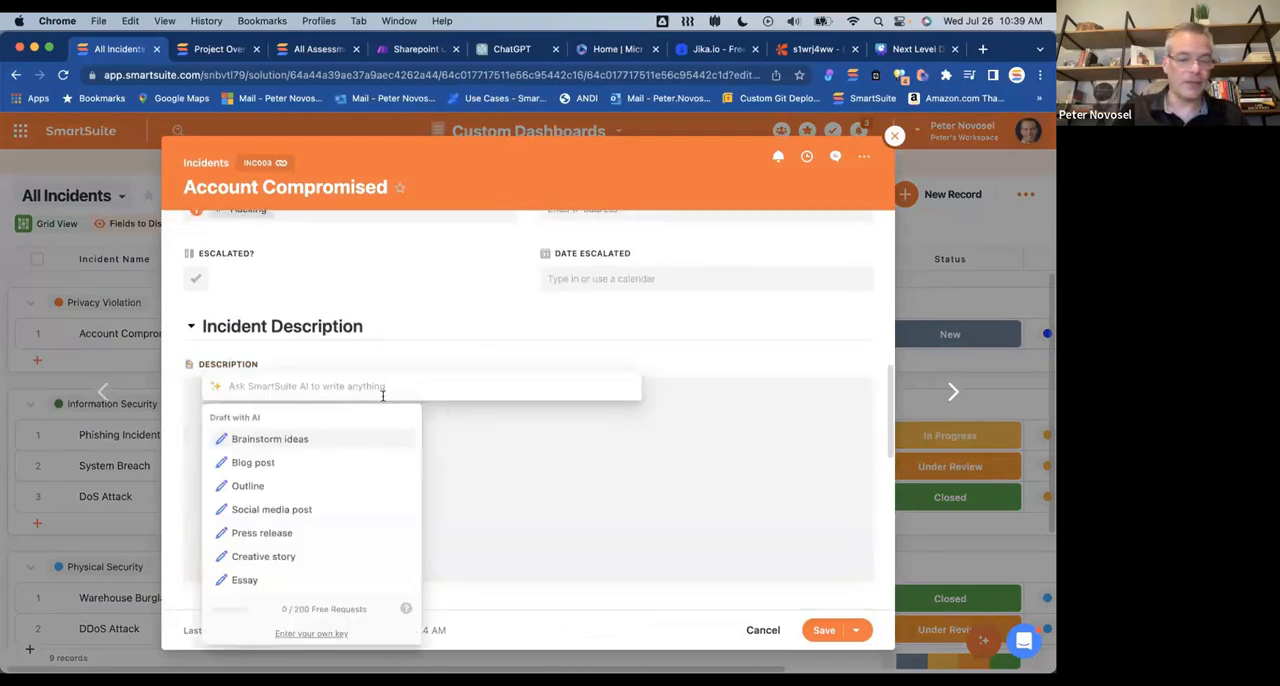
{"action": "left_click", "coordinate": [606, 489]}
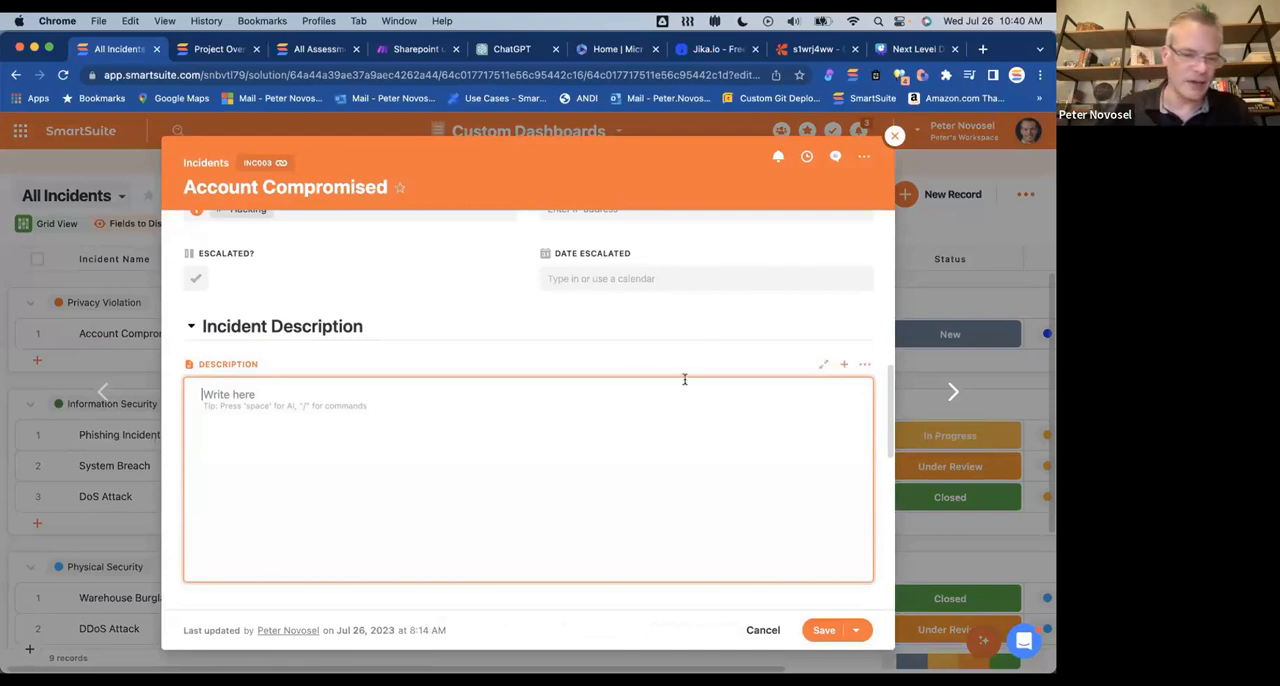
{"action": "left_click", "coordinate": [894, 135]}
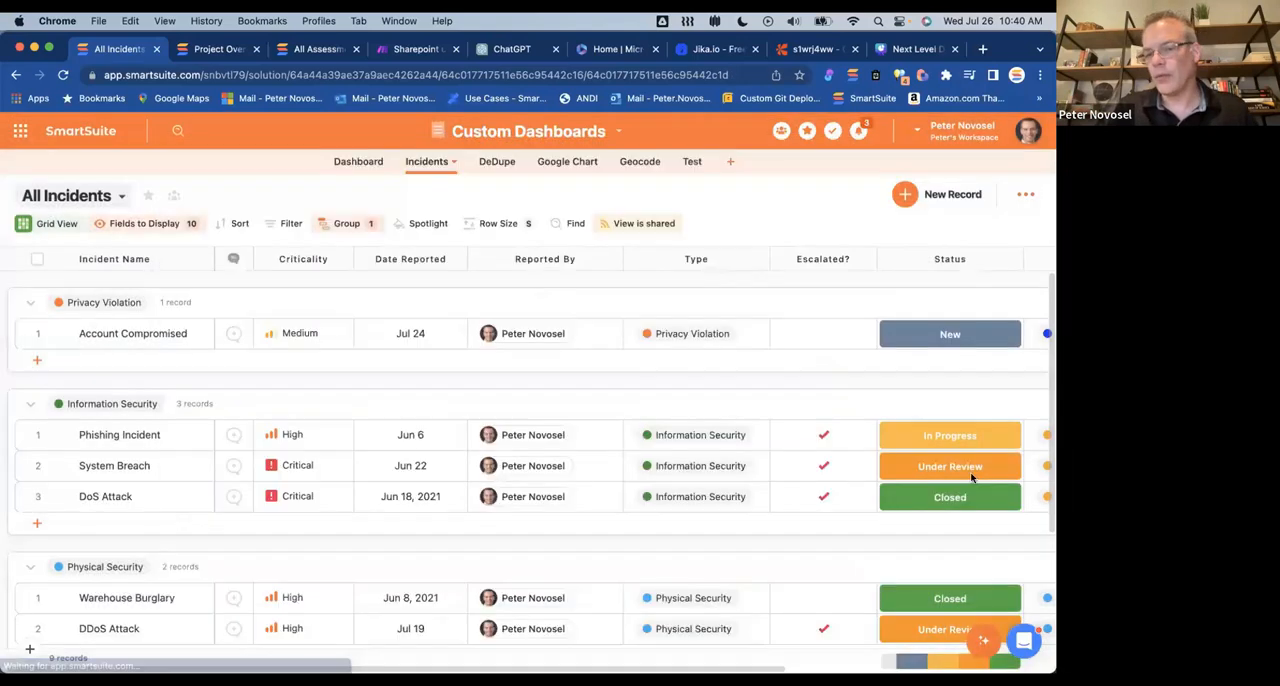
{"action": "left_click", "coordinate": [979, 641]}
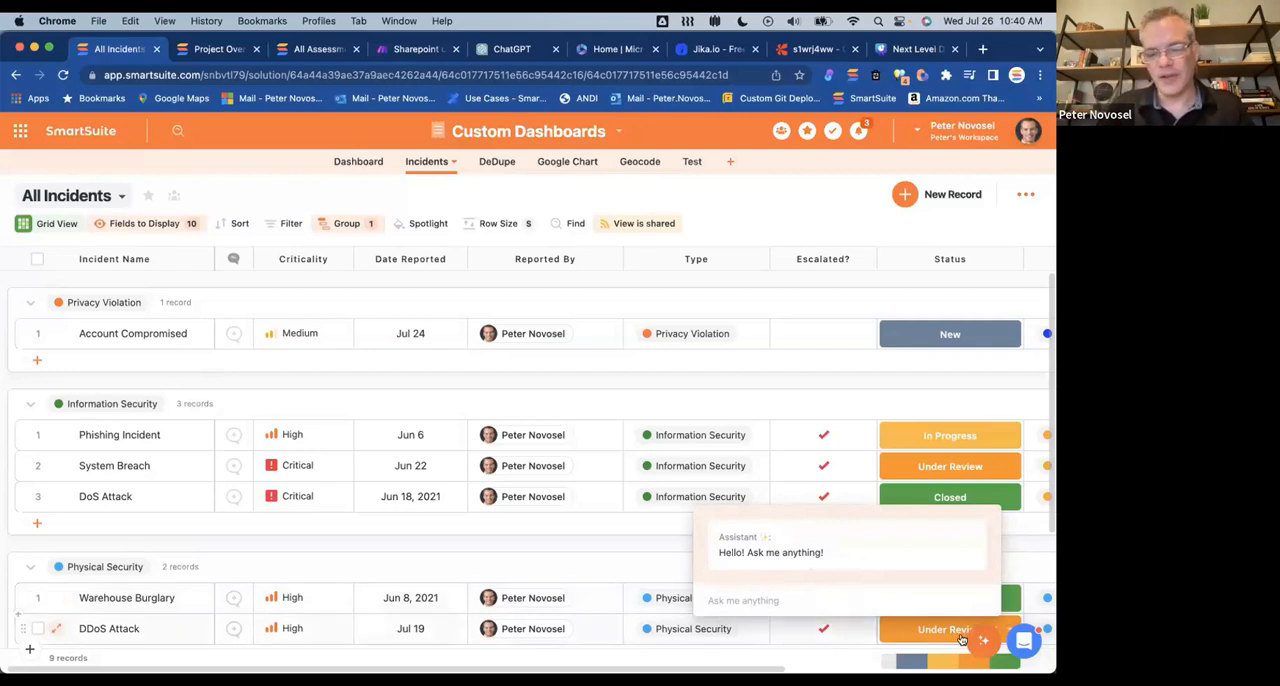
Step: Create a public dashboard view named Dashboard 1 in the Dashboard app
{"action": "left_click", "coordinate": [362, 163]}
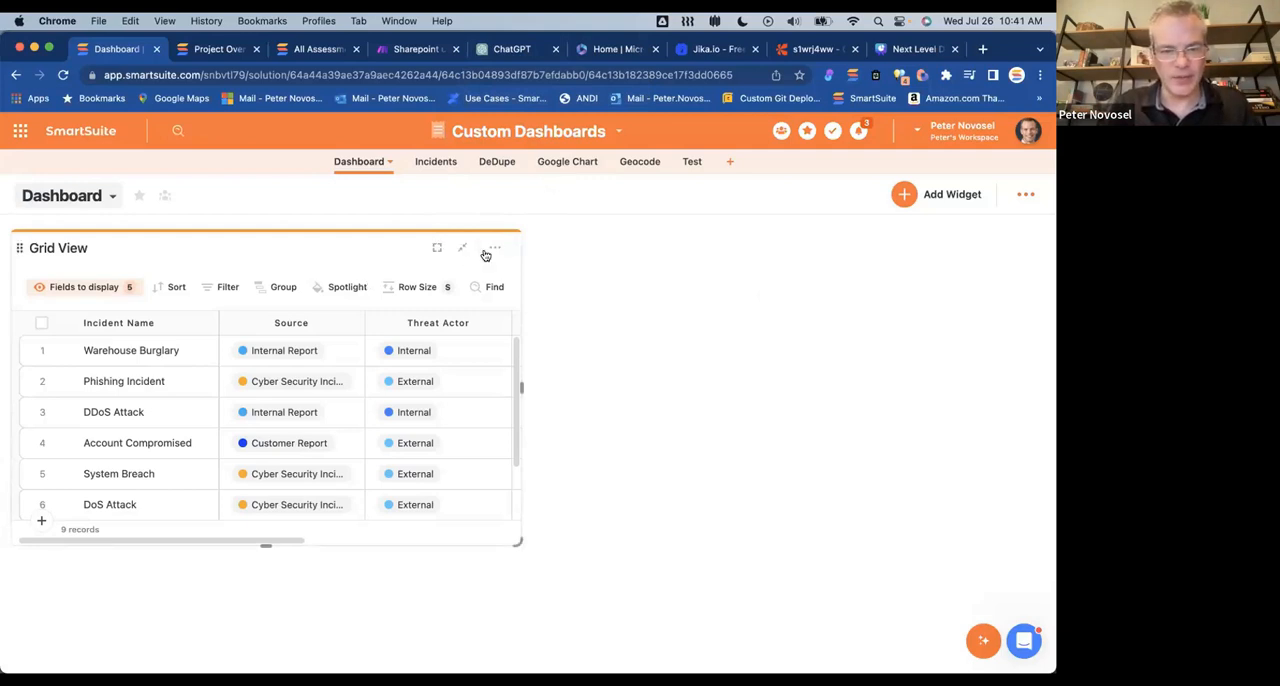
{"action": "left_click", "coordinate": [106, 199]}
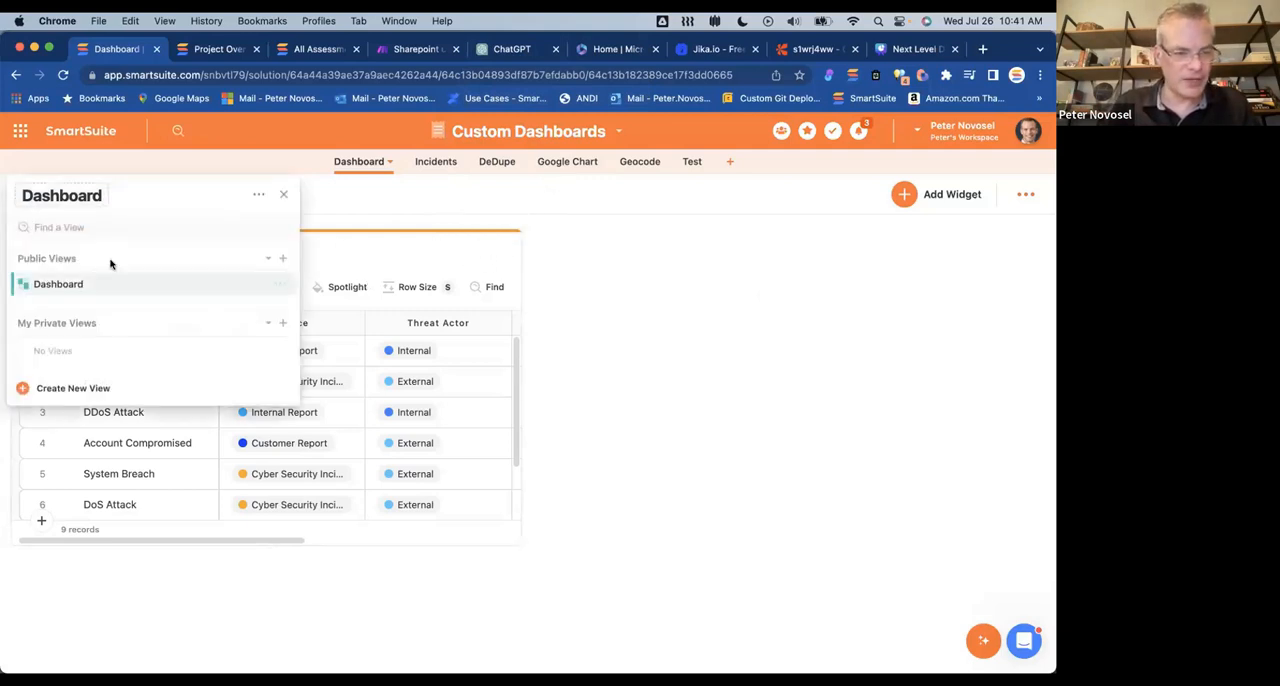
{"action": "left_click", "coordinate": [283, 259]}
{"action": "left_click", "coordinate": [325, 342]}
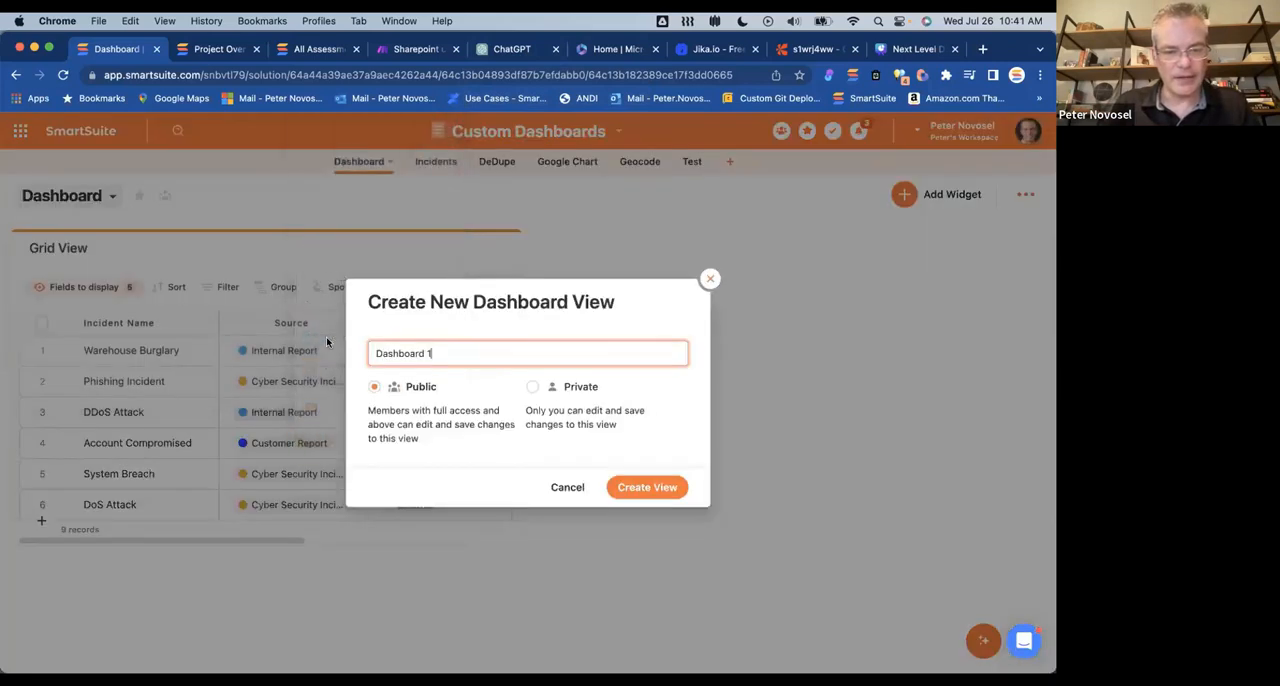
{"action": "key", "text": "Return"}
Step: Find the Custom Code widget in the widget library by searching for "cust" and open its settings
{"action": "left_click", "coordinate": [899, 196]}
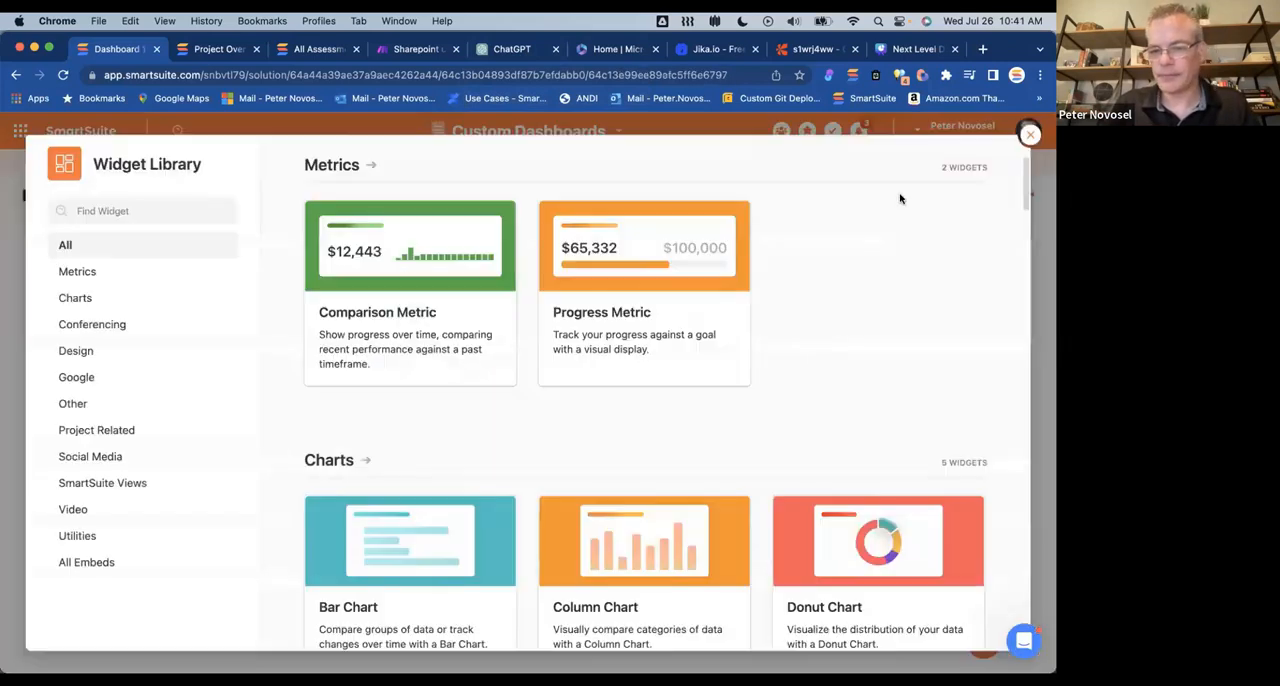
{"action": "left_click", "coordinate": [179, 214]}
{"action": "type", "text": "cust"}
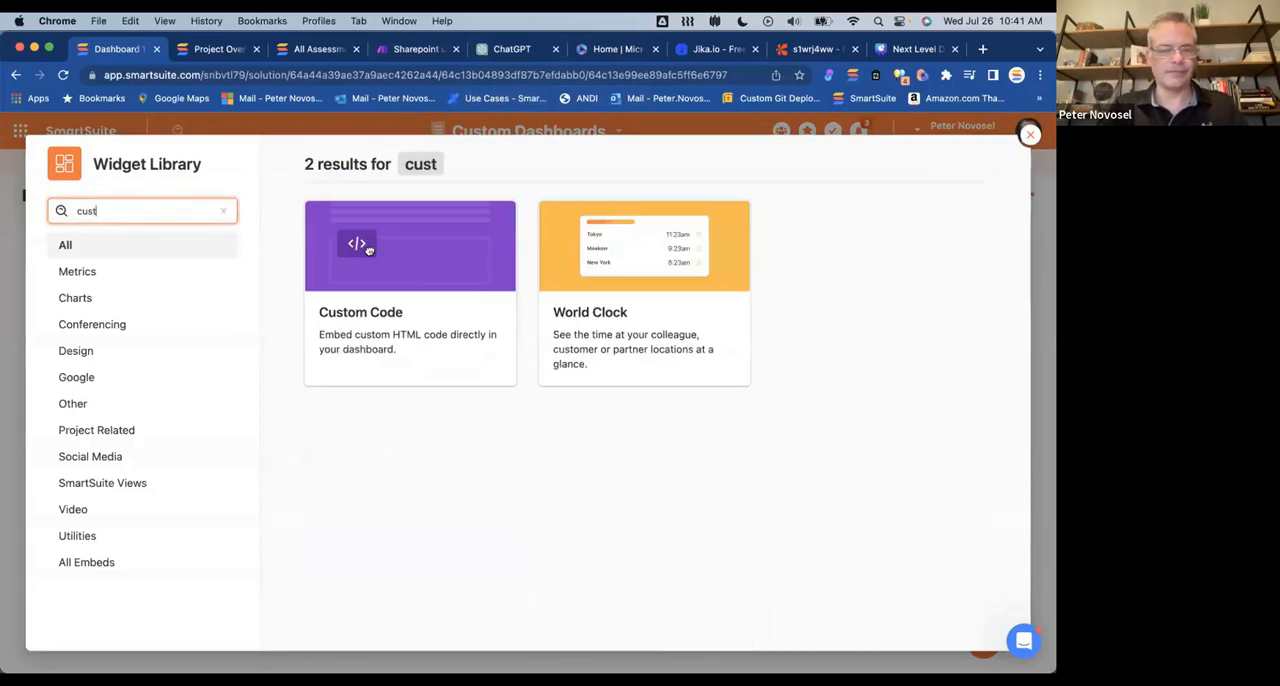
{"action": "left_click", "coordinate": [364, 316]}
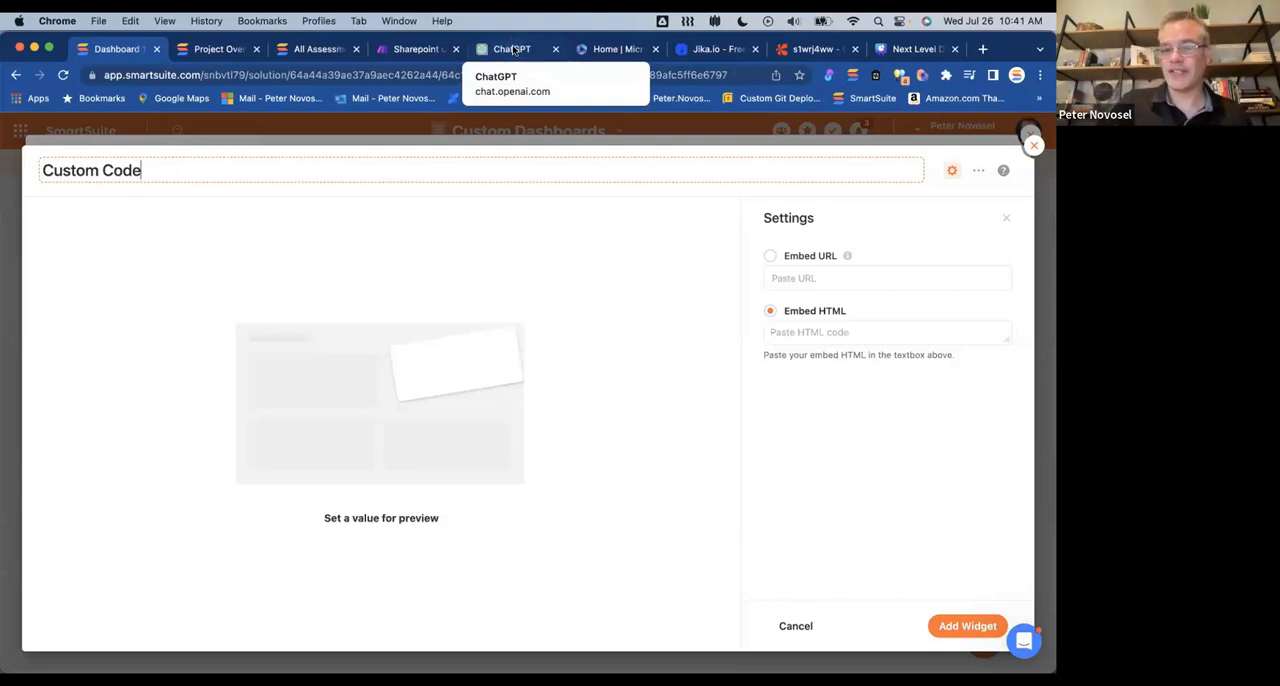
Step: Switch to ChatGPT and ask it to "create html and javascript that uses the youtube api to display the top ten videos in a grid"
{"action": "left_click", "coordinate": [513, 50]}
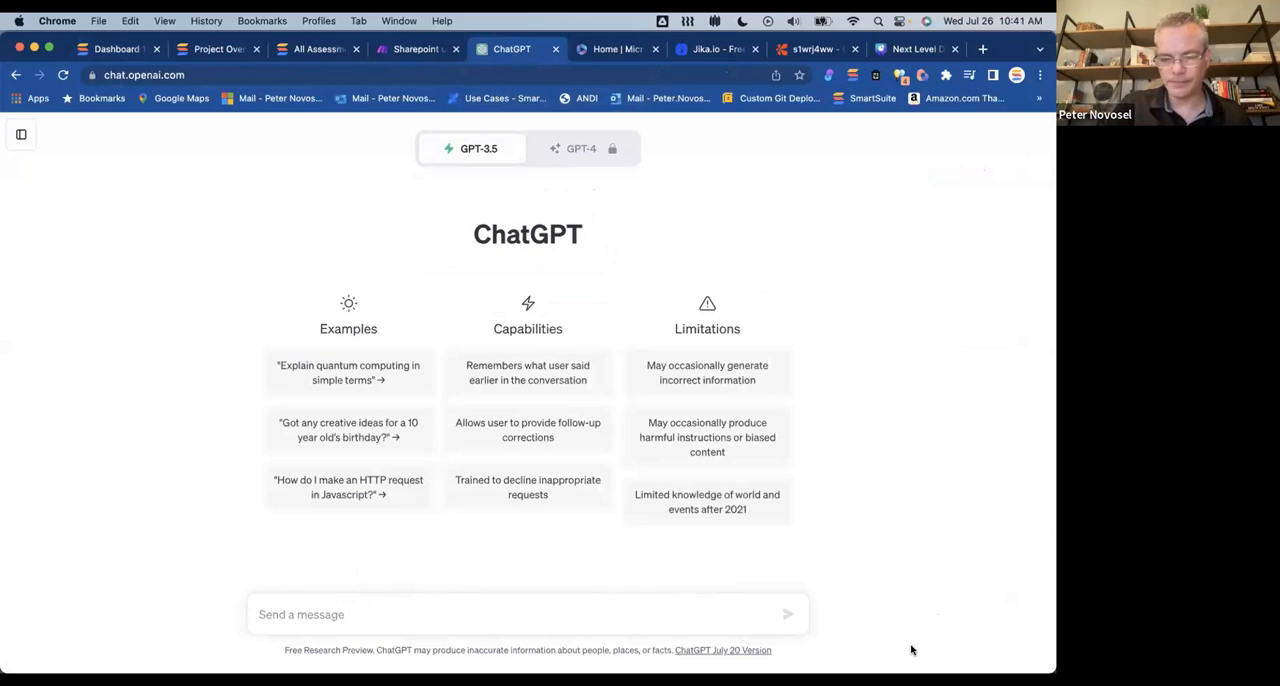
{"action": "left_click", "coordinate": [328, 614]}
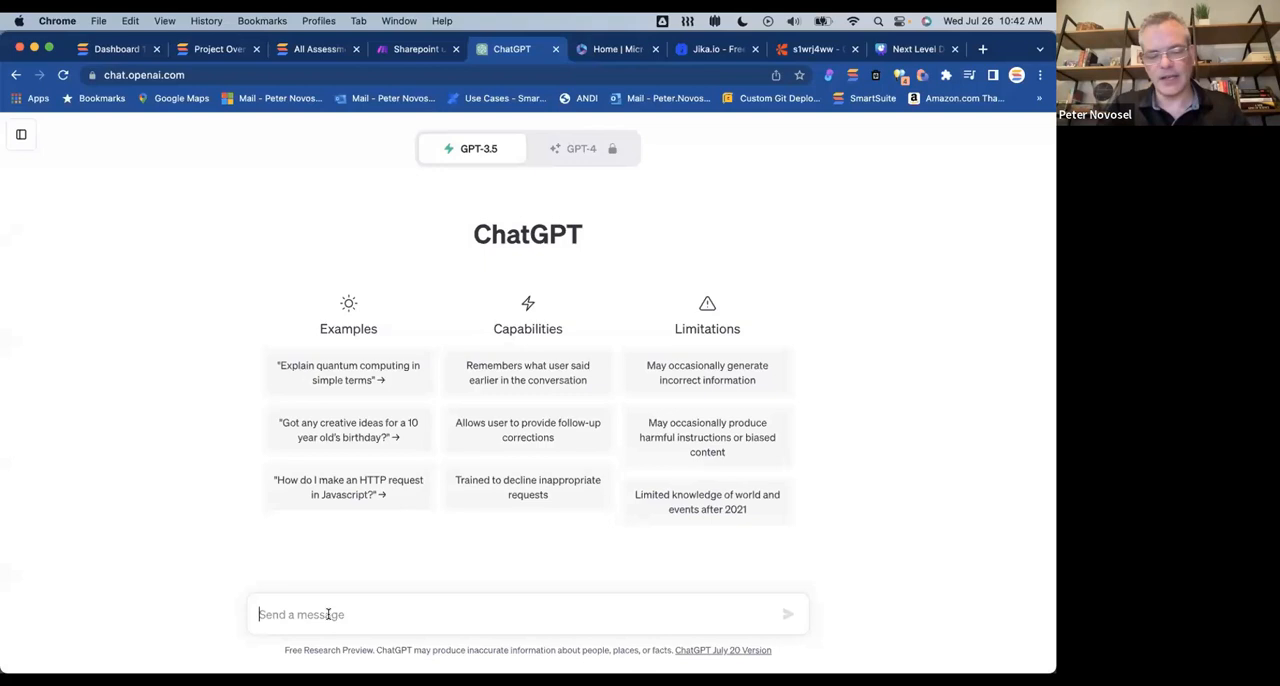
{"action": "type", "text": "cr"}
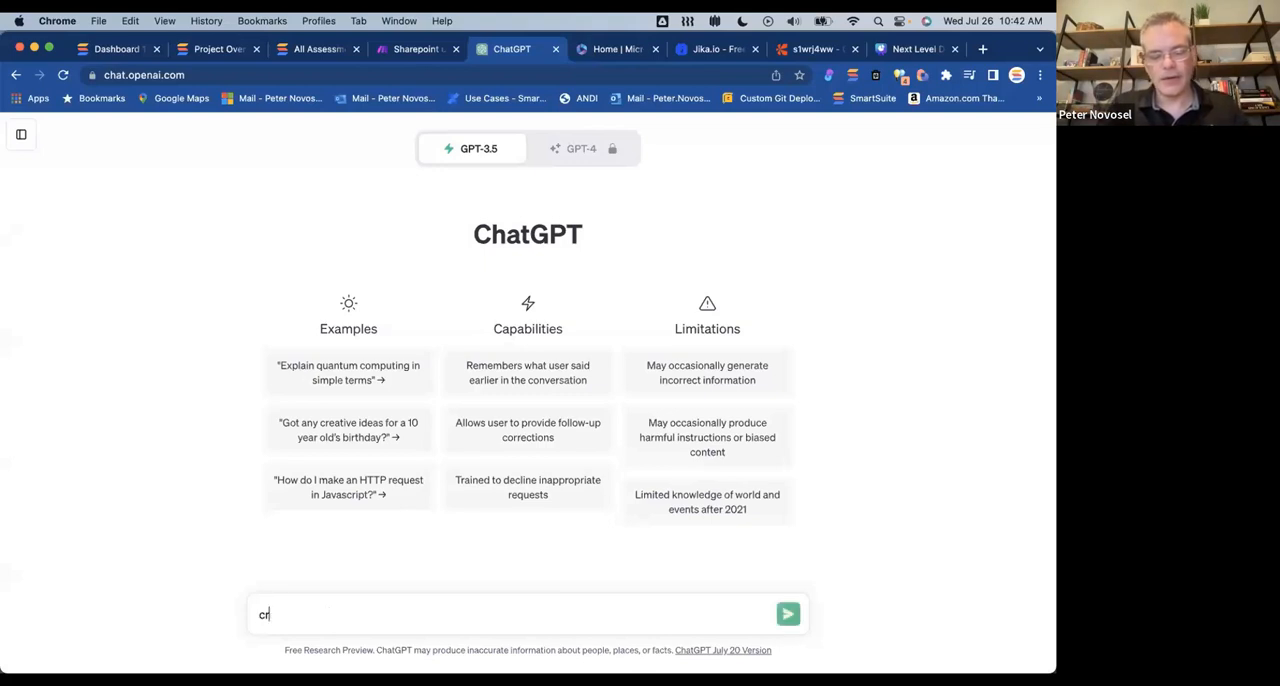
{"action": "type", "text": "eate html and javascript that"}
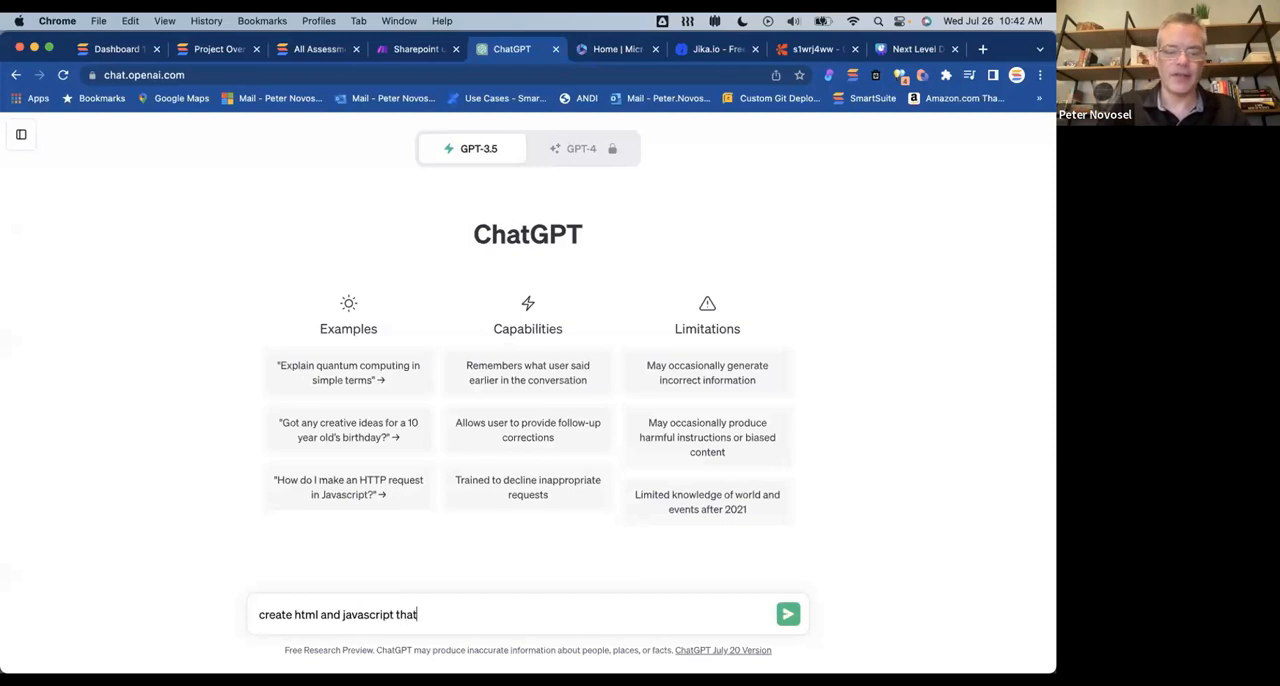
{"action": "type", "text": " uses the youtube "}
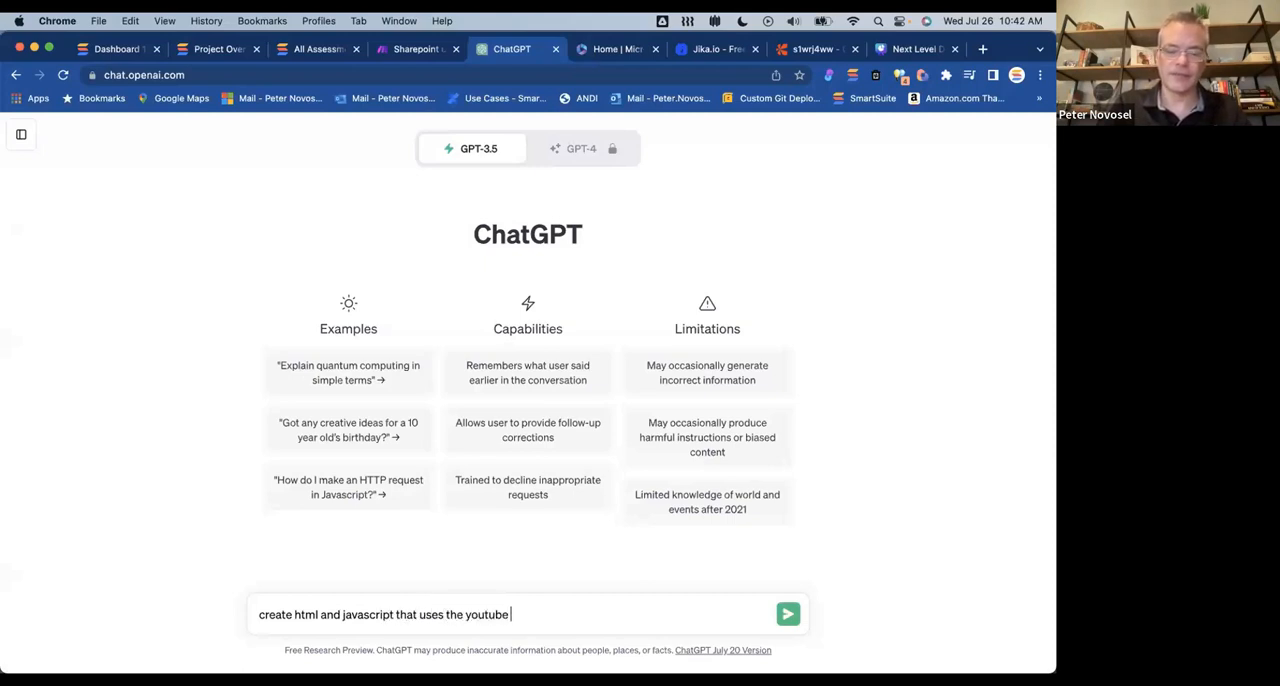
{"action": "type", "text": "api to display the top ten"}
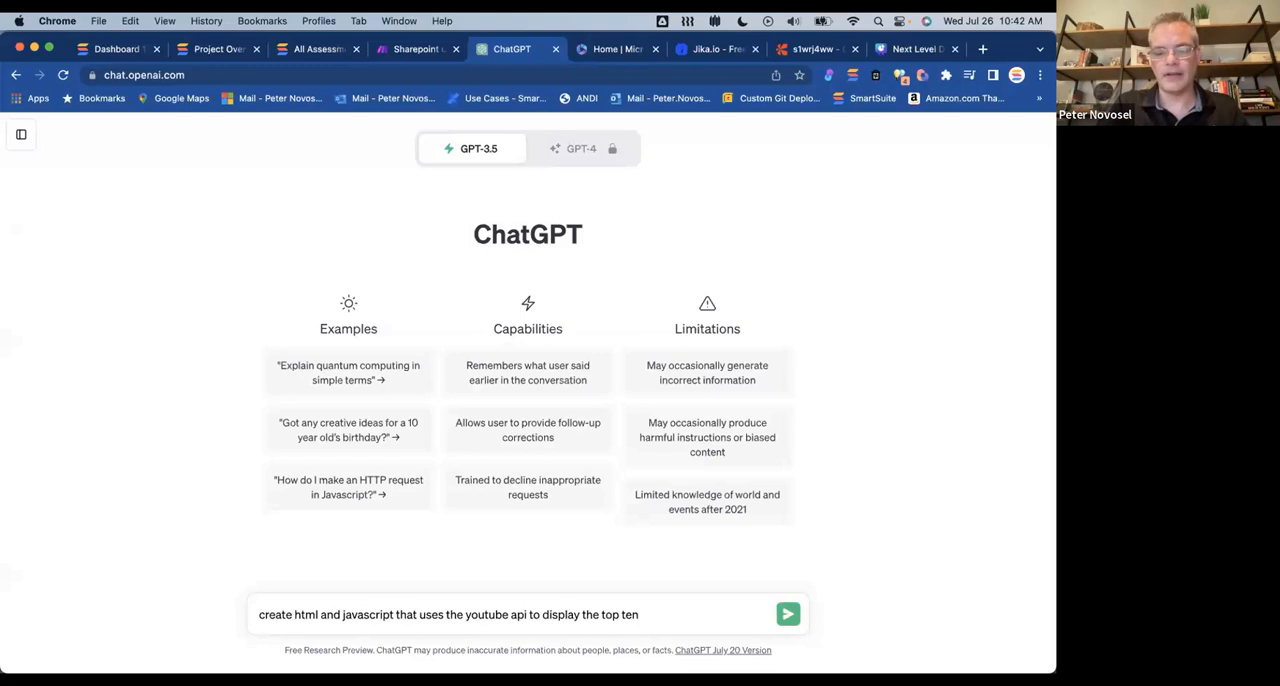
{"action": "type", "text": " videos in a grid"}
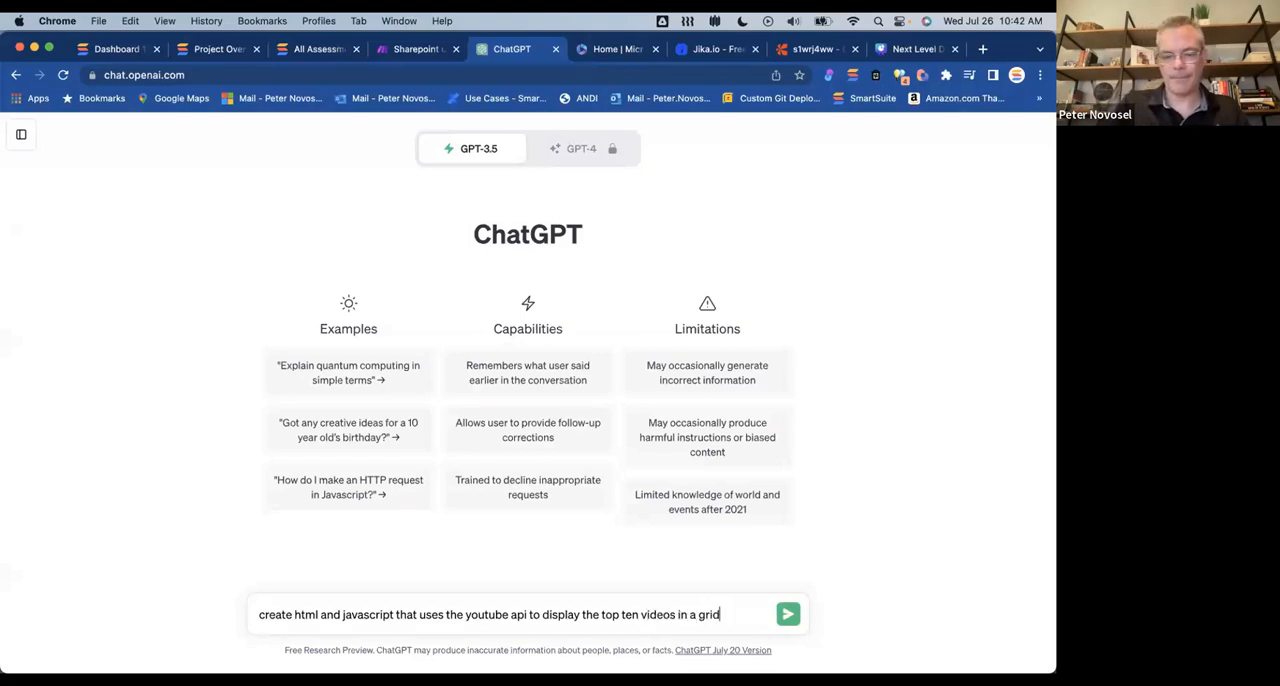
{"action": "key", "text": "Return"}
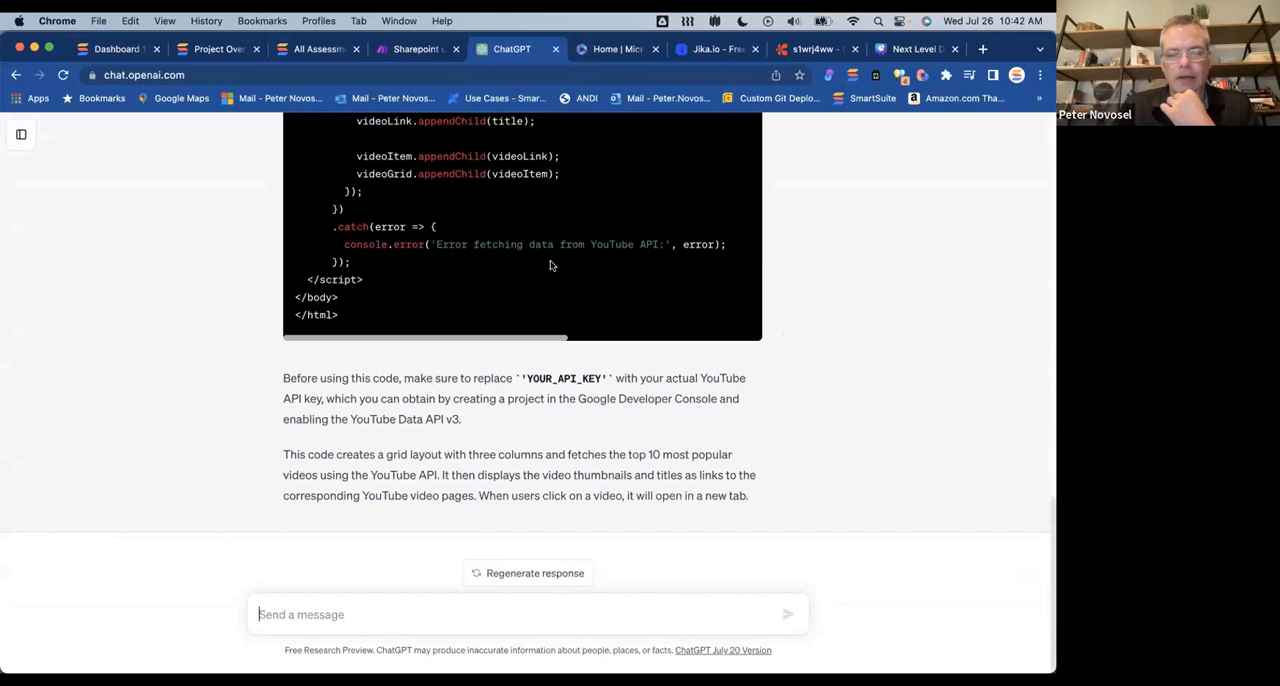
Step: Review the generated YouTube video grid code from its end back to its beginning
{"action": "scroll", "coordinate": [660, 264], "scroll_direction": "up", "scroll_amount": 5}
{"action": "scroll", "coordinate": [661, 264], "scroll_direction": "up", "scroll_amount": 5}
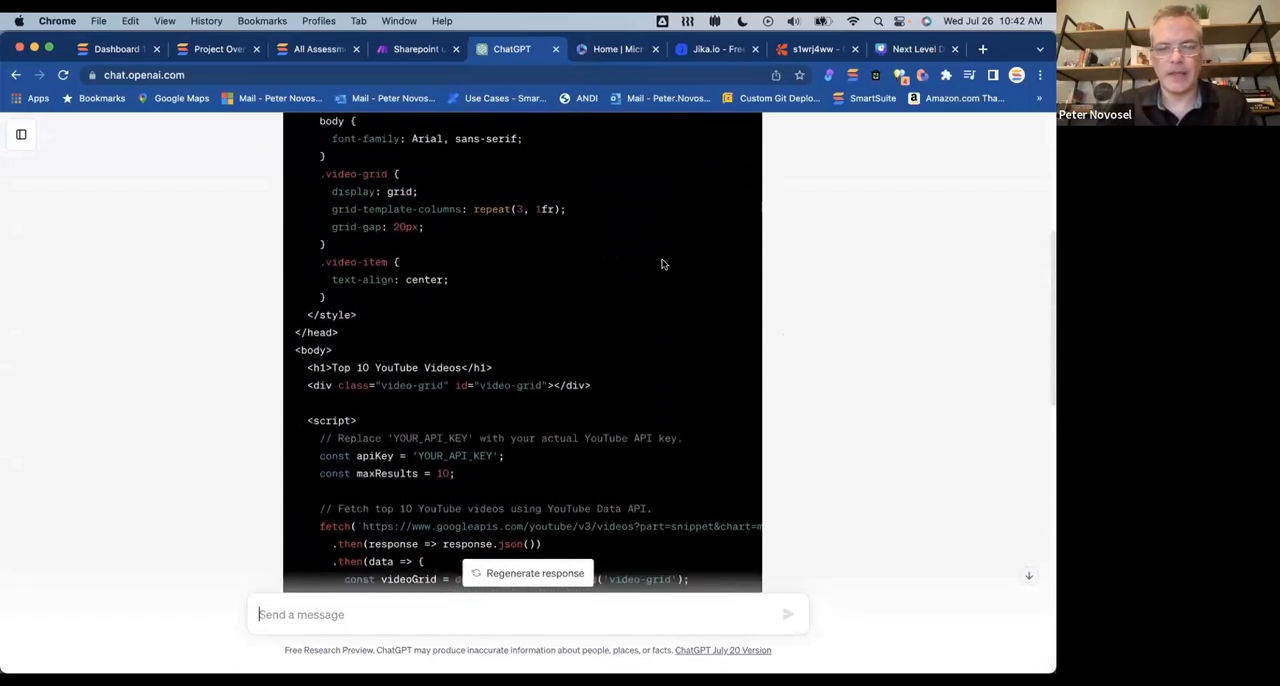
{"action": "scroll", "coordinate": [661, 264], "scroll_direction": "up", "scroll_amount": 3}
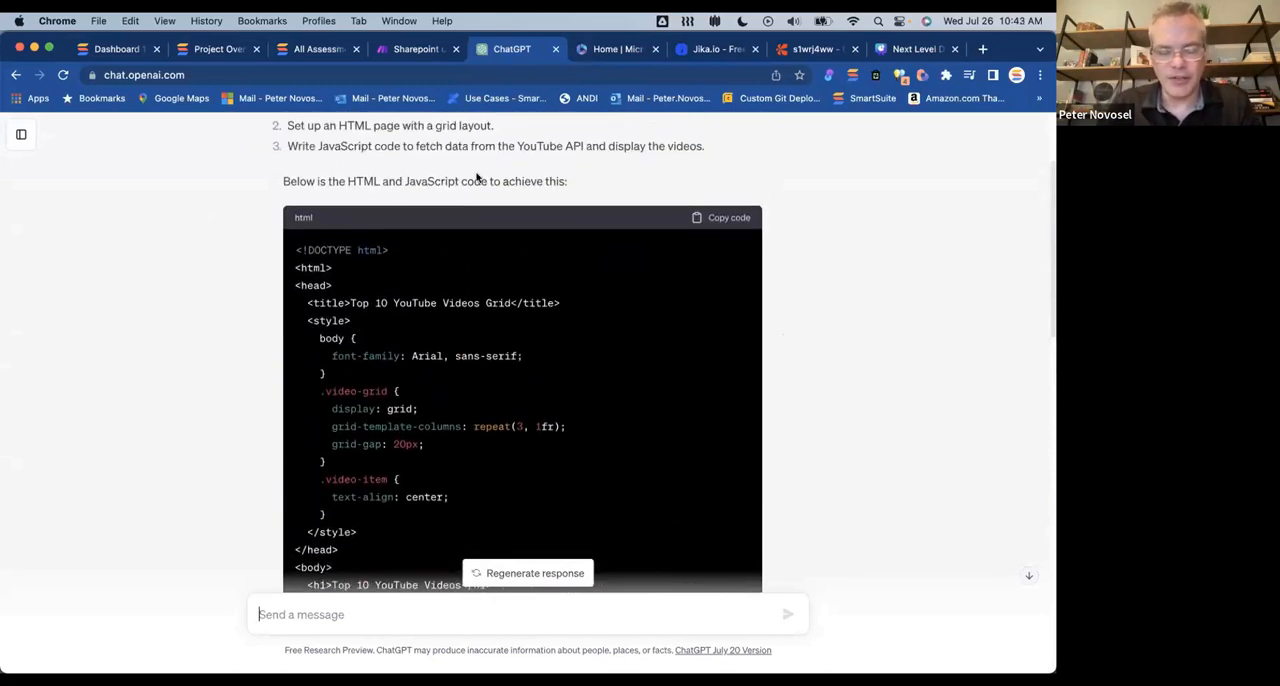
Step: Copy the generated YouTube grid code from ChatGPT and paste it as the Embed HTML of SmartSuite's Custom Code widget
{"action": "left_click", "coordinate": [727, 218]}
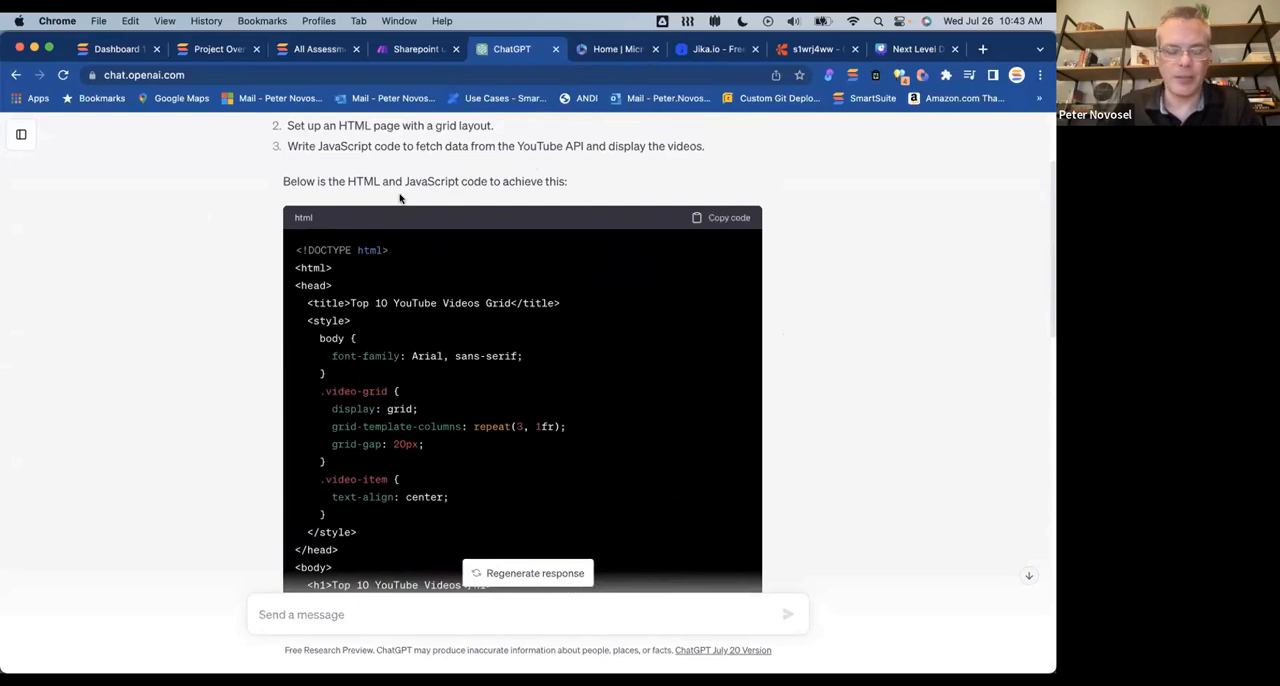
{"action": "left_click", "coordinate": [105, 45]}
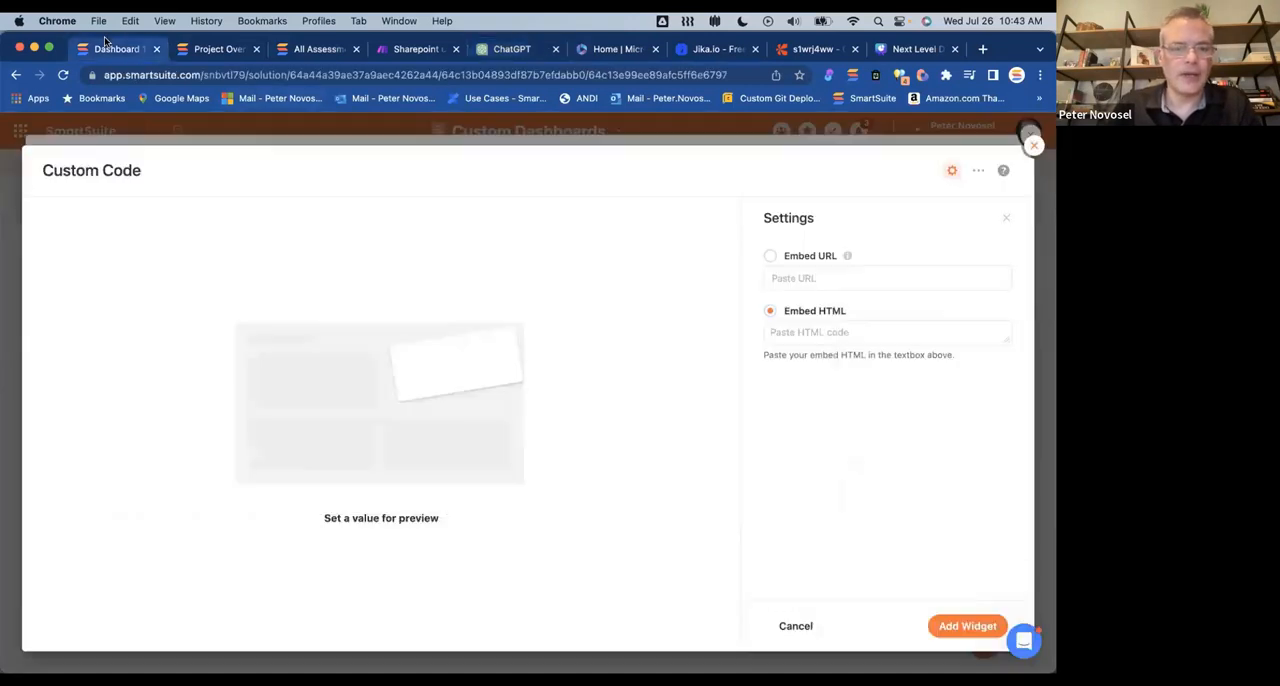
{"action": "left_click", "coordinate": [825, 333]}
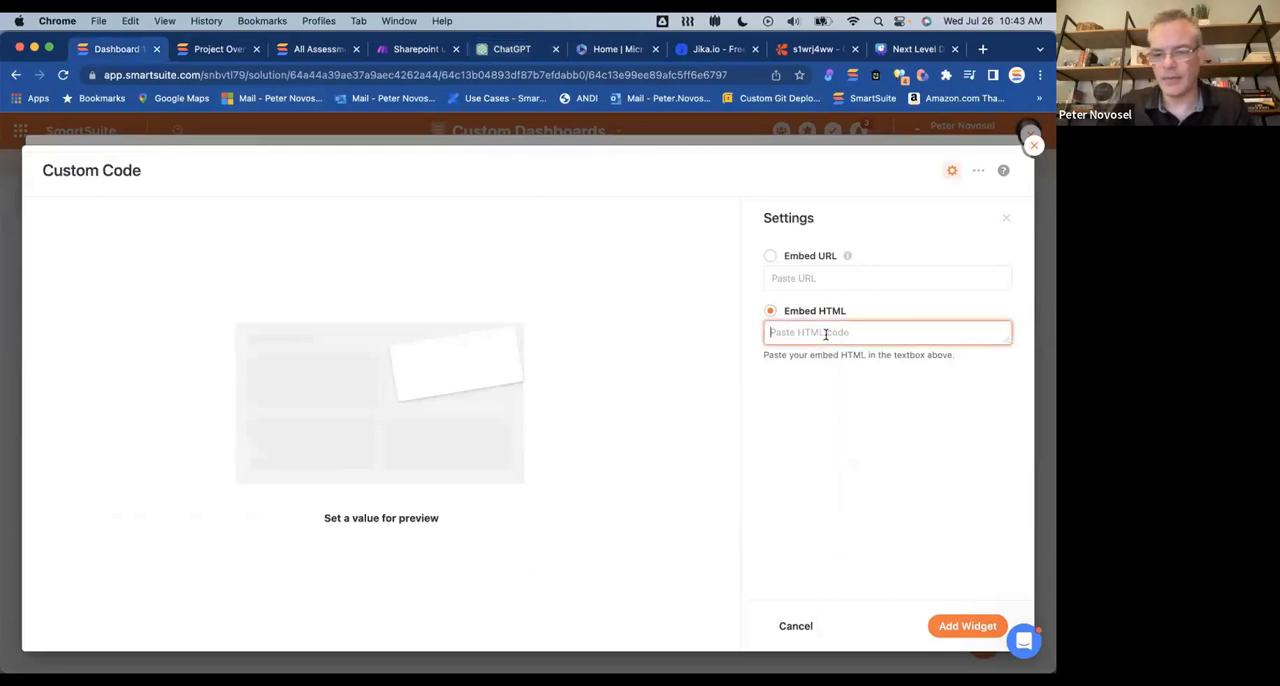
{"action": "key", "text": "super+v"}
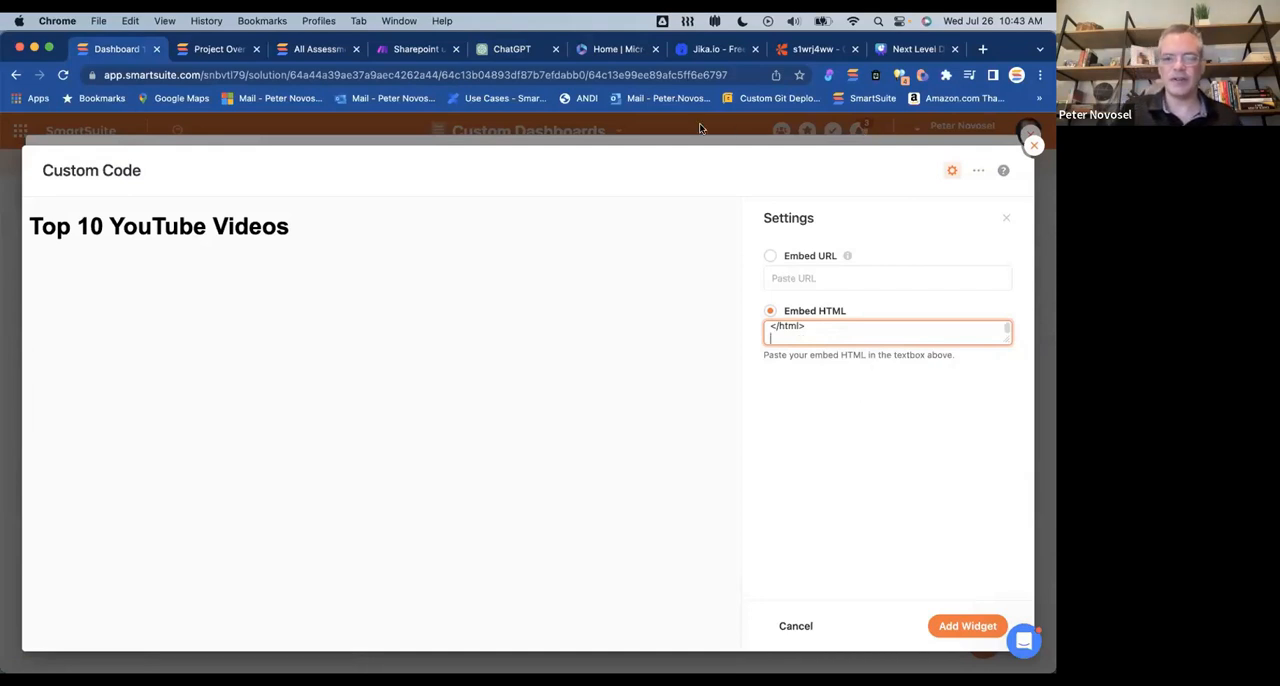
Step: Check ChatGPT's note on the API key placeholder, then switch to Visual Studio Code and copy the YouTube API key from the untitled file
{"action": "left_click", "coordinate": [505, 52]}
{"action": "scroll", "coordinate": [576, 430], "scroll_direction": "down", "scroll_amount": 10}
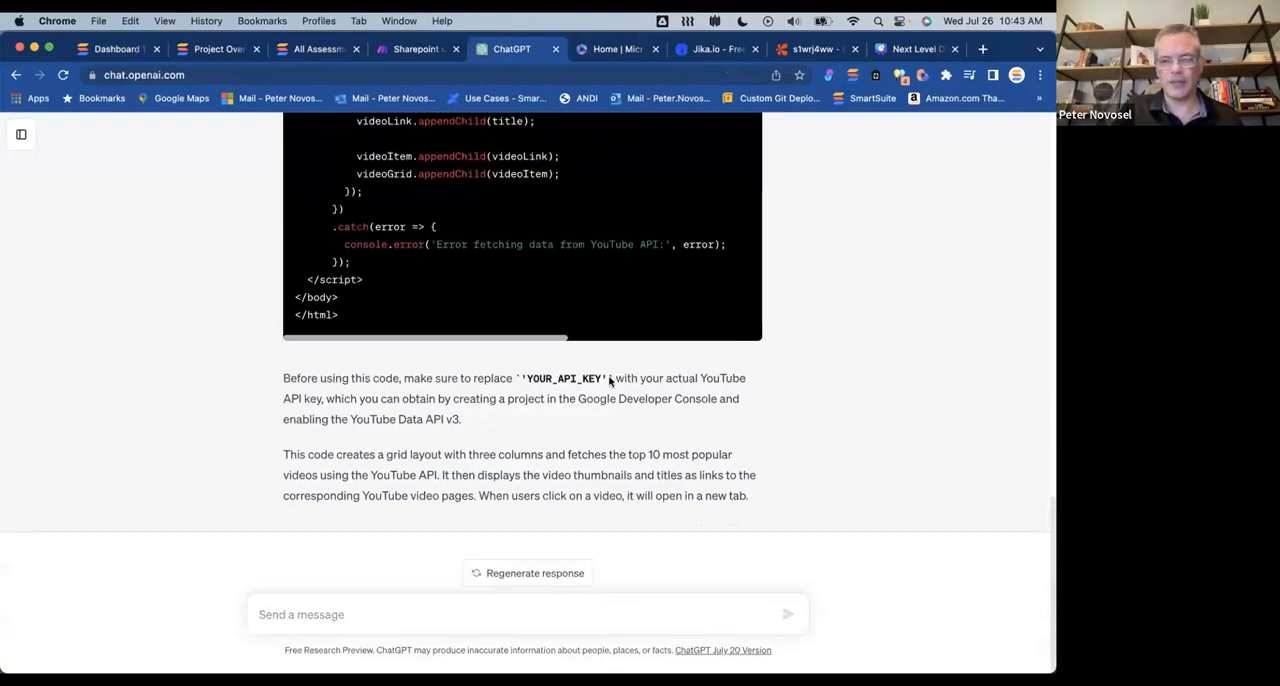
{"action": "key", "text": "super+Tab"}
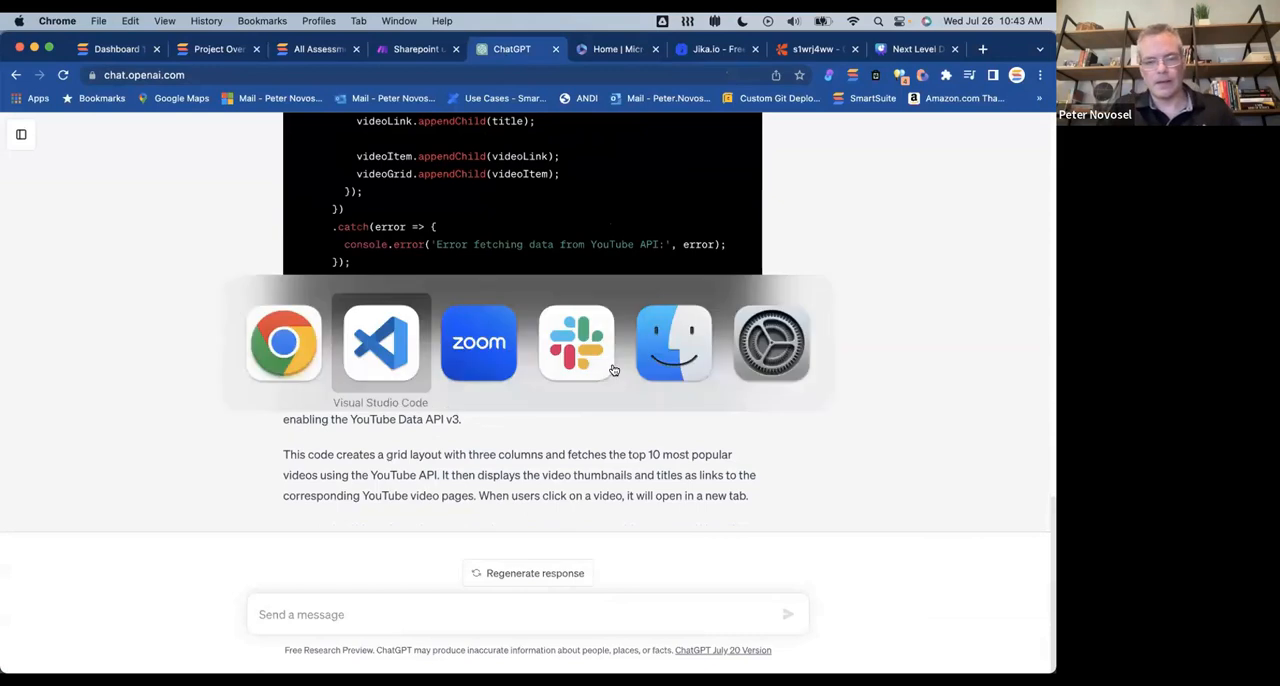
{"action": "key", "text": "super+Tab"}
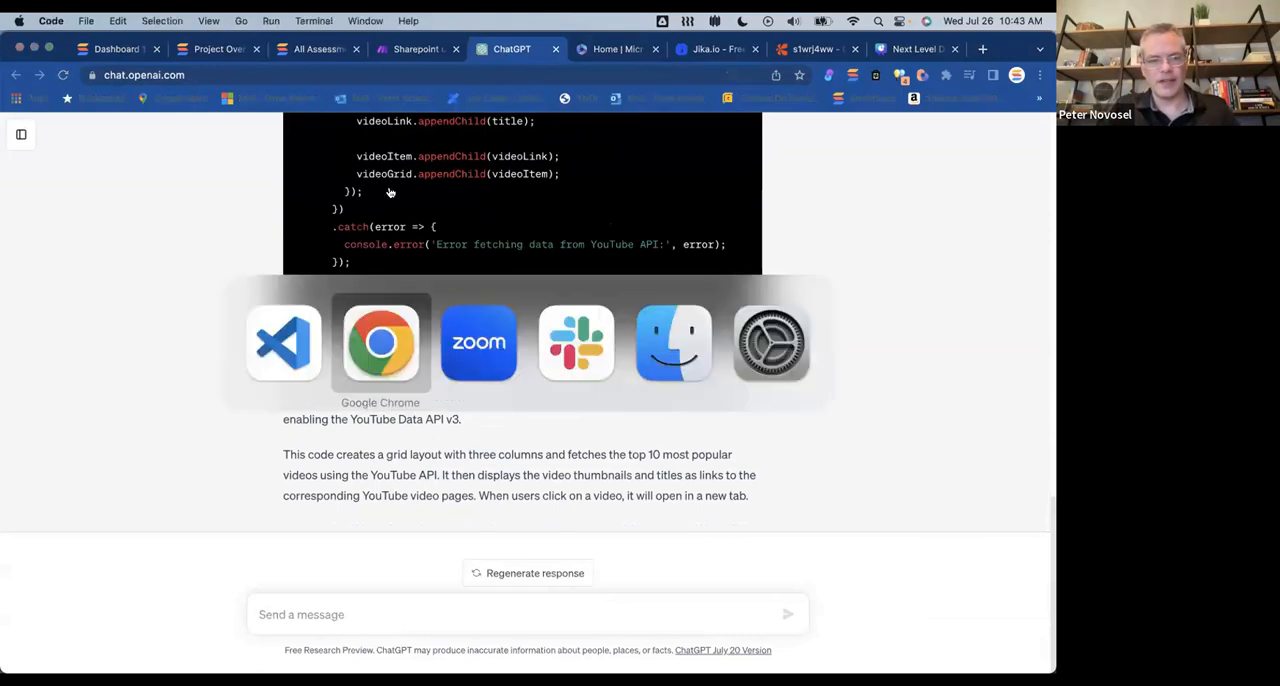
{"action": "key", "text": "super+shift+Tab"}
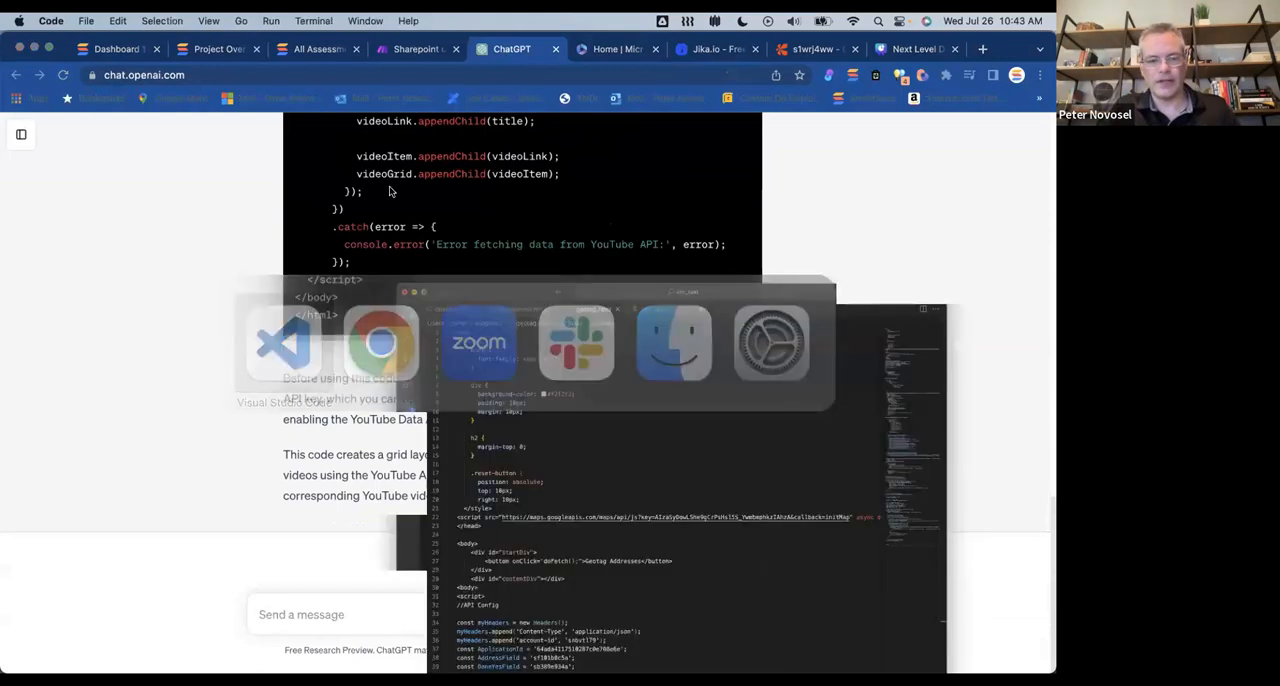
{"action": "left_click", "coordinate": [505, 110]}
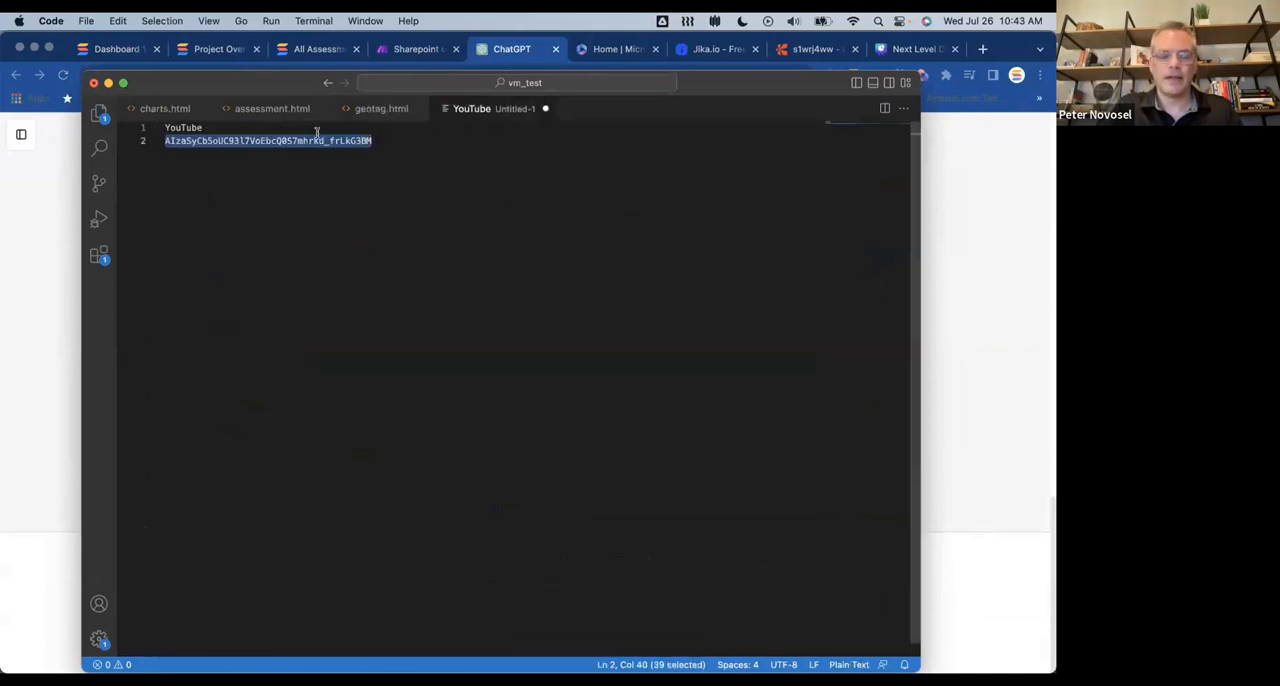
{"action": "left_click", "coordinate": [376, 112]}
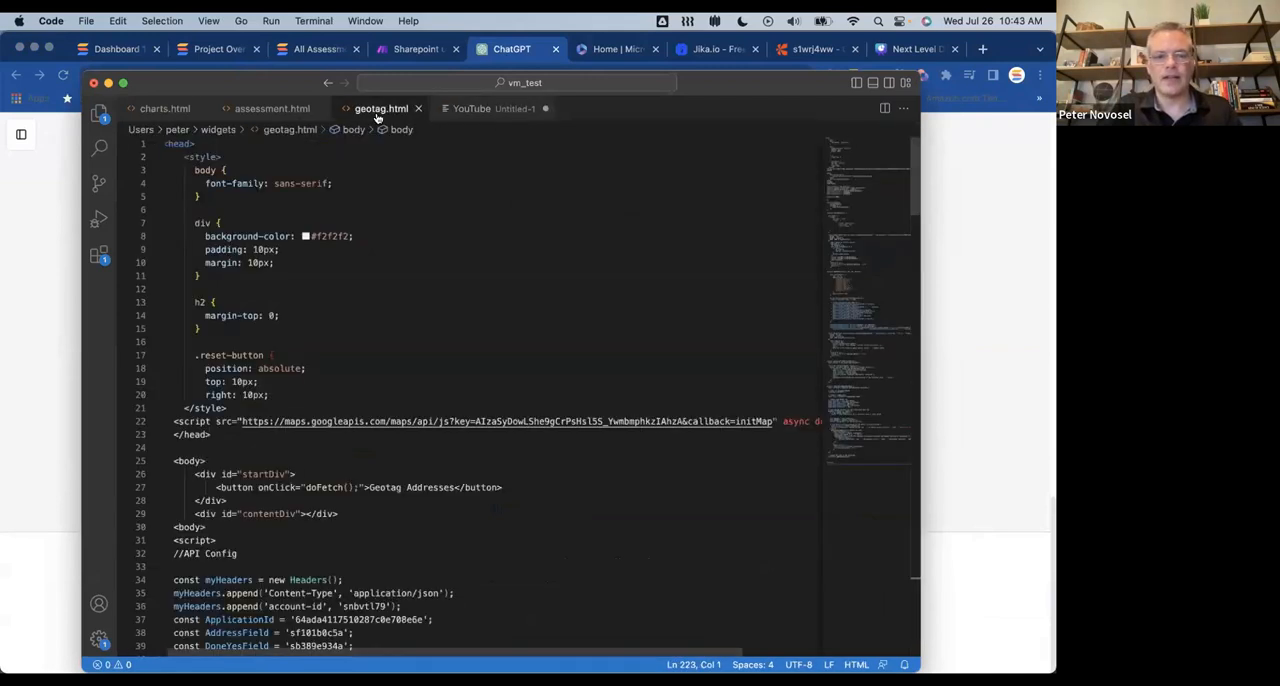
{"action": "key", "text": "super+Tab"}
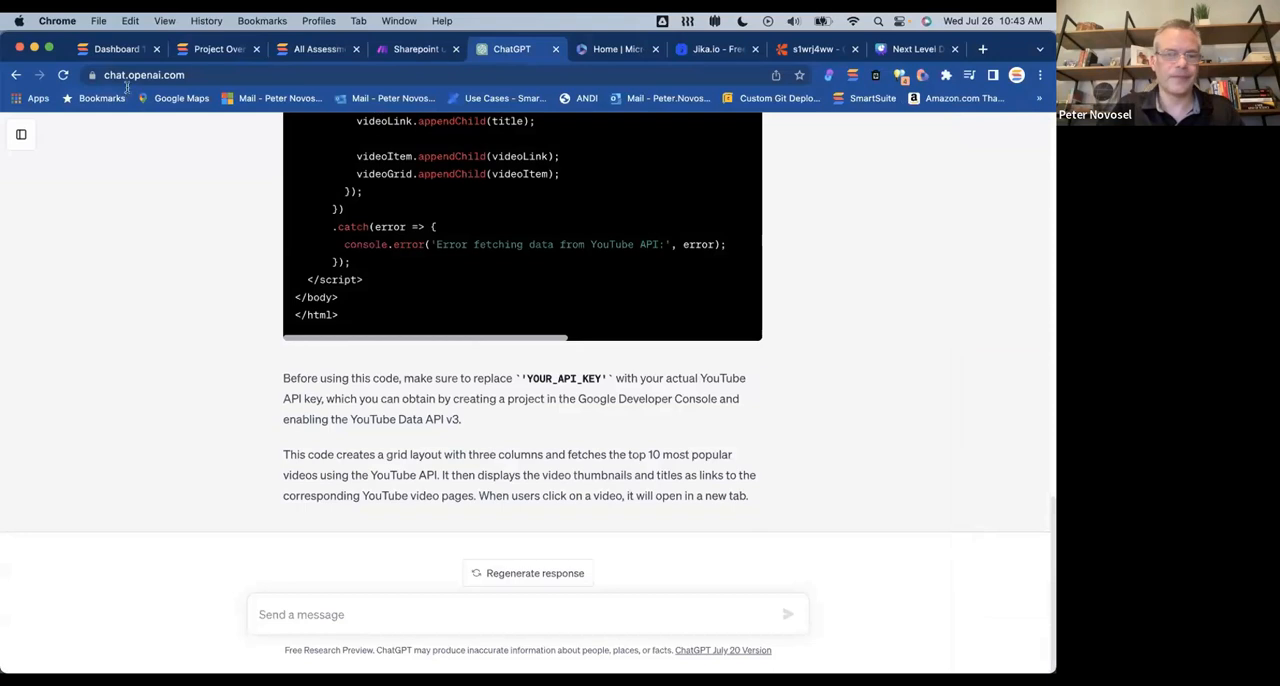
Step: Return to the SmartSuite widget settings and replace the YOUR_API_KEY placeholder in the embedded code with the copied YouTube API key
{"action": "left_click", "coordinate": [115, 52]}
{"action": "left_click_drag", "start_coordinate": [1008, 340], "coordinate": [1009, 478]}
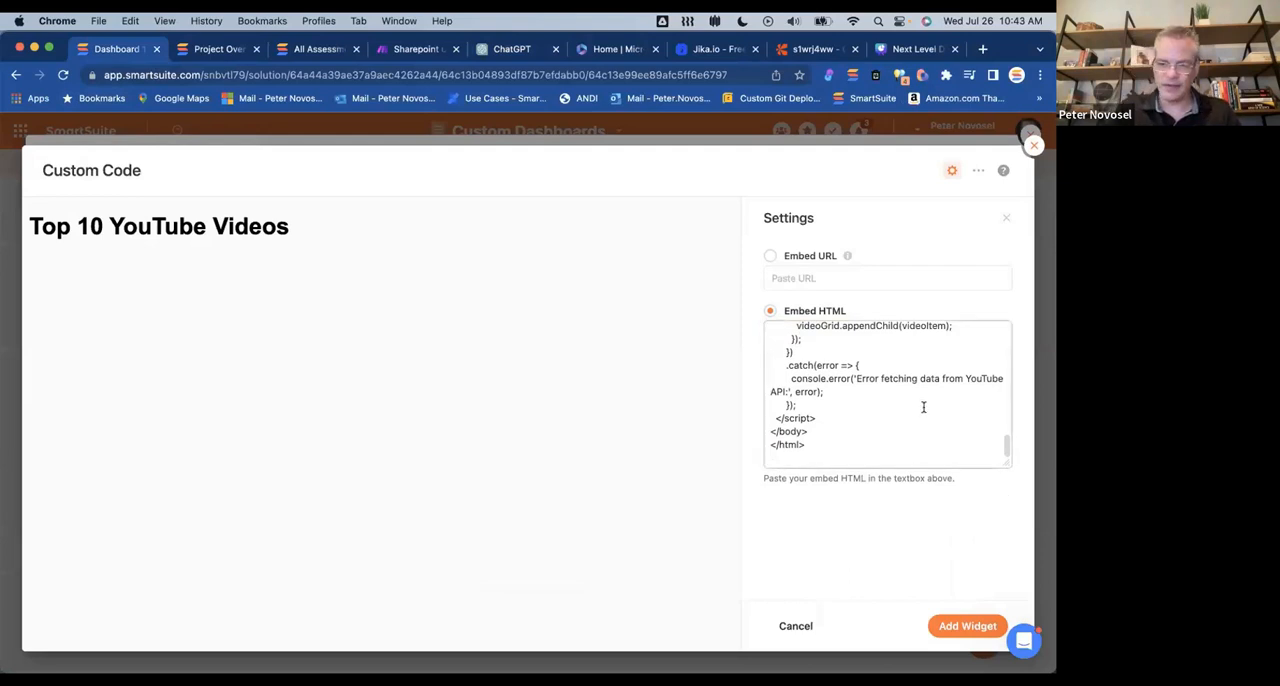
{"action": "scroll", "coordinate": [923, 407], "scroll_direction": "up", "scroll_amount": 5}
{"action": "scroll", "coordinate": [923, 407], "scroll_direction": "up", "scroll_amount": 6}
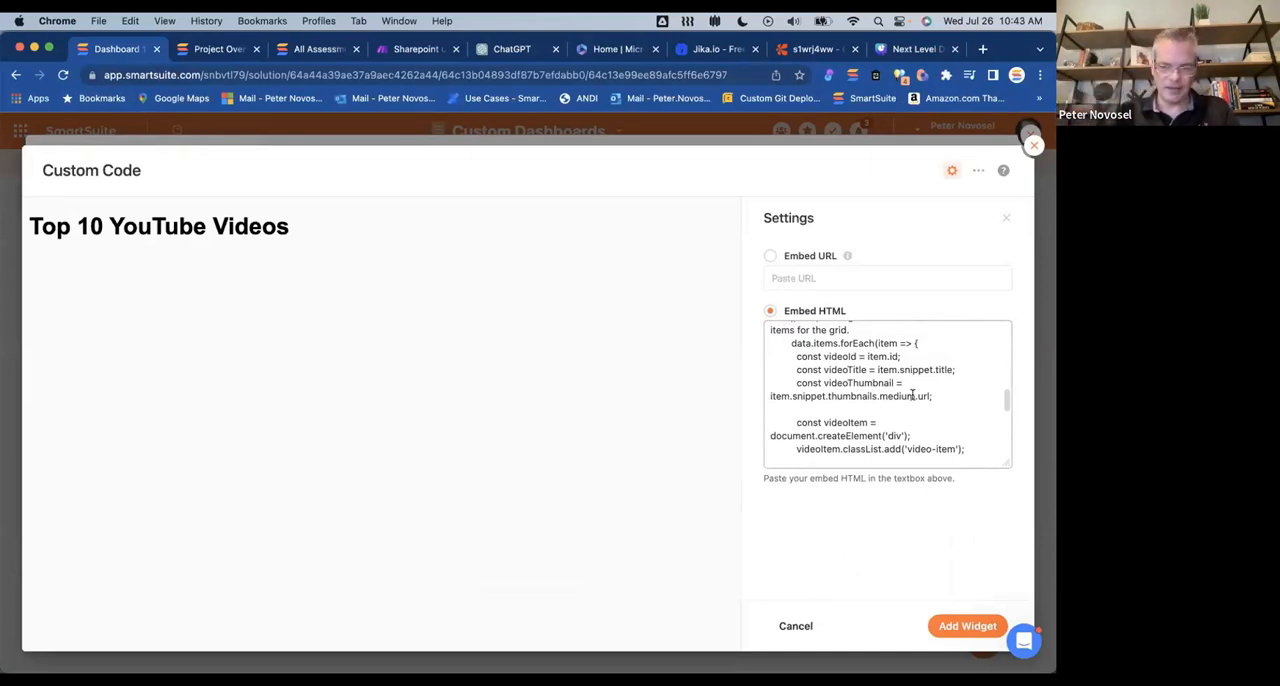
{"action": "scroll", "coordinate": [912, 396], "scroll_direction": "up", "scroll_amount": 5}
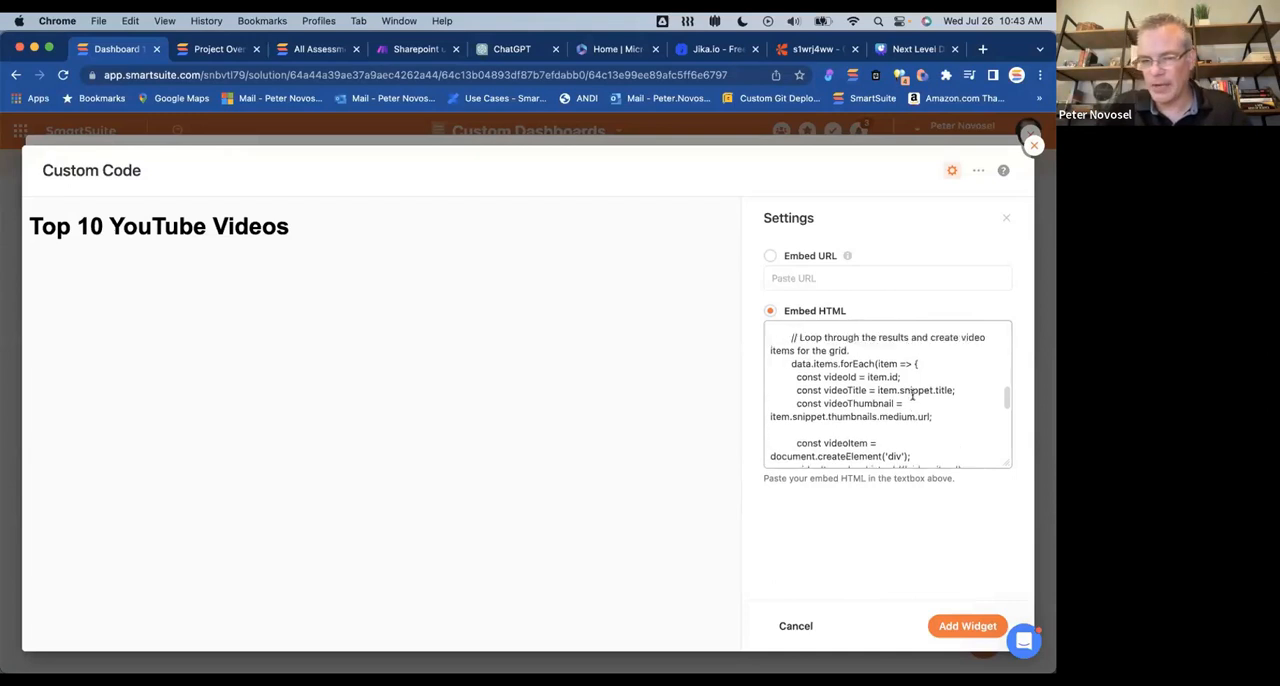
{"action": "scroll", "coordinate": [912, 396], "scroll_direction": "up", "scroll_amount": 5}
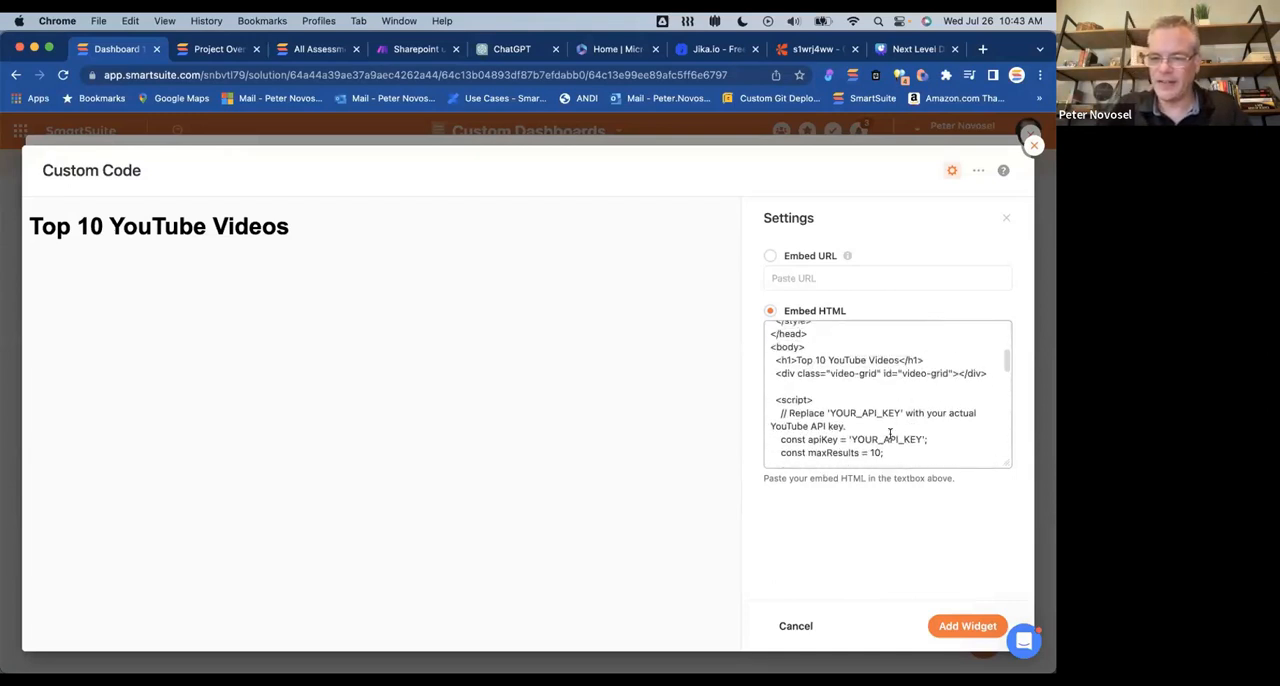
{"action": "double_click", "coordinate": [875, 439]}
{"action": "key", "text": "super+v"}
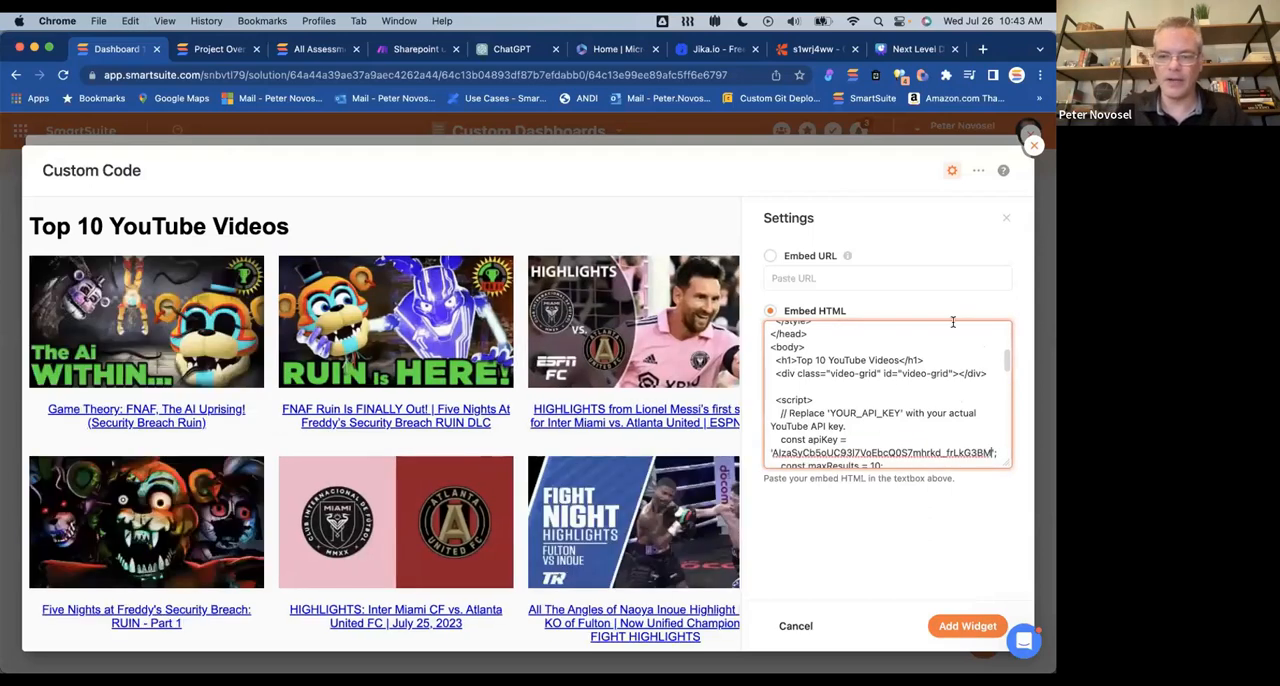
{"action": "left_click", "coordinate": [953, 526]}
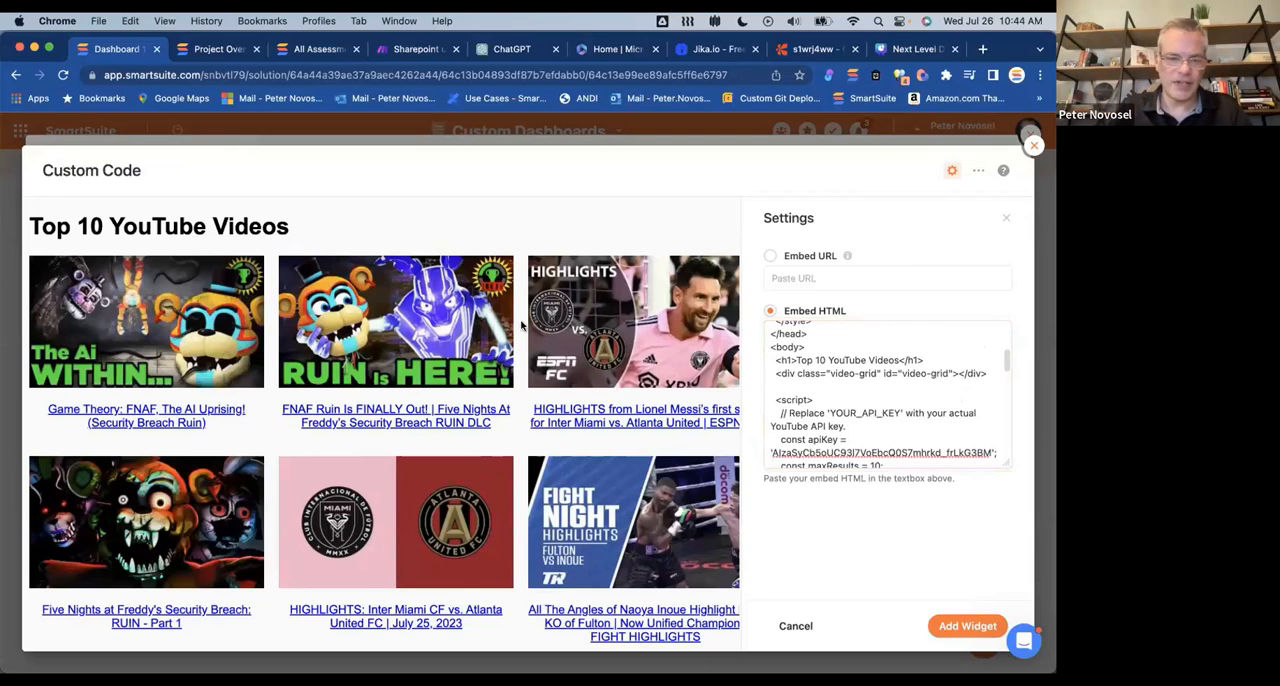
Step: Check the video grid preview, add the widget to Dashboard 1, and enlarge it to fill the dashboard's width
{"action": "scroll", "coordinate": [392, 367], "scroll_direction": "down", "scroll_amount": 4}
{"action": "scroll", "coordinate": [392, 367], "scroll_direction": "down", "scroll_amount": 3}
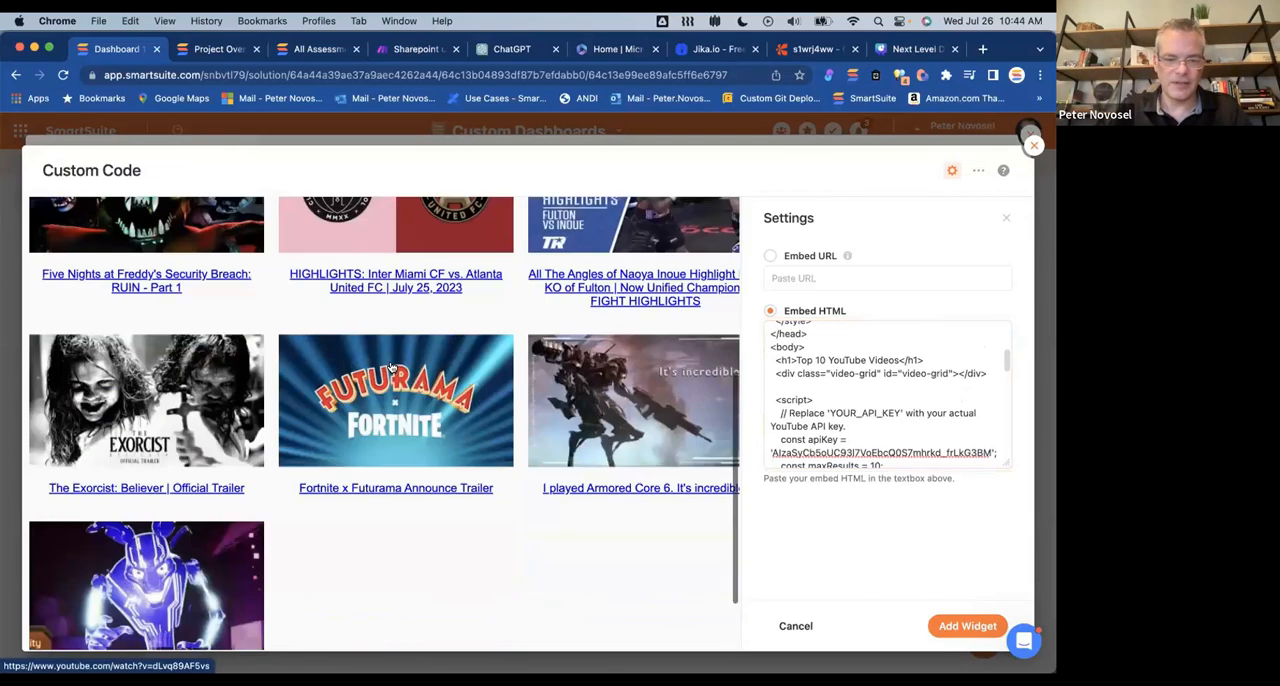
{"action": "scroll", "coordinate": [392, 367], "scroll_direction": "up", "scroll_amount": 7}
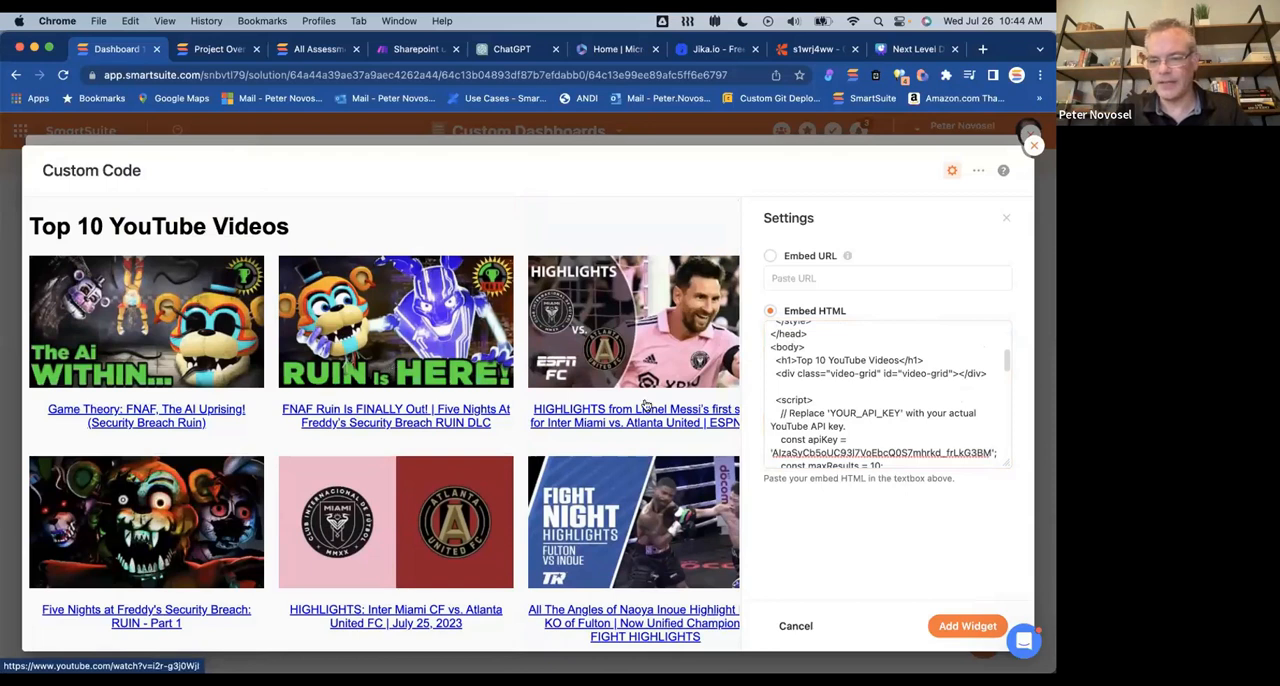
{"action": "scroll", "coordinate": [942, 450], "scroll_direction": "down", "scroll_amount": 5}
{"action": "scroll", "coordinate": [942, 450], "scroll_direction": "down", "scroll_amount": 2}
{"action": "left_click", "coordinate": [967, 625]}
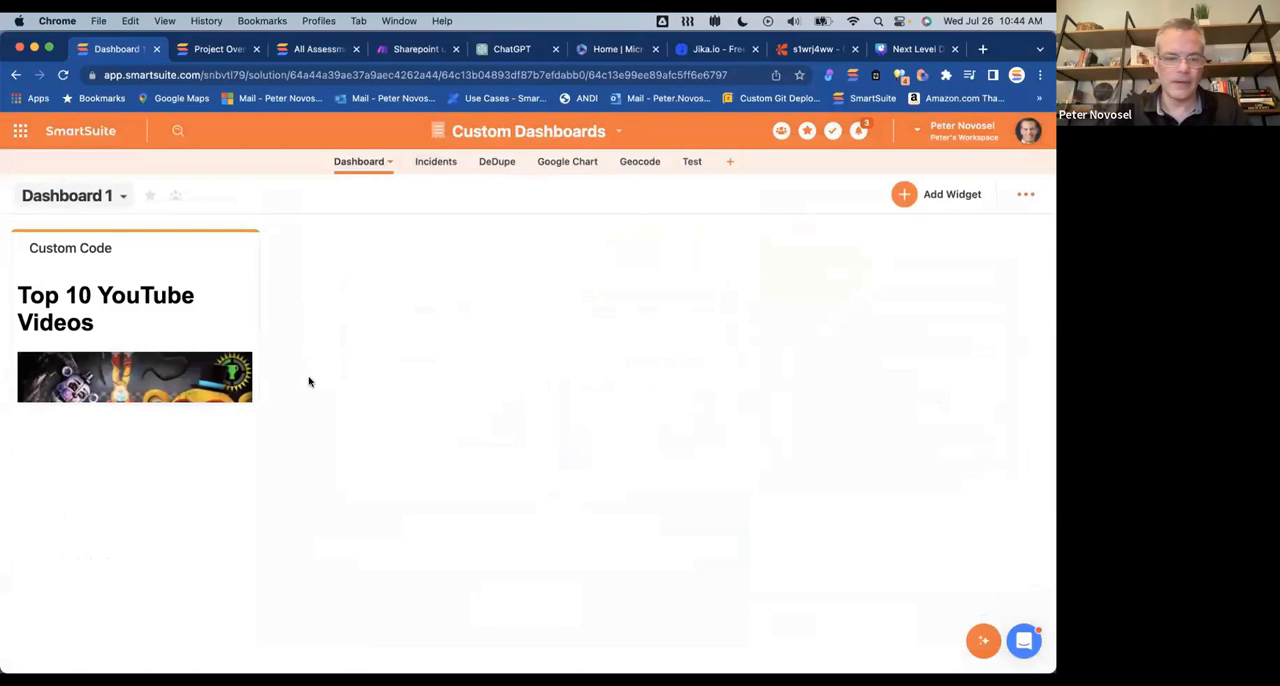
{"action": "left_click_drag", "start_coordinate": [258, 401], "coordinate": [937, 637]}
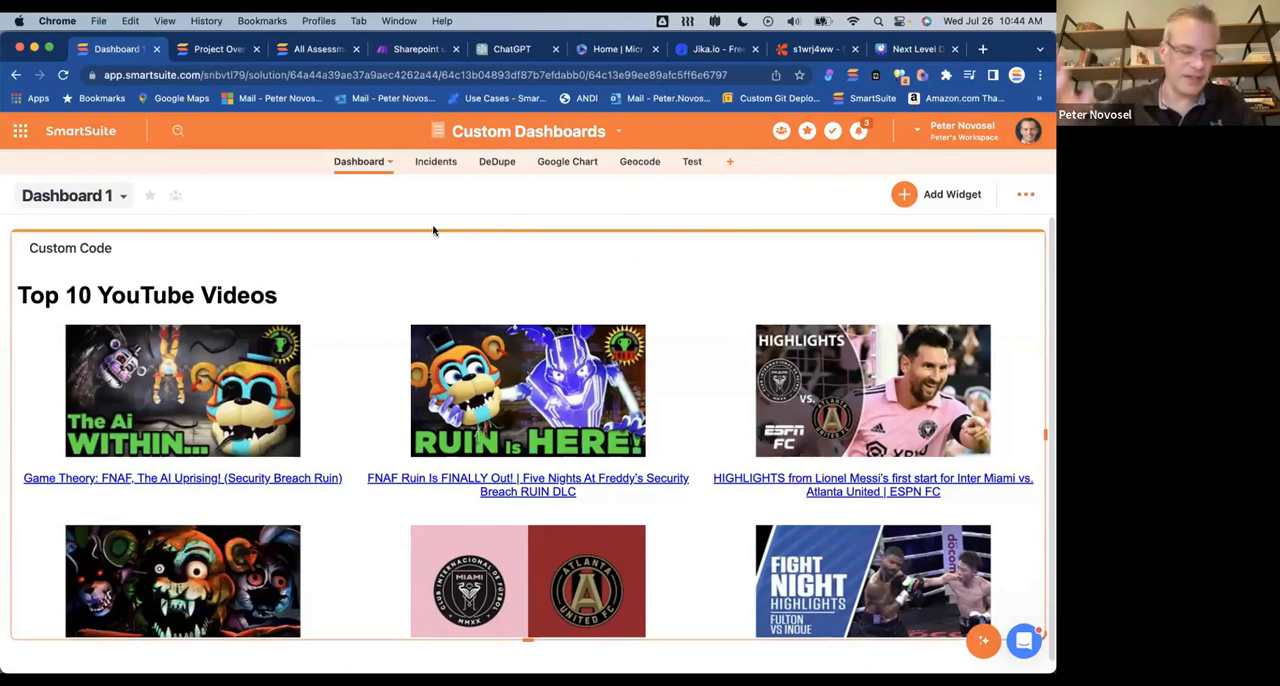
{"action": "scroll", "coordinate": [386, 337], "scroll_direction": "down", "scroll_amount": 5}
{"action": "scroll", "coordinate": [380, 343], "scroll_direction": "up", "scroll_amount": 5}
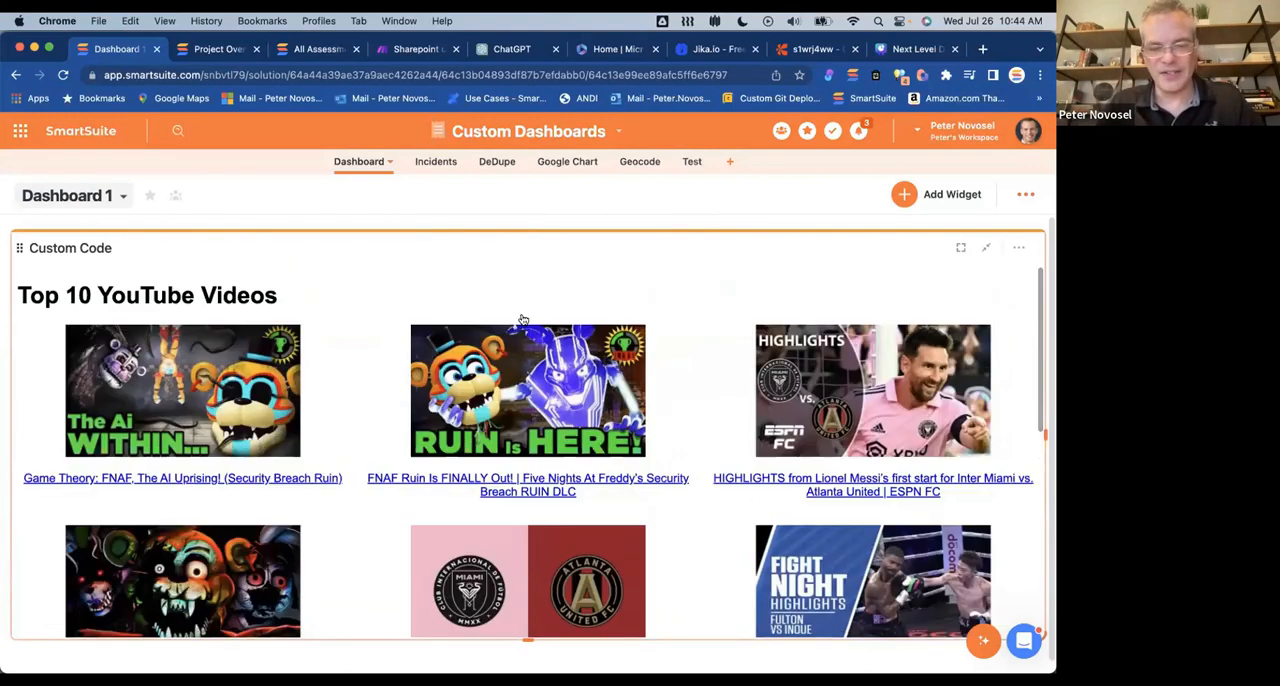
Step: Open the Geocode app's Grid View and clear the addresses of records #012 and #011
{"action": "left_click", "coordinate": [636, 162]}
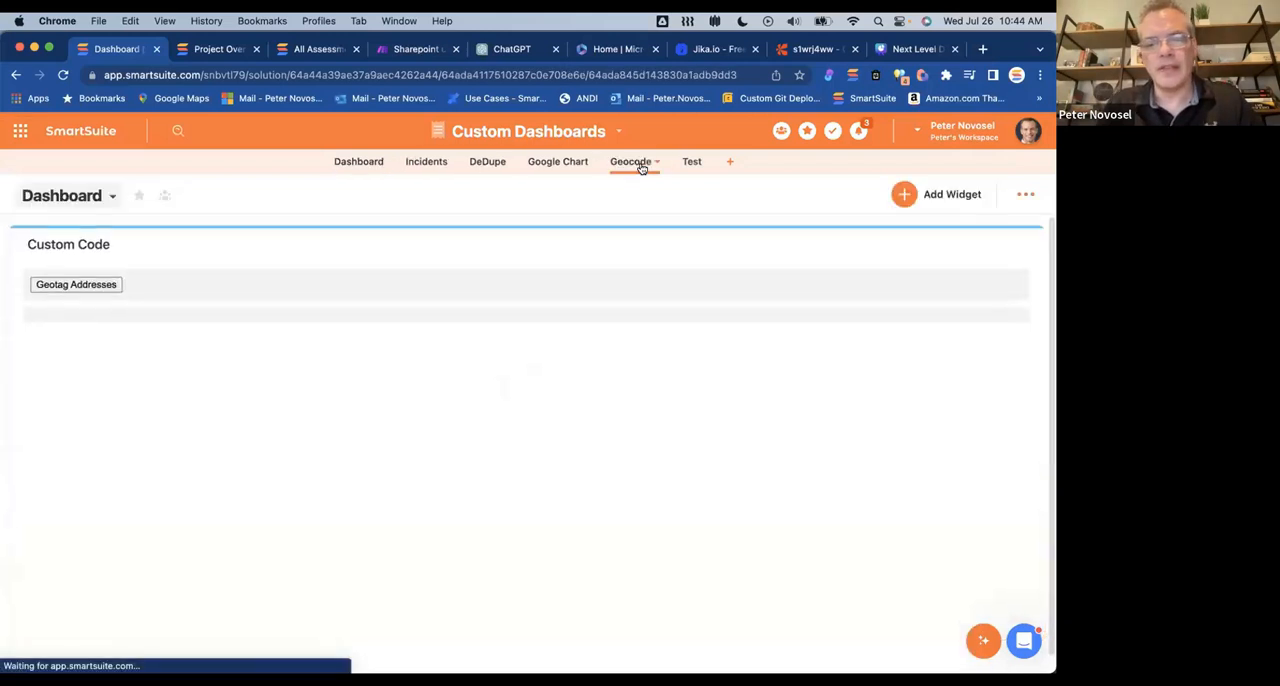
{"action": "left_click", "coordinate": [104, 198]}
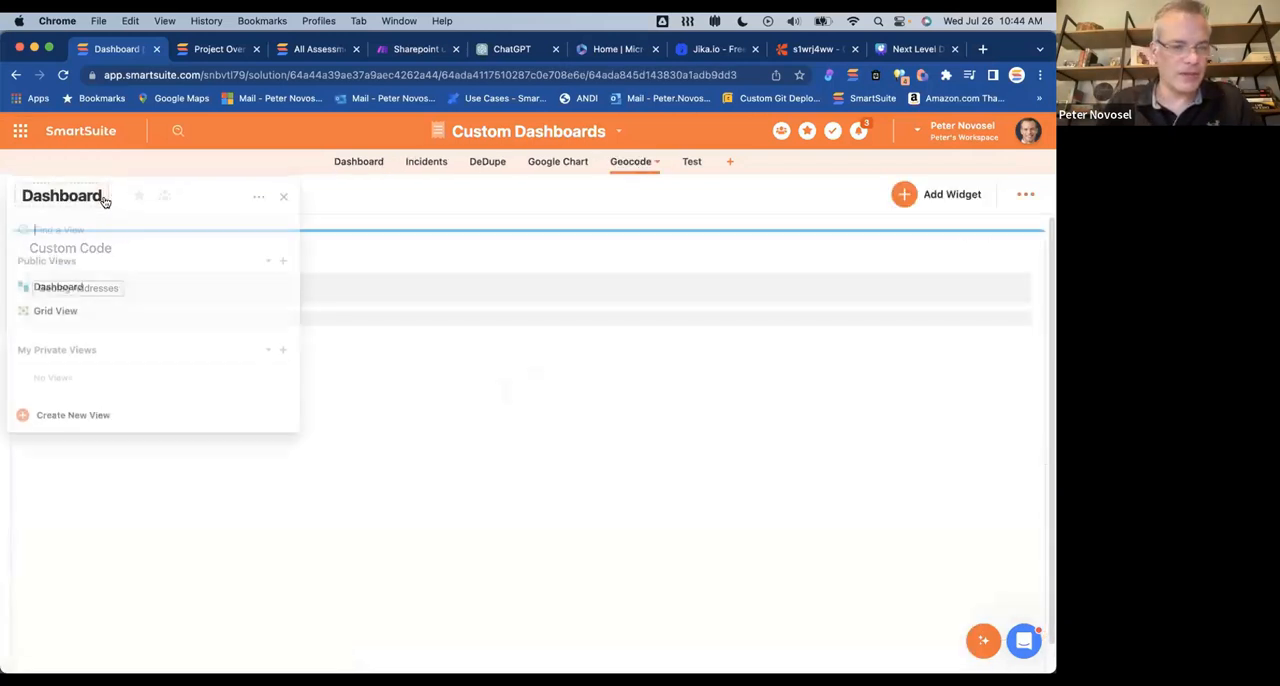
{"action": "left_click", "coordinate": [72, 310]}
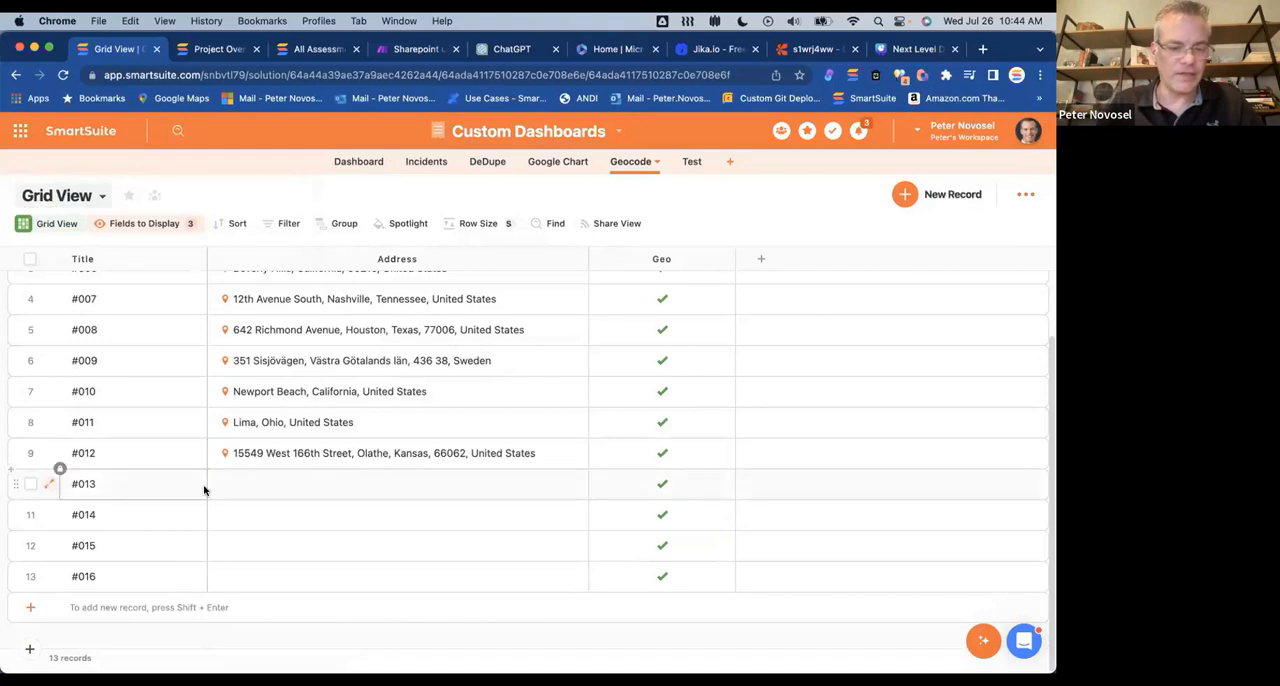
{"action": "left_click", "coordinate": [551, 452]}
{"action": "key", "text": "BackSpace"}
{"action": "left_click", "coordinate": [500, 420]}
{"action": "key", "text": "BackSpace"}
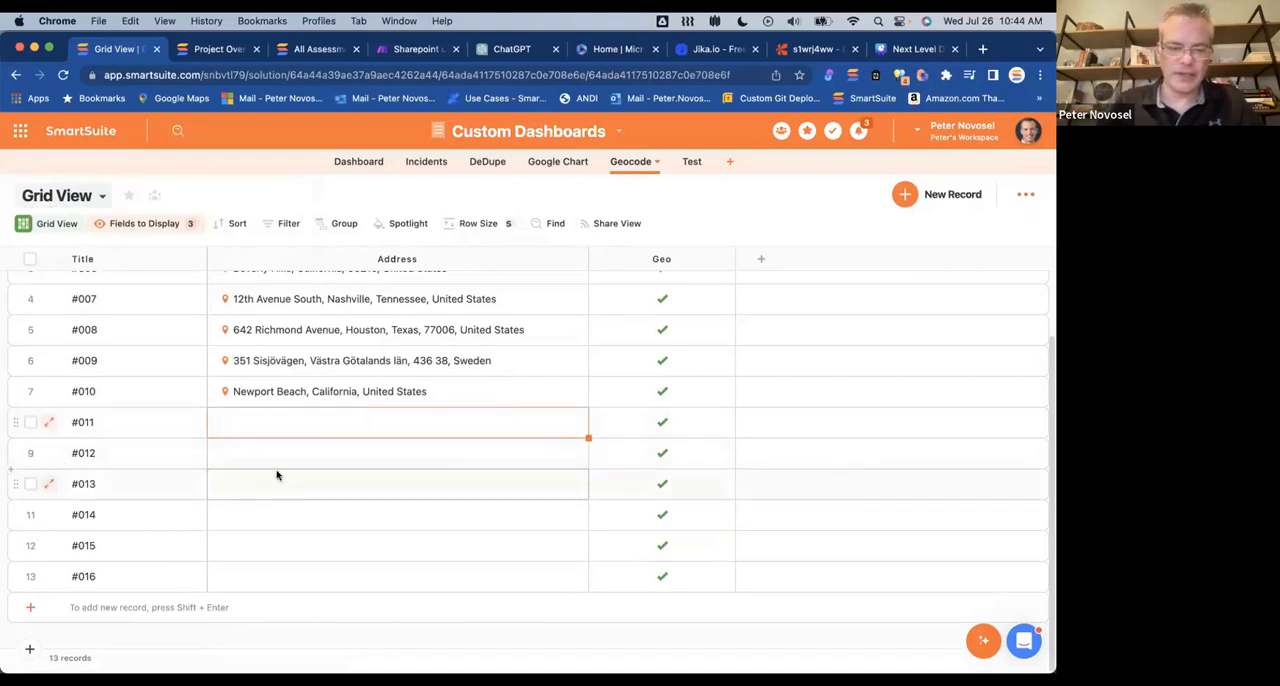
Step: Enter a full address as plain text in the Street field of record #011 without choosing a suggested match
{"action": "double_click", "coordinate": [270, 422]}
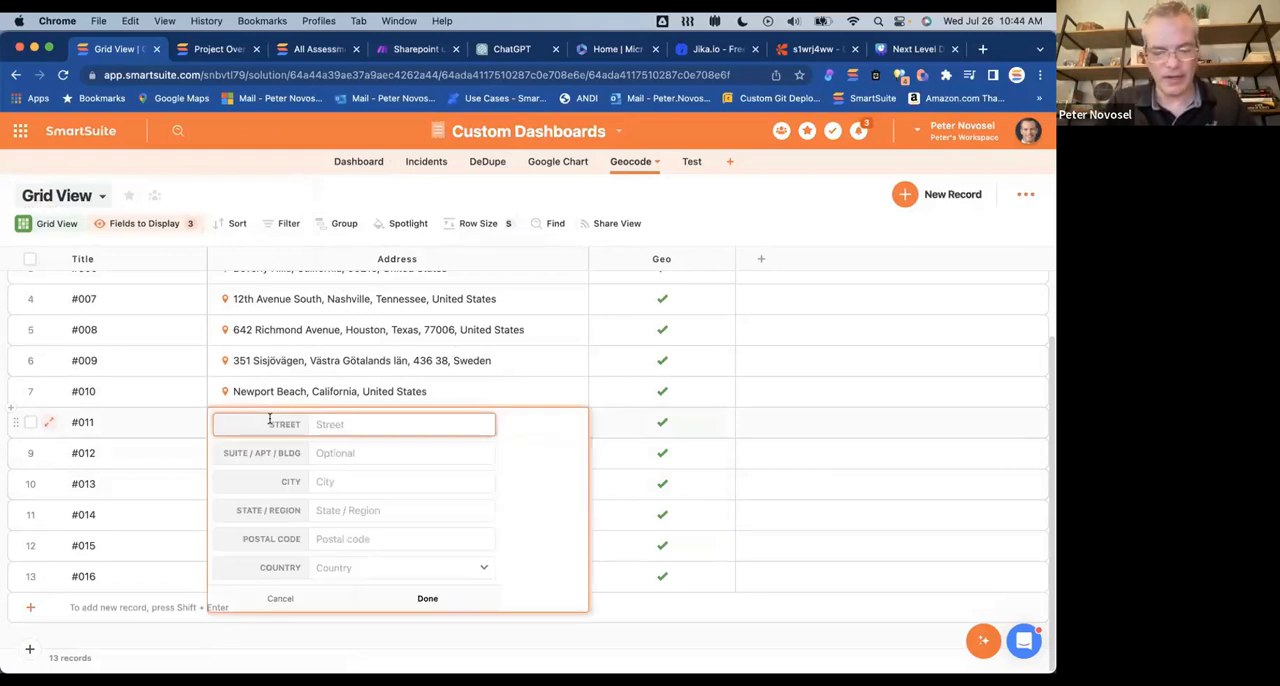
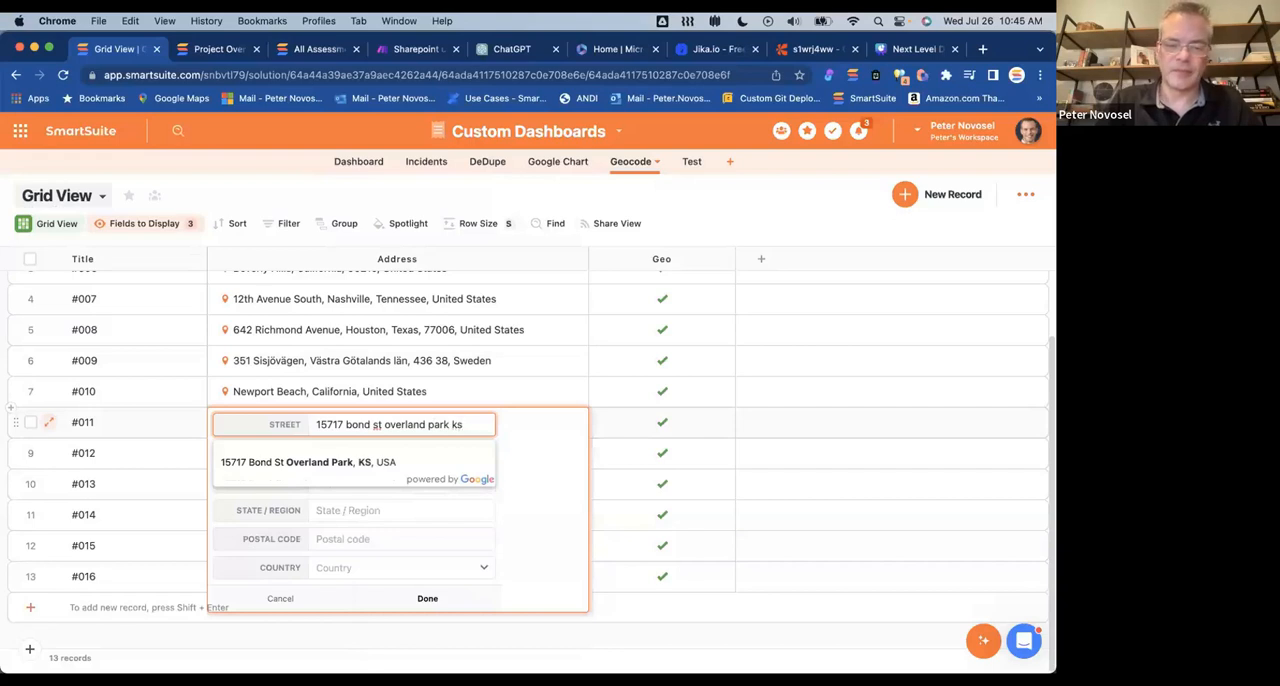
{"action": "left_click", "coordinate": [637, 637]}
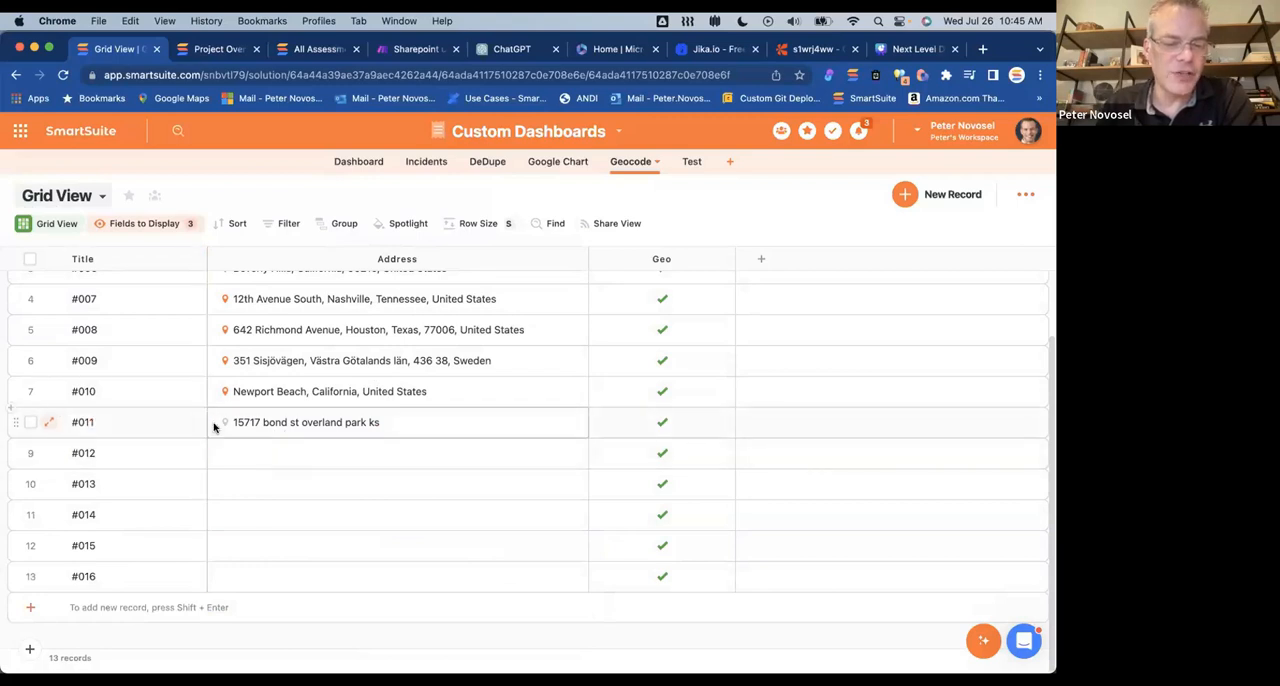
Step: Open record #011 to examine its address component fields and original address text, then close it
{"action": "left_click", "coordinate": [49, 426]}
{"action": "scroll", "coordinate": [437, 371], "scroll_direction": "down", "scroll_amount": 5}
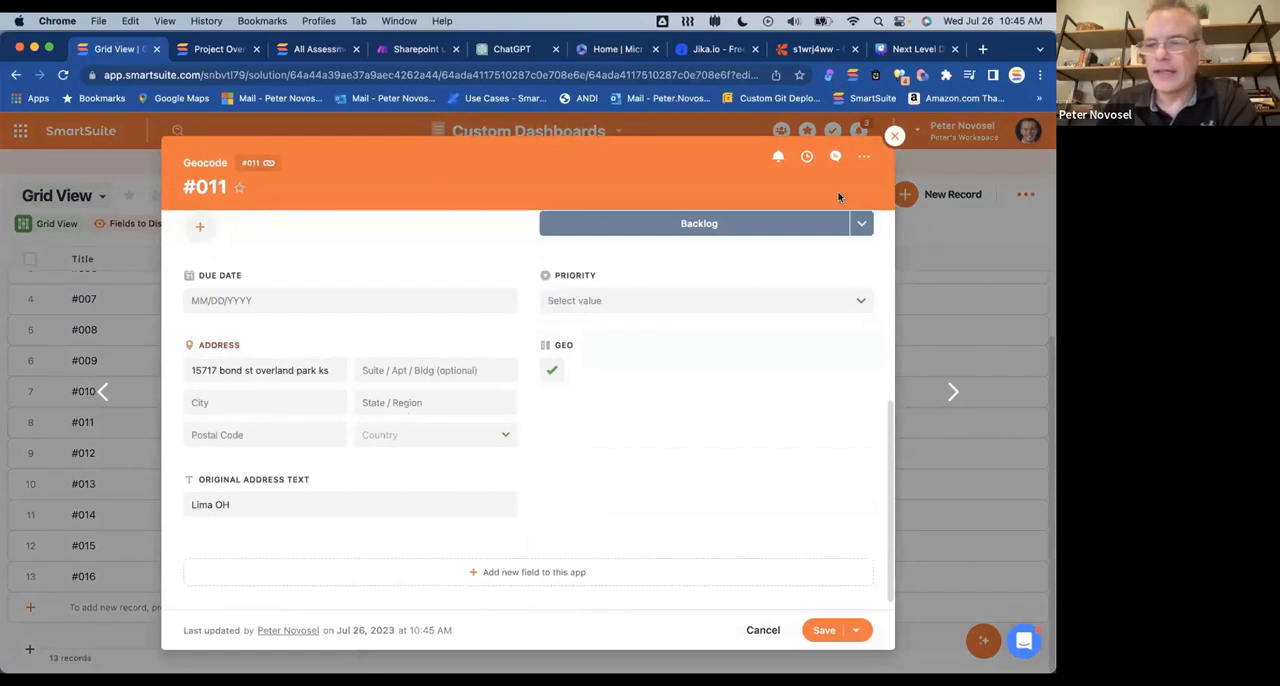
{"action": "left_click", "coordinate": [894, 137]}
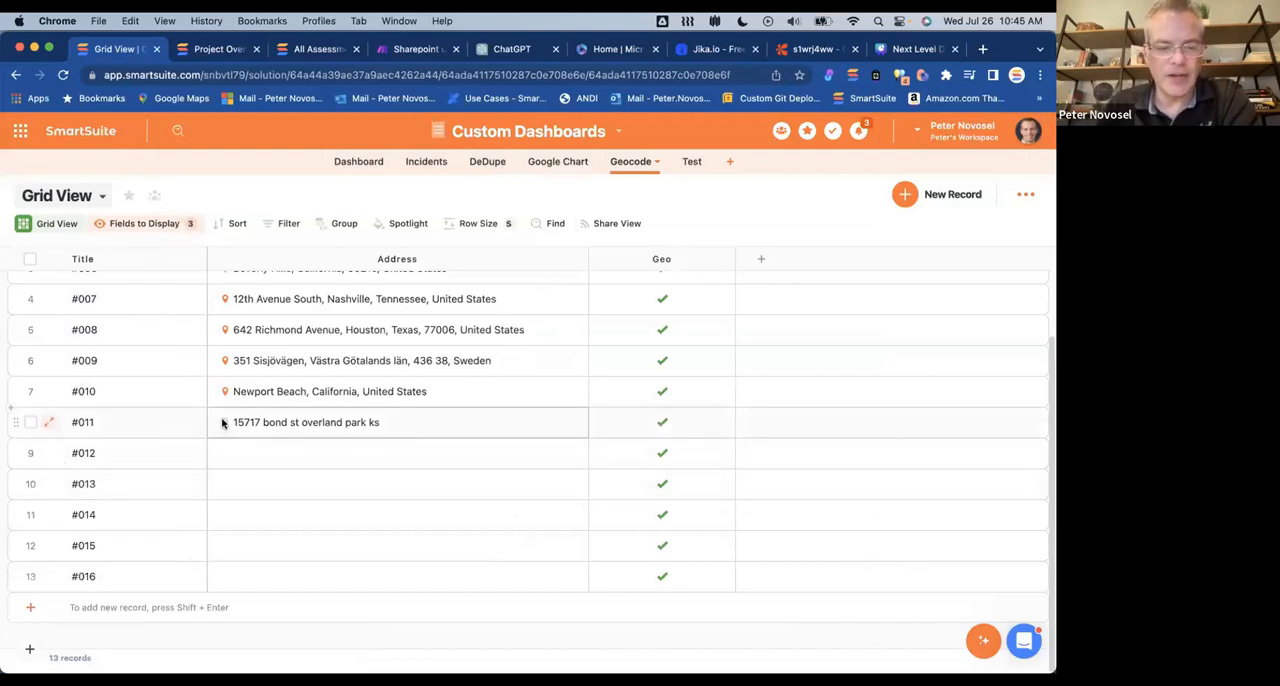
Step: Run Geotag Addresses from the custom code widget on the Geocode dashboard, then return to Grid View
{"action": "left_click", "coordinate": [100, 198]}
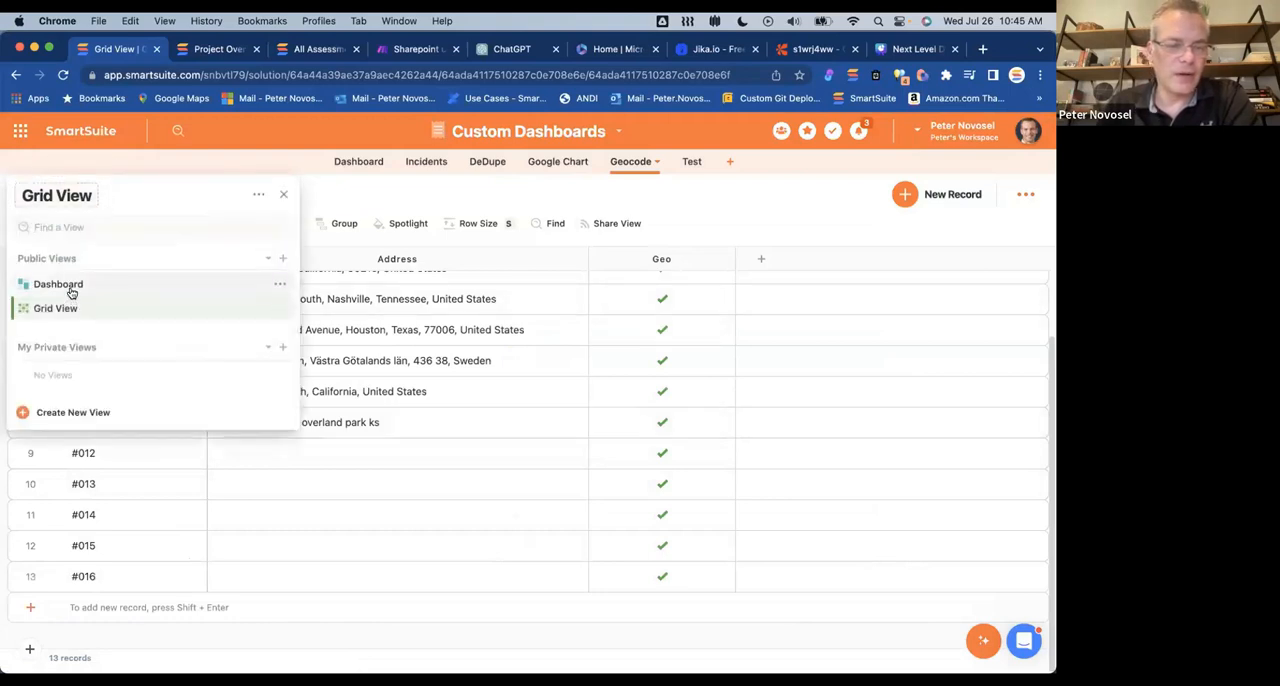
{"action": "left_click", "coordinate": [70, 286]}
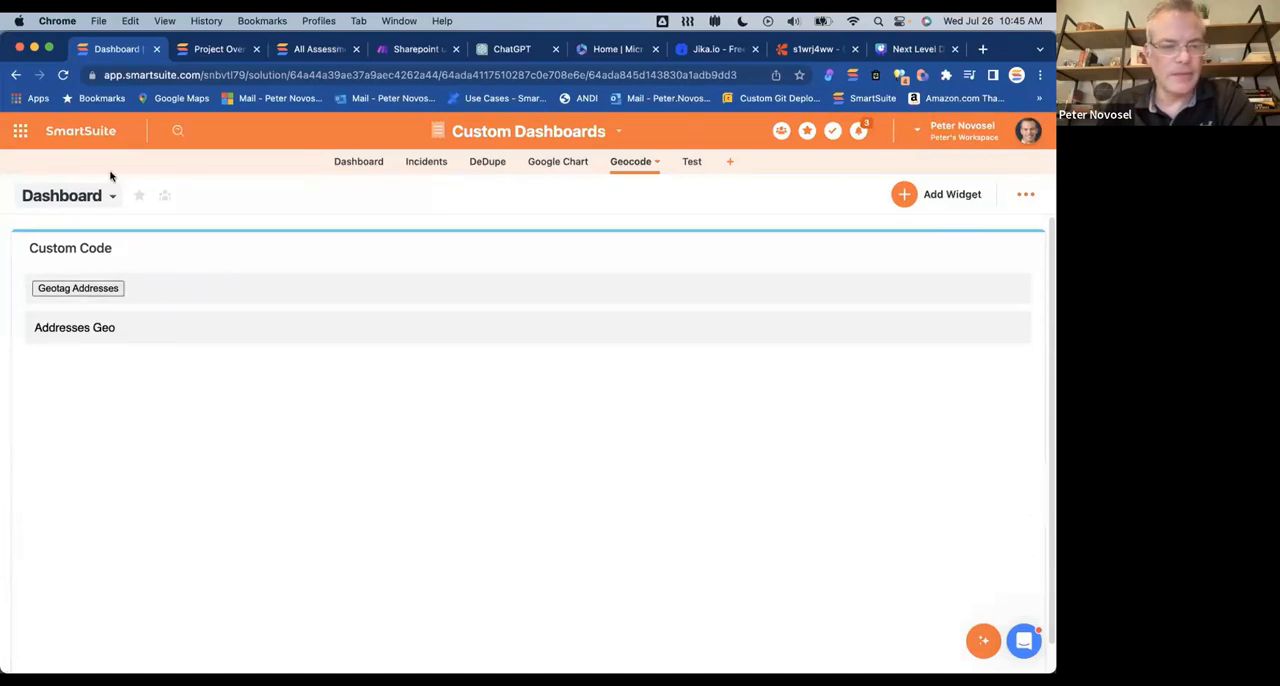
{"action": "left_click", "coordinate": [100, 197]}
{"action": "left_click", "coordinate": [64, 308]}
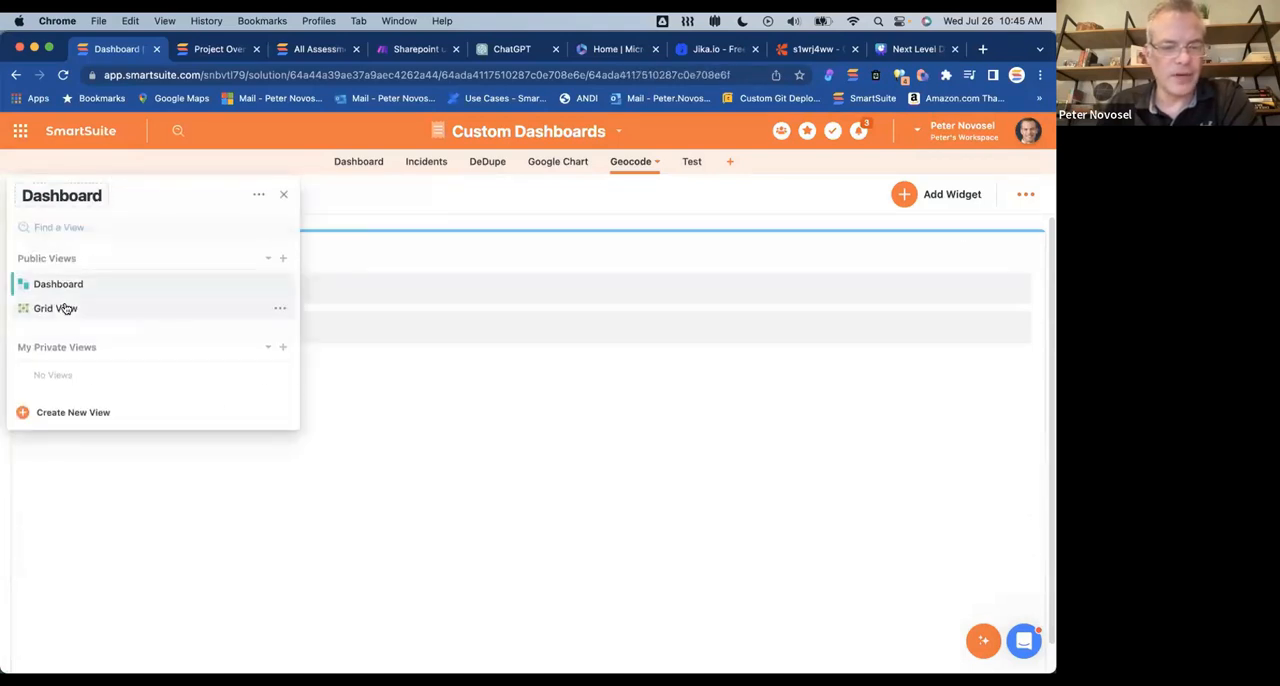
Step: Clear the Geo checkmark of record #011 and run Geotag Addresses from the Geocode dashboard's custom code widget
{"action": "scroll", "coordinate": [491, 466], "scroll_direction": "down", "scroll_amount": 2}
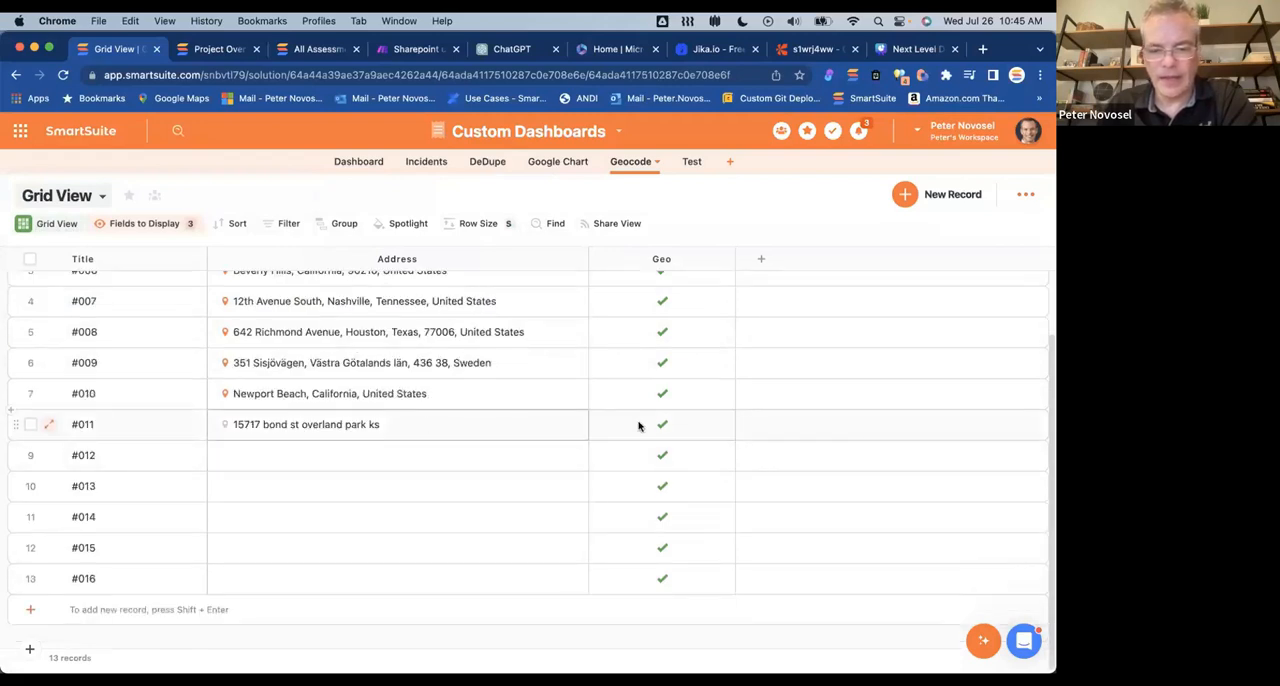
{"action": "left_click", "coordinate": [655, 427]}
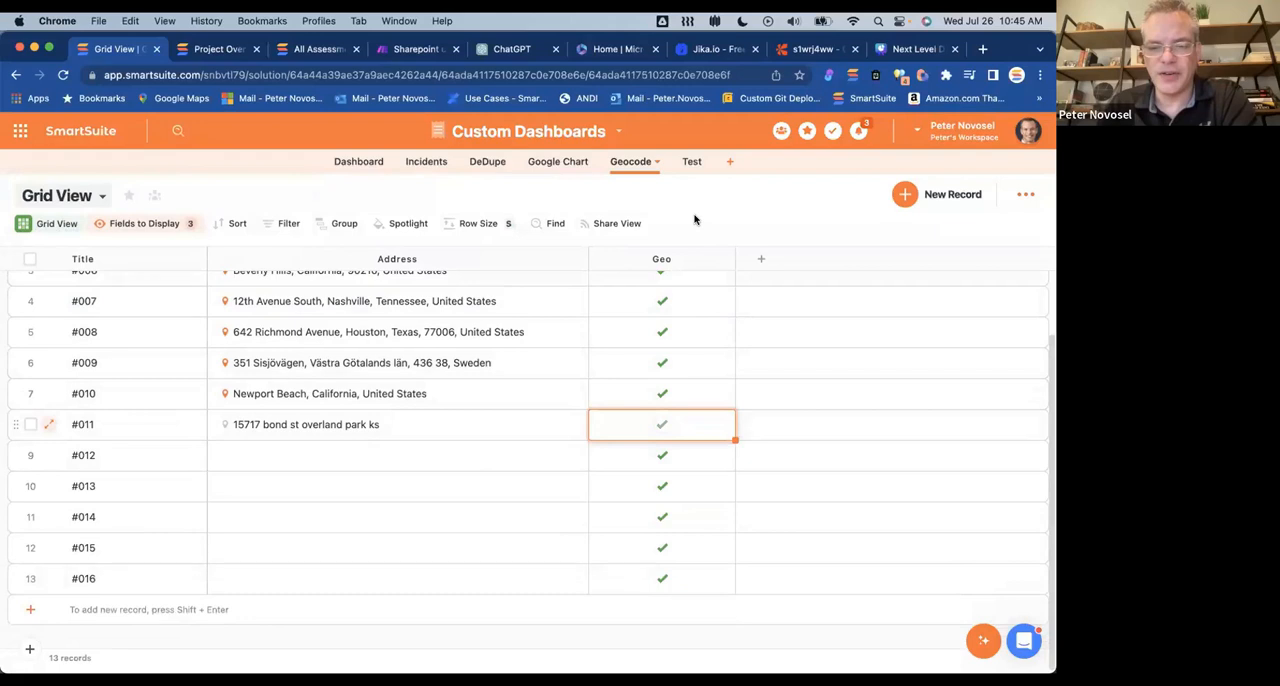
{"action": "left_click", "coordinate": [77, 200]}
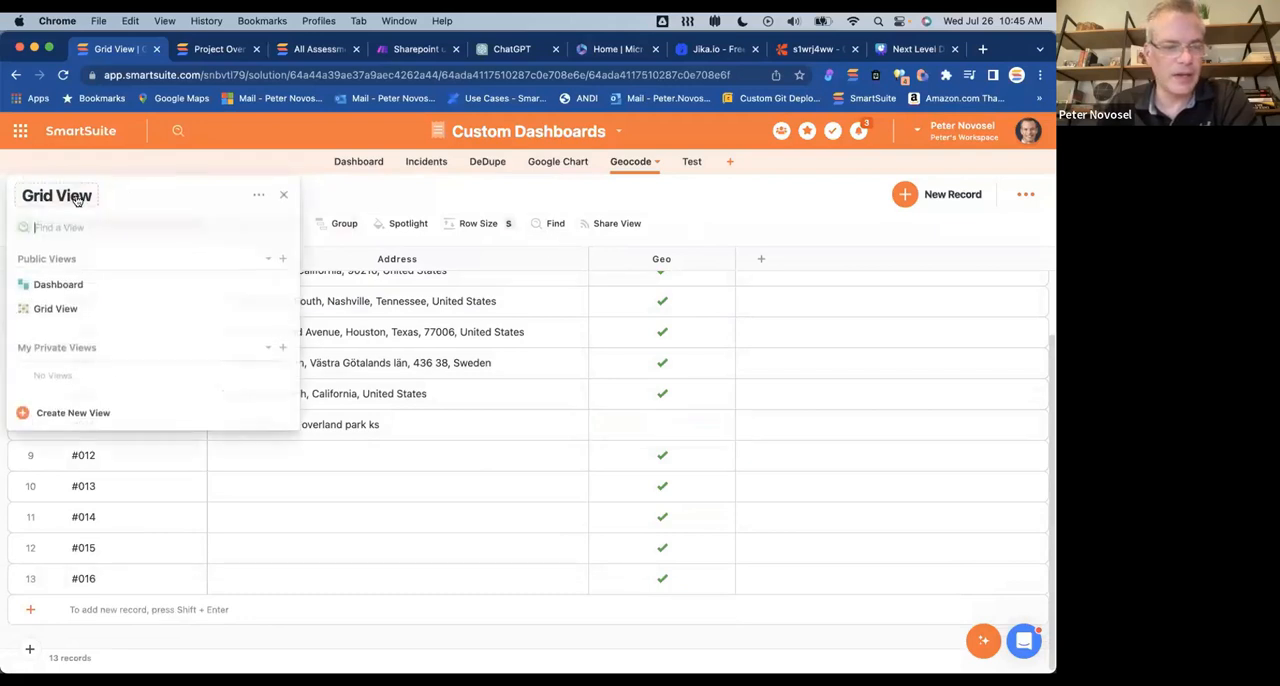
{"action": "left_click", "coordinate": [74, 284]}
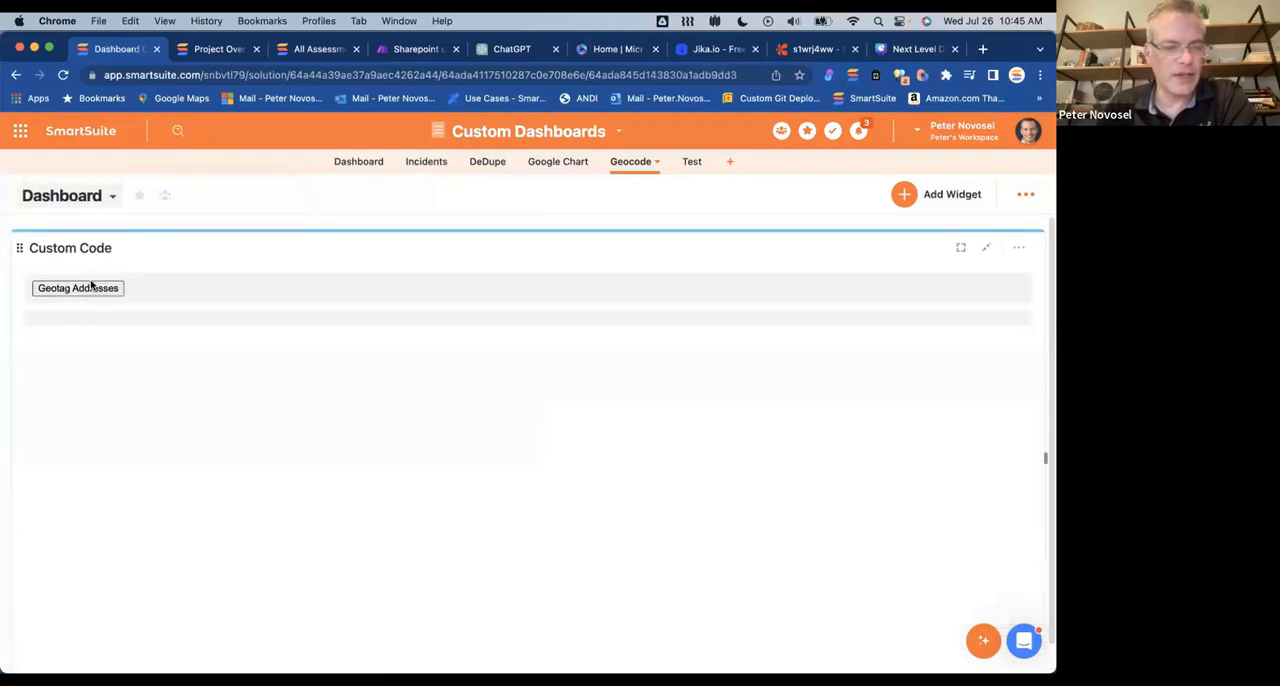
{"action": "left_click", "coordinate": [91, 286]}
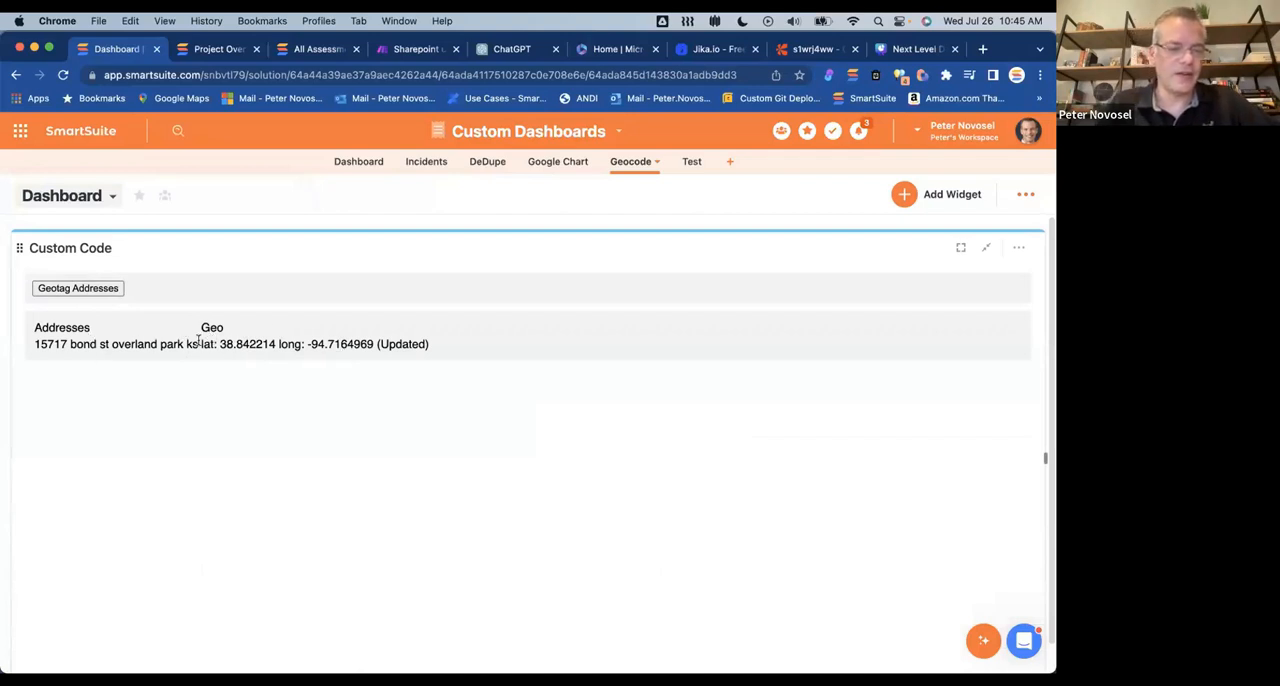
Step: Return to Grid View, open record #011 to examine its address component fields and map, then close the record
{"action": "left_click", "coordinate": [111, 196]}
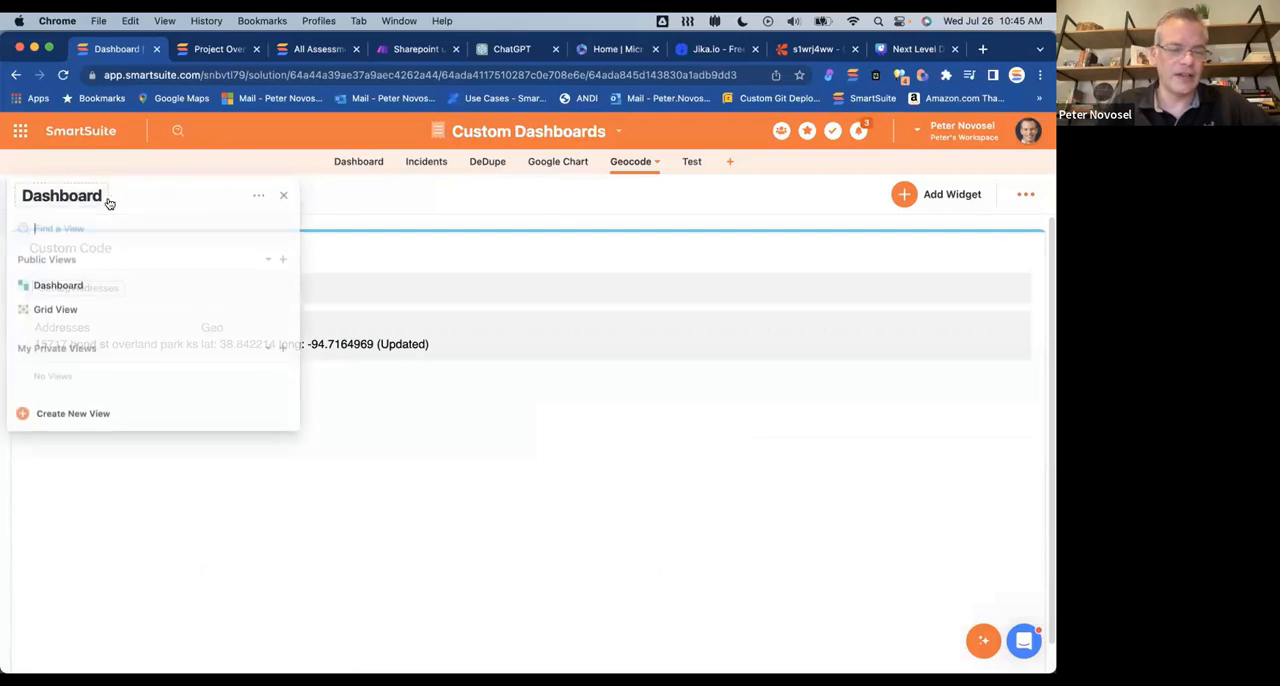
{"action": "left_click", "coordinate": [56, 309]}
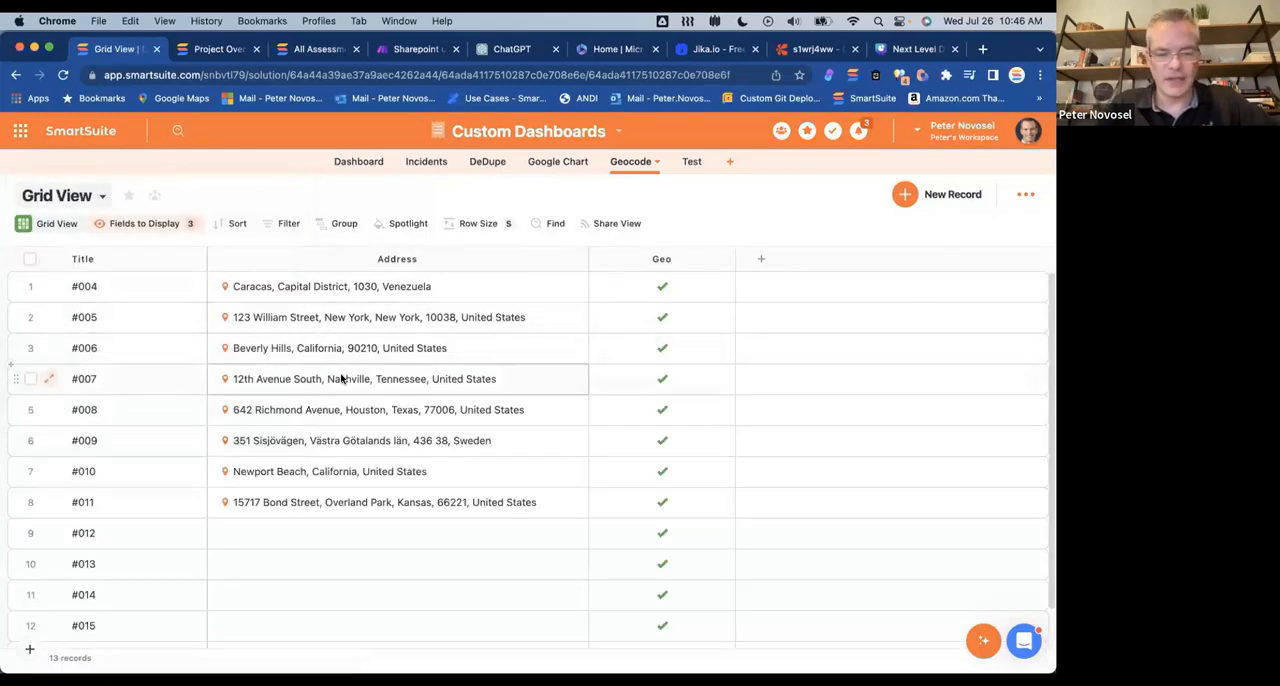
{"action": "scroll", "coordinate": [273, 470], "scroll_direction": "down", "scroll_amount": 2}
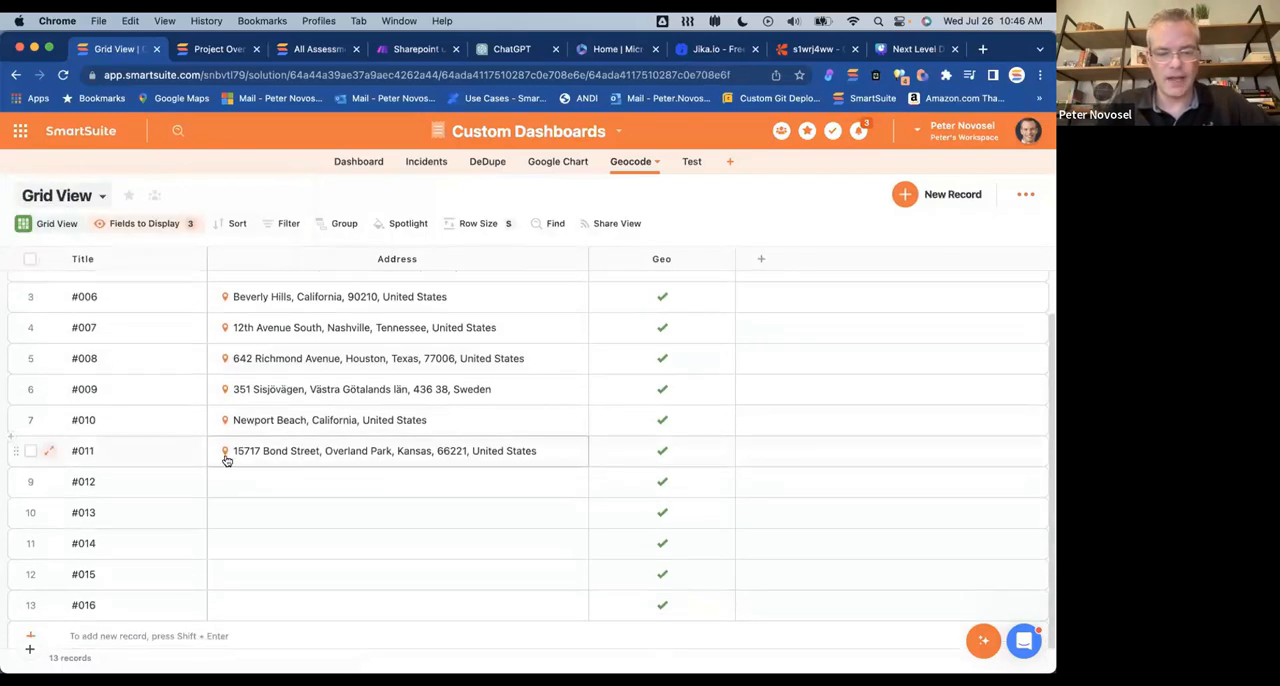
{"action": "left_click", "coordinate": [51, 453]}
{"action": "scroll", "coordinate": [483, 406], "scroll_direction": "down", "scroll_amount": 5}
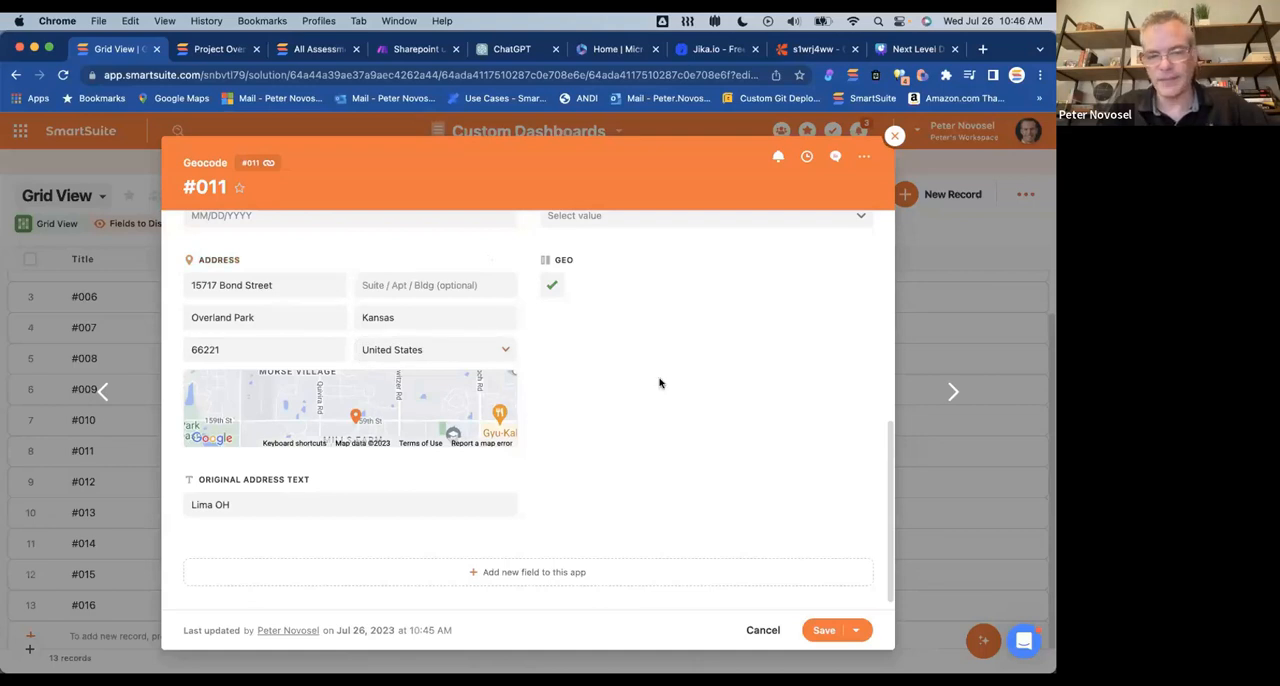
{"action": "left_click", "coordinate": [895, 135]}
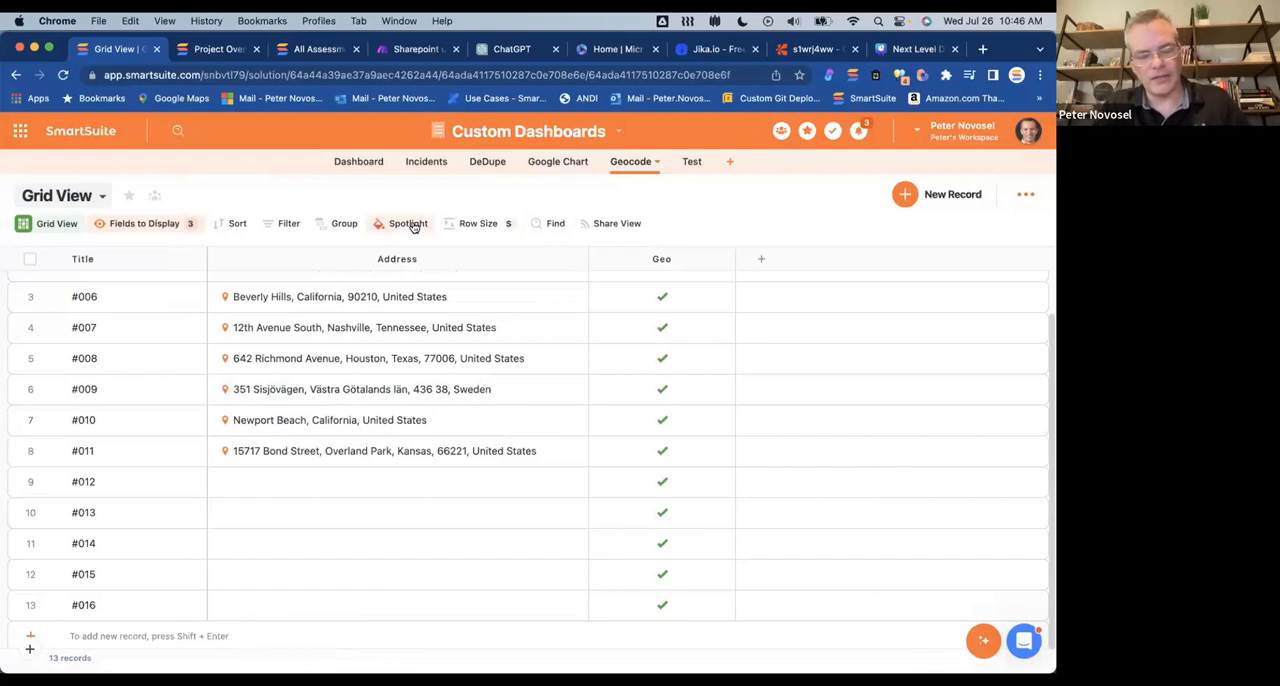
Step: Switch to Visual Studio Code and examine the geotag.html code, including its fetch, address update, geocoding and table rendering functions
{"action": "key", "text": "super+Tab"}
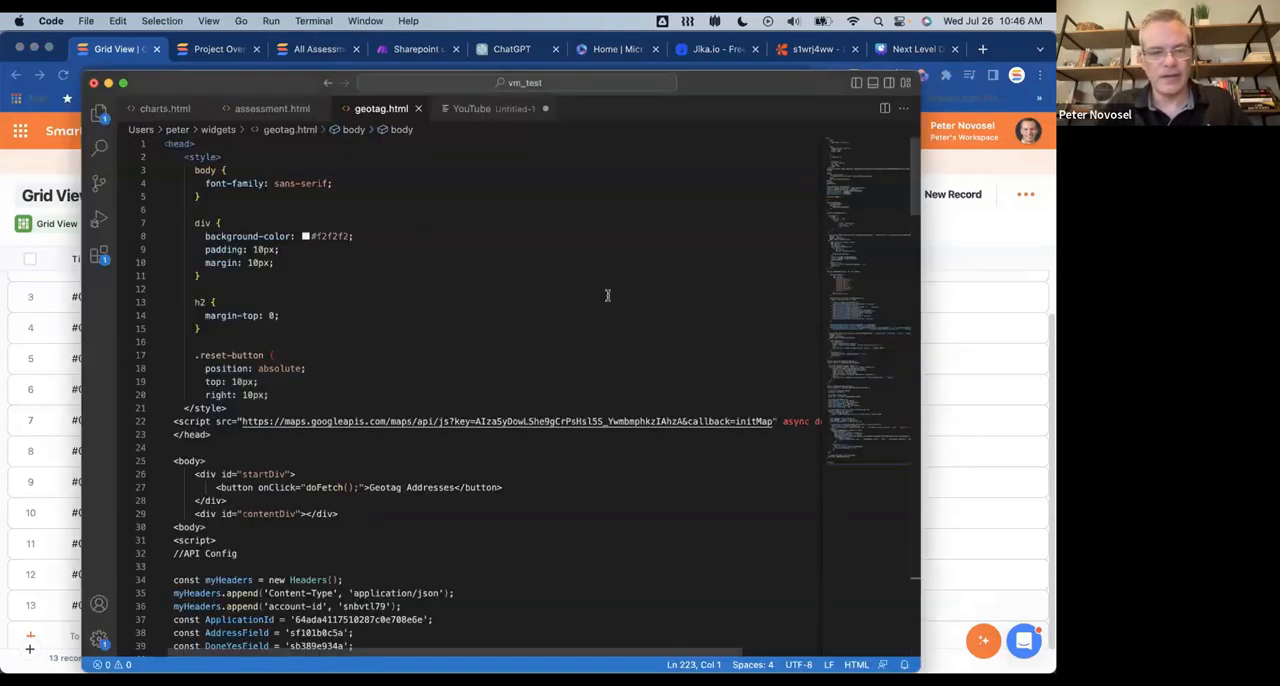
{"action": "left_click", "coordinate": [403, 217]}
{"action": "scroll", "coordinate": [434, 248], "scroll_direction": "down", "scroll_amount": 15}
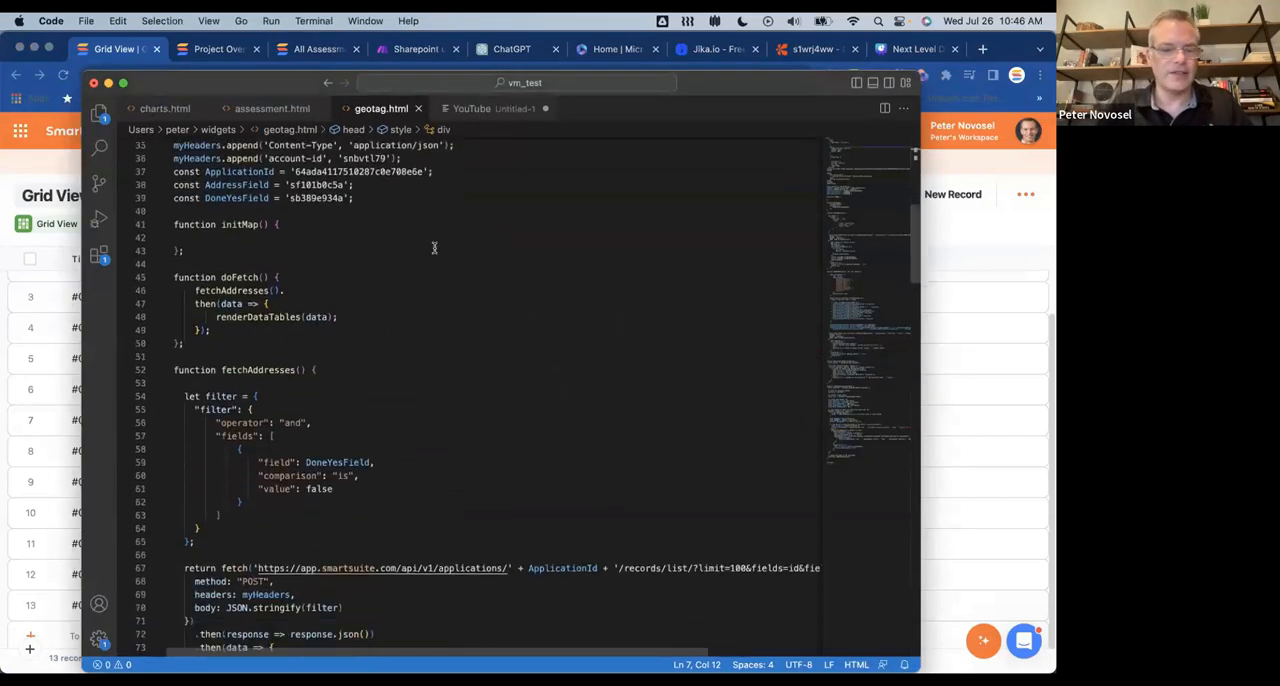
{"action": "scroll", "coordinate": [434, 248], "scroll_direction": "down", "scroll_amount": 20}
{"action": "scroll", "coordinate": [434, 248], "scroll_direction": "up", "scroll_amount": 15}
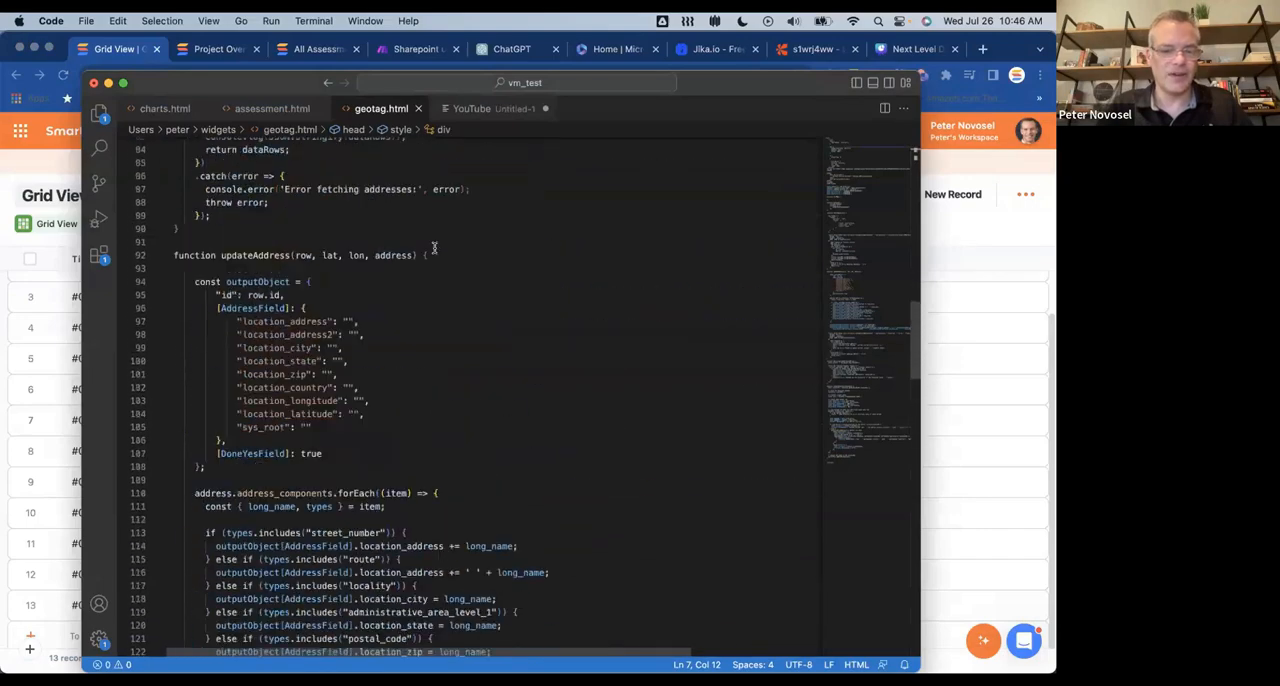
{"action": "scroll", "coordinate": [434, 248], "scroll_direction": "down", "scroll_amount": 20}
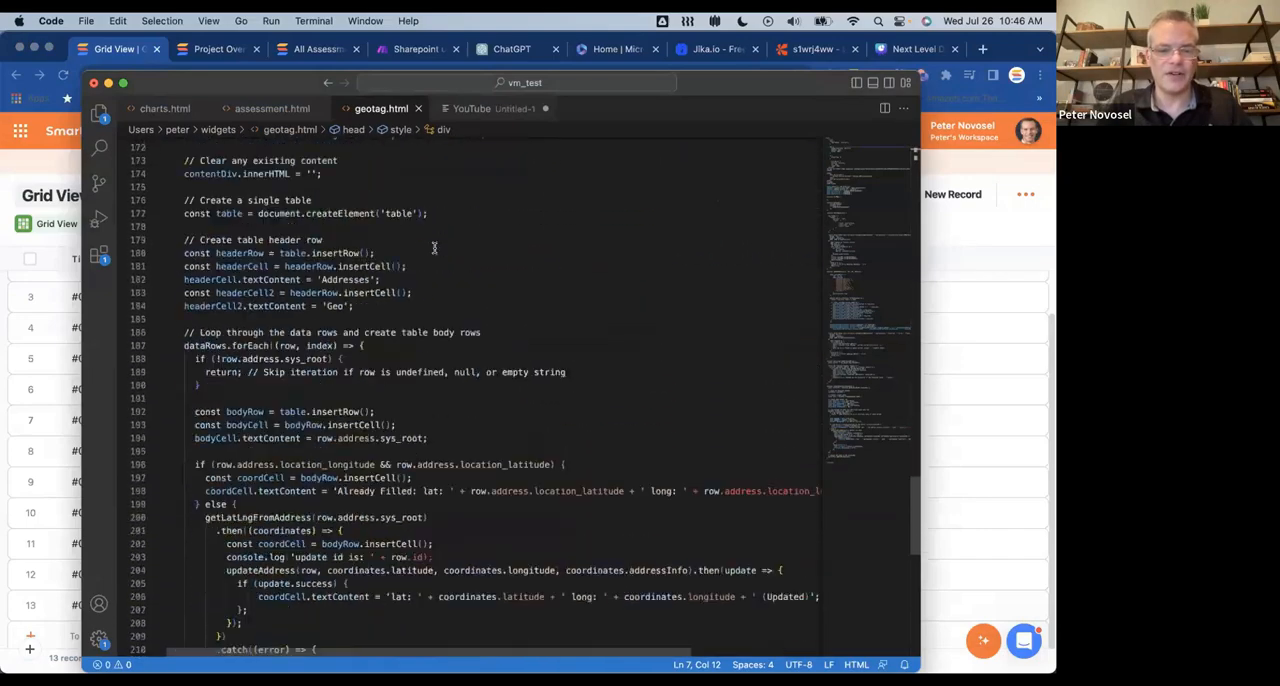
{"action": "scroll", "coordinate": [434, 248], "scroll_direction": "up", "scroll_amount": 6}
{"action": "scroll", "coordinate": [434, 248], "scroll_direction": "up", "scroll_amount": 2}
{"action": "scroll", "coordinate": [523, 304], "scroll_direction": "up", "scroll_amount": 4}
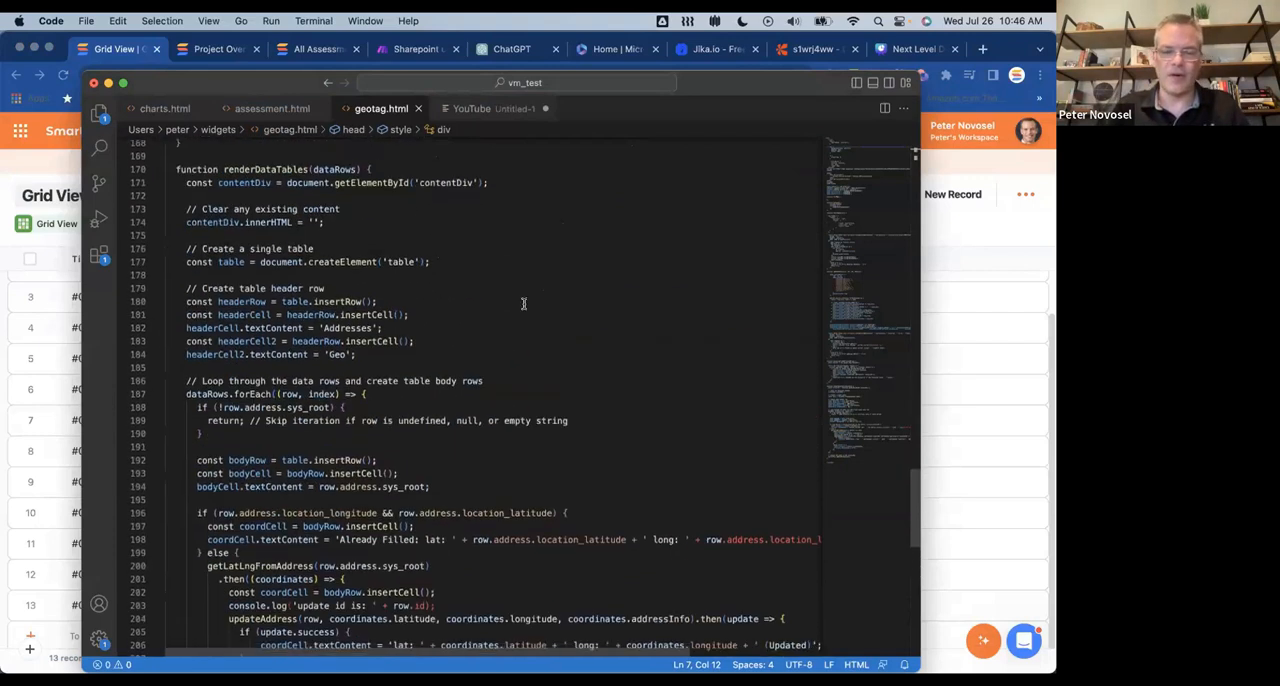
{"action": "scroll", "coordinate": [523, 304], "scroll_direction": "up", "scroll_amount": 3}
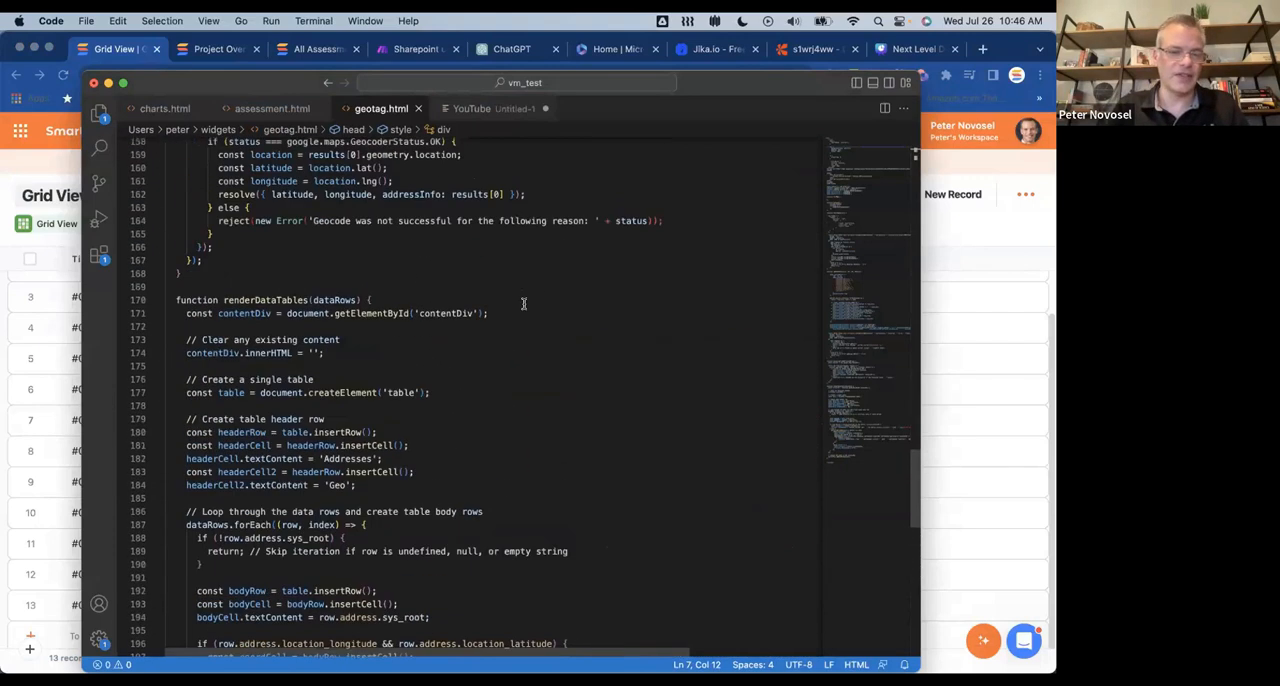
{"action": "scroll", "coordinate": [480, 400], "scroll_direction": "down", "scroll_amount": 5}
{"action": "scroll", "coordinate": [480, 400], "scroll_direction": "up", "scroll_amount": 11}
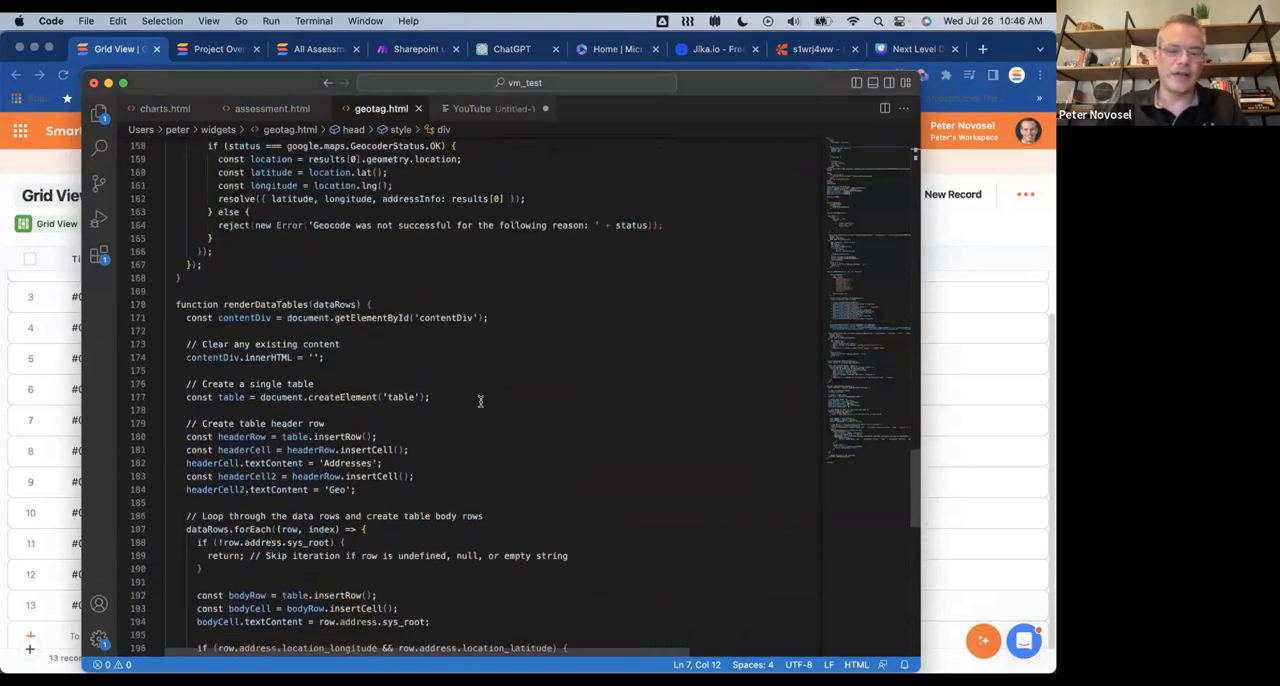
{"action": "scroll", "coordinate": [480, 401], "scroll_direction": "up", "scroll_amount": 6}
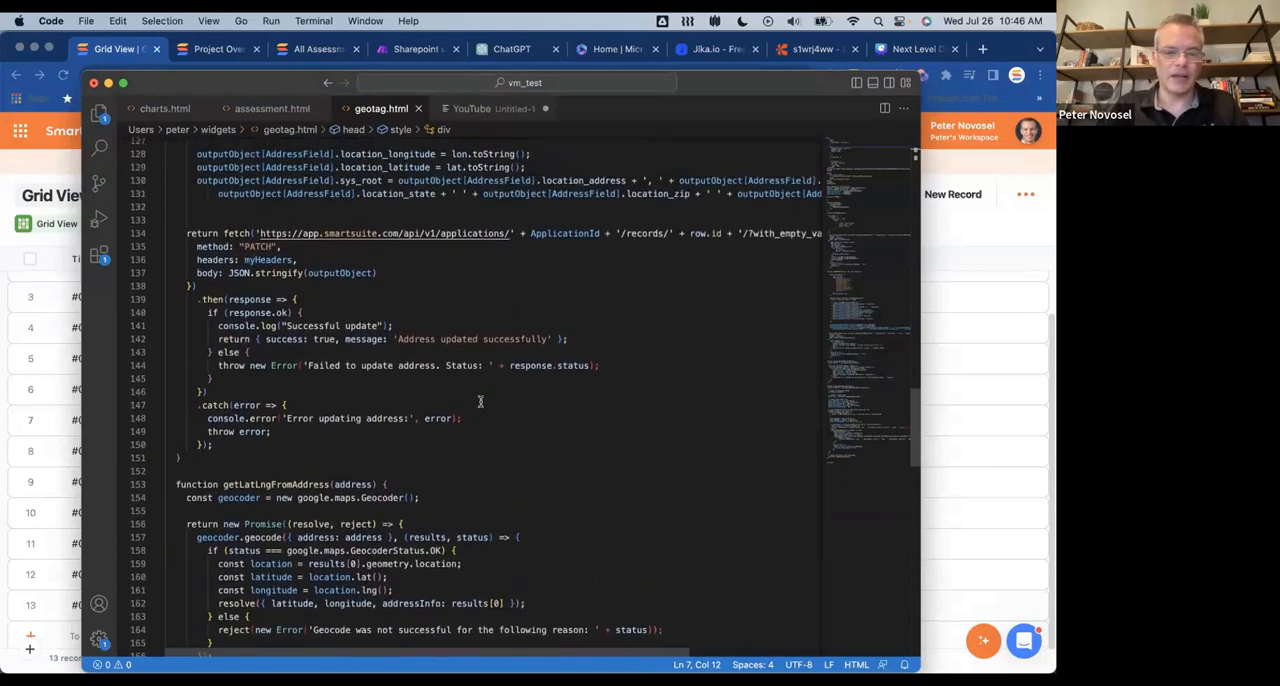
{"action": "scroll", "coordinate": [480, 401], "scroll_direction": "up", "scroll_amount": 12}
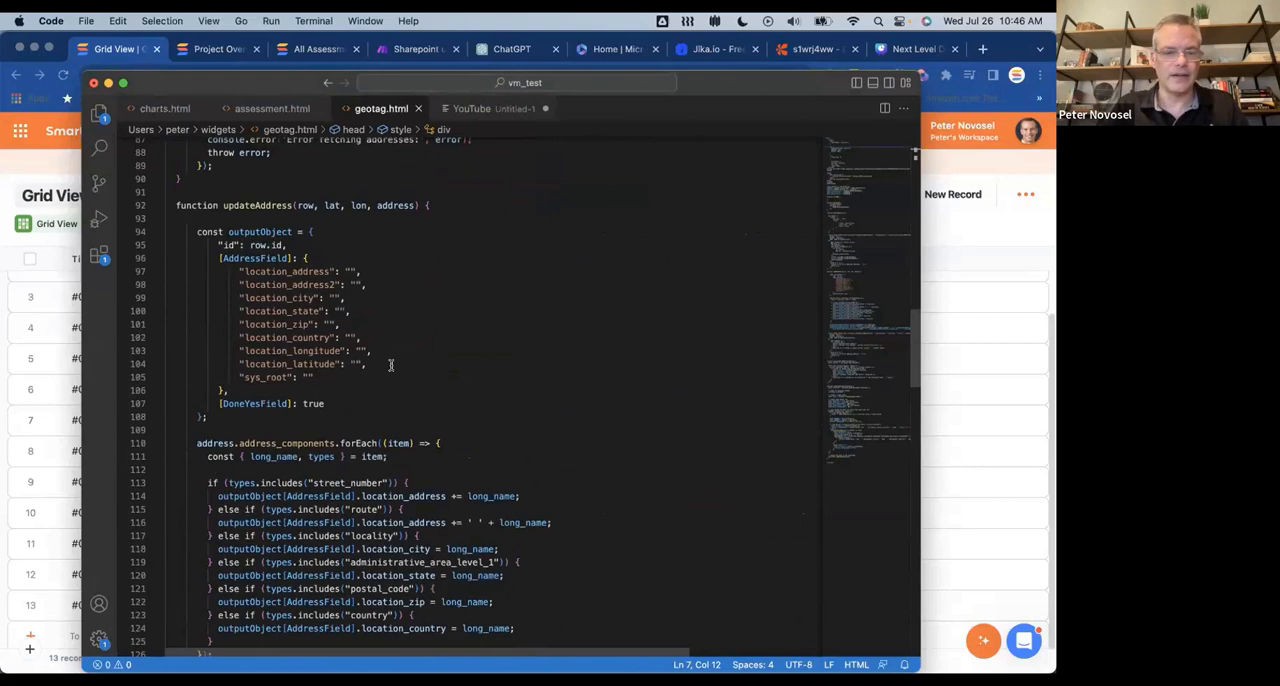
{"action": "scroll", "coordinate": [390, 365], "scroll_direction": "up", "scroll_amount": 3}
{"action": "scroll", "coordinate": [407, 338], "scroll_direction": "up", "scroll_amount": 4}
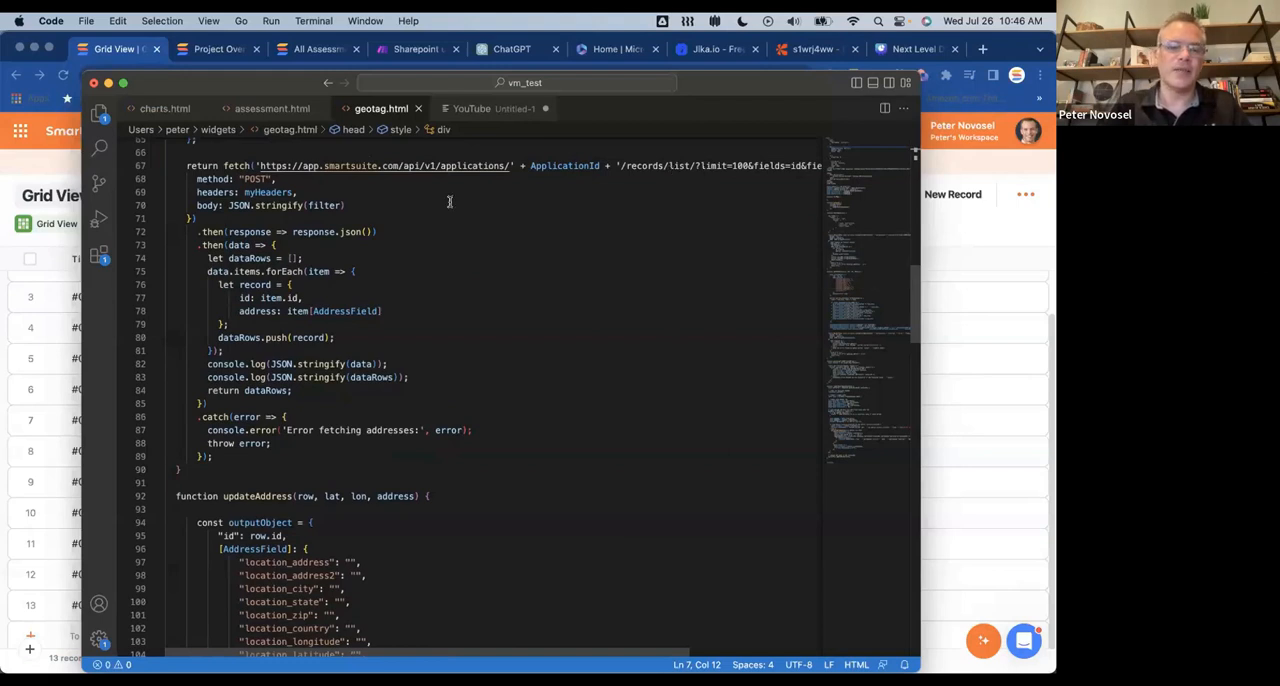
Step: Switch back to Chrome, open the Test app and bring up the API documentation for the Custom Dashboards solution
{"action": "key", "text": "super+Tab"}
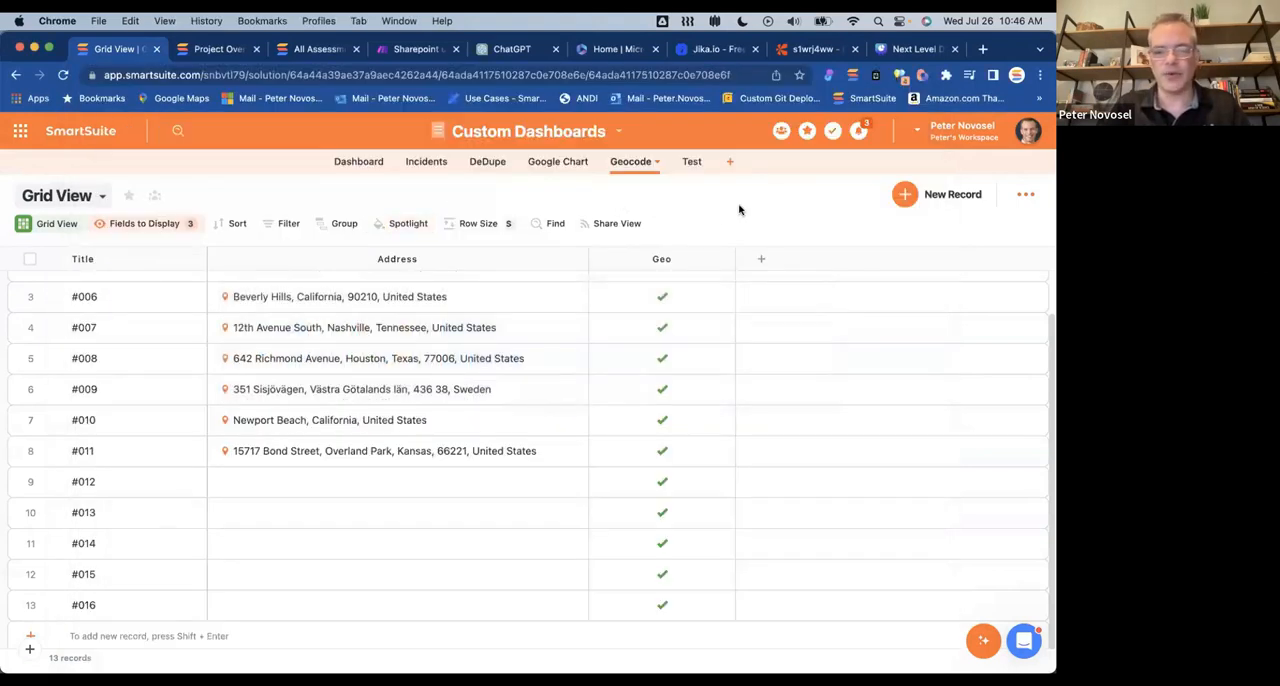
{"action": "left_click", "coordinate": [690, 161]}
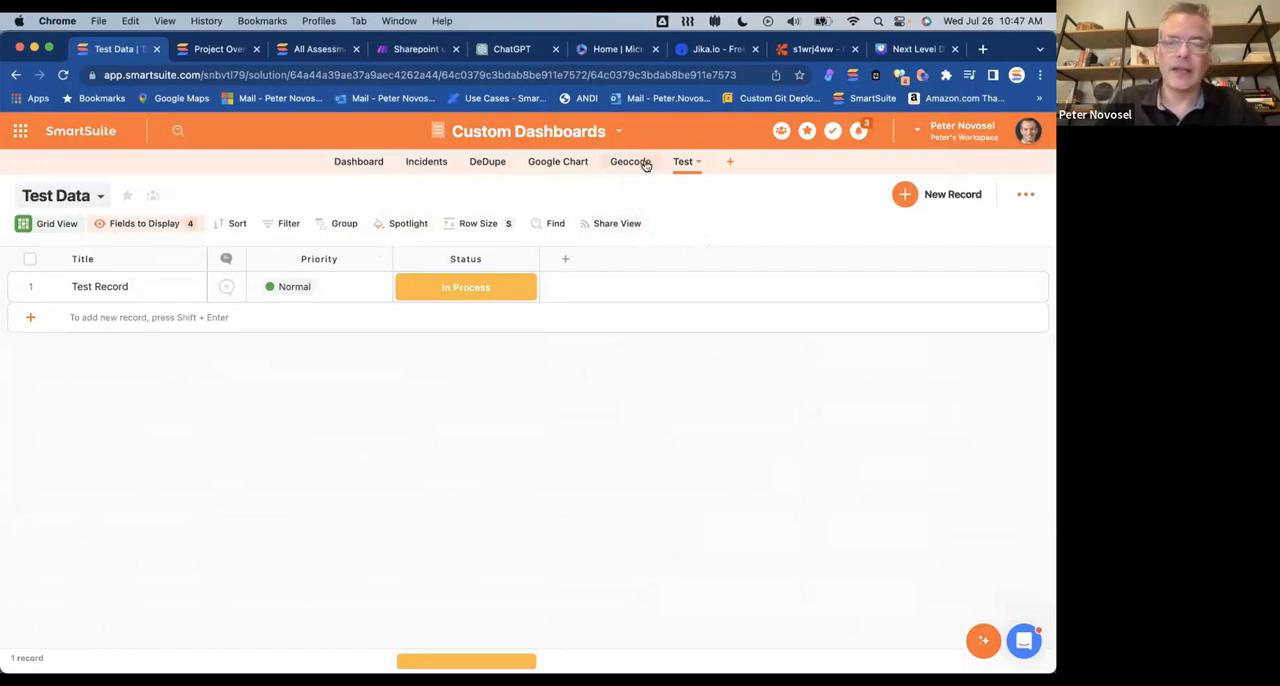
{"action": "left_click", "coordinate": [618, 132]}
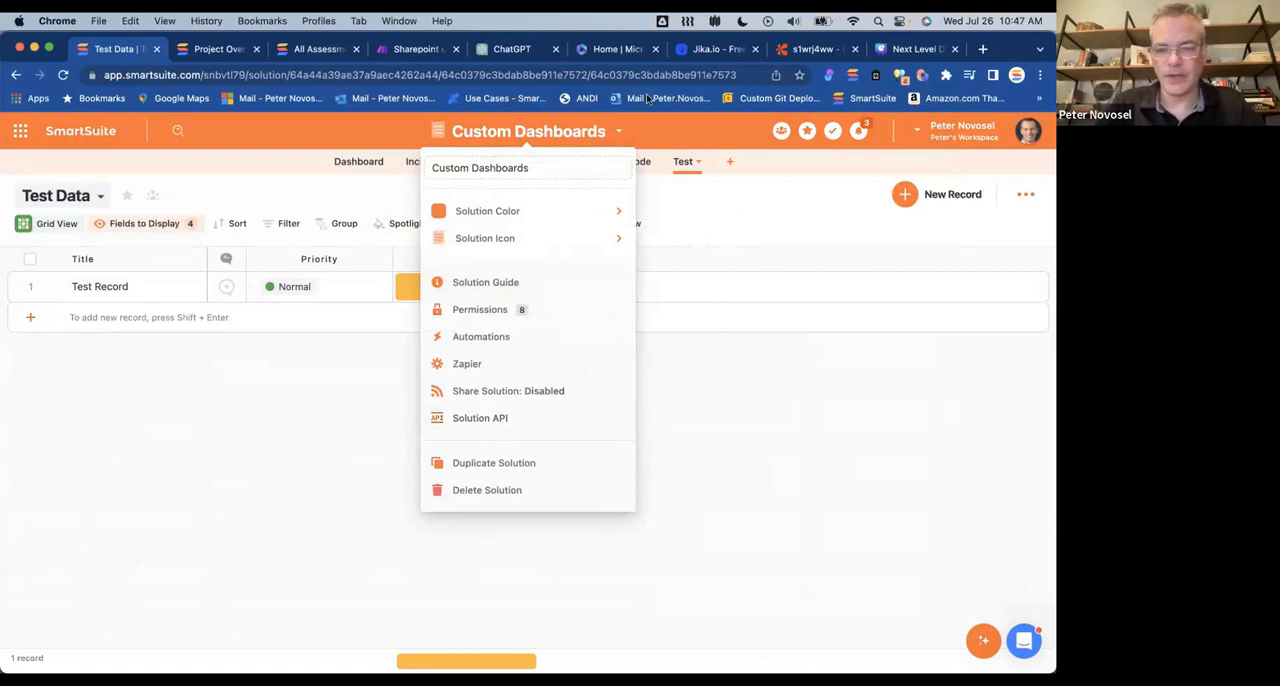
{"action": "left_click", "coordinate": [480, 418]}
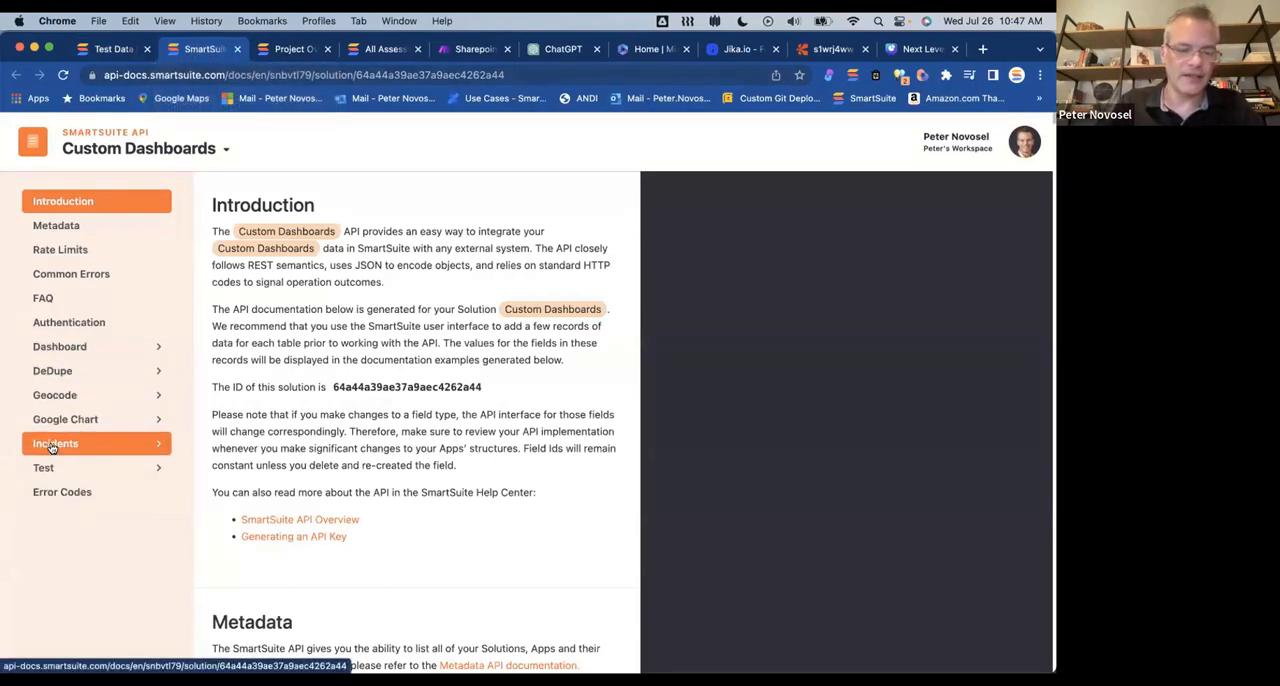
{"action": "left_click", "coordinate": [112, 50]}
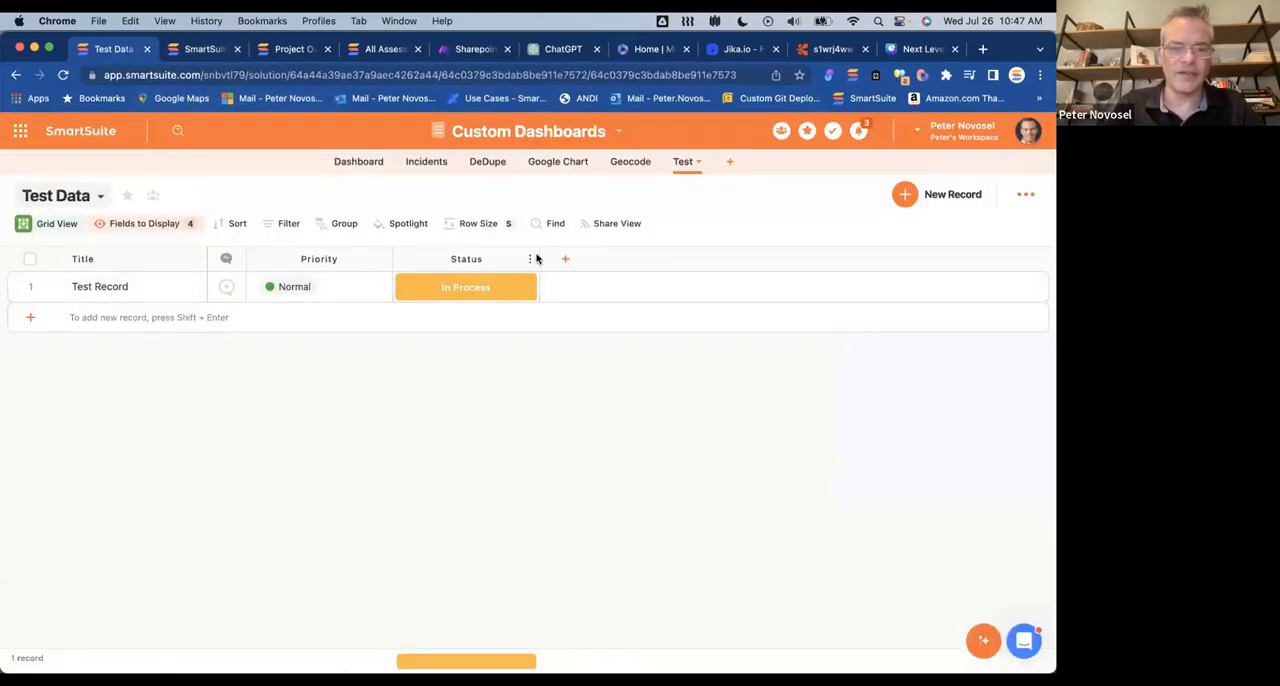
{"action": "left_click", "coordinate": [195, 50]}
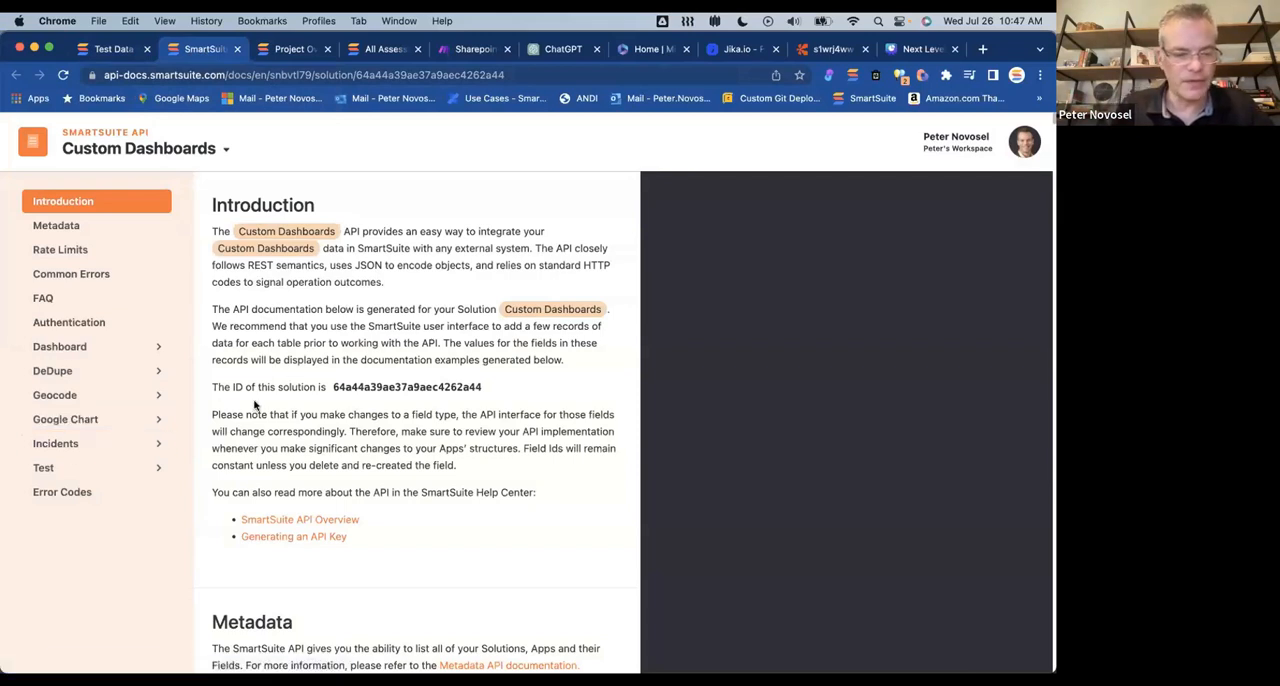
Step: Open the Test app's List Records documentation and examine its query parameters, example request and example response
{"action": "scroll", "coordinate": [254, 404], "scroll_direction": "down", "scroll_amount": 1}
{"action": "left_click", "coordinate": [80, 464]}
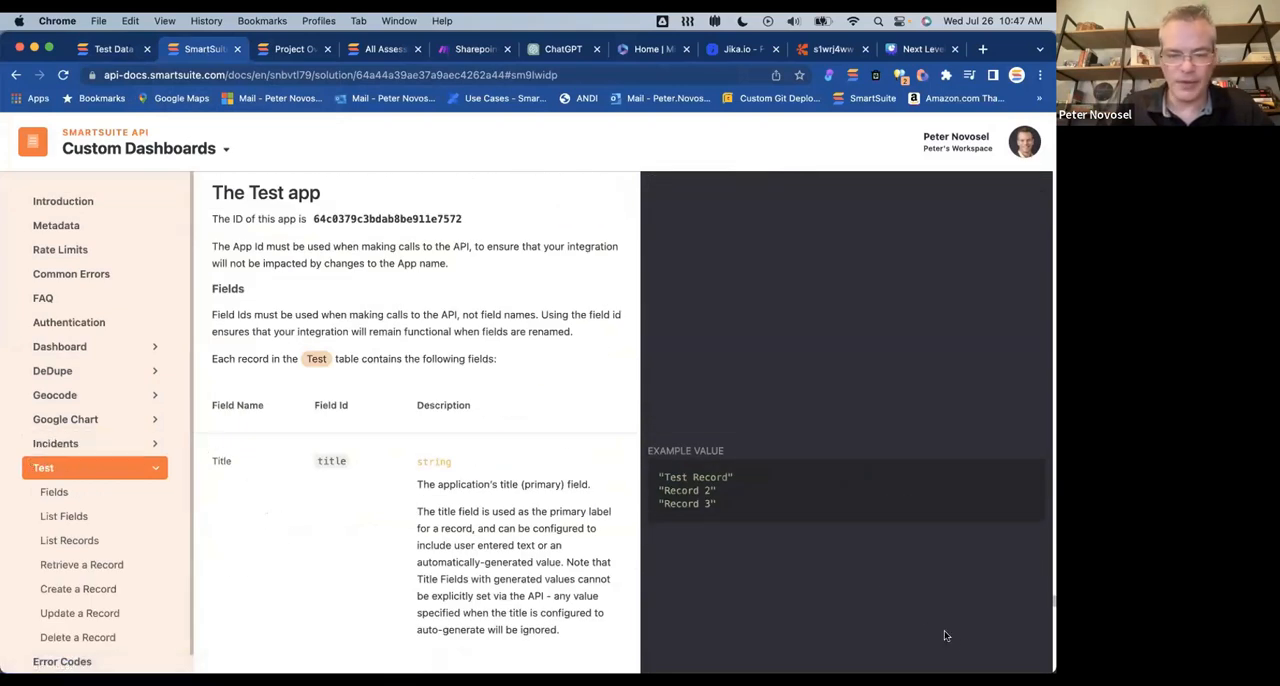
{"action": "left_click", "coordinate": [68, 545]}
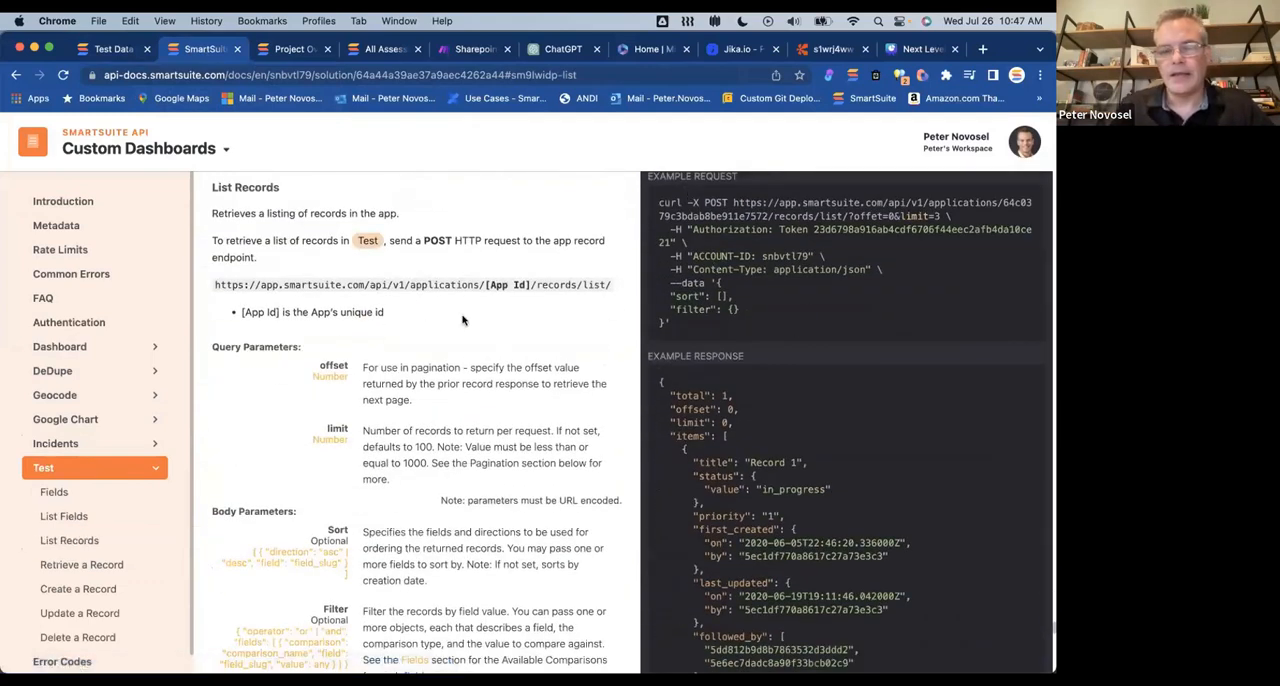
{"action": "scroll", "coordinate": [463, 320], "scroll_direction": "up", "scroll_amount": 1}
{"action": "scroll", "coordinate": [463, 320], "scroll_direction": "down", "scroll_amount": 1}
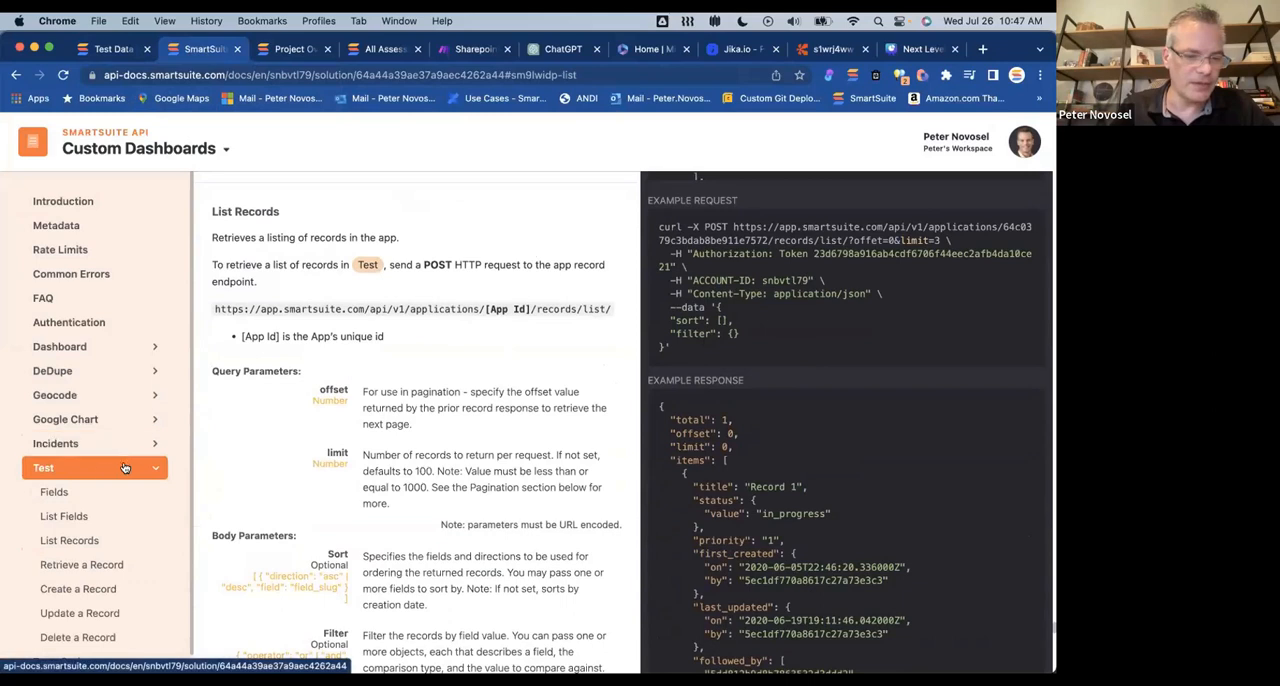
{"action": "scroll", "coordinate": [820, 498], "scroll_direction": "down", "scroll_amount": 6}
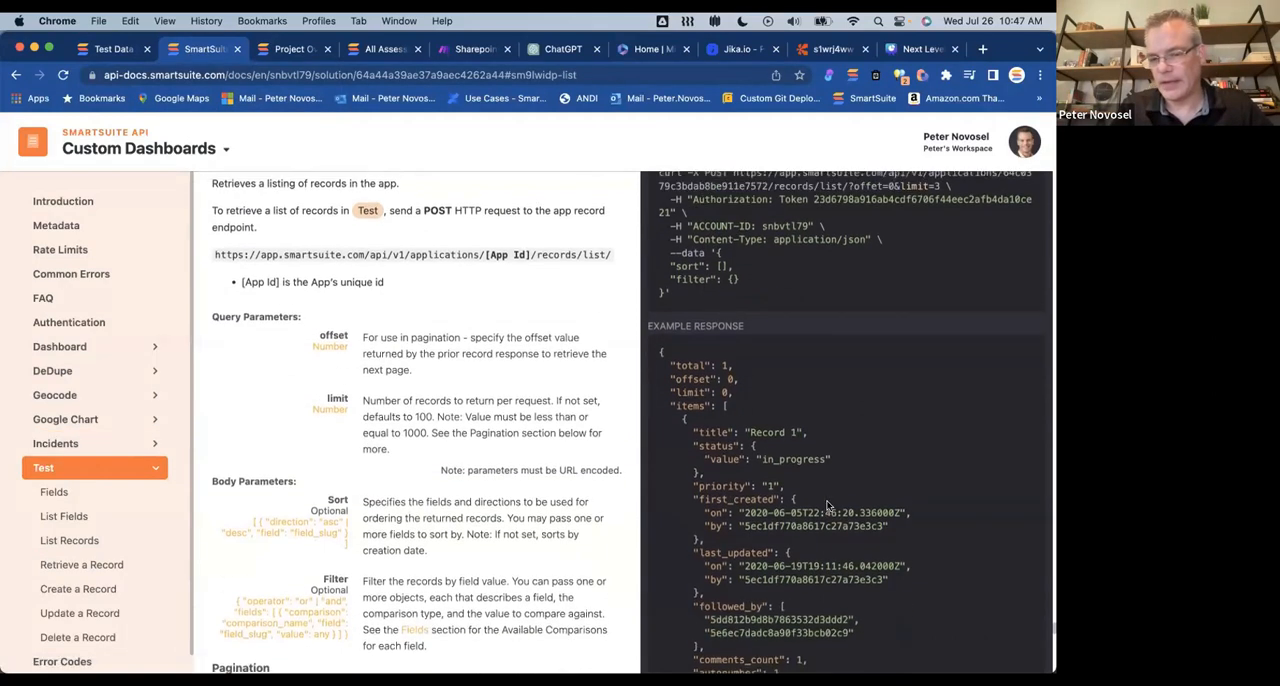
{"action": "scroll", "coordinate": [827, 506], "scroll_direction": "up", "scroll_amount": 3}
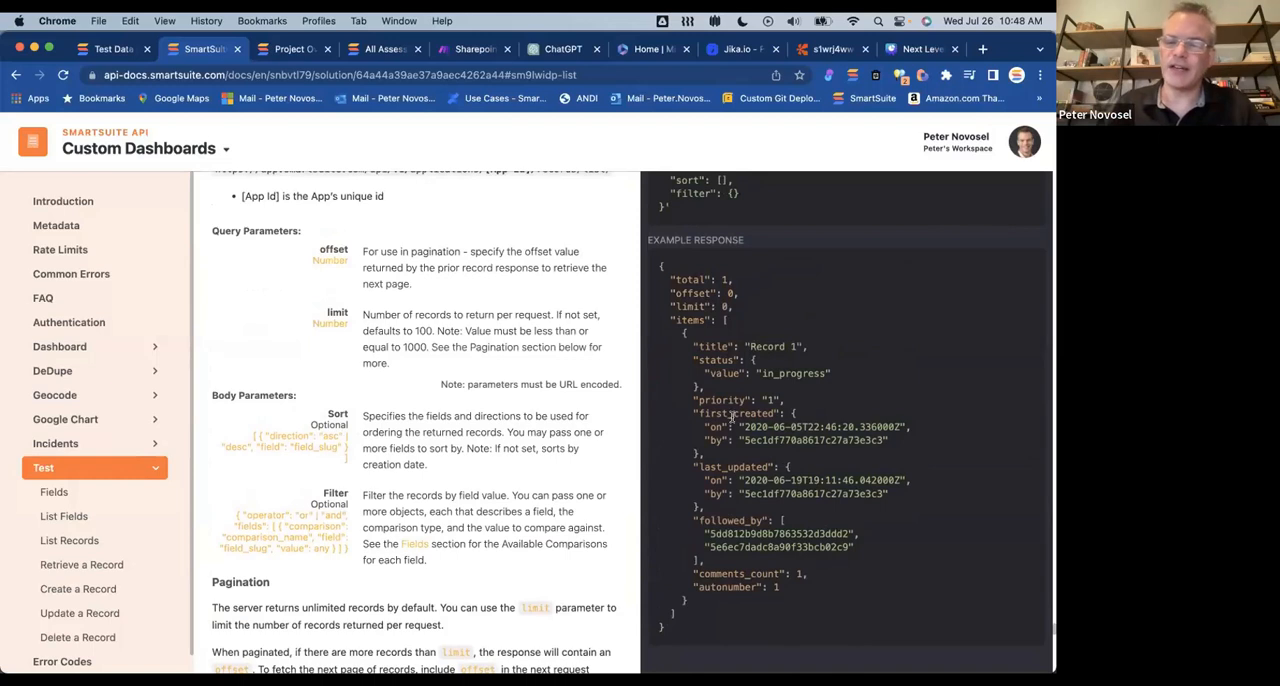
{"action": "scroll", "coordinate": [615, 462], "scroll_direction": "up", "scroll_amount": 3}
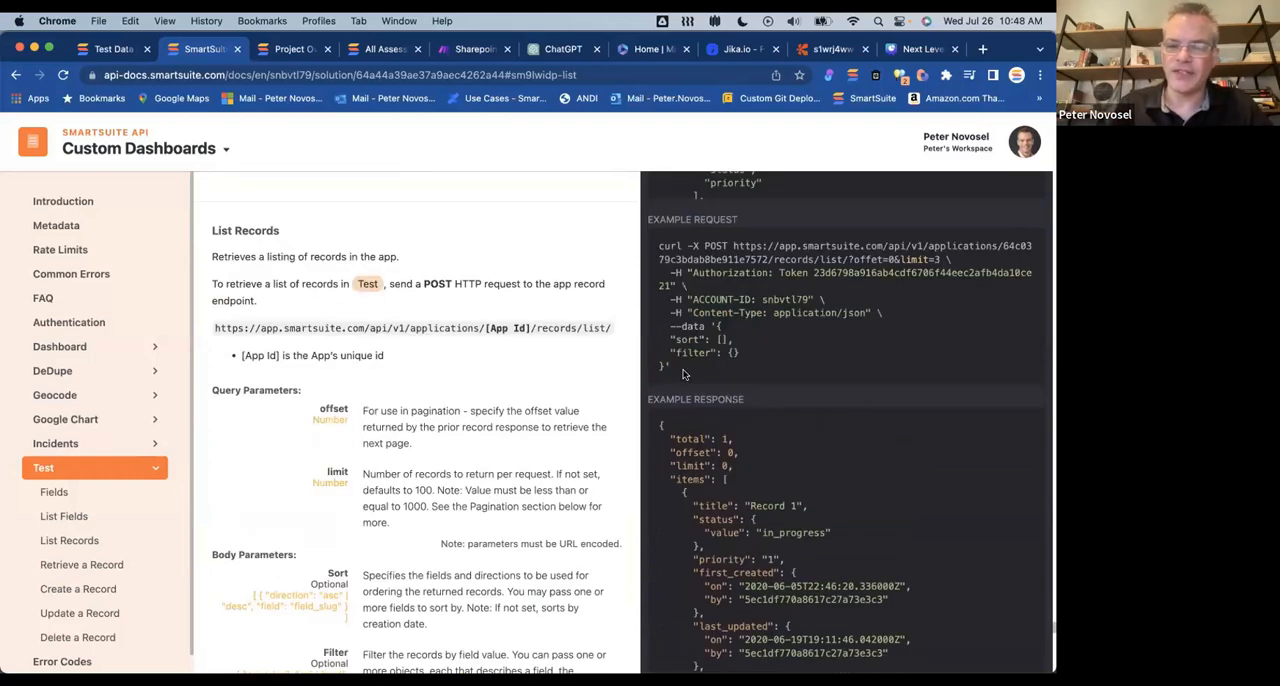
{"action": "left_click_drag", "start_coordinate": [684, 374], "coordinate": [648, 244]}
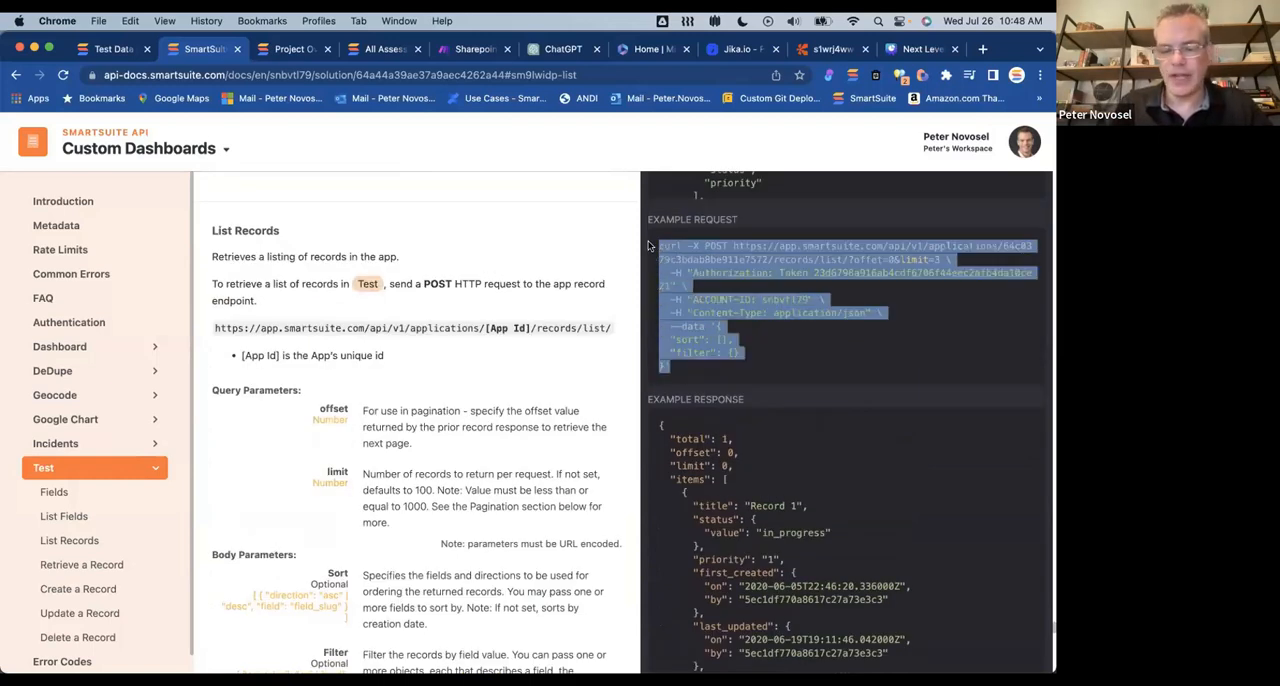
{"action": "left_click", "coordinate": [591, 141]}
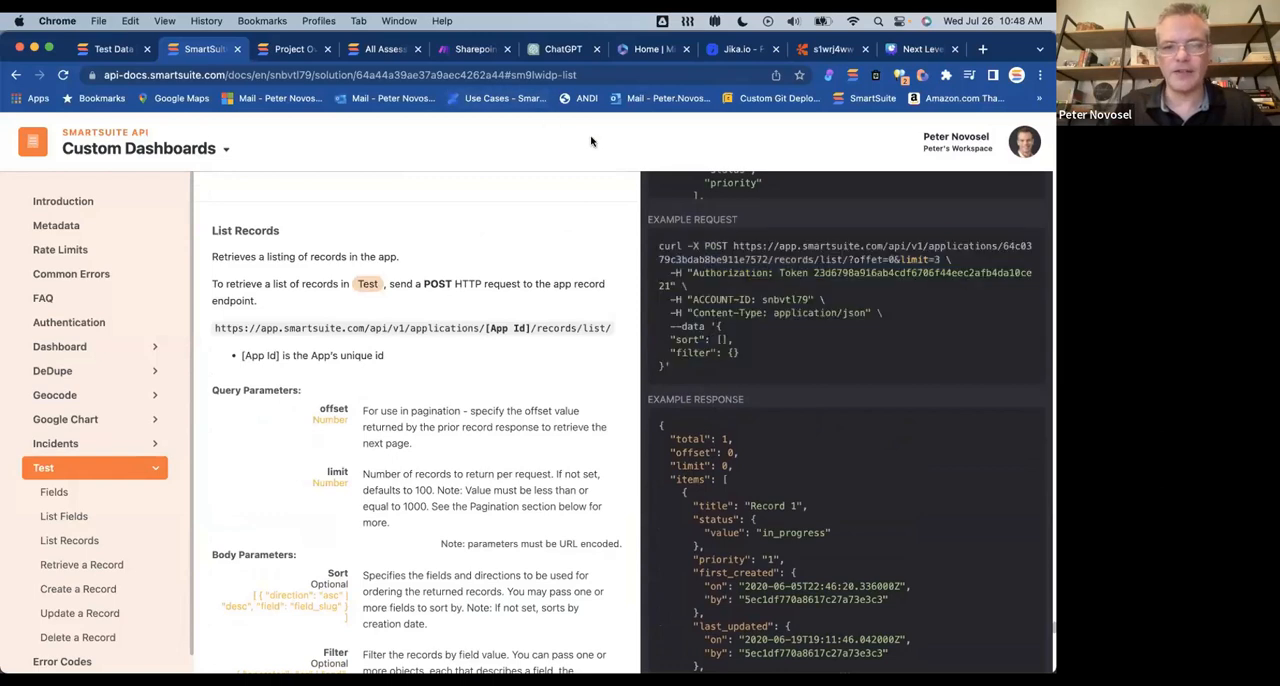
Step: Switch to ChatGPT and begin a prompt reading "generate html and javascript that calls this referenced api and displays"
{"action": "left_click", "coordinate": [560, 49]}
{"action": "scroll", "coordinate": [545, 450], "scroll_direction": "down", "scroll_amount": 2}
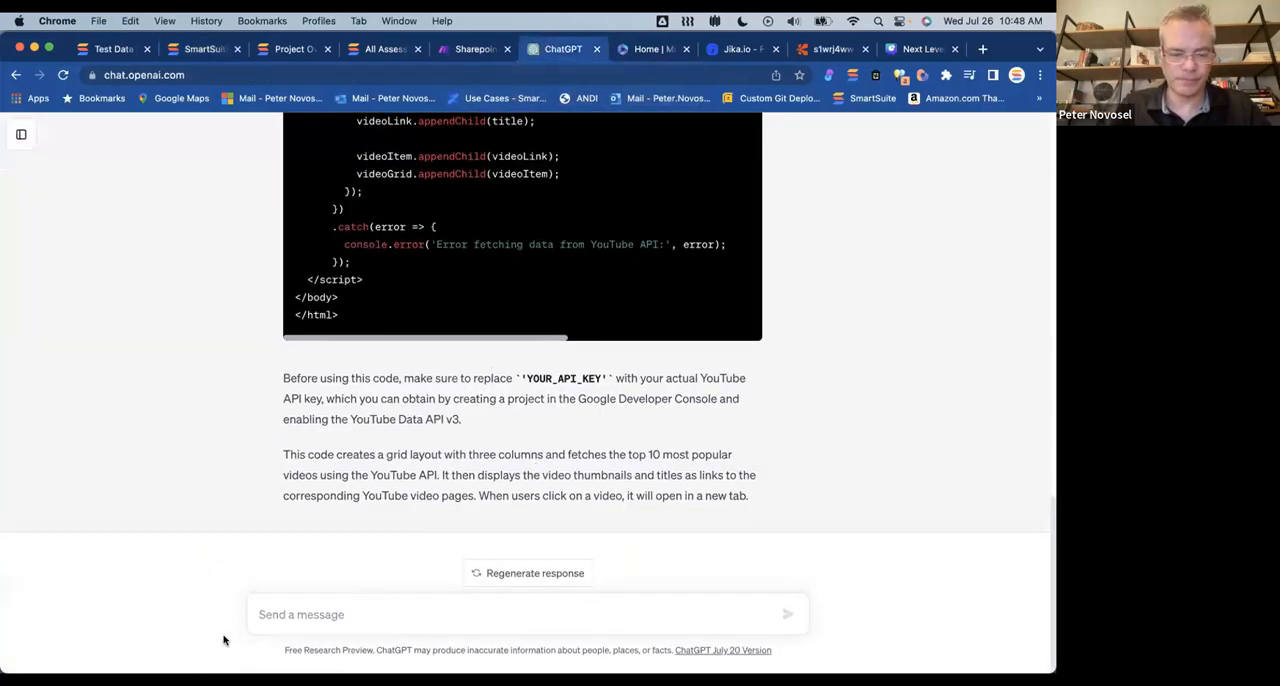
{"action": "left_click", "coordinate": [315, 619]}
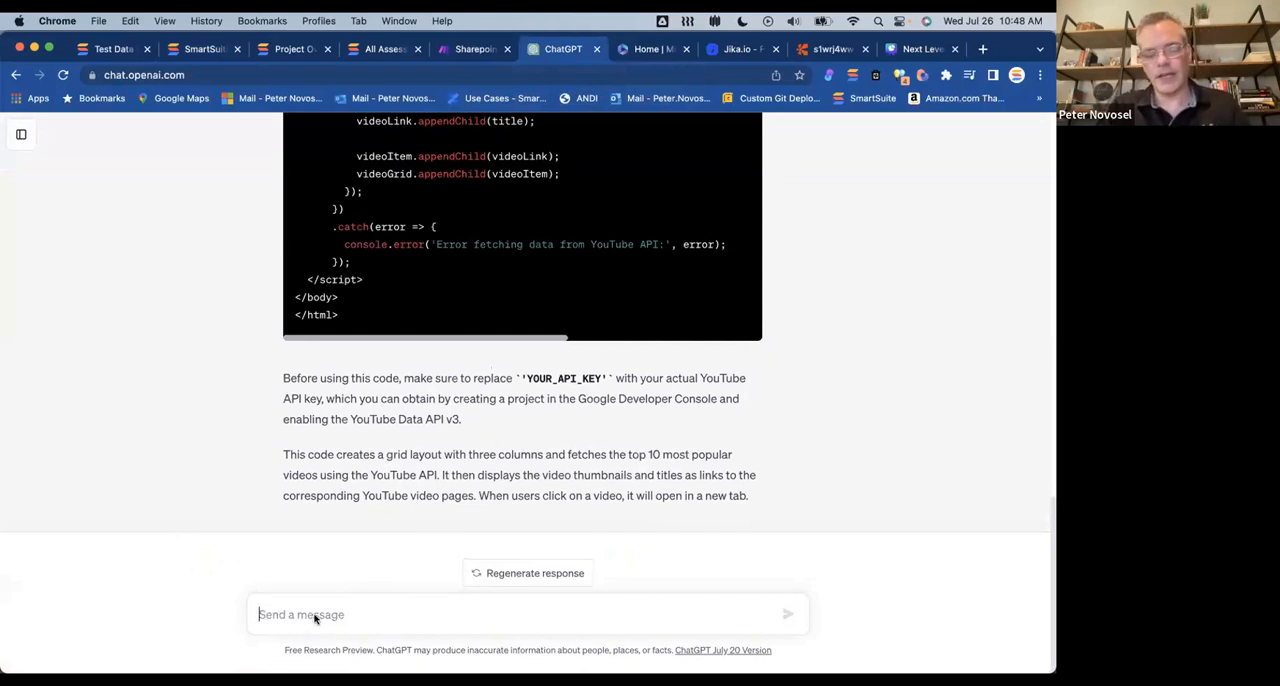
{"action": "type", "text": "geer"}
{"action": "key", "text": "BackSpace"}
{"action": "key", "text": "BackSpace"}
{"action": "type", "text": "nerate html and"}
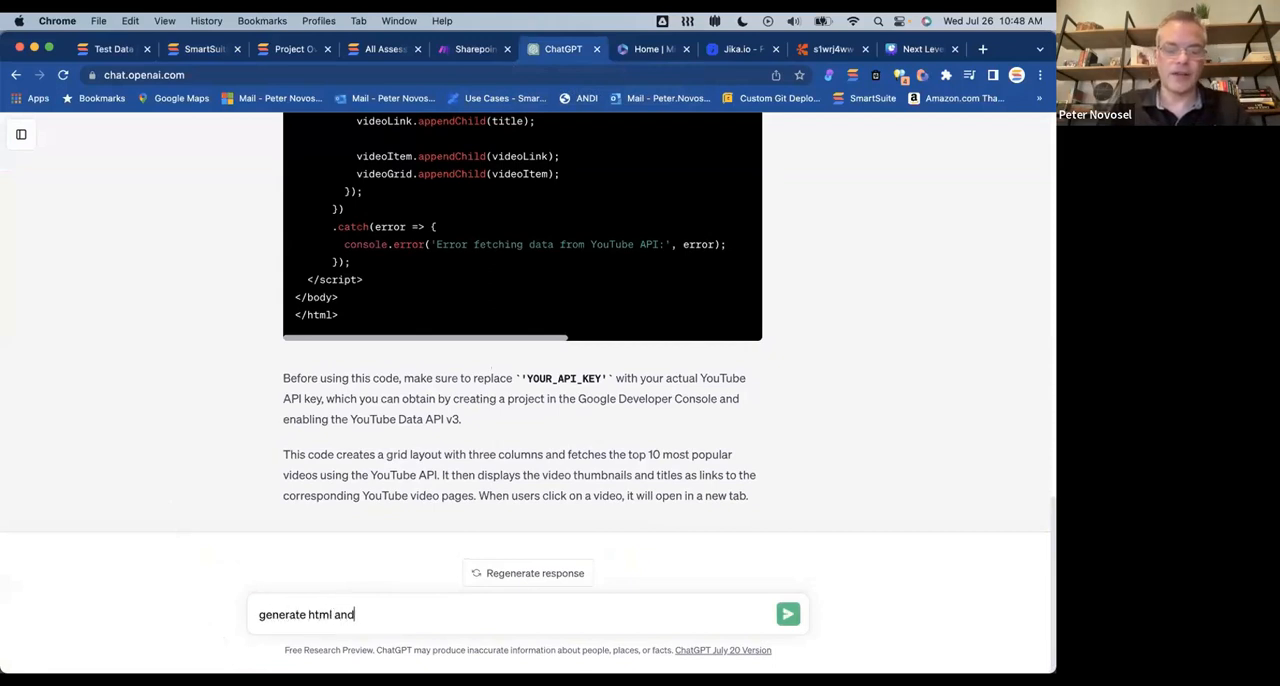
{"action": "type", "text": " javascript that calls this"}
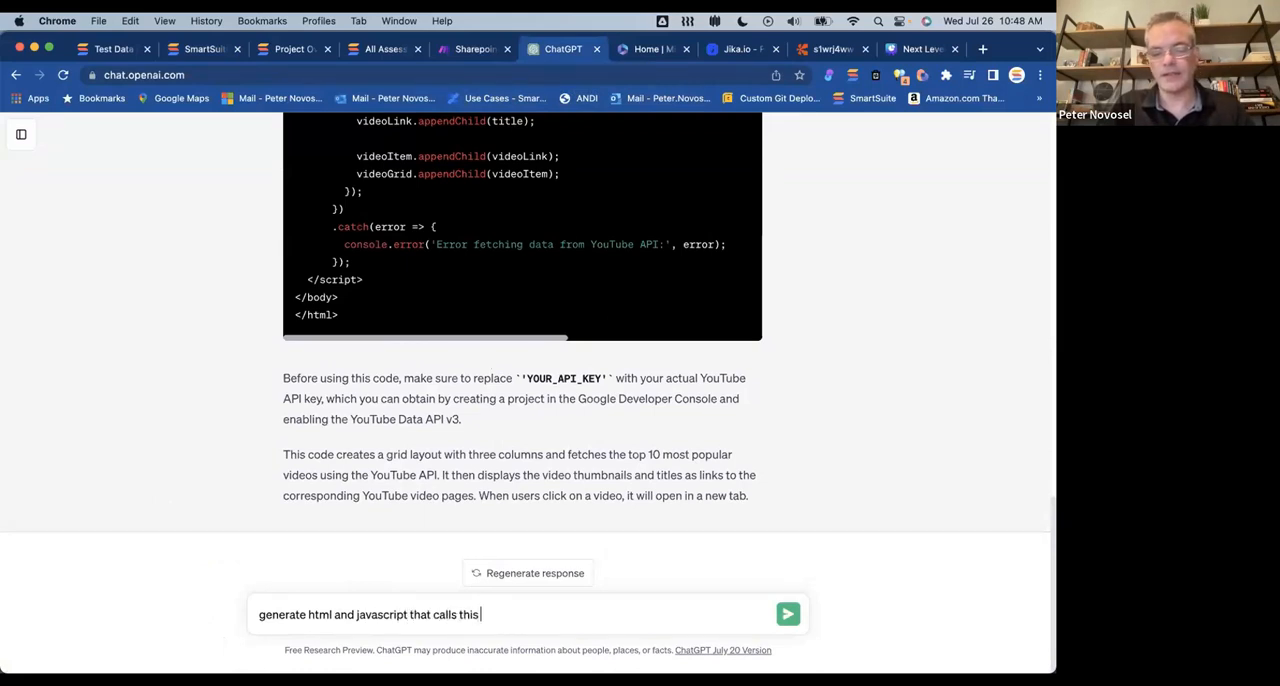
{"action": "type", "text": " referenced api and displays"}
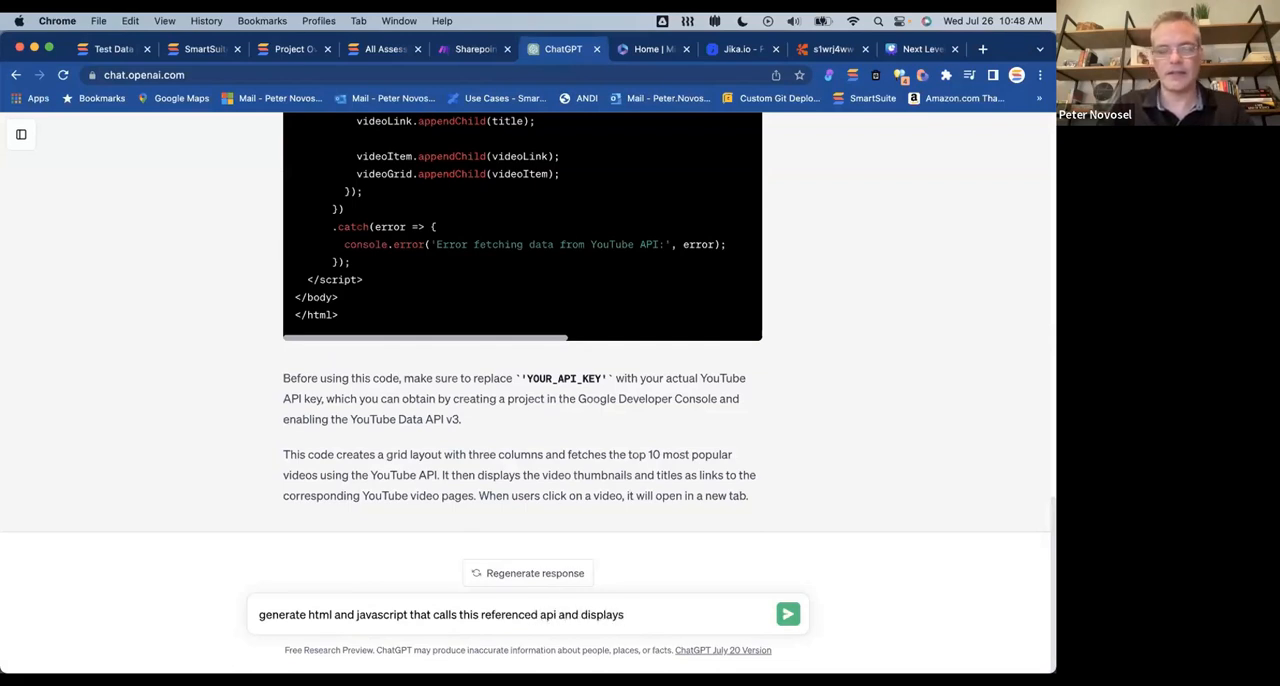
Step: Check the List Records example response in the API documentation and continue the ChatGPT prompt with "the total value returned"
{"action": "left_click", "coordinate": [197, 49]}
{"action": "scroll", "coordinate": [771, 350], "scroll_direction": "down", "scroll_amount": 2}
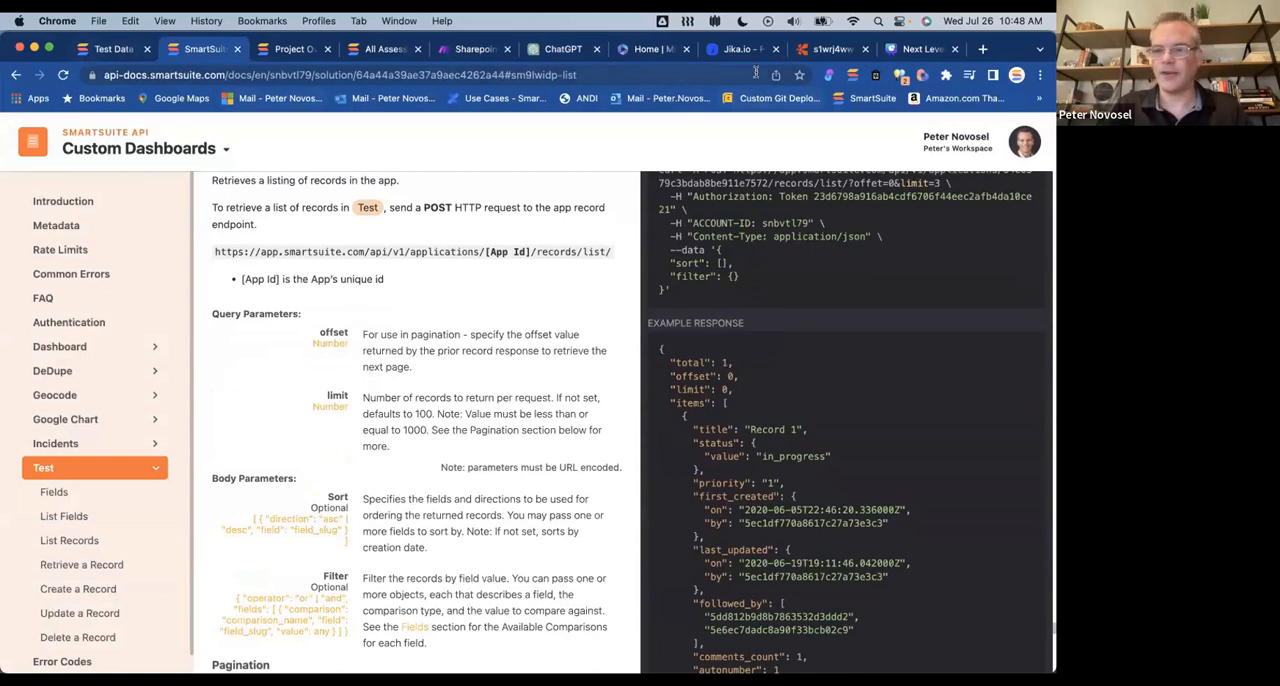
{"action": "left_click", "coordinate": [546, 44]}
{"action": "type", "text": "the total value "}
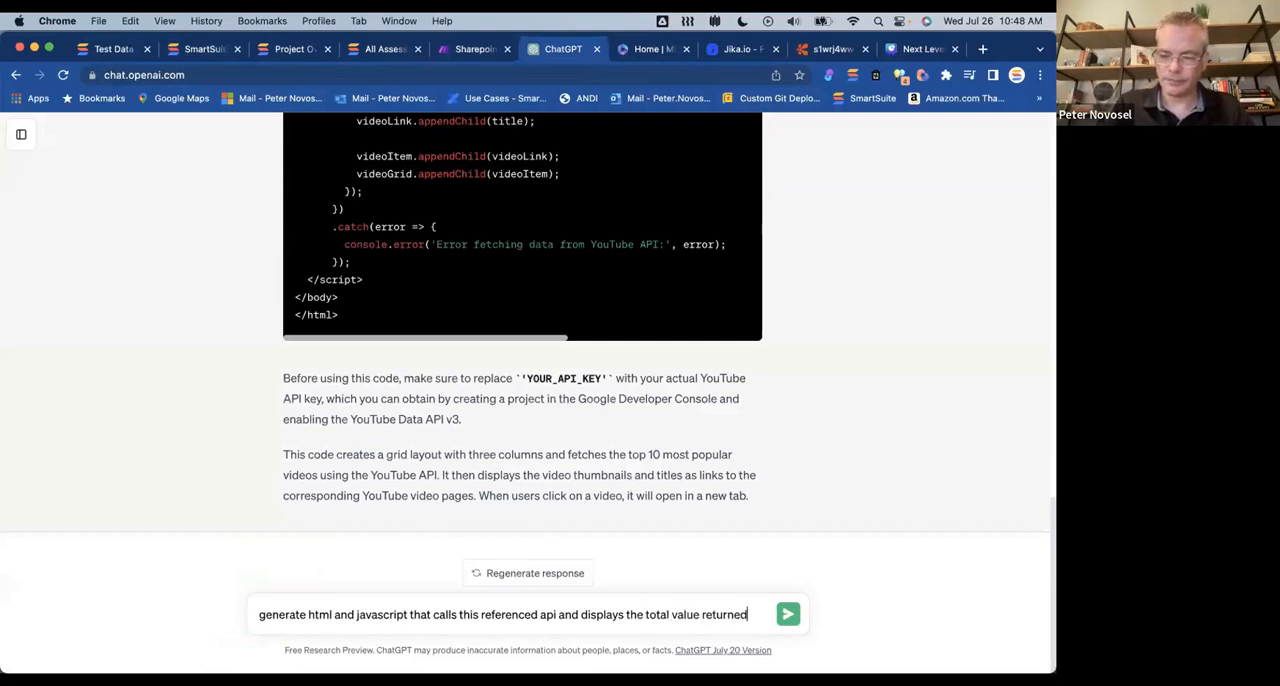
{"action": "type", "text": "returned"}
Step: Add an "api:" section to the prompt with the copied example request, including its authorization token, followed by a "sample data:" label
{"action": "key", "text": "shift+Return"}
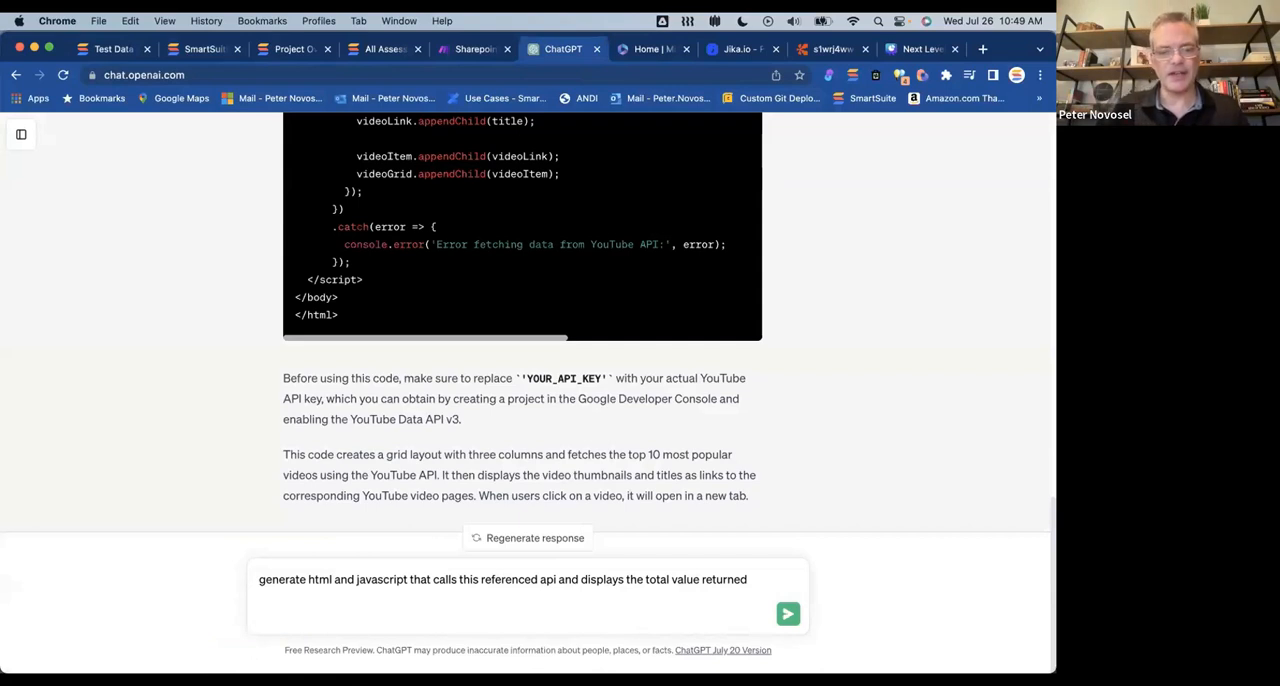
{"action": "type", "text": "api"}
{"action": "key", "text": "shift+Return"}
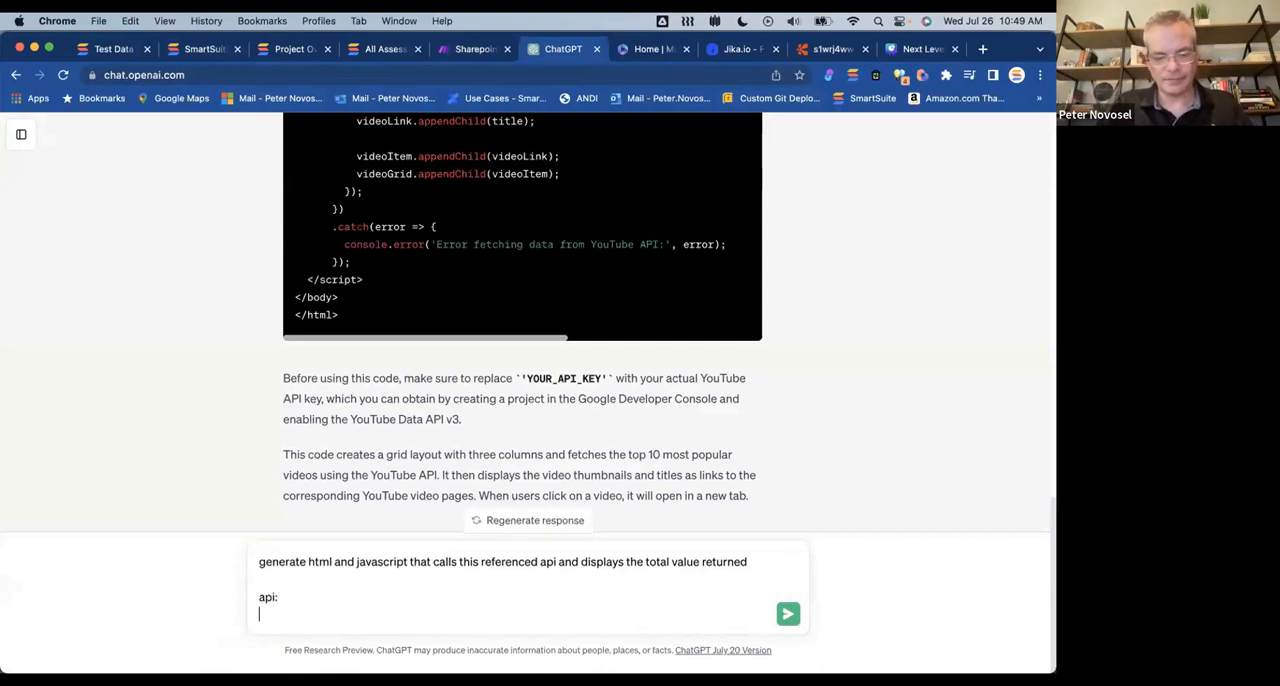
{"action": "key", "text": "super+v"}
{"action": "key", "text": "shift+Return"}
{"action": "key", "text": "shift+Return"}
{"action": "type", "text": "sample data"}
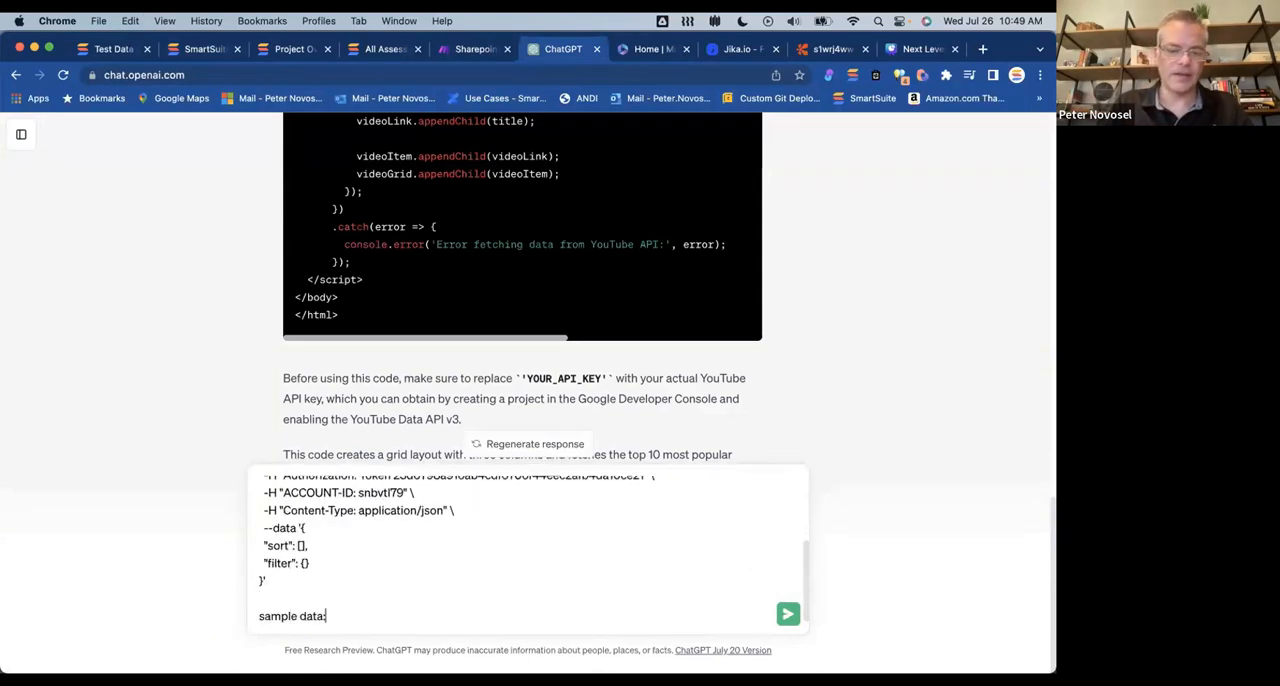
Step: Copy the entire List Records example response from the API documentation, paste it under "sample data:" in the ChatGPT prompt and send it
{"action": "left_click", "coordinate": [208, 50]}
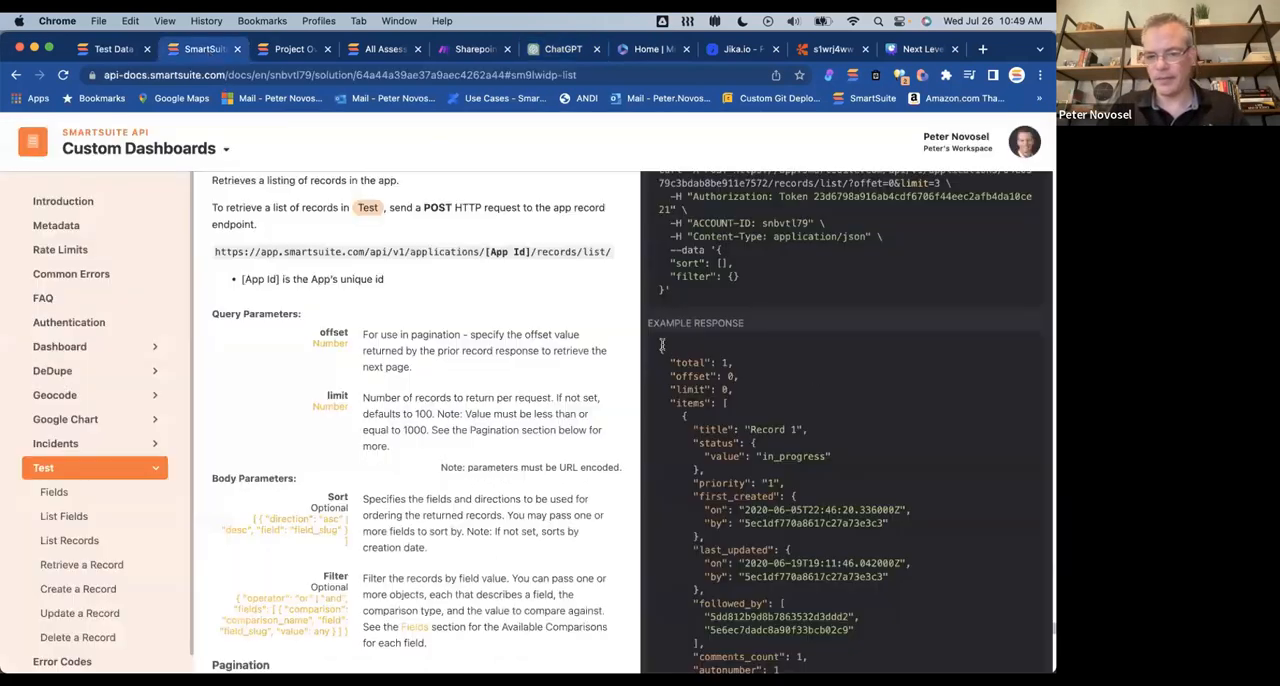
{"action": "left_click_drag", "start_coordinate": [661, 345], "coordinate": [700, 404]}
{"action": "left_click_drag", "start_coordinate": [661, 349], "coordinate": [698, 586]}
{"action": "scroll", "coordinate": [697, 592], "scroll_direction": "down", "scroll_amount": 3}
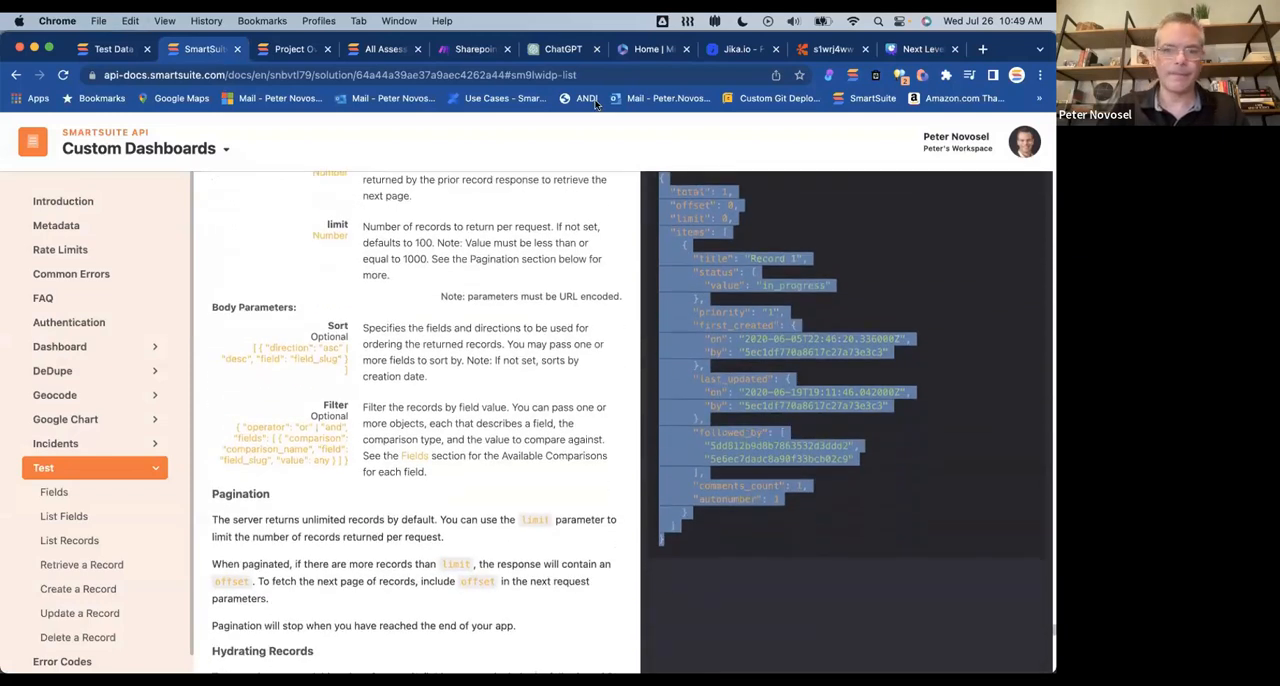
{"action": "left_click", "coordinate": [564, 49]}
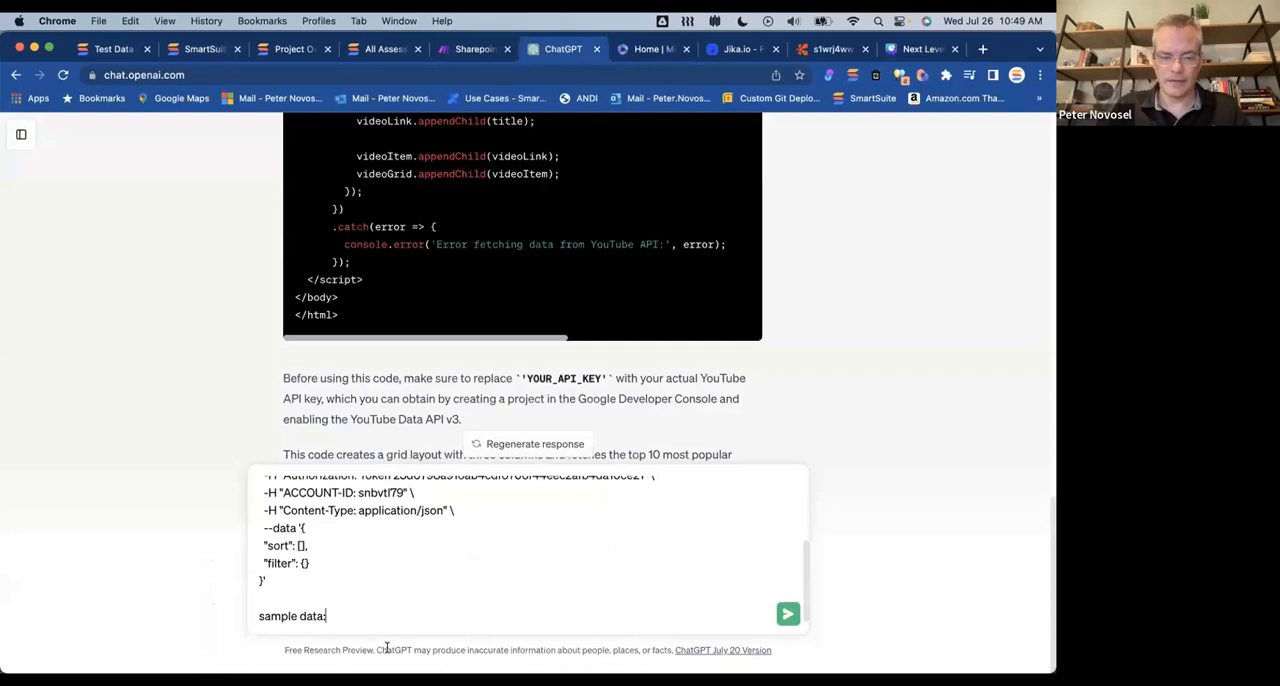
{"action": "key", "text": "shift+Return"}
{"action": "key", "text": "super+v"}
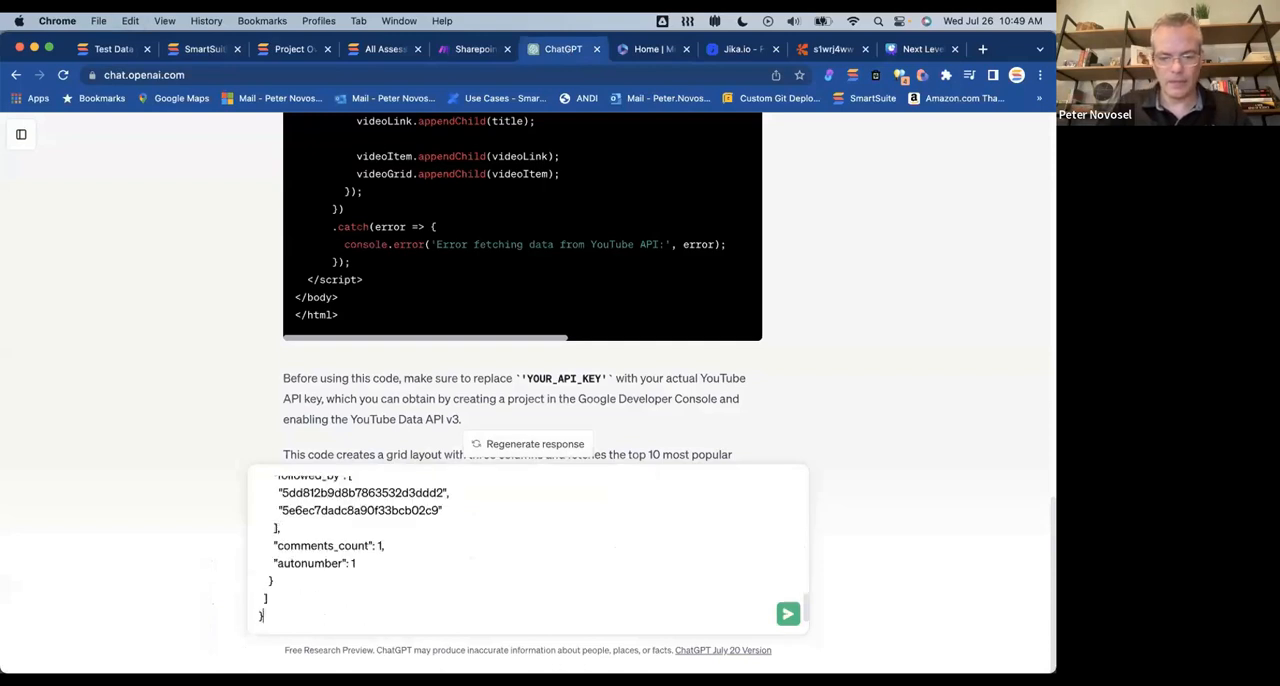
{"action": "key", "text": "Return"}
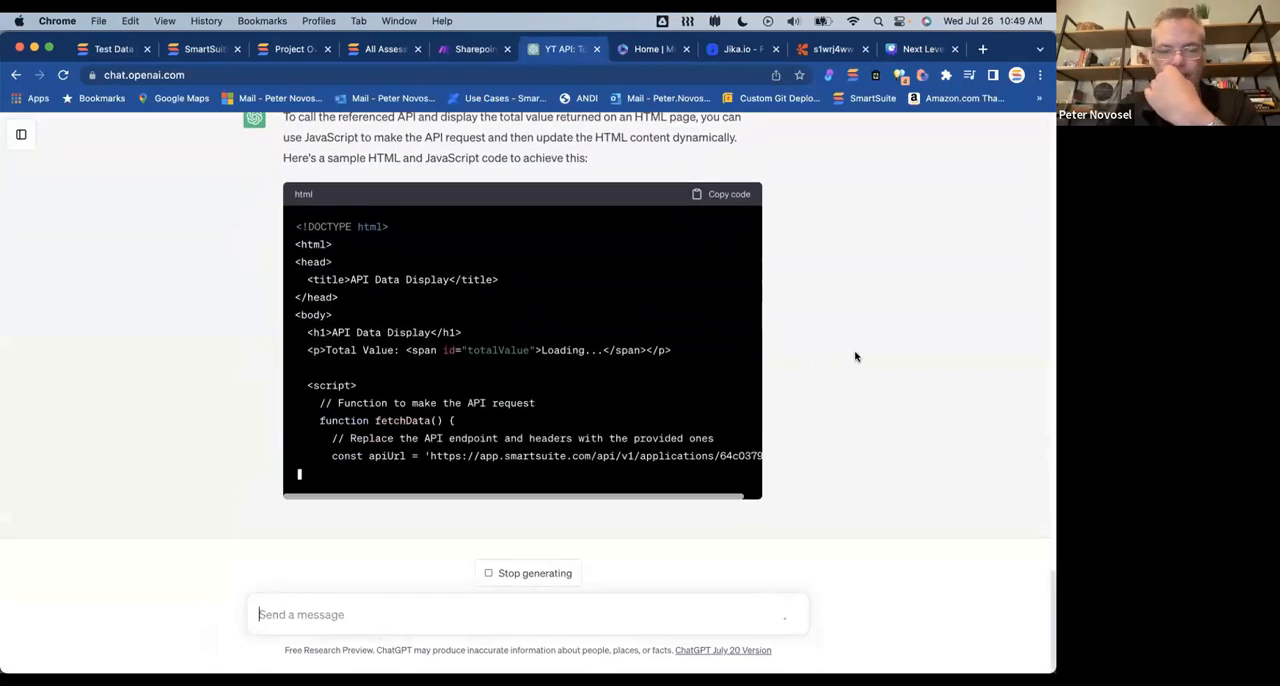
Step: Review the HTML and JavaScript generated by ChatGPT and copy the full code block
{"action": "scroll", "coordinate": [843, 315], "scroll_direction": "up", "scroll_amount": 2}
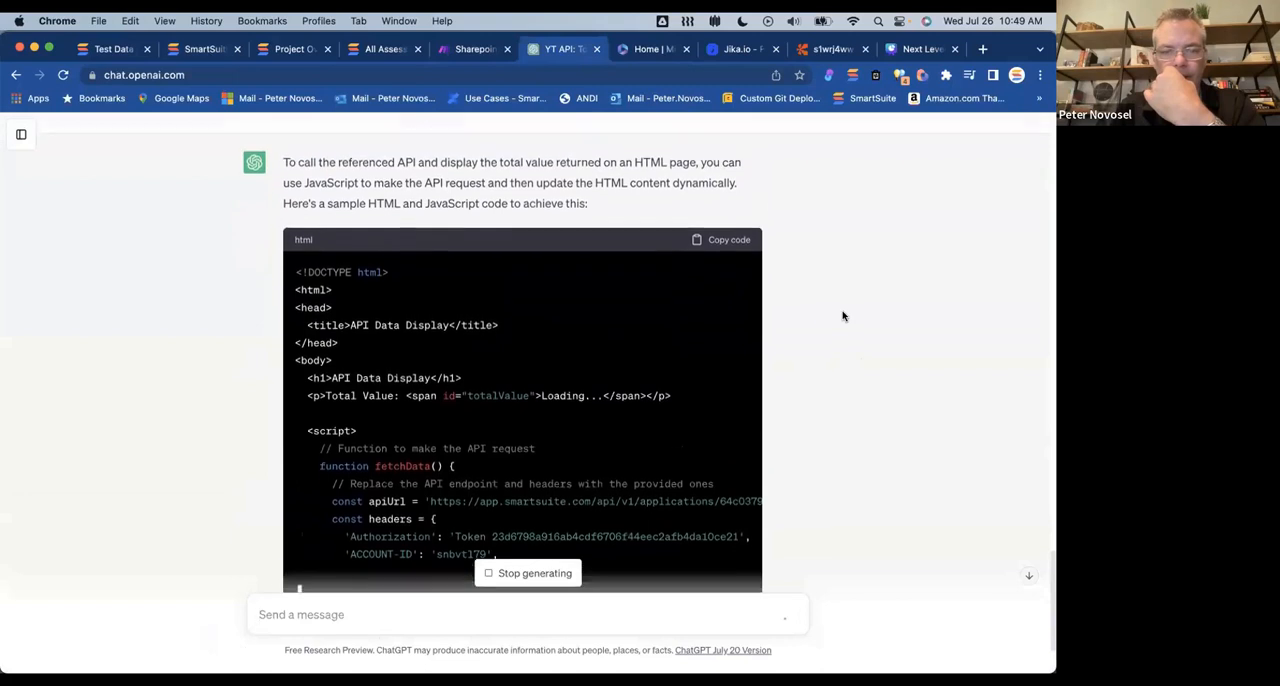
{"action": "scroll", "coordinate": [843, 316], "scroll_direction": "down", "scroll_amount": 10}
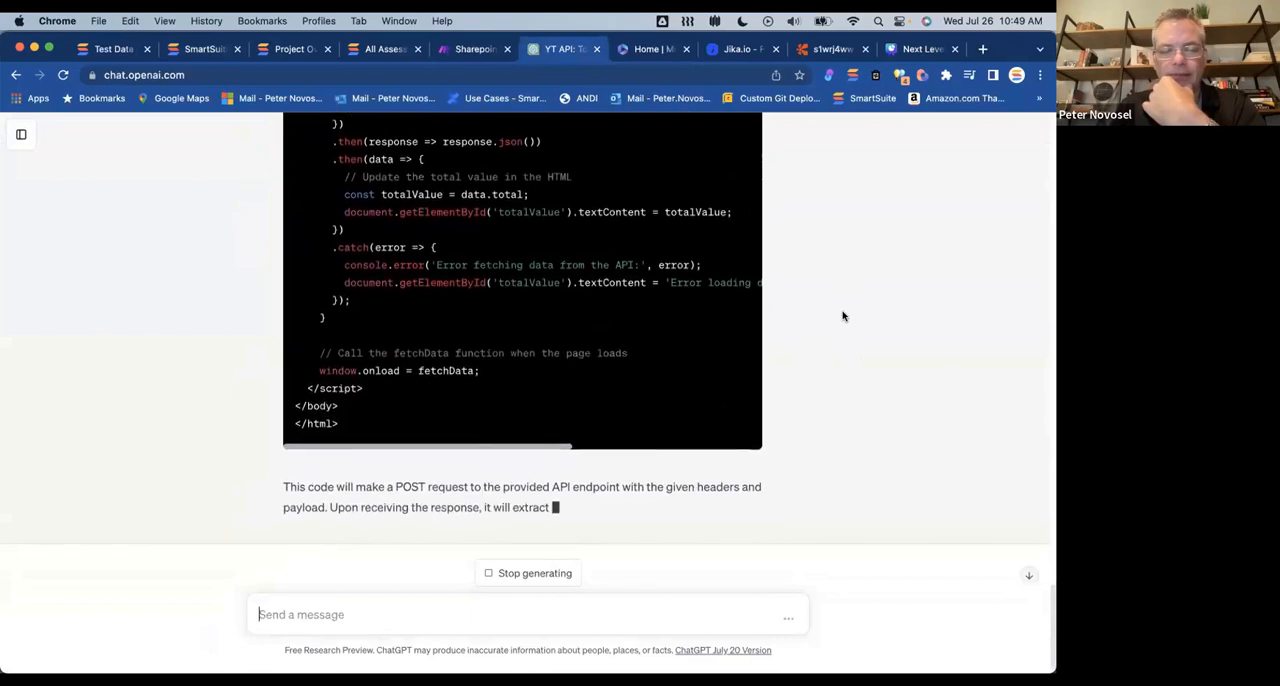
{"action": "scroll", "coordinate": [843, 316], "scroll_direction": "up", "scroll_amount": 8}
{"action": "scroll", "coordinate": [843, 316], "scroll_direction": "up", "scroll_amount": 5}
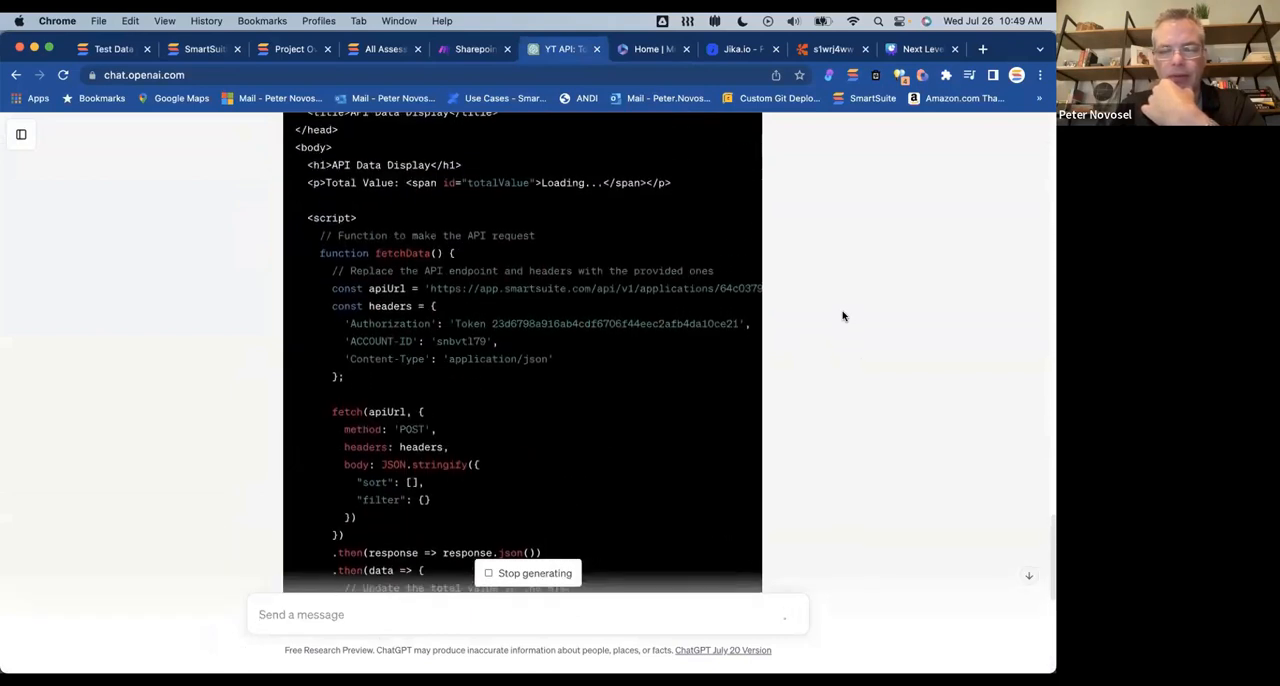
{"action": "left_click", "coordinate": [720, 188]}
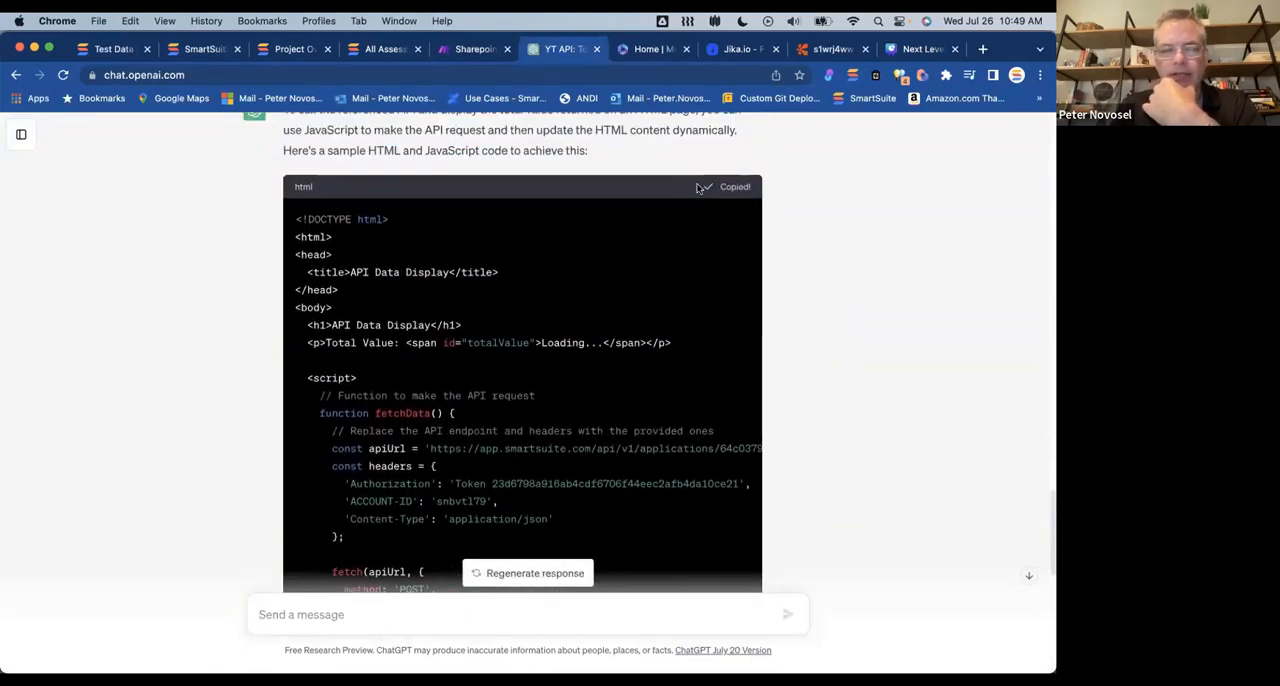
Step: Return to the Test app in SmartSuite and open the "Get Data from another Solution" dashboard view
{"action": "left_click", "coordinate": [185, 54]}
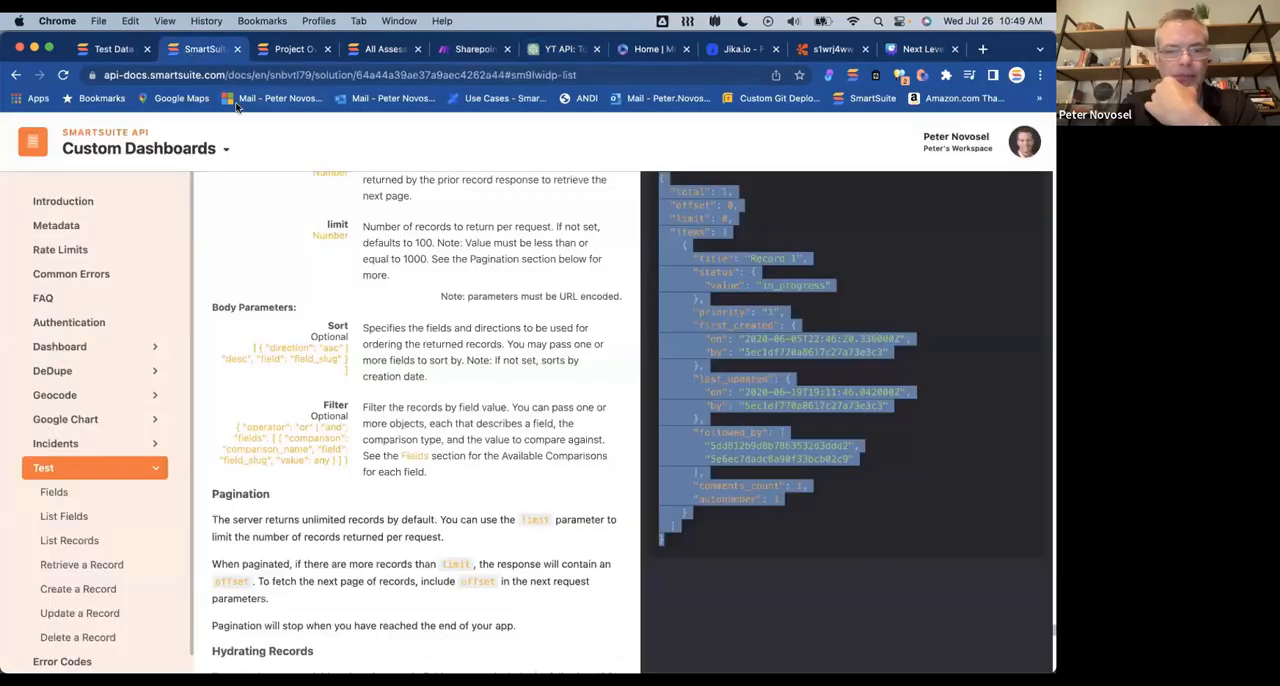
{"action": "left_click", "coordinate": [128, 52]}
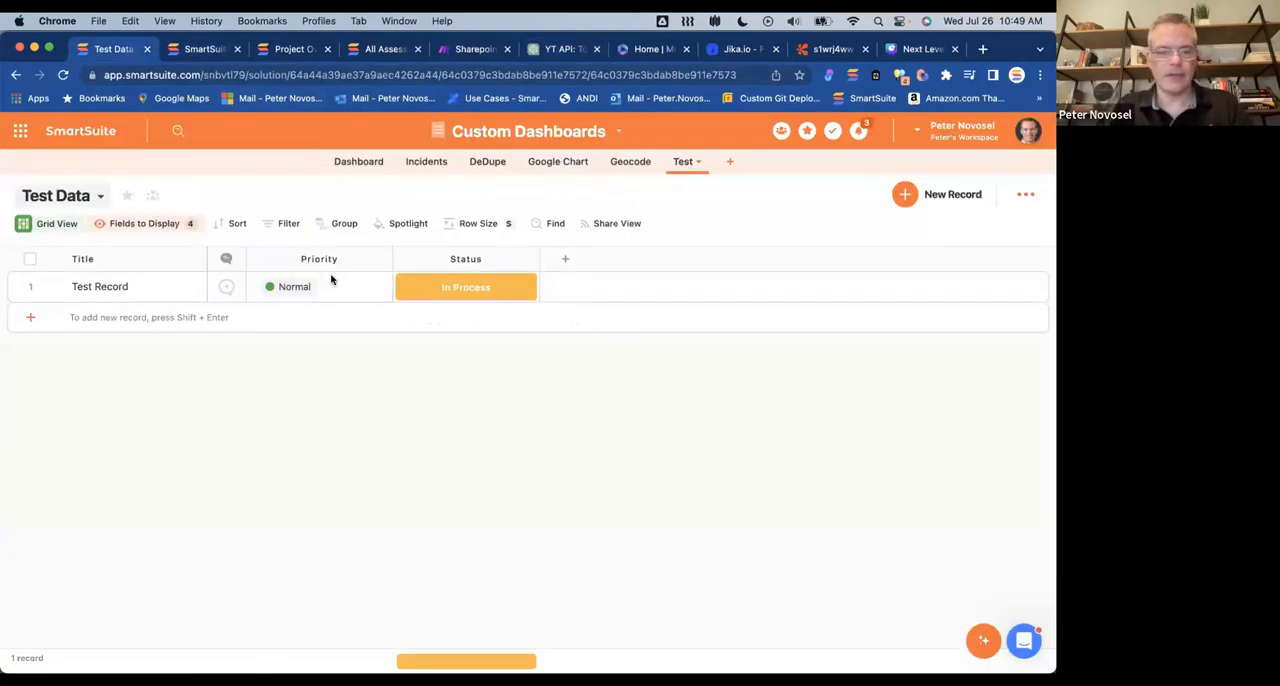
{"action": "left_click", "coordinate": [95, 200]}
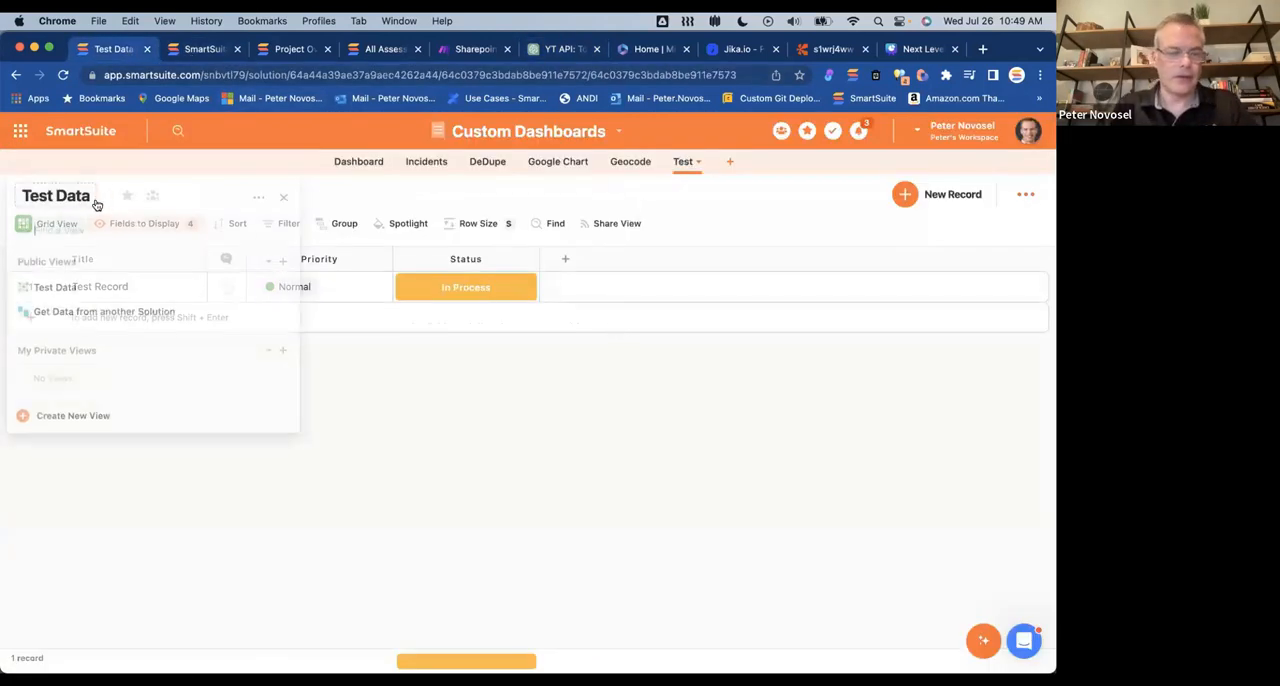
{"action": "left_click", "coordinate": [77, 310]}
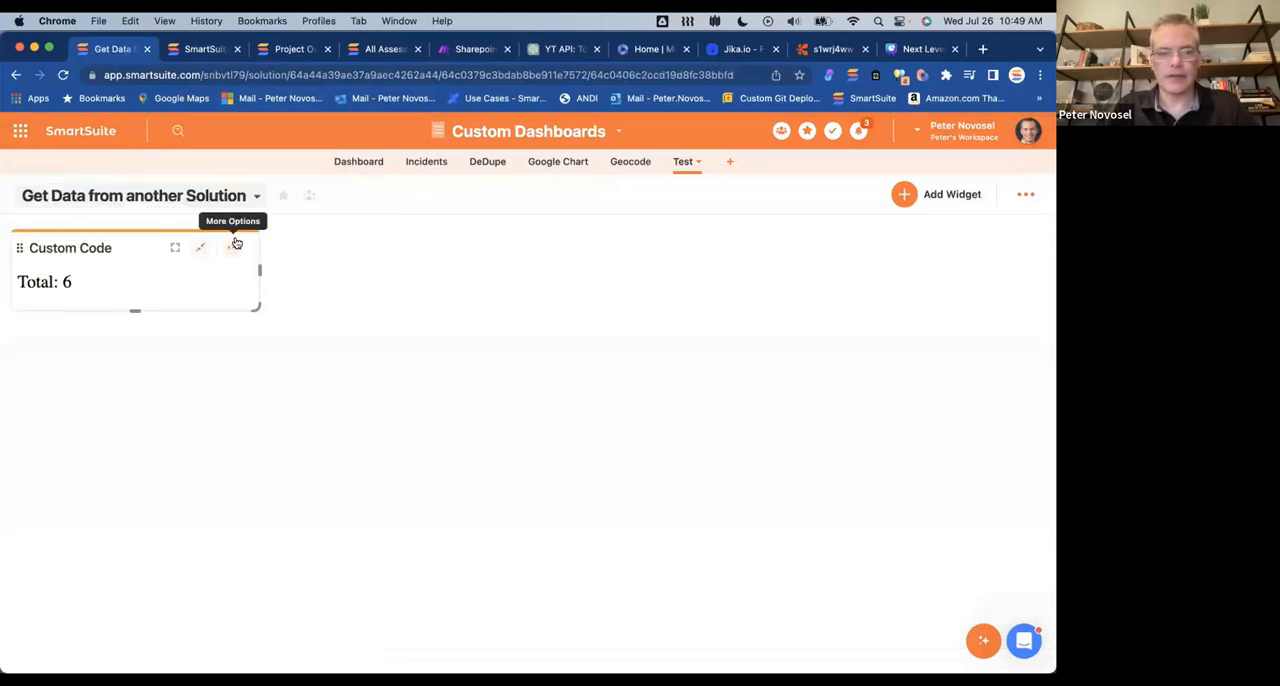
Step: Find the Custom Code widget in the Widget Library and add it to the dashboard with the copied HTML, including its API token, embedded
{"action": "left_click", "coordinate": [903, 194]}
{"action": "left_click", "coordinate": [104, 213]}
{"action": "type", "text": "custom"}
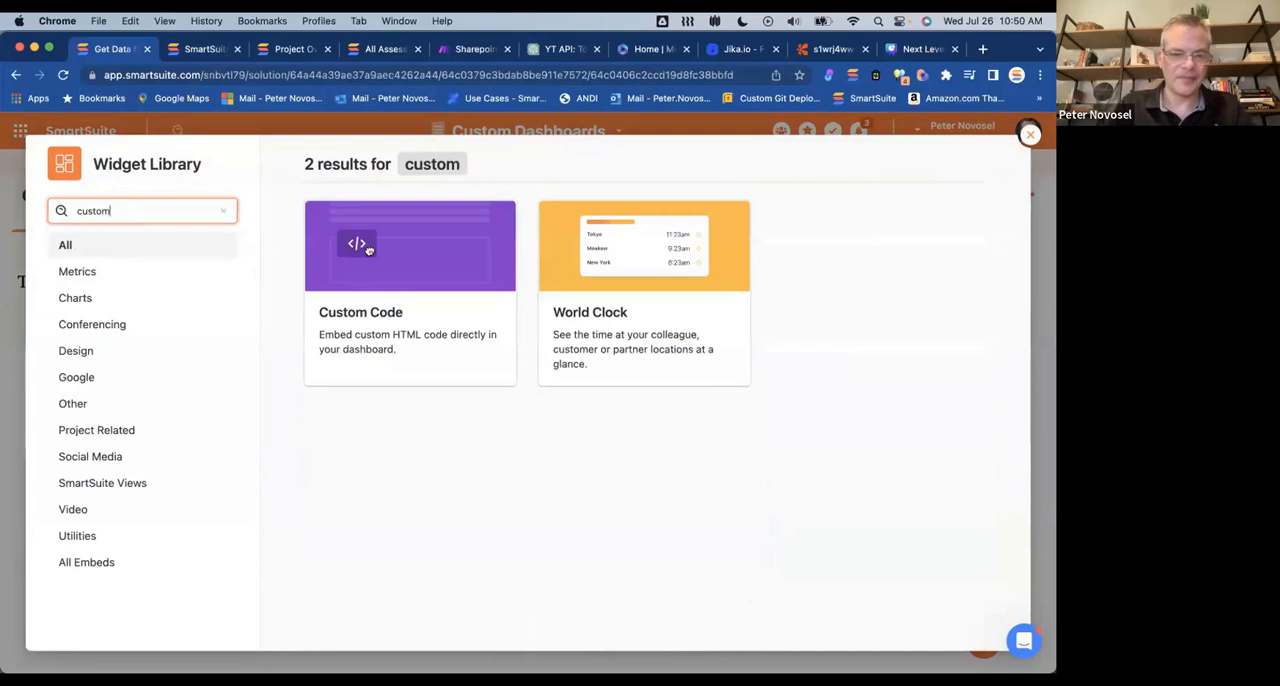
{"action": "left_click", "coordinate": [361, 312]}
{"action": "left_click", "coordinate": [806, 331]}
{"action": "key", "text": "super+v"}
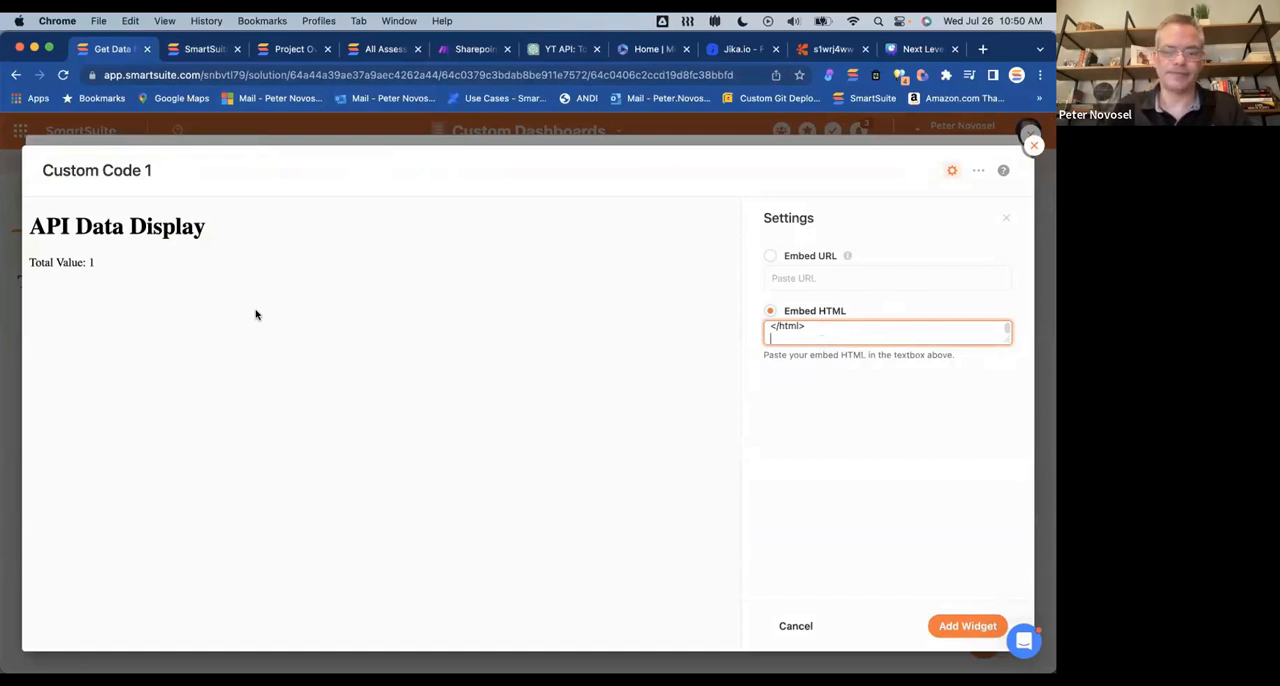
{"action": "left_click", "coordinate": [966, 626]}
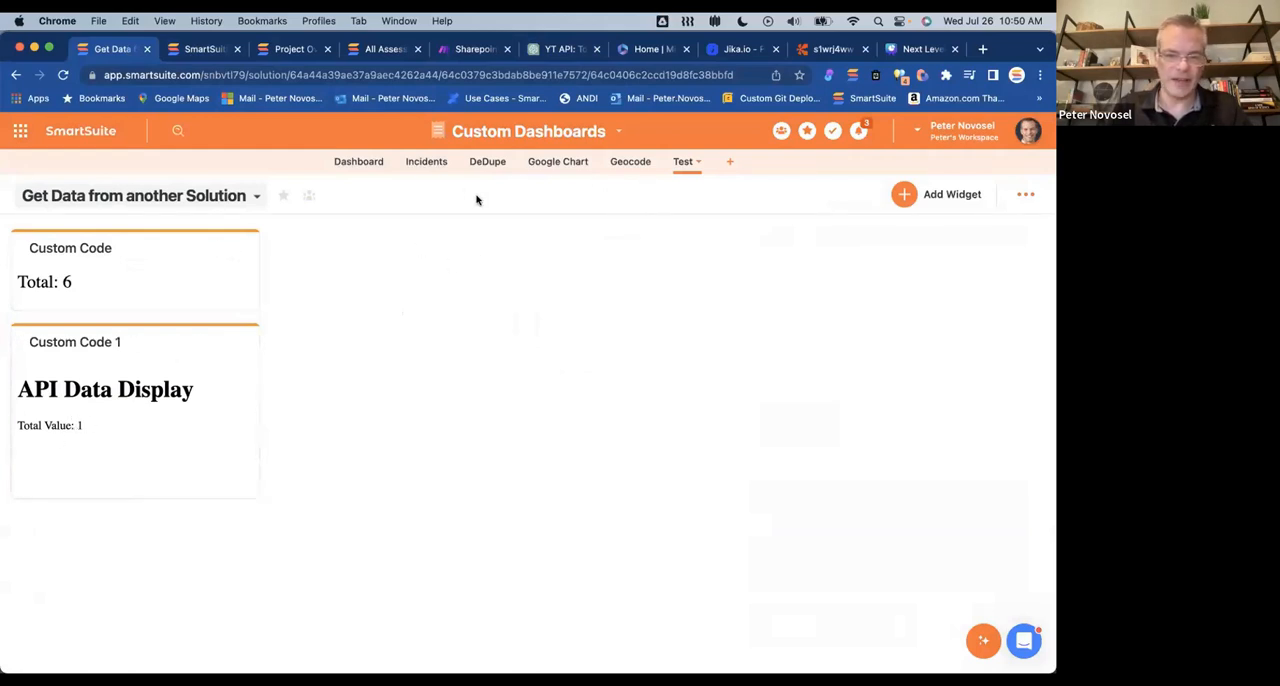
Step: View the records in the Test Data grid to compare with the widget's total, then return to the "Get Data from another Solution" dashboard
{"action": "left_click", "coordinate": [156, 201]}
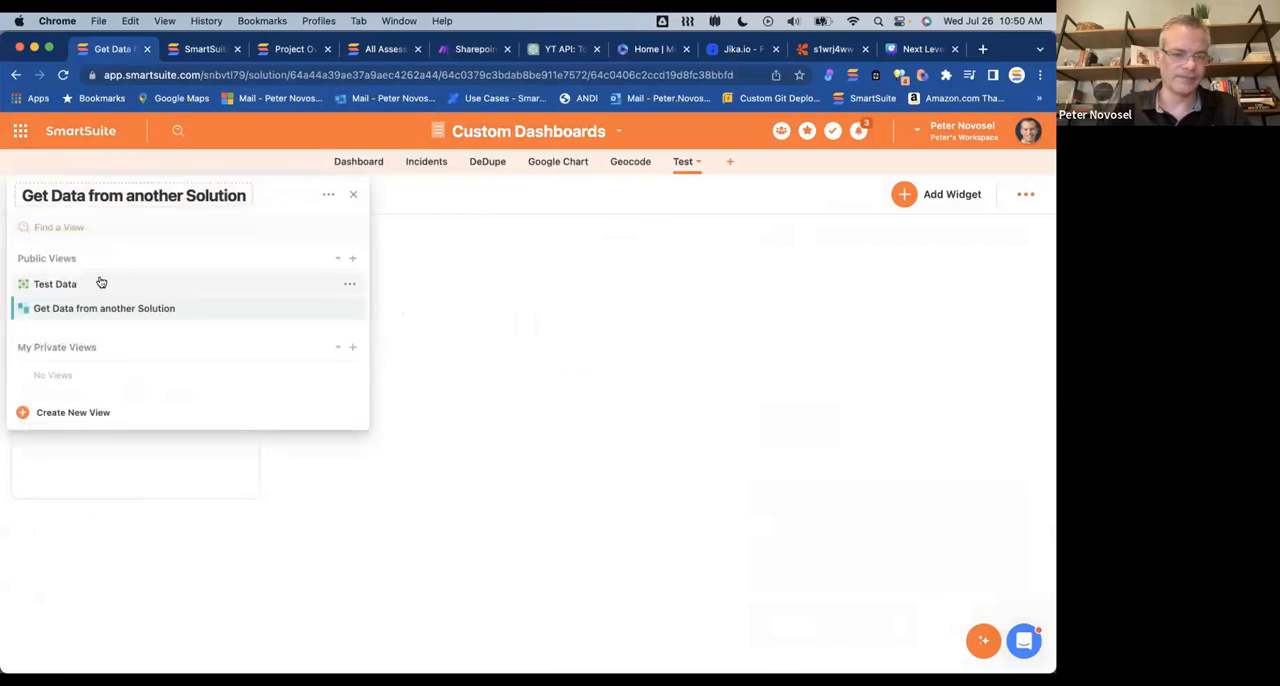
{"action": "left_click", "coordinate": [100, 283]}
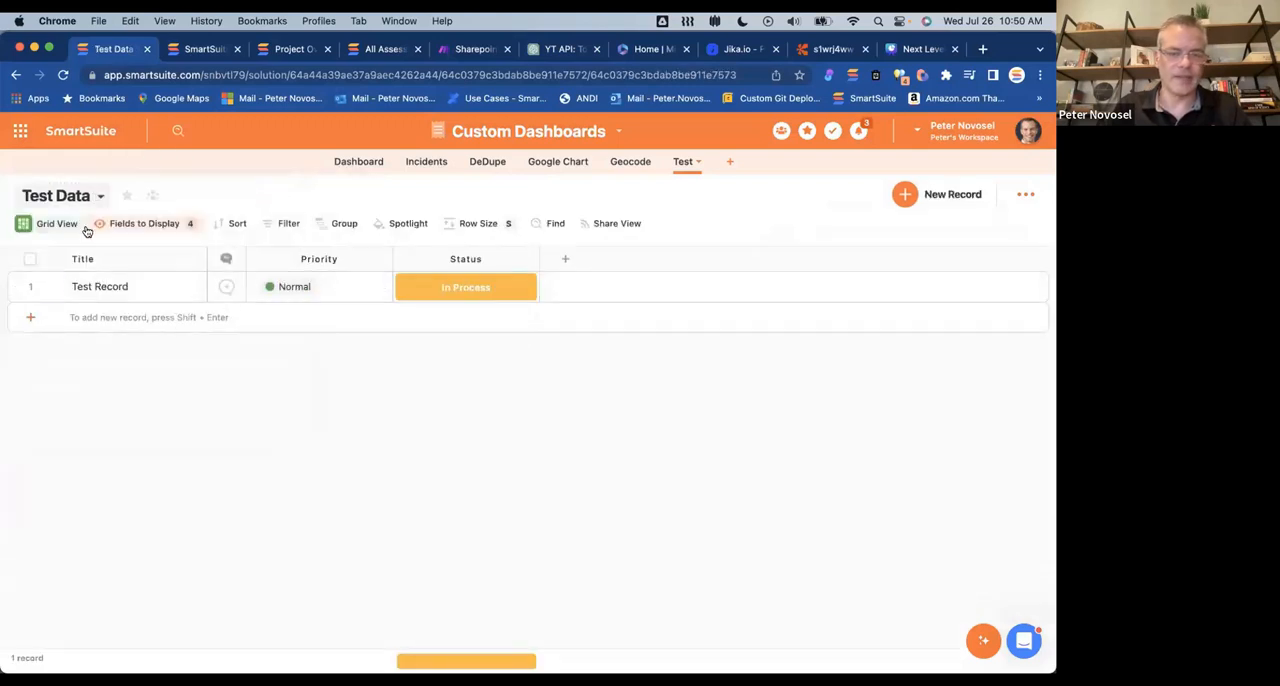
{"action": "left_click", "coordinate": [86, 196]}
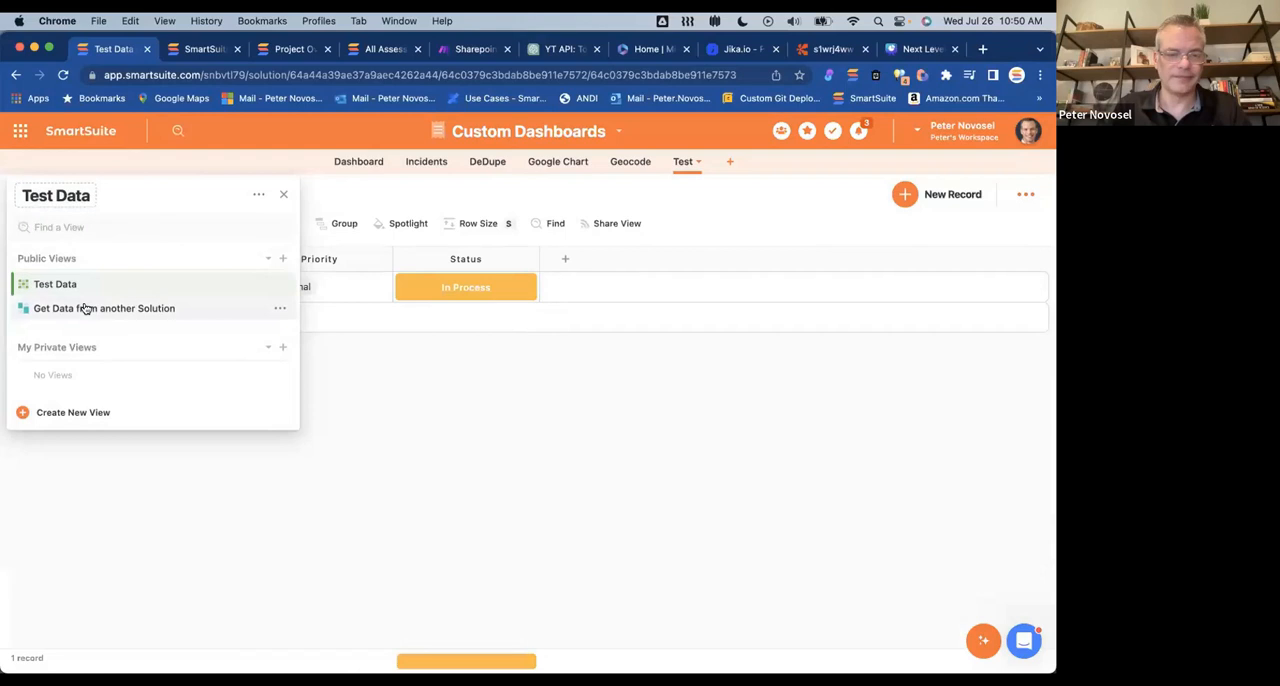
{"action": "left_click", "coordinate": [84, 308]}
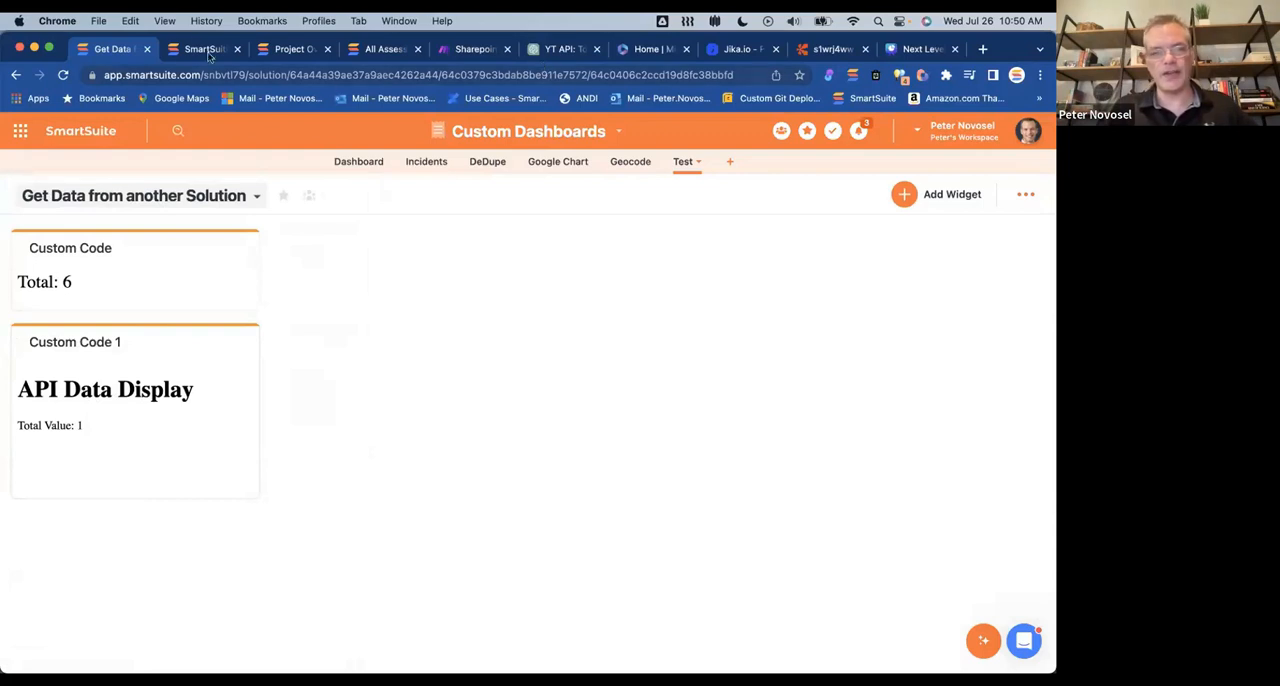
Step: Examine the generated code in ChatGPT against the API documentation, including the API URL, headers, fetch call and total value handling
{"action": "left_click", "coordinate": [557, 46]}
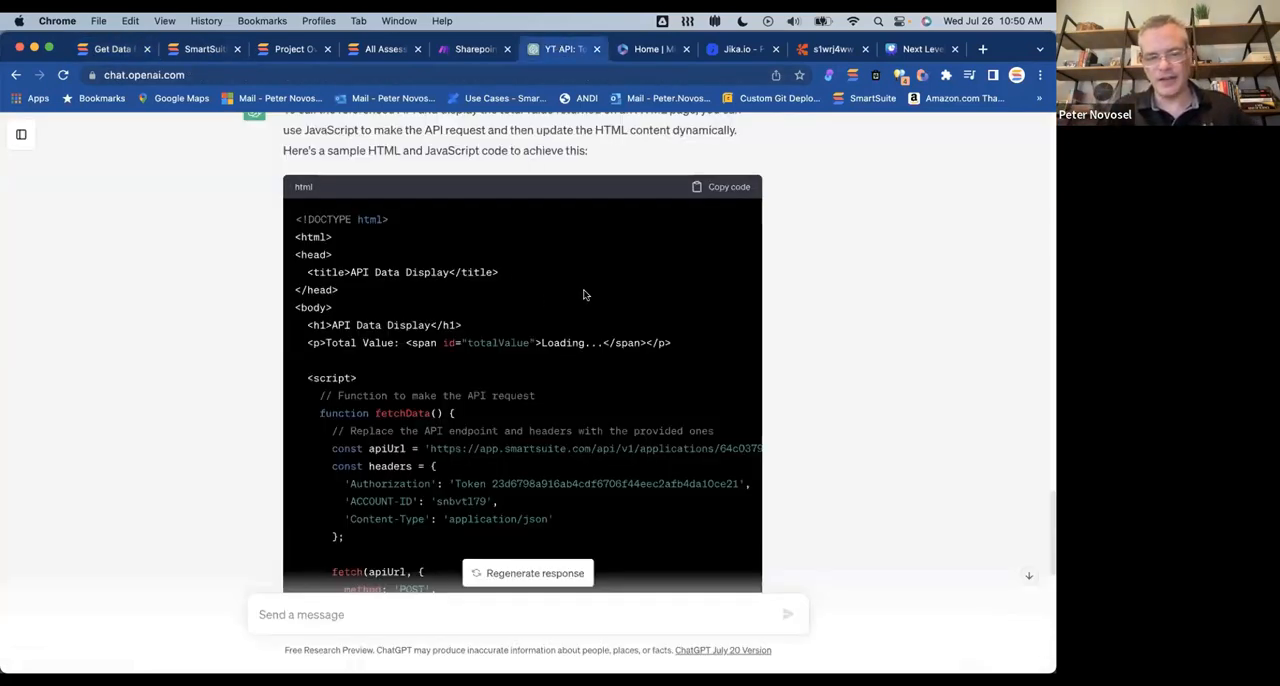
{"action": "scroll", "coordinate": [585, 294], "scroll_direction": "down", "scroll_amount": 4}
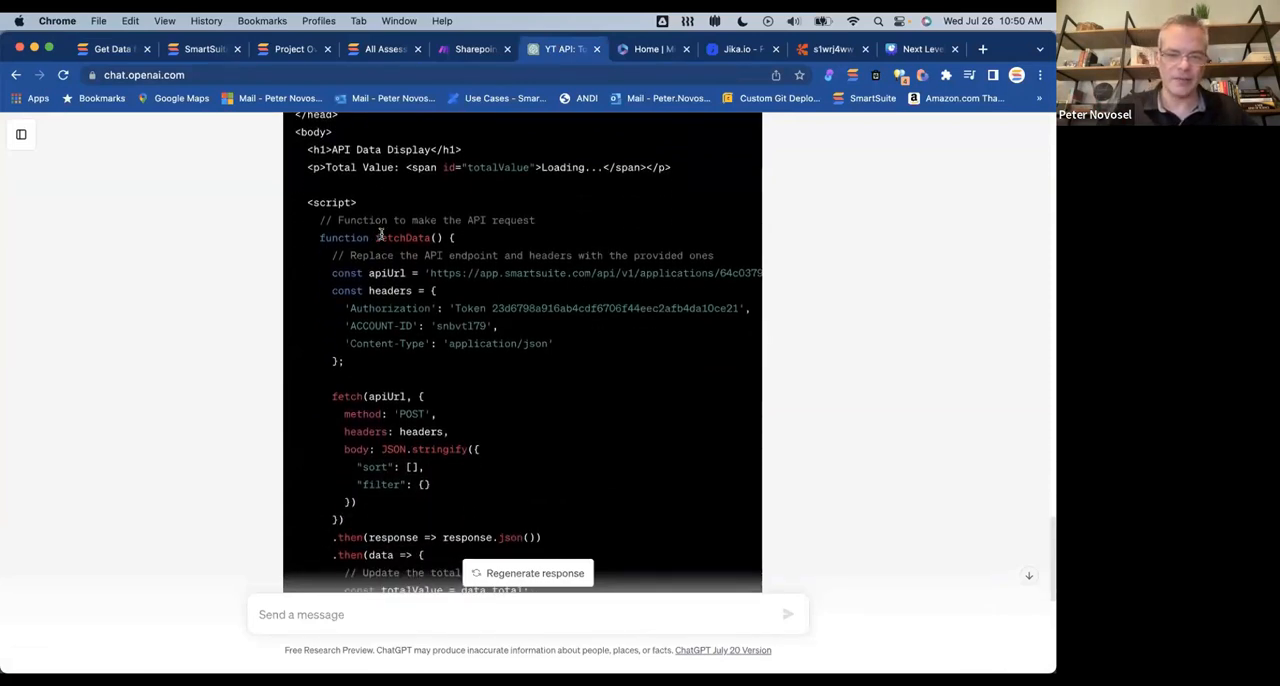
{"action": "scroll", "coordinate": [614, 303], "scroll_direction": "right", "scroll_amount": 2}
{"action": "scroll", "coordinate": [614, 303], "scroll_direction": "right", "scroll_amount": 3}
{"action": "scroll", "coordinate": [614, 303], "scroll_direction": "left", "scroll_amount": 5}
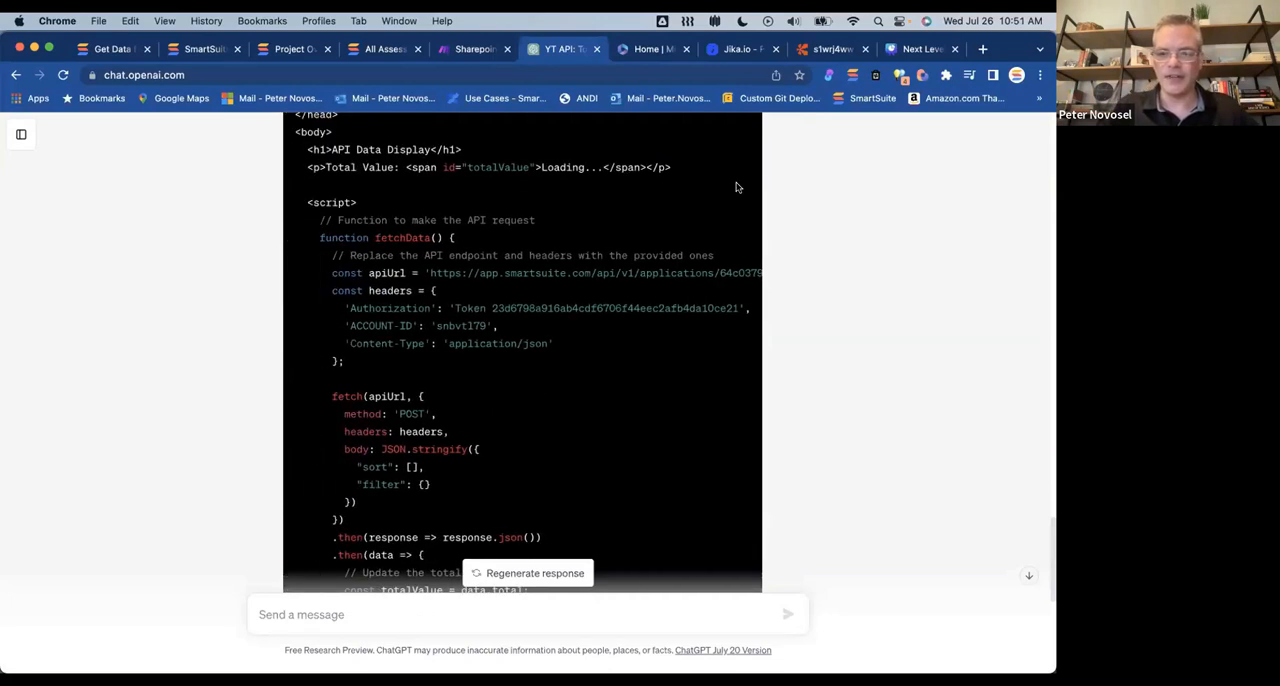
{"action": "left_click", "coordinate": [205, 49]}
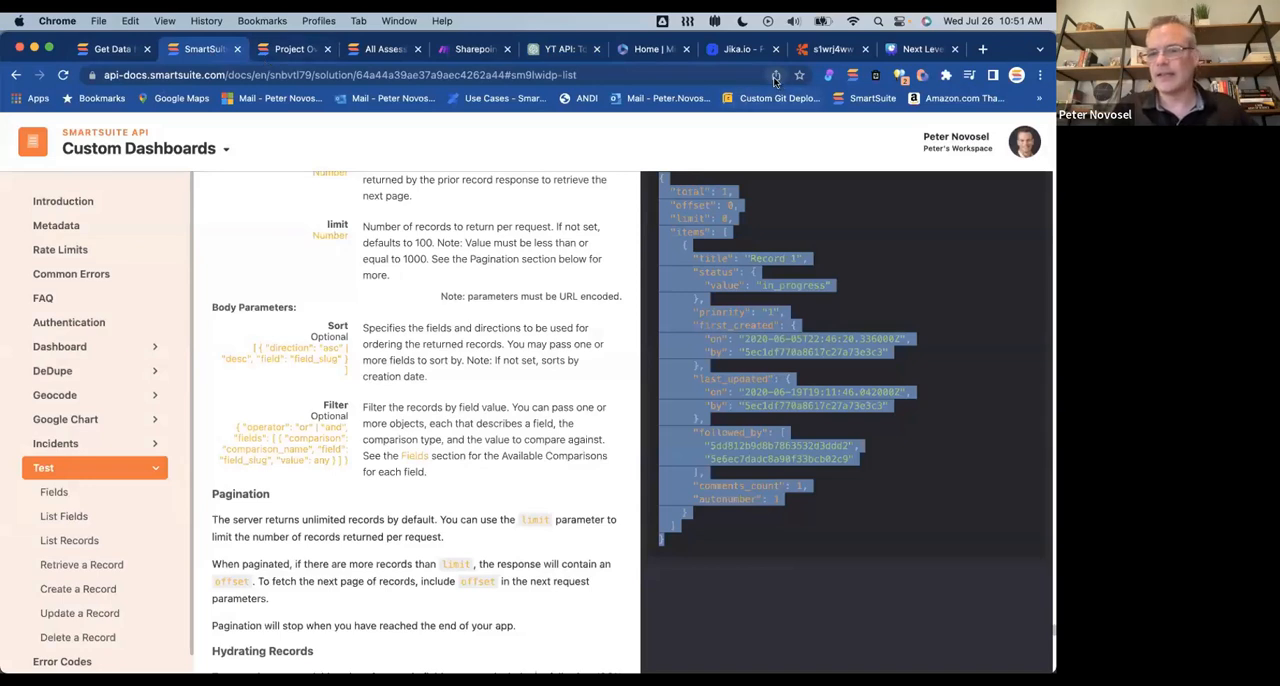
{"action": "left_click", "coordinate": [548, 48]}
{"action": "scroll", "coordinate": [500, 310], "scroll_direction": "down", "scroll_amount": 2}
{"action": "scroll", "coordinate": [497, 309], "scroll_direction": "down", "scroll_amount": 2}
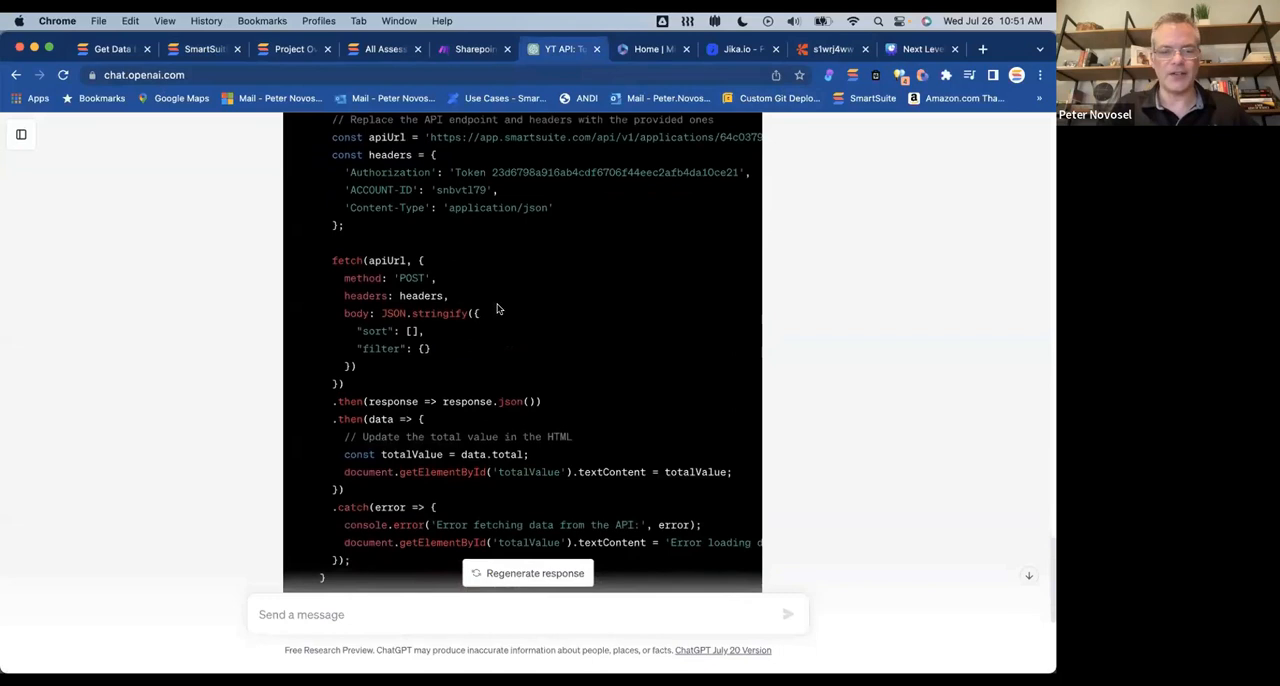
Step: Examine the rest of the generated HTML code in ChatGPT, then return to the "Get Data from another Solution" dashboard in SmartSuite
{"action": "scroll", "coordinate": [495, 318], "scroll_direction": "down", "scroll_amount": 4}
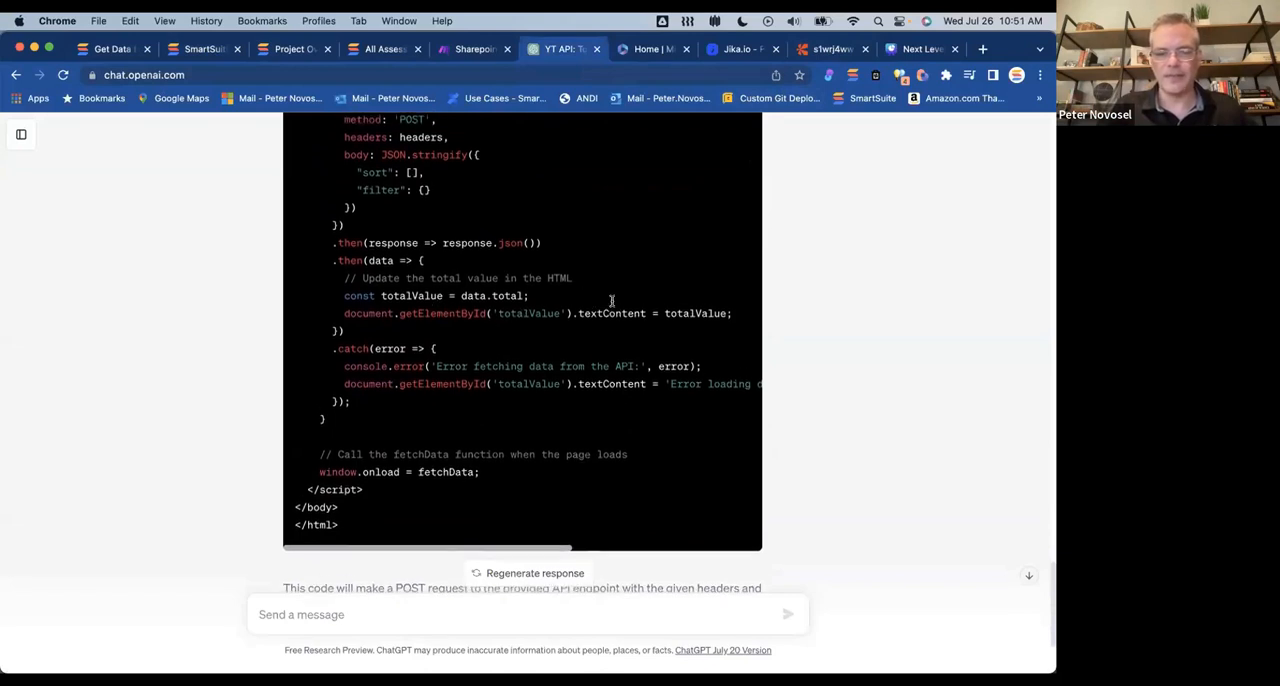
{"action": "scroll", "coordinate": [612, 302], "scroll_direction": "down", "scroll_amount": 3}
{"action": "scroll", "coordinate": [348, 375], "scroll_direction": "up", "scroll_amount": 10}
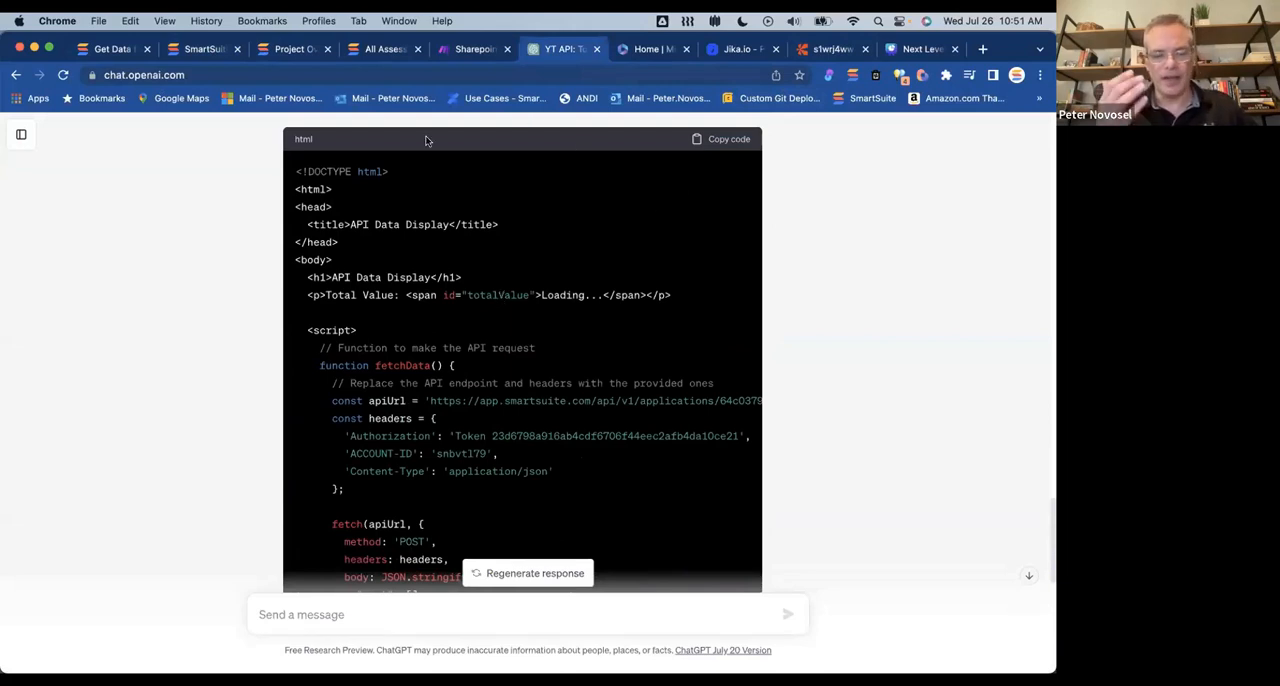
{"action": "scroll", "coordinate": [519, 270], "scroll_direction": "down", "scroll_amount": 5}
{"action": "scroll", "coordinate": [519, 270], "scroll_direction": "down", "scroll_amount": 2}
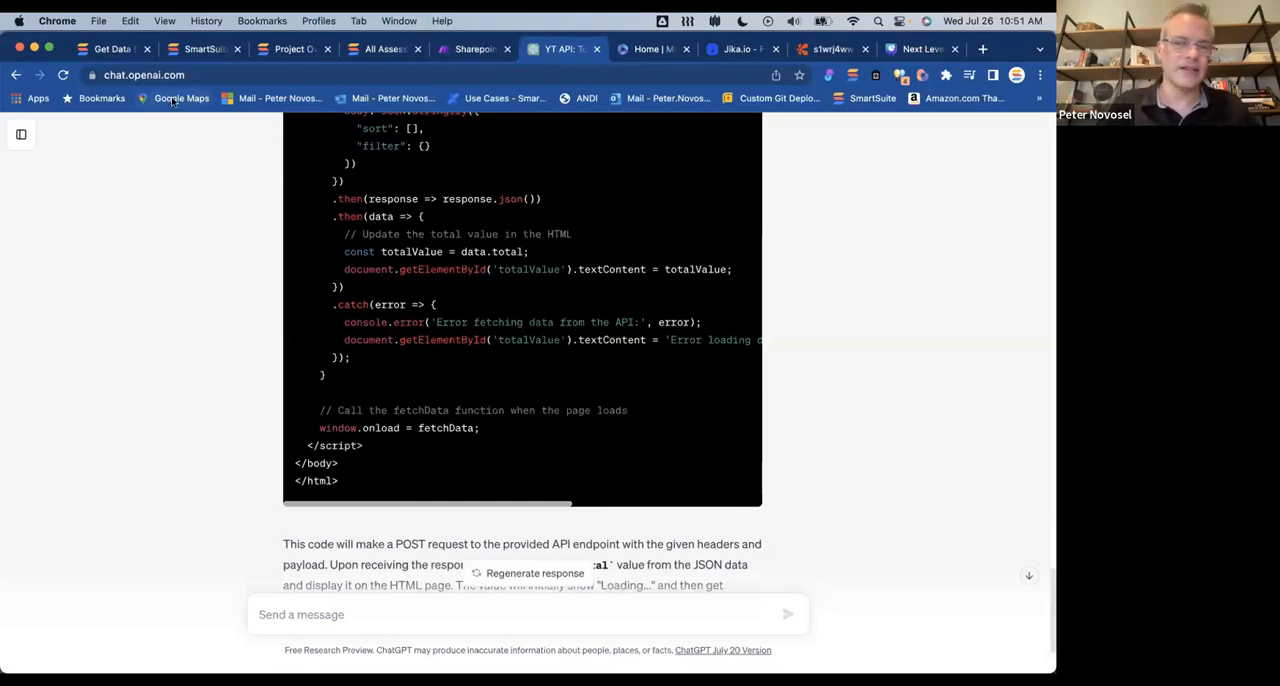
{"action": "left_click", "coordinate": [192, 50]}
{"action": "left_click", "coordinate": [108, 48]}
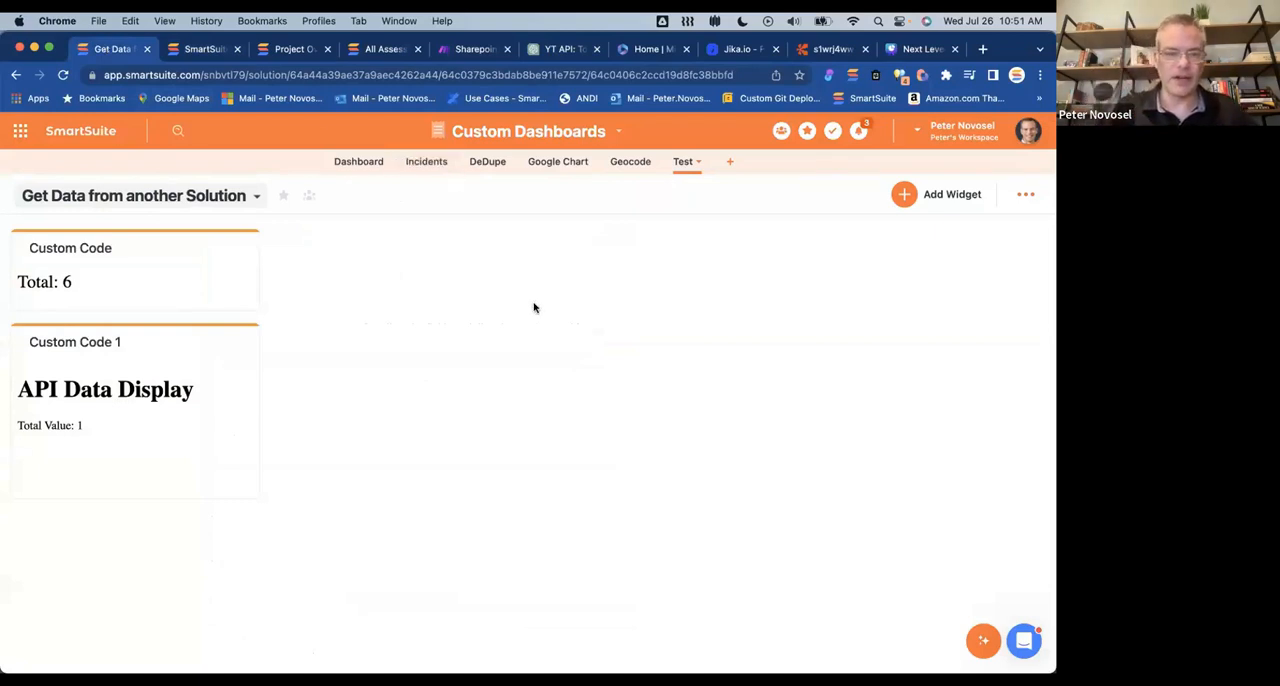
Step: Open the #002: NIST 800-39 Assessment form in the SCF 2022.2 Library solution and look through its control questions and comment fields
{"action": "left_click", "coordinate": [382, 46]}
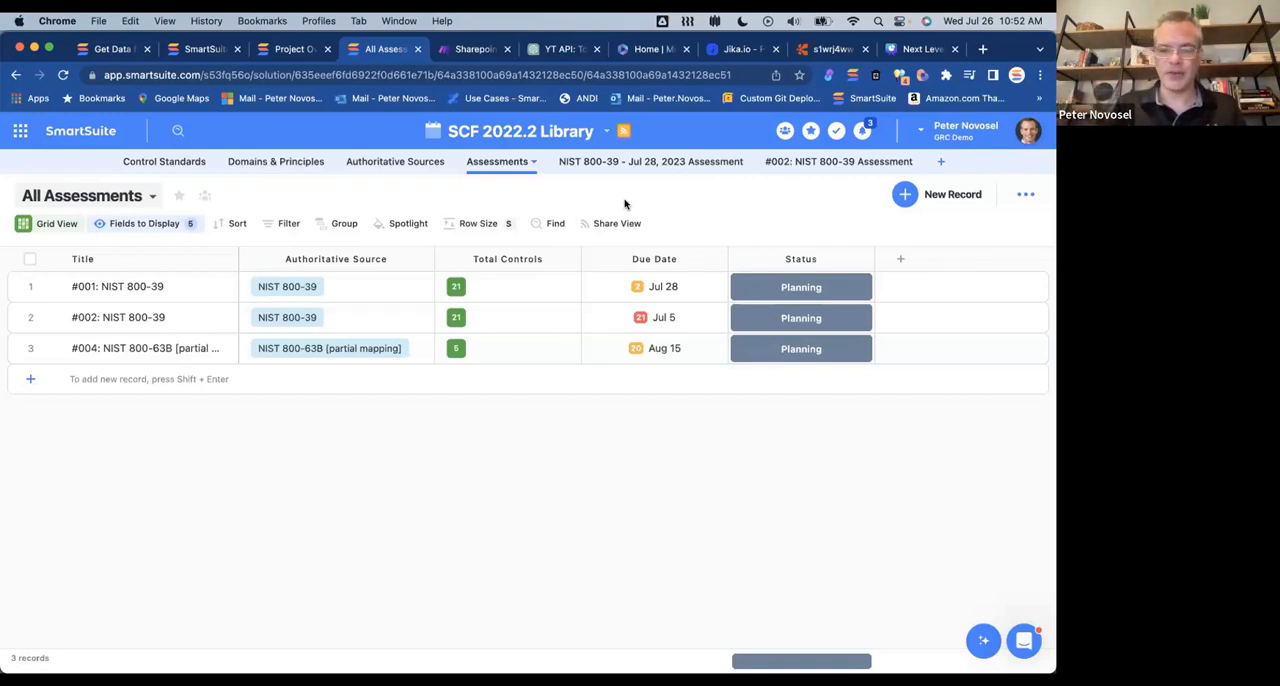
{"action": "left_click", "coordinate": [816, 163]}
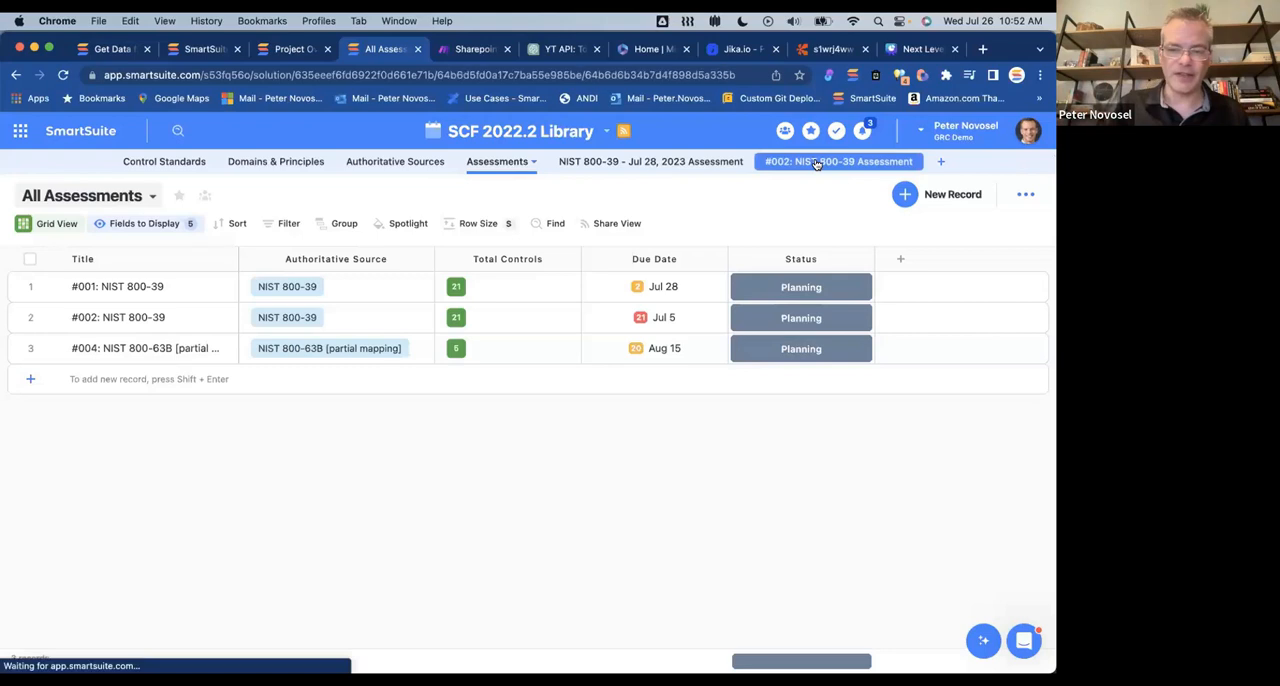
{"action": "scroll", "coordinate": [523, 320], "scroll_direction": "down", "scroll_amount": 5}
{"action": "scroll", "coordinate": [523, 320], "scroll_direction": "down", "scroll_amount": 4}
{"action": "scroll", "coordinate": [524, 321], "scroll_direction": "down", "scroll_amount": 1}
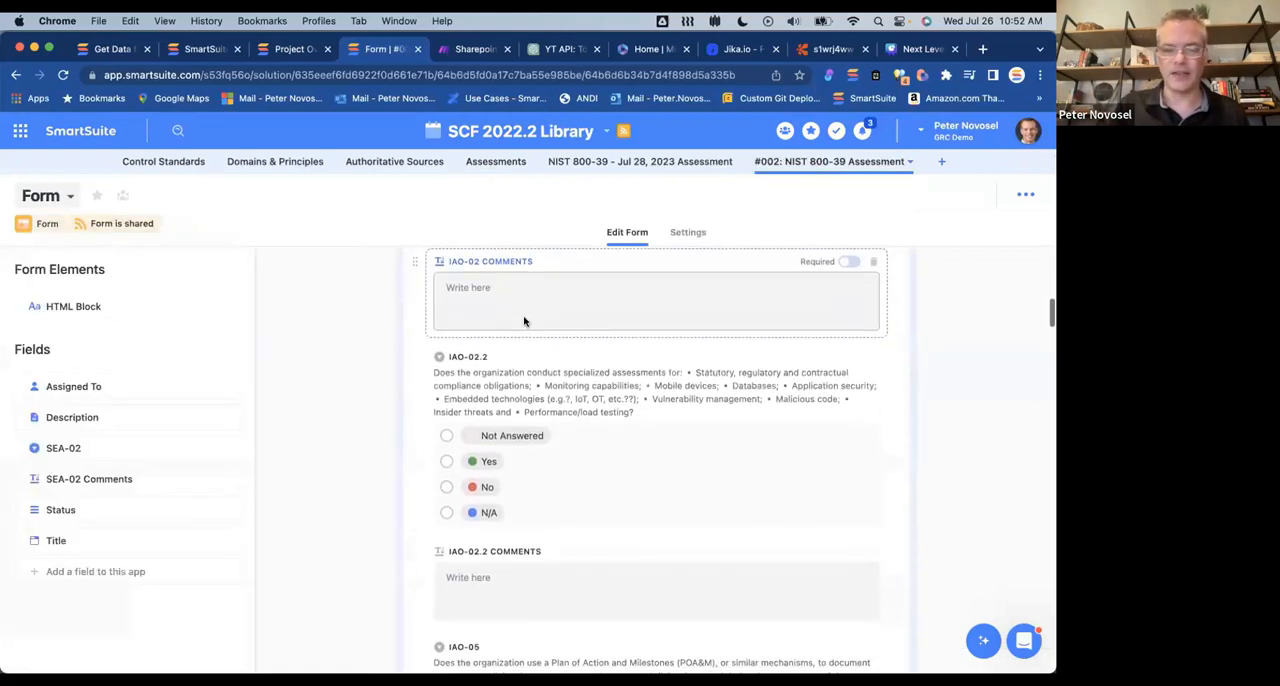
{"action": "scroll", "coordinate": [500, 390], "scroll_direction": "down", "scroll_amount": 1}
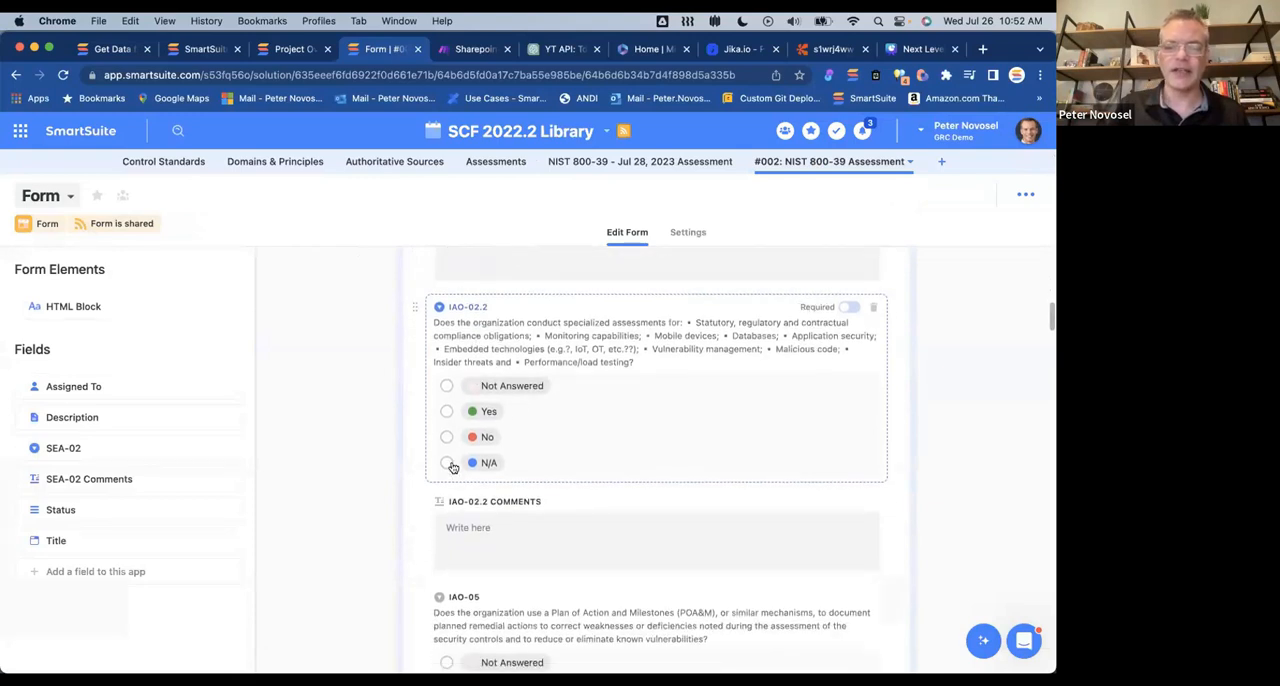
{"action": "scroll", "coordinate": [461, 418], "scroll_direction": "down", "scroll_amount": 2}
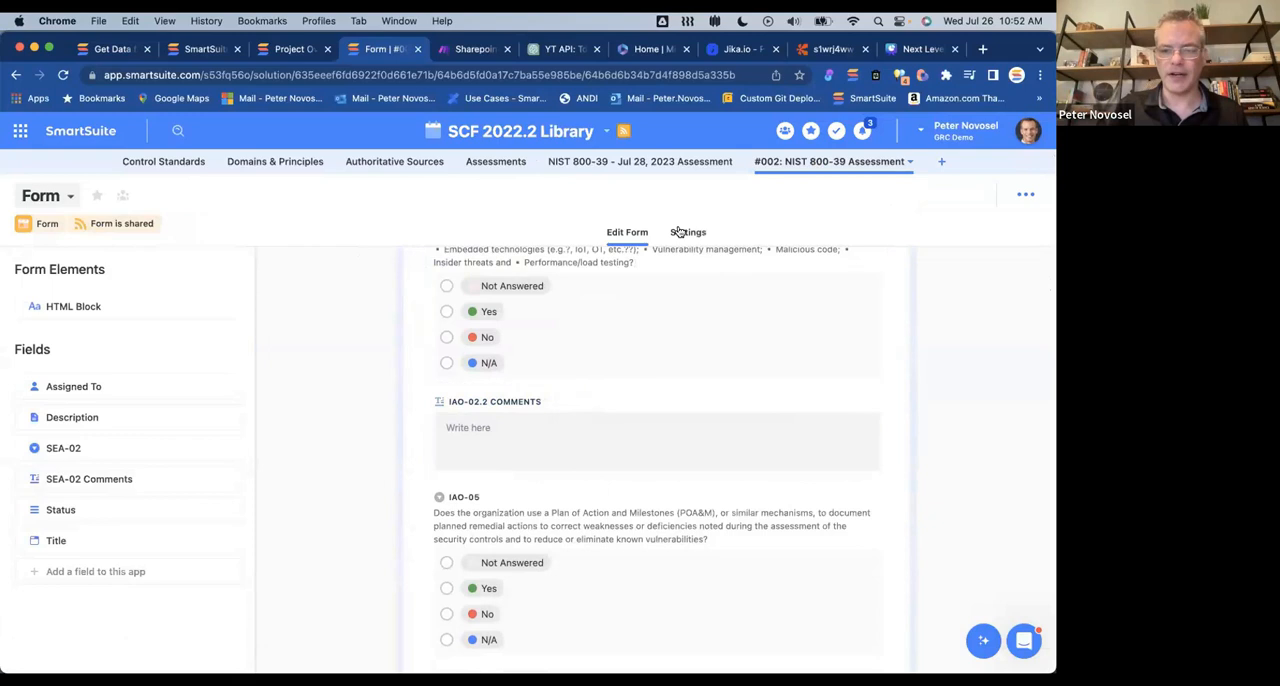
Step: Open the Assessment Generator dashboard of the Assessments app and select test plan #002: NIST 800-39 in its custom-code widget
{"action": "left_click", "coordinate": [496, 163]}
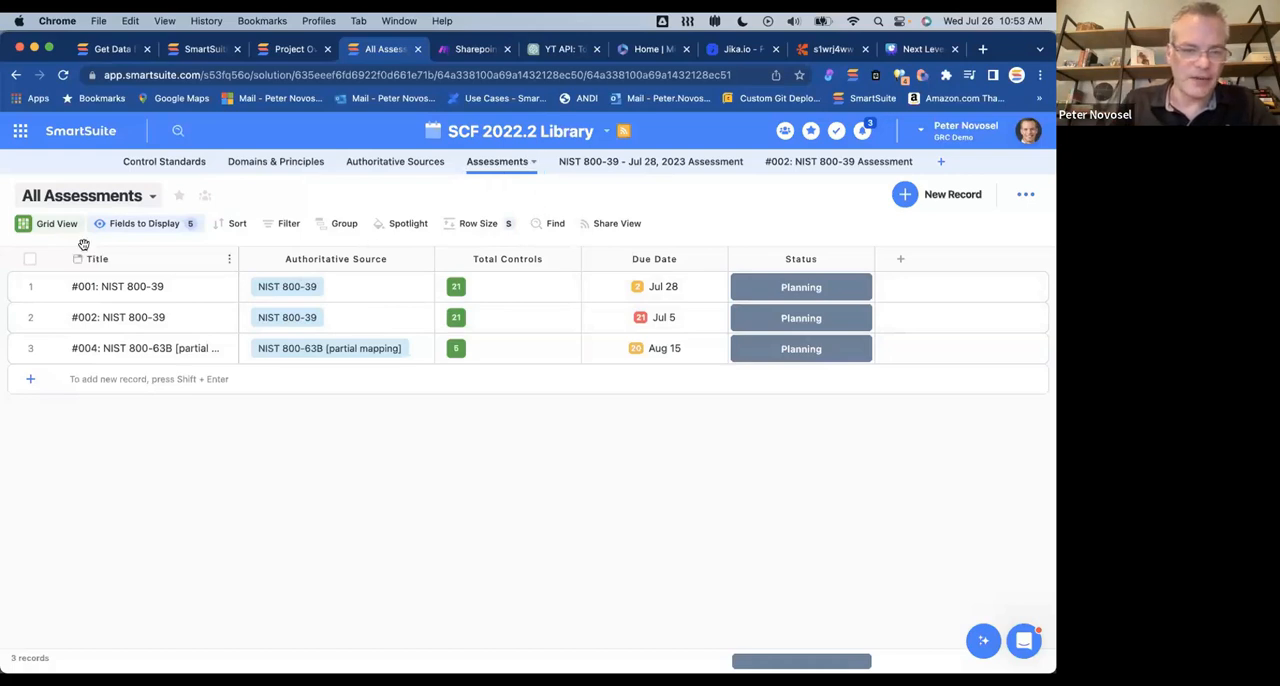
{"action": "left_click", "coordinate": [152, 195]}
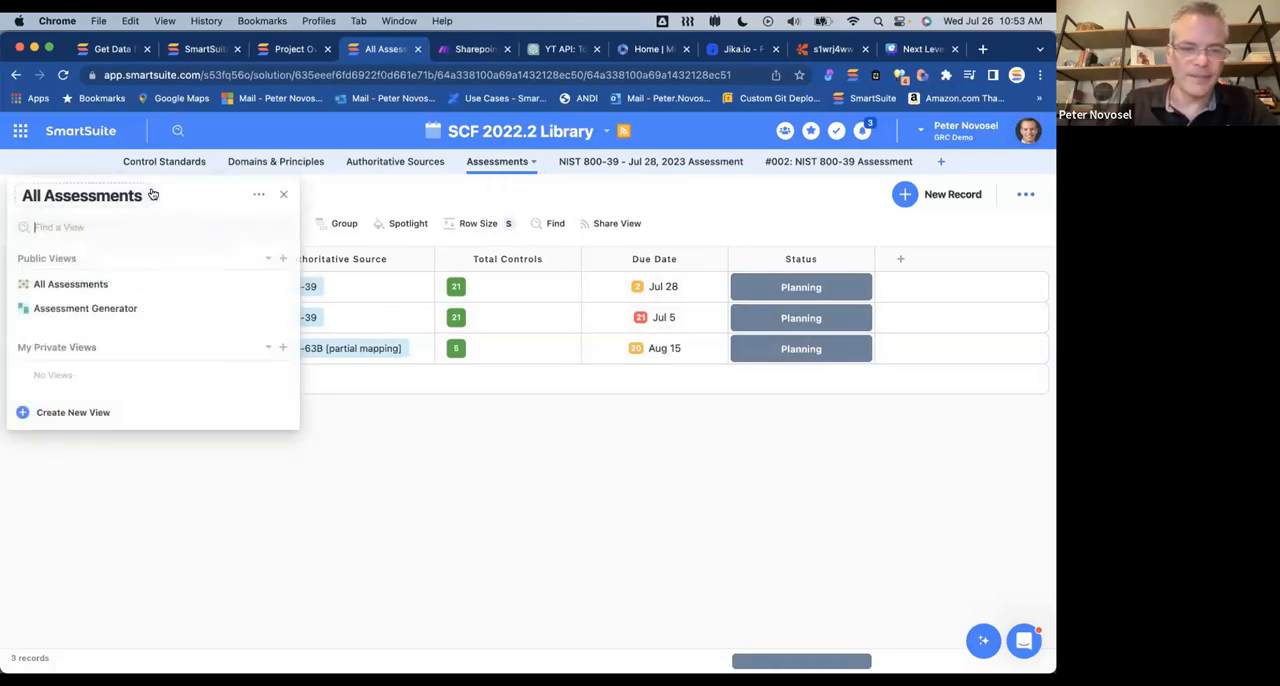
{"action": "left_click", "coordinate": [56, 312]}
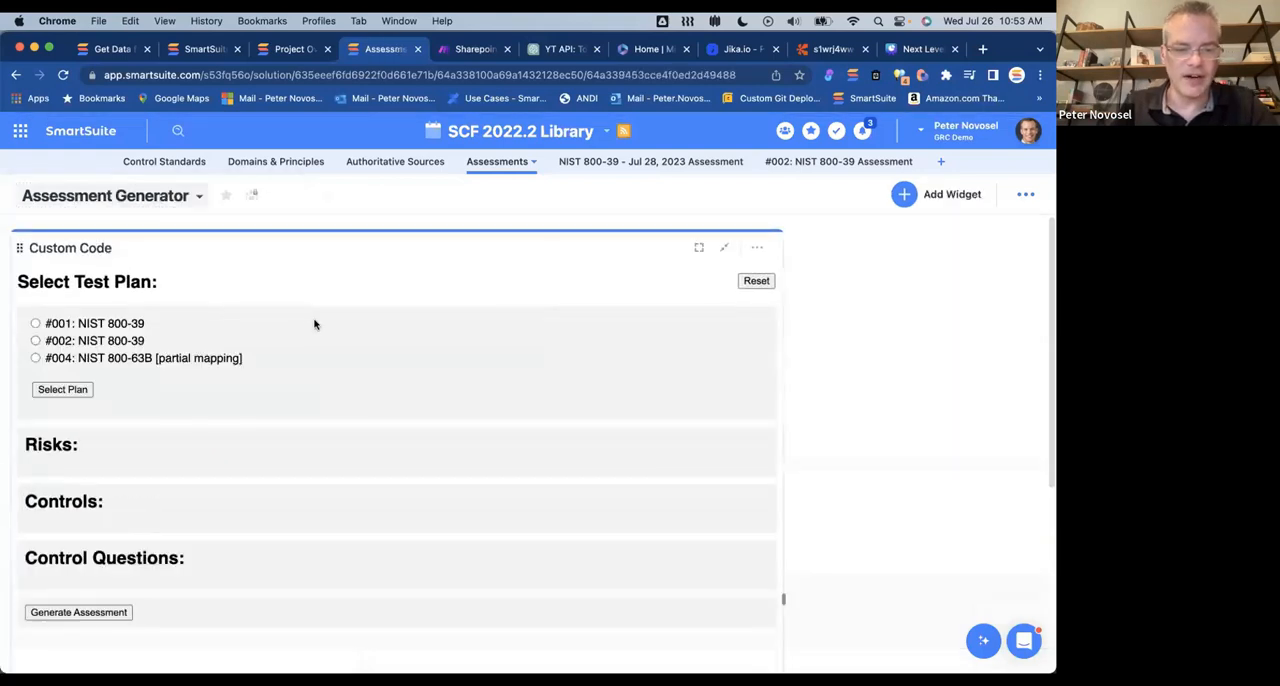
{"action": "left_click", "coordinate": [35, 341]}
{"action": "scroll", "coordinate": [373, 368], "scroll_direction": "down", "scroll_amount": 1}
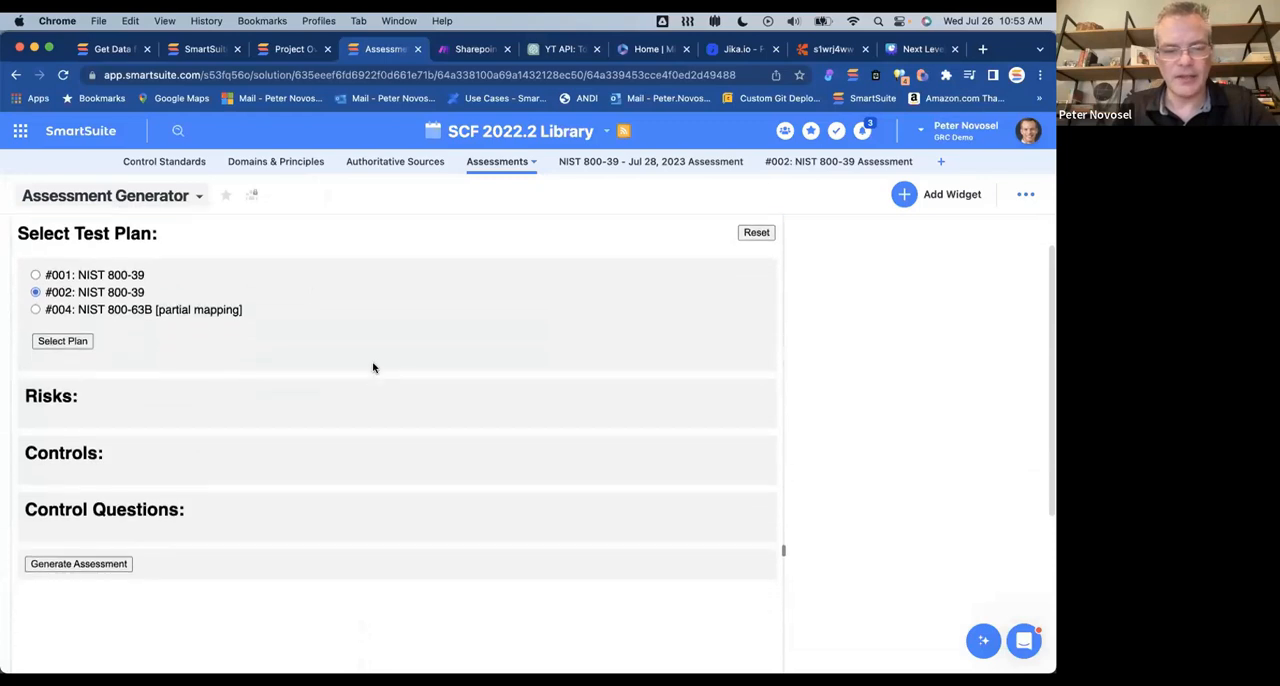
{"action": "left_click", "coordinate": [62, 341]}
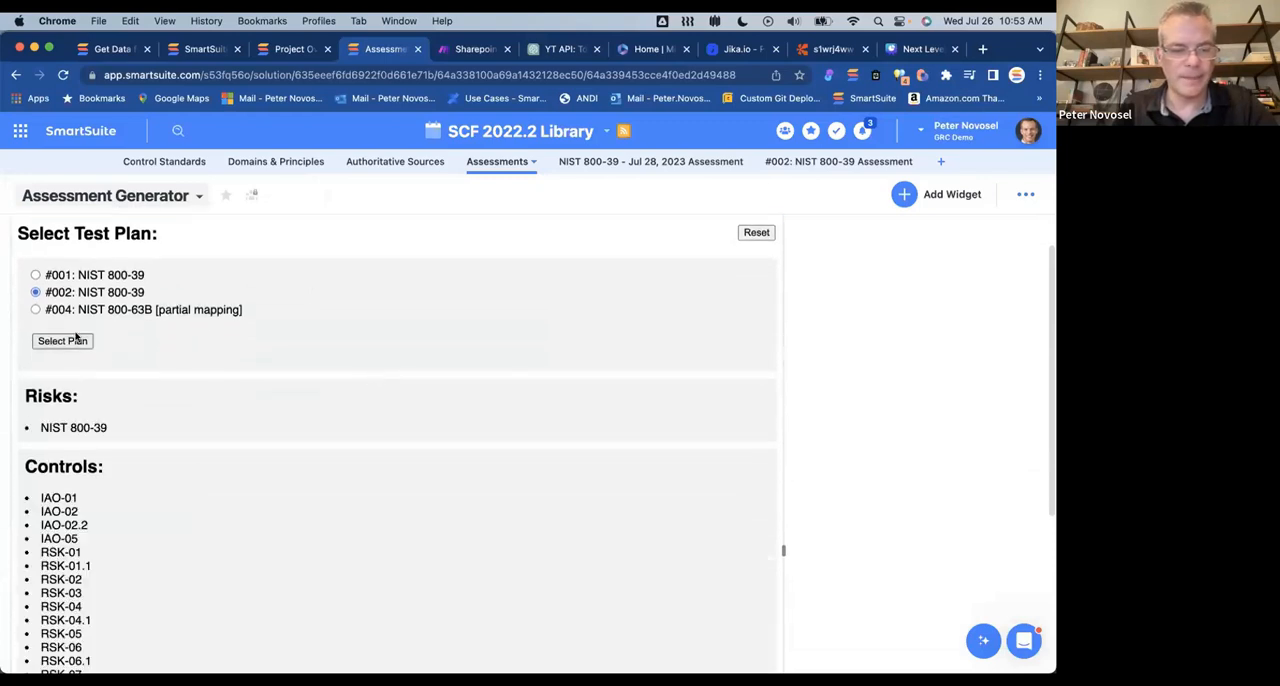
Step: Review the plan's listed controls and control questions in the widget, then generate the assessment
{"action": "scroll", "coordinate": [200, 366], "scroll_direction": "down", "scroll_amount": 3}
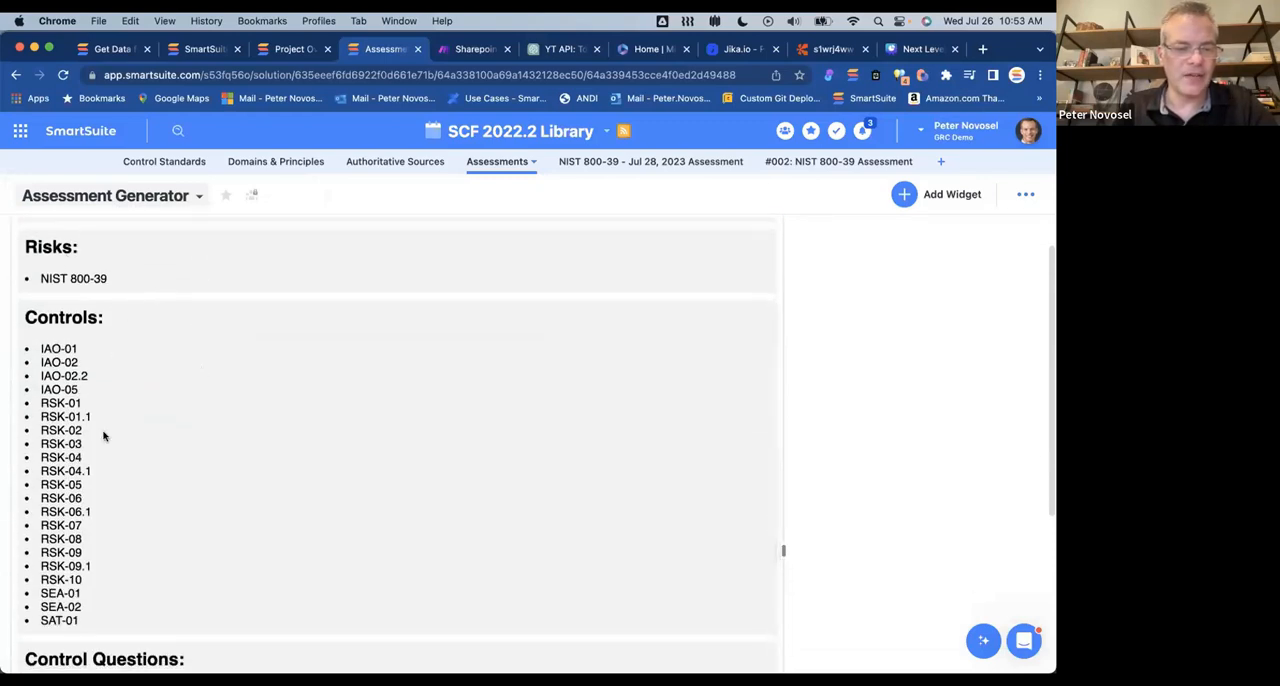
{"action": "scroll", "coordinate": [109, 362], "scroll_direction": "down", "scroll_amount": 5}
{"action": "scroll", "coordinate": [112, 420], "scroll_direction": "down", "scroll_amount": 5}
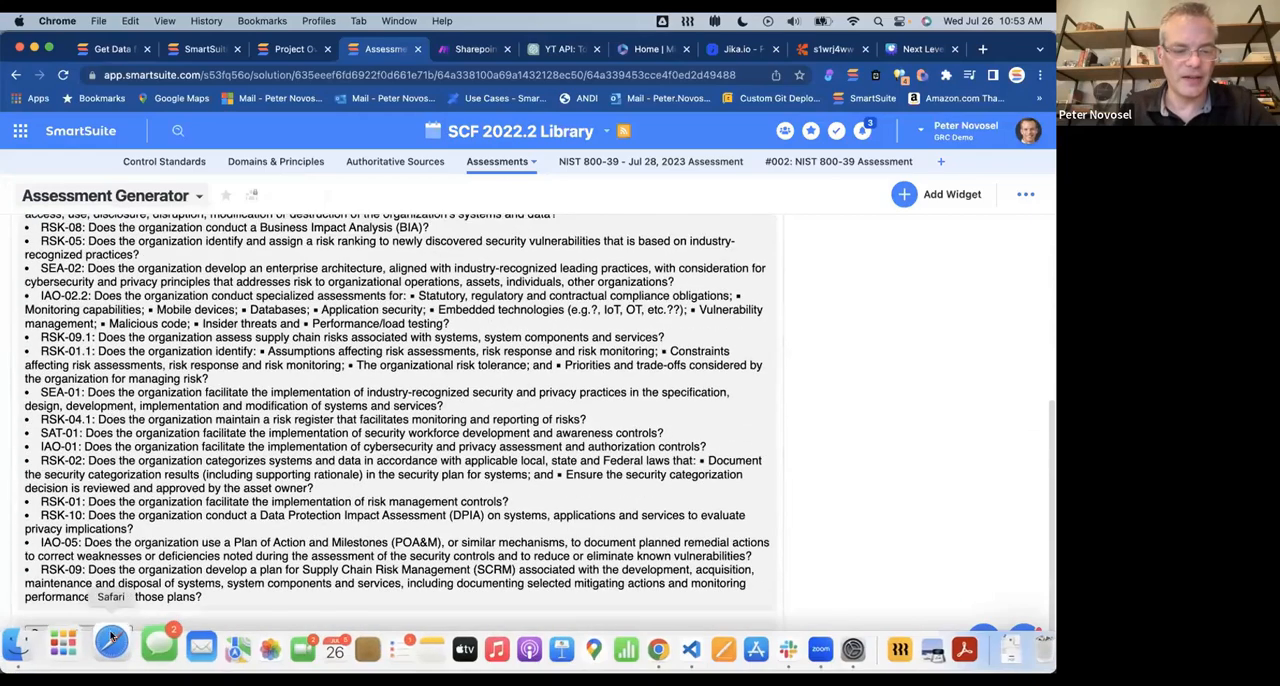
{"action": "left_click", "coordinate": [109, 634]}
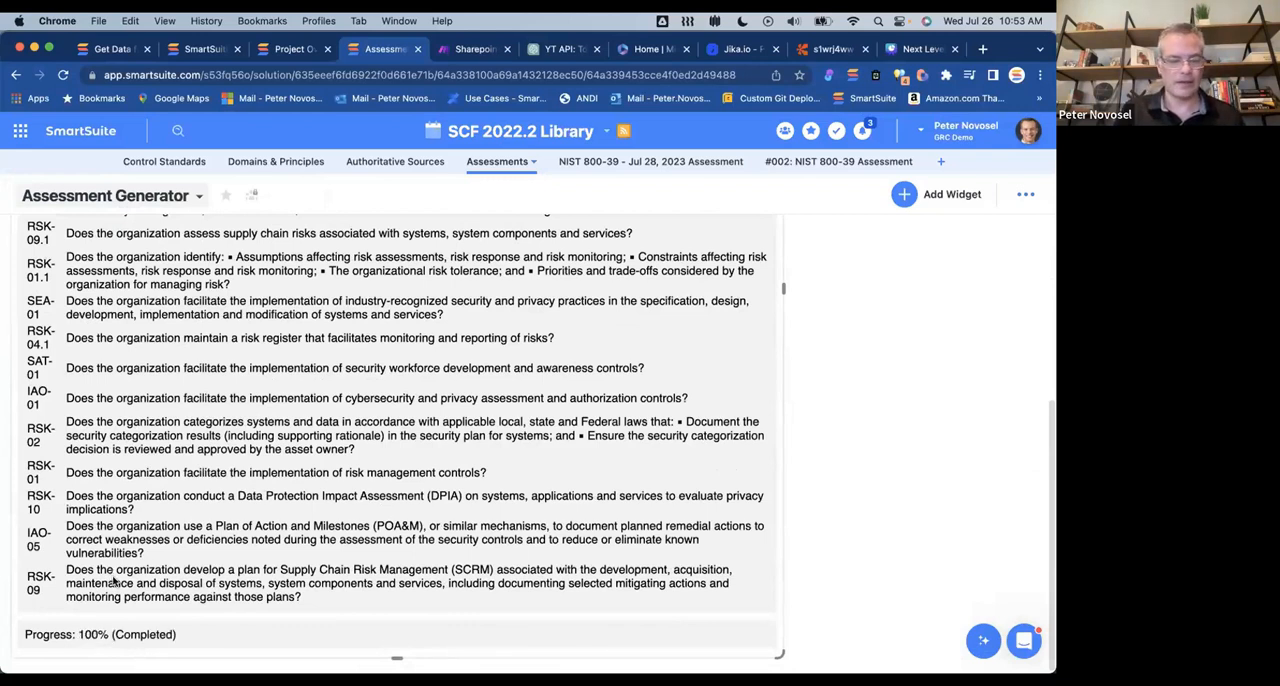
Step: Open the #002: NIST 800-39 Assessment app, reload the page and switch from its form to the Grid View
{"action": "left_click", "coordinate": [825, 162]}
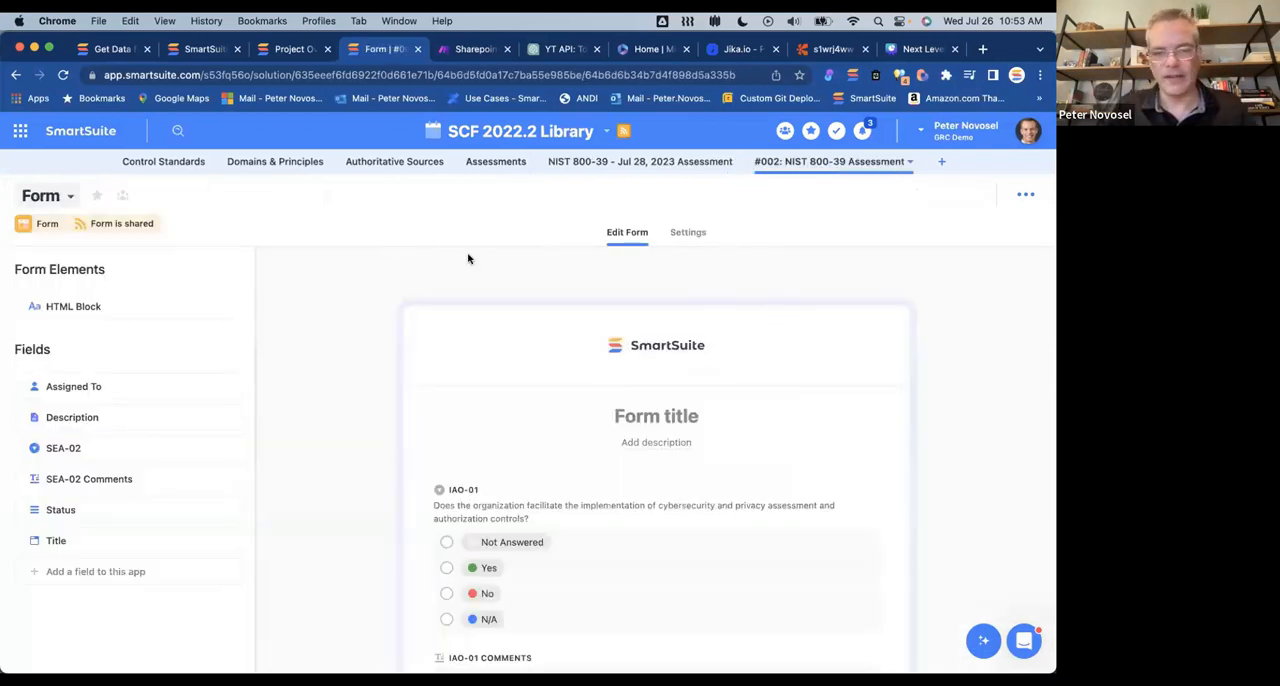
{"action": "key", "text": "super+r"}
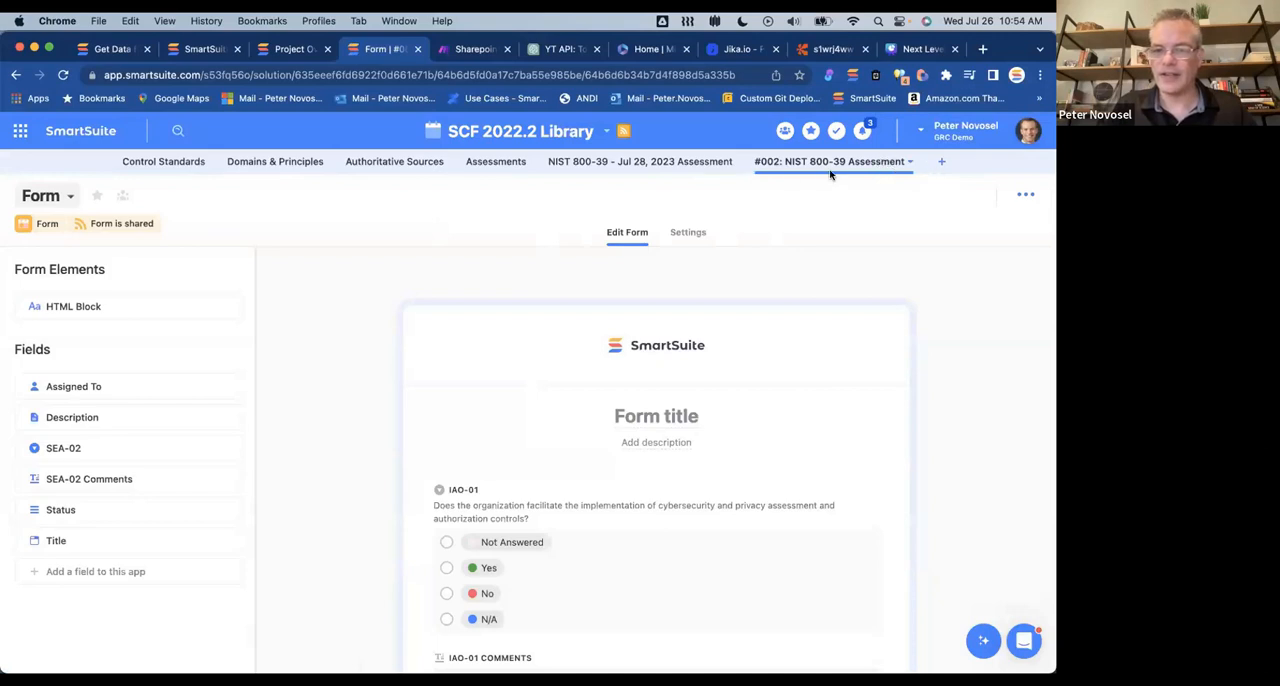
{"action": "left_click", "coordinate": [70, 197]}
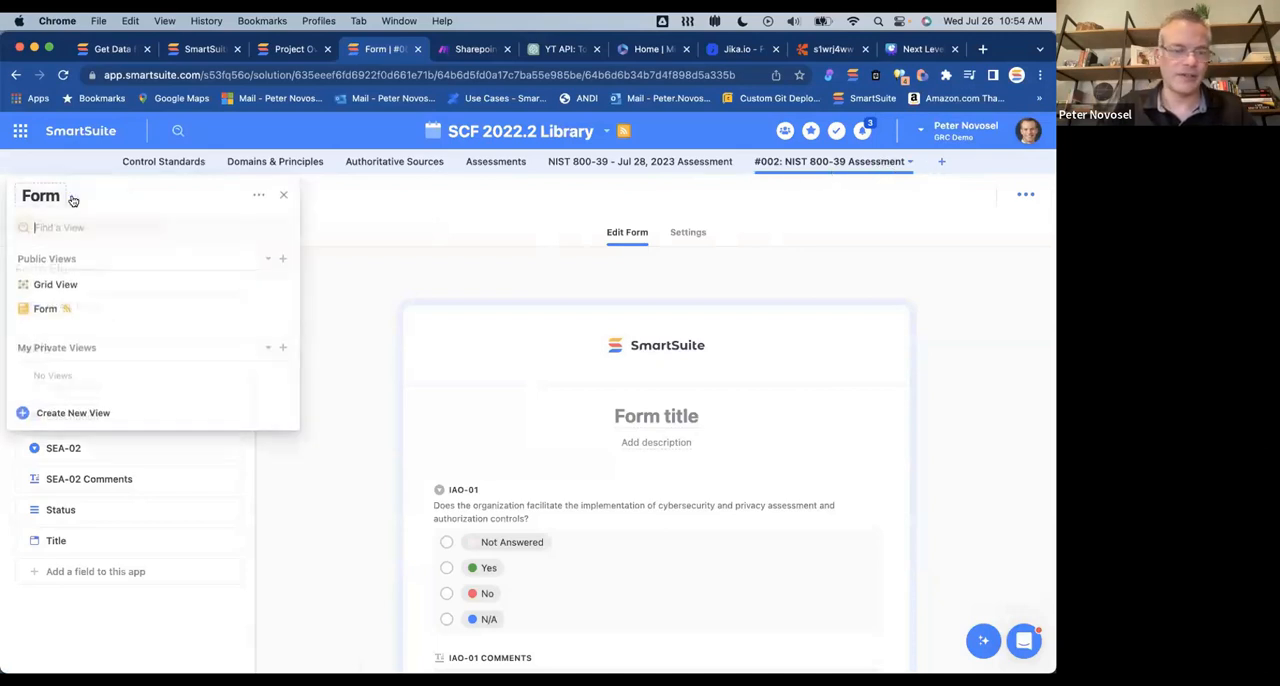
{"action": "left_click", "coordinate": [55, 284]}
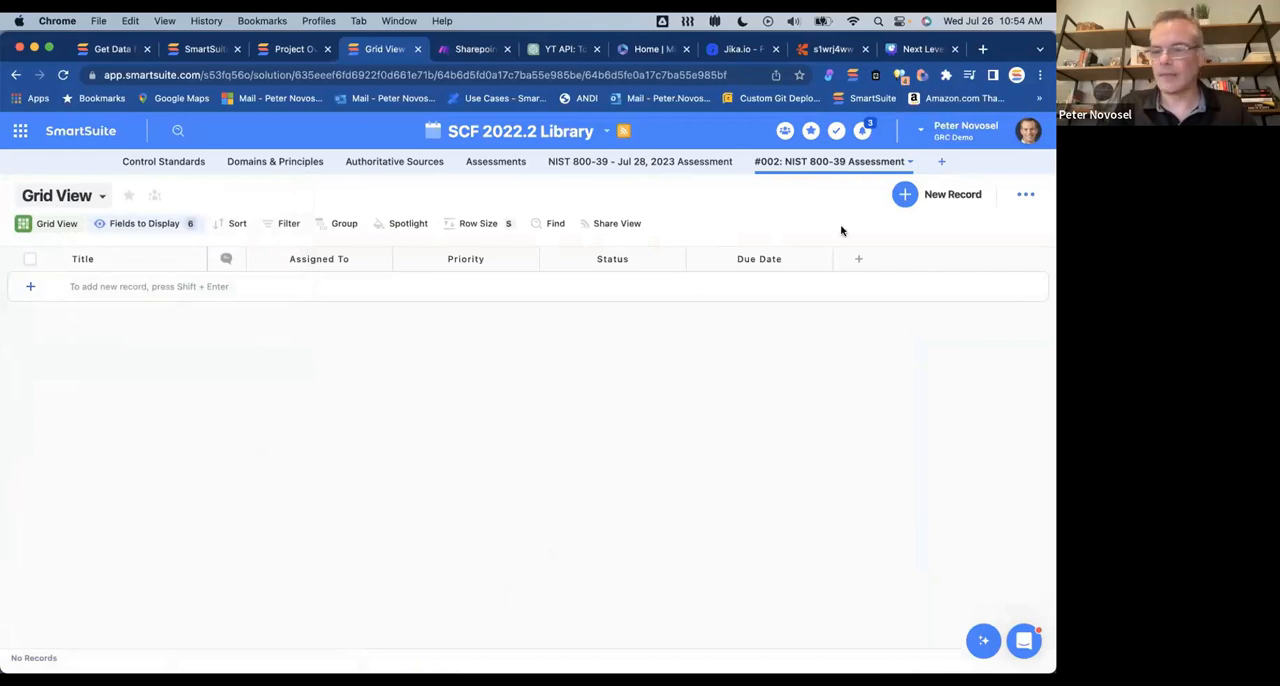
Step: Start a new assessment record and inspect the help text in the IAO-01 field's settings
{"action": "left_click", "coordinate": [905, 194]}
{"action": "scroll", "coordinate": [535, 305], "scroll_direction": "down", "scroll_amount": 2}
{"action": "scroll", "coordinate": [535, 305], "scroll_direction": "down", "scroll_amount": 4}
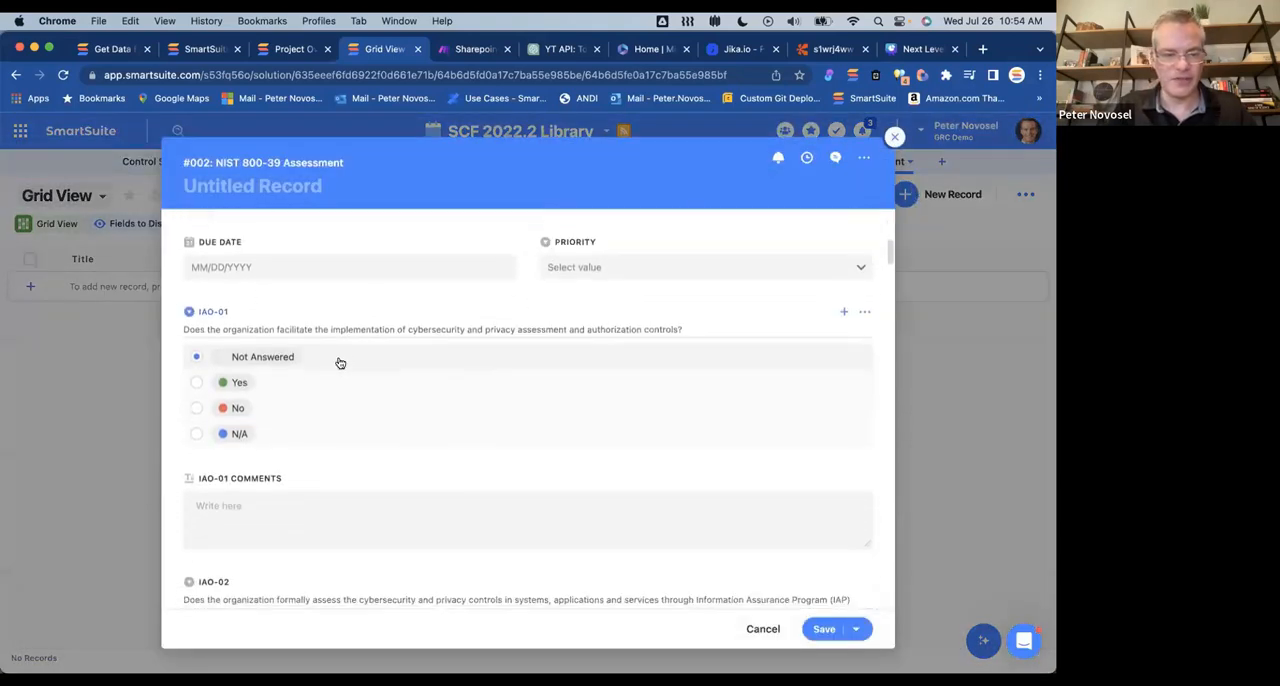
{"action": "scroll", "coordinate": [340, 363], "scroll_direction": "down", "scroll_amount": 1}
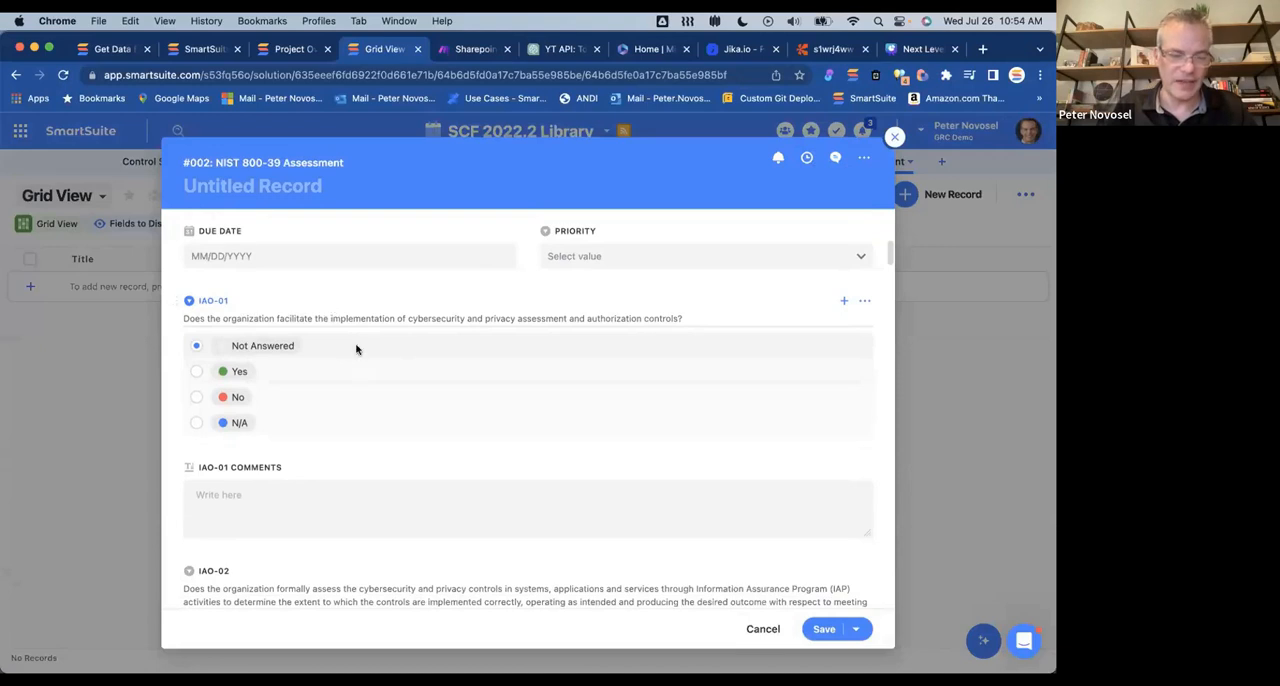
{"action": "left_click", "coordinate": [865, 302]}
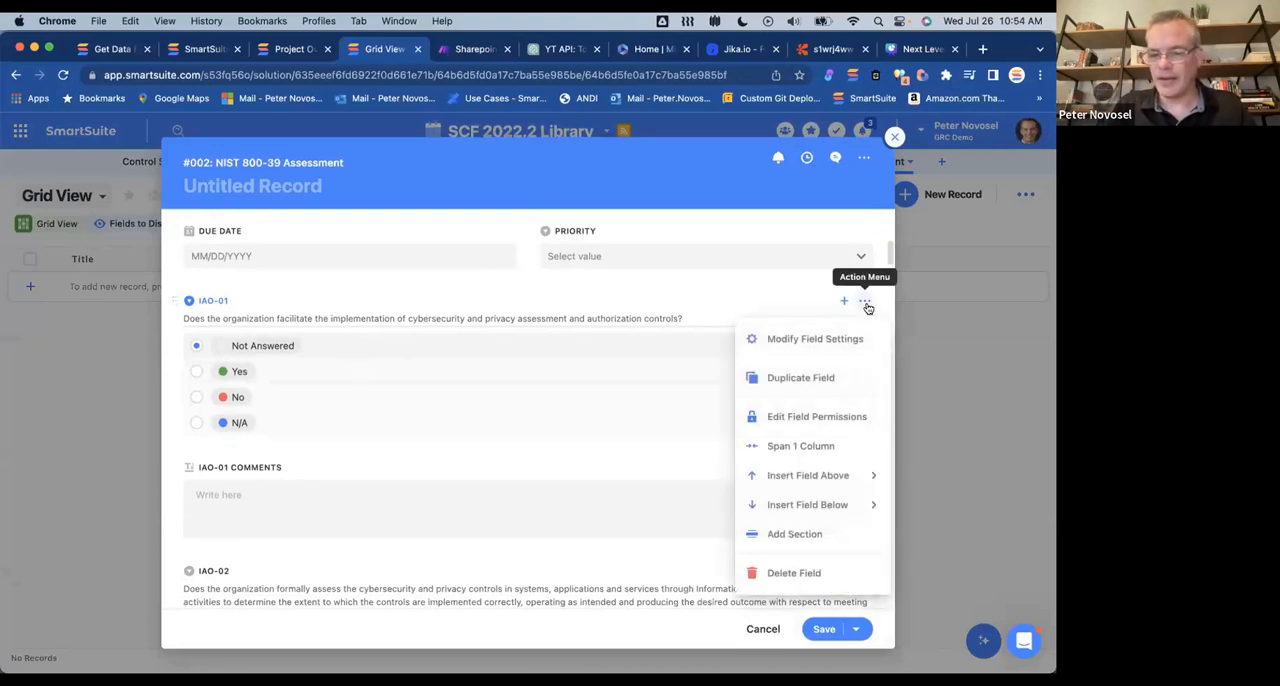
{"action": "left_click", "coordinate": [815, 339]}
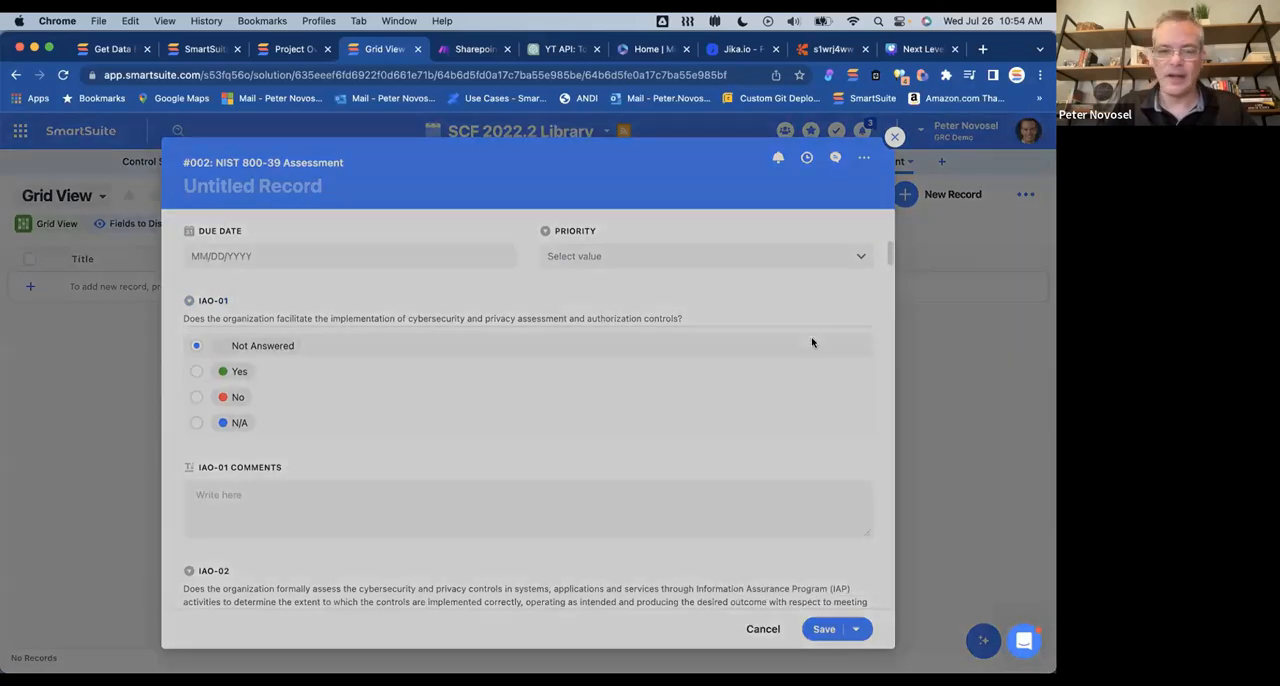
{"action": "left_click", "coordinate": [520, 288]}
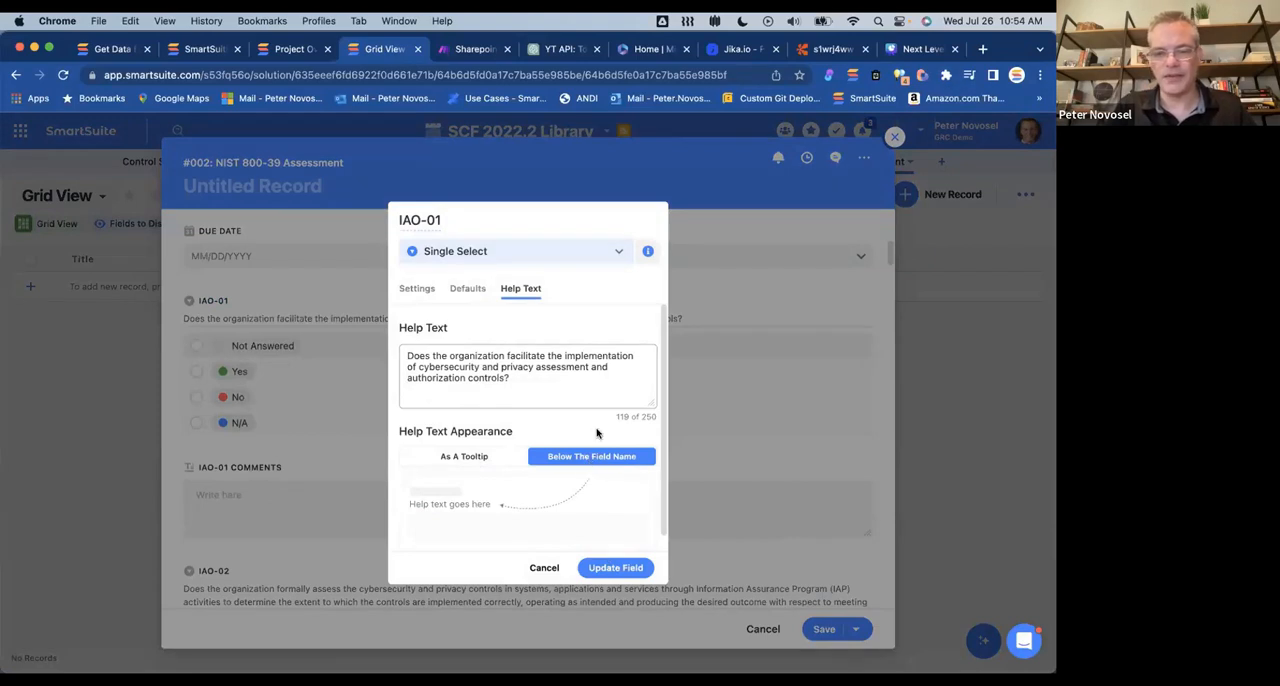
{"action": "left_click", "coordinate": [771, 296]}
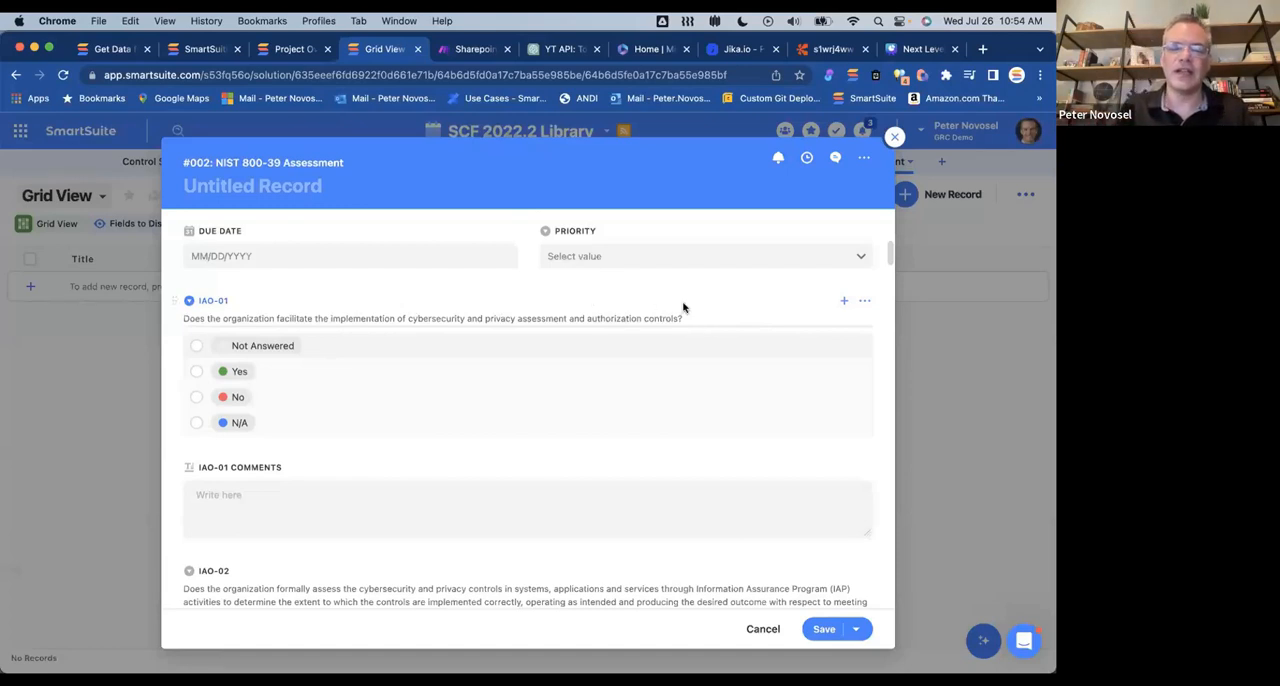
Step: Answer IAO-01 with Yes and the comment "asdalsd" as a trial, then close the record without saving it
{"action": "left_click_drag", "start_coordinate": [680, 320], "coordinate": [534, 320]}
{"action": "left_click", "coordinate": [351, 331]}
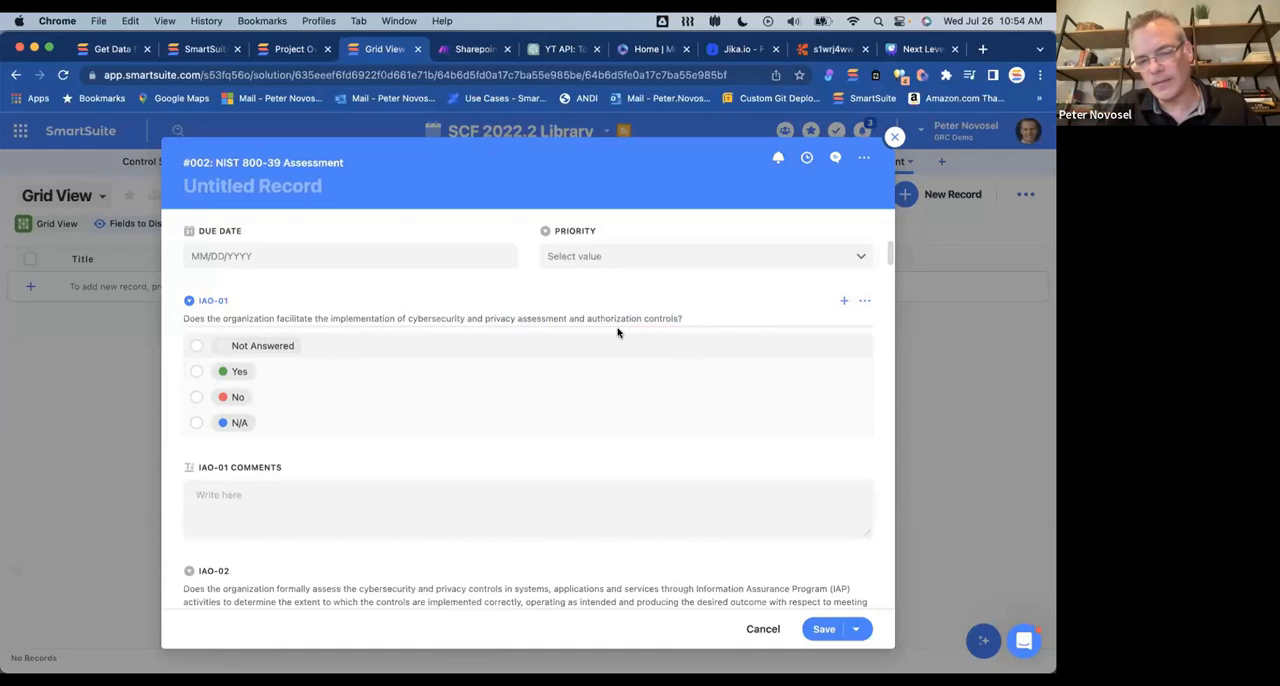
{"action": "left_click", "coordinate": [196, 372]}
{"action": "left_click", "coordinate": [277, 503]}
{"action": "type", "text": "asdalsd"}
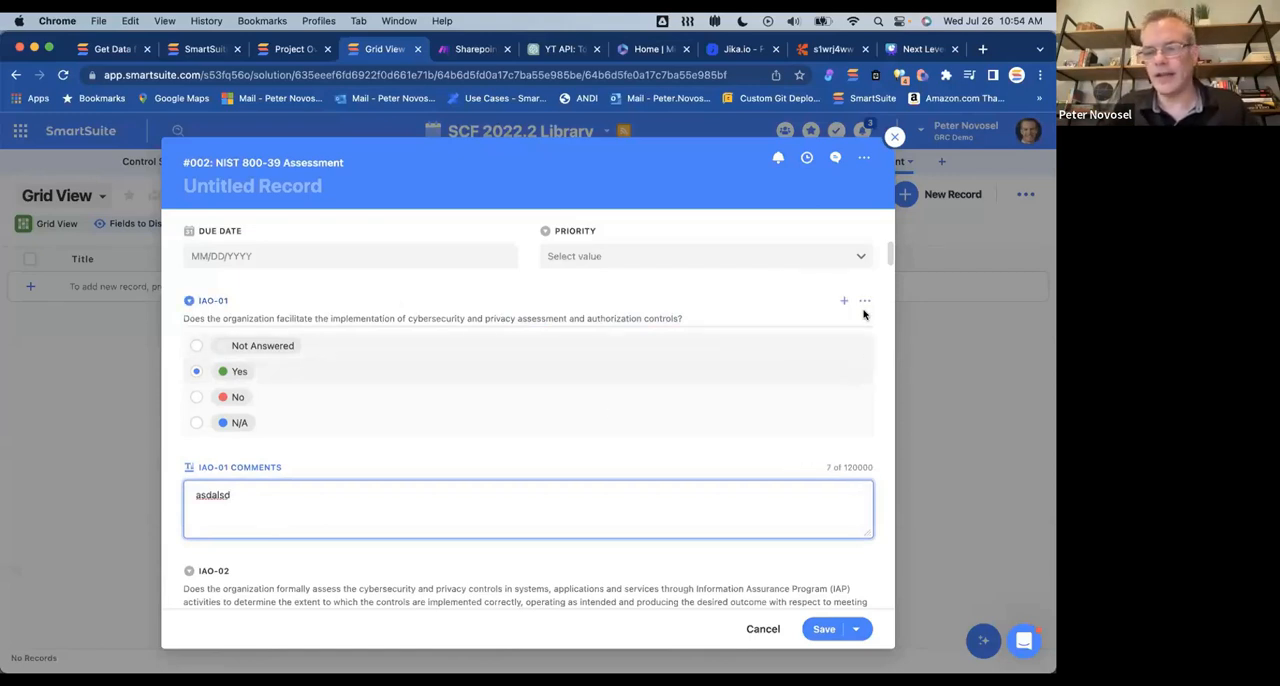
{"action": "left_click", "coordinate": [889, 140]}
{"action": "left_click", "coordinate": [490, 444]}
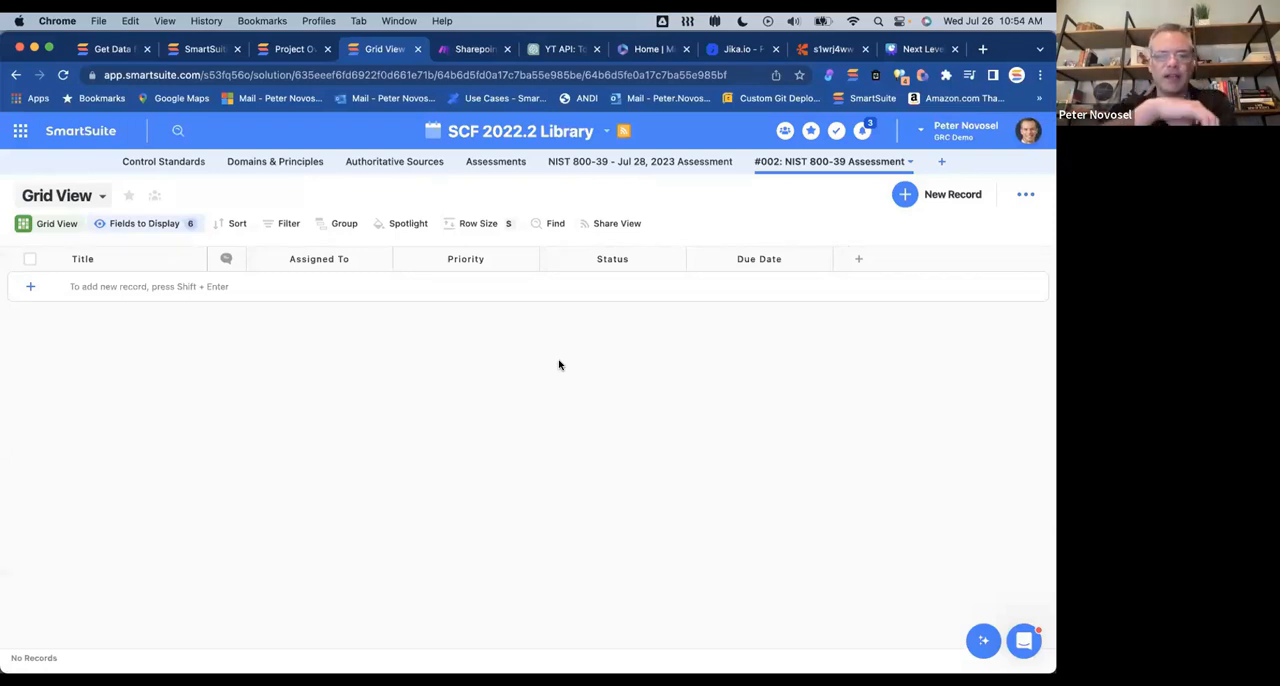
Step: Look at the API documentation and Project Overview Dashboard, then return to the Custom Dashboards solution and open its Incidents app
{"action": "left_click", "coordinate": [195, 48]}
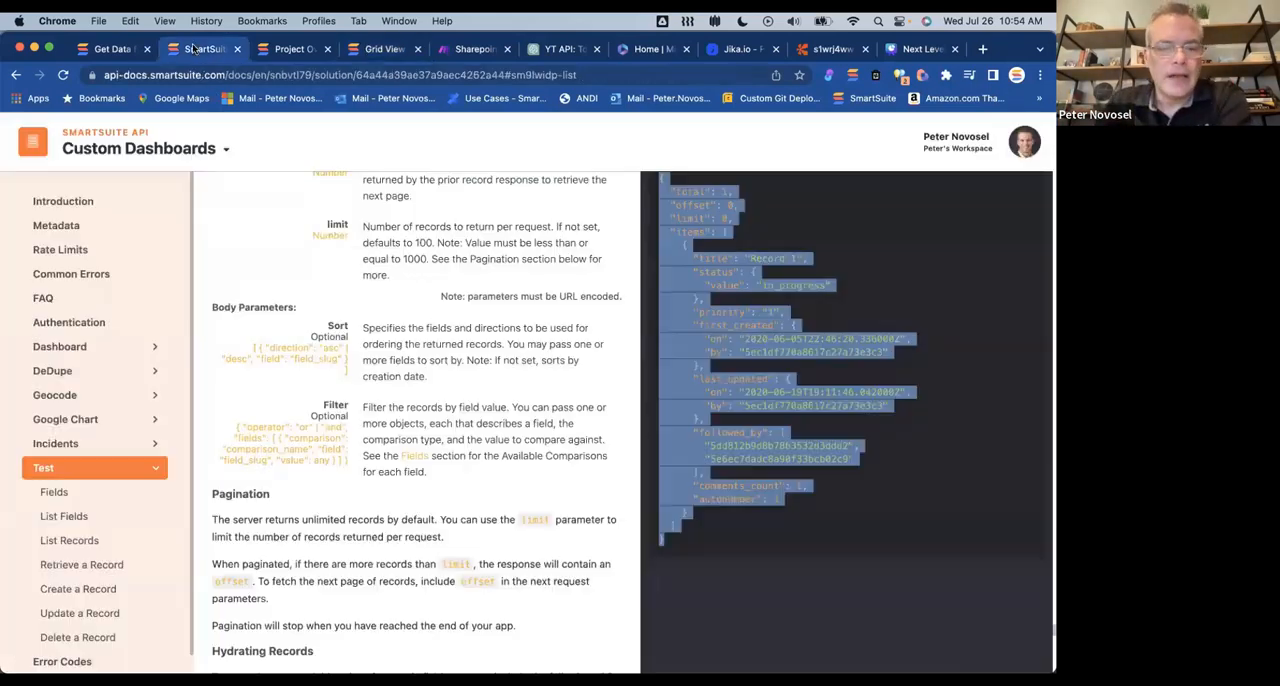
{"action": "left_click", "coordinate": [108, 50]}
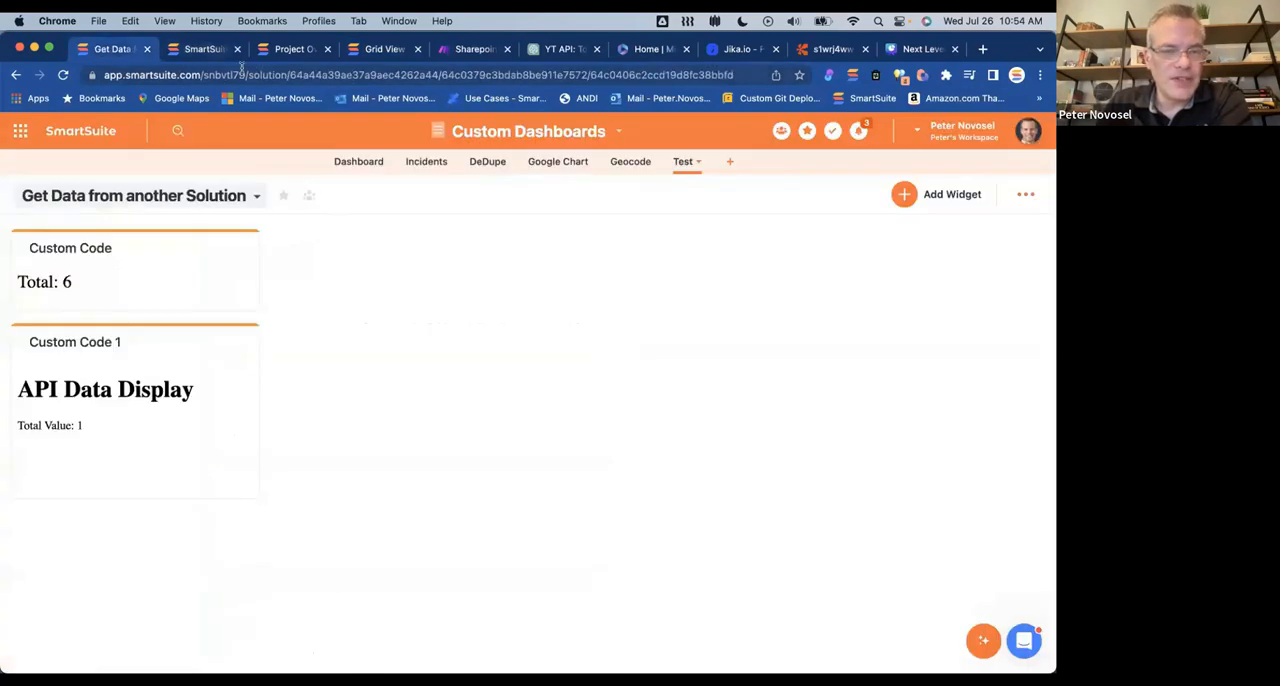
{"action": "left_click", "coordinate": [272, 50]}
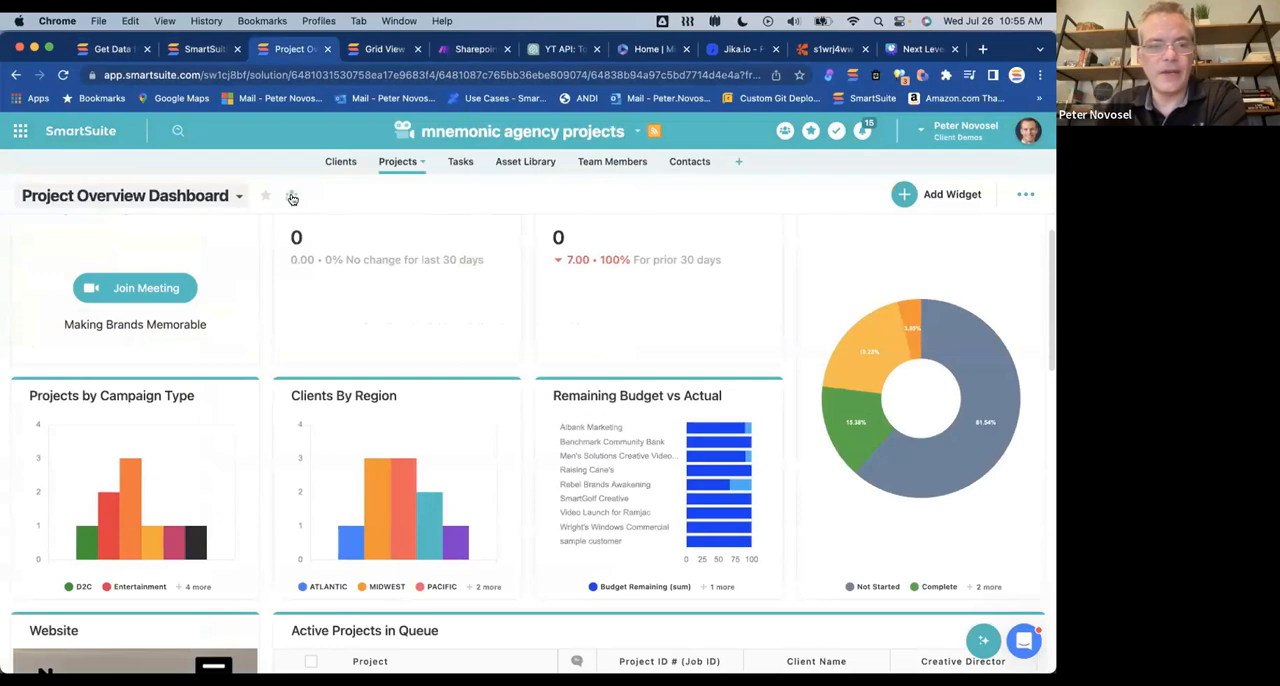
{"action": "left_click", "coordinate": [116, 48]}
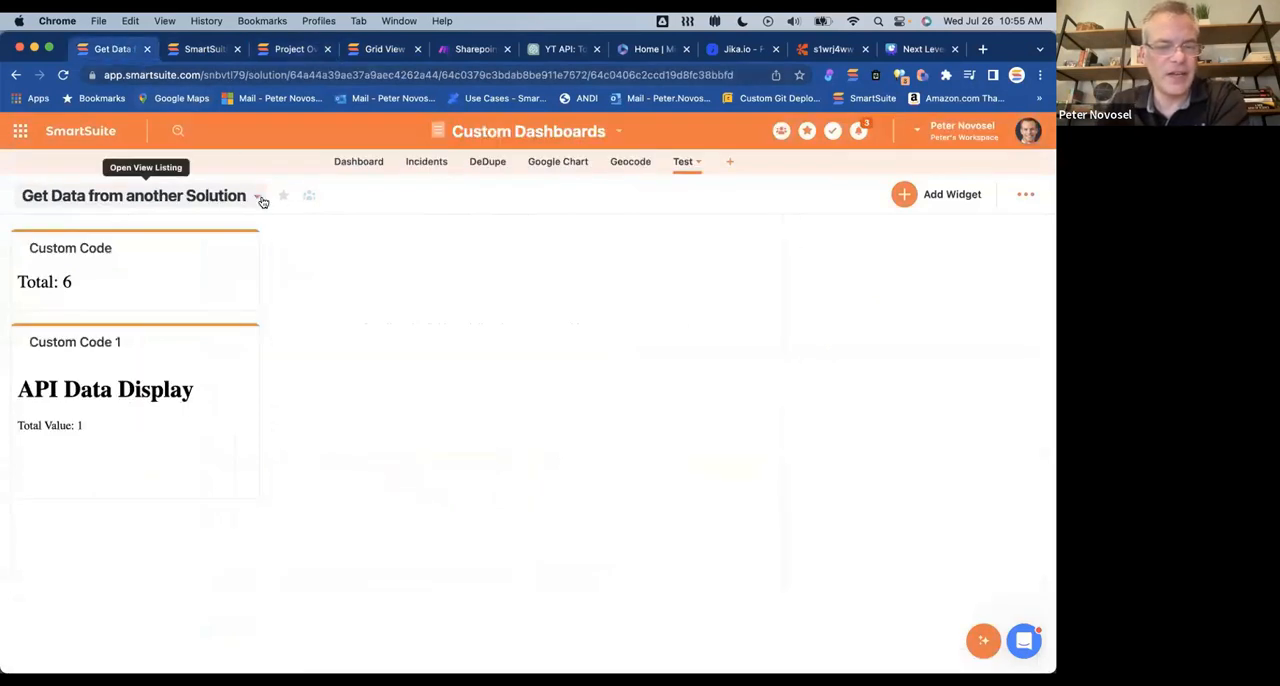
{"action": "left_click", "coordinate": [426, 162]}
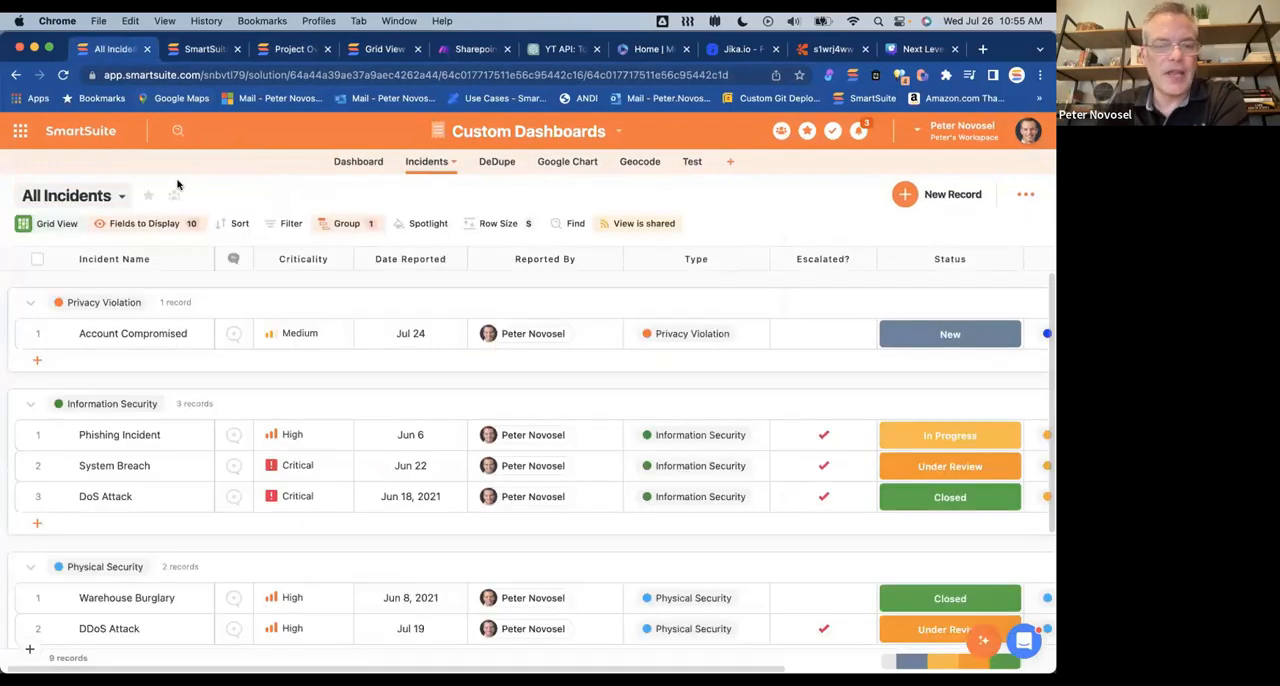
Step: Open the Incidents Dashboard view and bring up the Upload Evidence column of the Incidents In Progress widget
{"action": "left_click", "coordinate": [122, 197]}
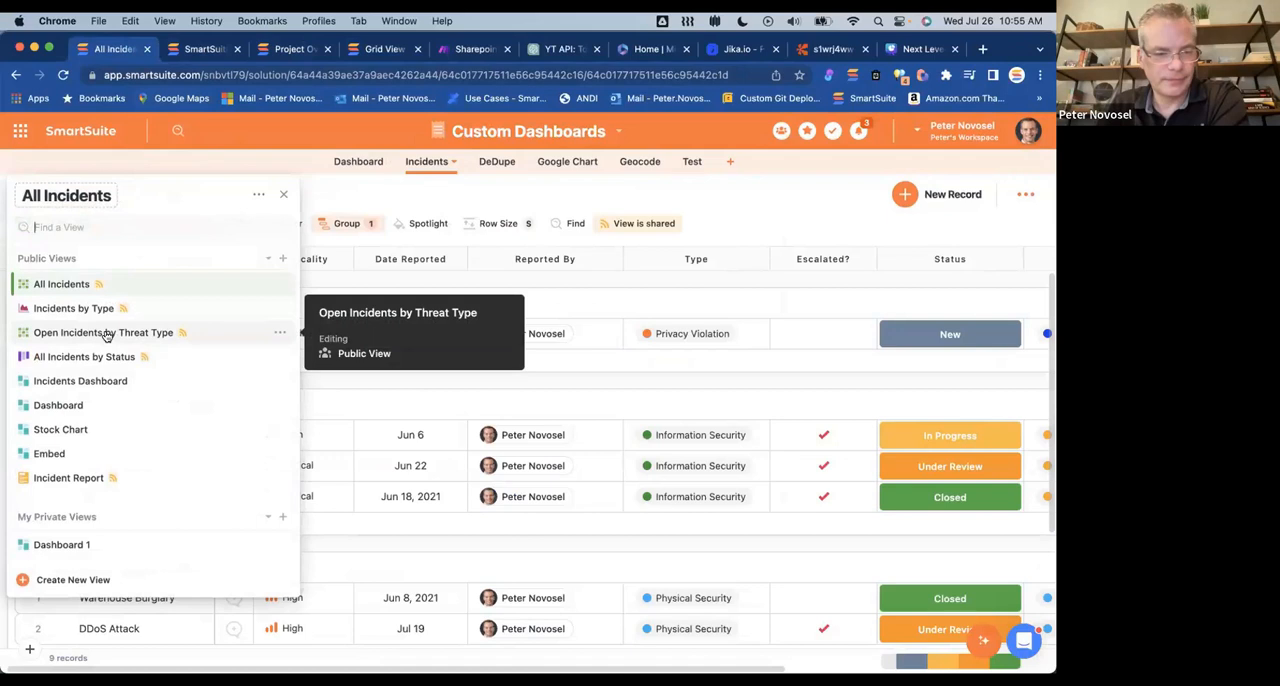
{"action": "left_click", "coordinate": [96, 382]}
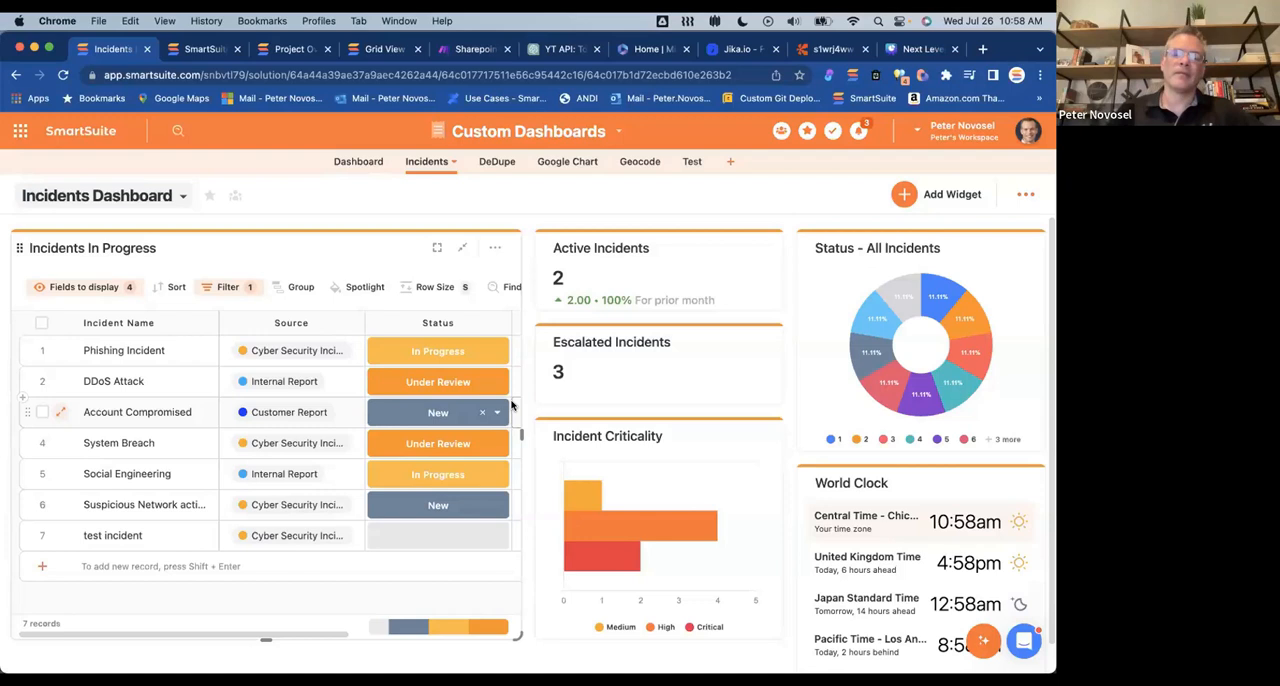
{"action": "scroll", "coordinate": [437, 412], "scroll_direction": "right", "scroll_amount": 5}
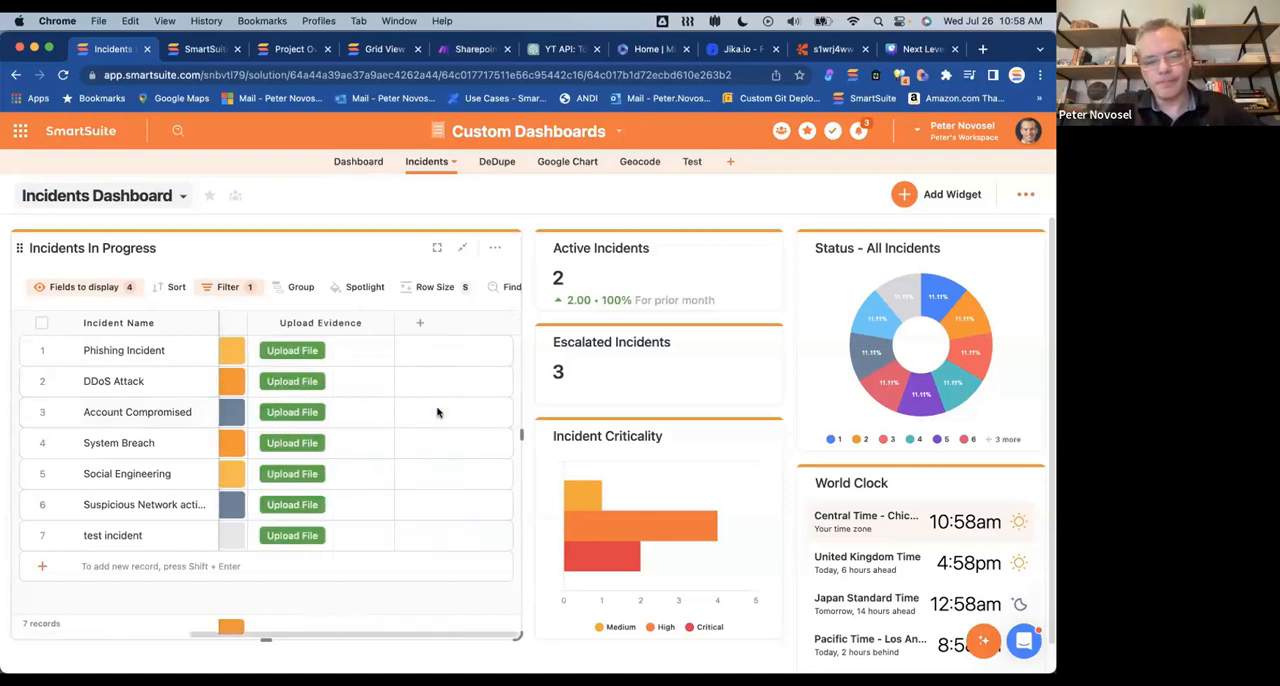
{"action": "scroll", "coordinate": [437, 412], "scroll_direction": "left", "scroll_amount": 1}
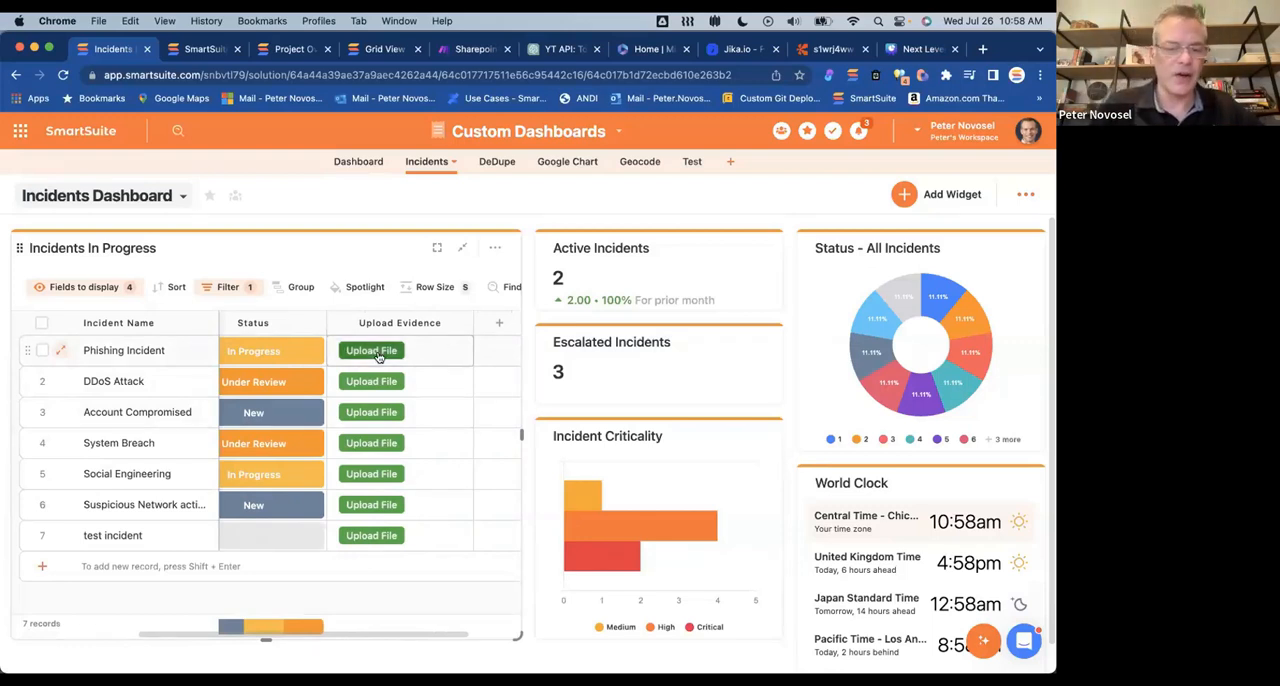
Step: Open the Upload Evidence button field's settings and inspect the URL formula behind its Open Url action
{"action": "left_click", "coordinate": [466, 324]}
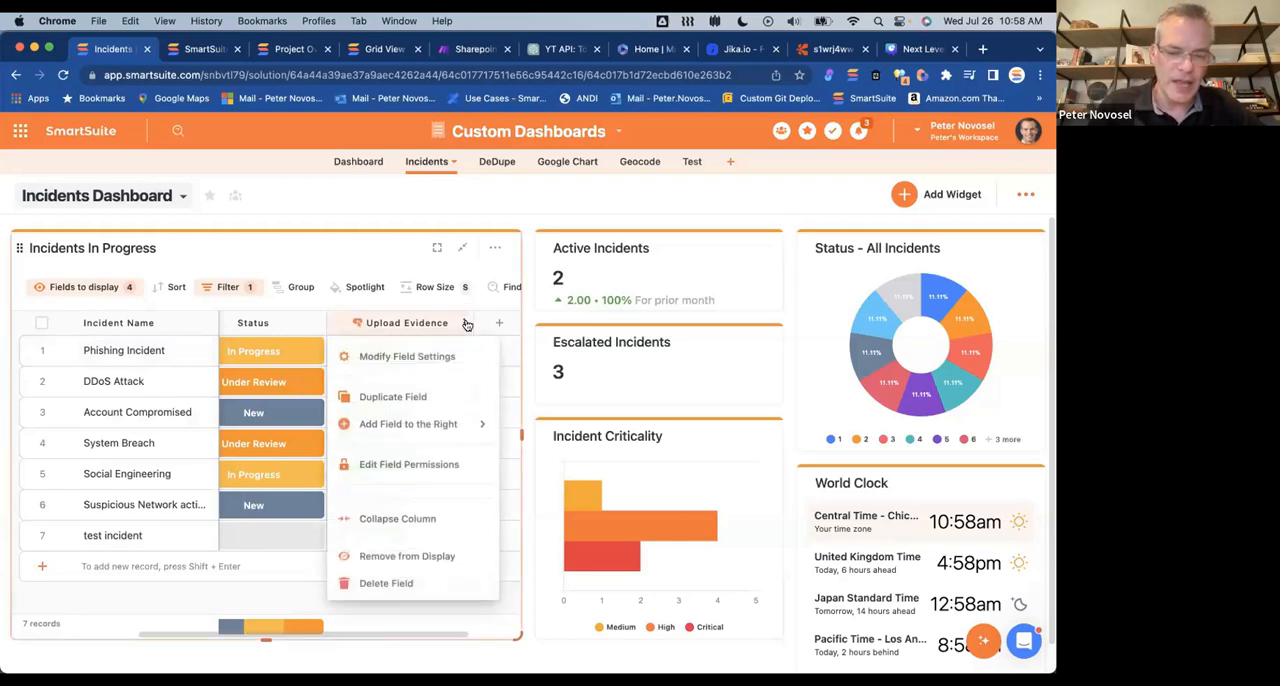
{"action": "left_click", "coordinate": [432, 357]}
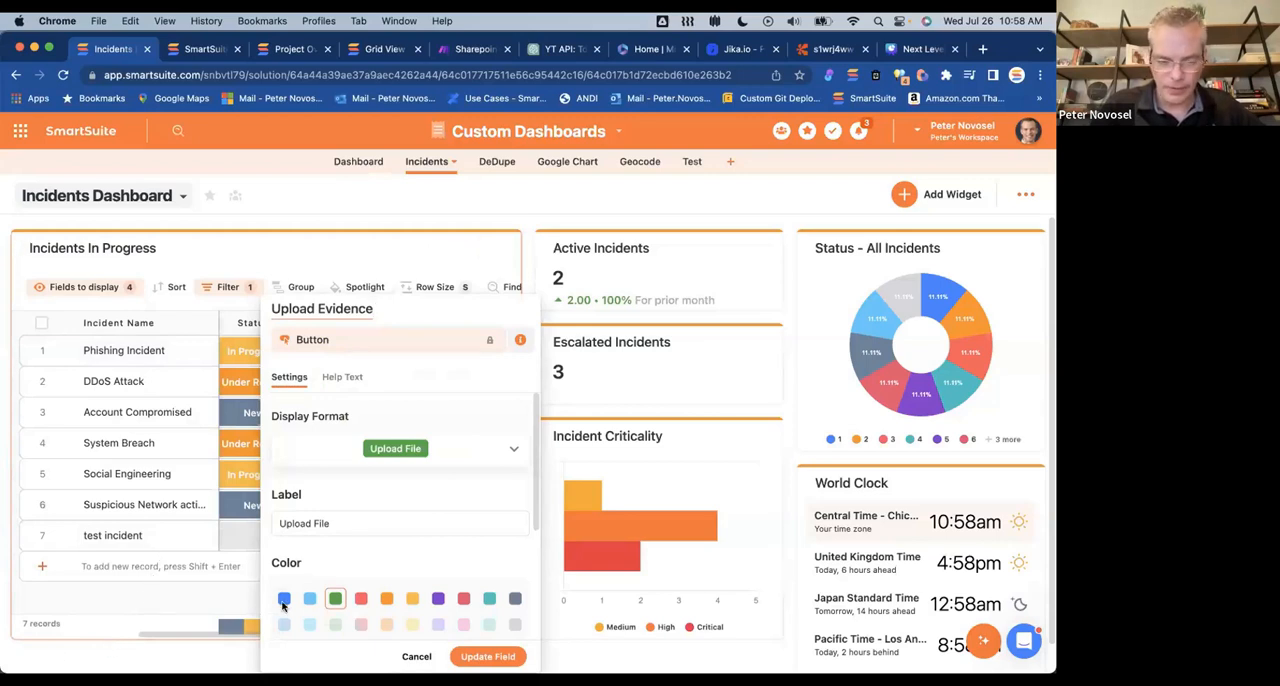
{"action": "scroll", "coordinate": [318, 597], "scroll_direction": "down", "scroll_amount": 4}
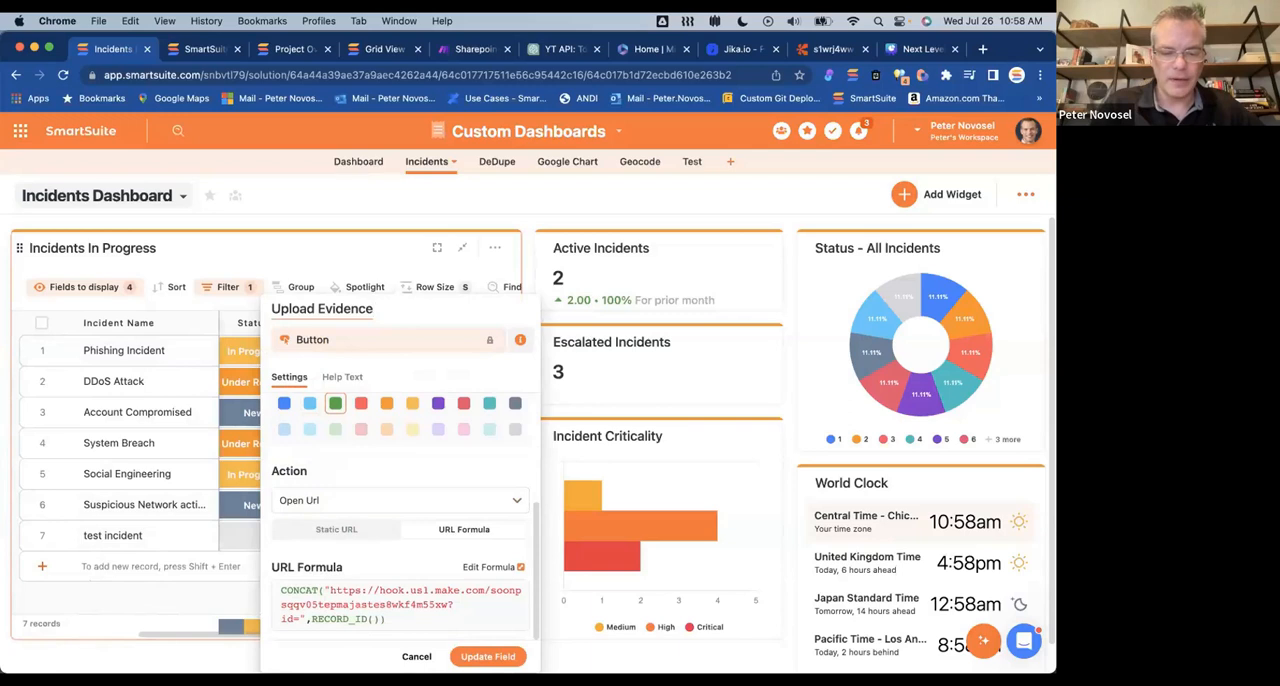
{"action": "left_click", "coordinate": [479, 566]}
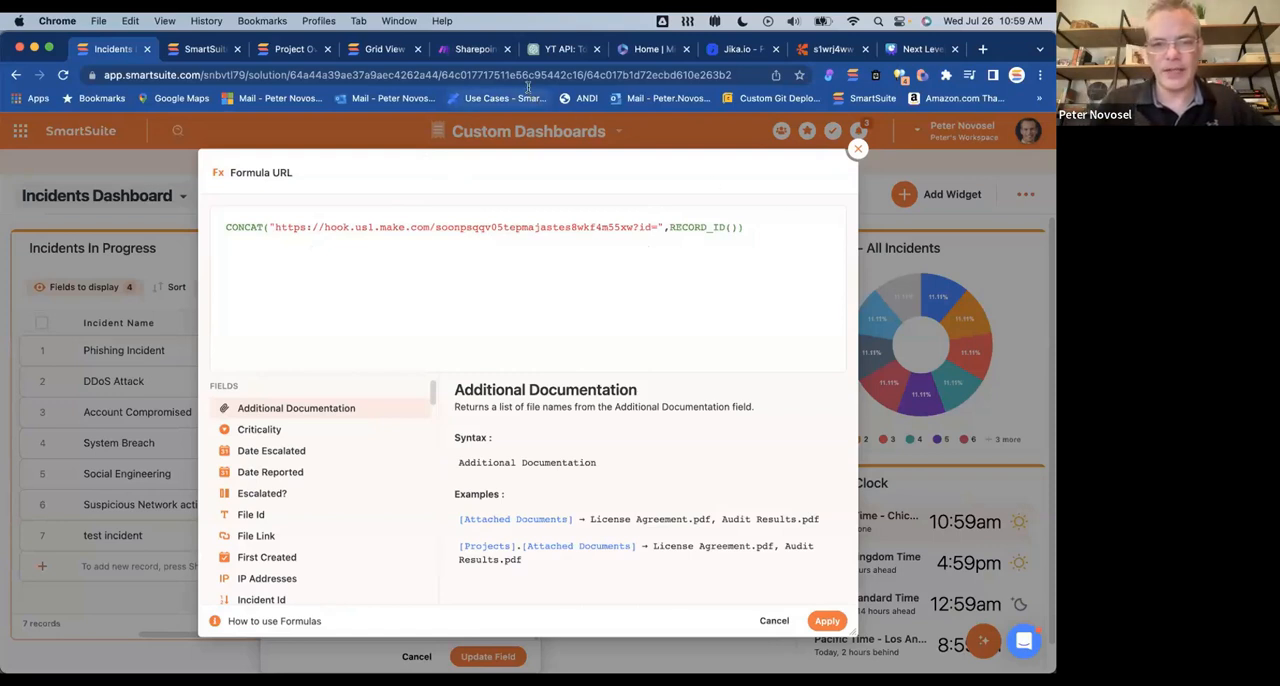
Step: Switch to Make, open the Sharepoint upload file scenario's editor, and compare its Webhooks module address with the Upload Evidence URL formula
{"action": "left_click", "coordinate": [475, 49]}
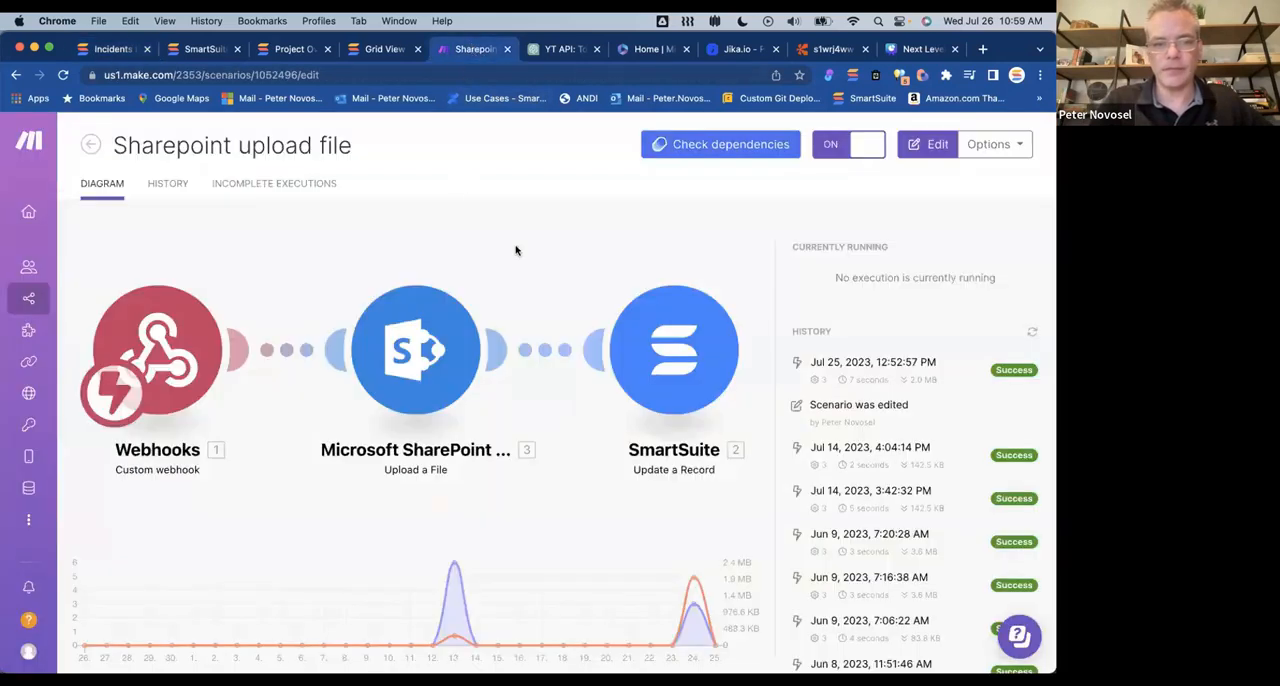
{"action": "left_click", "coordinate": [349, 251]}
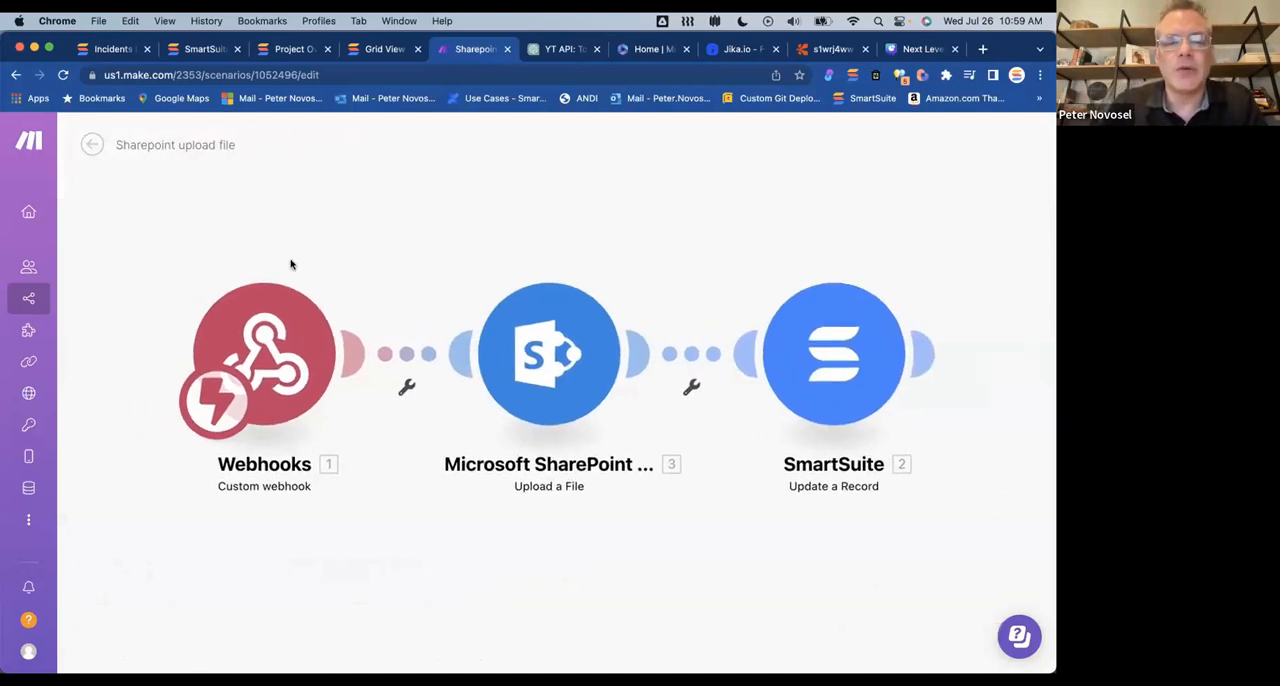
{"action": "left_click", "coordinate": [289, 366]}
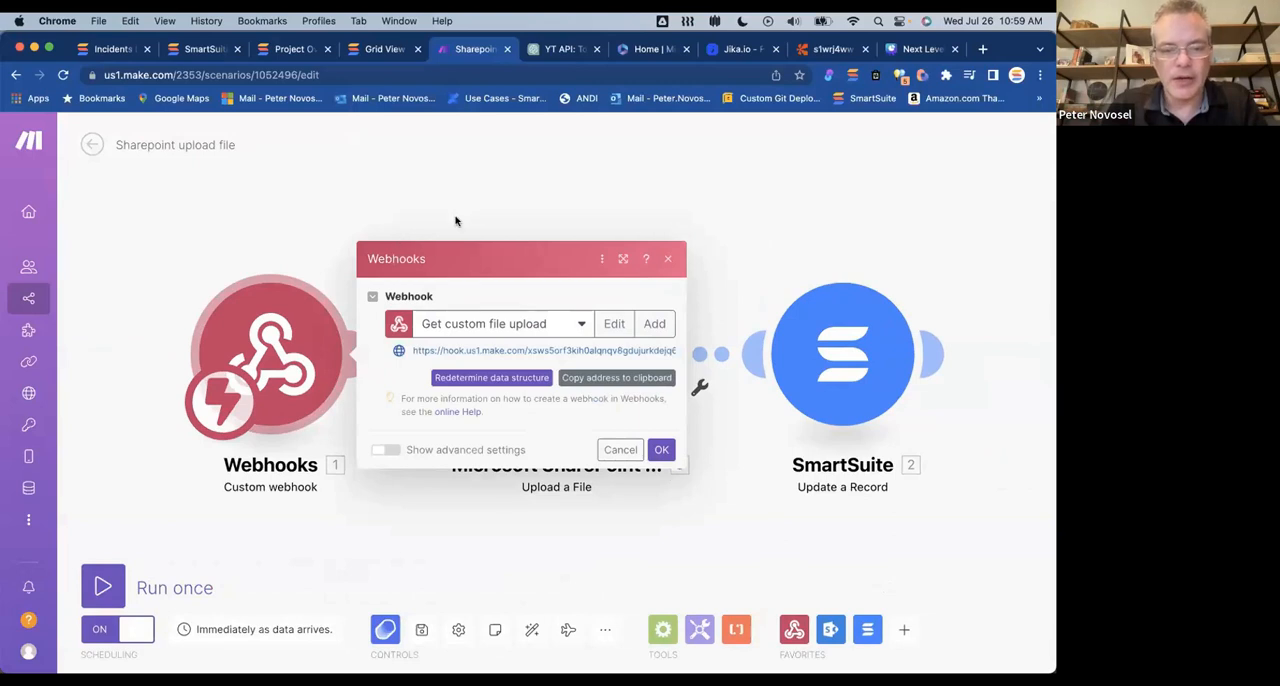
{"action": "left_click", "coordinate": [313, 153]}
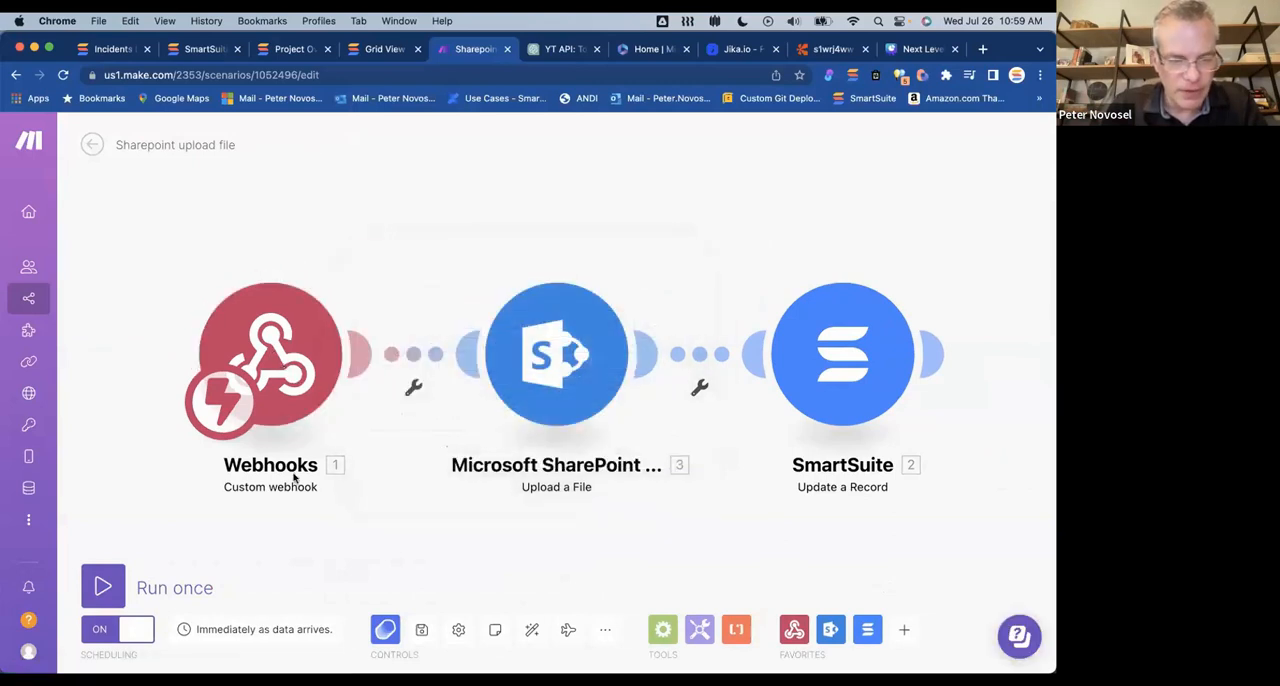
{"action": "left_click", "coordinate": [278, 360]}
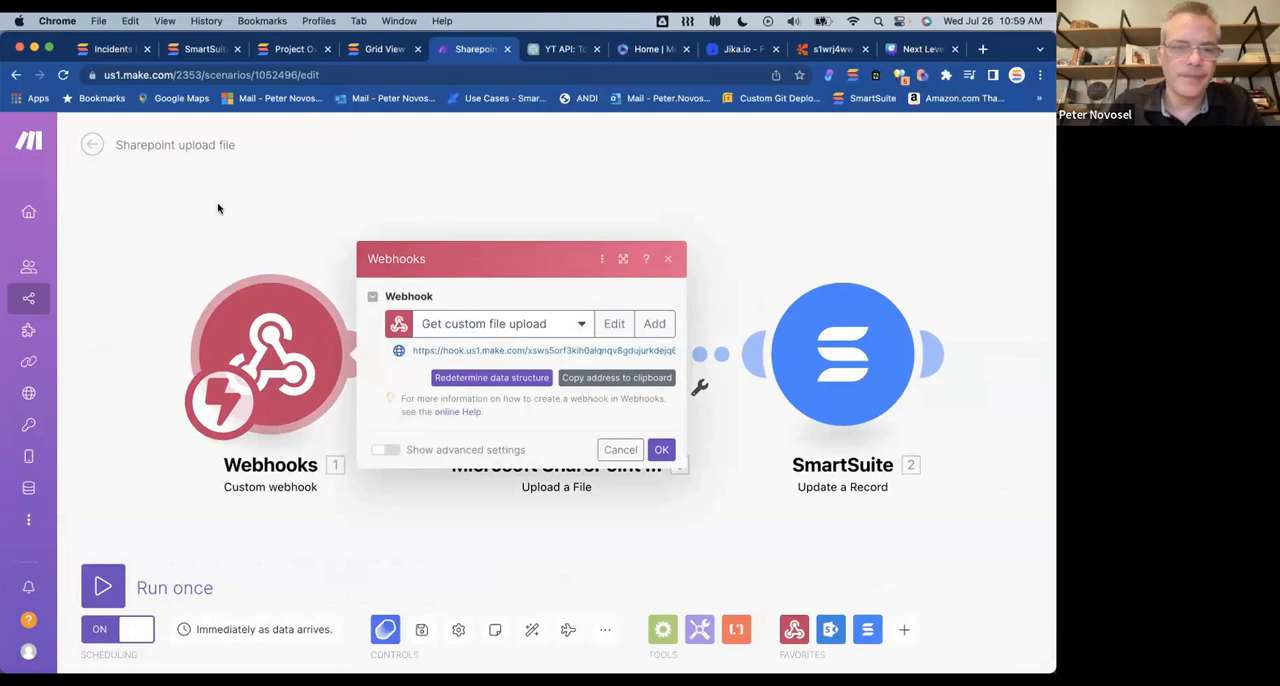
{"action": "left_click", "coordinate": [120, 52]}
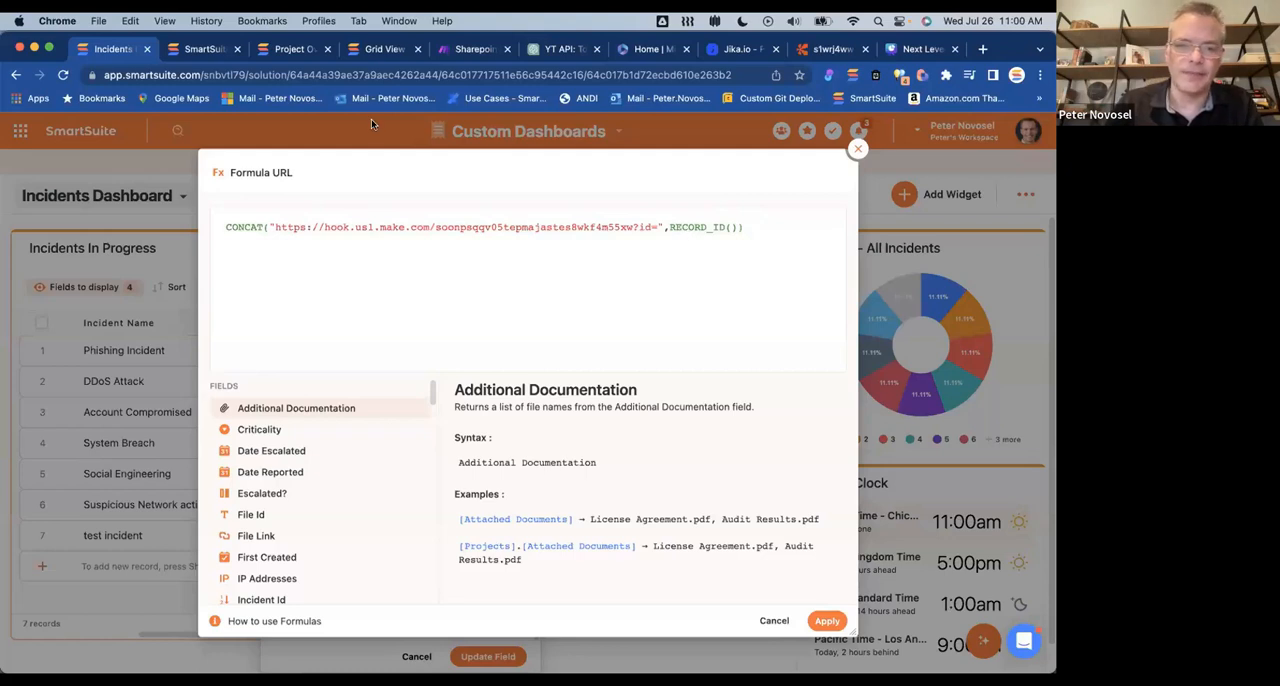
{"action": "left_click", "coordinate": [462, 54]}
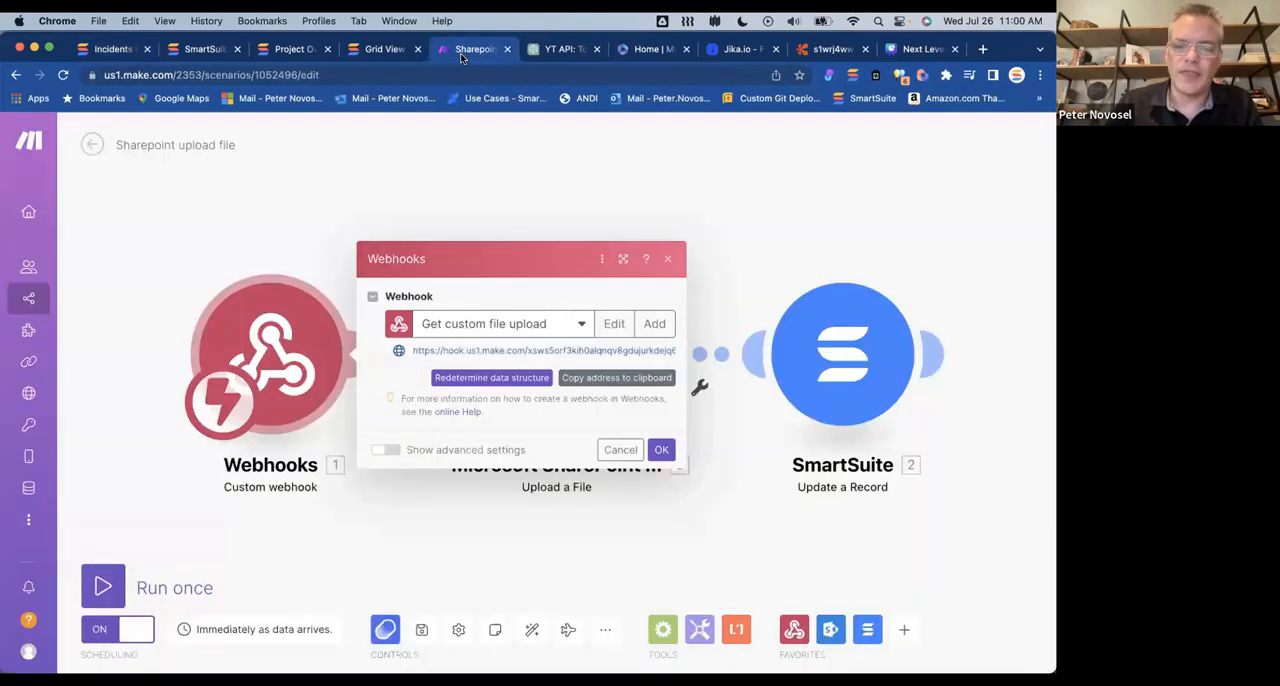
{"action": "left_click", "coordinate": [631, 217]}
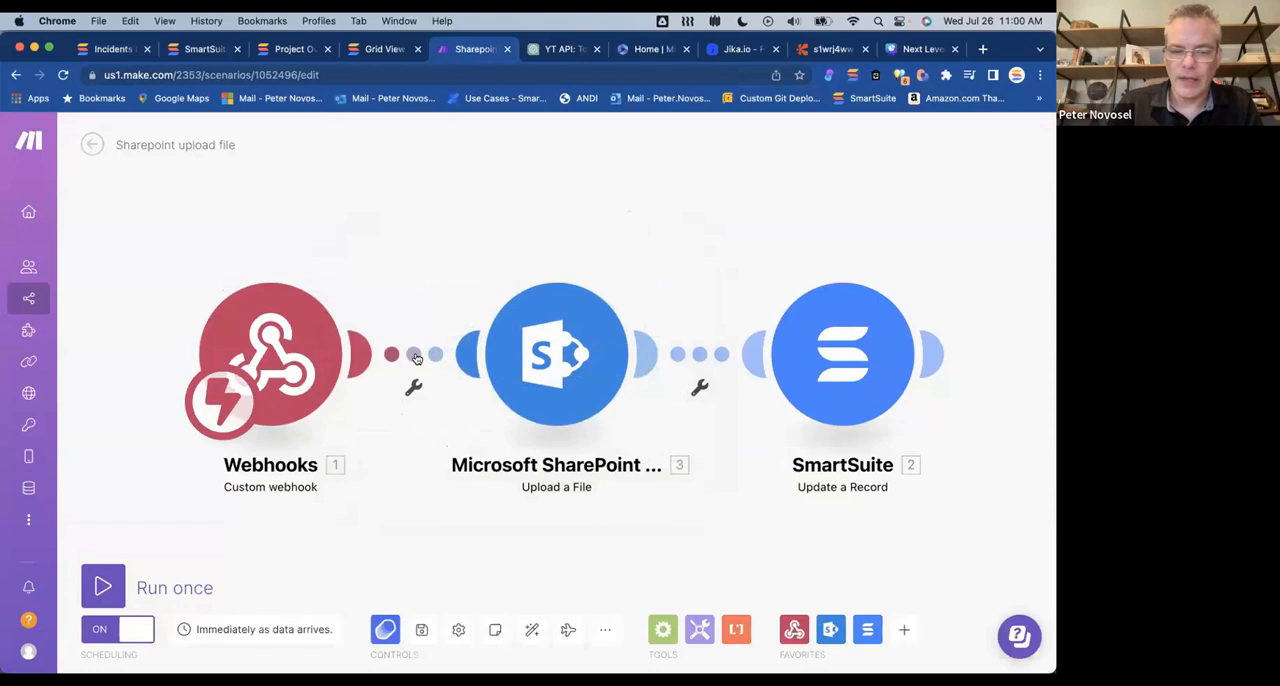
Step: Examine the Microsoft SharePoint module's folder location, file name and data mapping, and existing-file settings, then close them
{"action": "left_click", "coordinate": [511, 354]}
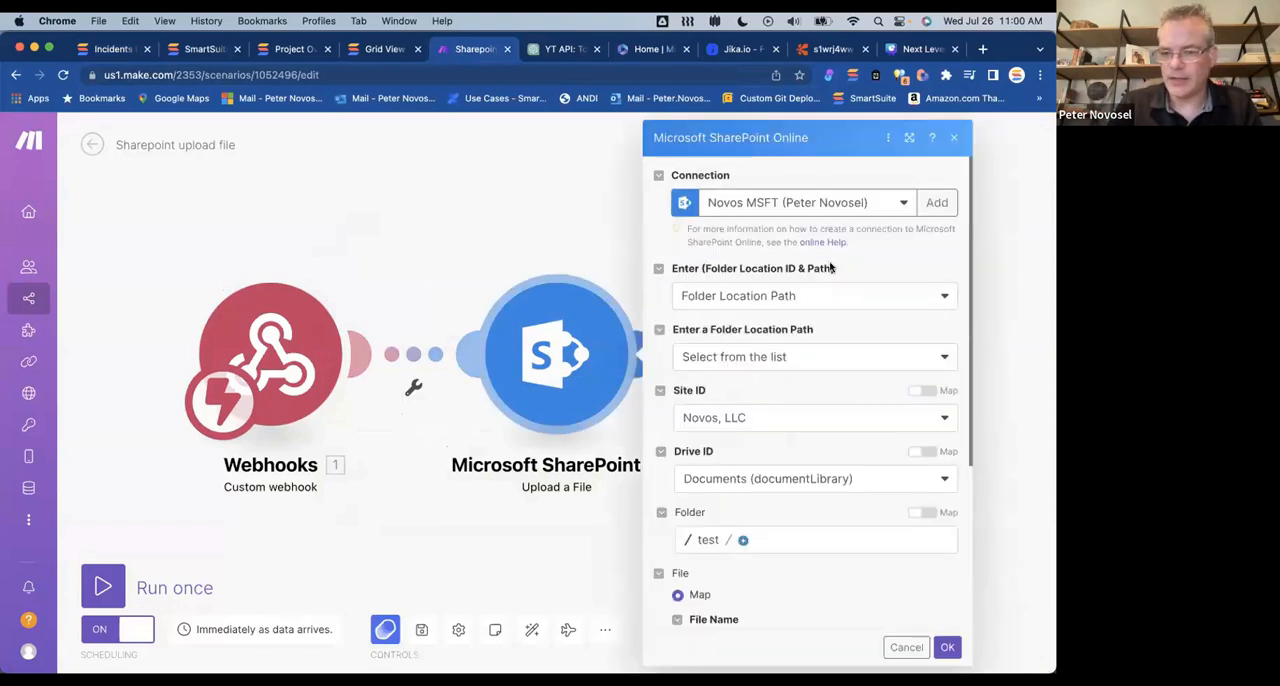
{"action": "scroll", "coordinate": [820, 372], "scroll_direction": "down", "scroll_amount": 3}
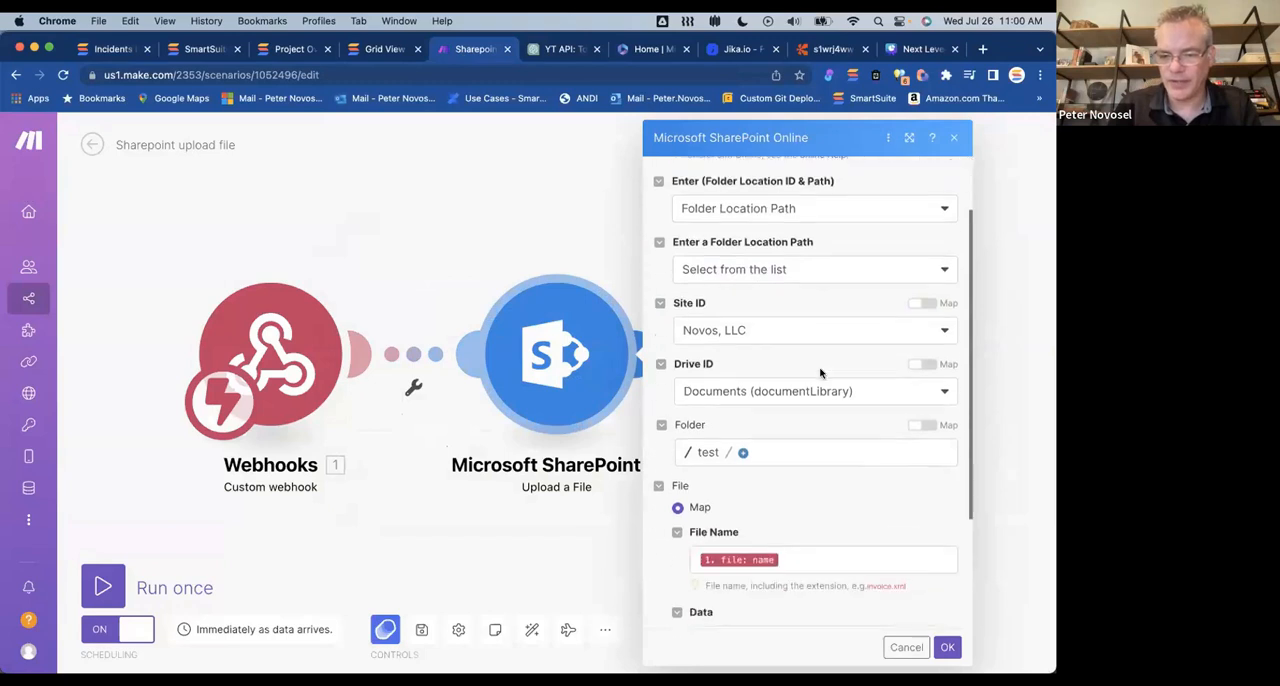
{"action": "scroll", "coordinate": [820, 373], "scroll_direction": "down", "scroll_amount": 2}
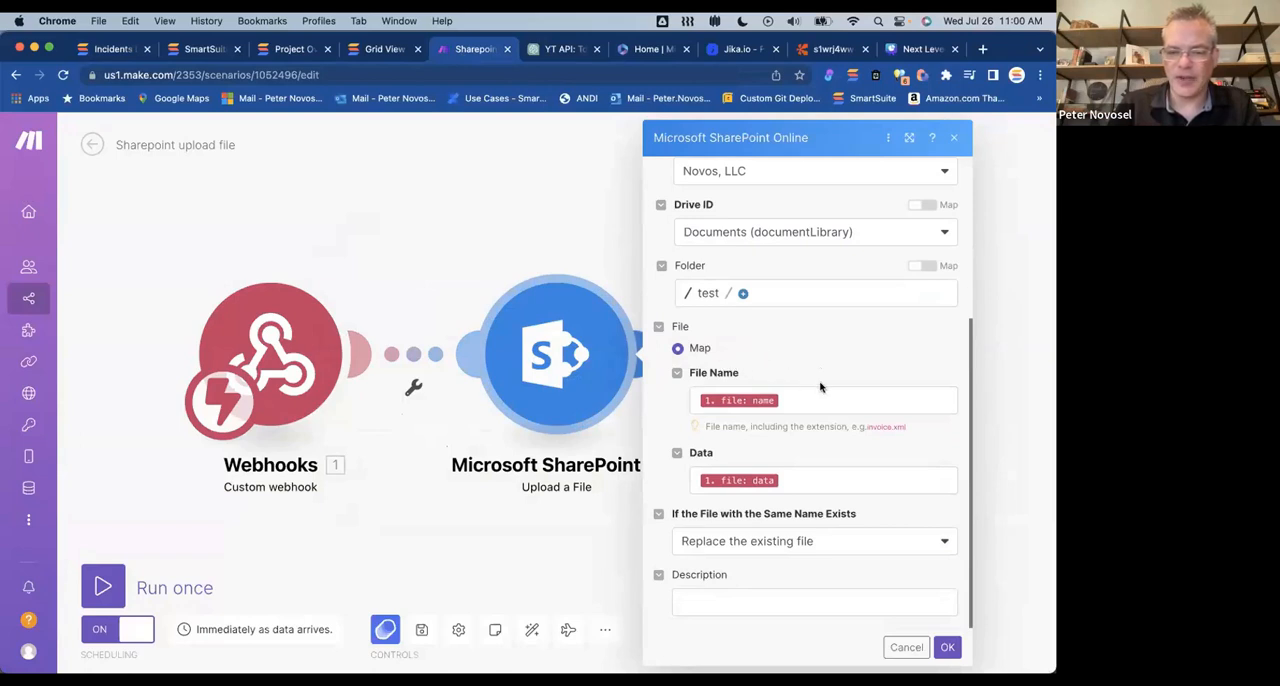
{"action": "left_click", "coordinate": [548, 250]}
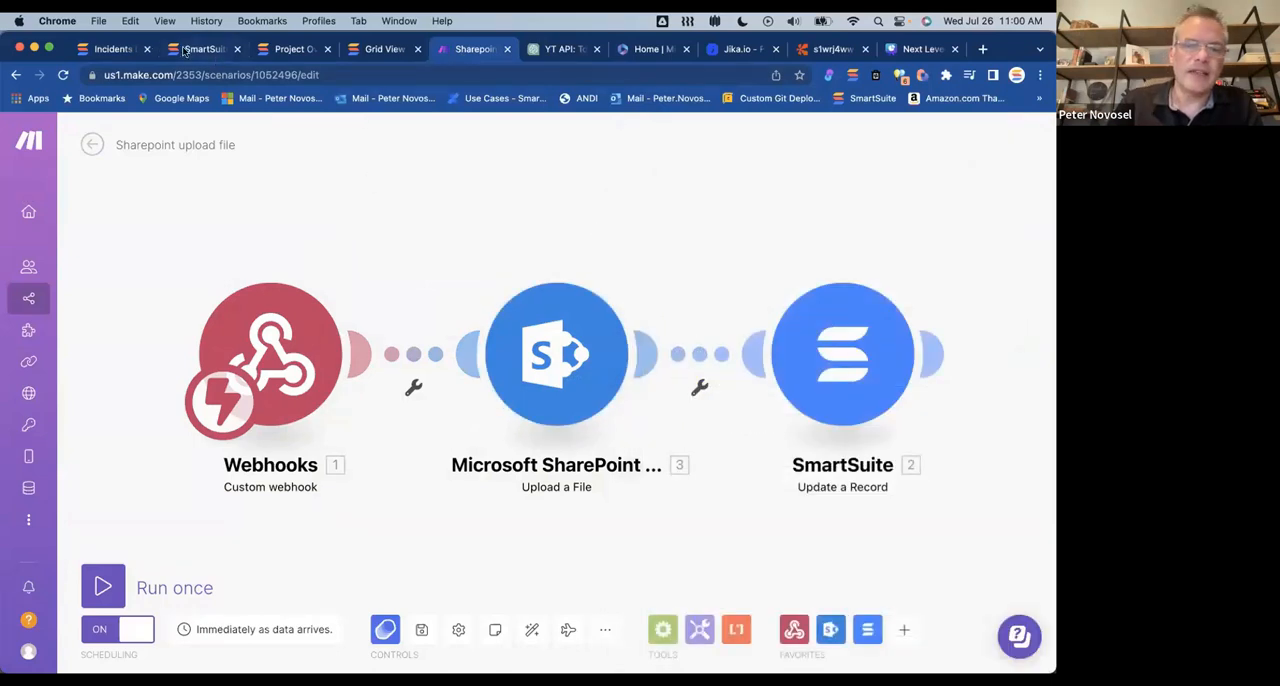
Step: Return to the SmartSuite Incidents Dashboard and close the URL formula and Upload Evidence field settings without changes
{"action": "left_click", "coordinate": [128, 52]}
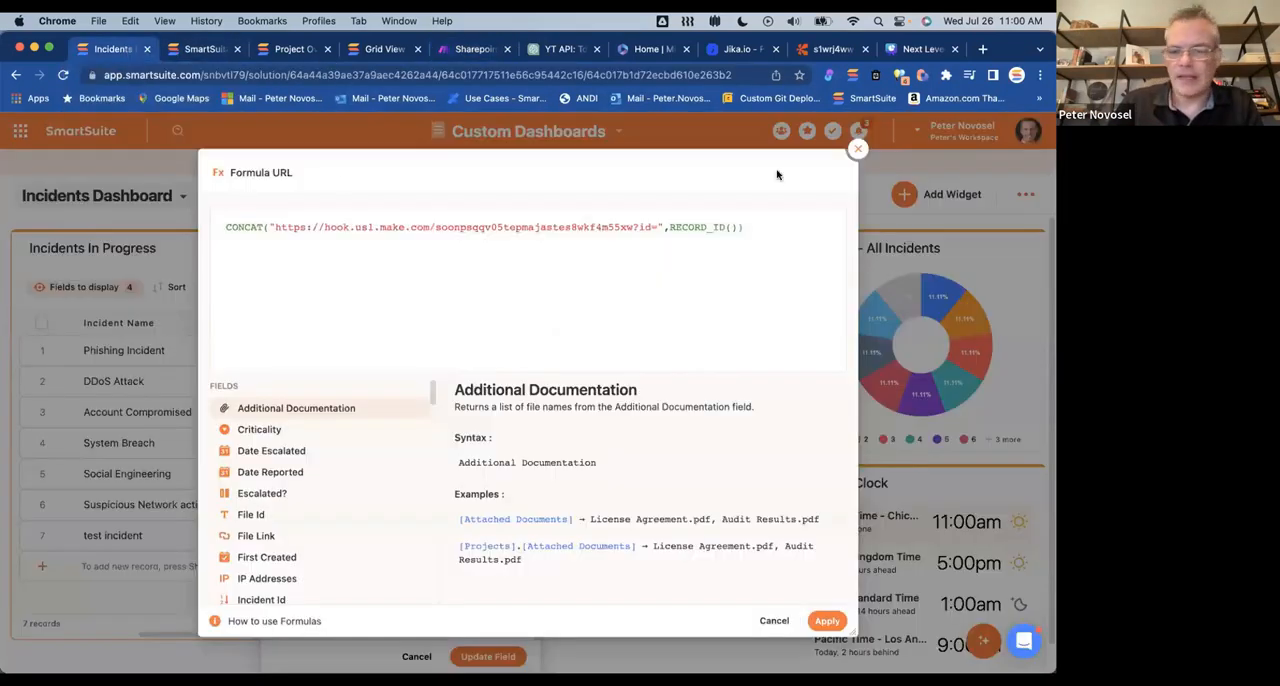
{"action": "left_click", "coordinate": [857, 148]}
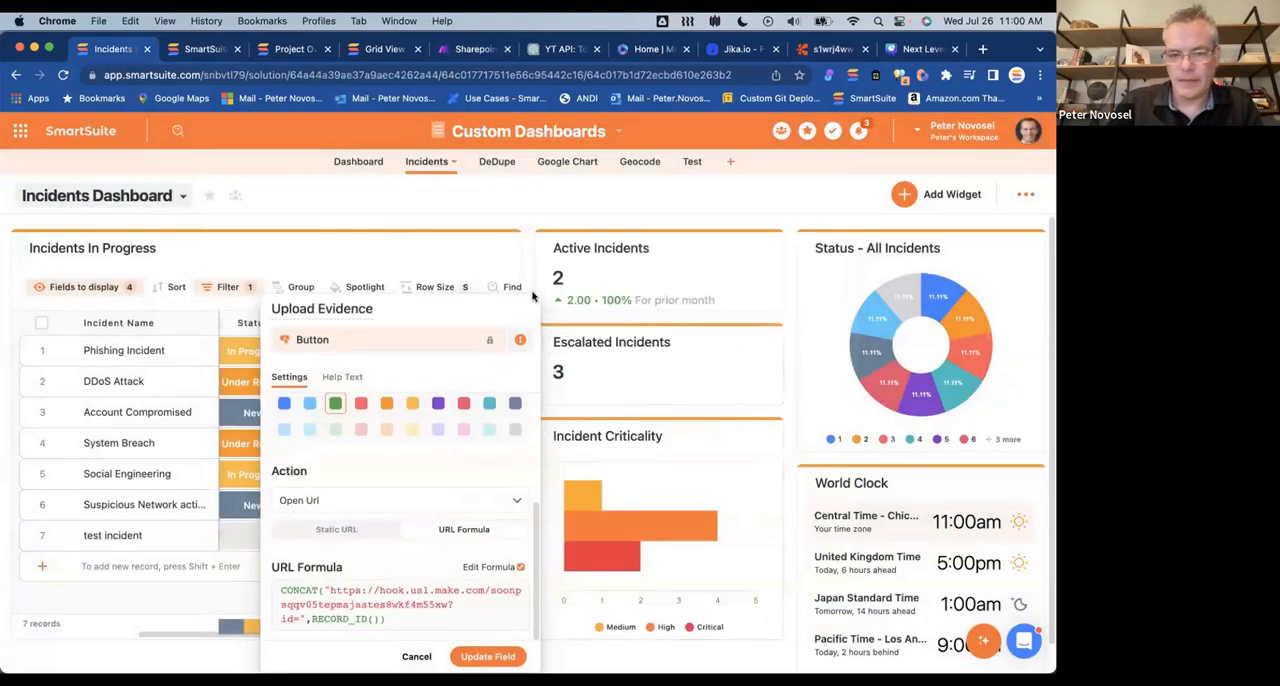
{"action": "left_click", "coordinate": [457, 268]}
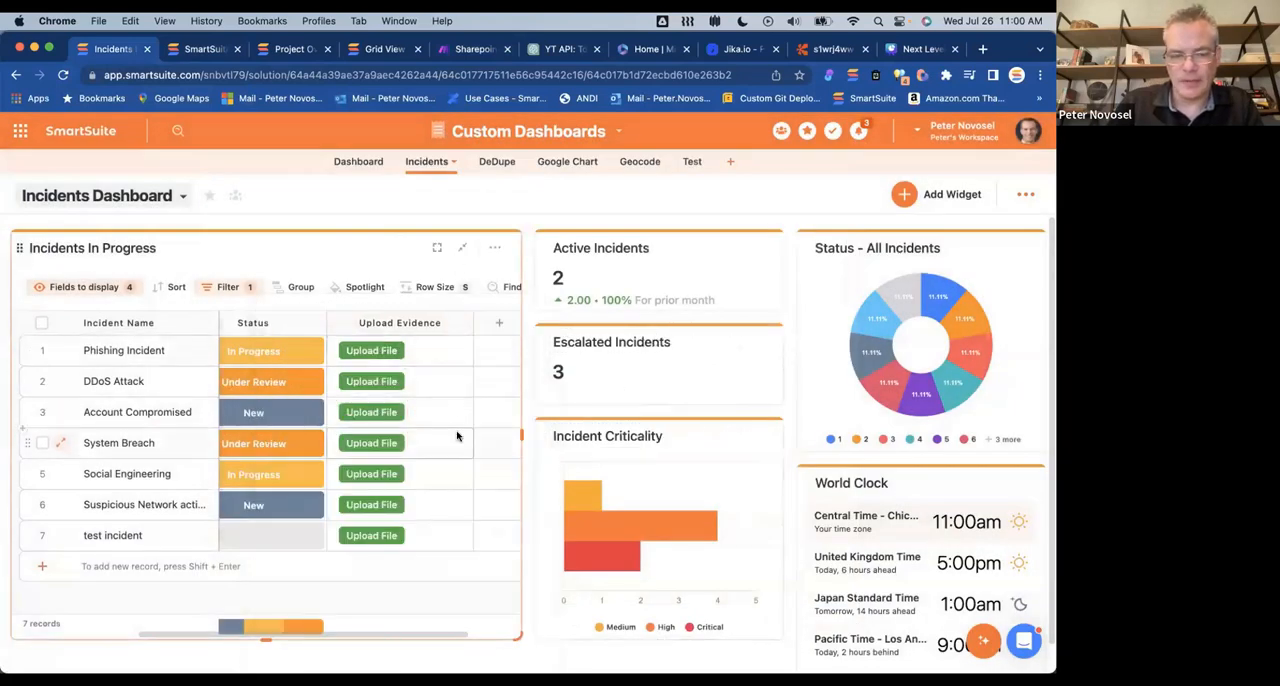
Step: Launch the evidence file upload page for one of the incidents in the Incidents In Progress widget
{"action": "scroll", "coordinate": [457, 434], "scroll_direction": "down", "scroll_amount": 1}
{"action": "scroll", "coordinate": [457, 434], "scroll_direction": "right", "scroll_amount": 1}
{"action": "left_click", "coordinate": [353, 483]}
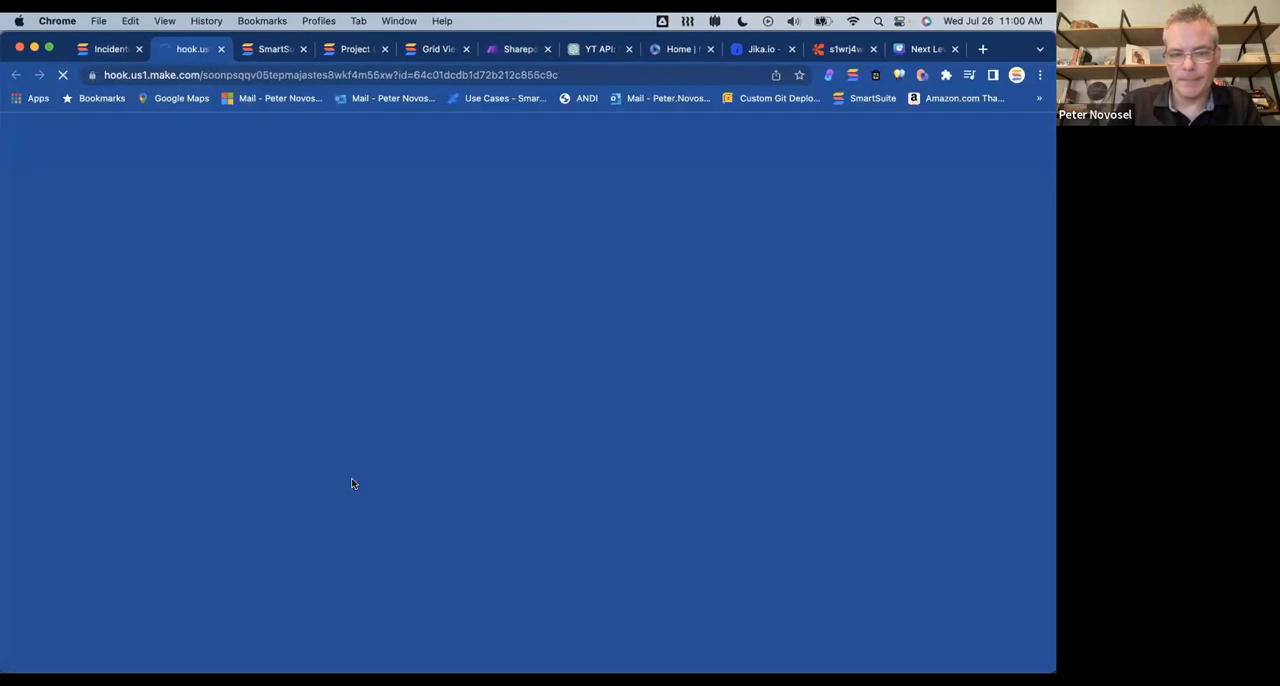
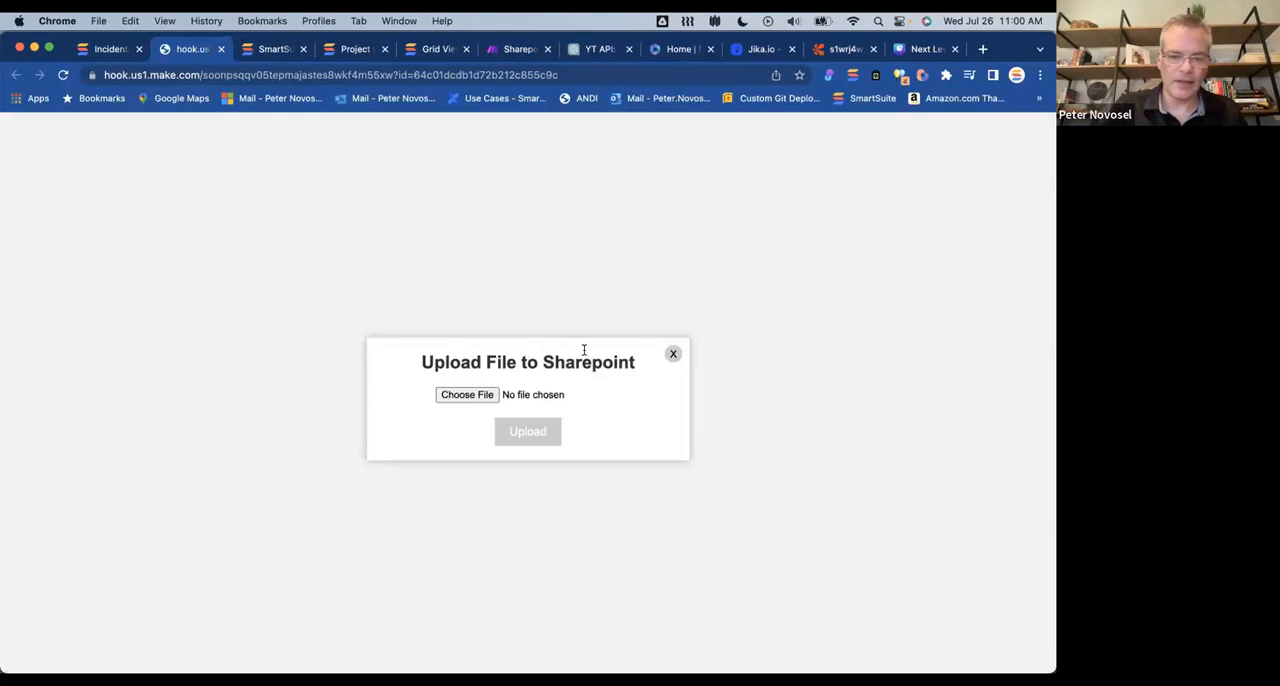
Step: Upload smartsuitetrial-test_invoice_AzZlvOSk7sPd42bIK.pdf from the Downloads folder to SharePoint and dismiss the browser message
{"action": "left_click", "coordinate": [478, 397]}
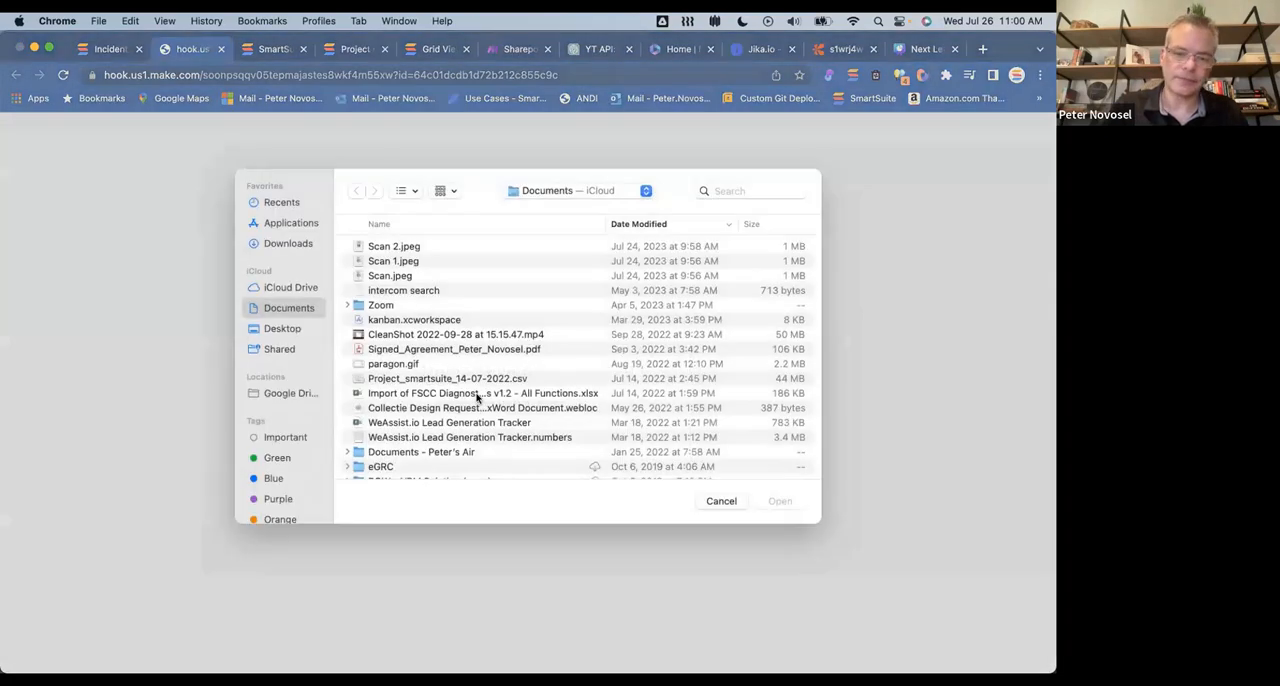
{"action": "scroll", "coordinate": [480, 380], "scroll_direction": "down", "scroll_amount": 10}
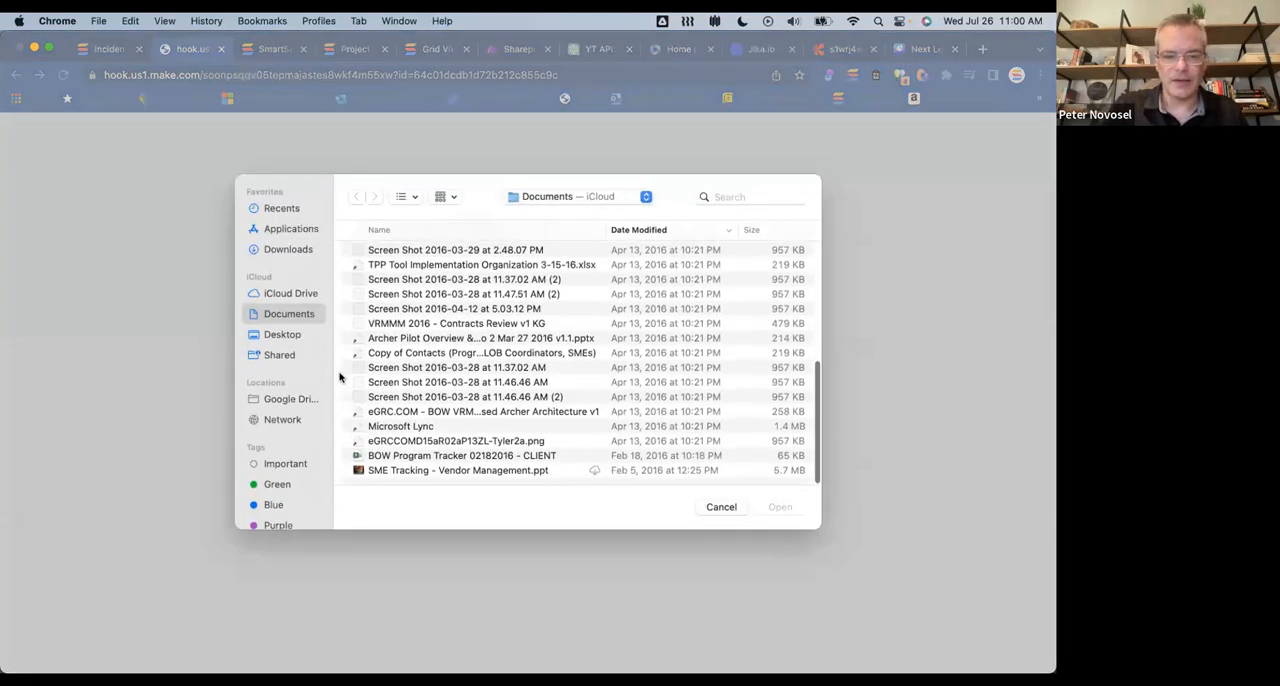
{"action": "left_click", "coordinate": [283, 334]}
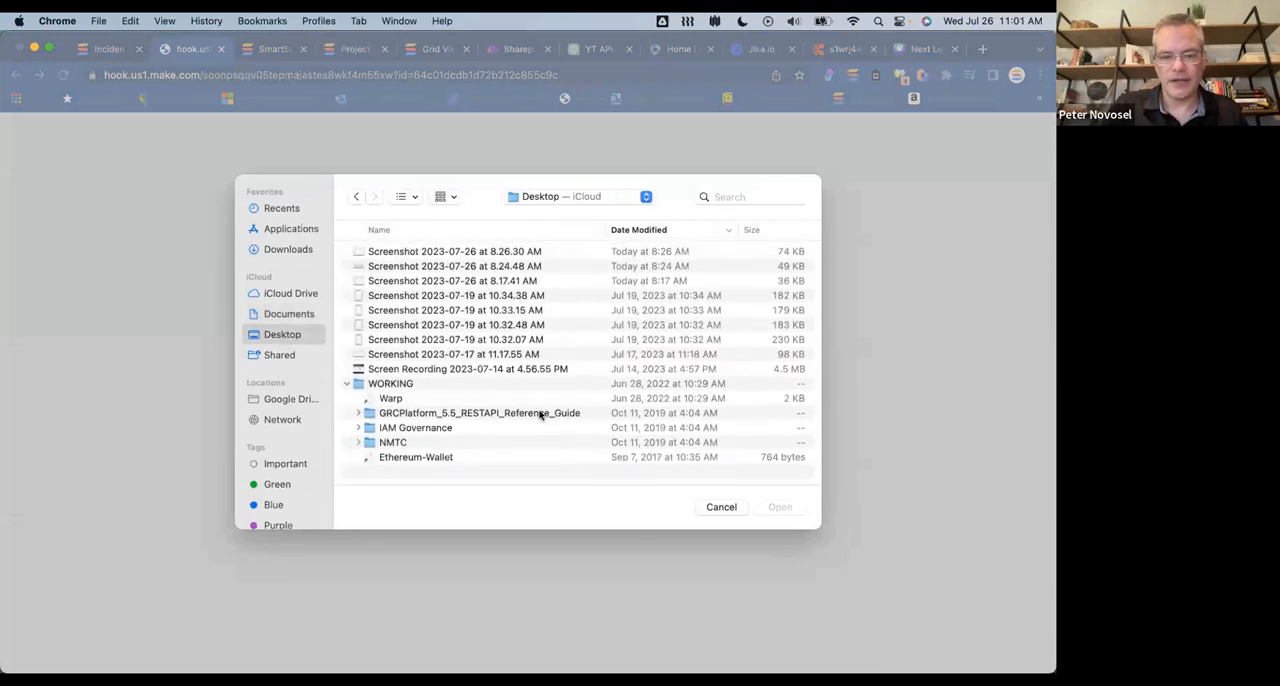
{"action": "left_click", "coordinate": [300, 318]}
{"action": "scroll", "coordinate": [402, 362], "scroll_direction": "down", "scroll_amount": 10}
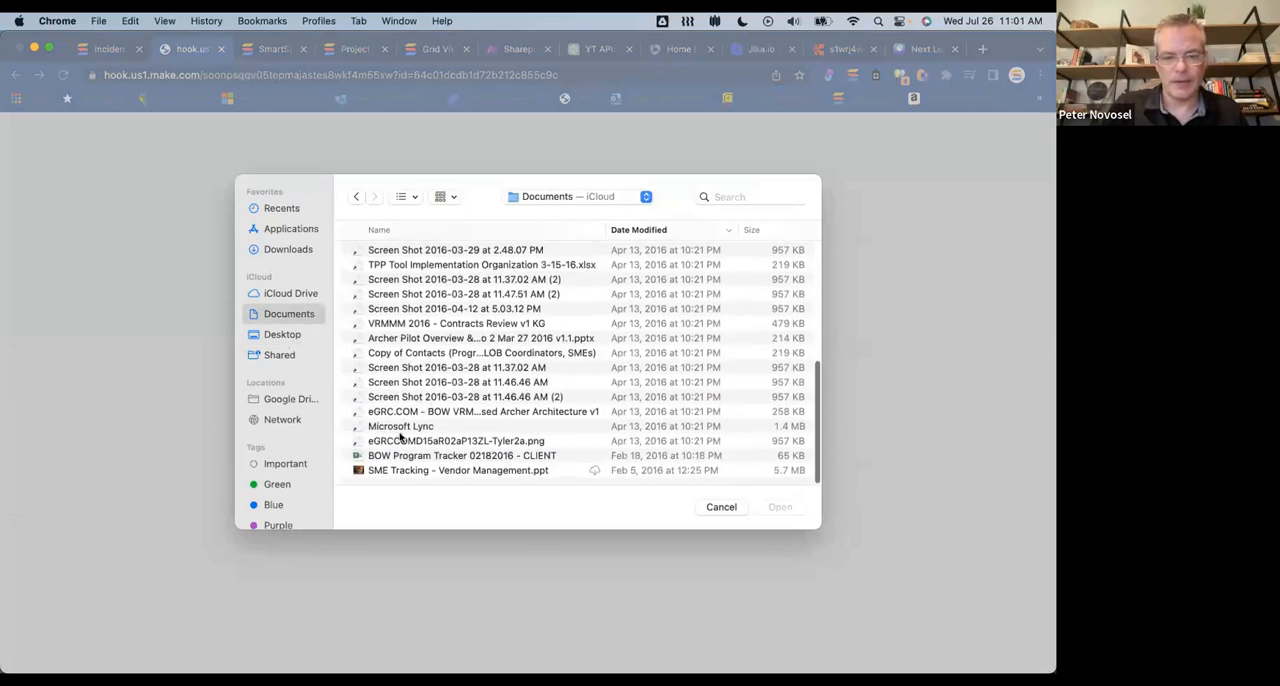
{"action": "left_click", "coordinate": [280, 249]}
{"action": "scroll", "coordinate": [480, 368], "scroll_direction": "down", "scroll_amount": 10}
{"action": "scroll", "coordinate": [480, 368], "scroll_direction": "down", "scroll_amount": 15}
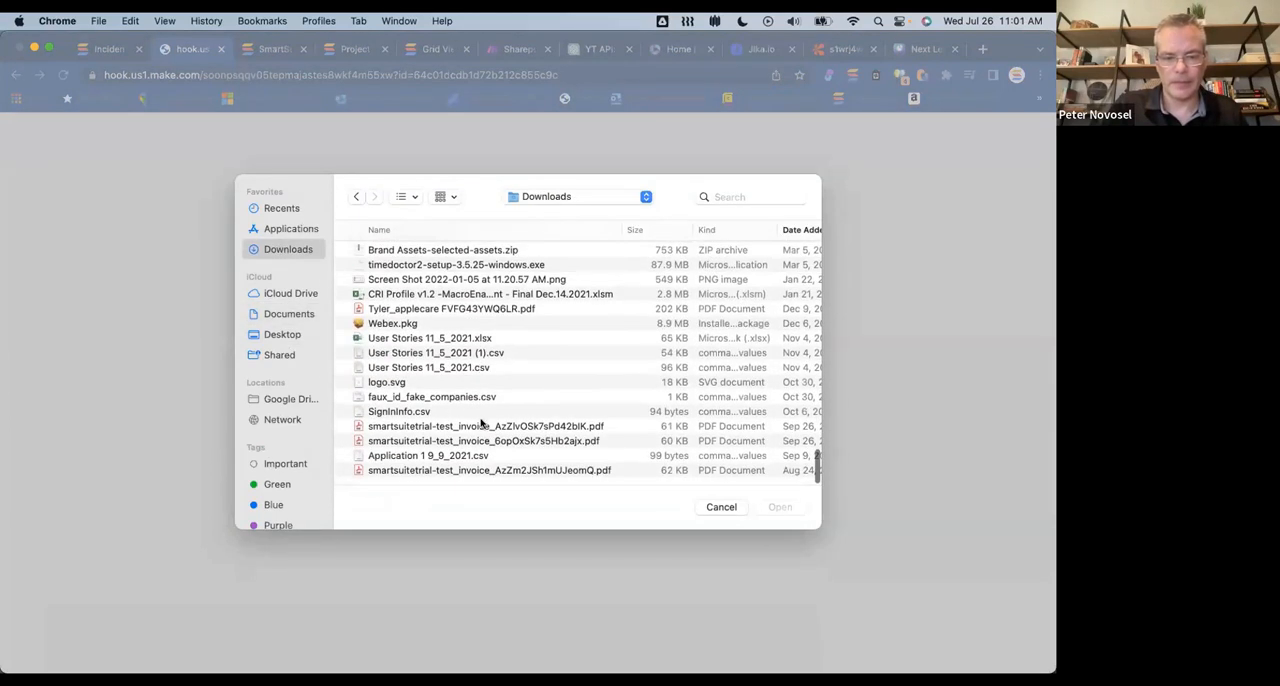
{"action": "left_click", "coordinate": [487, 427]}
{"action": "left_click", "coordinate": [779, 507]}
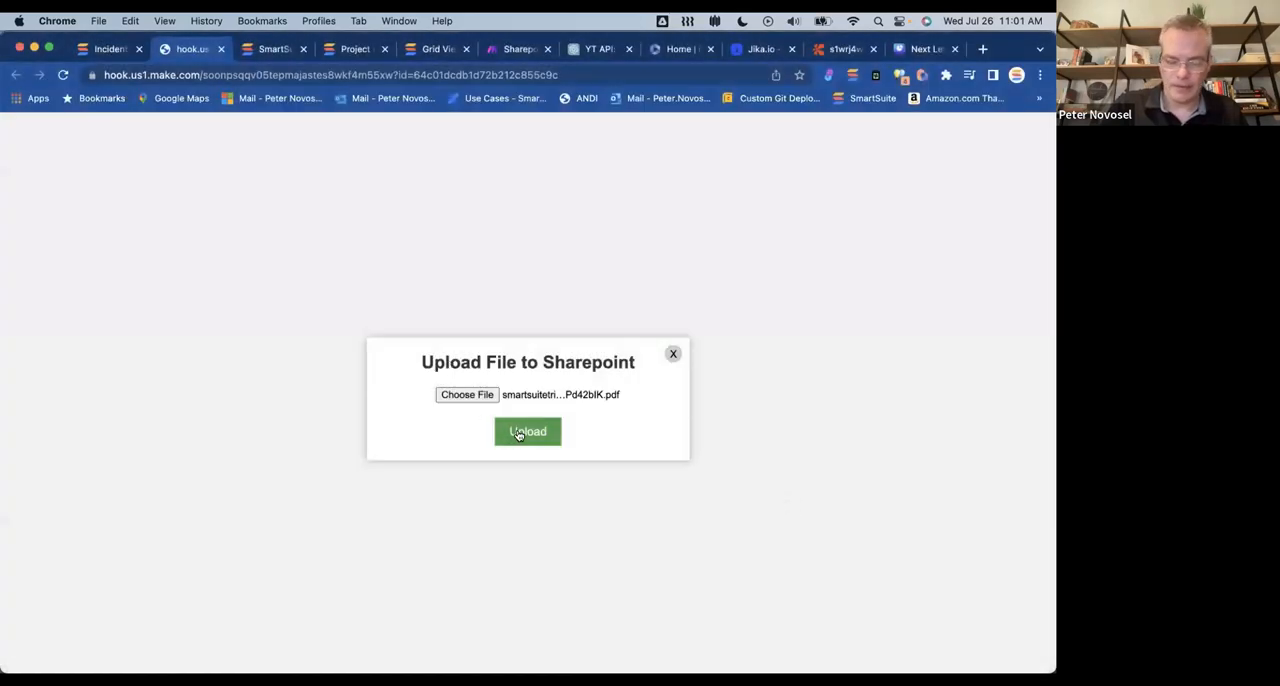
{"action": "left_click", "coordinate": [518, 432]}
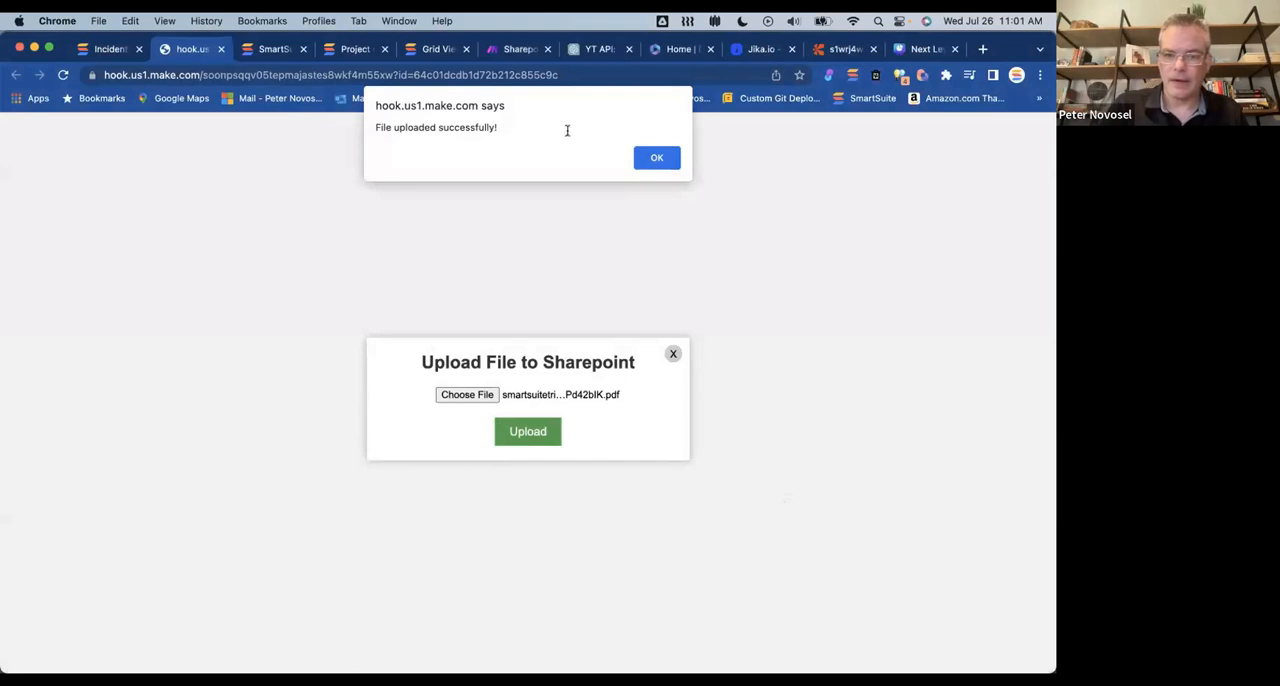
{"action": "left_click", "coordinate": [646, 157]}
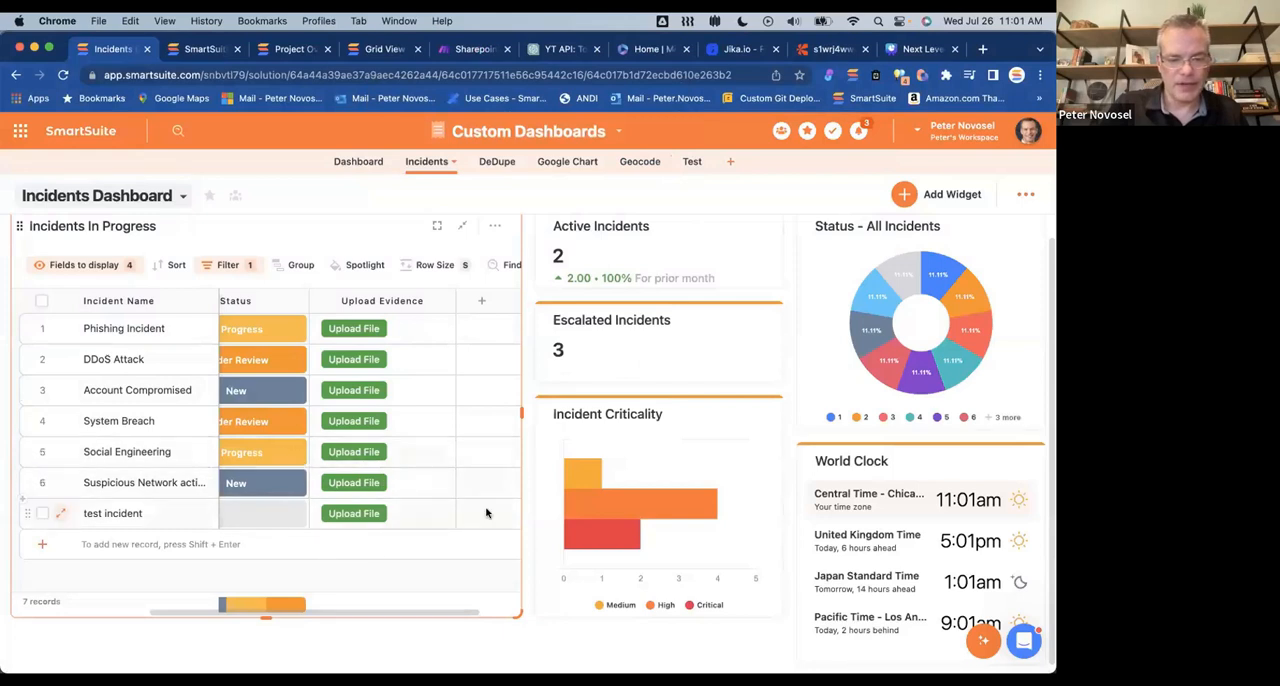
Step: Switch the Incidents table to the All Incidents view and create a new public Grid view
{"action": "scroll", "coordinate": [486, 513], "scroll_direction": "right", "scroll_amount": 2}
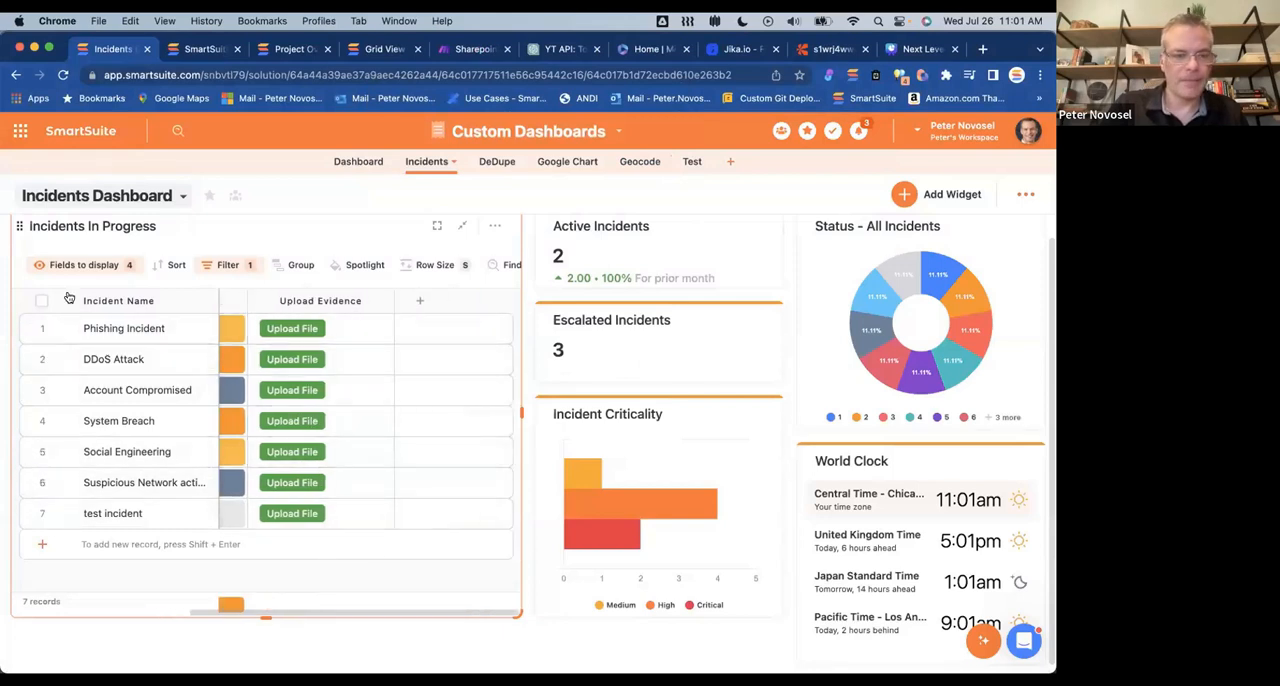
{"action": "left_click", "coordinate": [143, 195]}
{"action": "left_click", "coordinate": [88, 282]}
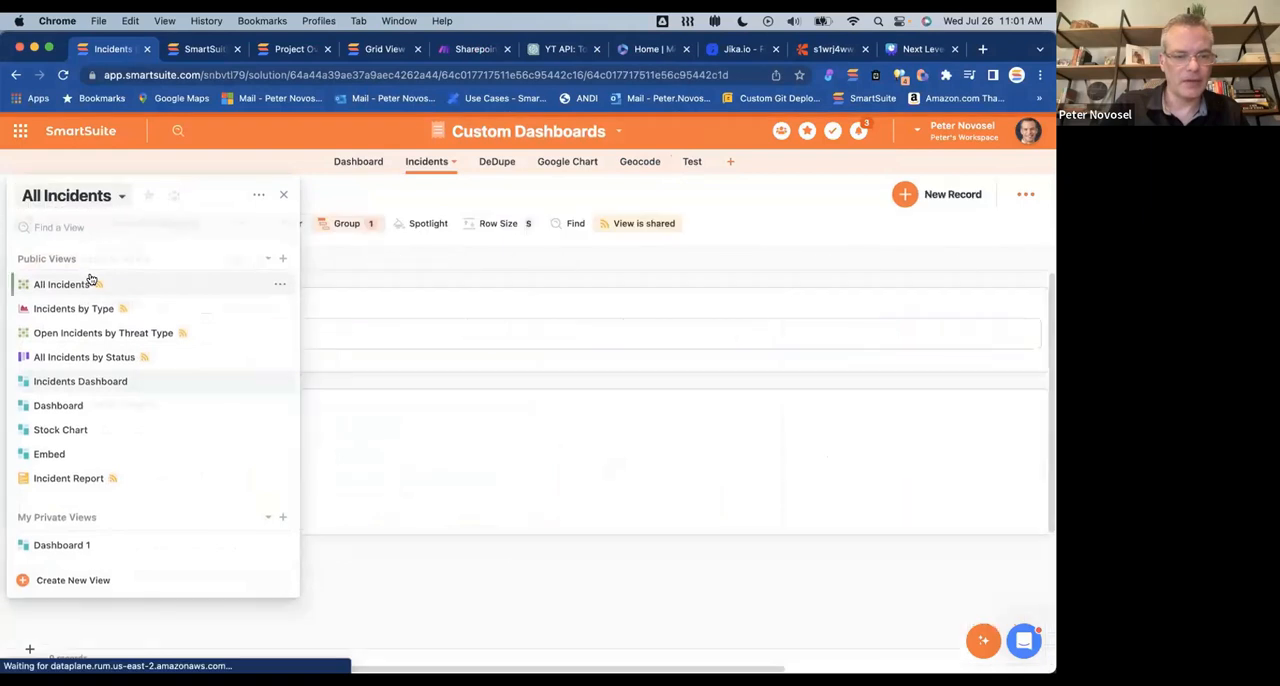
{"action": "left_click", "coordinate": [116, 198]}
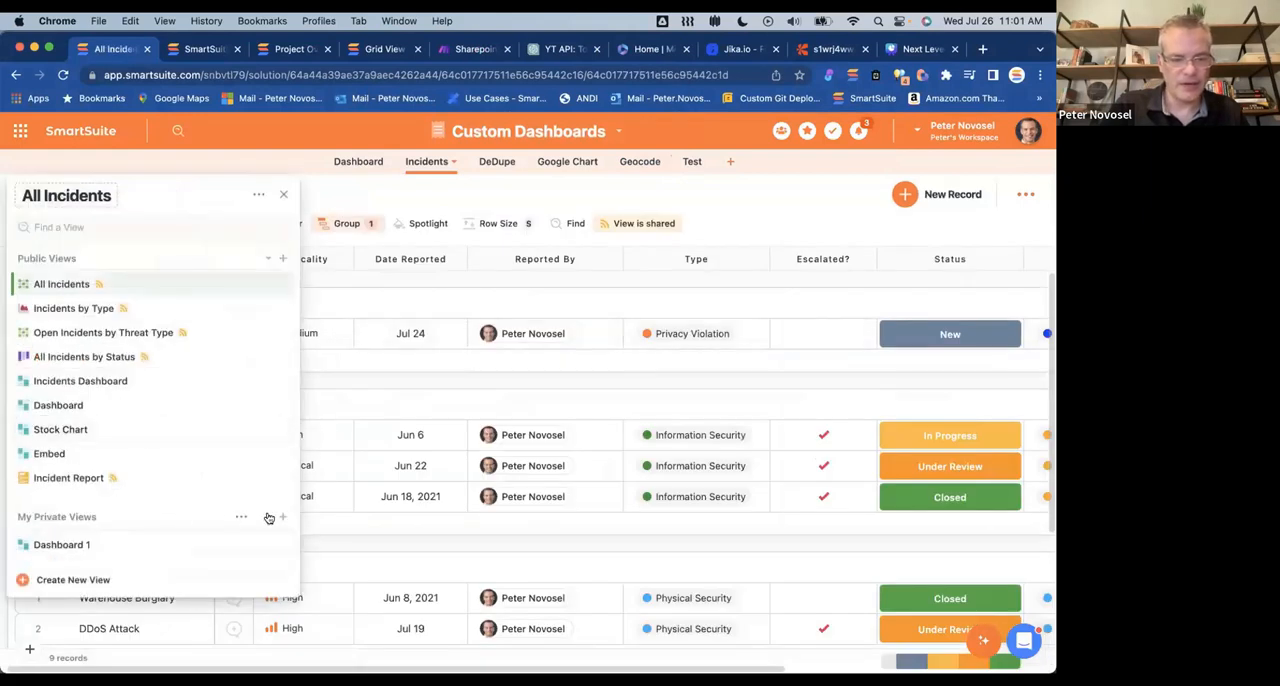
{"action": "left_click", "coordinate": [282, 260]}
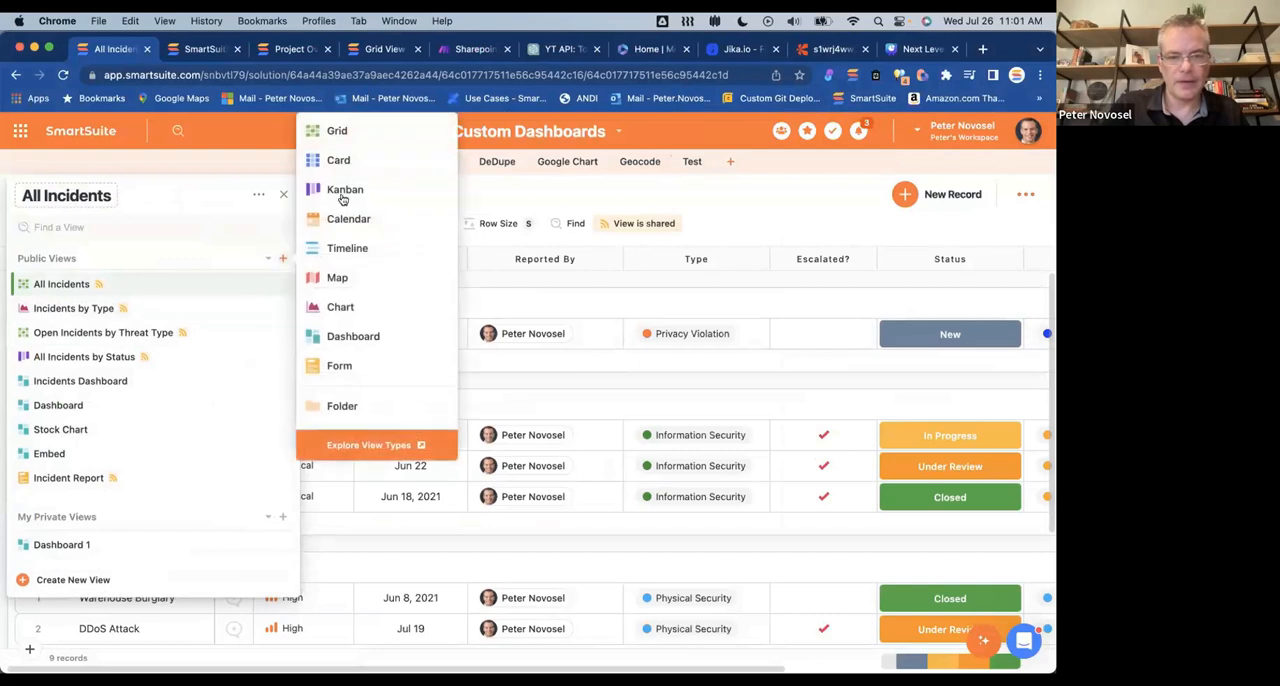
{"action": "left_click", "coordinate": [340, 131]}
{"action": "left_click", "coordinate": [648, 488]}
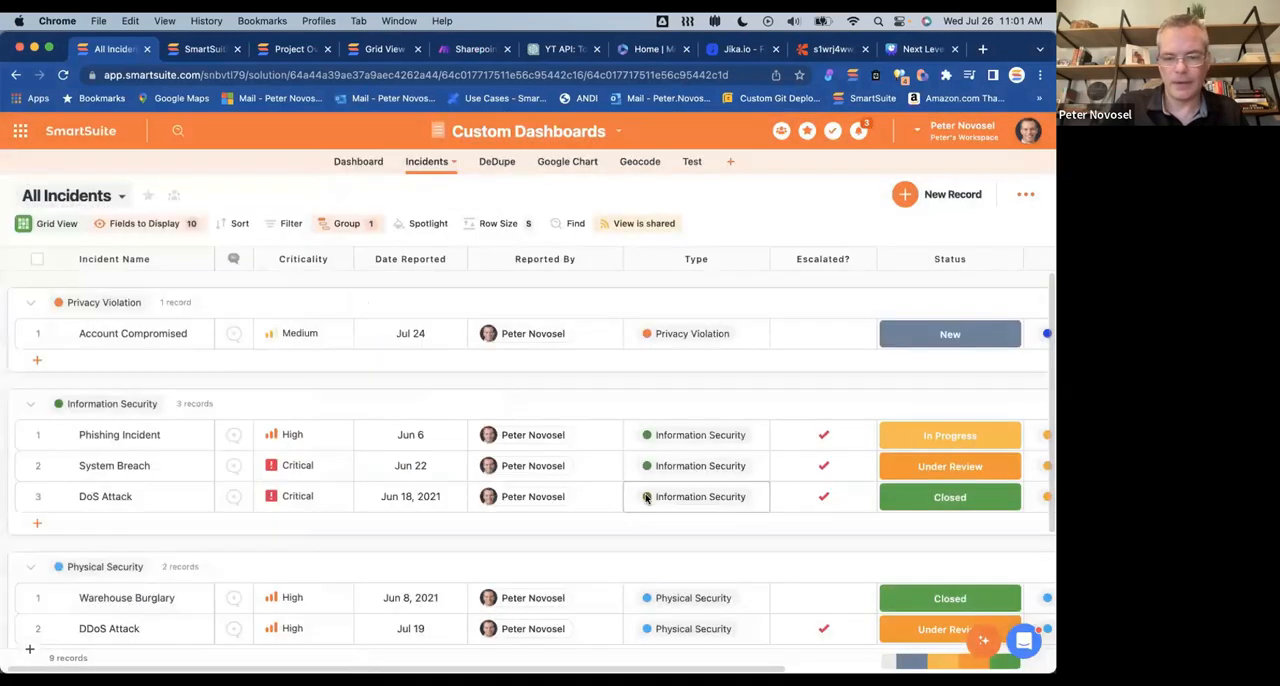
Step: Show the File Id and File Link fields in the new grid view and widen the Incident Name column
{"action": "left_click", "coordinate": [155, 224]}
{"action": "scroll", "coordinate": [197, 367], "scroll_direction": "down", "scroll_amount": 1}
{"action": "left_click", "coordinate": [148, 459]}
{"action": "left_click", "coordinate": [145, 484]}
{"action": "left_click", "coordinate": [703, 429]}
{"action": "left_click", "coordinate": [400, 411]}
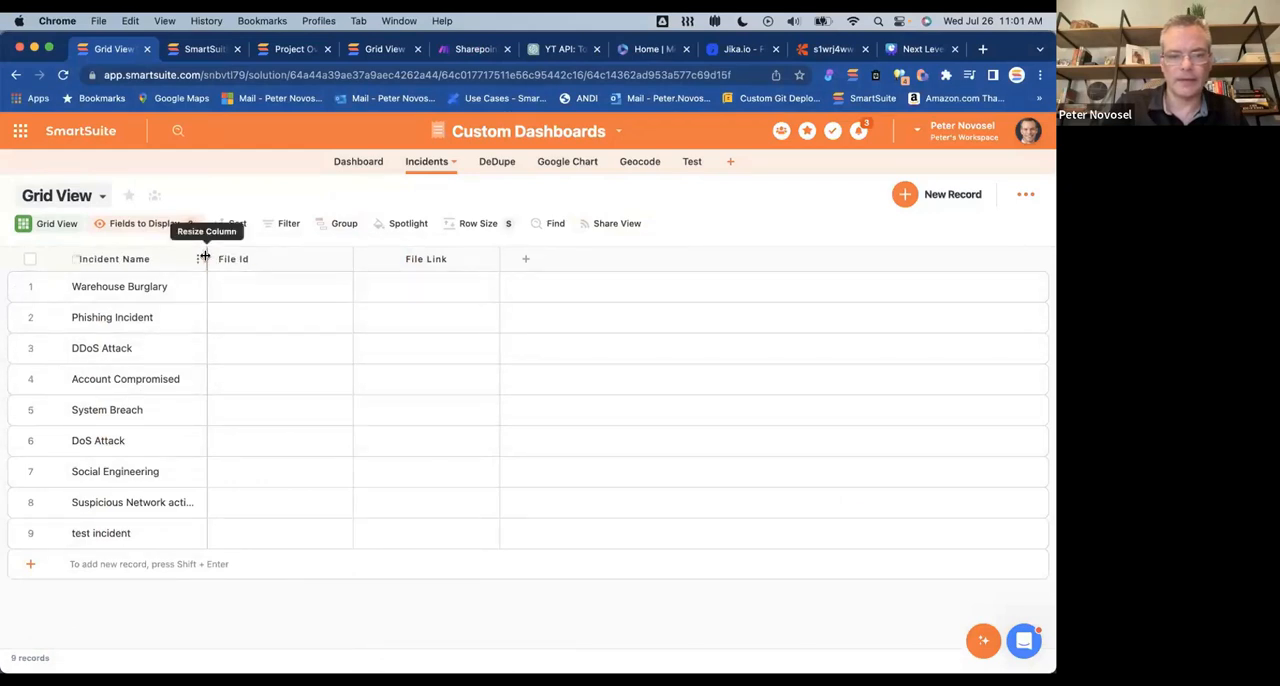
{"action": "left_click_drag", "start_coordinate": [207, 256], "coordinate": [264, 256]}
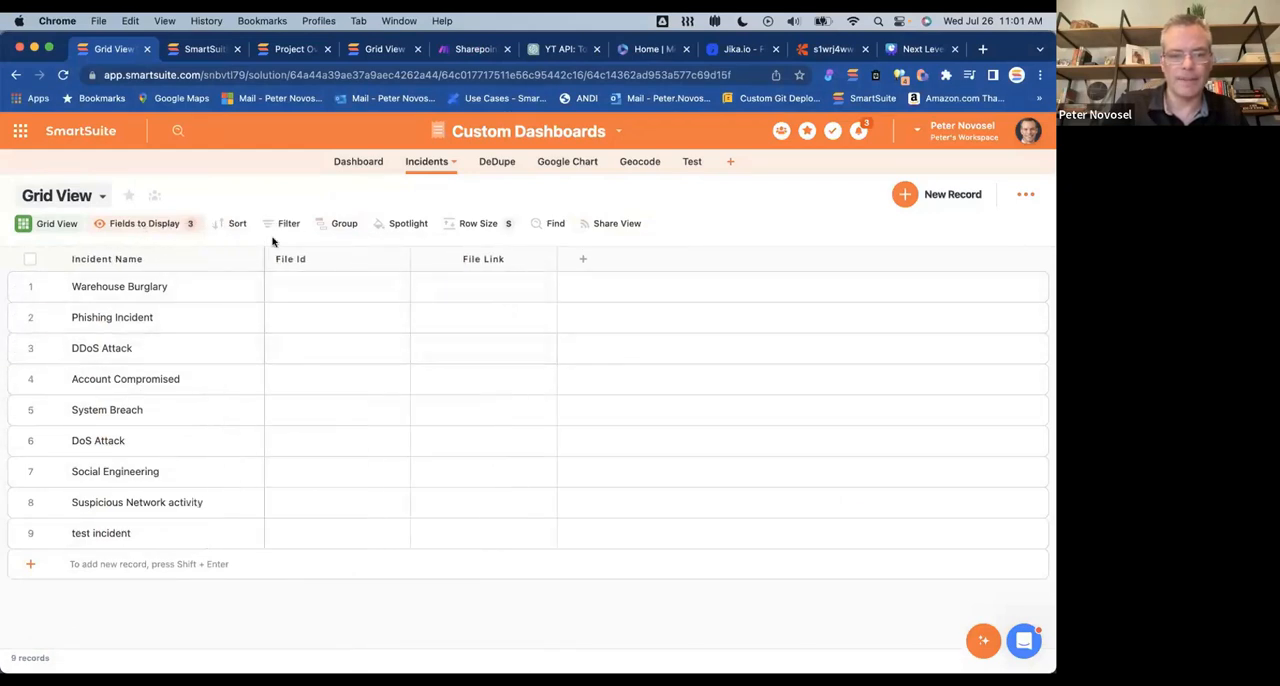
Step: Return to the All Incidents view, then switch to Make and check the Sharepoint upload file scenario's modules and run history
{"action": "left_click", "coordinate": [101, 196]}
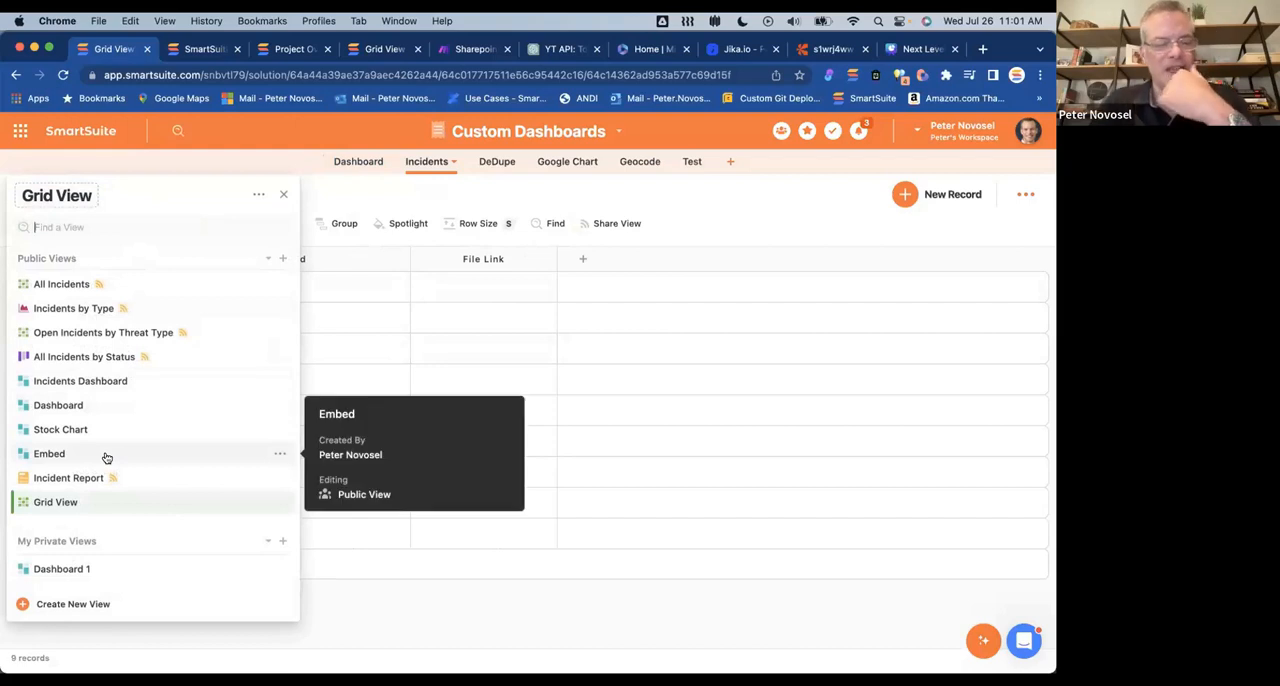
{"action": "left_click", "coordinate": [72, 288]}
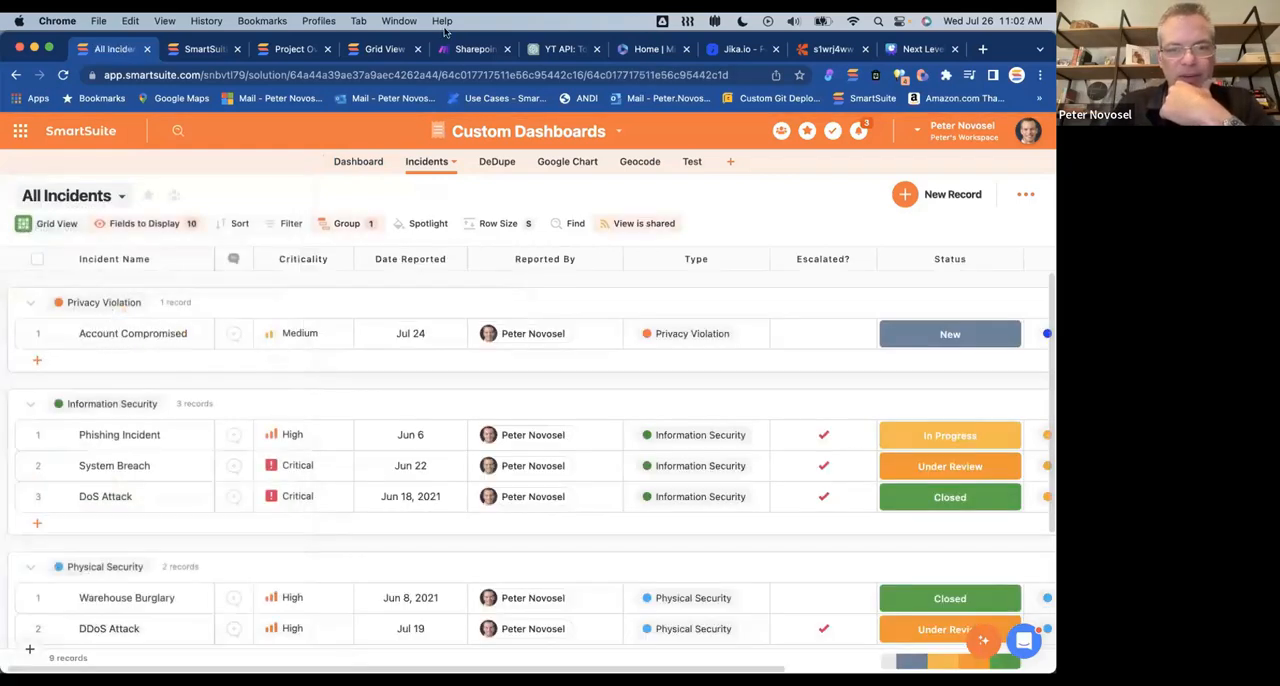
{"action": "left_click", "coordinate": [463, 54]}
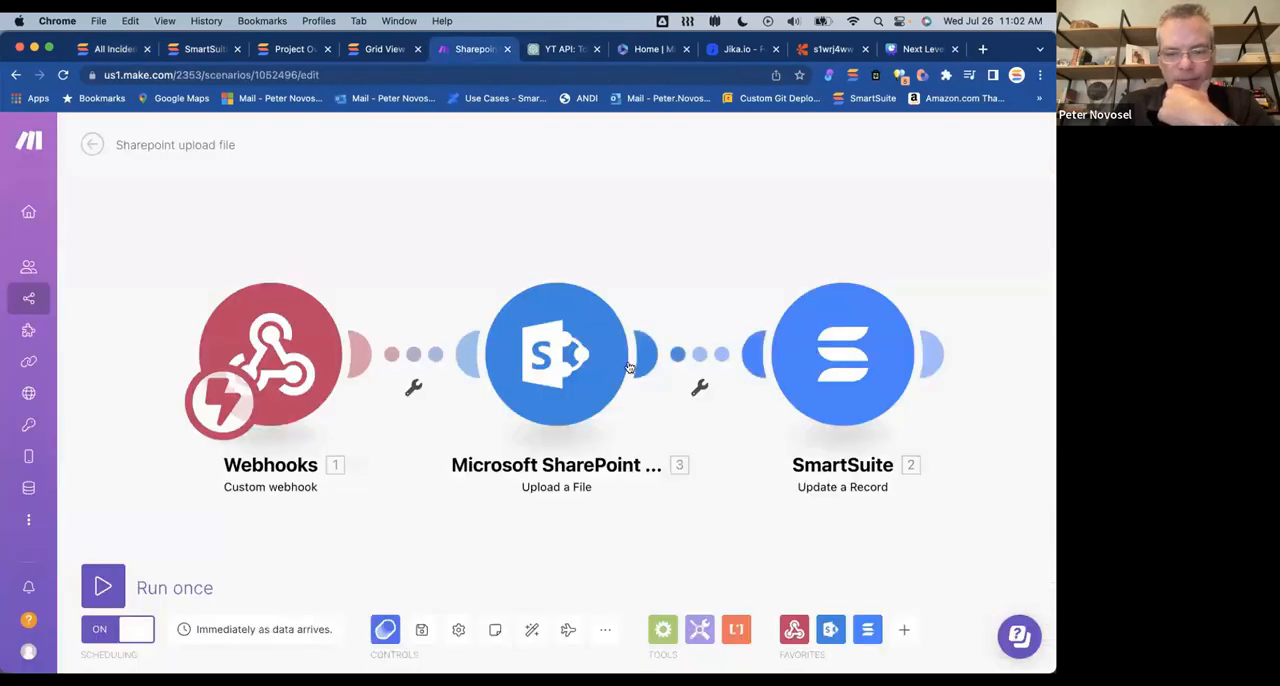
{"action": "scroll", "coordinate": [719, 272], "scroll_direction": "down", "scroll_amount": 2}
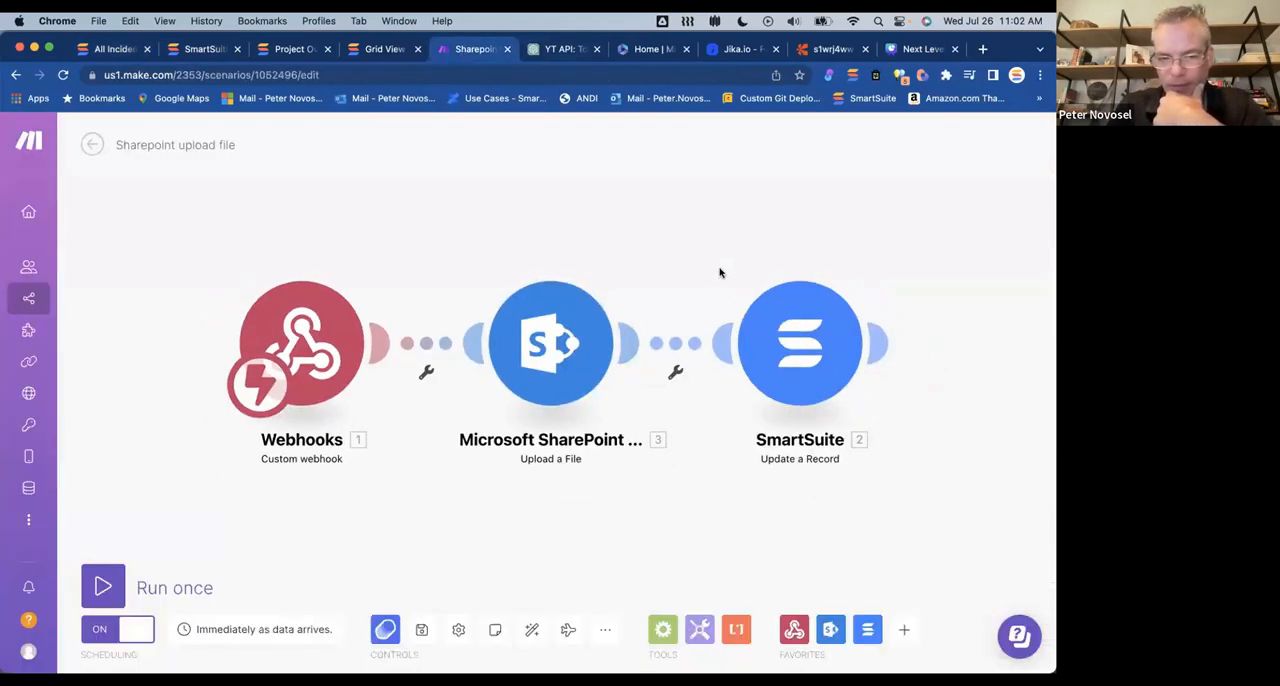
{"action": "scroll", "coordinate": [719, 272], "scroll_direction": "up", "scroll_amount": 1}
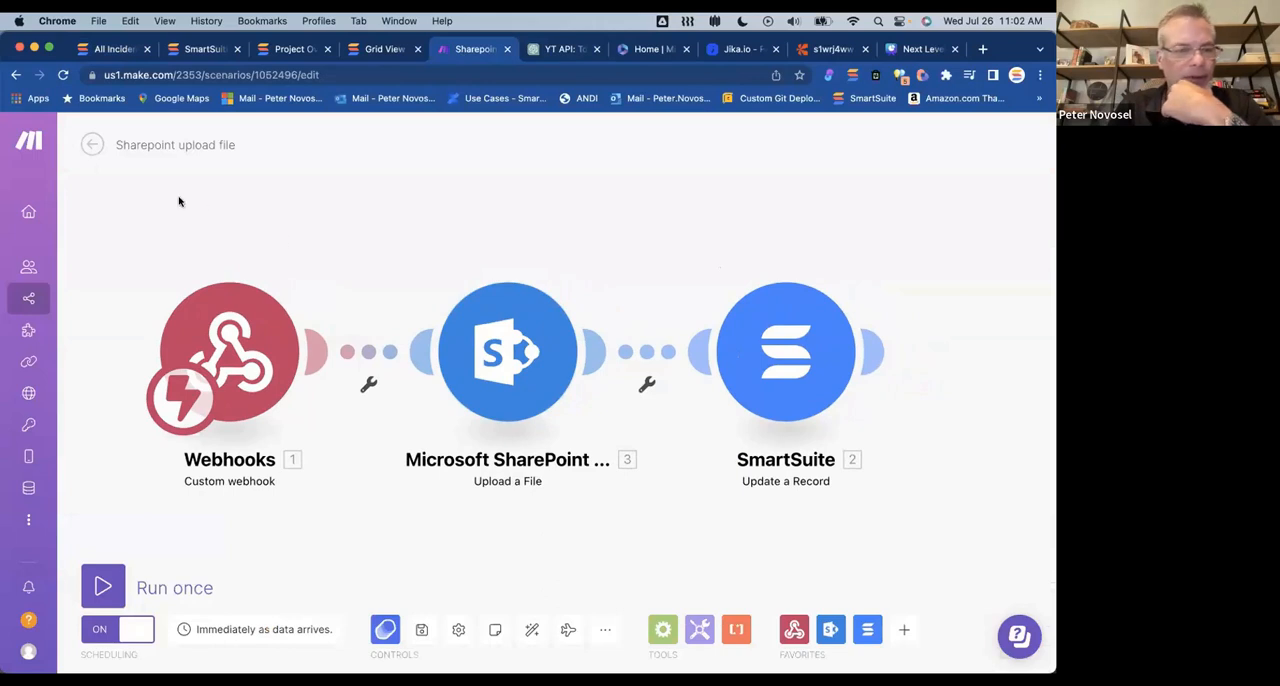
{"action": "left_click", "coordinate": [92, 145]}
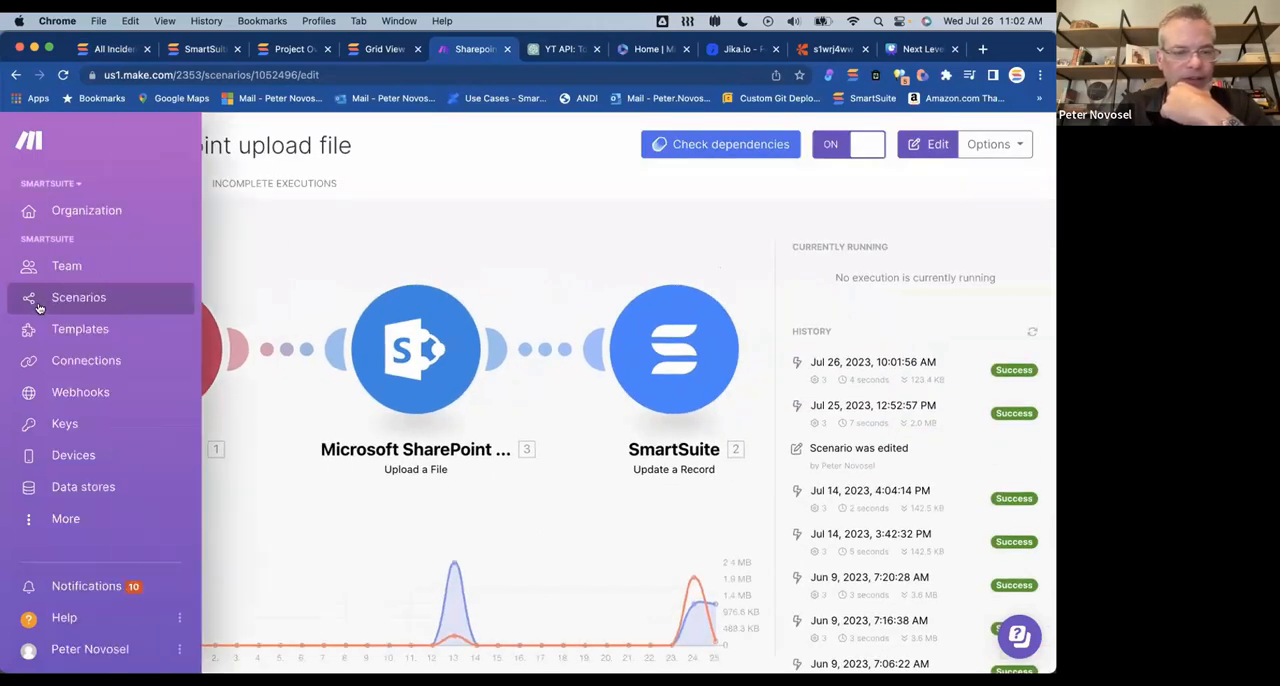
Step: Browse the Make scenarios stored in the presenter's personal test folder
{"action": "left_click", "coordinate": [62, 298]}
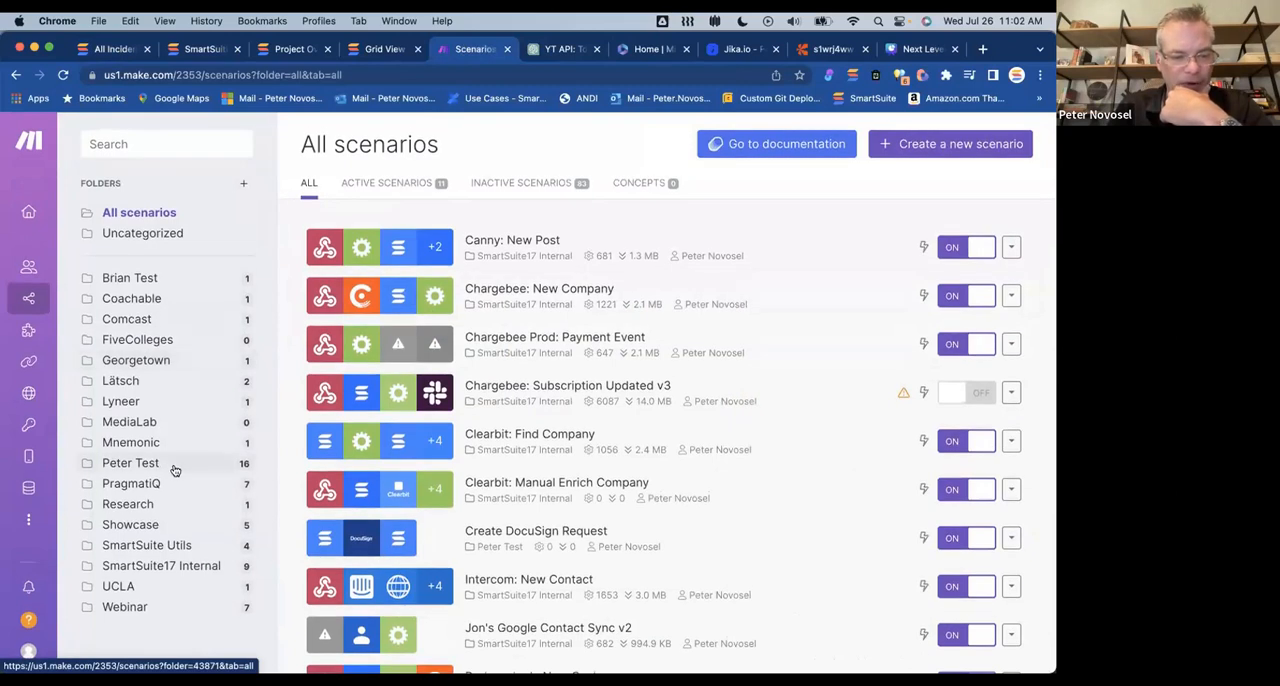
{"action": "left_click", "coordinate": [175, 466]}
{"action": "scroll", "coordinate": [620, 471], "scroll_direction": "down", "scroll_amount": 5}
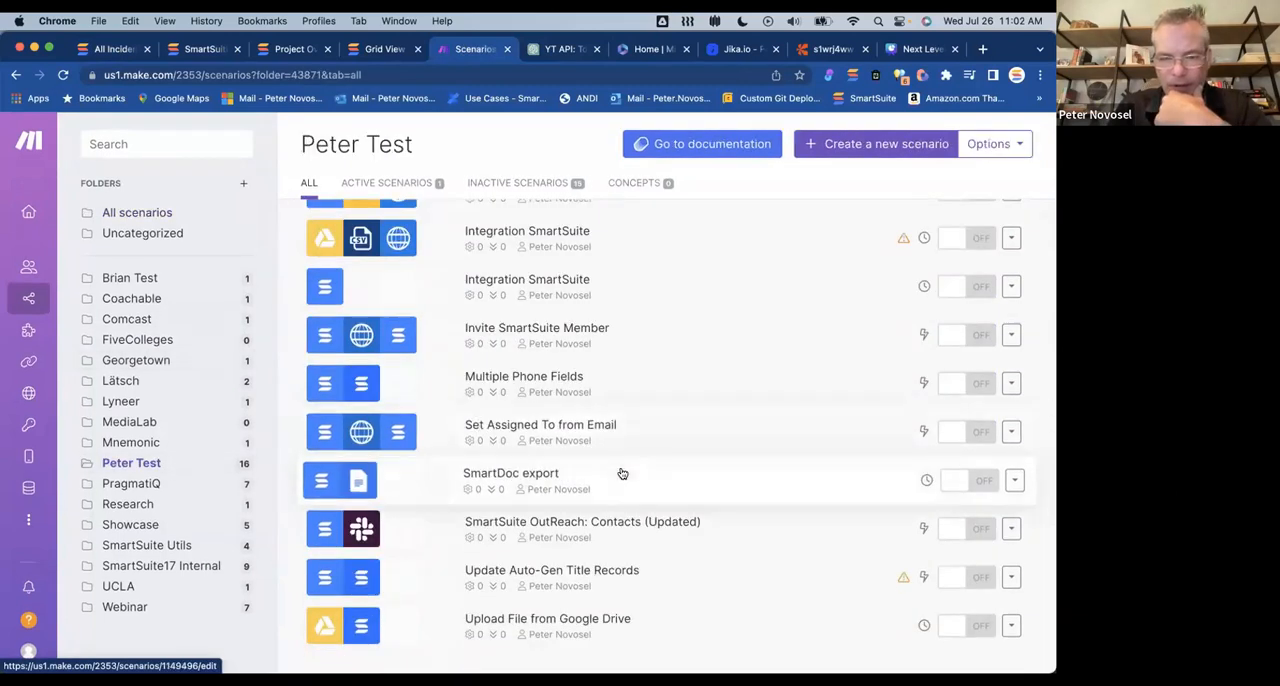
{"action": "scroll", "coordinate": [621, 472], "scroll_direction": "up", "scroll_amount": 5}
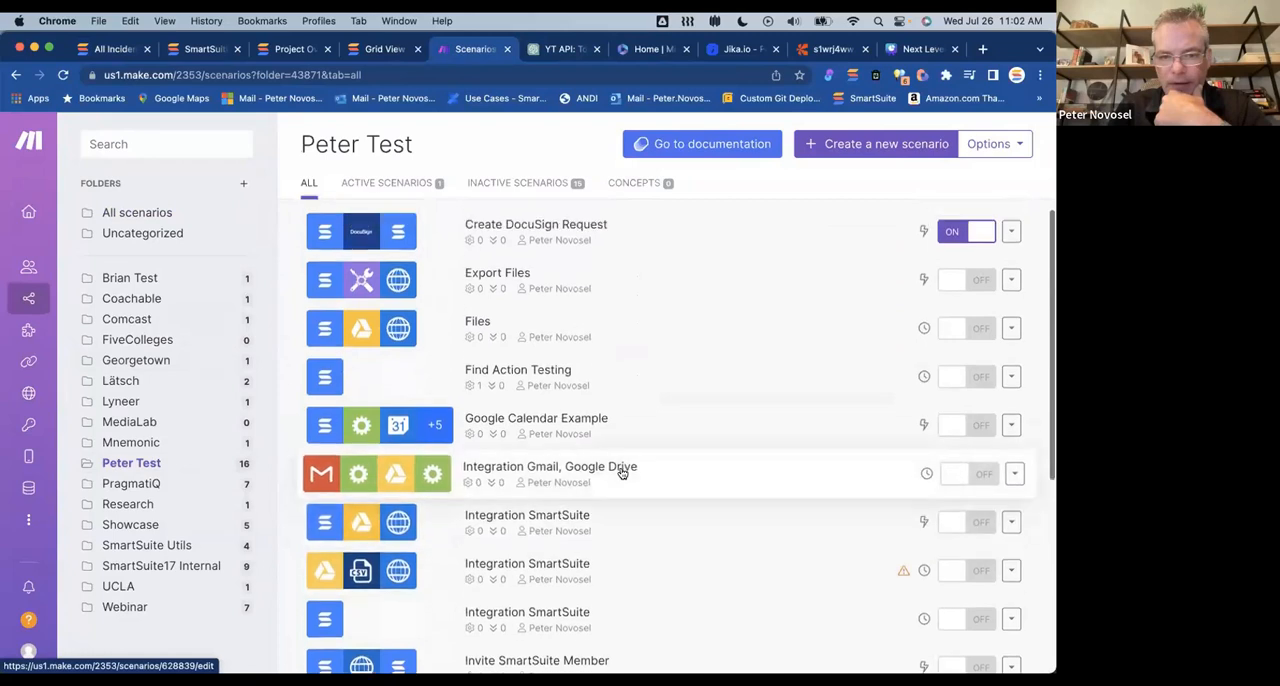
Step: Return to the SmartSuite Incidents Dashboard and add the File Link field to the Incidents In Progress widget
{"action": "left_click", "coordinate": [110, 49]}
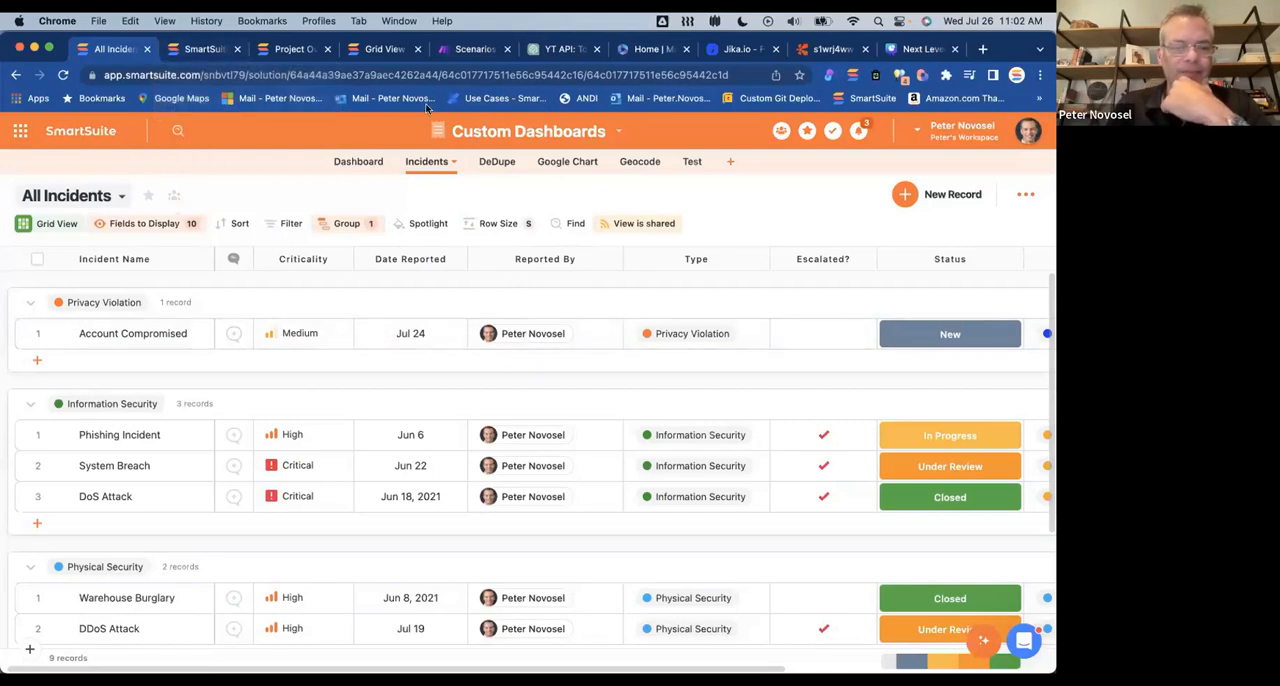
{"action": "left_click", "coordinate": [121, 196]}
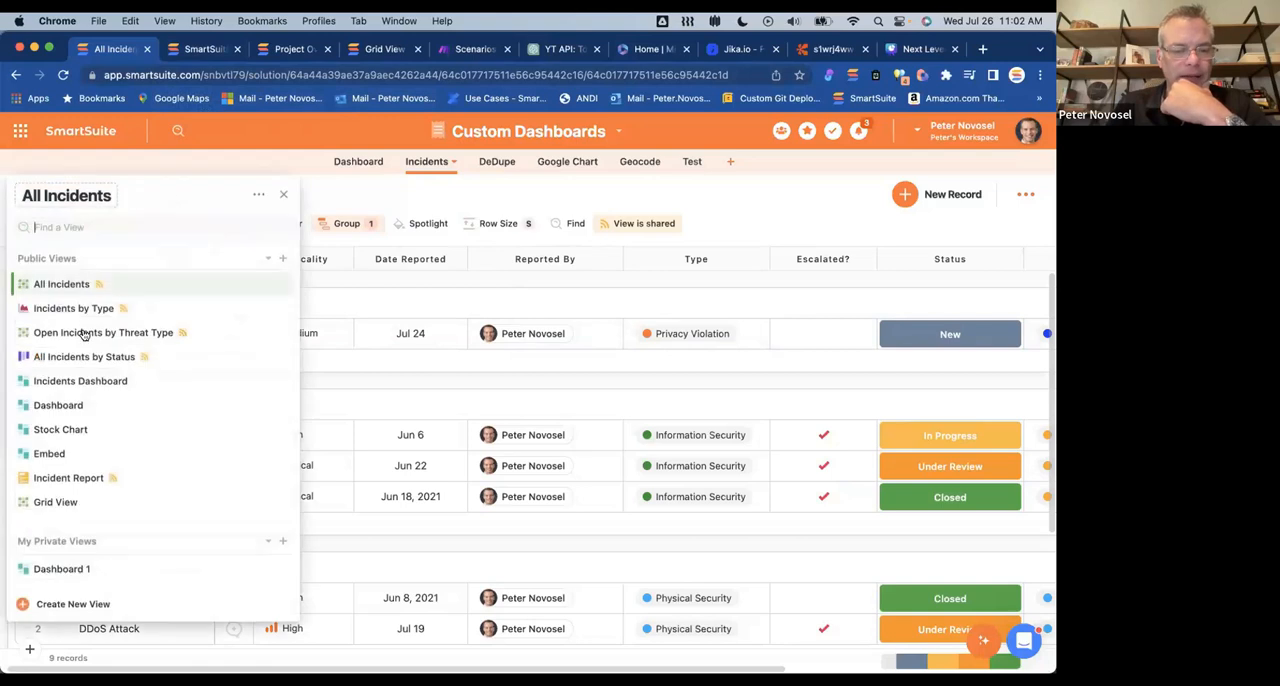
{"action": "left_click", "coordinate": [86, 381]}
{"action": "scroll", "coordinate": [396, 424], "scroll_direction": "right", "scroll_amount": 5}
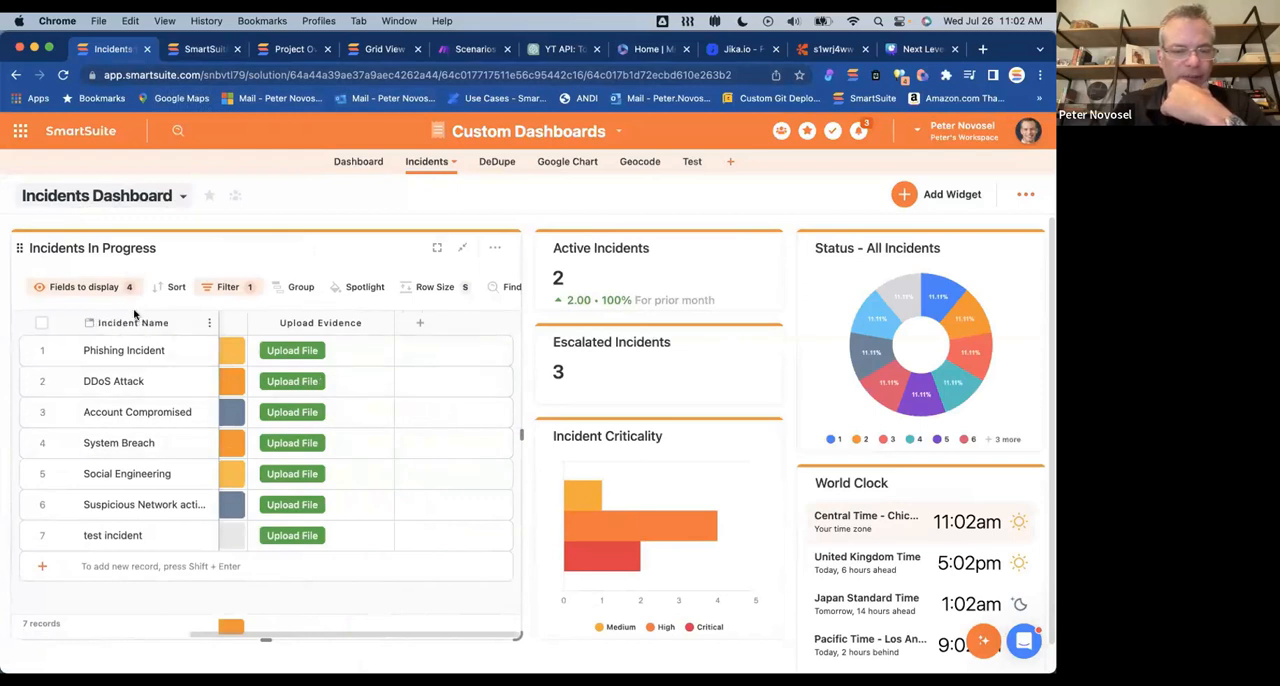
{"action": "left_click", "coordinate": [95, 288]}
{"action": "scroll", "coordinate": [133, 575], "scroll_direction": "down", "scroll_amount": 3}
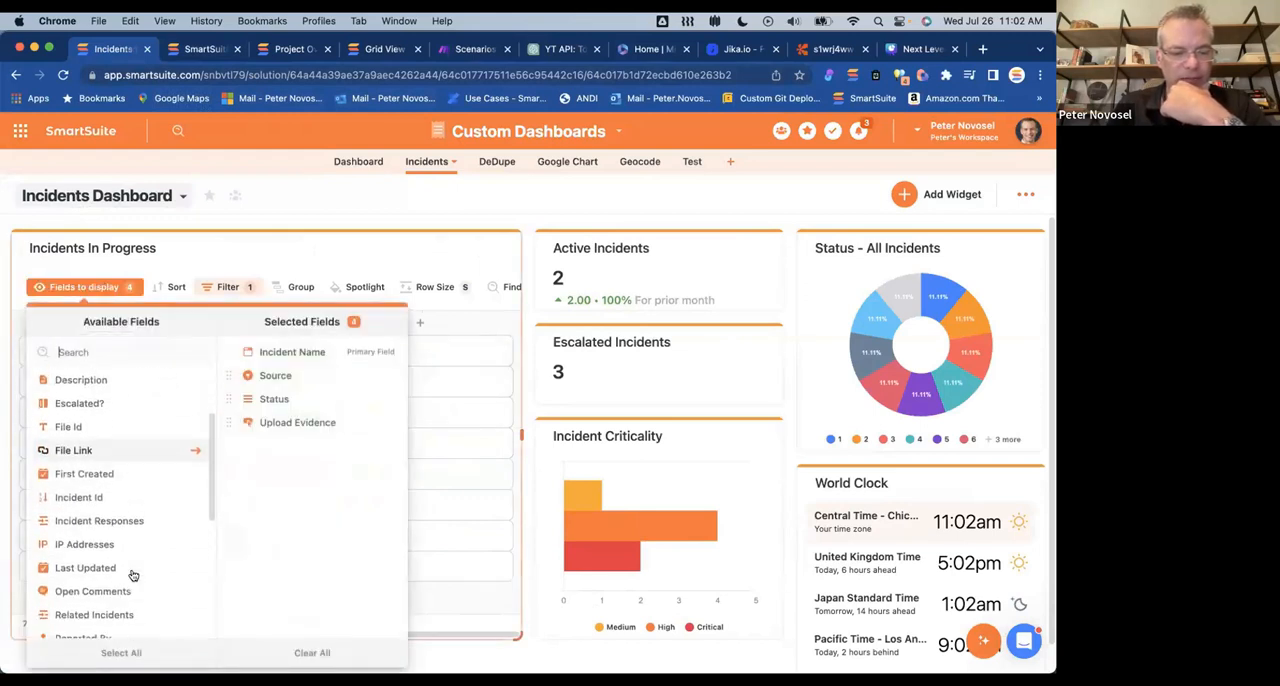
{"action": "left_click", "coordinate": [99, 440]}
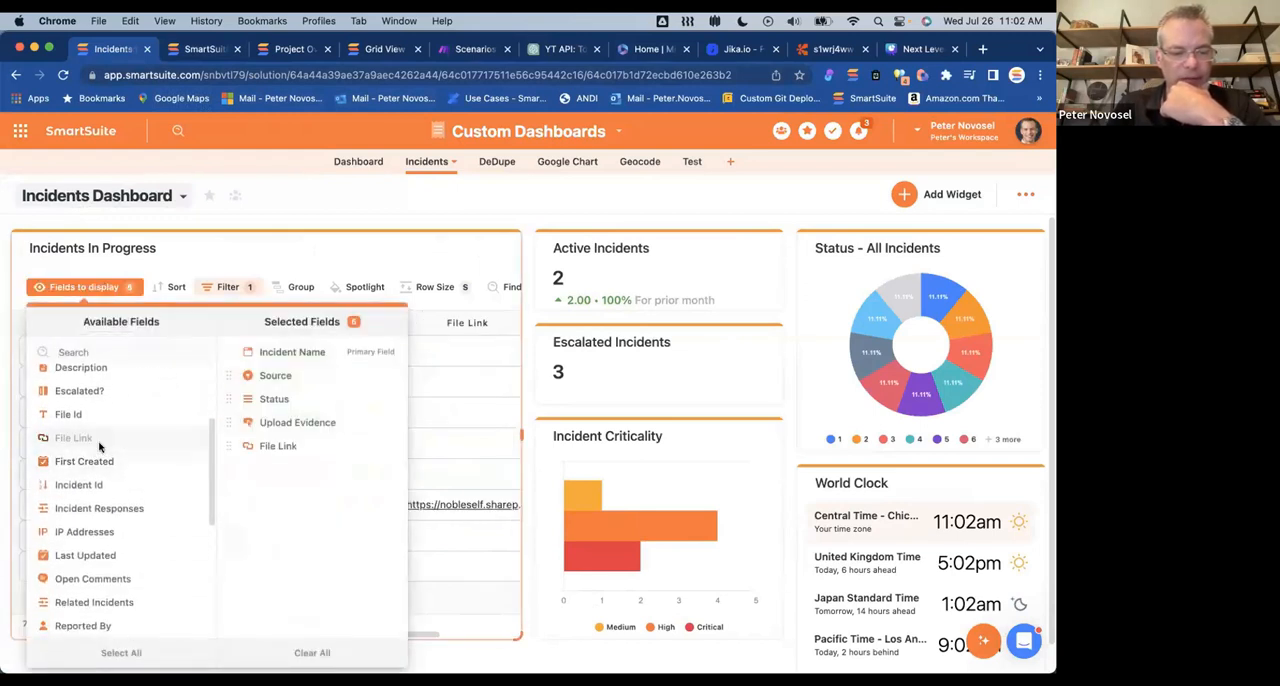
{"action": "left_click", "coordinate": [452, 469]}
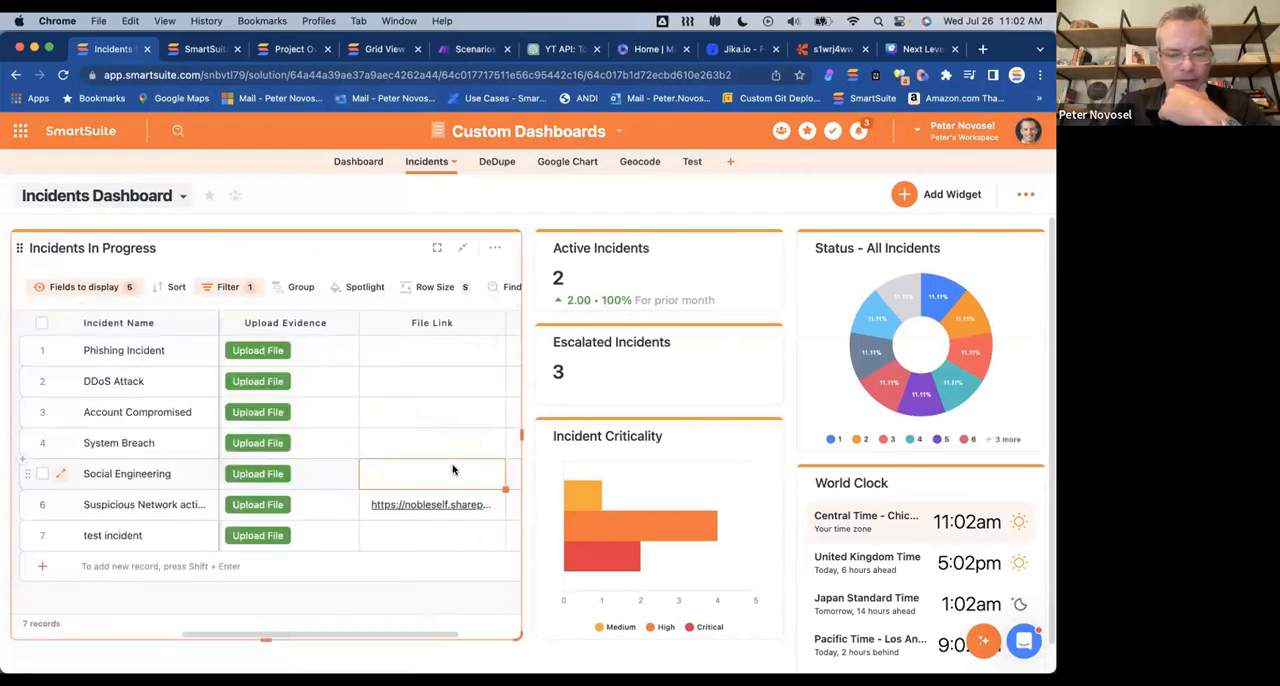
Step: Open the Suspicious Network activity incident's File Link, examine the PDF and its address, then close it and review the widget's columns
{"action": "left_click", "coordinate": [419, 505]}
{"action": "left_click", "coordinate": [420, 508]}
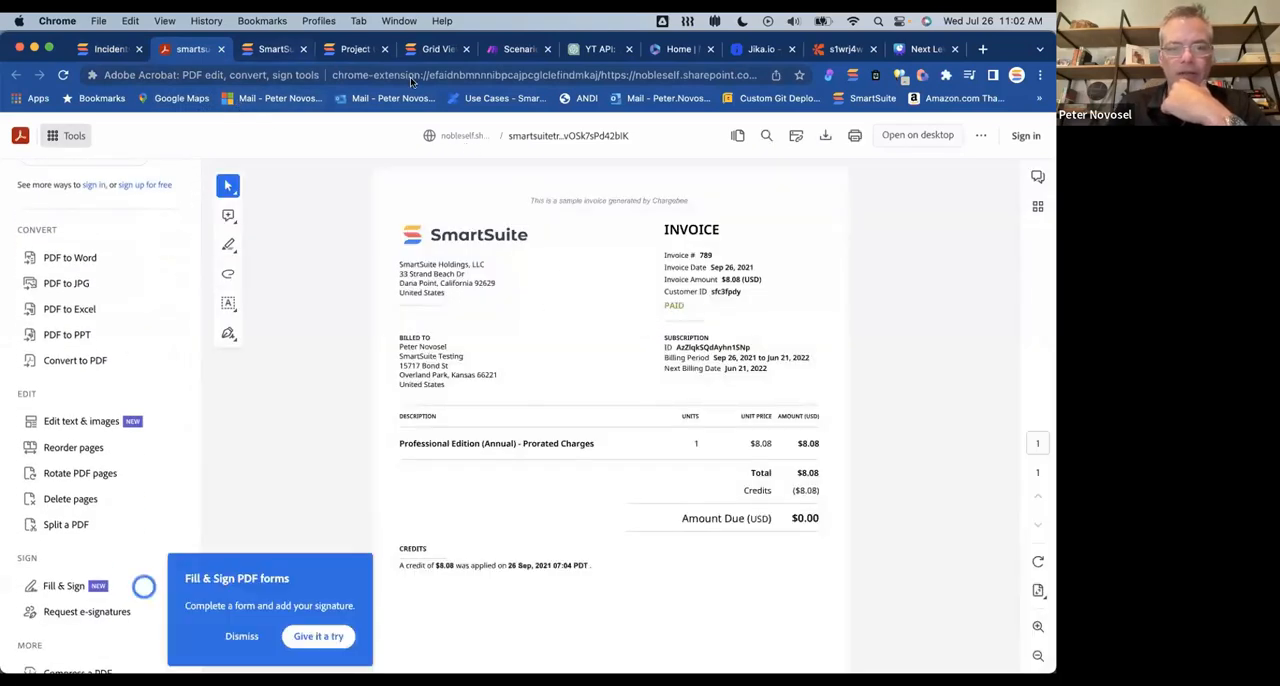
{"action": "left_click", "coordinate": [453, 77]}
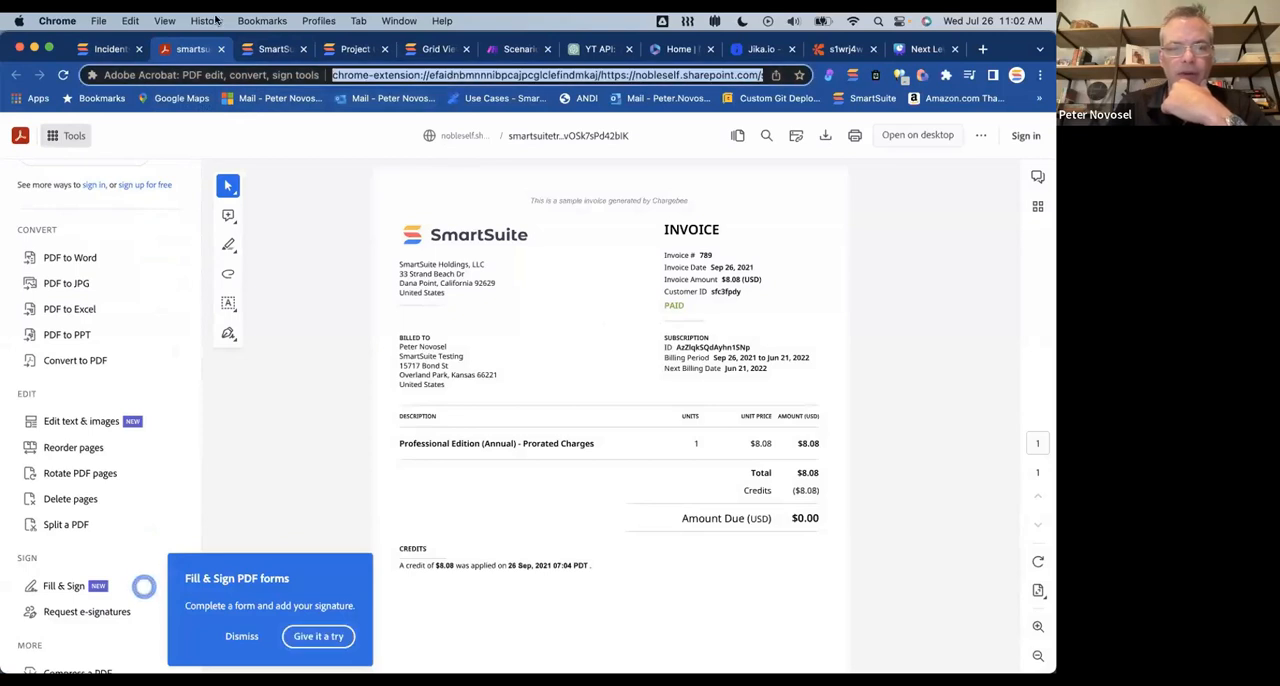
{"action": "left_click", "coordinate": [221, 50]}
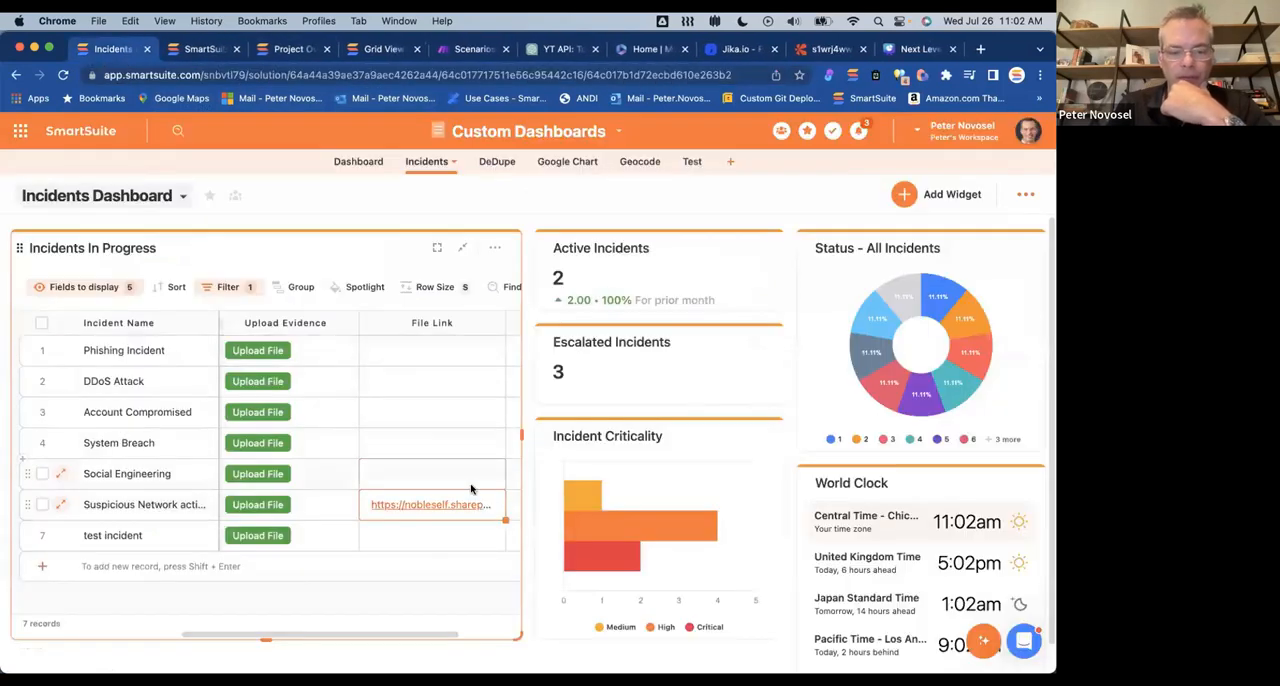
{"action": "scroll", "coordinate": [308, 505], "scroll_direction": "left", "scroll_amount": 3}
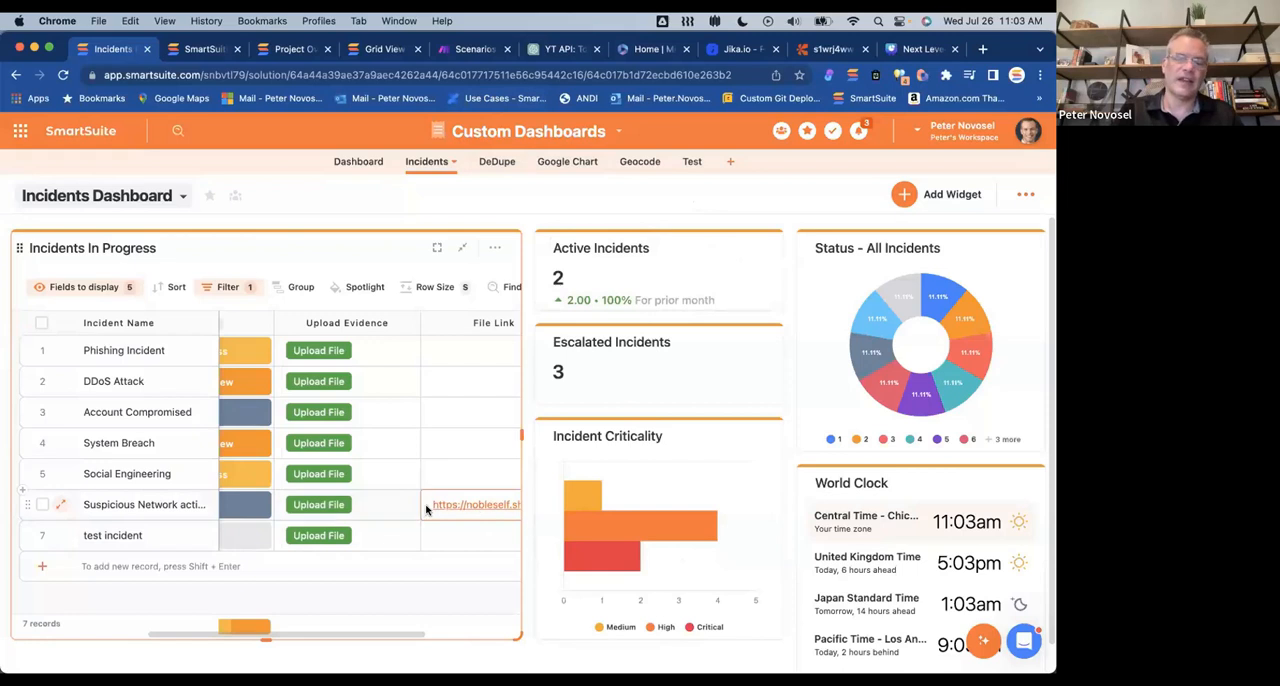
{"action": "scroll", "coordinate": [425, 506], "scroll_direction": "right", "scroll_amount": 3}
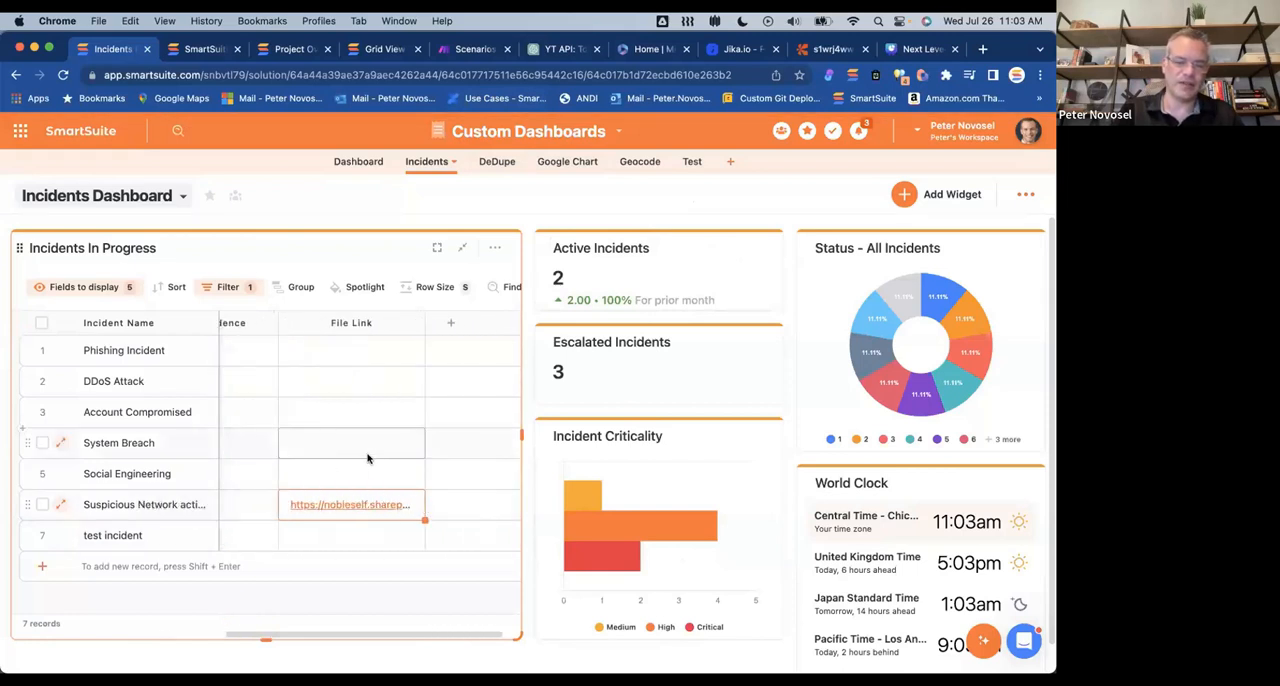
Step: Review the widget's Upload Evidence column, then switch to Make and open the Sharepoint upload file scenario in the Webinar folder
{"action": "scroll", "coordinate": [391, 480], "scroll_direction": "left", "scroll_amount": 1}
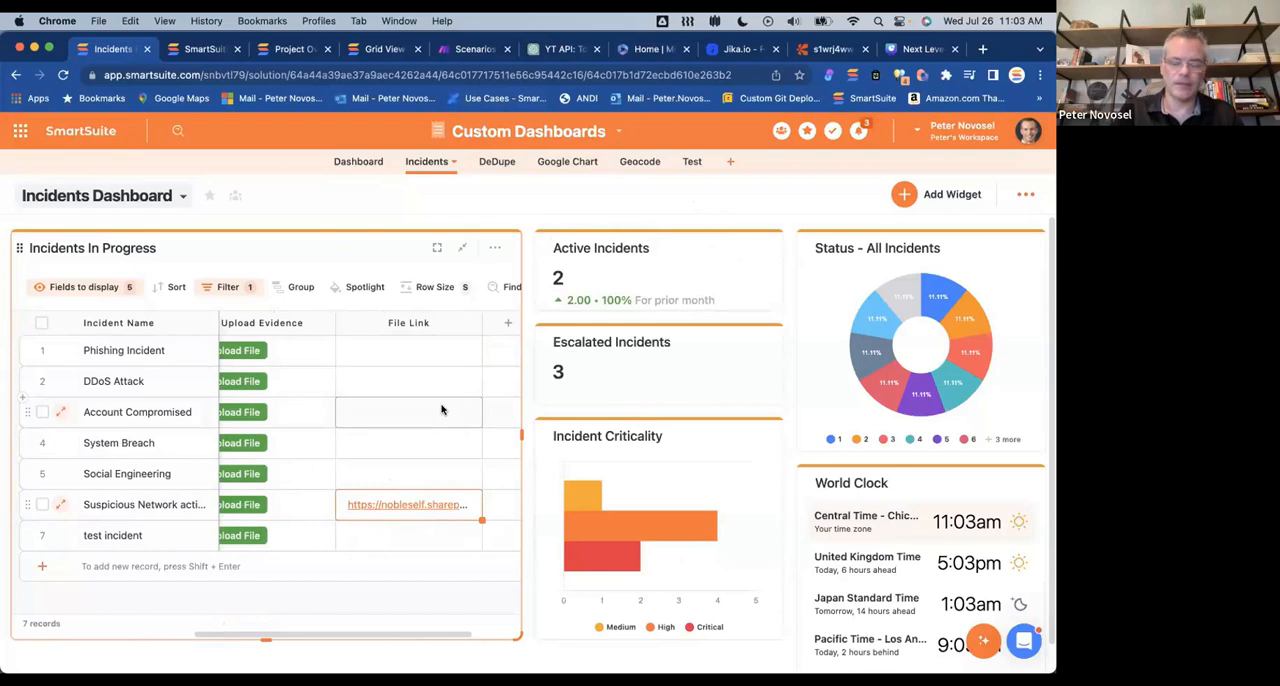
{"action": "scroll", "coordinate": [241, 508], "scroll_direction": "left", "scroll_amount": 1}
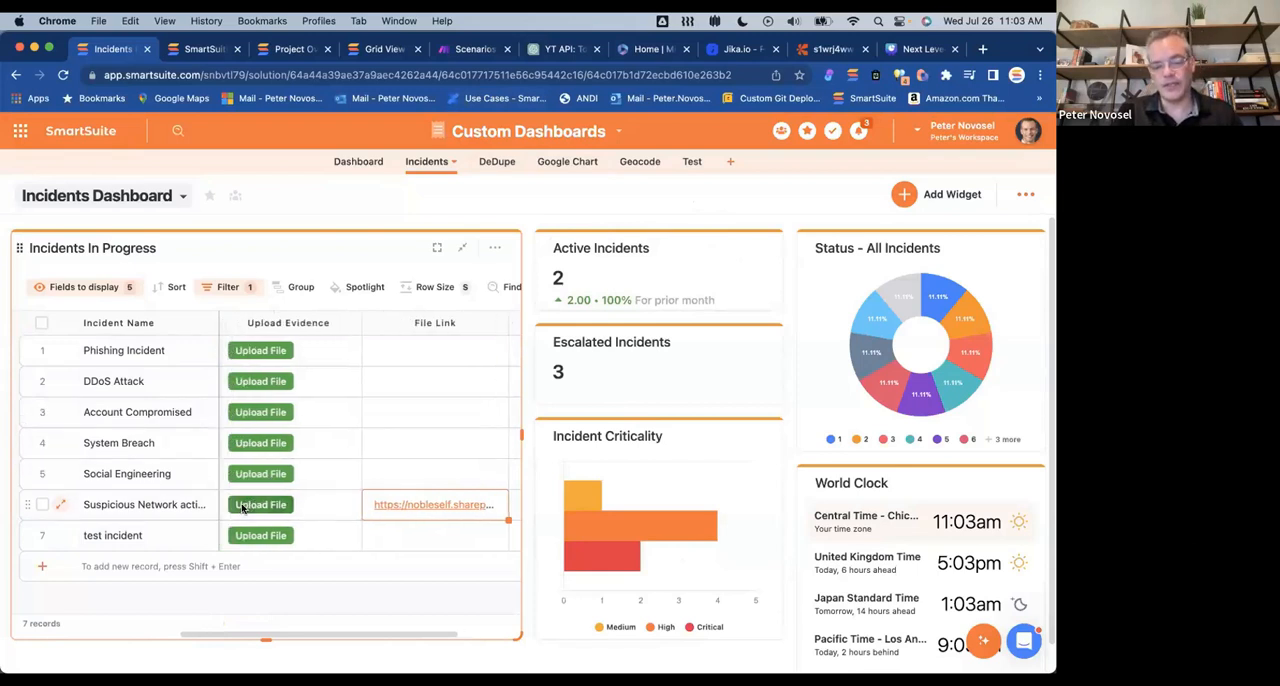
{"action": "scroll", "coordinate": [241, 508], "scroll_direction": "left", "scroll_amount": 2}
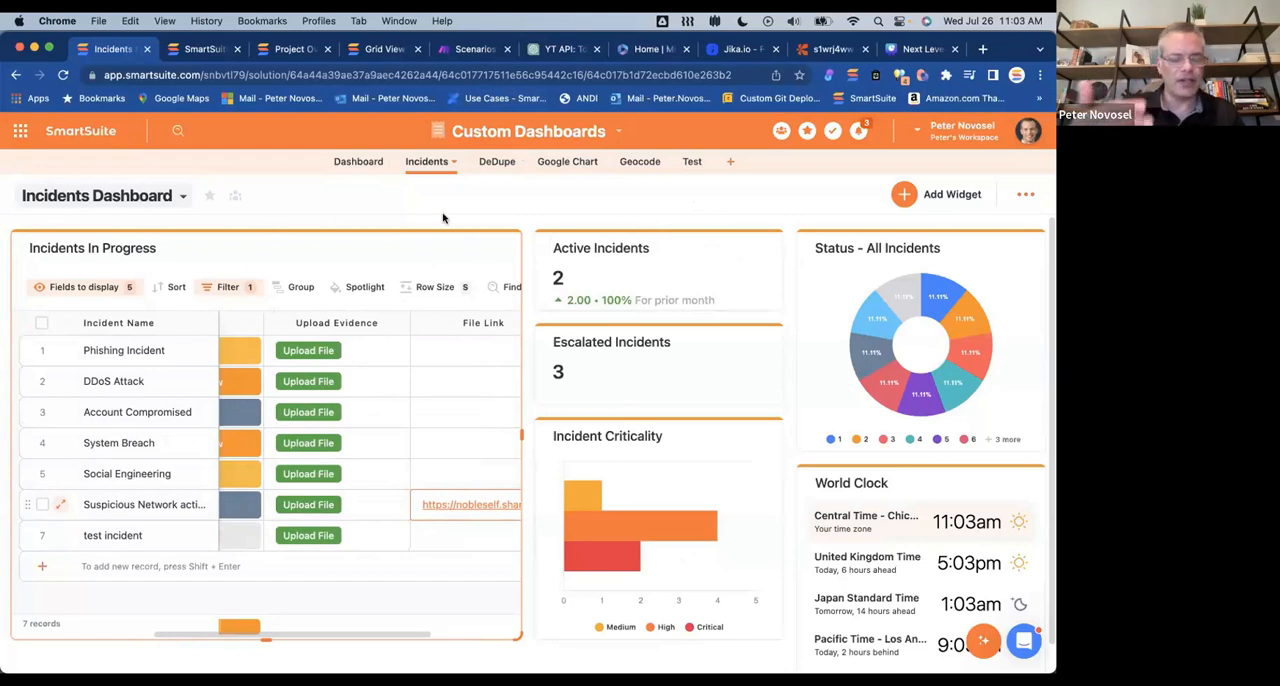
{"action": "left_click", "coordinate": [474, 49]}
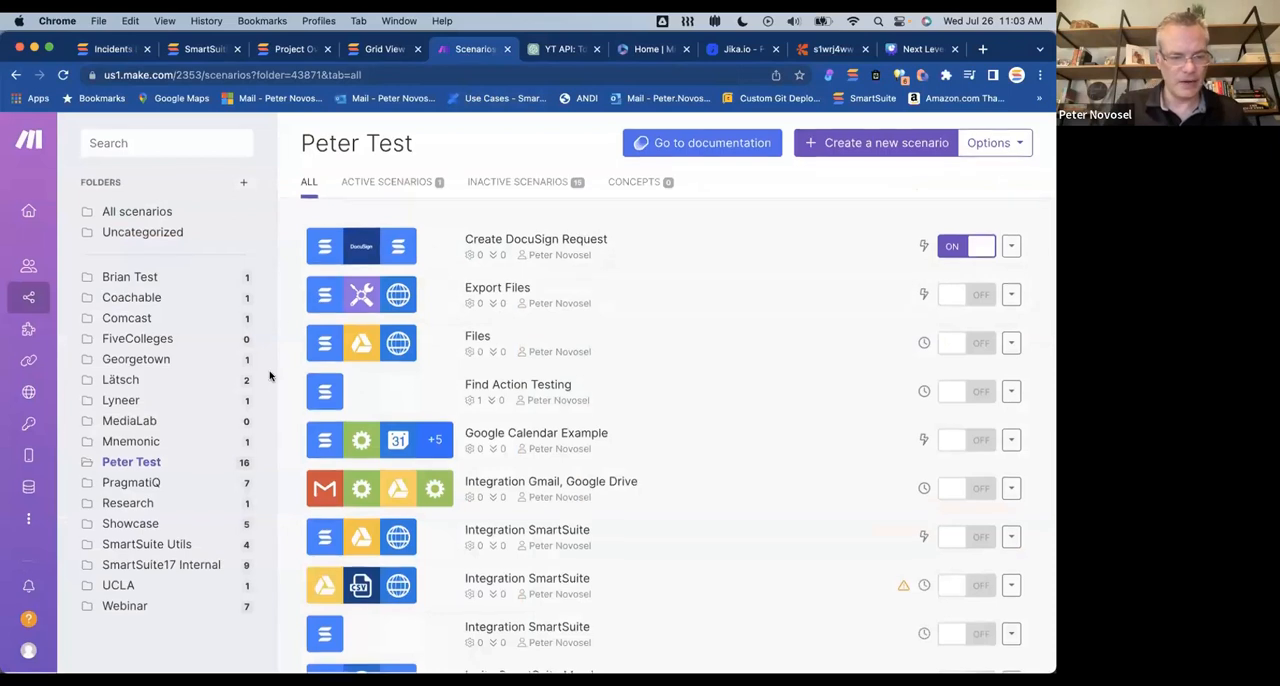
{"action": "left_click", "coordinate": [136, 604]}
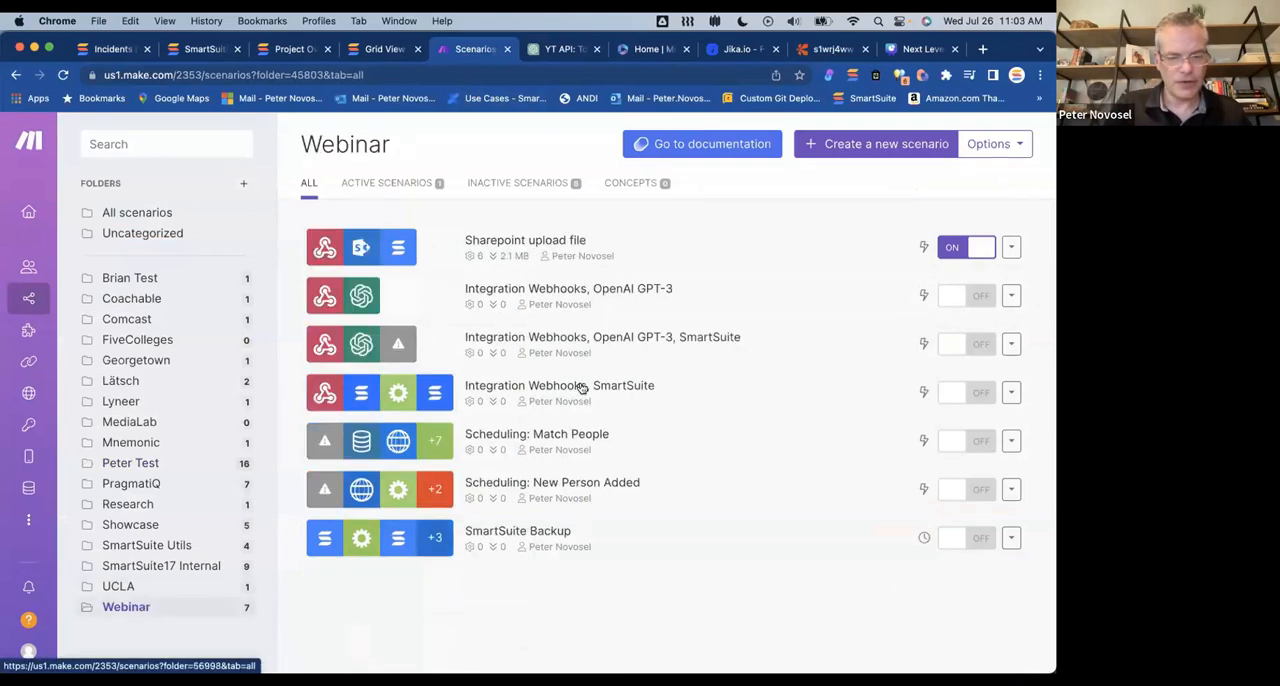
{"action": "left_click", "coordinate": [517, 249]}
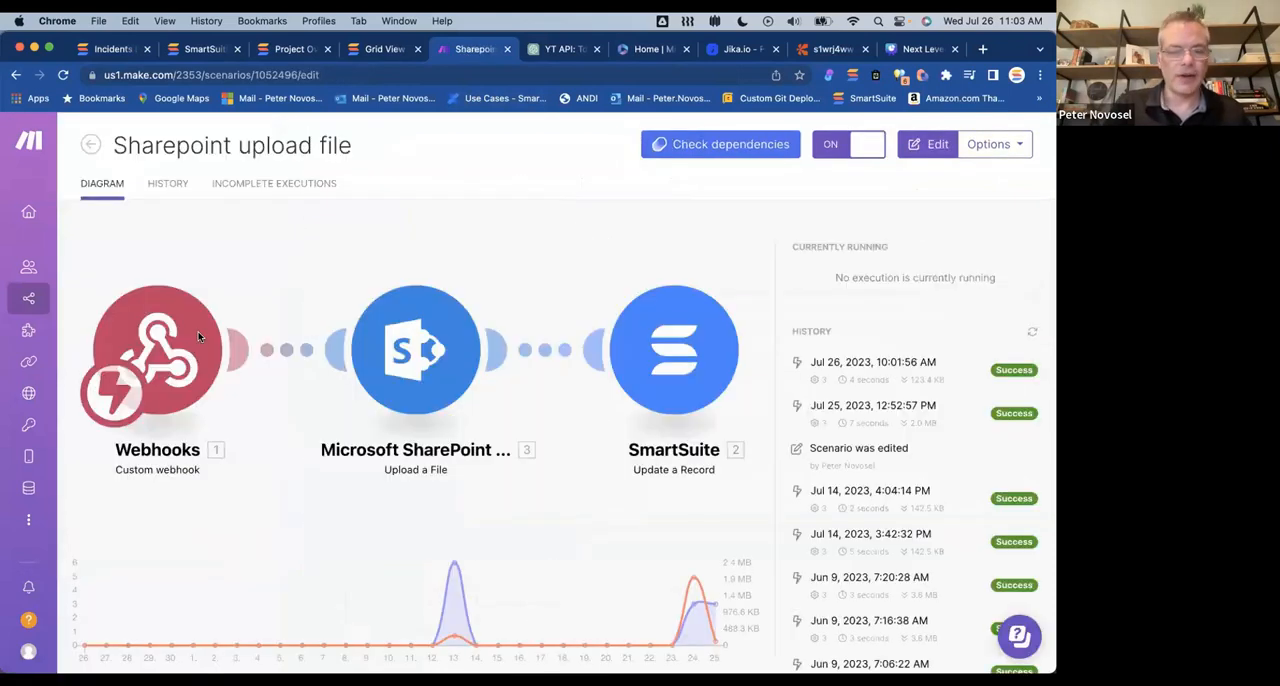
Step: Examine the settings of the scenario's Webhooks and Microsoft SharePoint Online modules, including the file name and data mappings, then close them
{"action": "left_click", "coordinate": [198, 333]}
{"action": "left_click", "coordinate": [238, 331]}
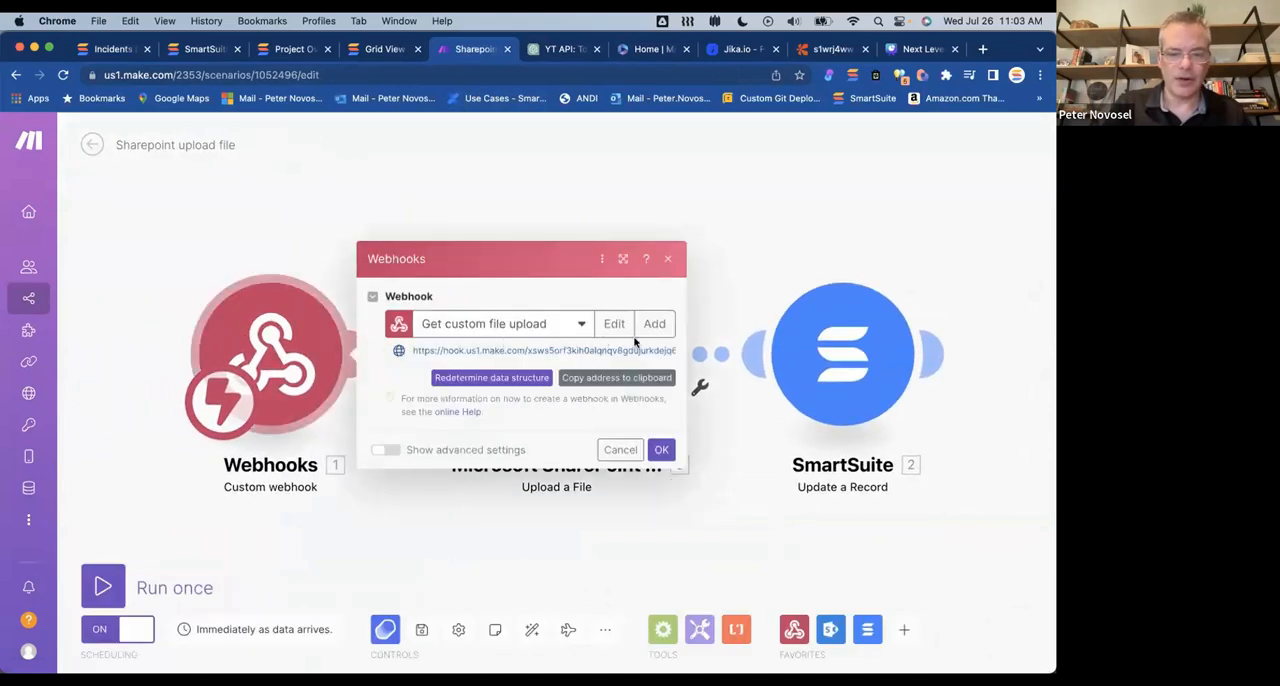
{"action": "left_click", "coordinate": [570, 186]}
{"action": "left_click", "coordinate": [551, 376]}
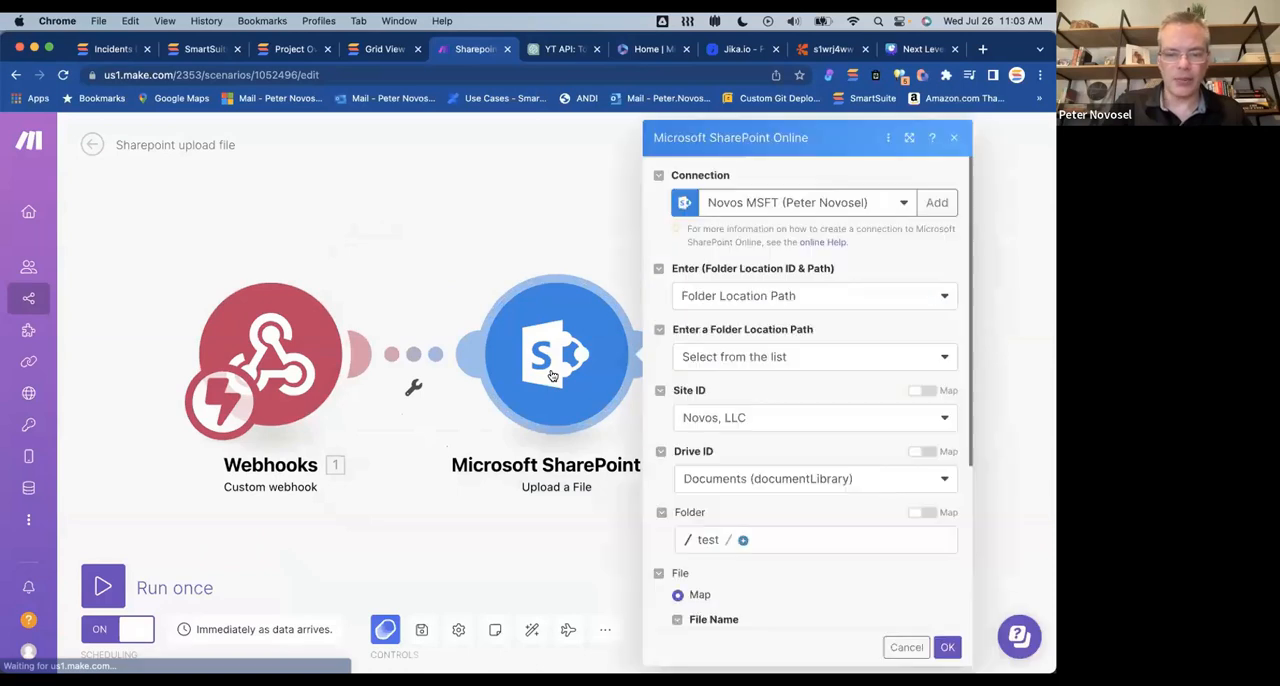
{"action": "scroll", "coordinate": [760, 398], "scroll_direction": "down", "scroll_amount": 3}
{"action": "scroll", "coordinate": [786, 360], "scroll_direction": "down", "scroll_amount": 2}
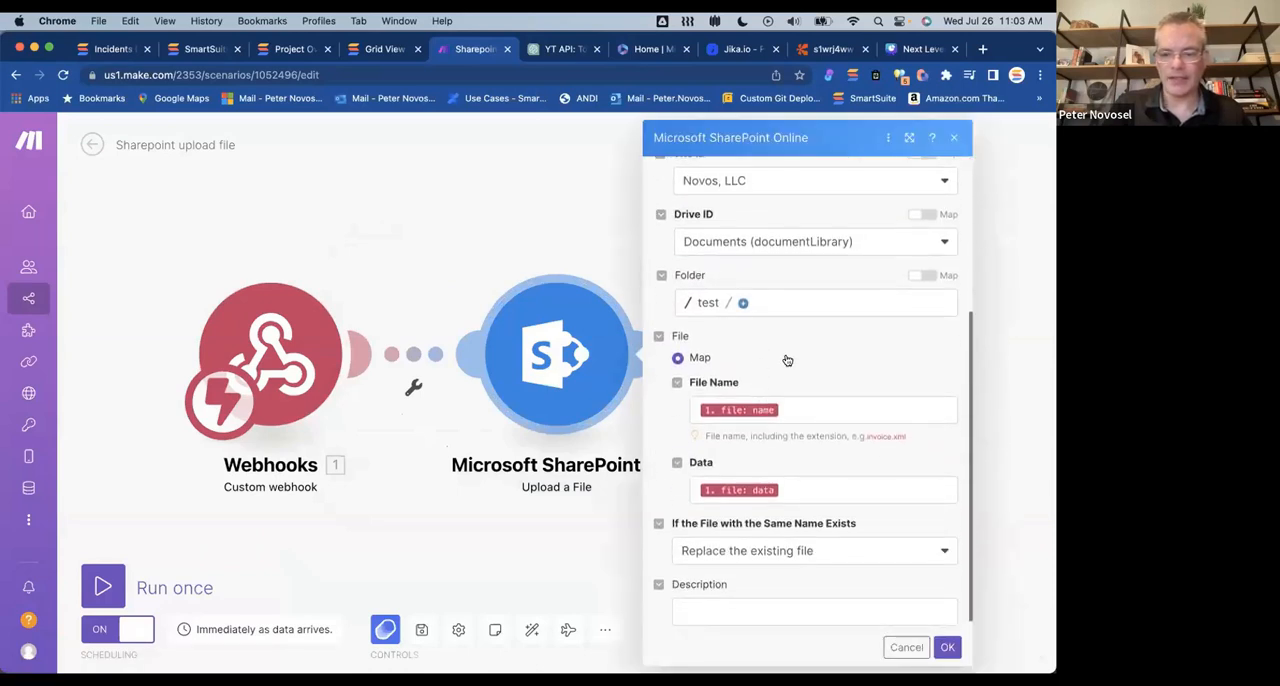
{"action": "left_click", "coordinate": [373, 297]}
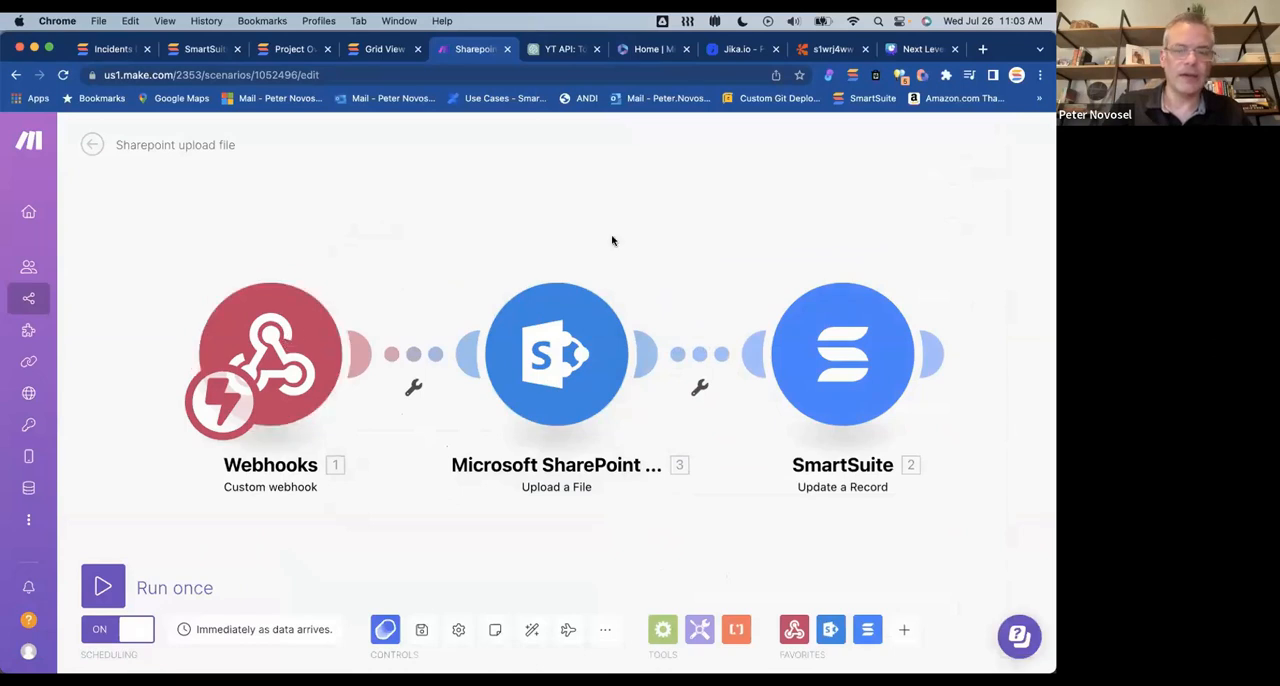
Step: Return to the SmartSuite Incidents Dashboard and check the field options available for the Upload Evidence column
{"action": "left_click", "coordinate": [115, 50]}
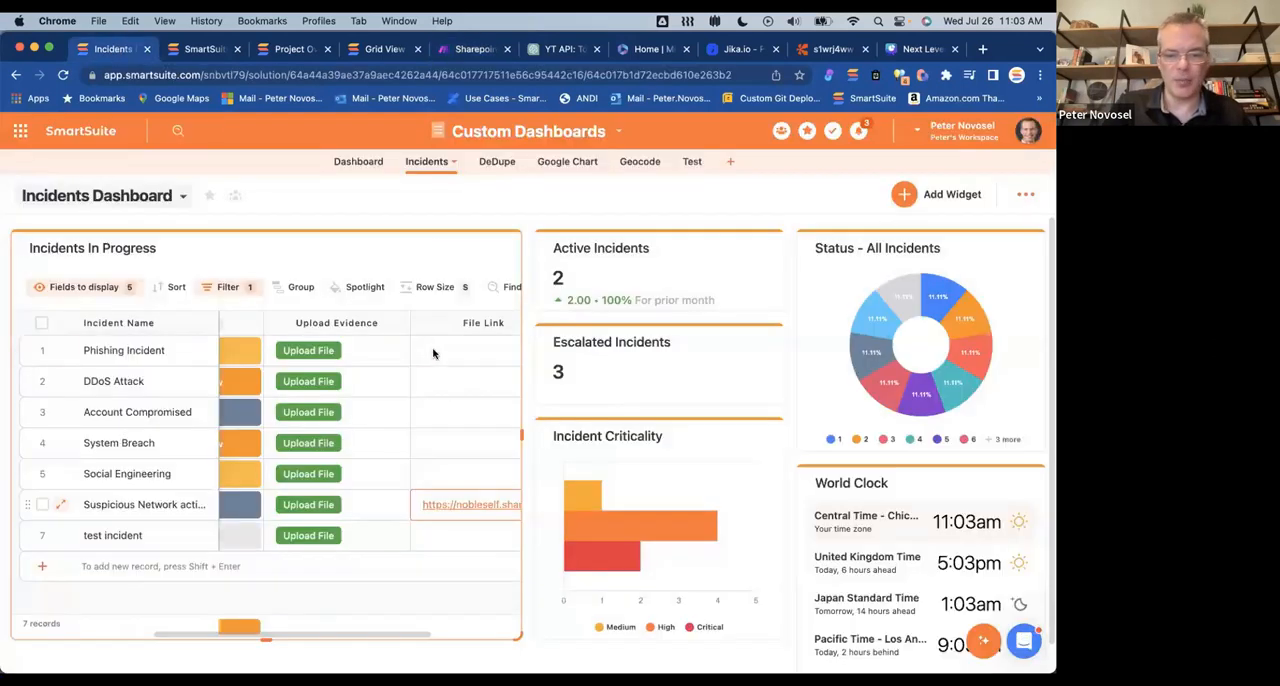
{"action": "left_click", "coordinate": [399, 324]}
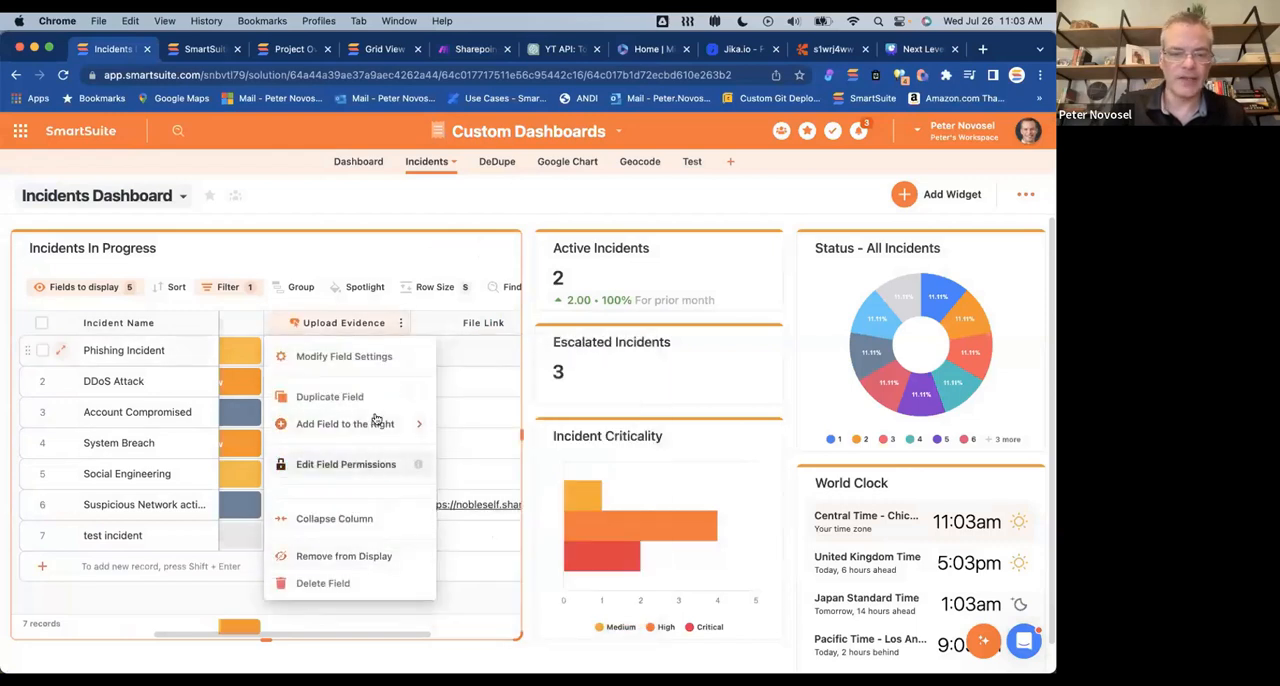
{"action": "left_click", "coordinate": [366, 258]}
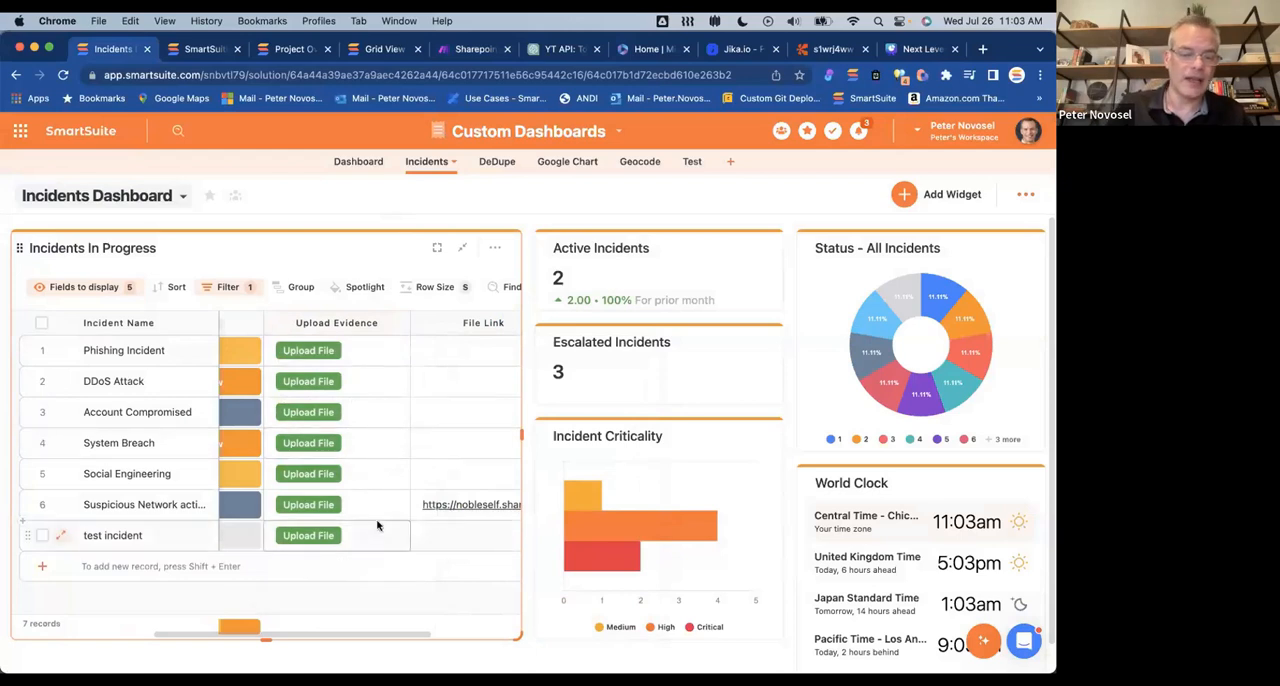
Step: Open the Suspicious Network activity record and examine its Upload Evidence, File ID and File Link fields
{"action": "left_click", "coordinate": [60, 502]}
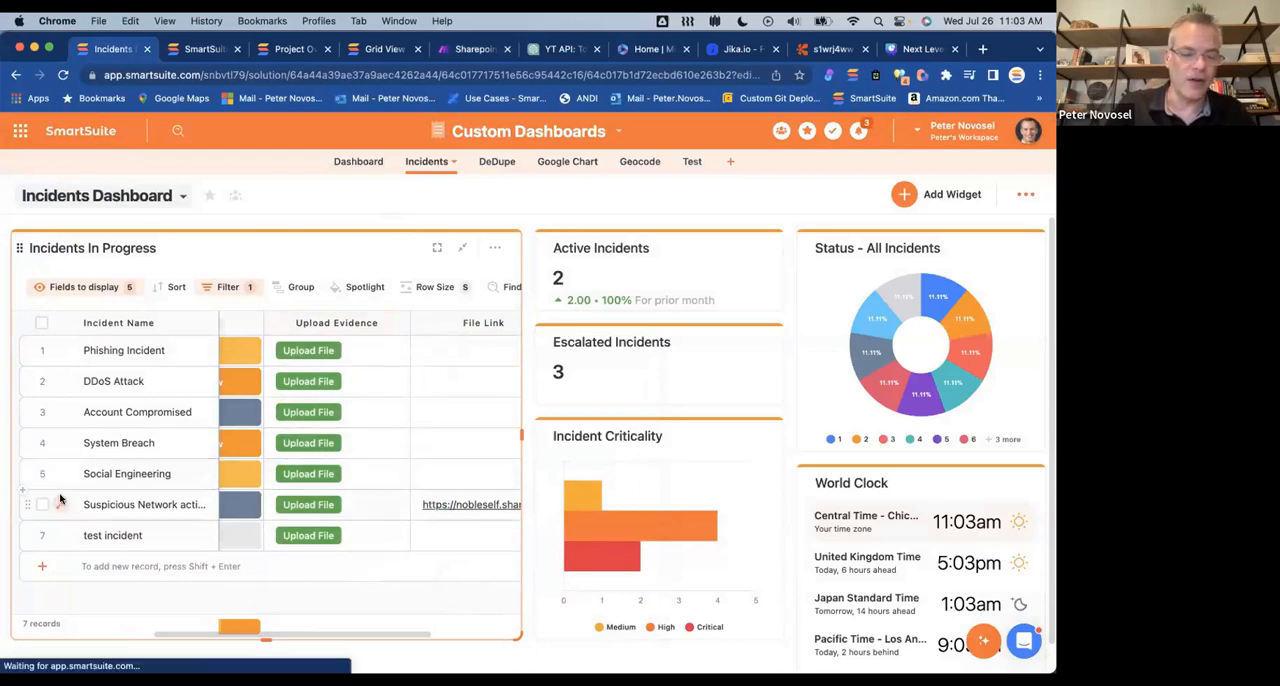
{"action": "scroll", "coordinate": [560, 374], "scroll_direction": "down", "scroll_amount": 10}
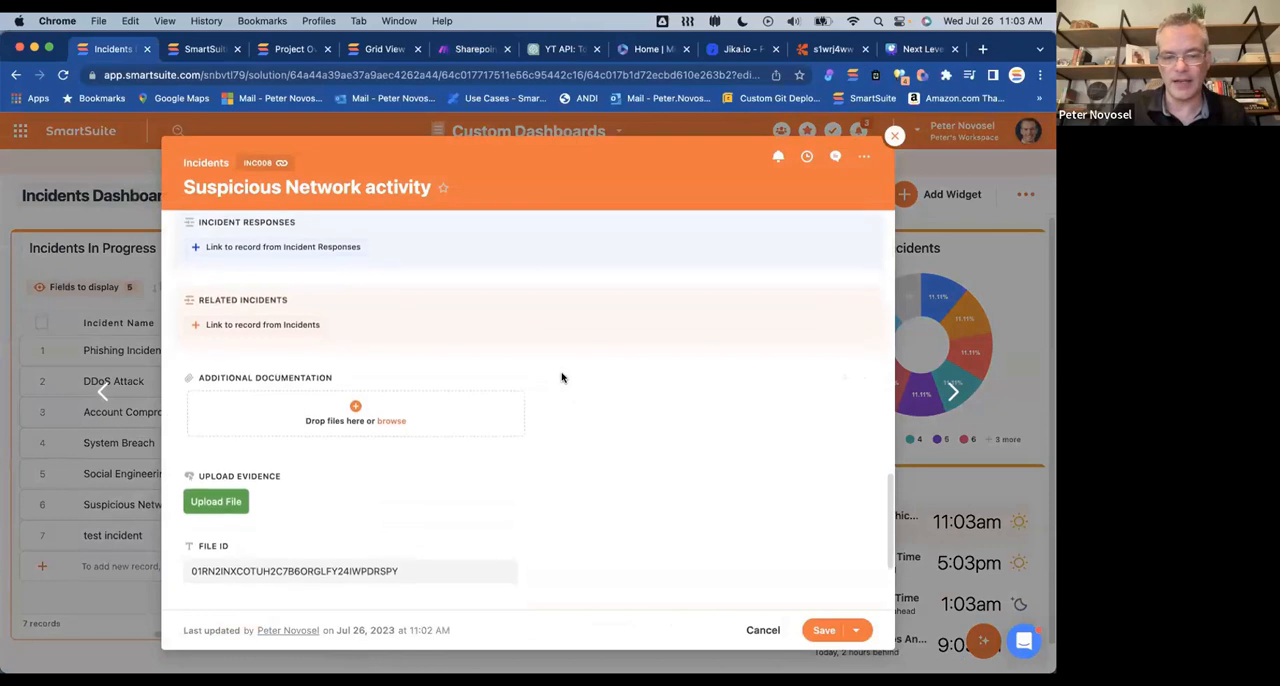
{"action": "scroll", "coordinate": [561, 377], "scroll_direction": "down", "scroll_amount": 3}
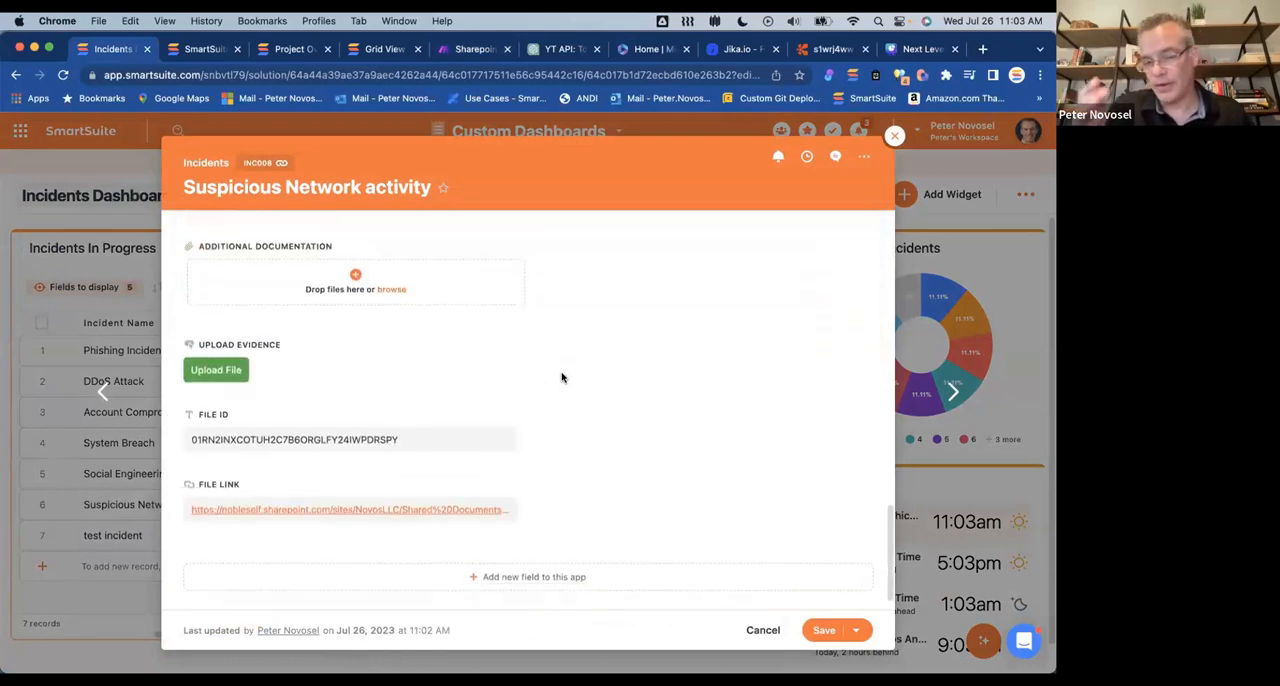
{"action": "double_click", "coordinate": [295, 432]}
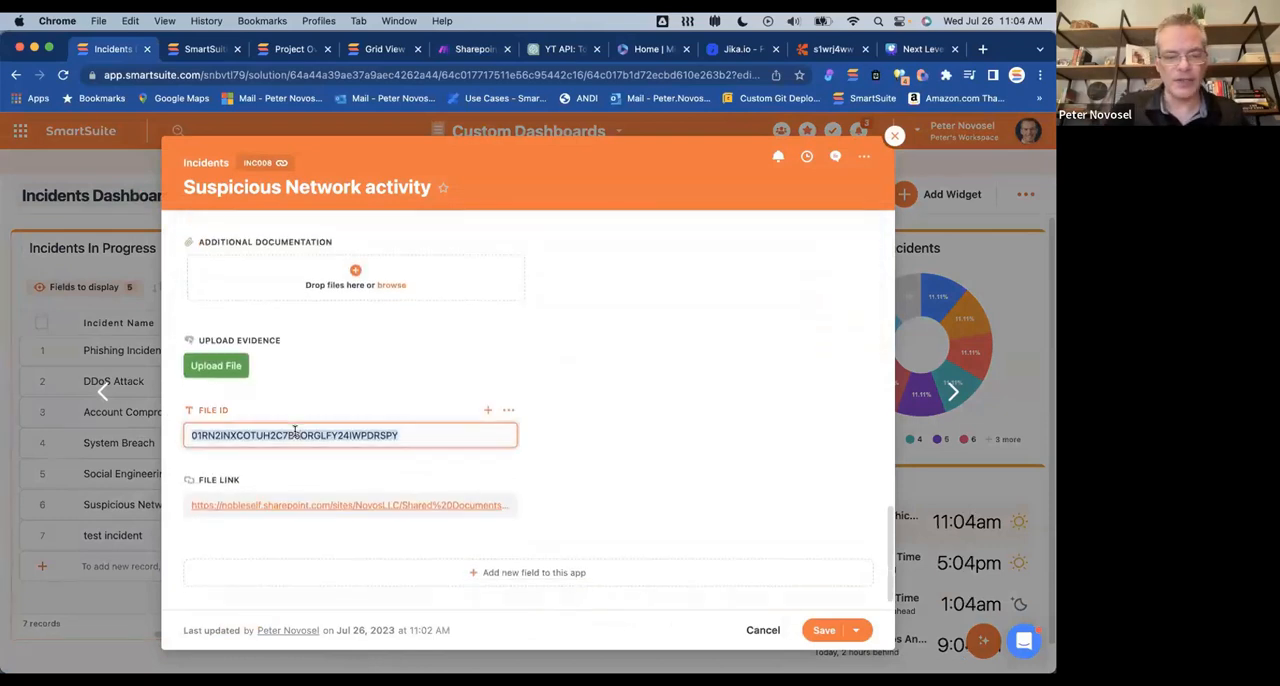
{"action": "left_click", "coordinate": [377, 472]}
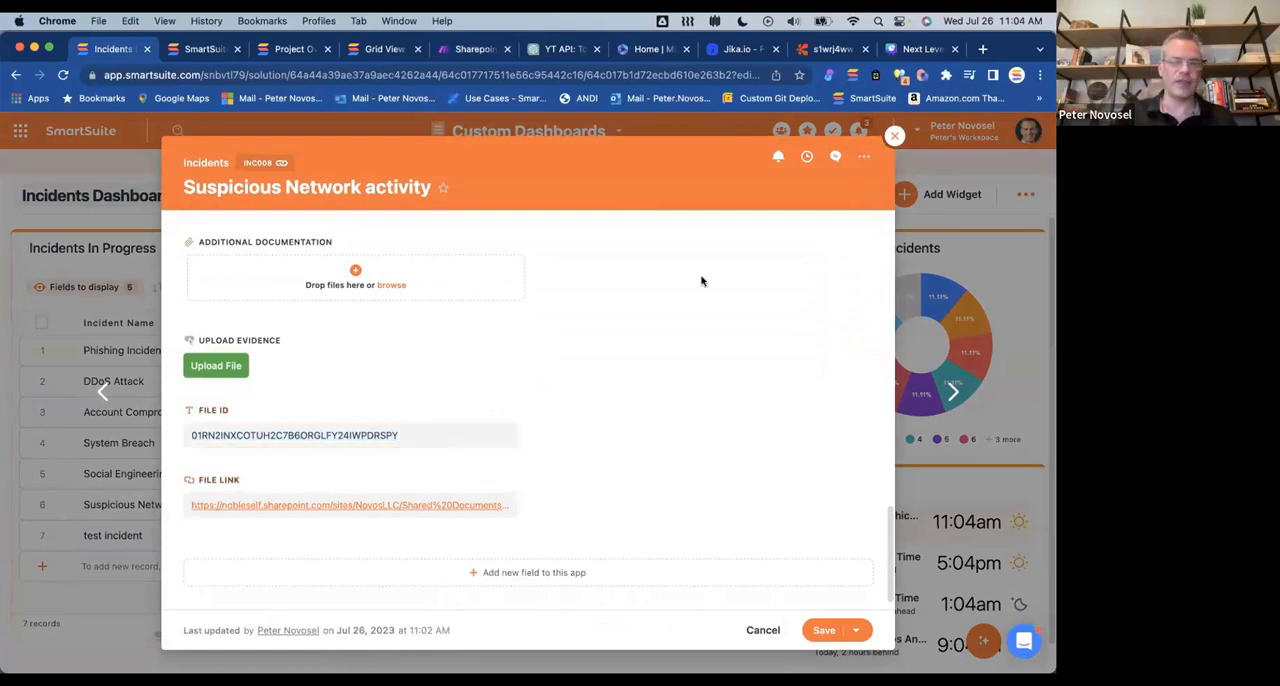
Step: Switch to Make and create a new scenario in the Webinar folder with a Custom webhook trigger
{"action": "left_click", "coordinate": [477, 50]}
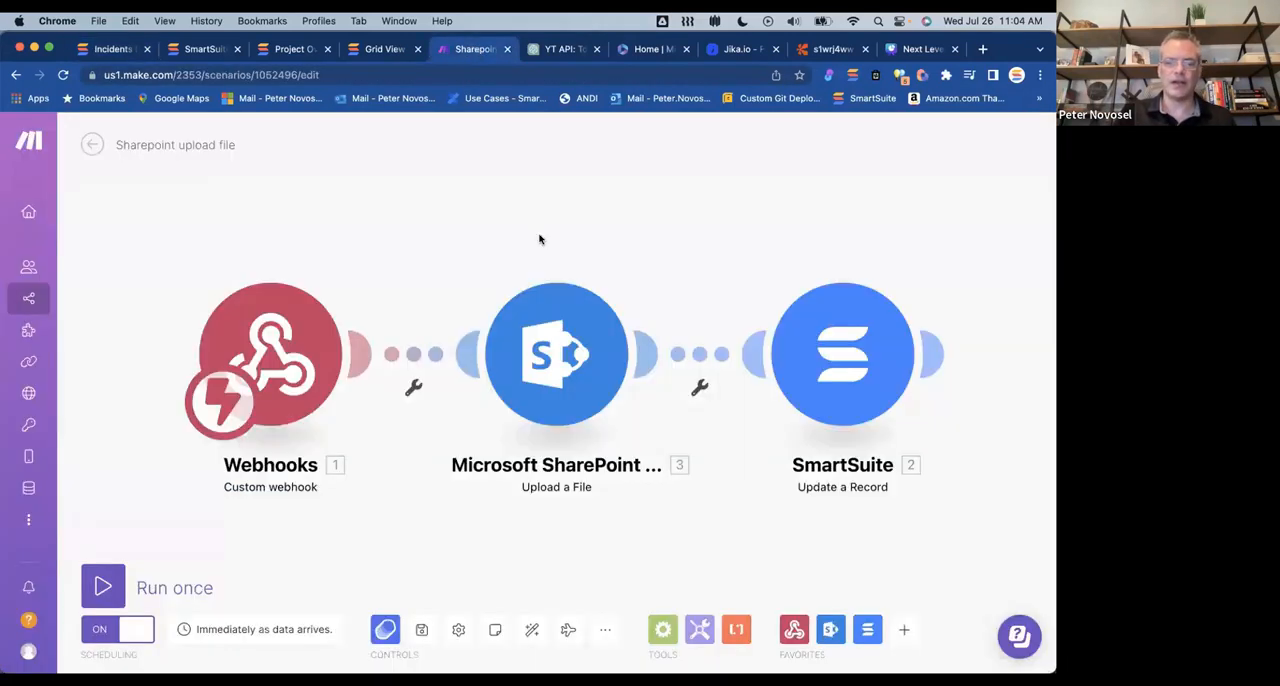
{"action": "left_click", "coordinate": [91, 144]}
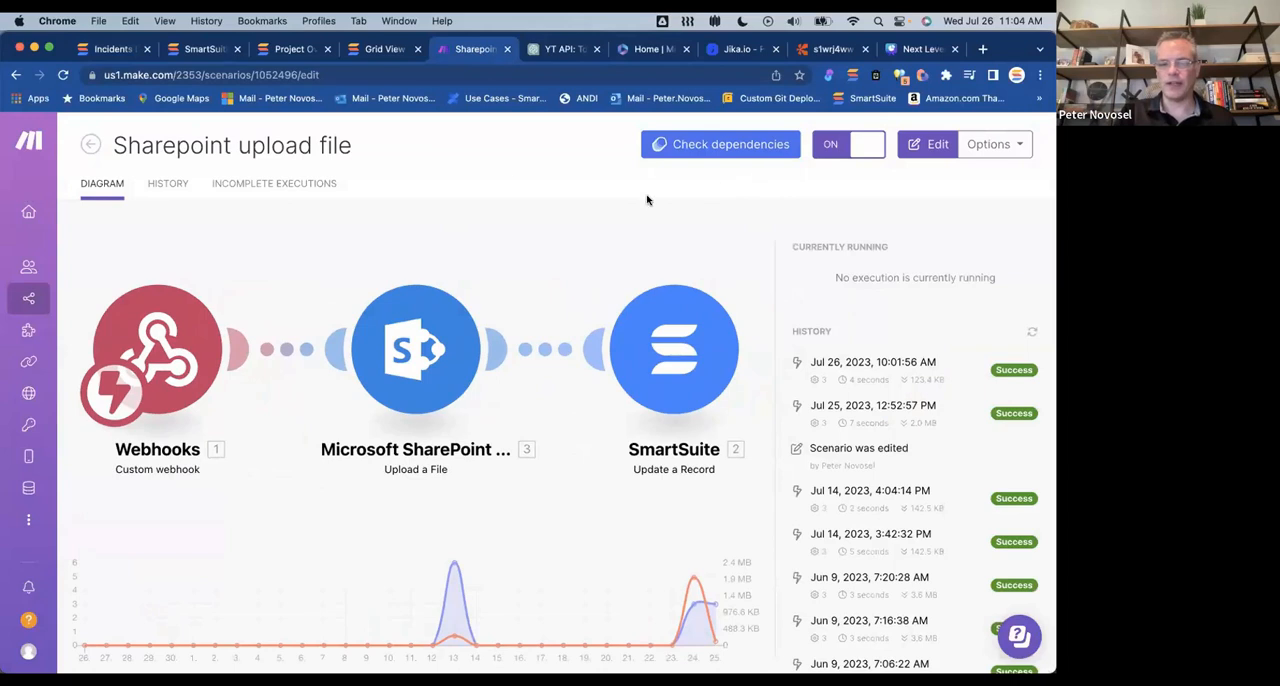
{"action": "left_click", "coordinate": [91, 144]}
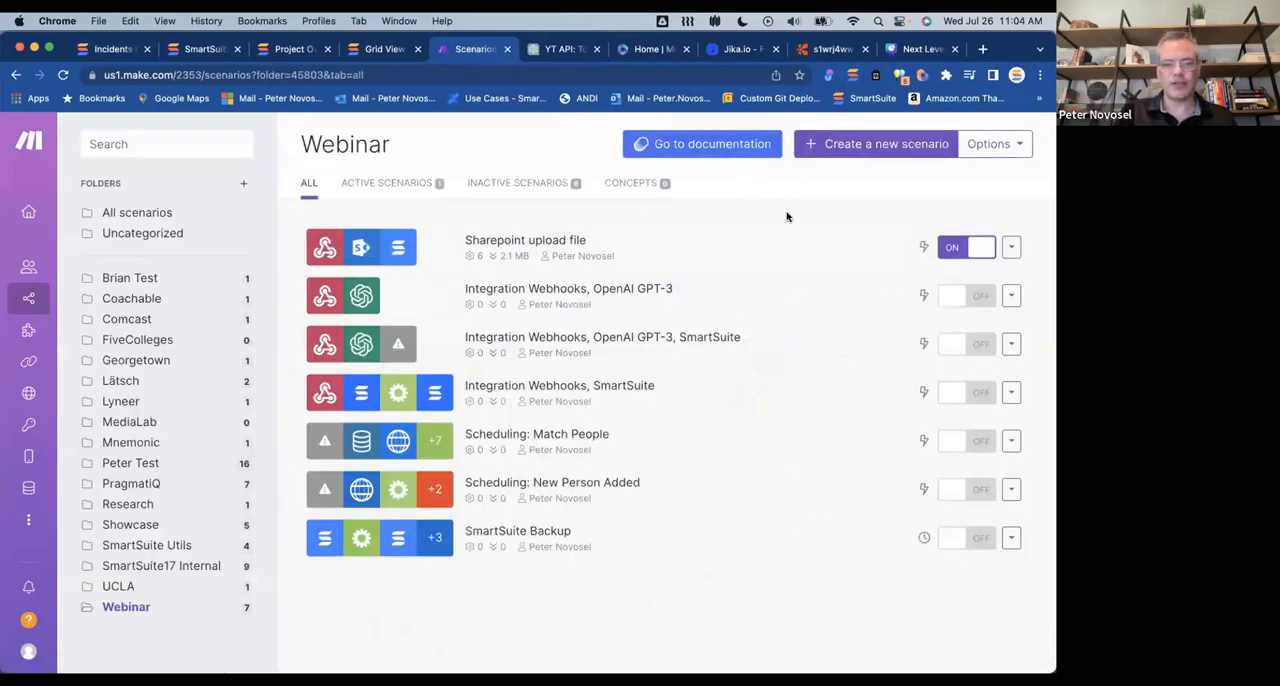
{"action": "left_click", "coordinate": [866, 147]}
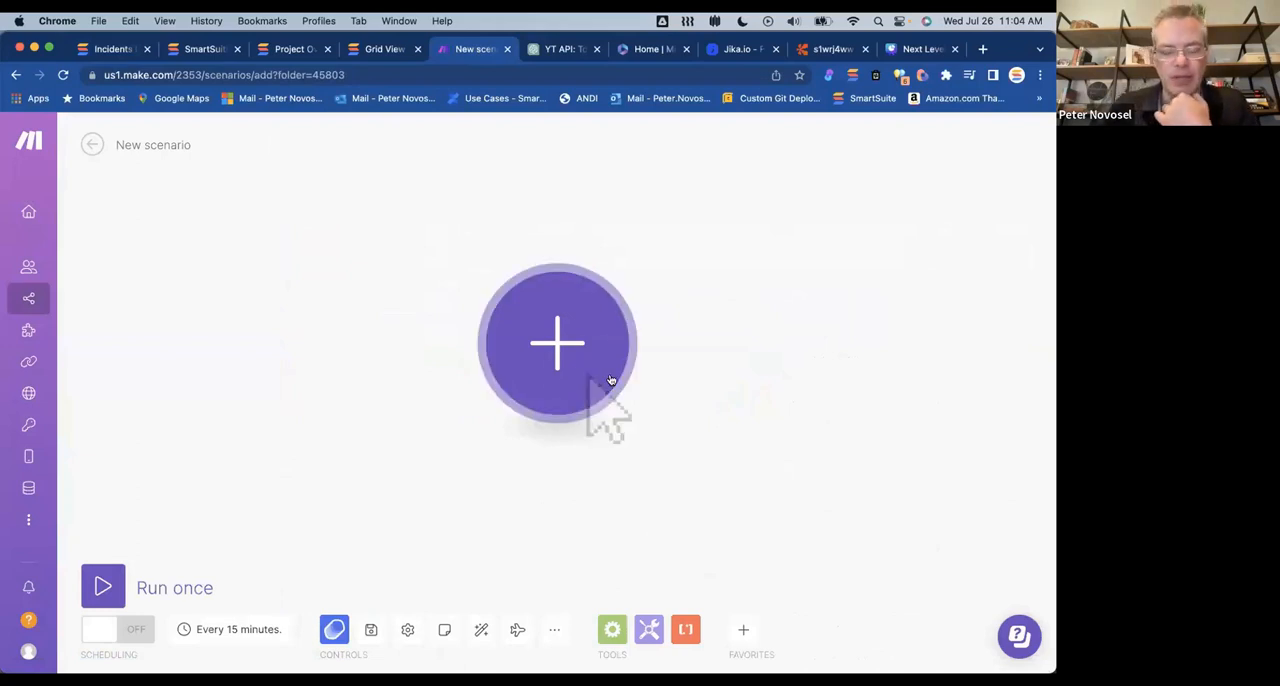
{"action": "left_click", "coordinate": [556, 343]}
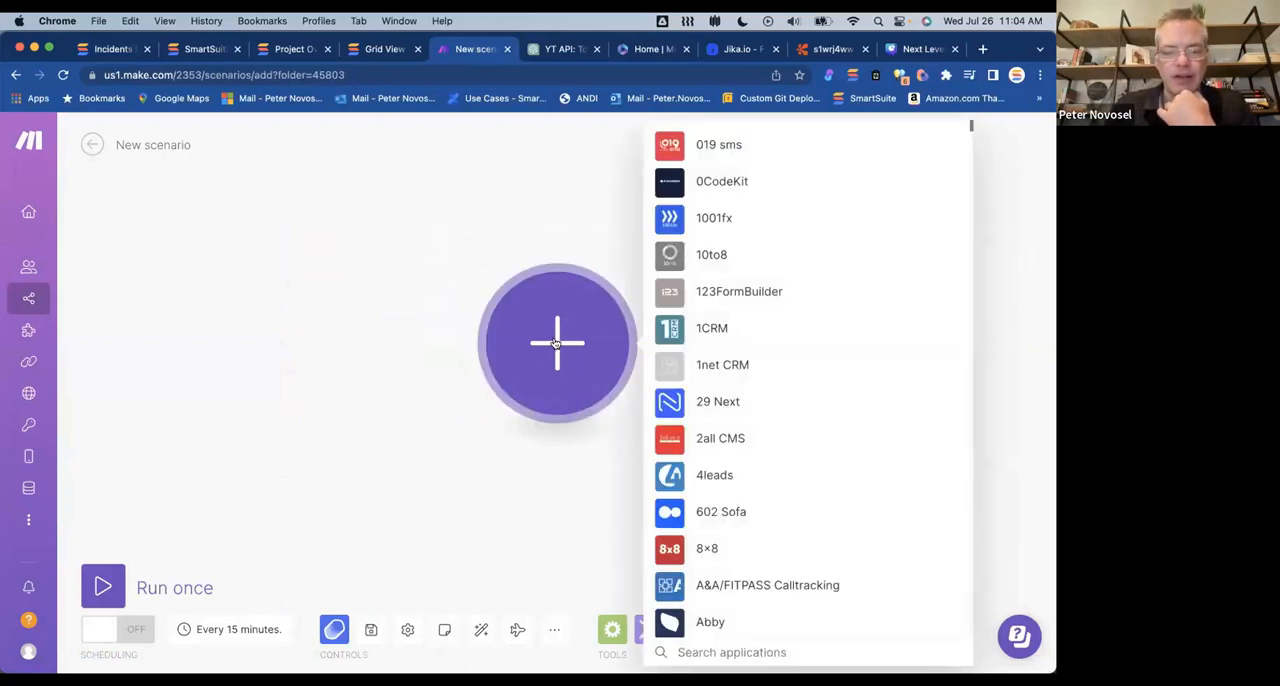
{"action": "type", "text": "webhook"}
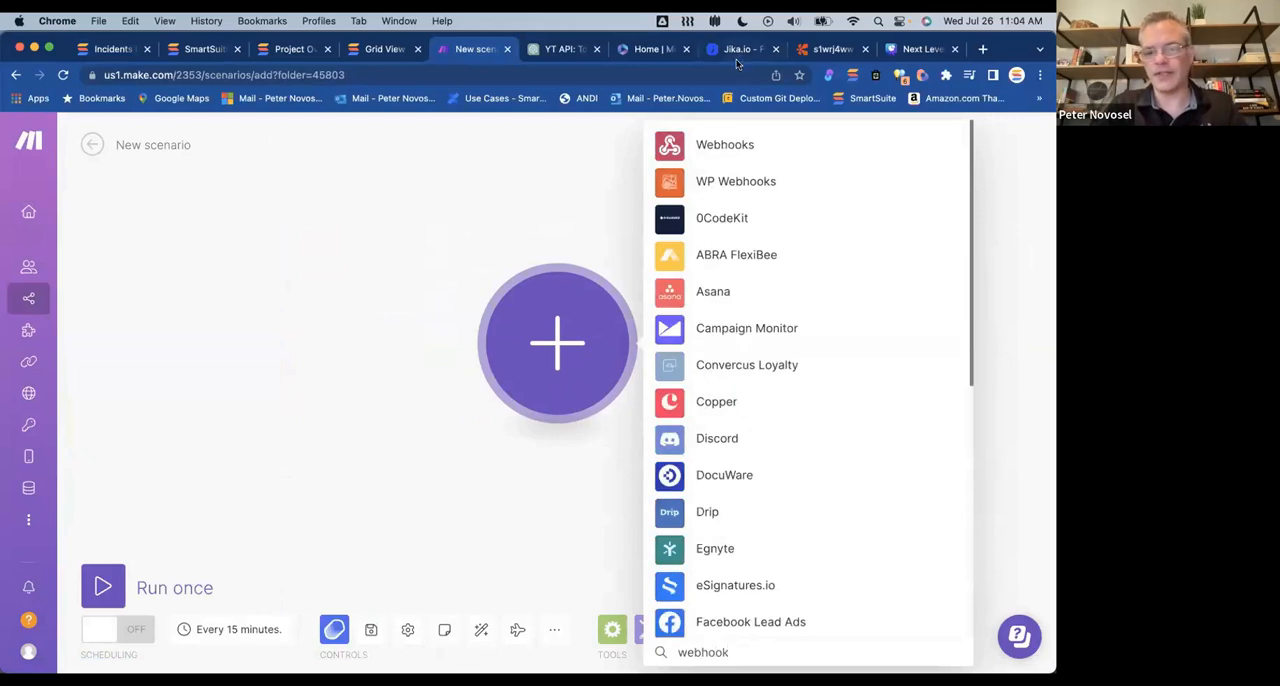
{"action": "left_click", "coordinate": [714, 142]}
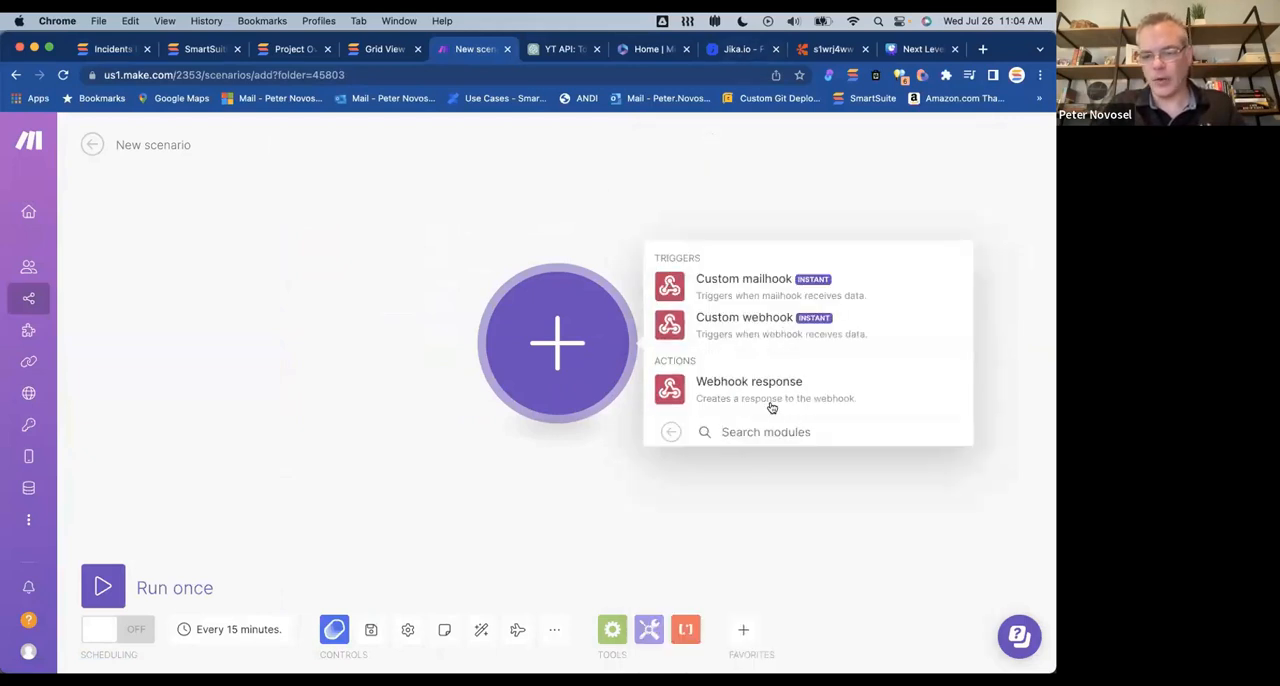
{"action": "left_click", "coordinate": [766, 331]}
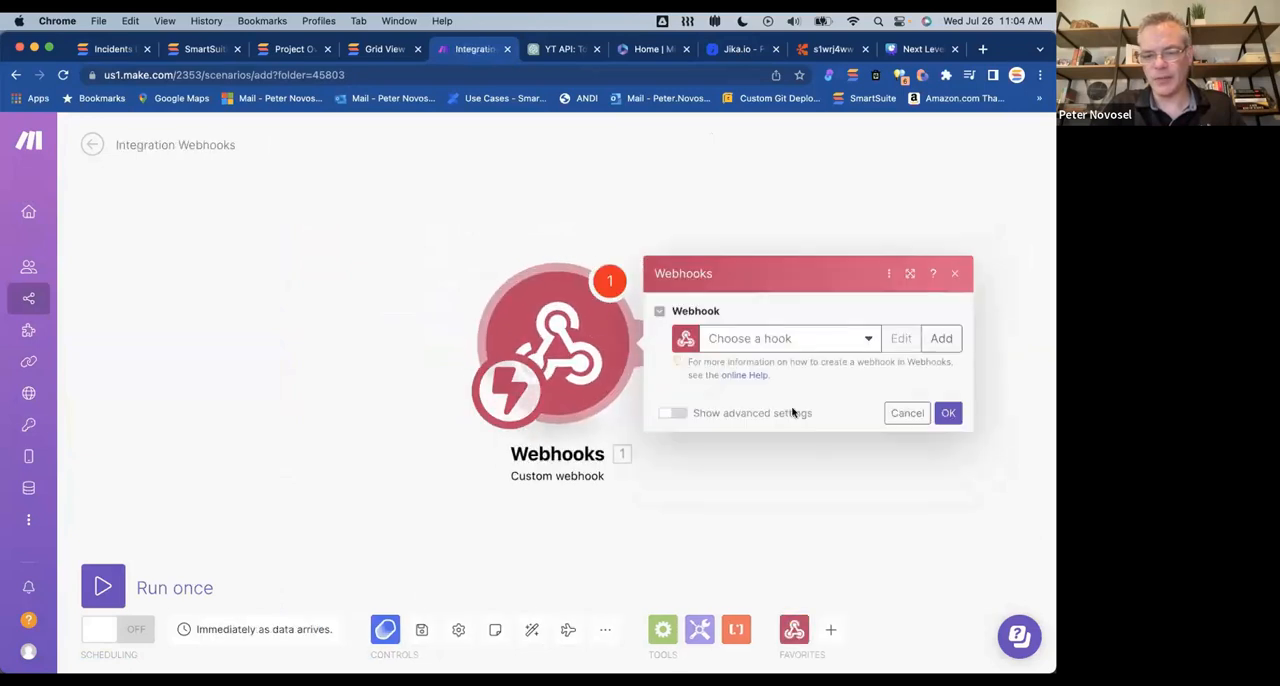
Step: Create a webhook named My gateway-webhook webhook without IP restrictions and assign it to the trigger
{"action": "left_click", "coordinate": [941, 338]}
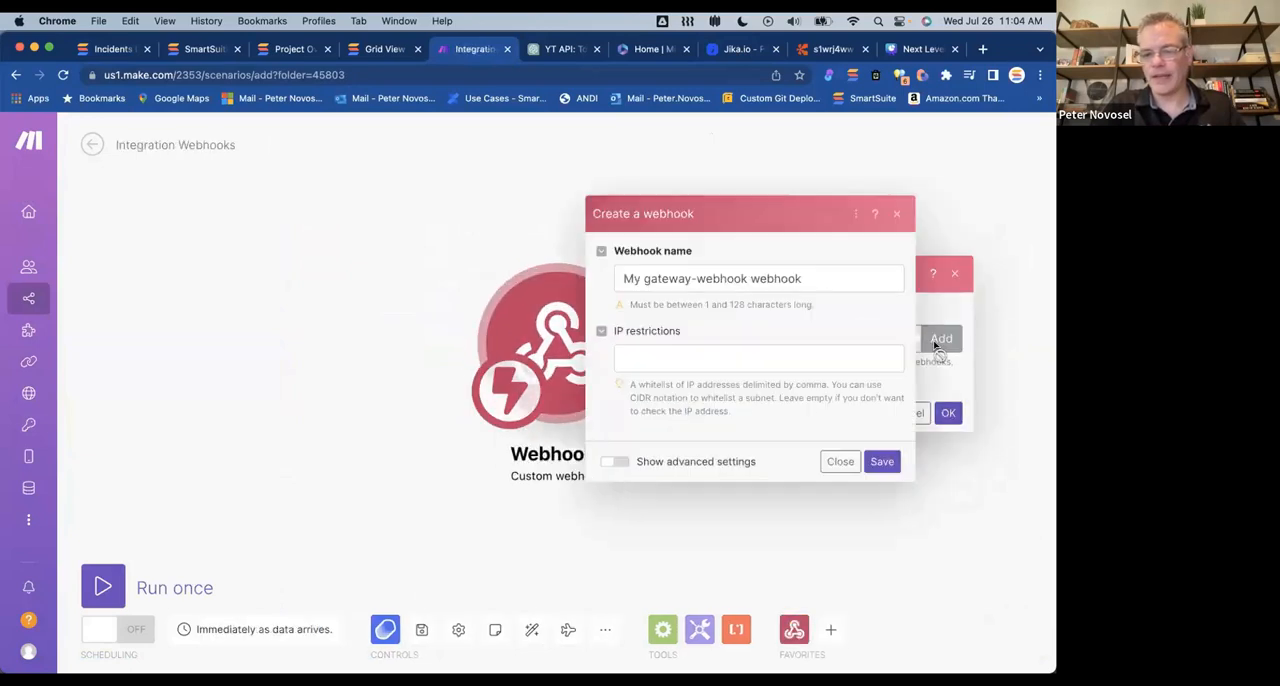
{"action": "left_click", "coordinate": [881, 461]}
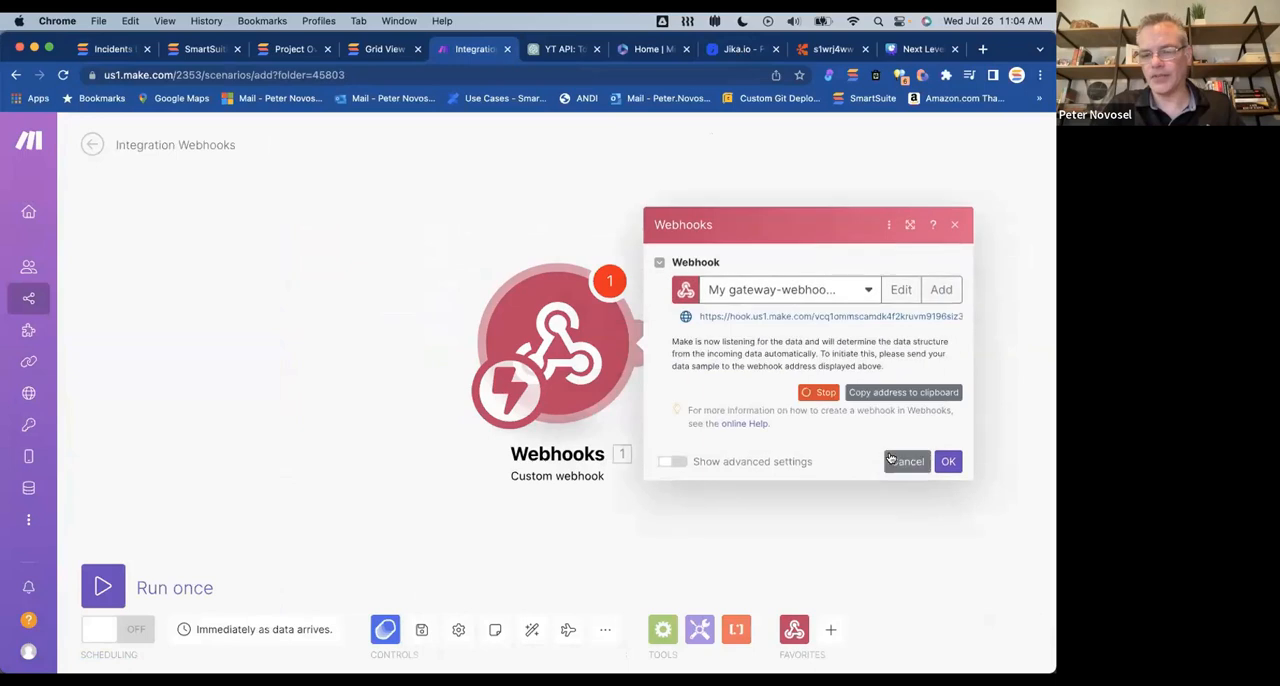
{"action": "left_click", "coordinate": [946, 460]}
Step: Add a Webhook response module with status 200 after the trigger and open its body for editing
{"action": "left_click", "coordinate": [650, 343]}
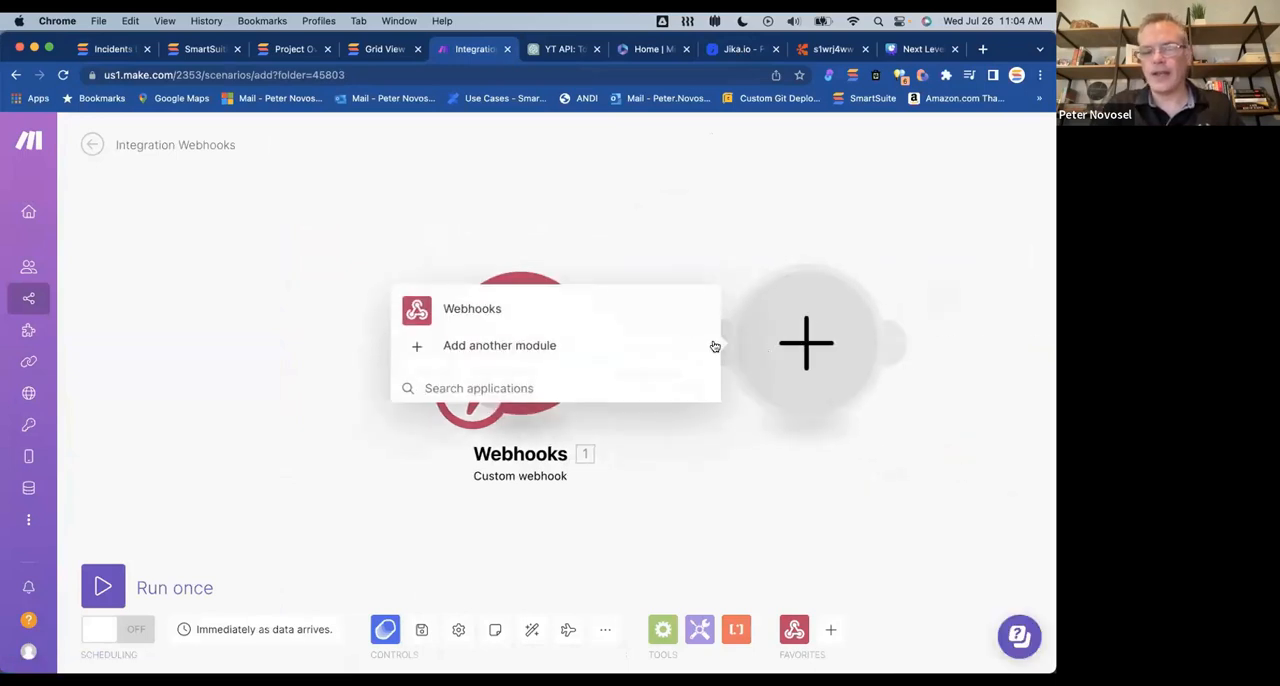
{"action": "left_click", "coordinate": [477, 316]}
{"action": "left_click", "coordinate": [535, 337]}
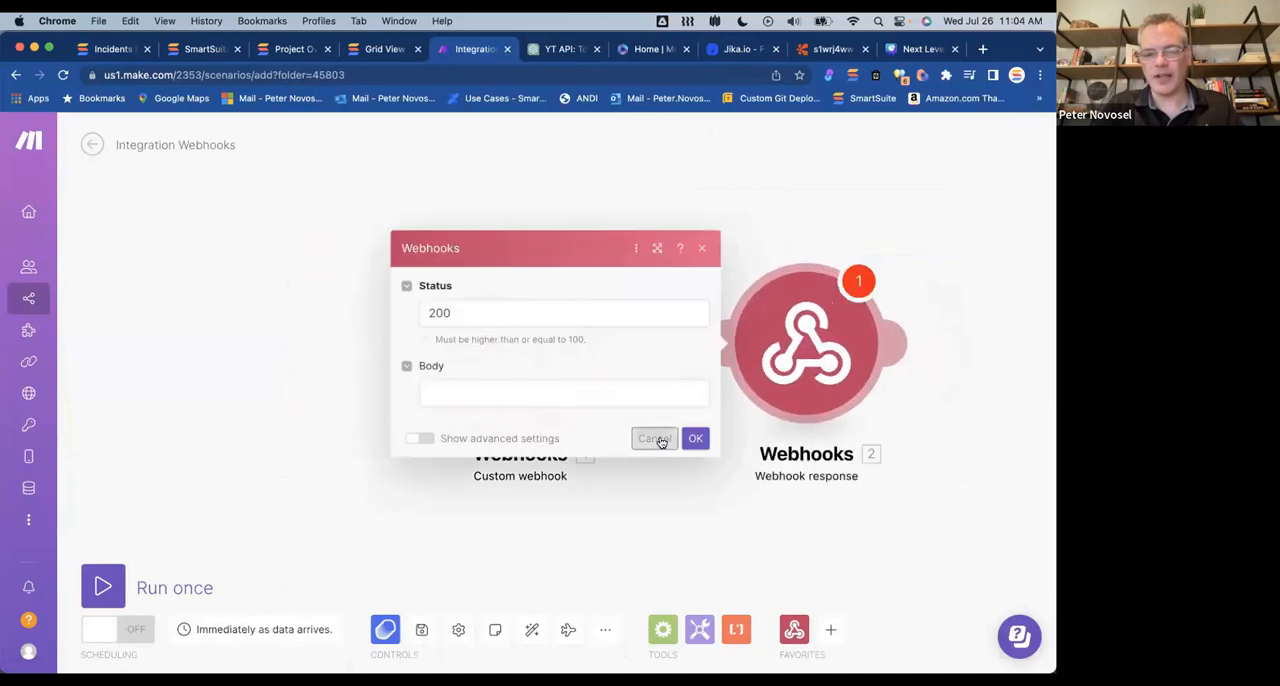
{"action": "left_click", "coordinate": [489, 397]}
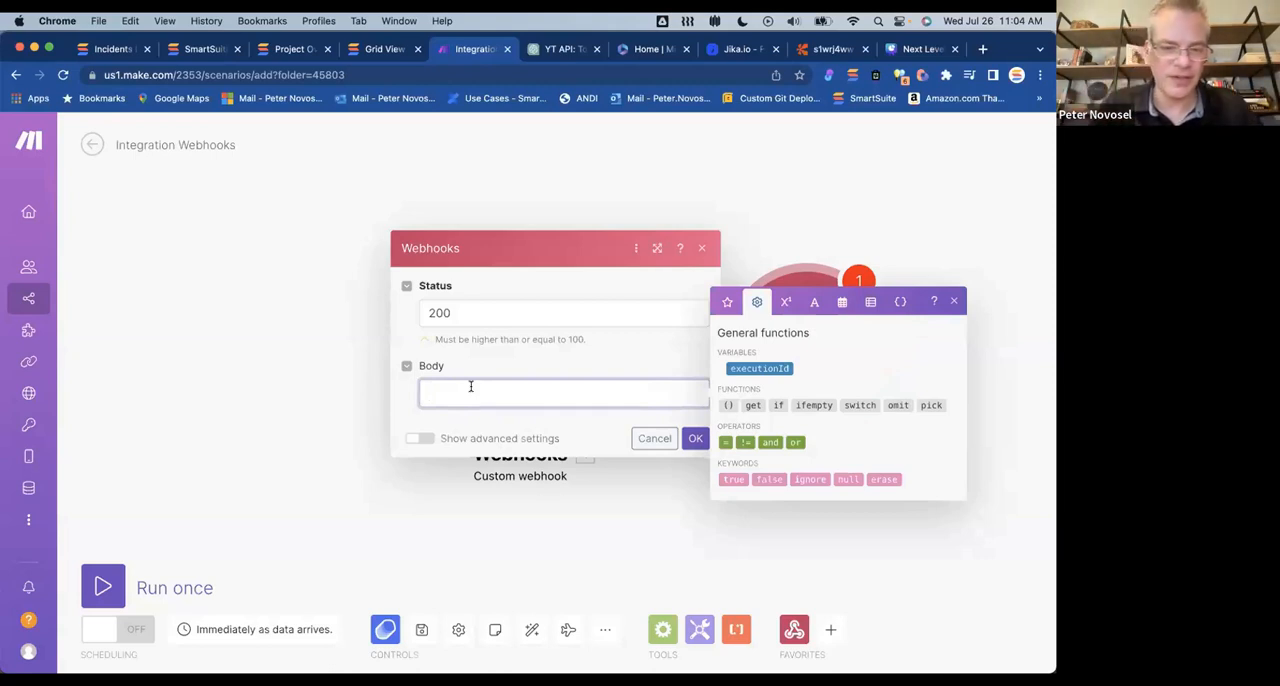
{"action": "left_click", "coordinate": [793, 272]}
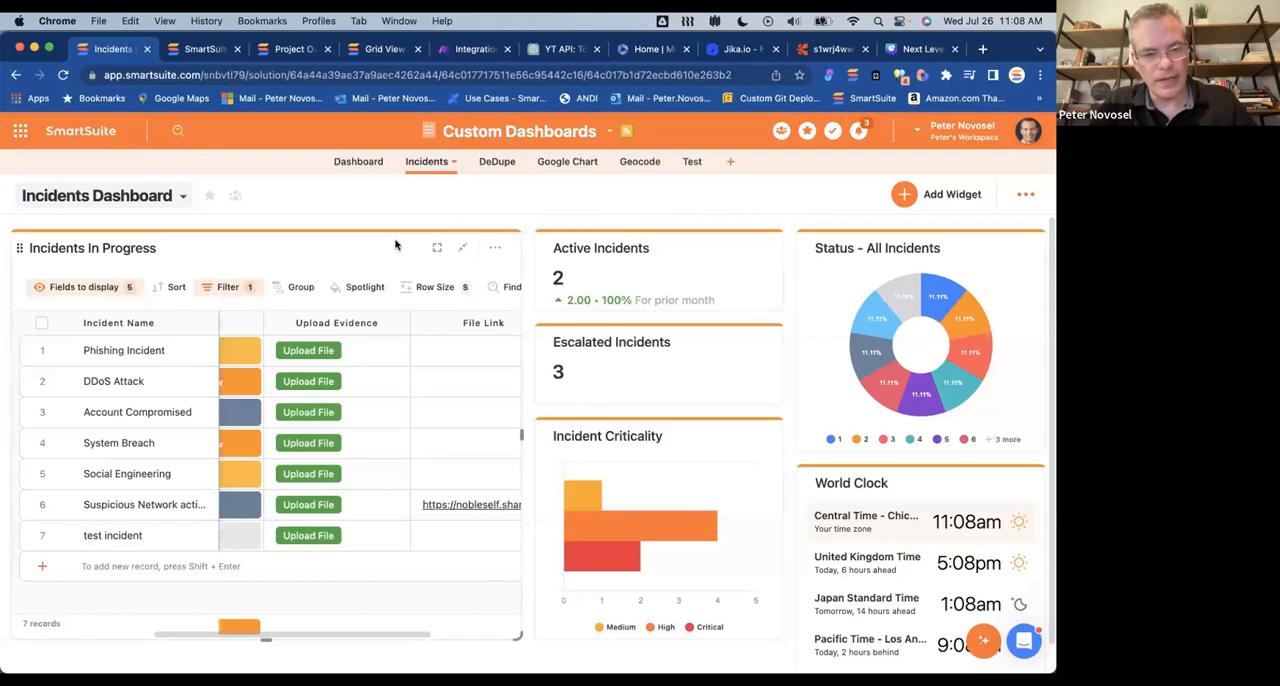
Step: Switch to Visual Studio Code, examine the widget code in geotag.html, then return to the SmartSuite Incidents Dashboard
{"action": "key", "text": "super+Tab"}
{"action": "key", "text": "super+Tab"}
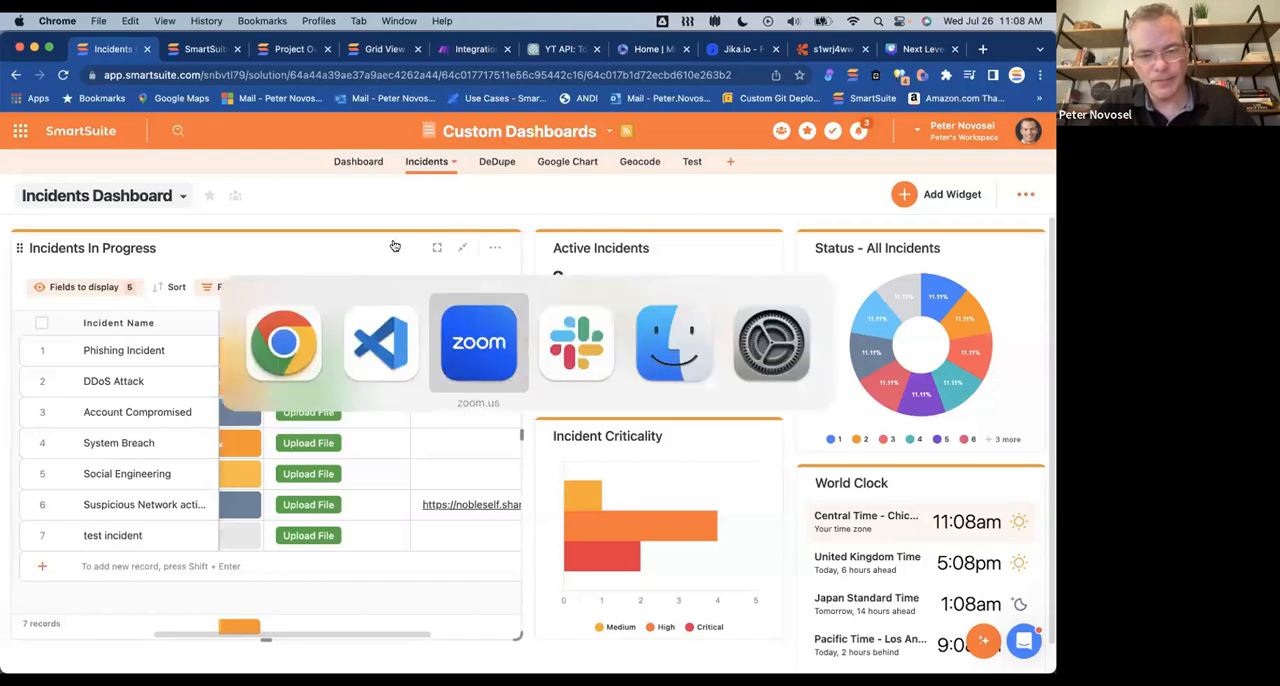
{"action": "key", "text": "super+shift+Tab"}
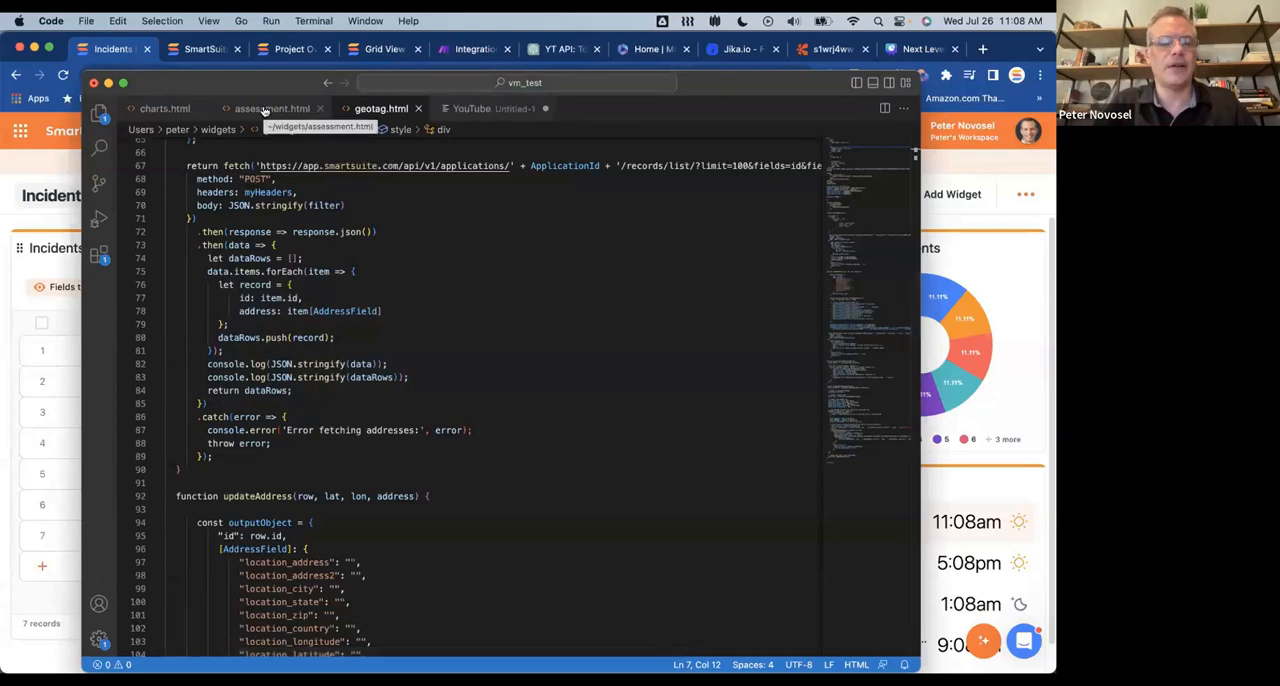
{"action": "scroll", "coordinate": [328, 262], "scroll_direction": "down", "scroll_amount": 10}
{"action": "scroll", "coordinate": [328, 262], "scroll_direction": "up", "scroll_amount": 10}
{"action": "scroll", "coordinate": [328, 262], "scroll_direction": "up", "scroll_amount": 10}
{"action": "key", "text": "super+Tab"}
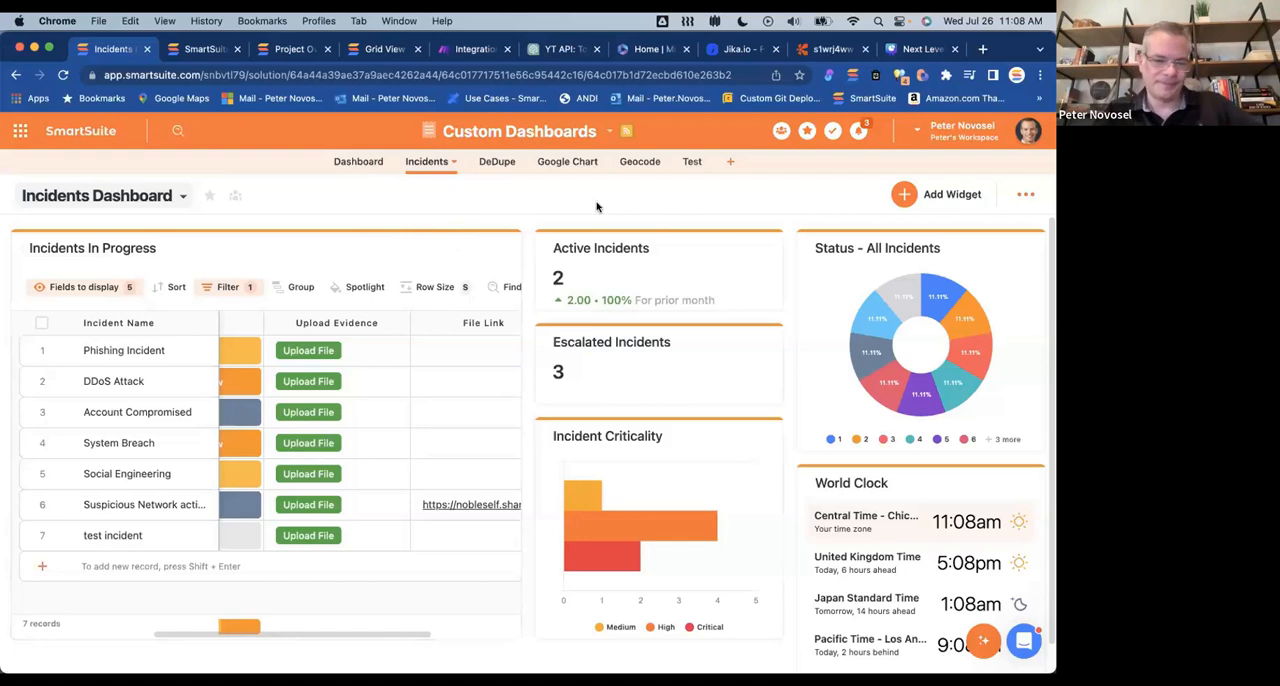
Step: Switch to the ChatGPT conversation, request "apply a google design style to the output and sans serif font", and examine the generated code
{"action": "left_click", "coordinate": [555, 48]}
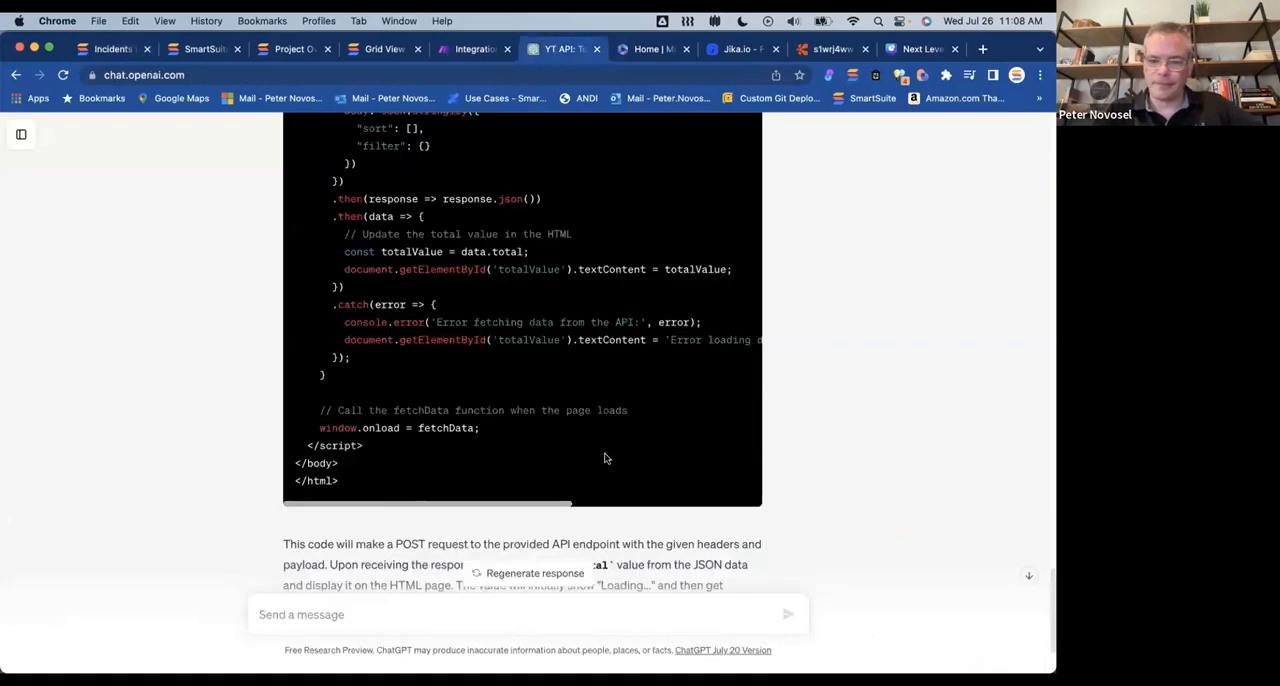
{"action": "scroll", "coordinate": [603, 457], "scroll_direction": "down", "scroll_amount": 3}
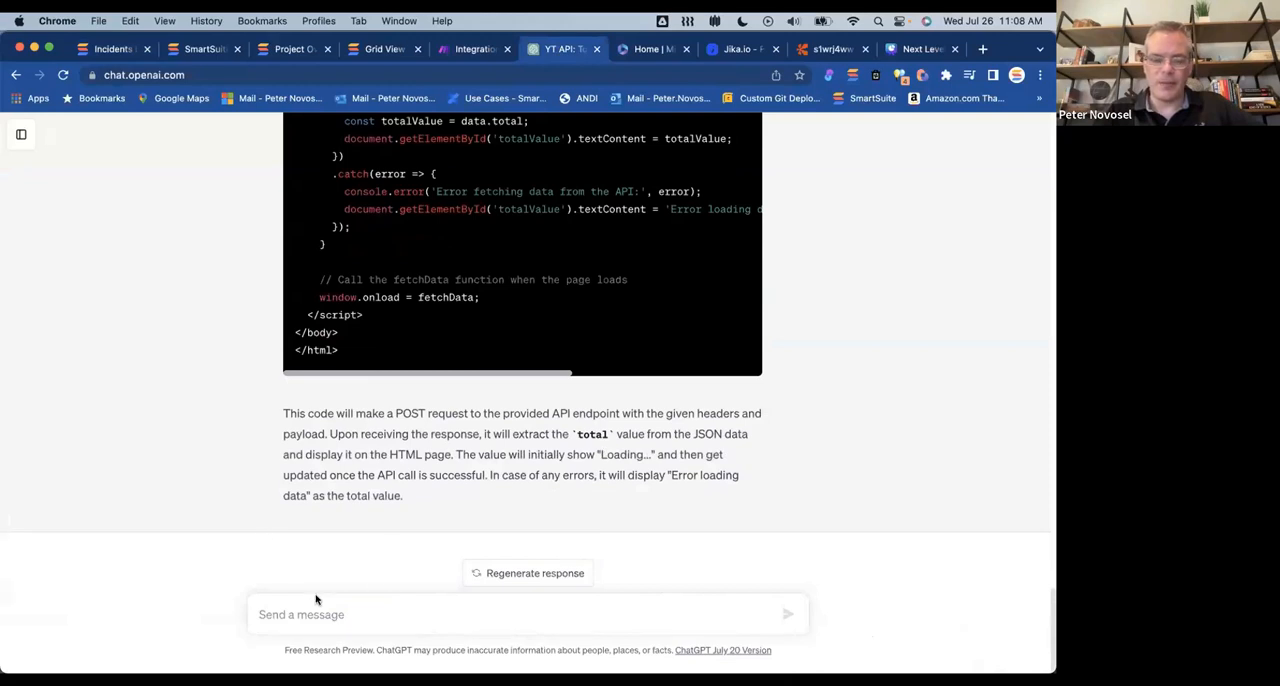
{"action": "scroll", "coordinate": [491, 314], "scroll_direction": "up", "scroll_amount": 10}
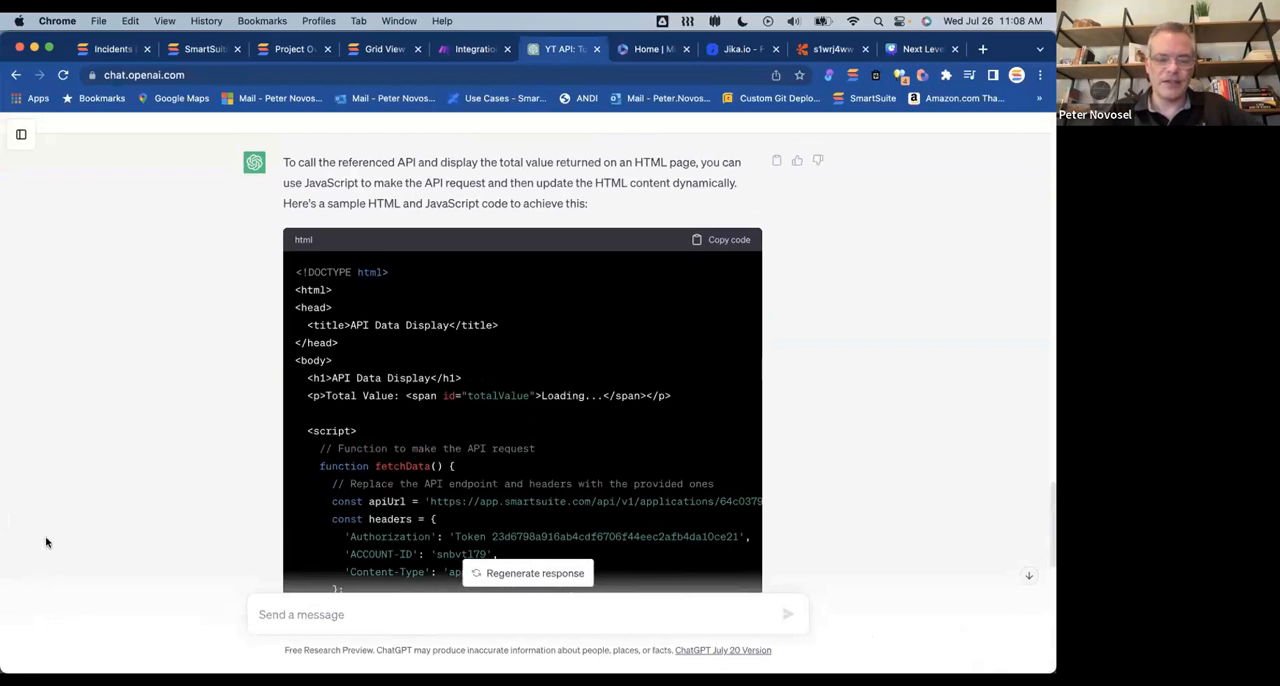
{"action": "left_click", "coordinate": [326, 612]}
{"action": "type", "text": "apply a google design style to the output and san"}
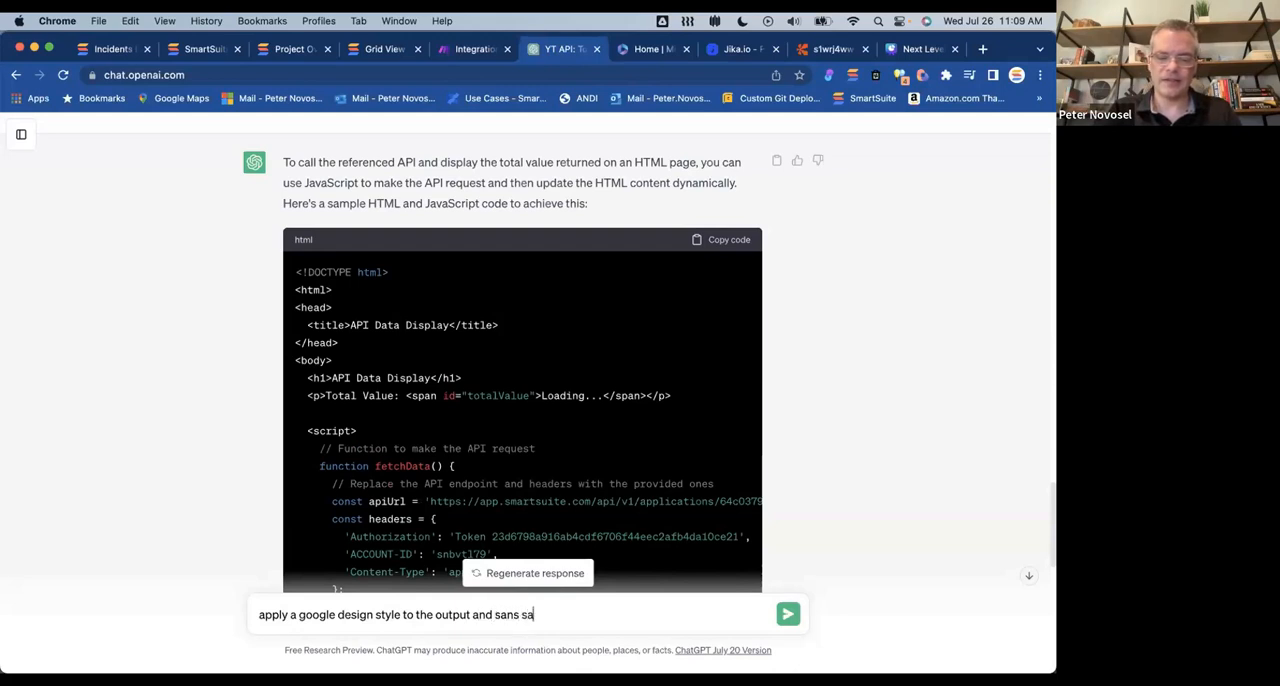
{"action": "type", "text": "s serif font"}
{"action": "key", "text": "Return"}
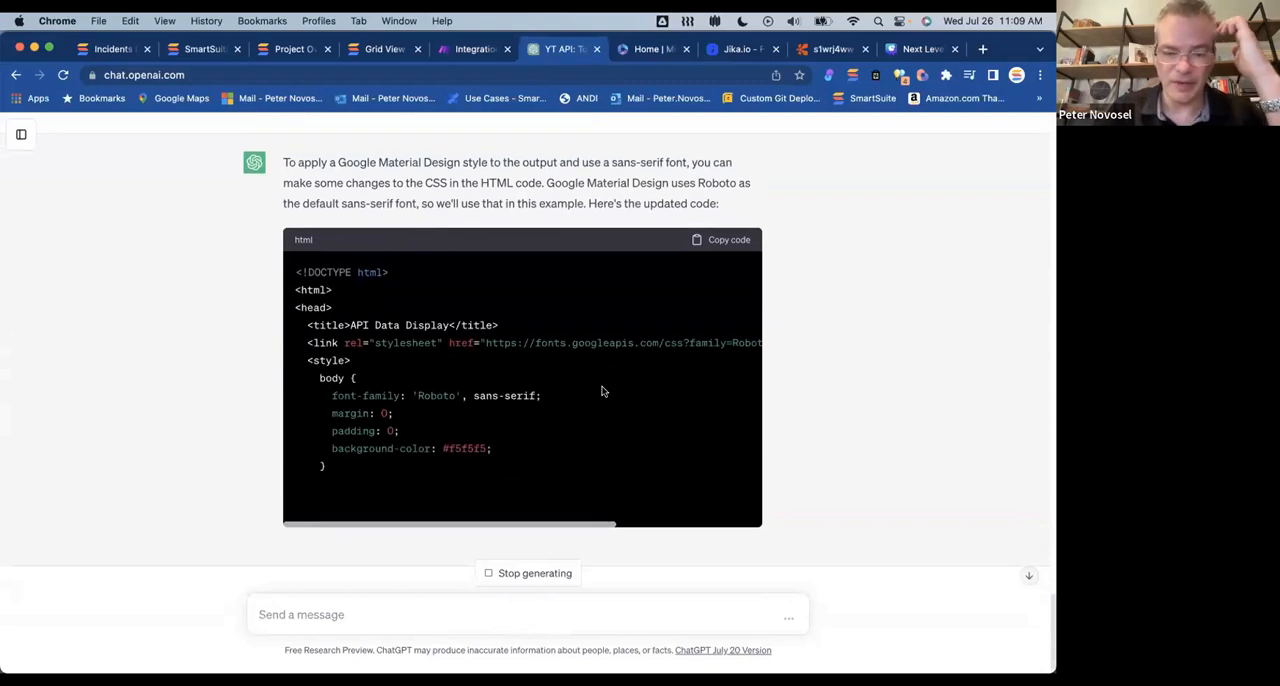
{"action": "scroll", "coordinate": [491, 362], "scroll_direction": "up", "scroll_amount": 2}
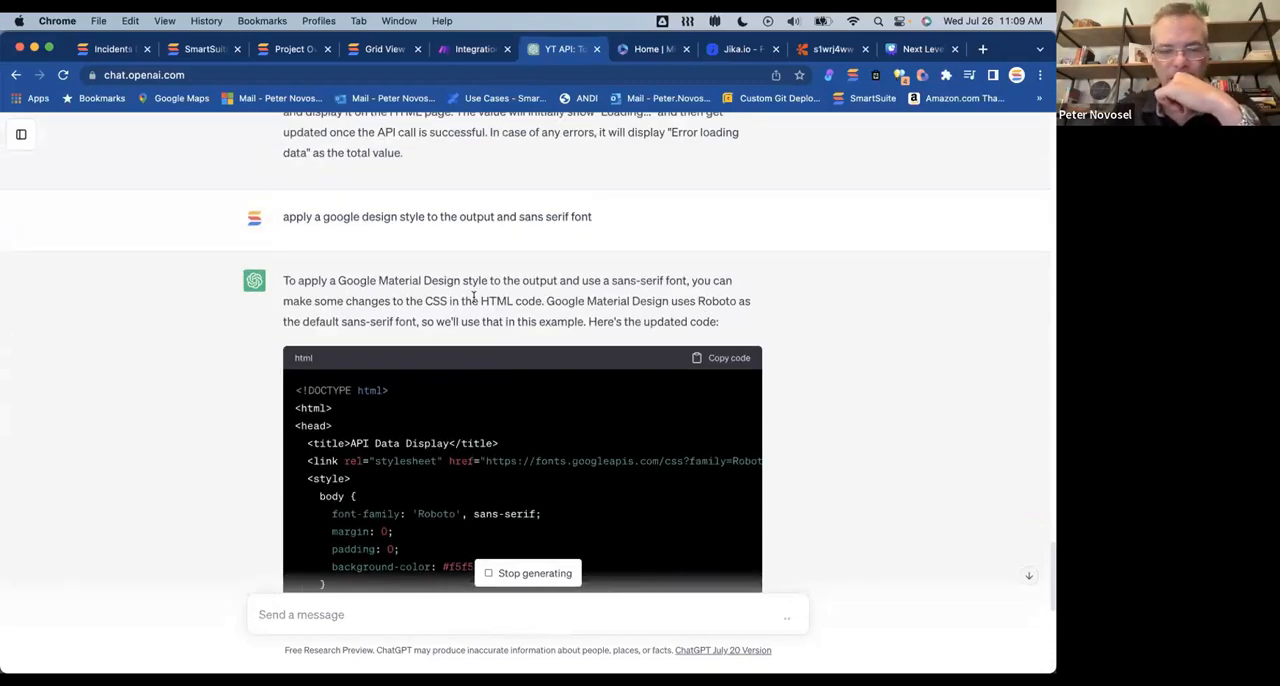
{"action": "scroll", "coordinate": [478, 302], "scroll_direction": "down", "scroll_amount": 5}
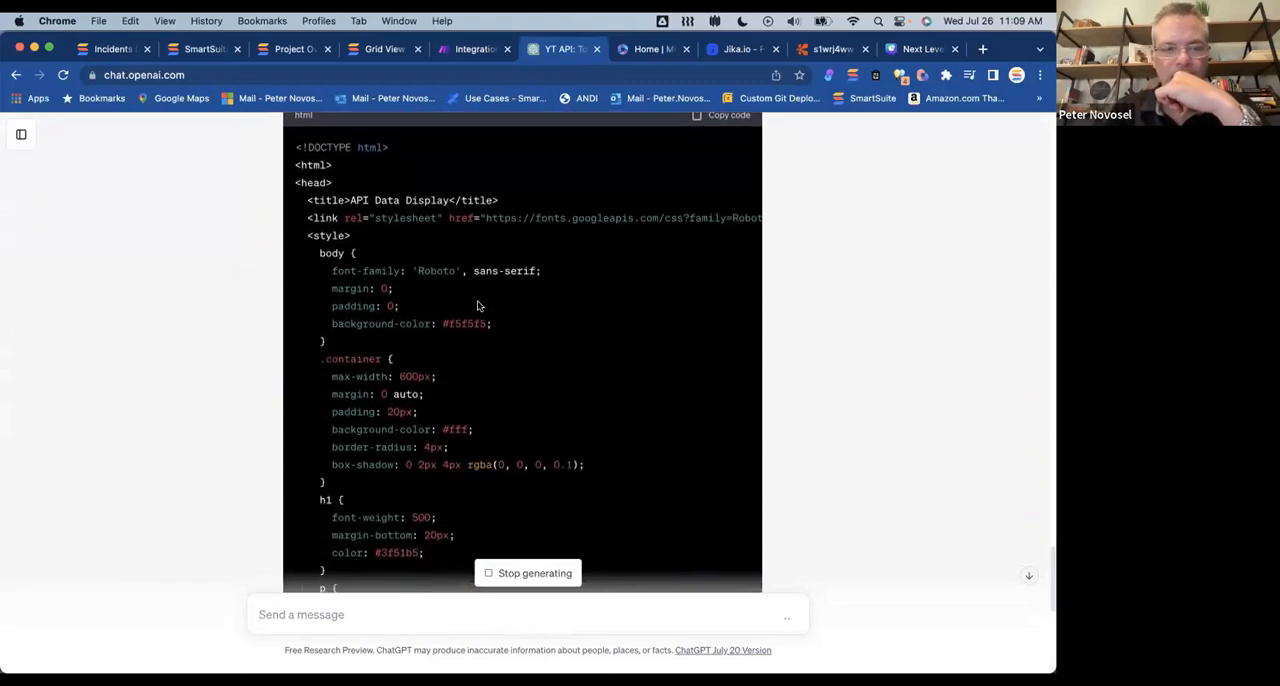
Step: Return to SmartSuite and open the Get Data from another Solution dashboard in the Test app
{"action": "left_click", "coordinate": [106, 50]}
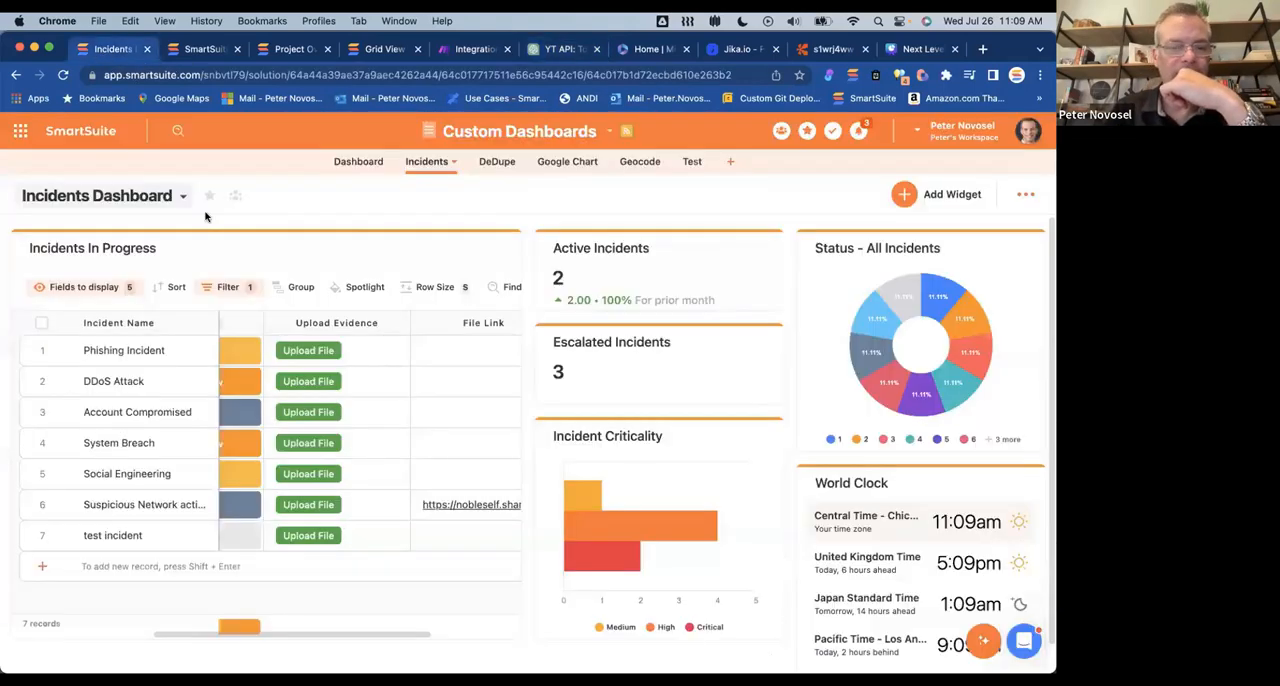
{"action": "left_click", "coordinate": [164, 208]}
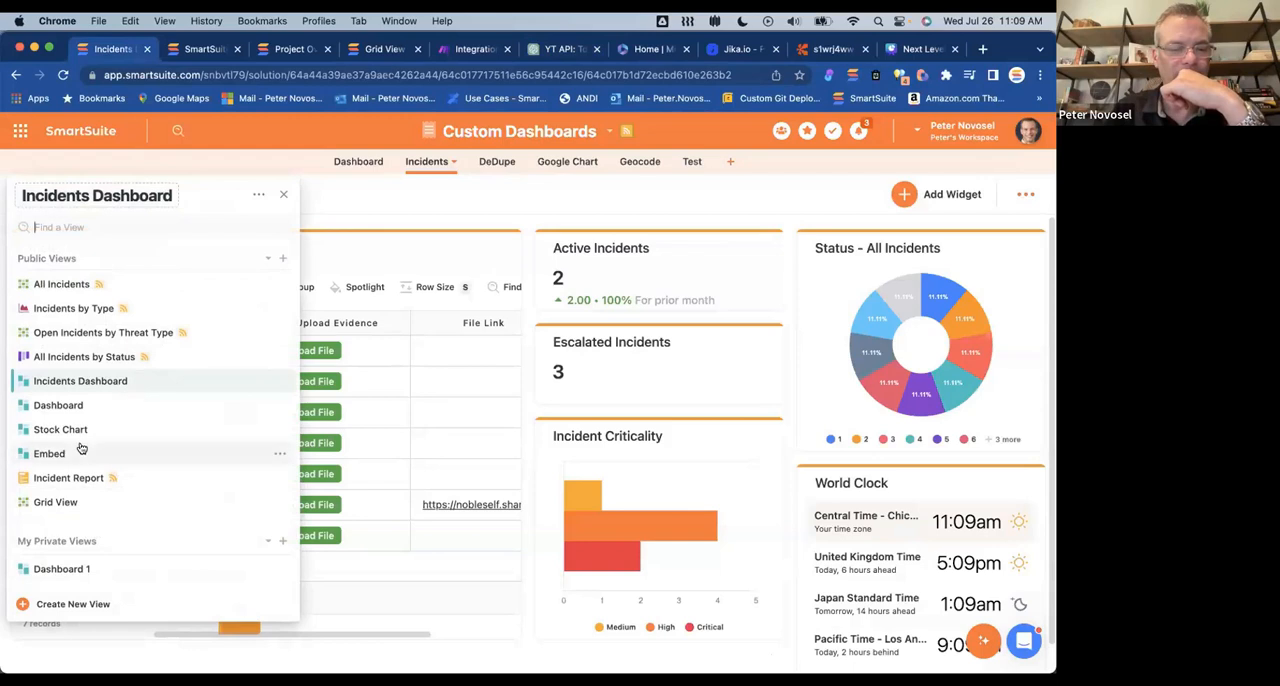
{"action": "left_click", "coordinate": [80, 407]}
{"action": "left_click", "coordinate": [688, 161]}
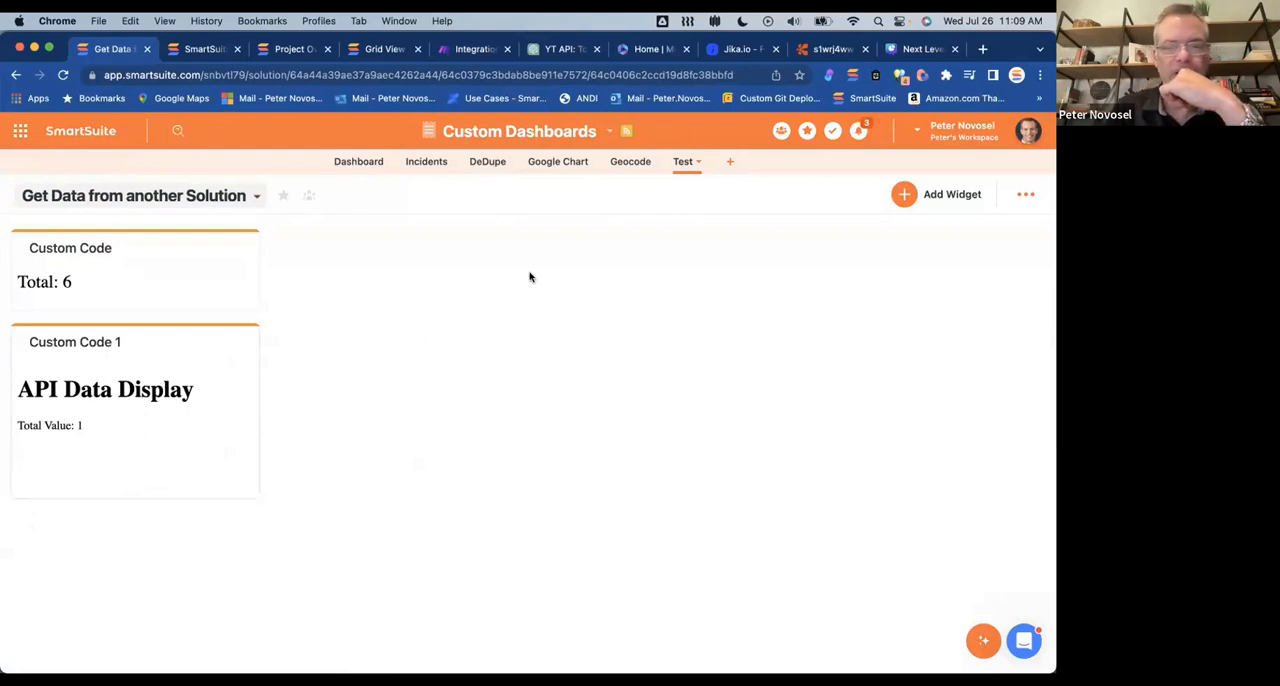
Step: Switch to ChatGPT and copy the complete HTML code from the response with the Google Material Design style
{"action": "left_click", "coordinate": [549, 55]}
{"action": "scroll", "coordinate": [575, 348], "scroll_direction": "down", "scroll_amount": 6}
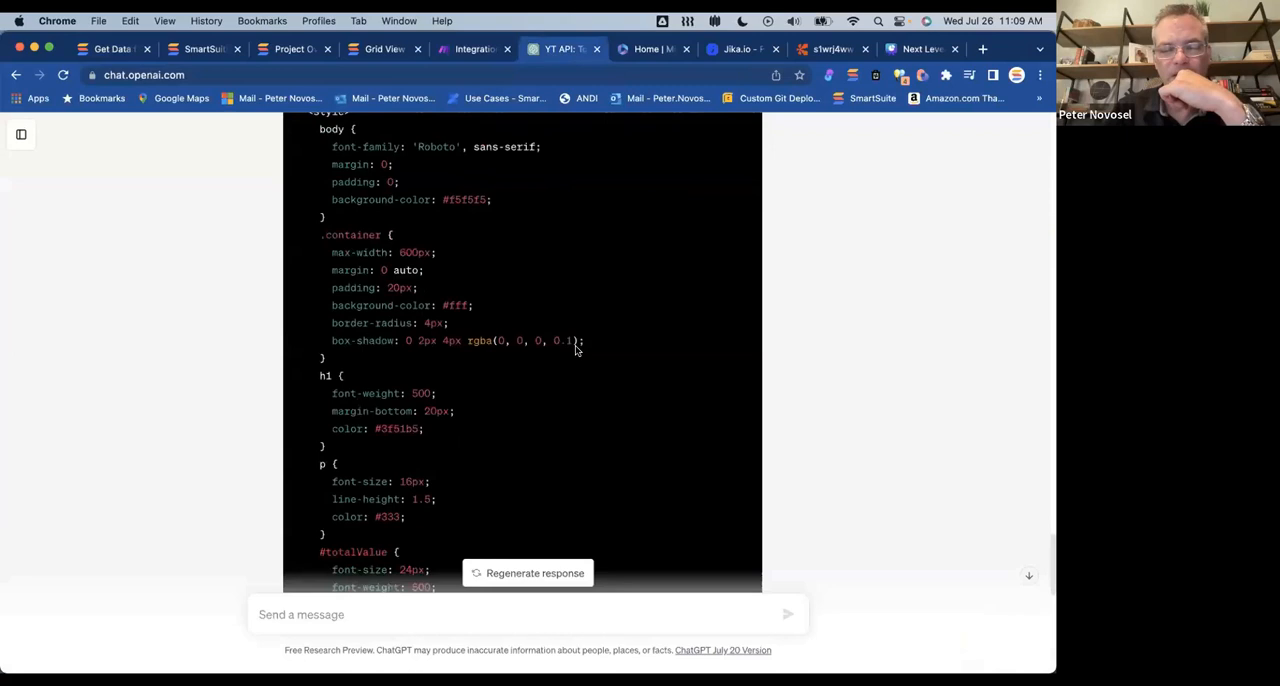
{"action": "scroll", "coordinate": [575, 350], "scroll_direction": "up", "scroll_amount": 5}
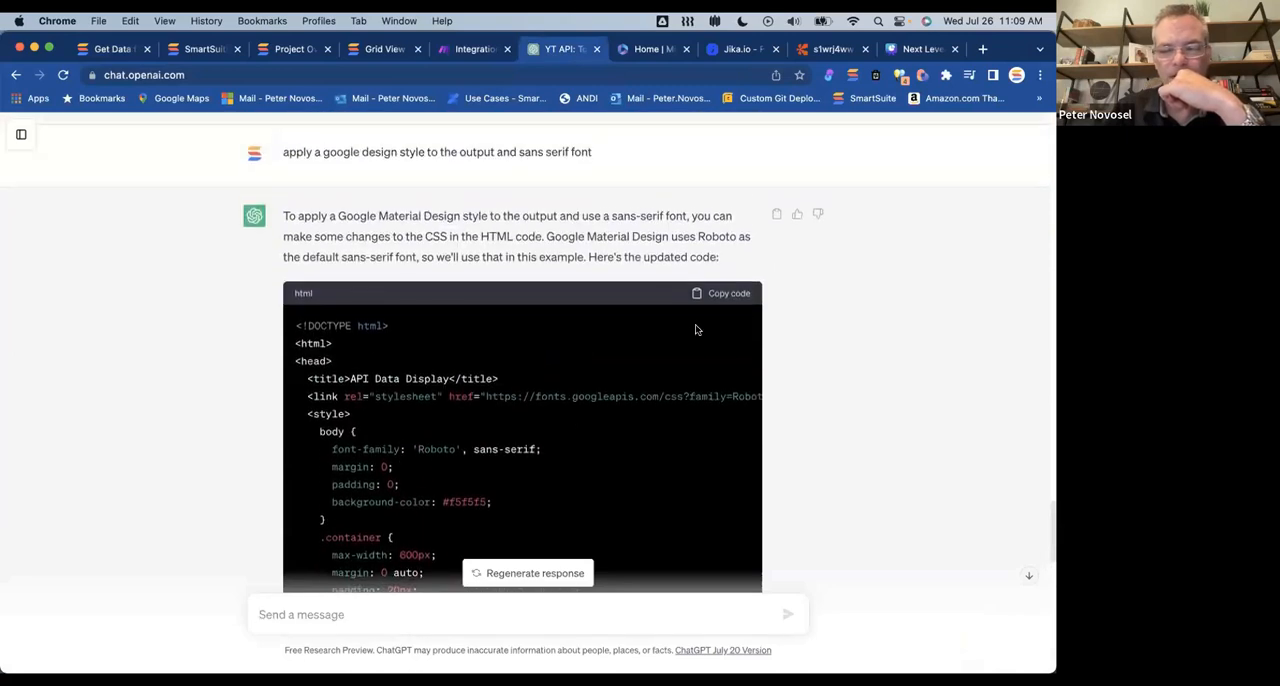
{"action": "left_click", "coordinate": [722, 296]}
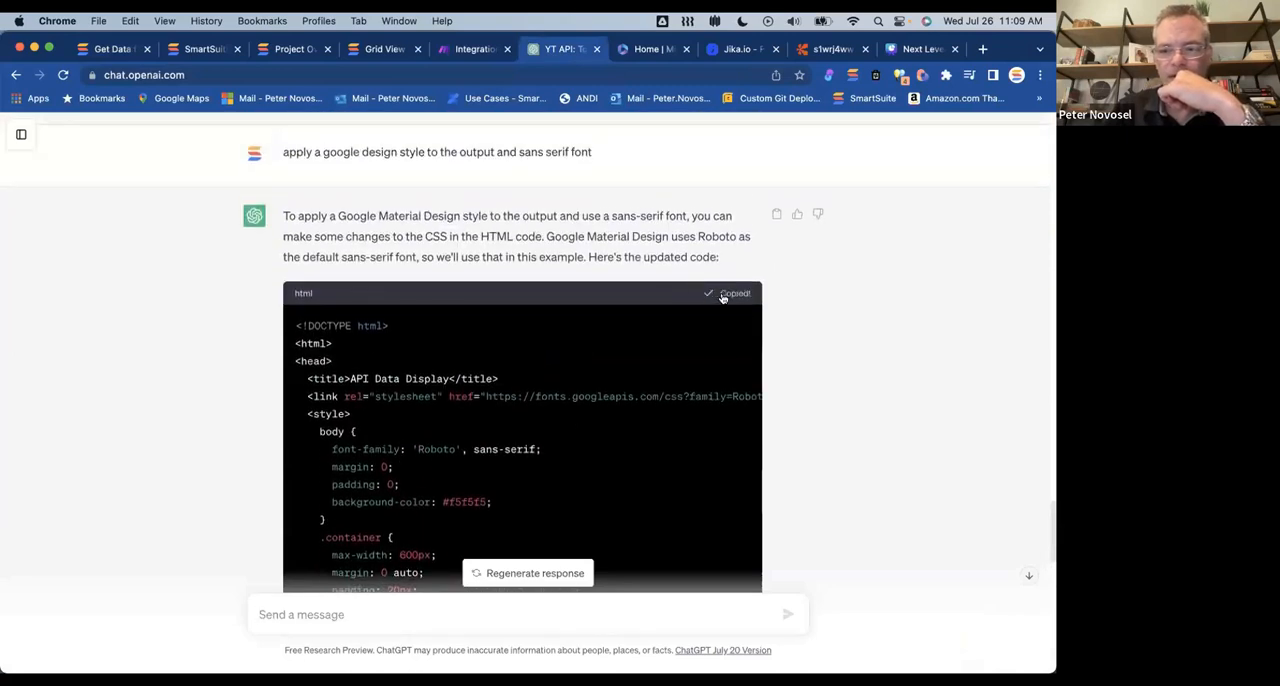
Step: In SmartSuite, replace the Custom Code 1 widget's embed HTML with the copied Material Design code and save the changes
{"action": "left_click", "coordinate": [108, 47]}
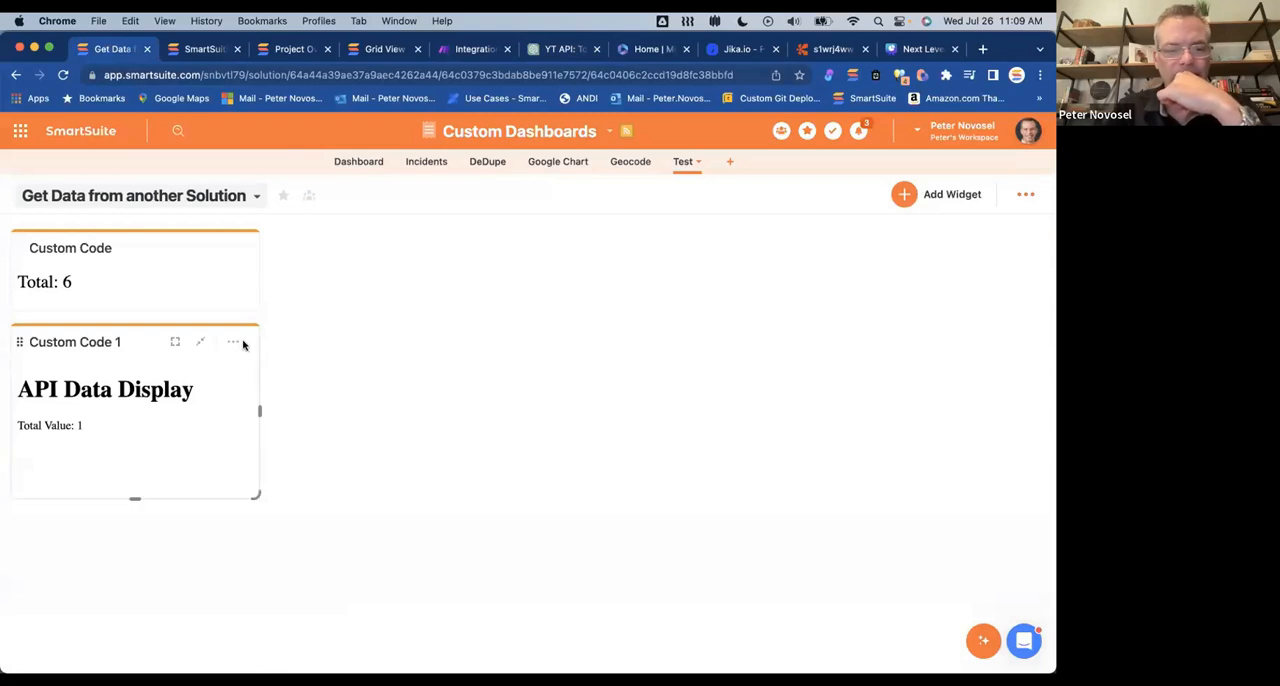
{"action": "left_click", "coordinate": [233, 342]}
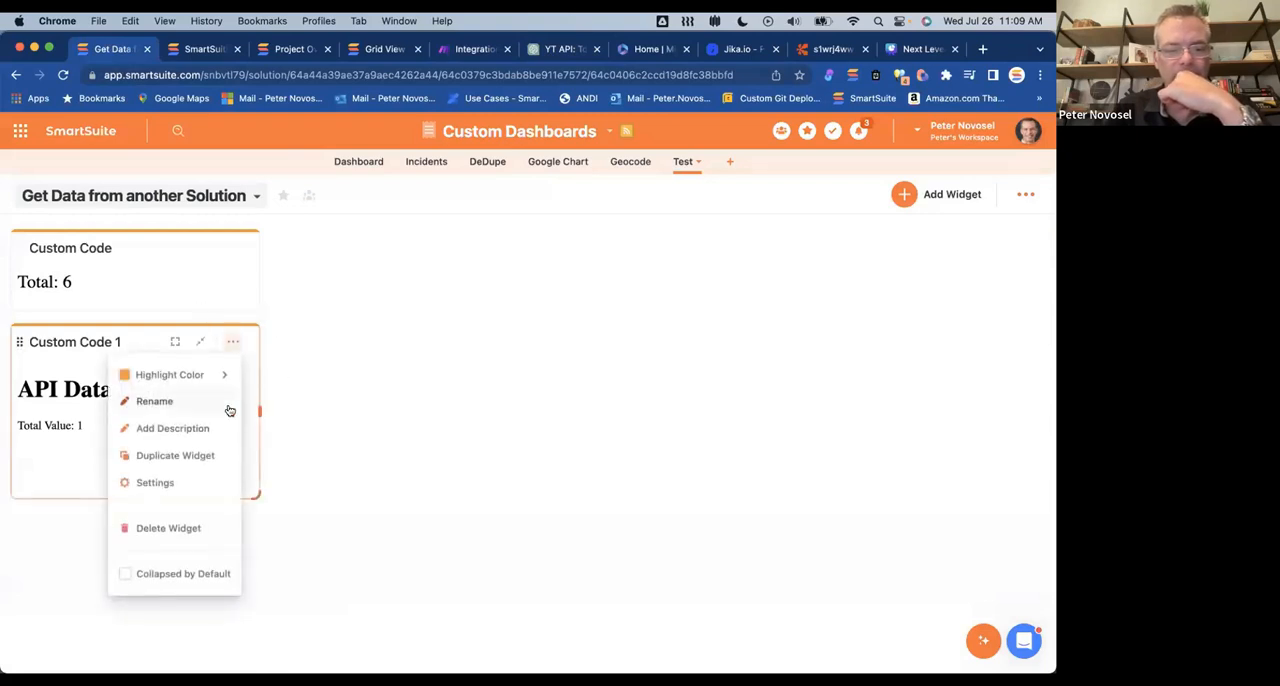
{"action": "left_click", "coordinate": [155, 482]}
{"action": "left_click", "coordinate": [886, 368]}
{"action": "key", "text": "super+a"}
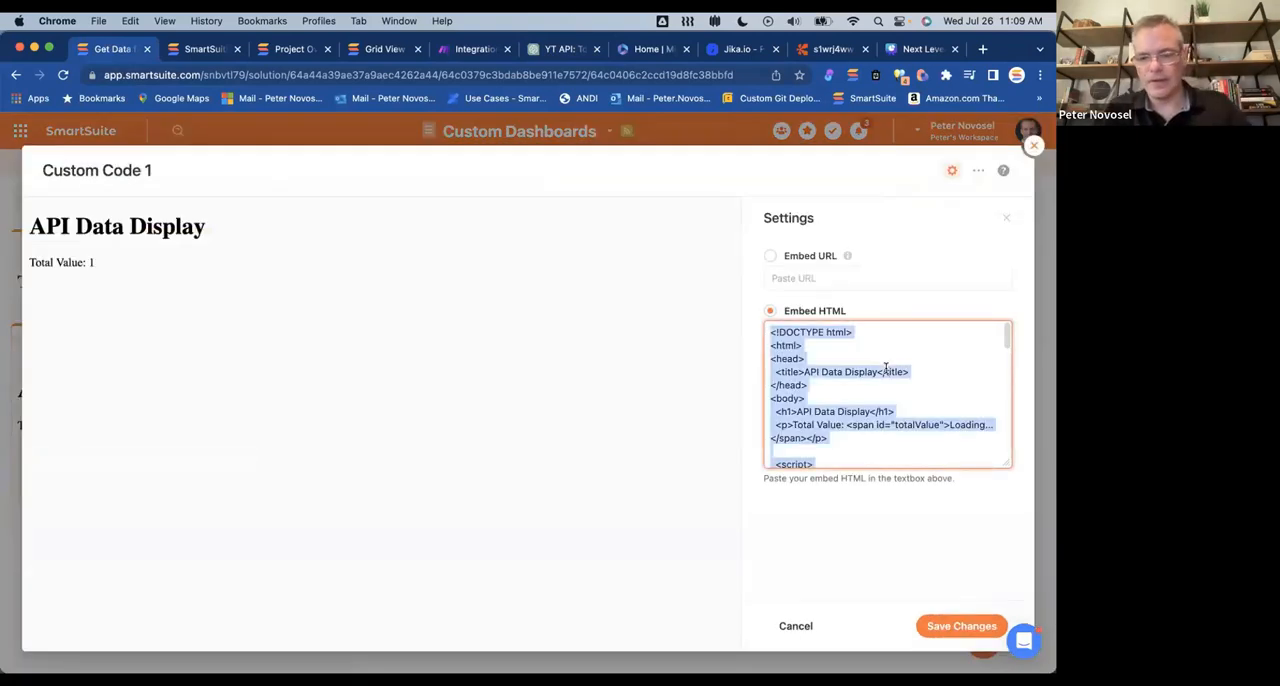
{"action": "key", "text": "super+v"}
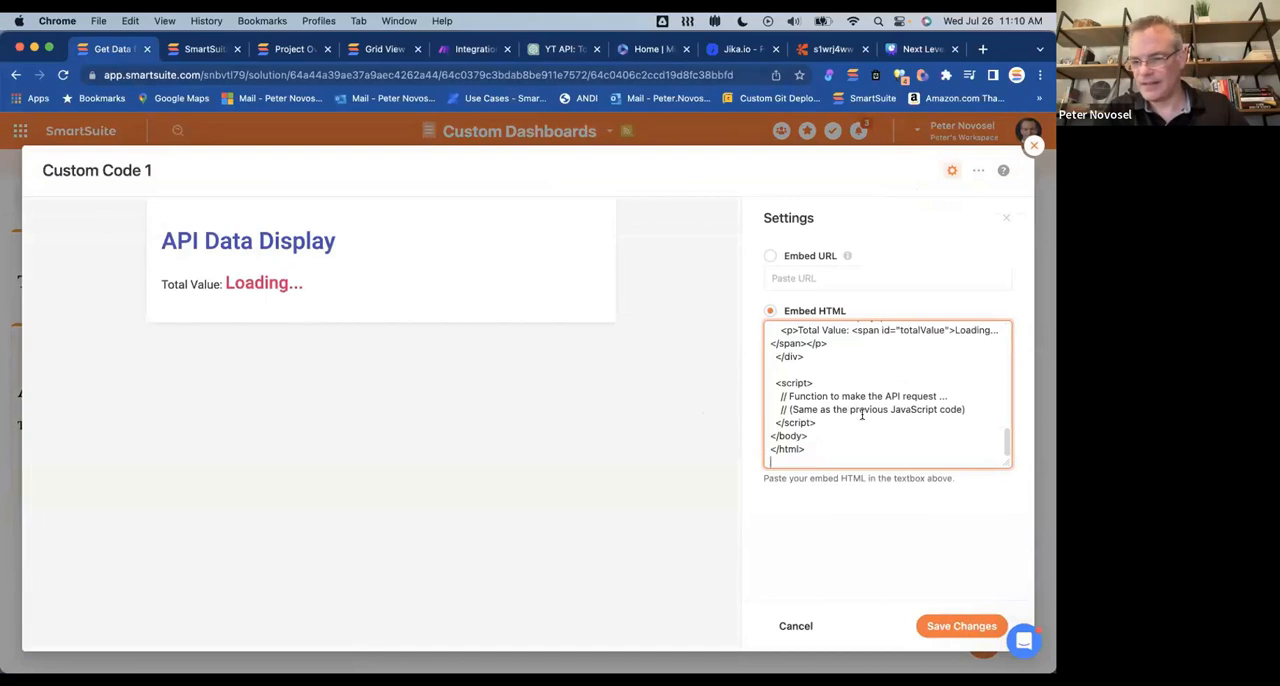
{"action": "scroll", "coordinate": [862, 413], "scroll_direction": "up", "scroll_amount": 10}
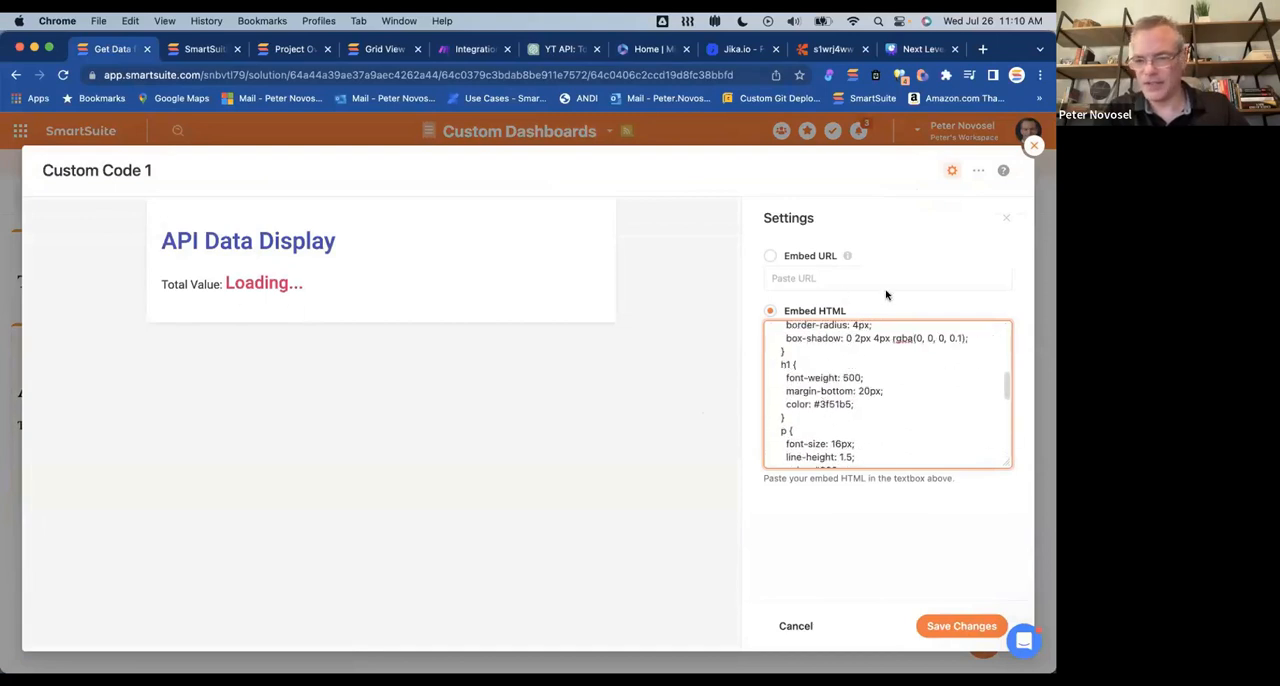
{"action": "left_click", "coordinate": [929, 625]}
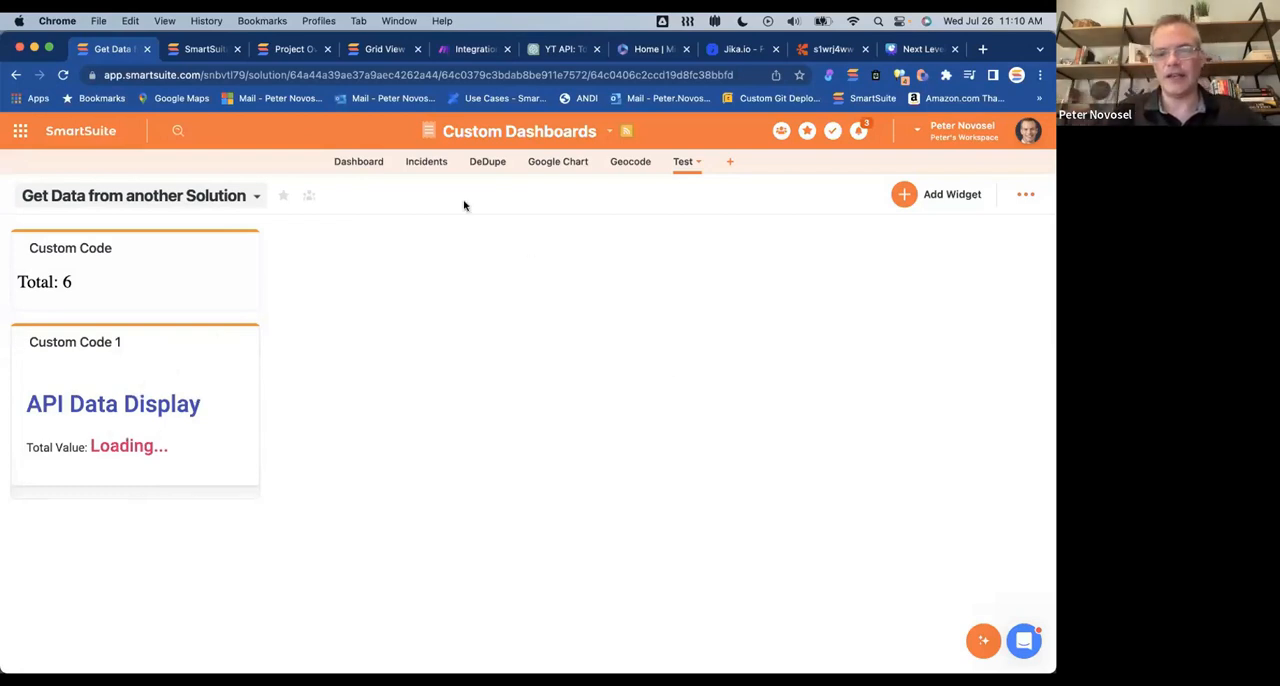
Step: Switch to ChatGPT and send the follow-up request "fix loading error where it doesn't show the number"
{"action": "left_click", "coordinate": [551, 56]}
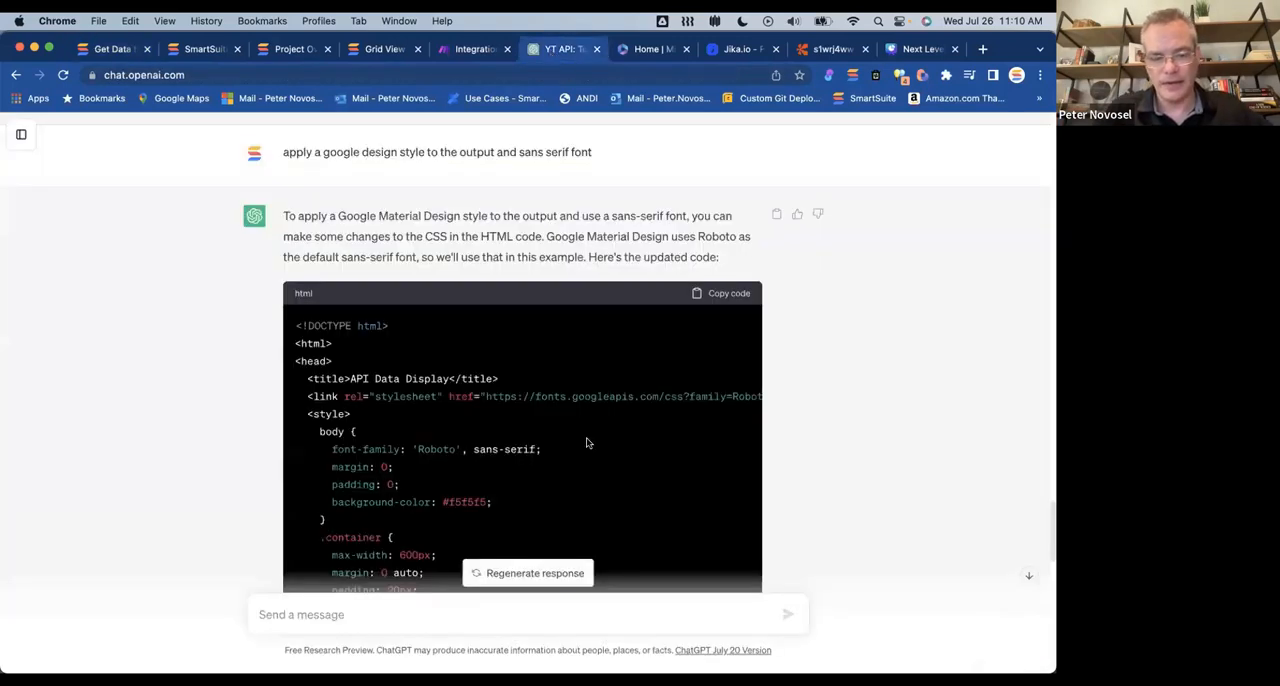
{"action": "left_click", "coordinate": [292, 617]}
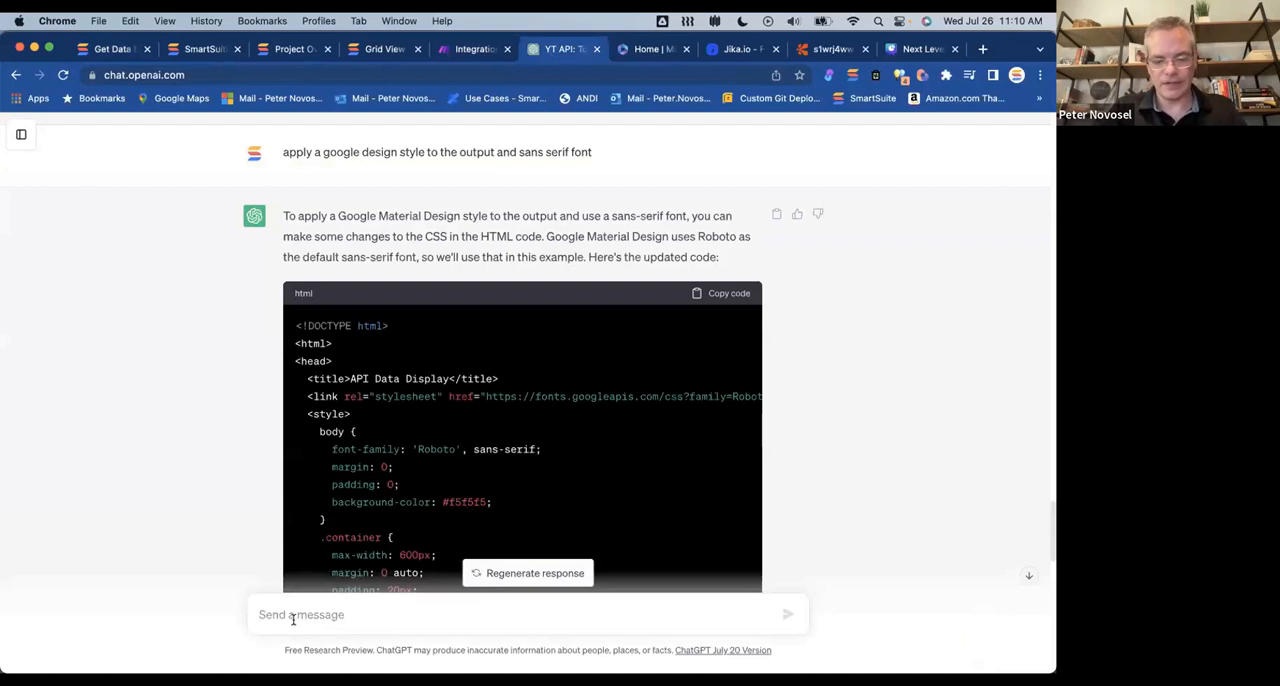
{"action": "type", "text": "fix loading error where it doesn't show the number"}
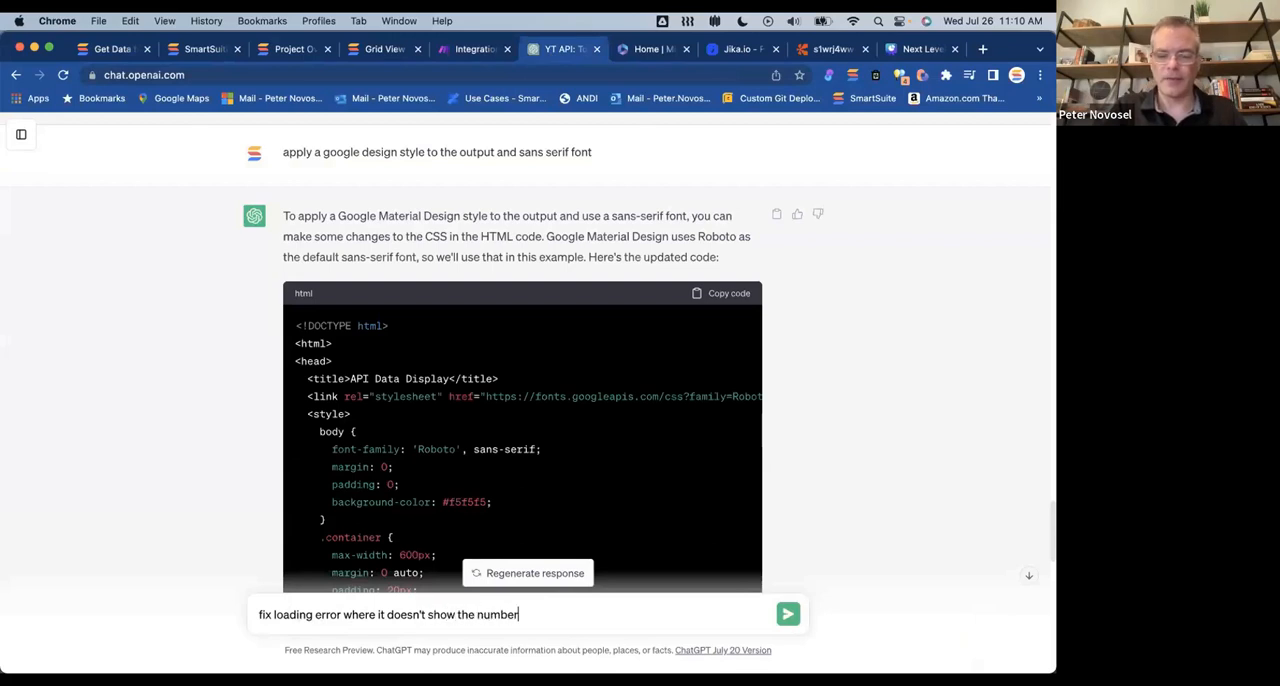
{"action": "key", "text": "Return"}
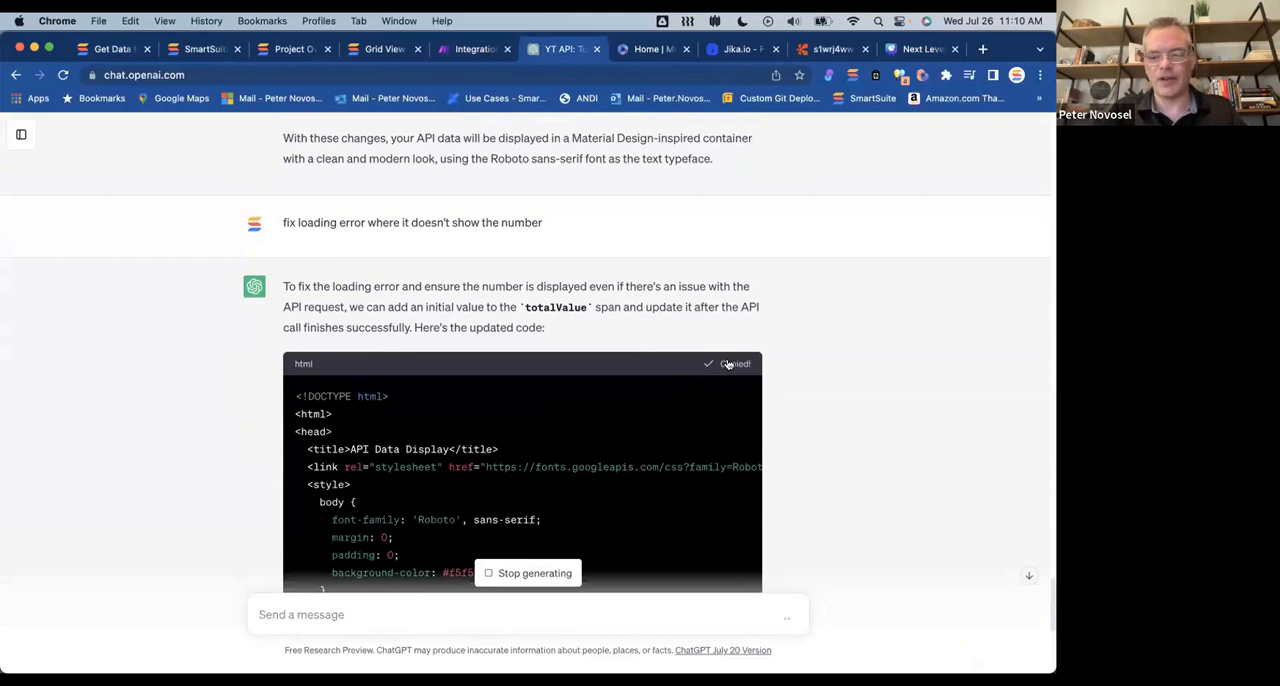
Step: Review the corrected code as it generates and copy the complete HTML block once it is finished
{"action": "scroll", "coordinate": [706, 320], "scroll_direction": "down", "scroll_amount": 3}
{"action": "scroll", "coordinate": [706, 320], "scroll_direction": "down", "scroll_amount": 5}
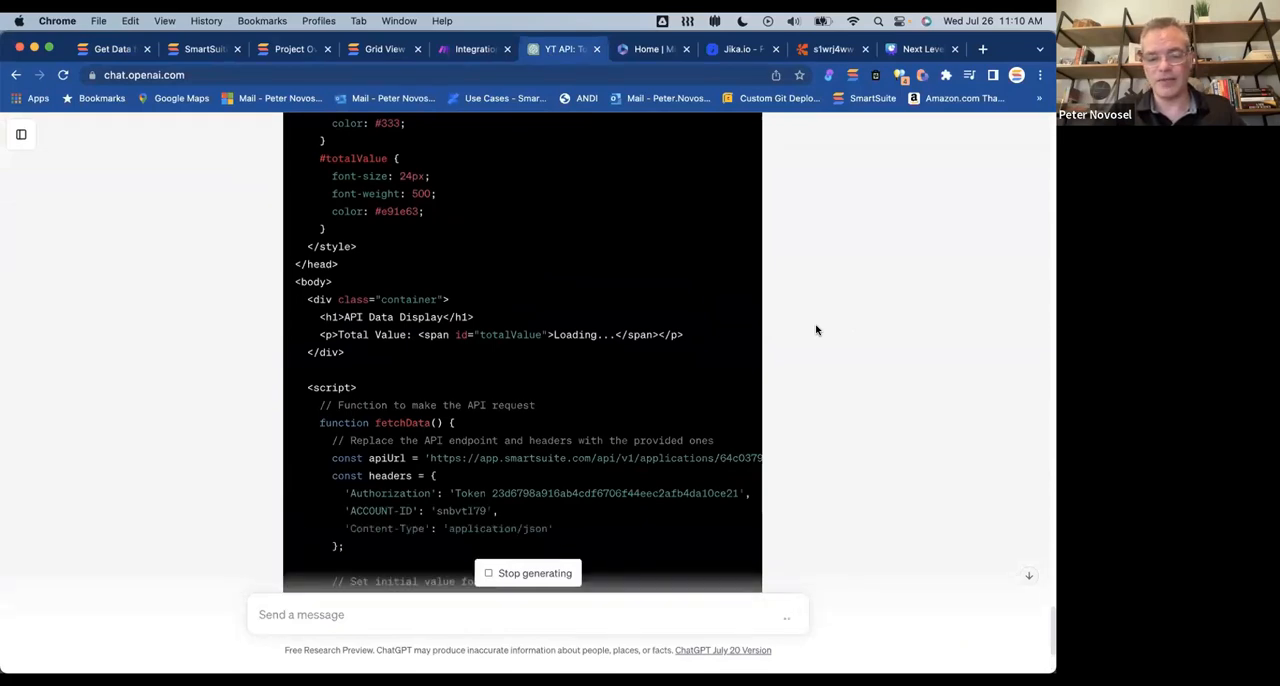
{"action": "scroll", "coordinate": [817, 330], "scroll_direction": "down", "scroll_amount": 4}
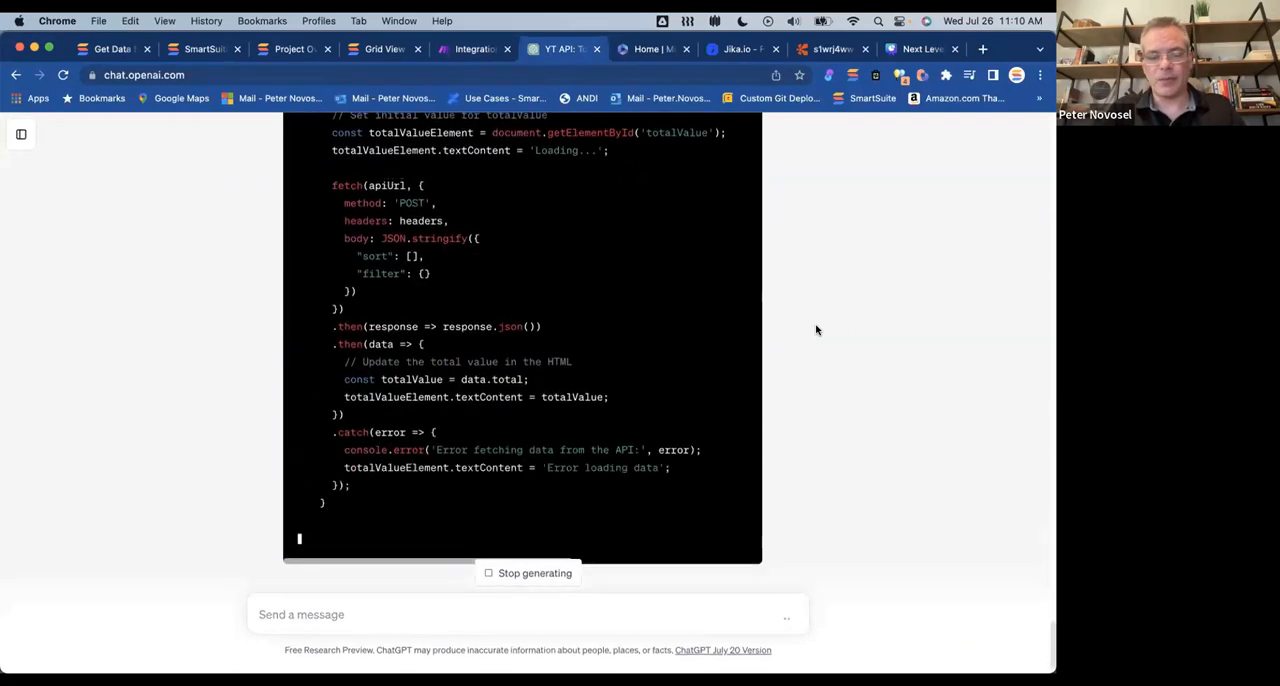
{"action": "scroll", "coordinate": [817, 330], "scroll_direction": "up", "scroll_amount": 10}
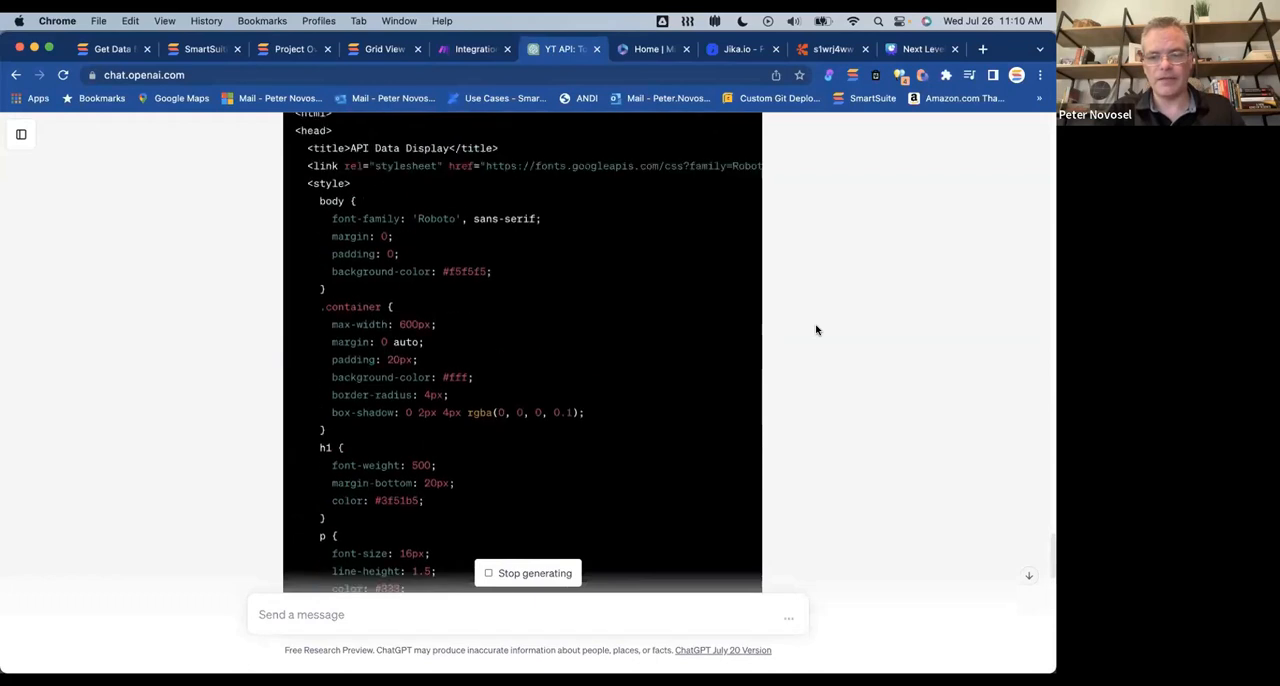
{"action": "scroll", "coordinate": [817, 330], "scroll_direction": "up", "scroll_amount": 2}
{"action": "left_click", "coordinate": [716, 261]}
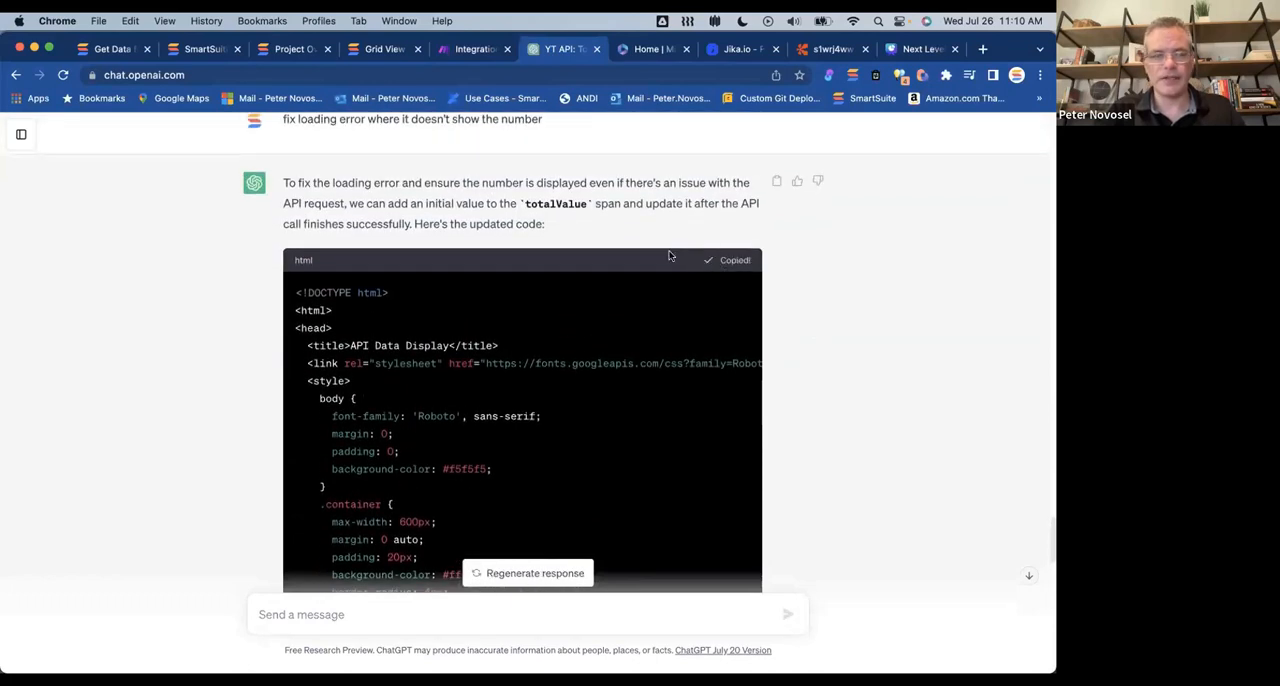
Step: In SmartSuite, replace the Custom Code 1 widget's embed HTML with the corrected code, including its API token, and save the changes
{"action": "left_click", "coordinate": [100, 48]}
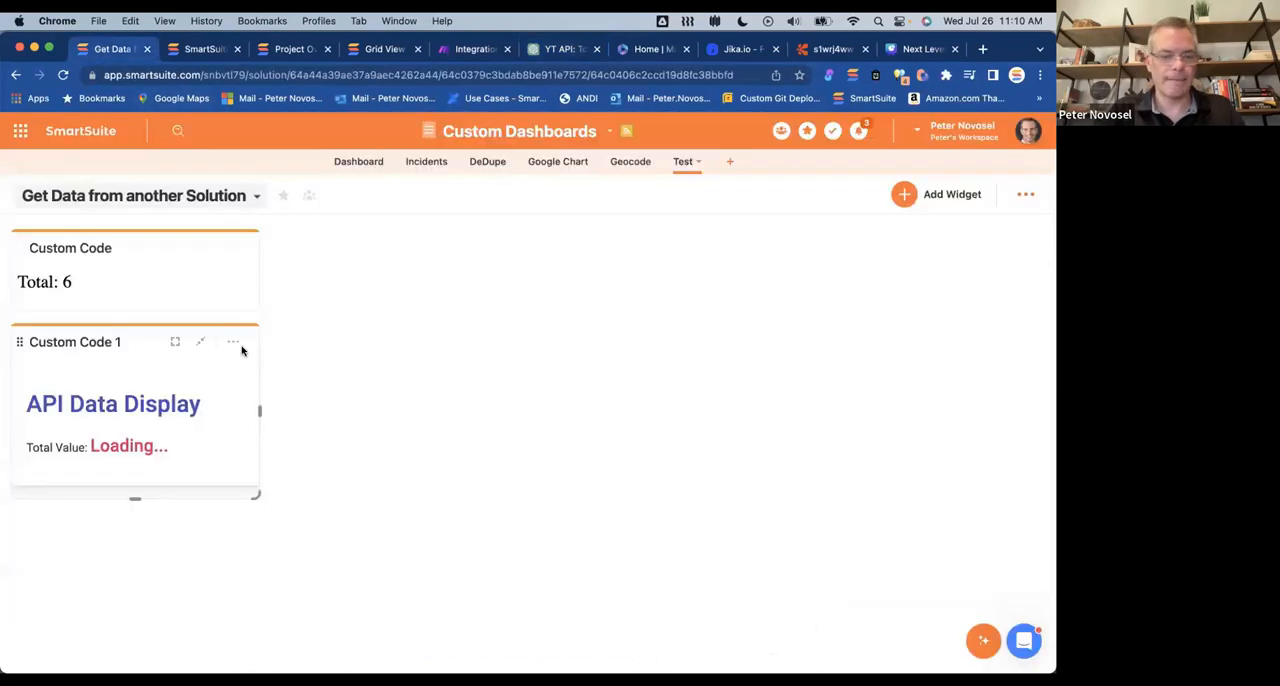
{"action": "left_click", "coordinate": [232, 342]}
{"action": "left_click", "coordinate": [152, 482]}
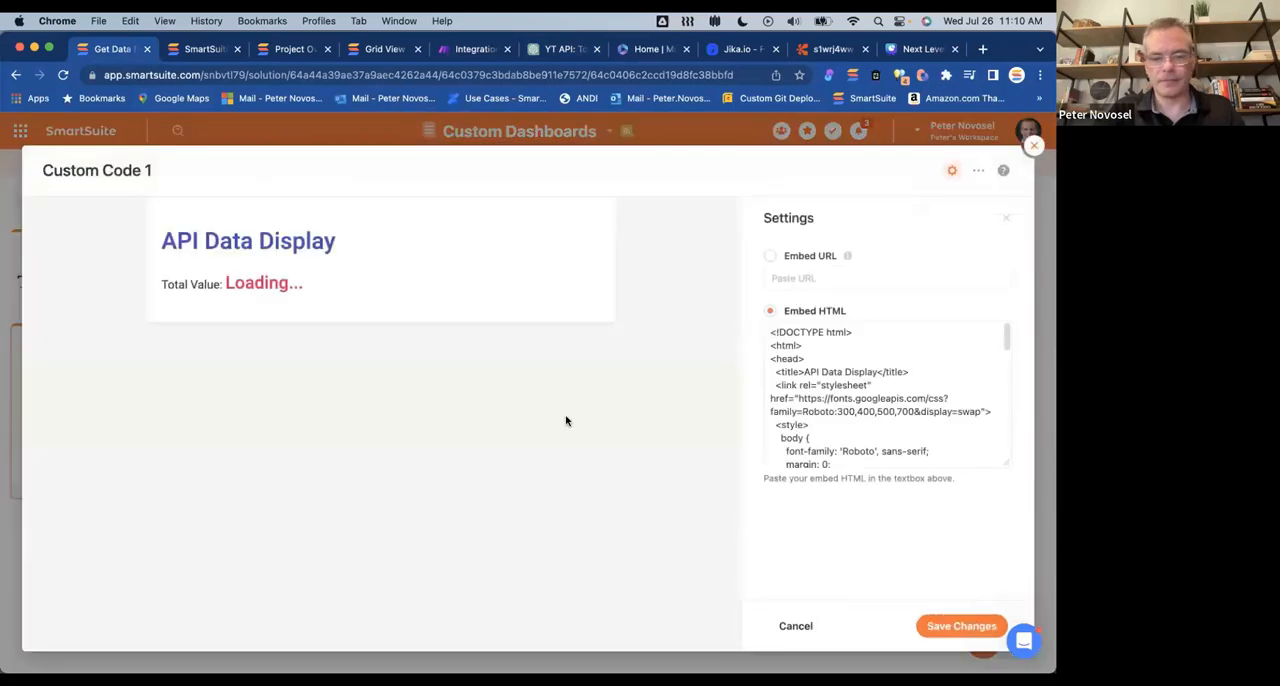
{"action": "left_click", "coordinate": [820, 429]}
{"action": "key", "text": "super+a"}
{"action": "key", "text": "super+v"}
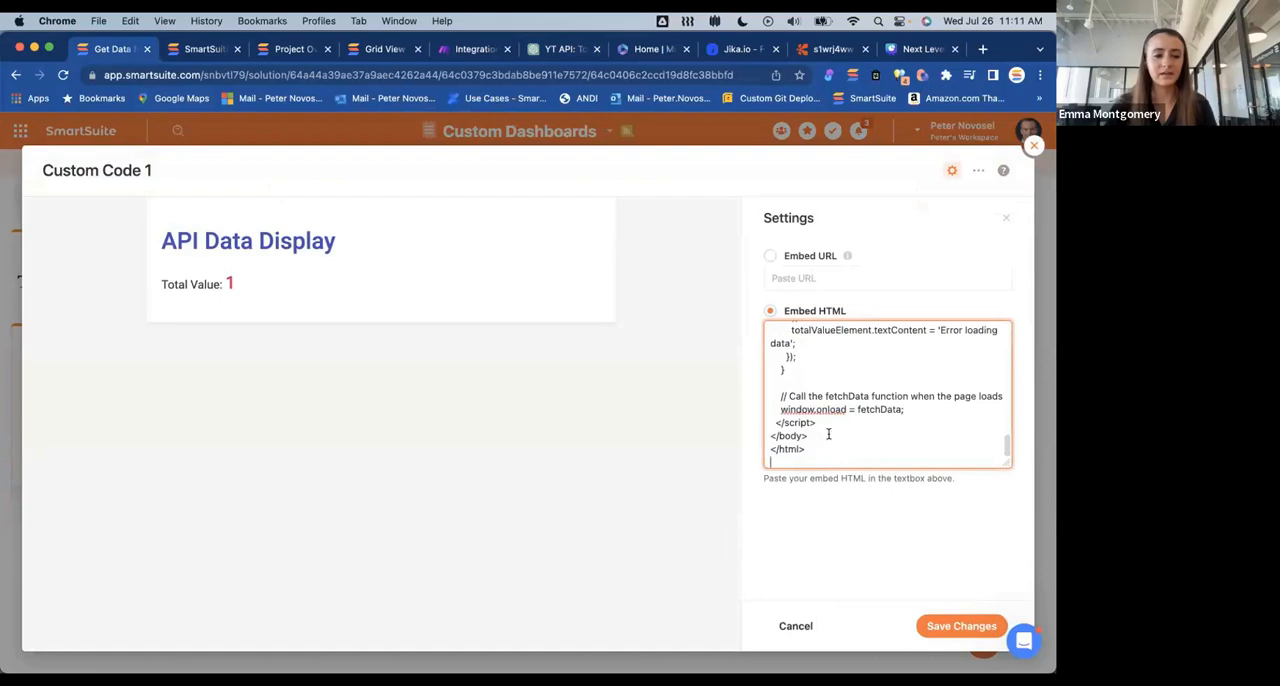
{"action": "left_click", "coordinate": [944, 627]}
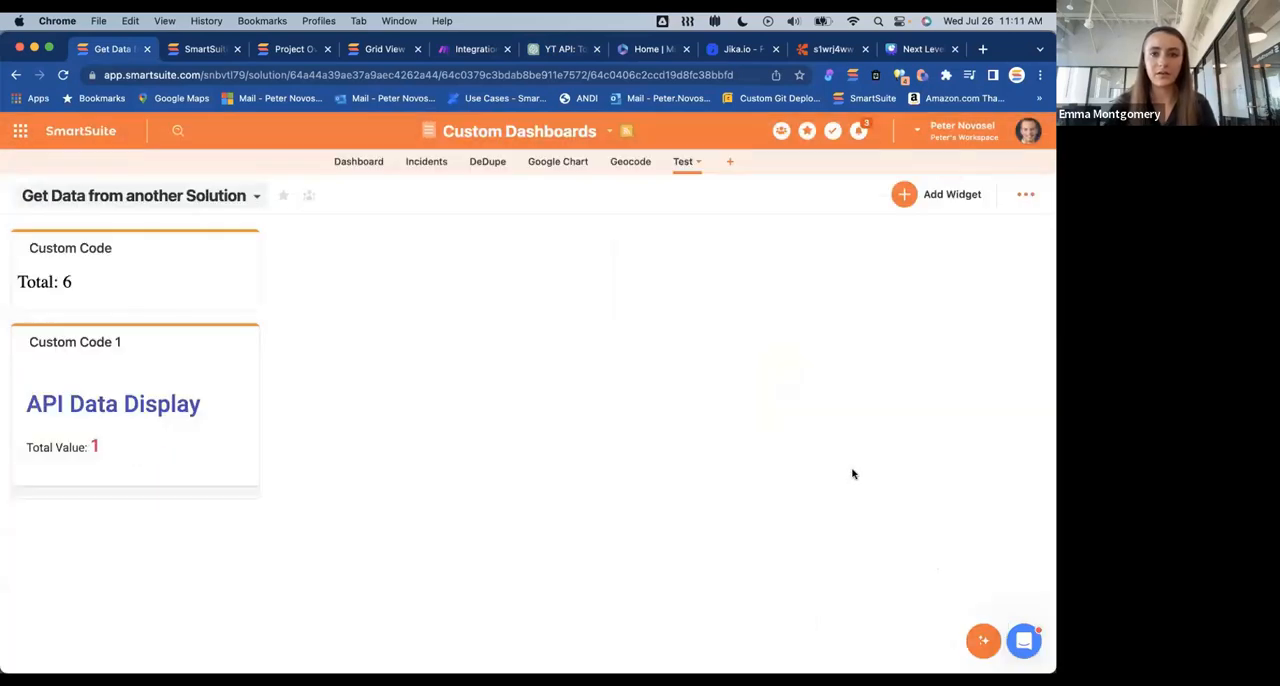